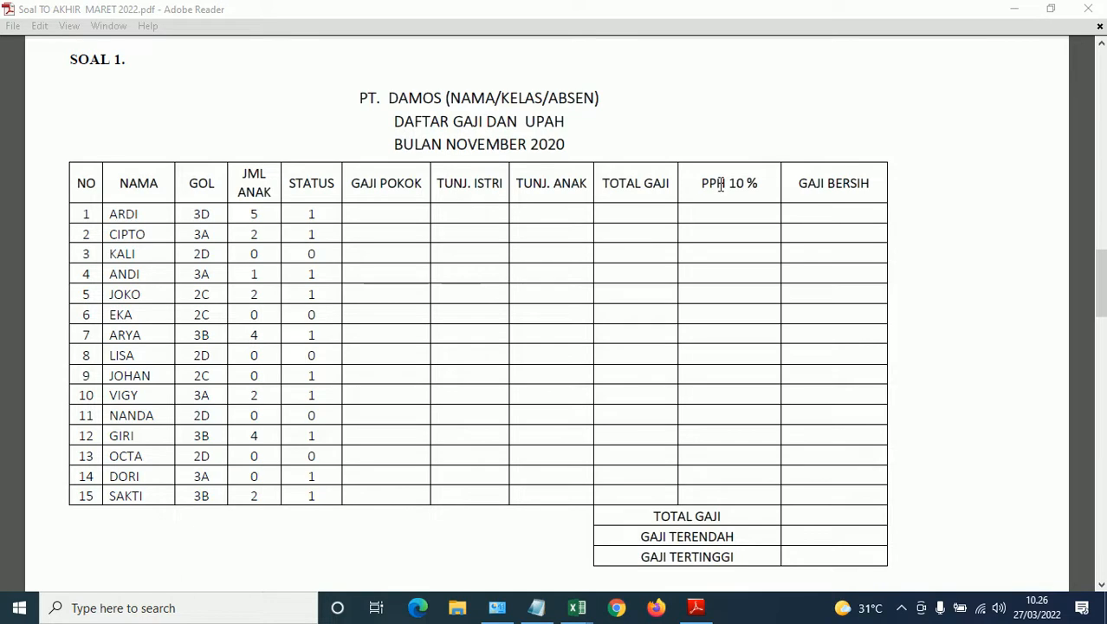
Examine the SOAL 1 payroll table and its rules for base salary, allowances, PPH 10% and net pay in the PDF
scroll(377, 305, down, 1)
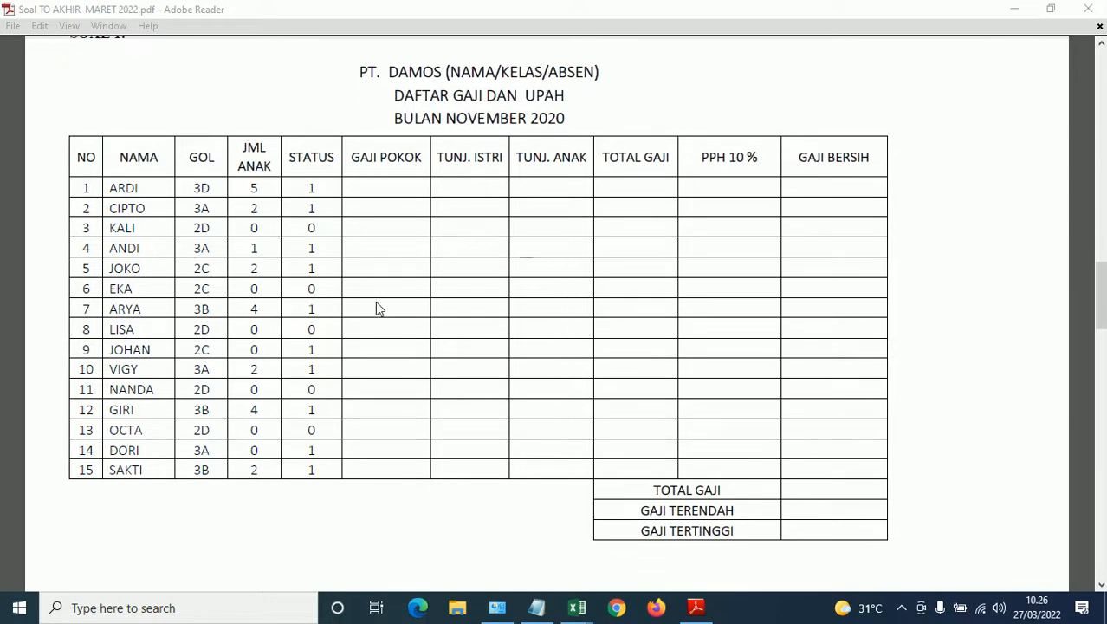
scroll(377, 303, down, 3)
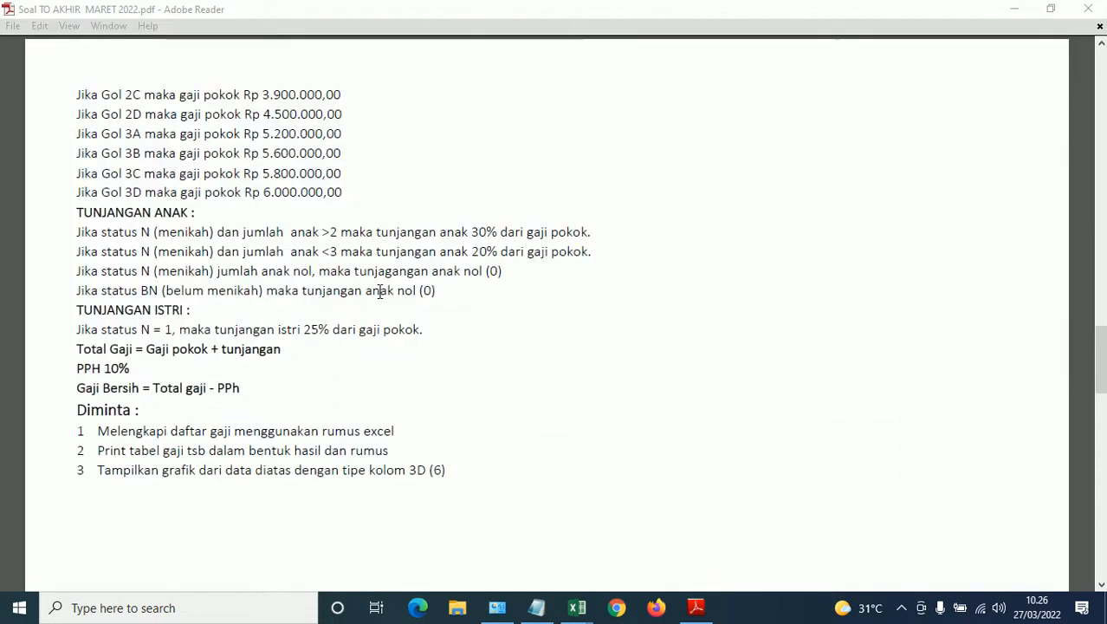
scroll(380, 292, up, 1)
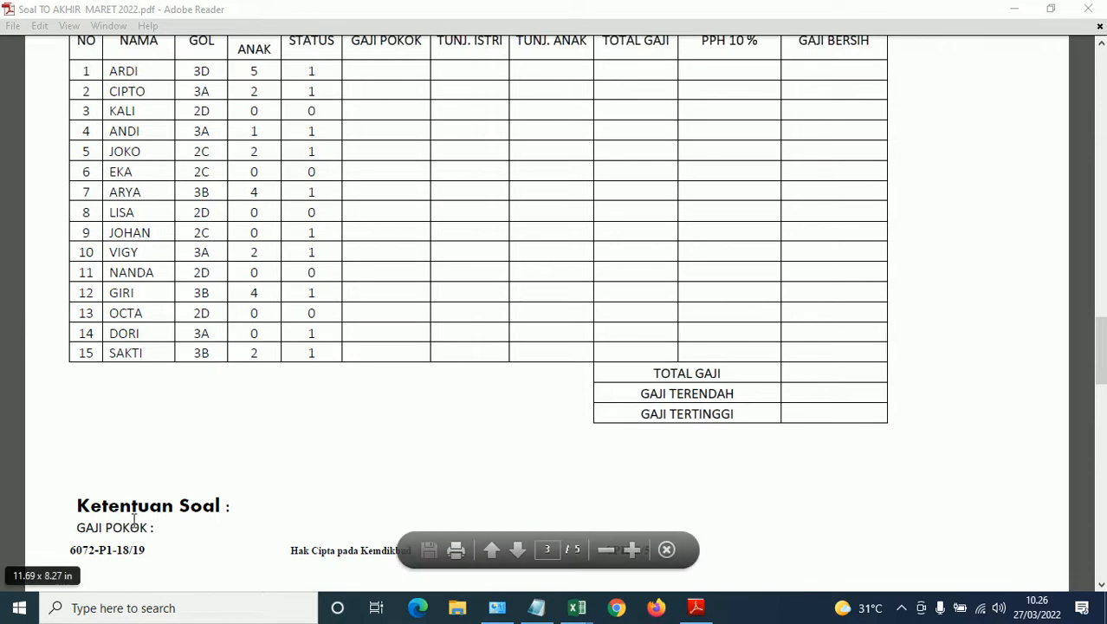
scroll(186, 490, down, 2)
scroll(204, 425, up, 1)
scroll(223, 416, down, 2)
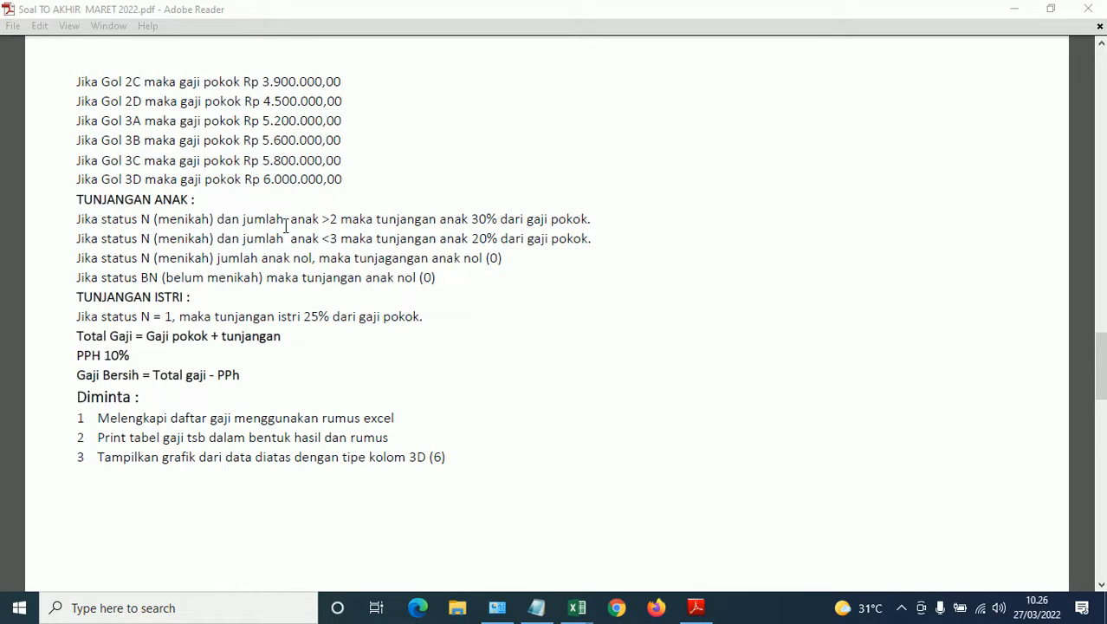
scroll(290, 226, up, 3)
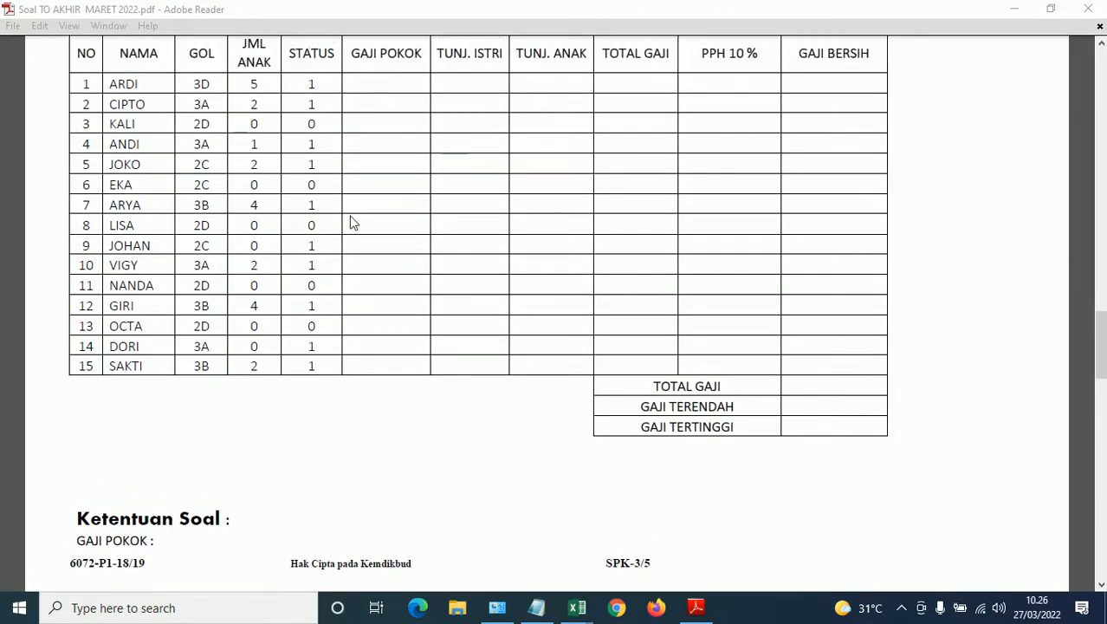
scroll(356, 208, up, 2)
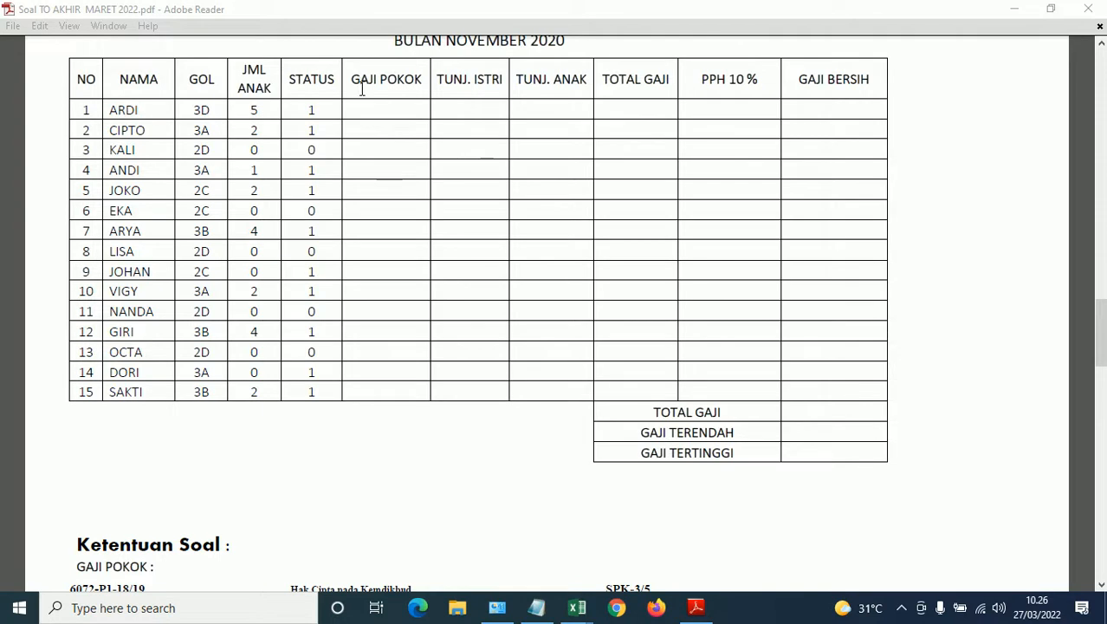
scroll(377, 143, up, 2)
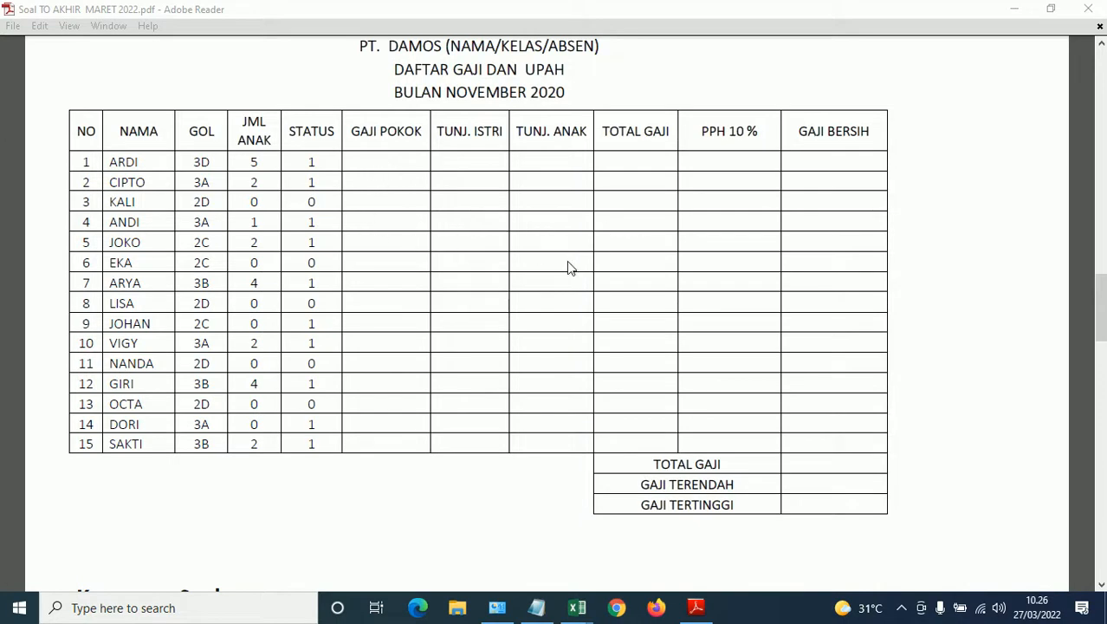
scroll(569, 267, up, 1)
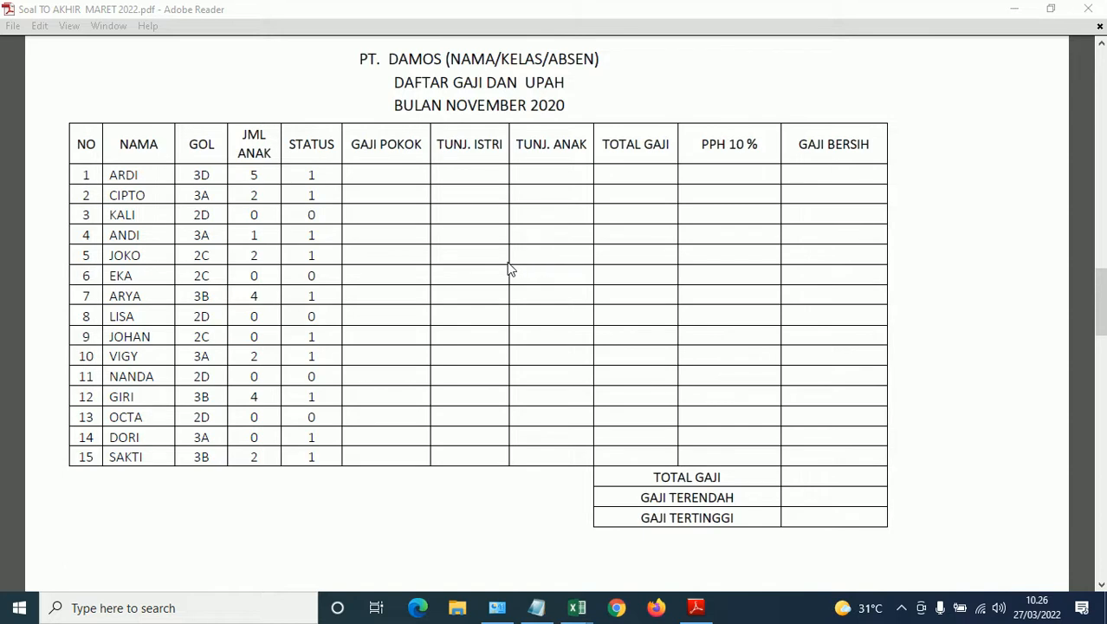
scroll(438, 280, down, 2)
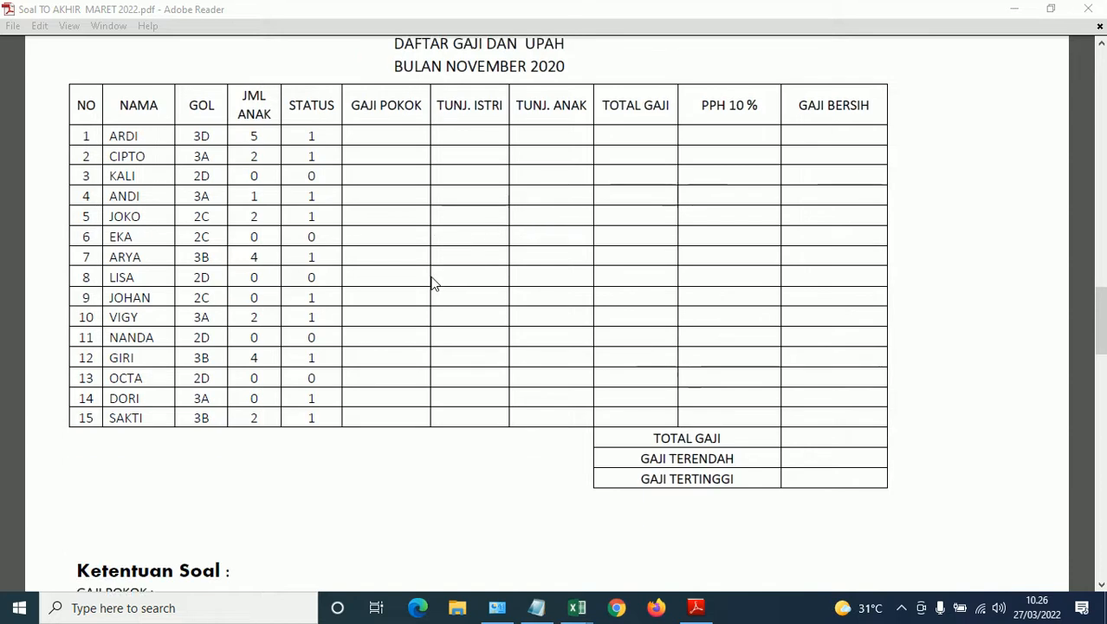
scroll(433, 281, down, 10)
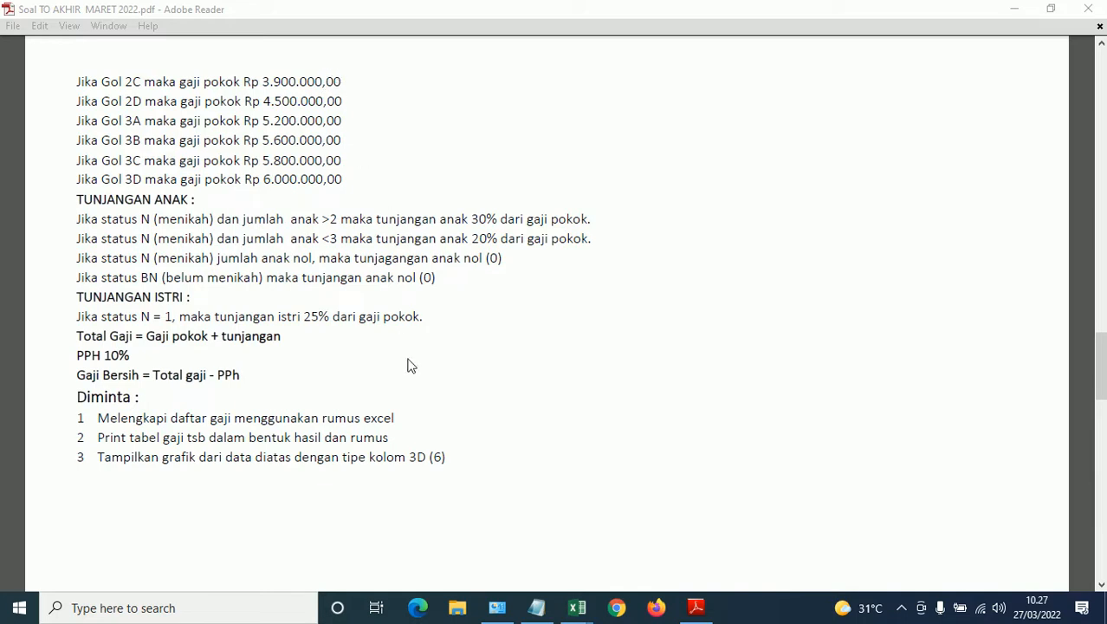
Search Windows for "control" and open Control Panel
click(99, 617)
text(co)
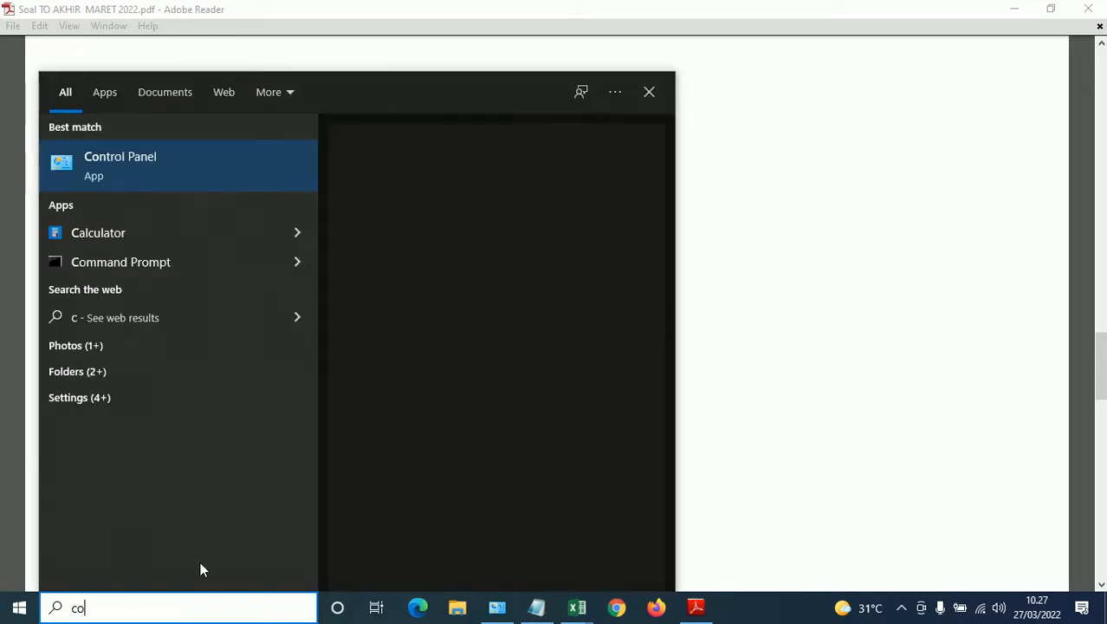
text(ntrol)
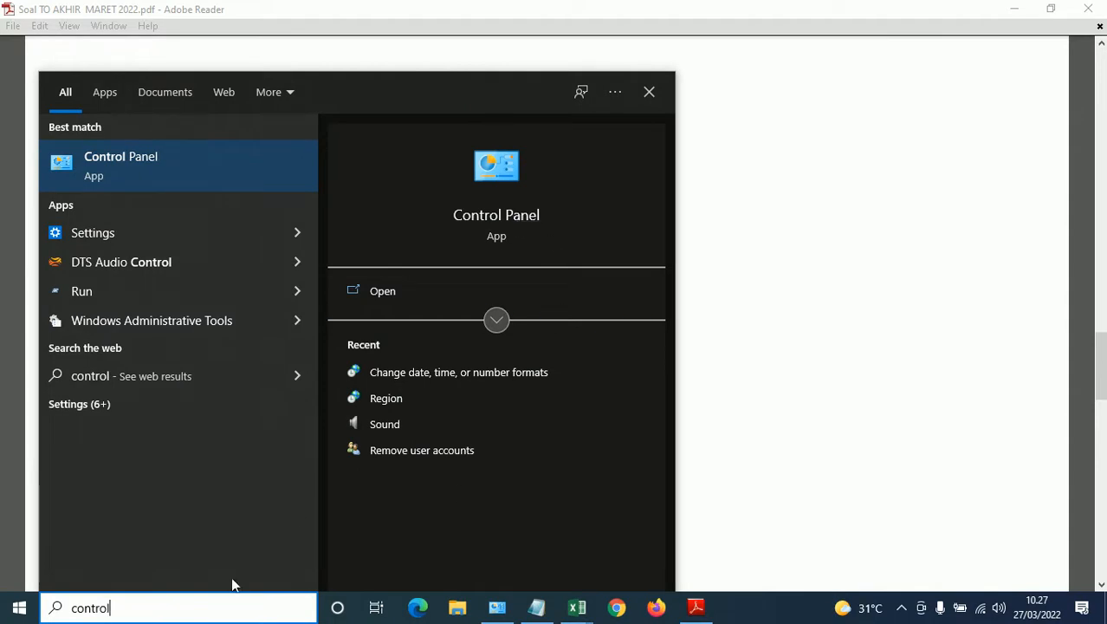
click(515, 218)
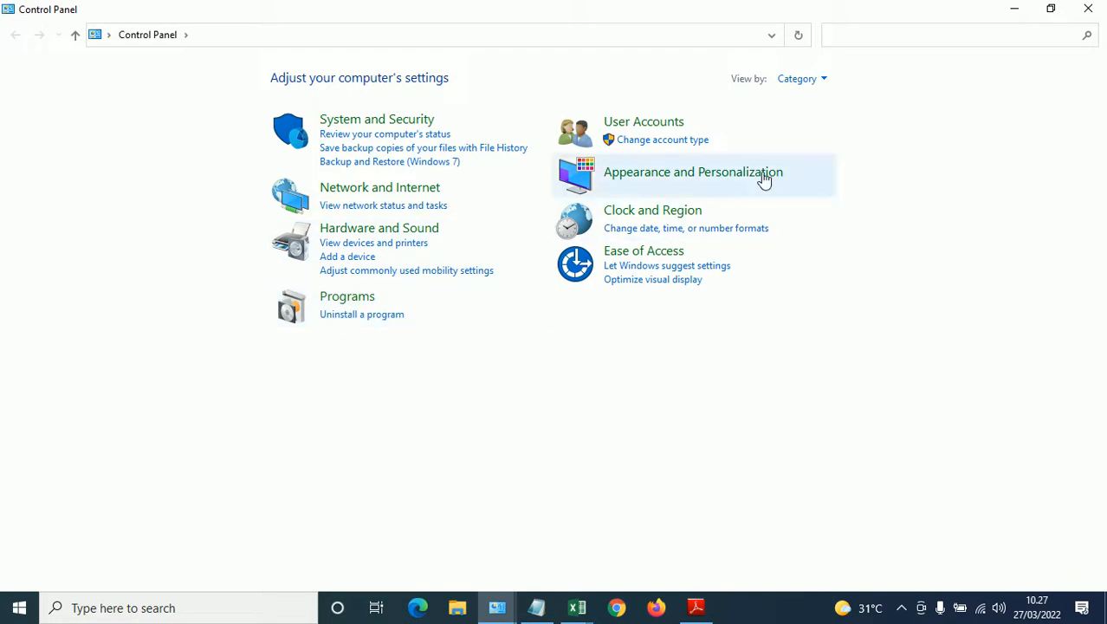
click(827, 78)
click(830, 123)
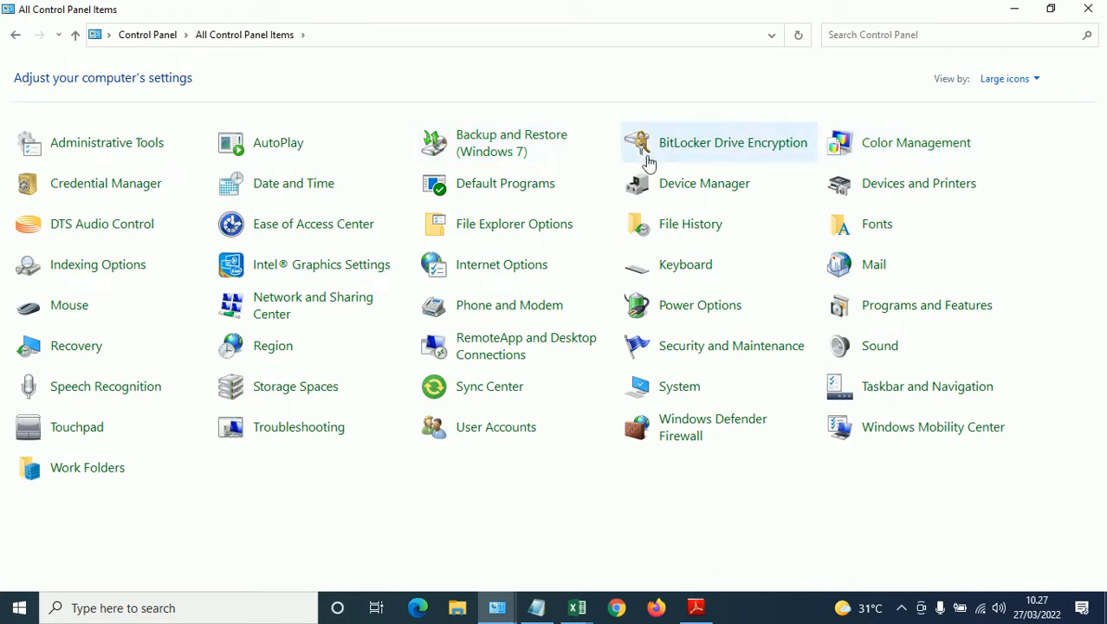
click(1037, 81)
click(1032, 100)
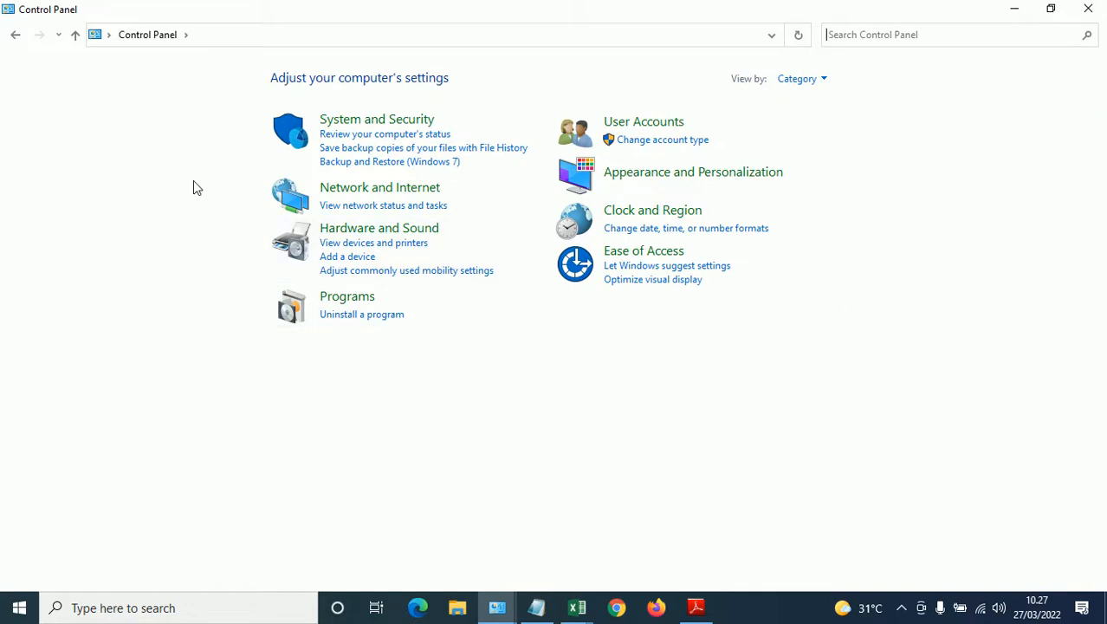
Set the regional date, time and number format to Indonesian (Indonesia), confirm it, and close Control Panel
click(658, 221)
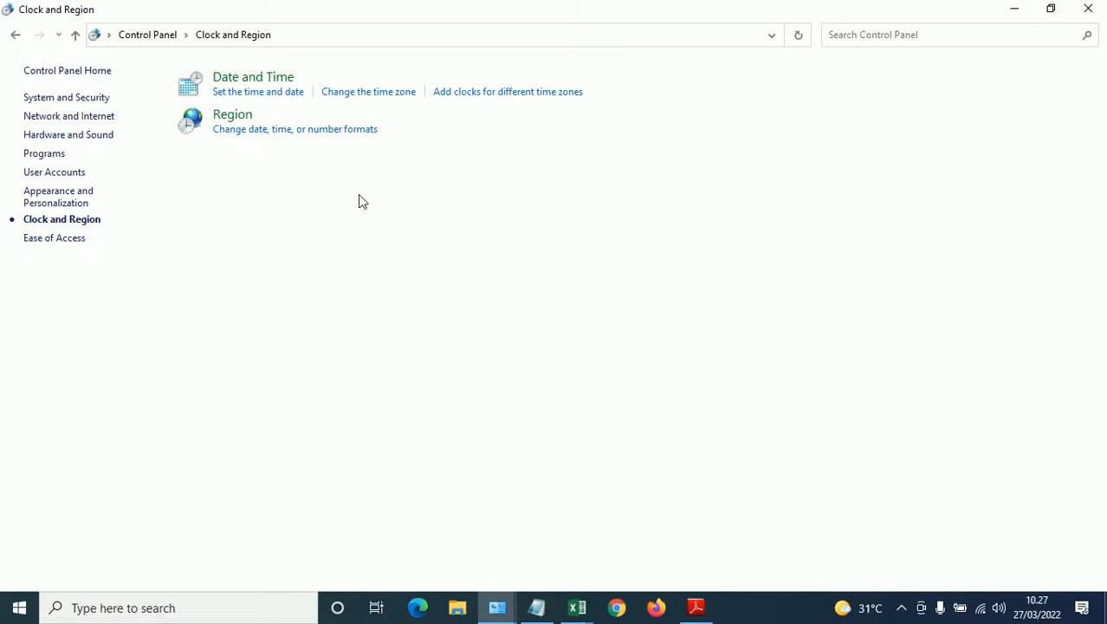
click(299, 130)
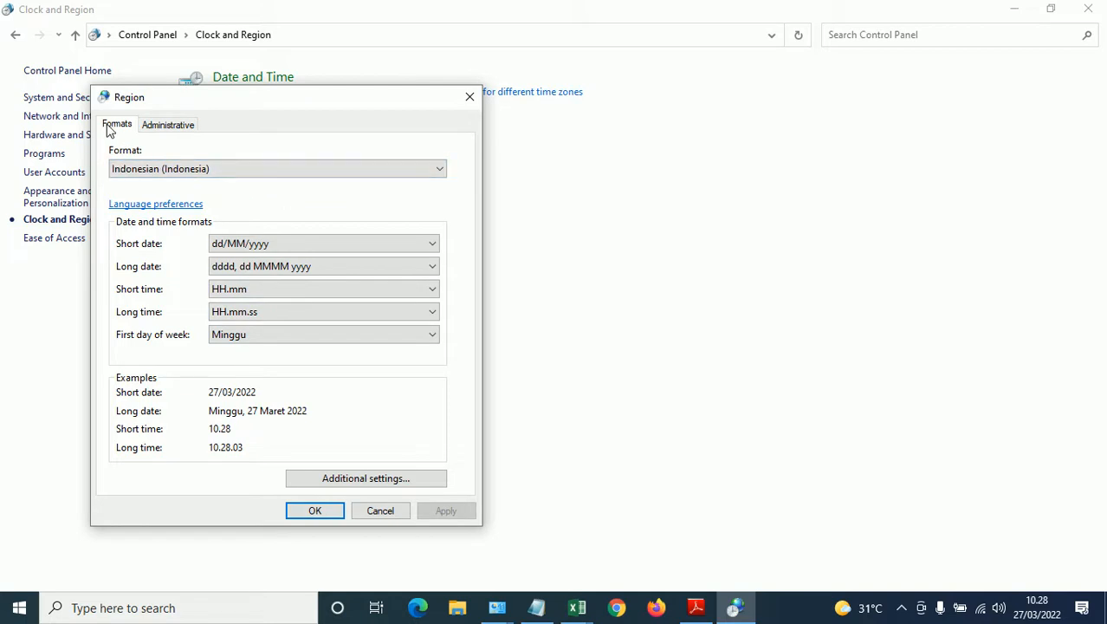
click(440, 169)
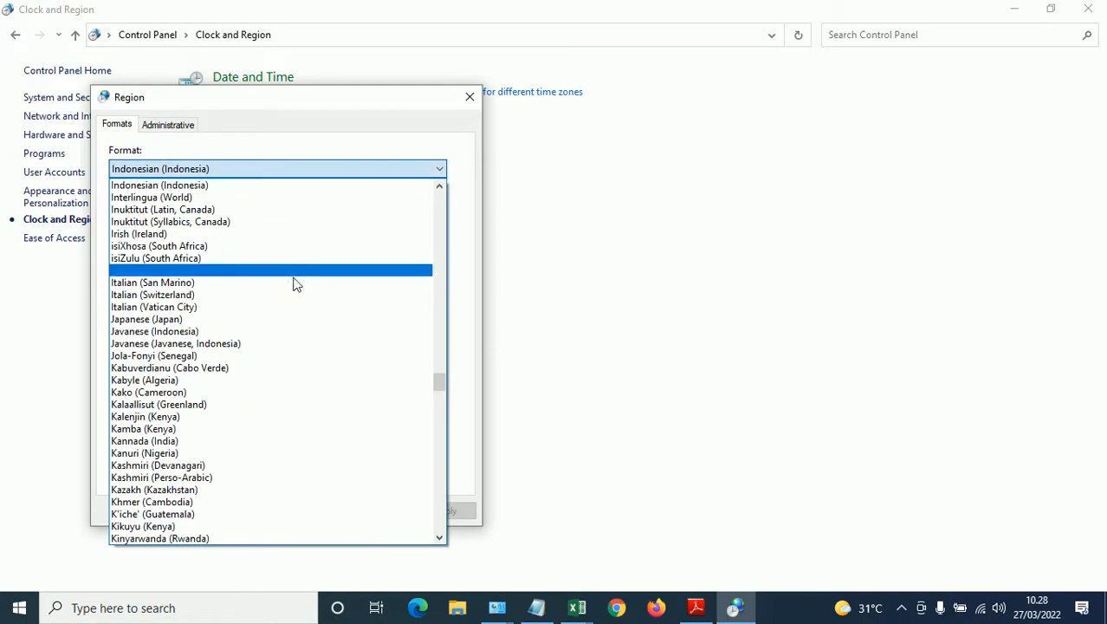
click(159, 186)
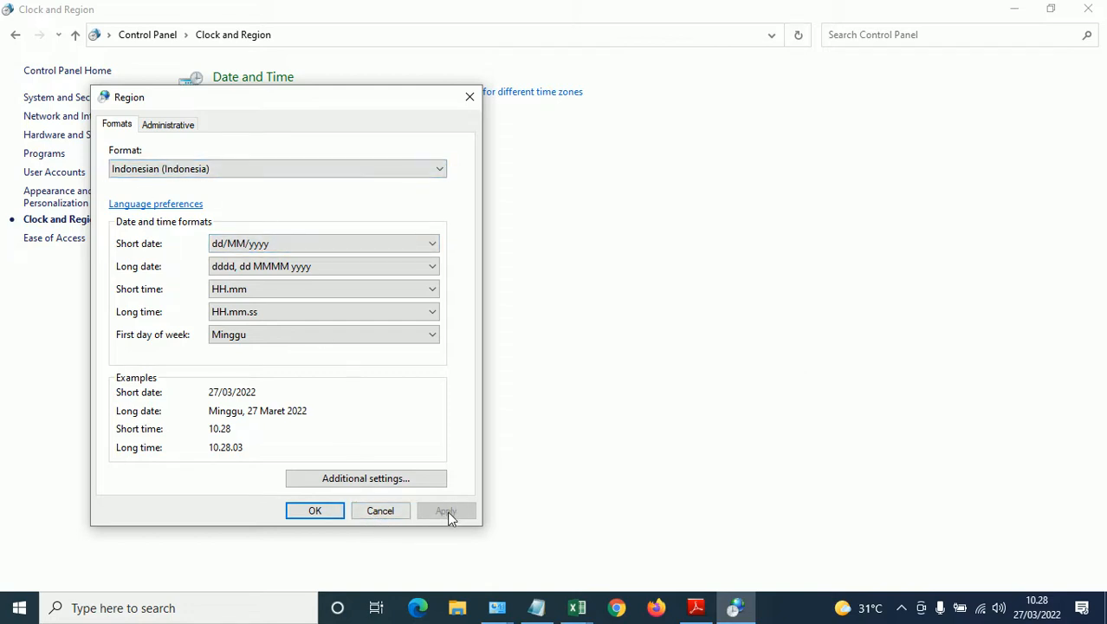
click(318, 511)
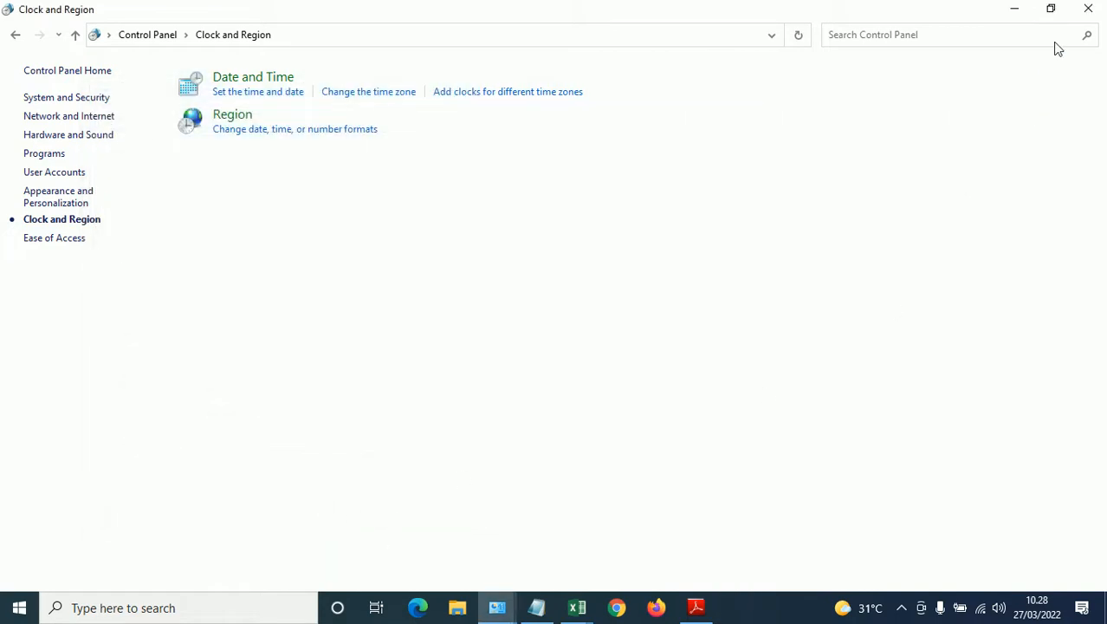
click(1088, 11)
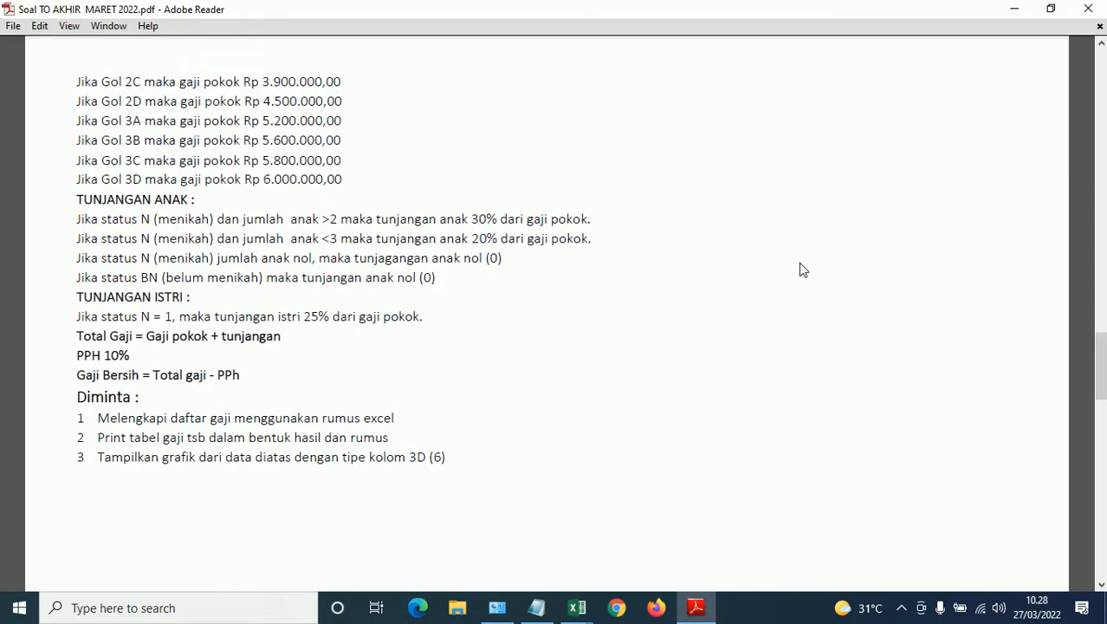
Compare the payroll table with the salary and allowance rules again in the exercise PDF
scroll(602, 357, up, 10)
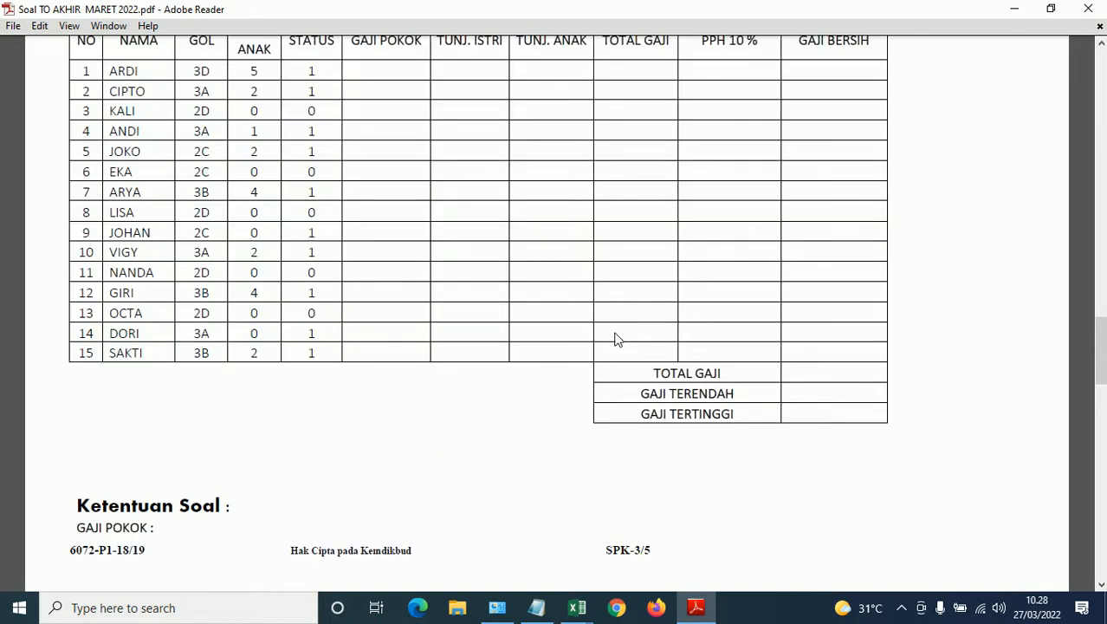
scroll(615, 338, up, 1)
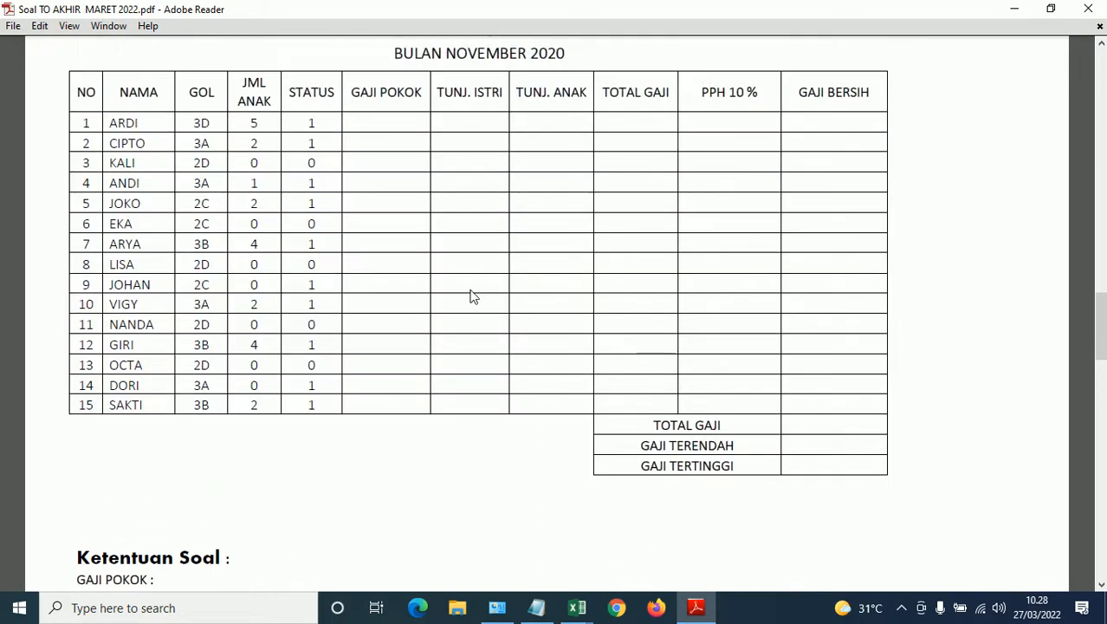
scroll(472, 295, down, 1)
scroll(472, 296, down, 10)
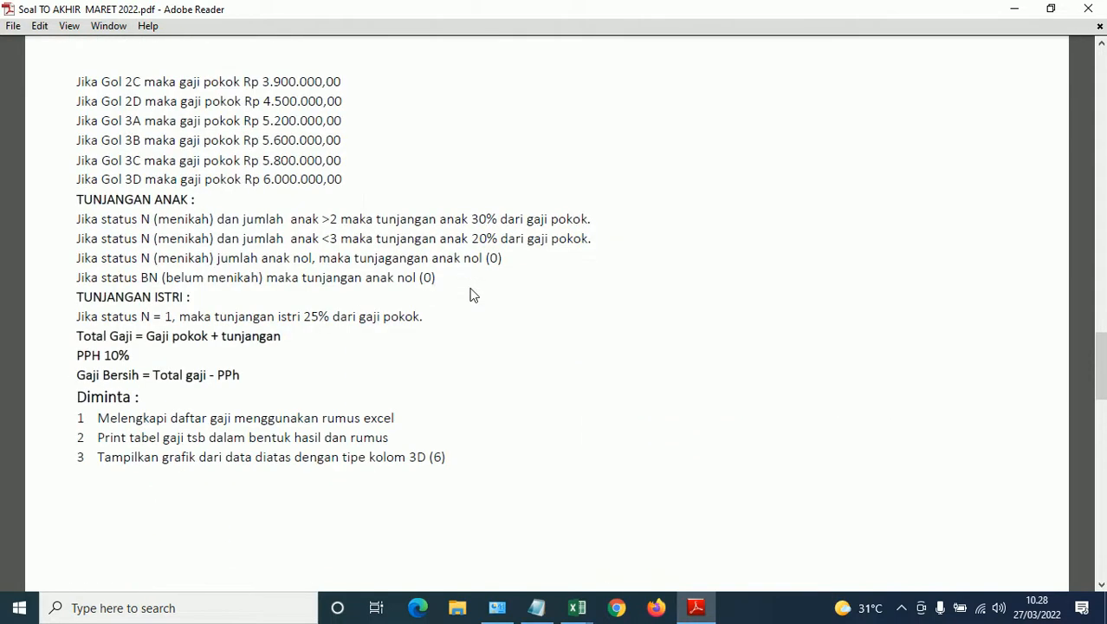
scroll(477, 290, up, 10)
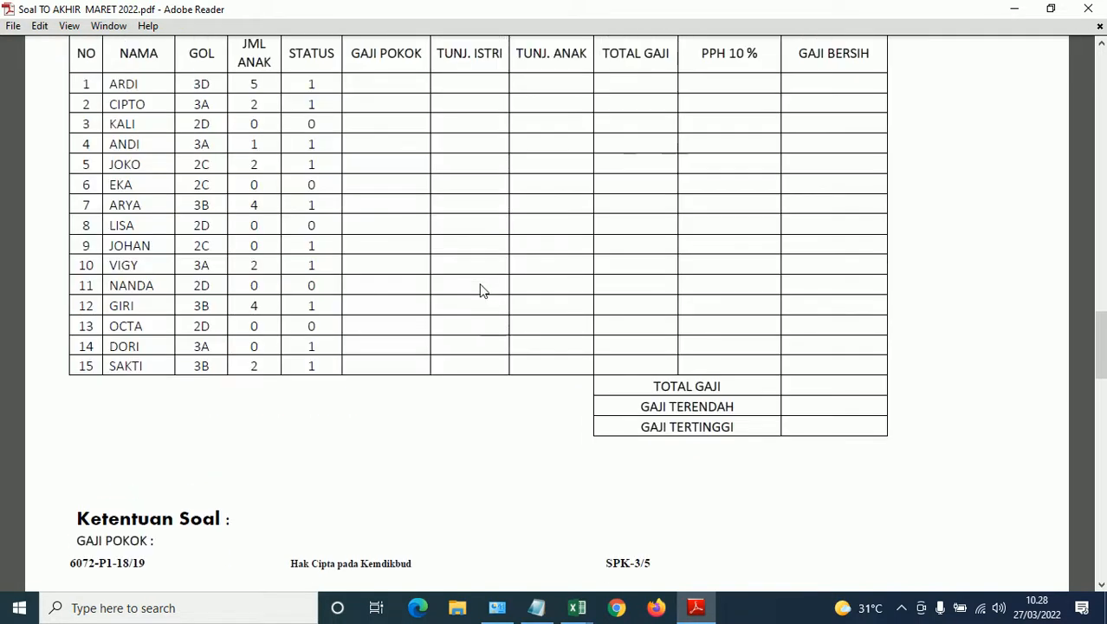
scroll(484, 289, up, 1)
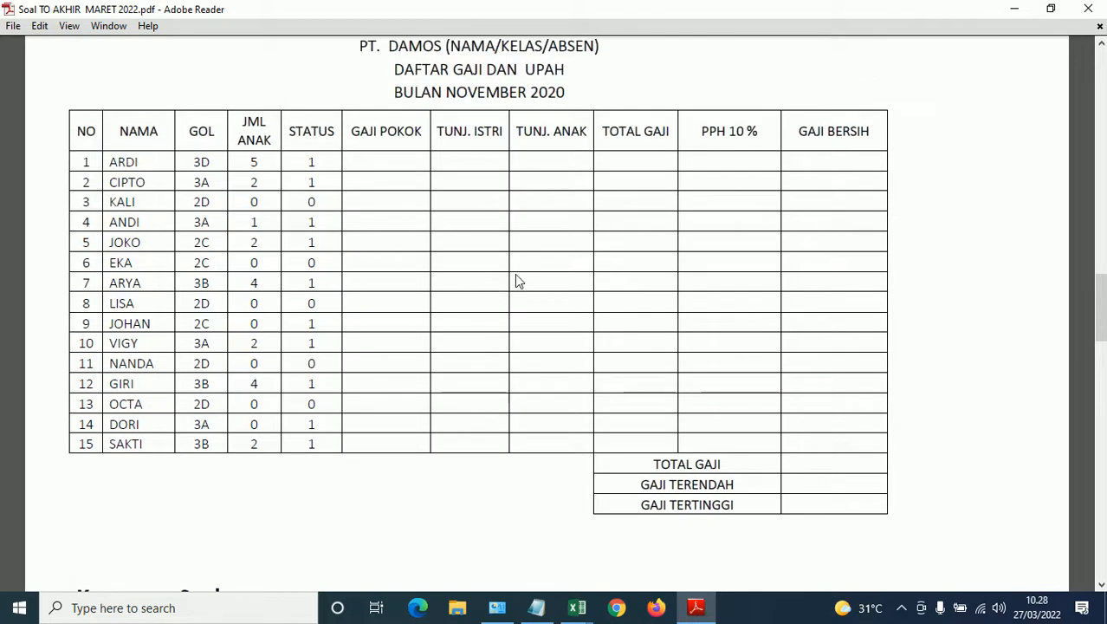
Switch to the Book1 workbook in Excel and look over the payroll data and the GOL/GAJI lookup table
click(577, 608)
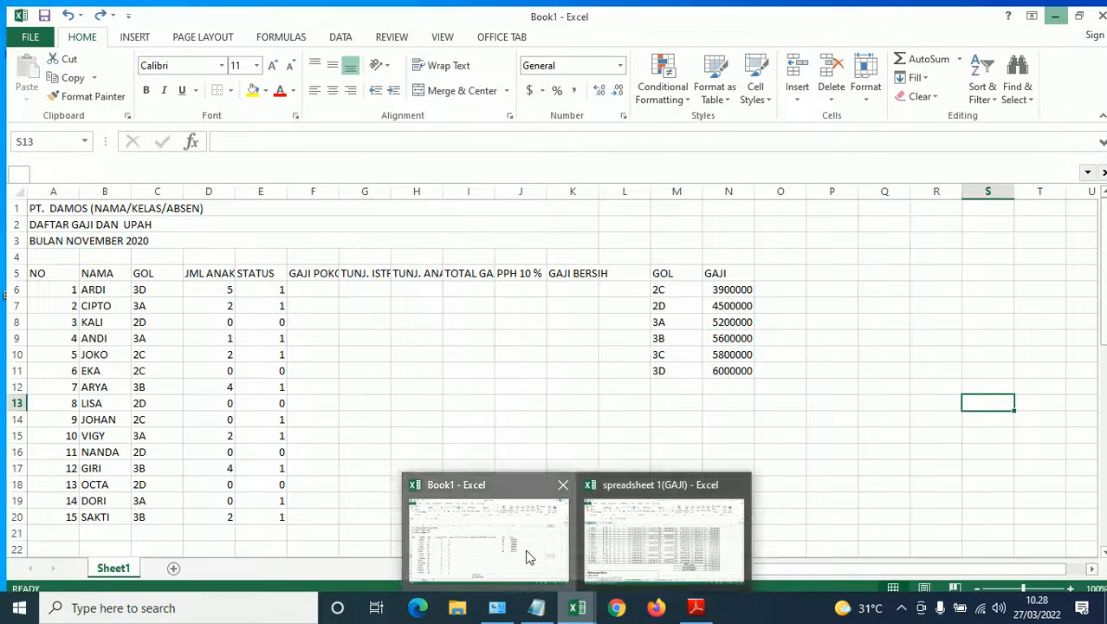
click(524, 551)
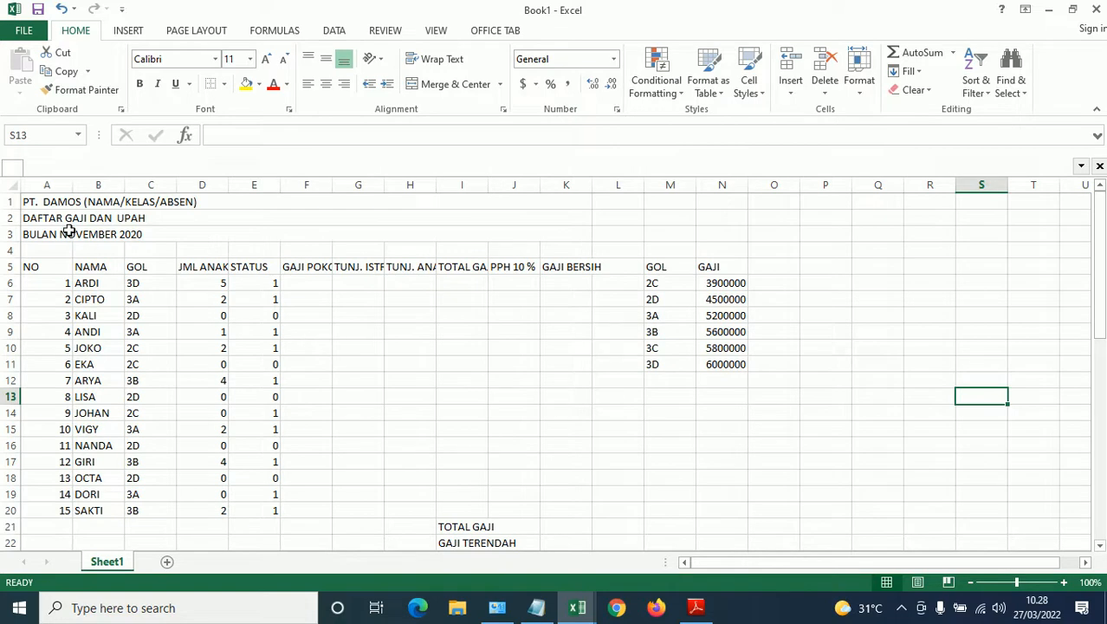
drag(42, 182, 585, 182)
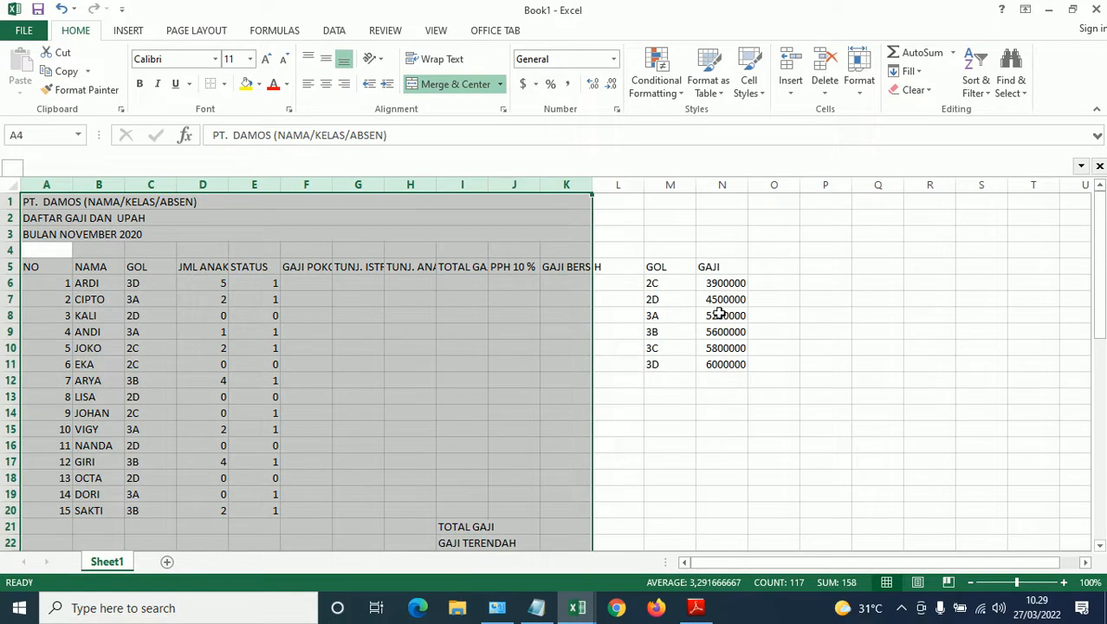
click(232, 301)
drag(42, 201, 462, 491)
drag(656, 270, 736, 364)
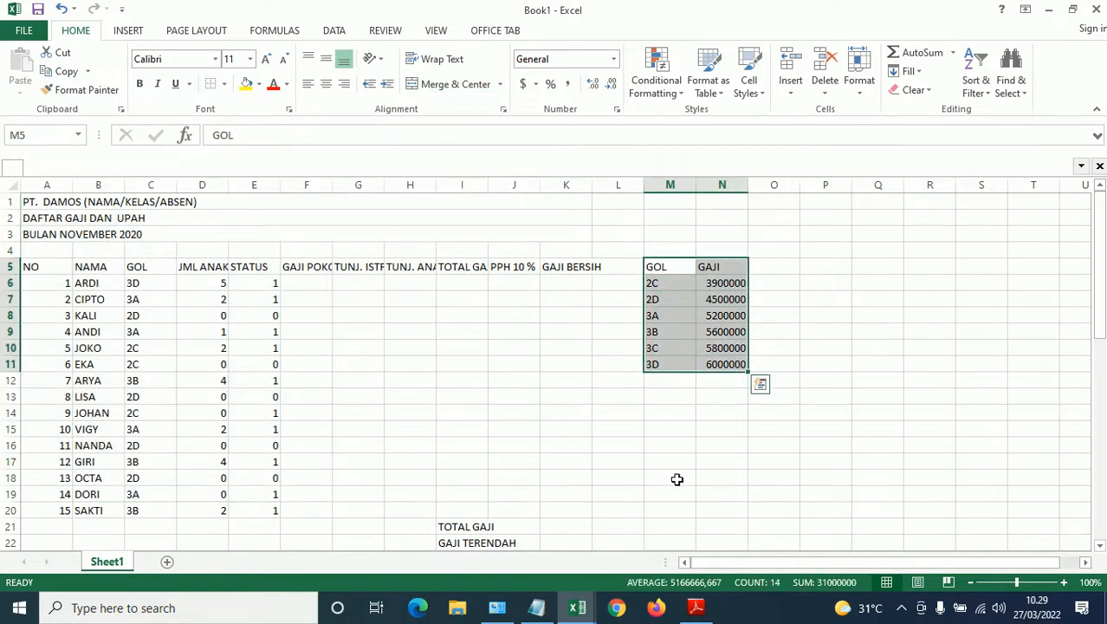
click(677, 478)
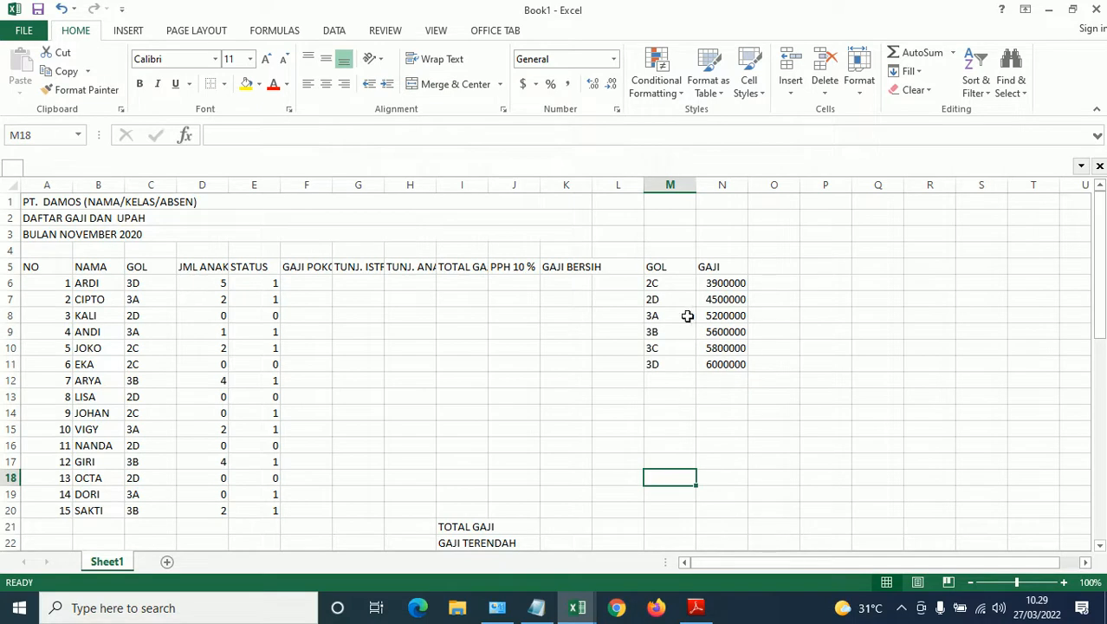
click(299, 280)
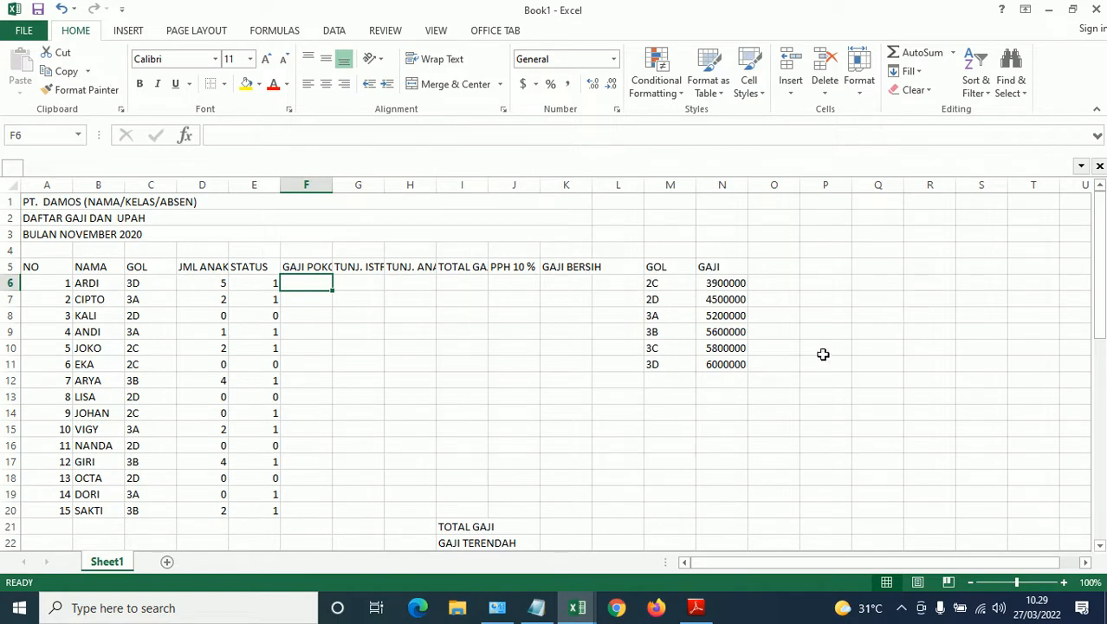
drag(660, 269, 720, 365)
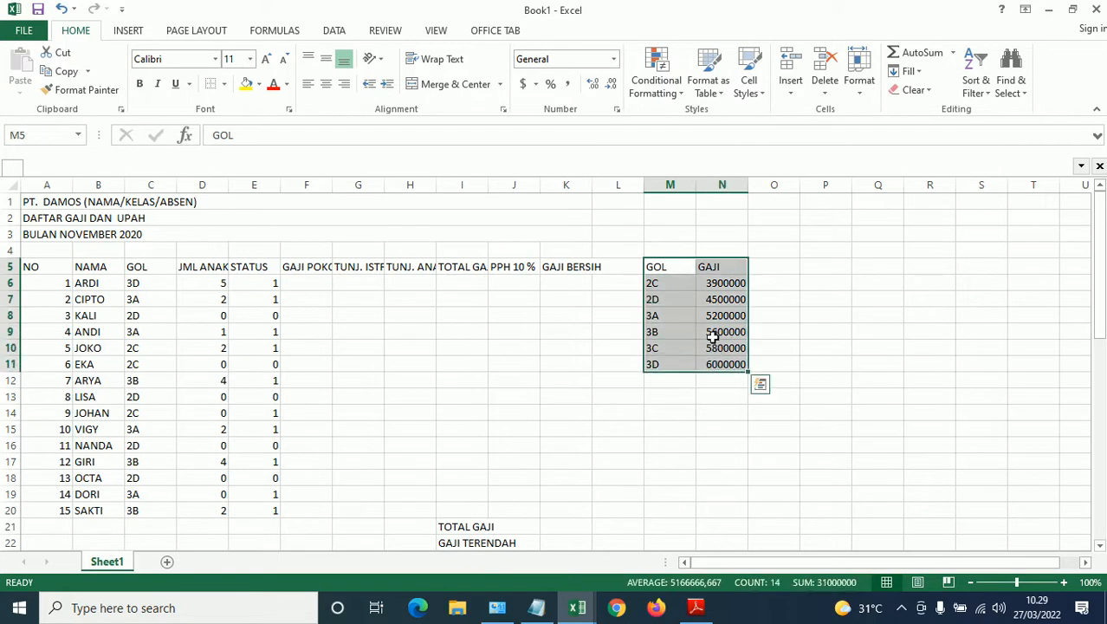
text(c)
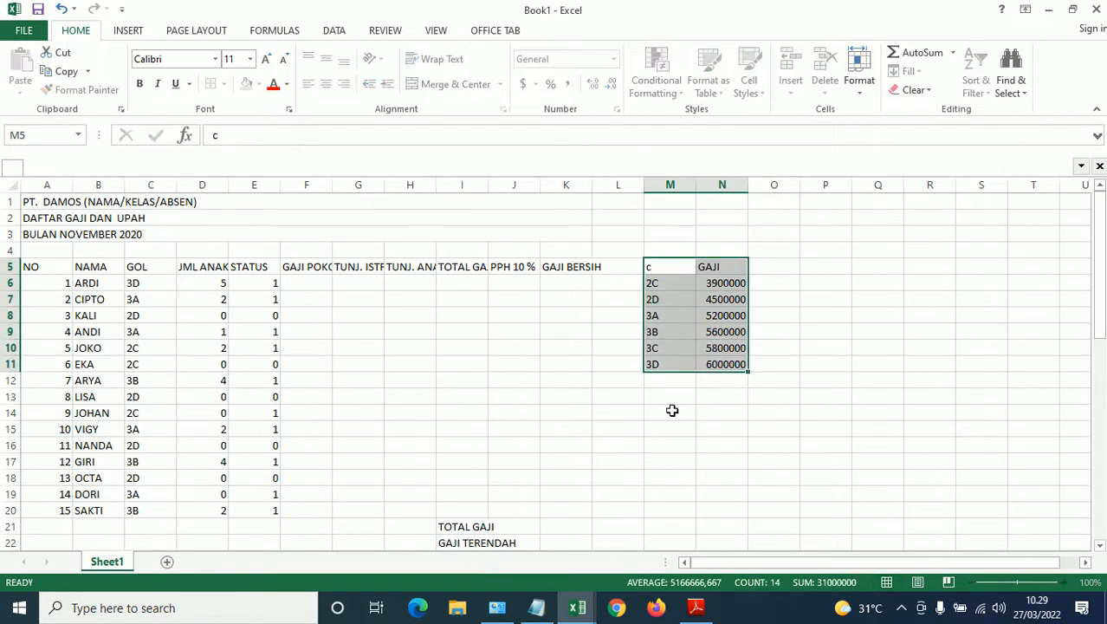
click(673, 412)
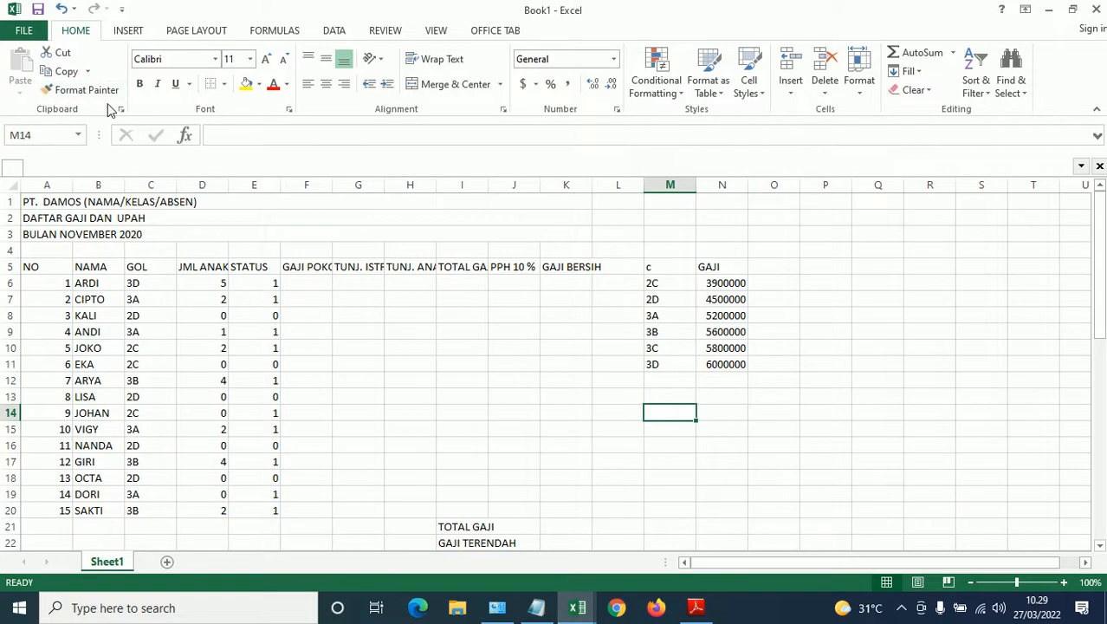
key(ctrl+z)
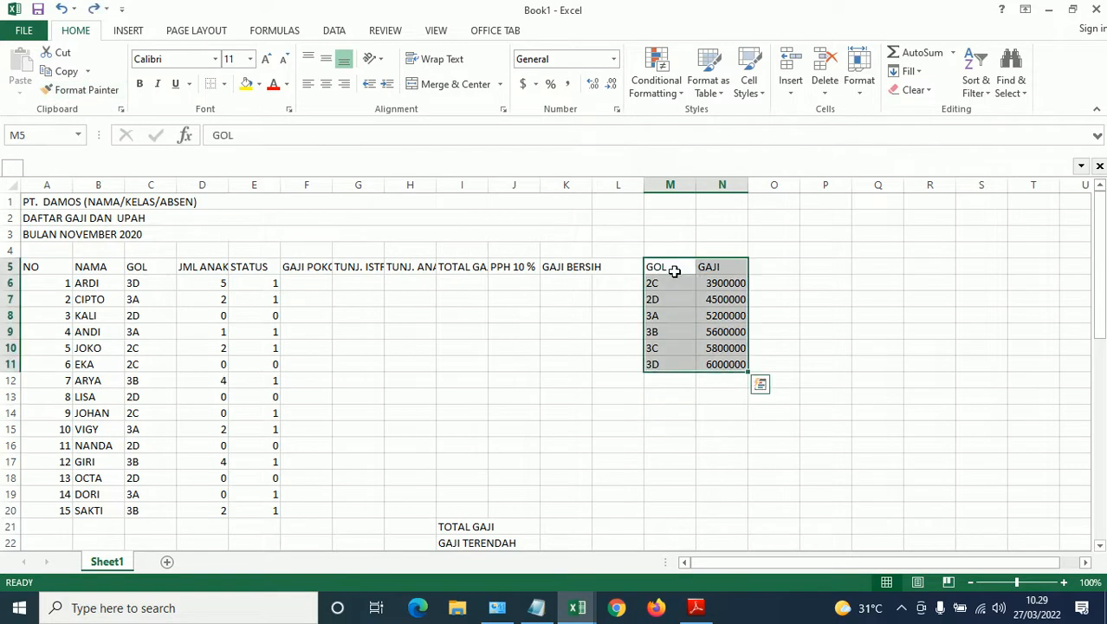
Copy the GOL/GAJI lookup table M5:N11 and paste it transposed, starting at cell M15
key(ctrl+c)
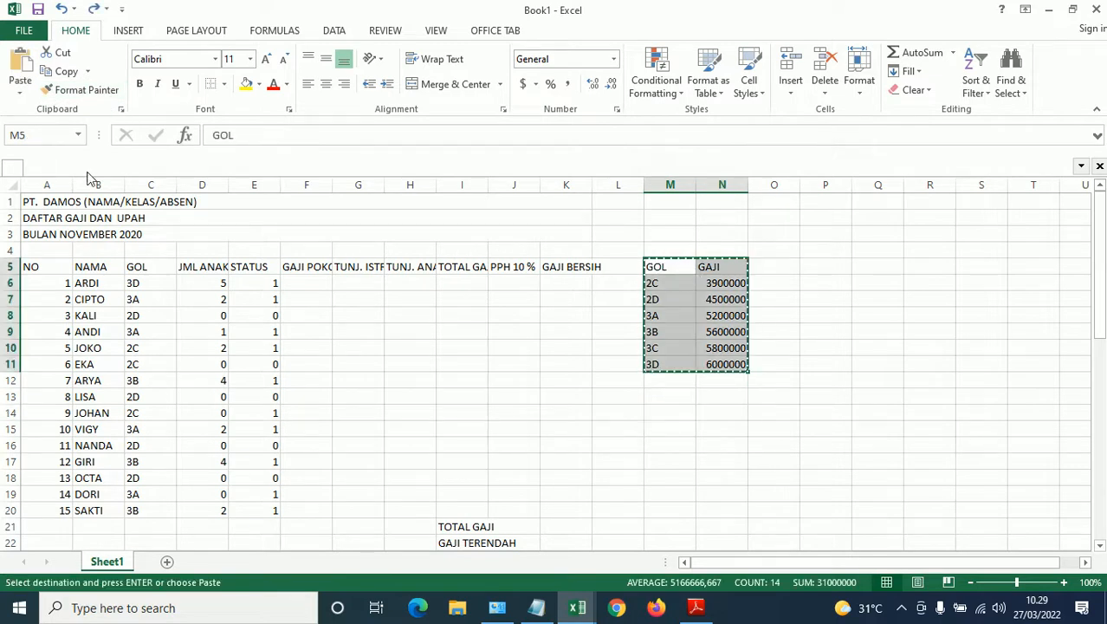
click(663, 427)
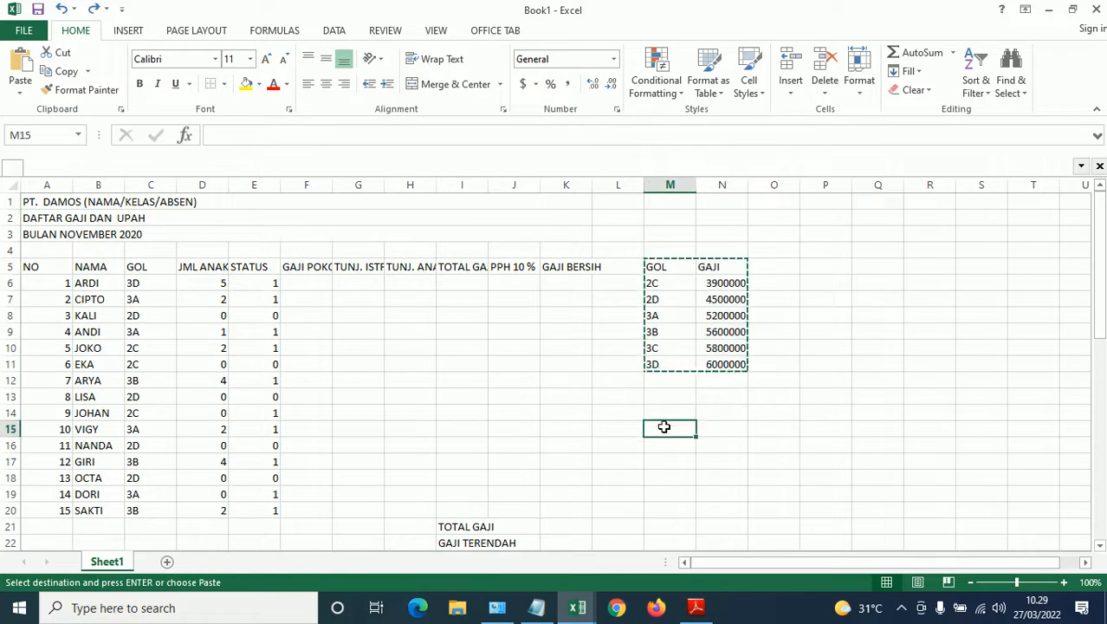
click(20, 91)
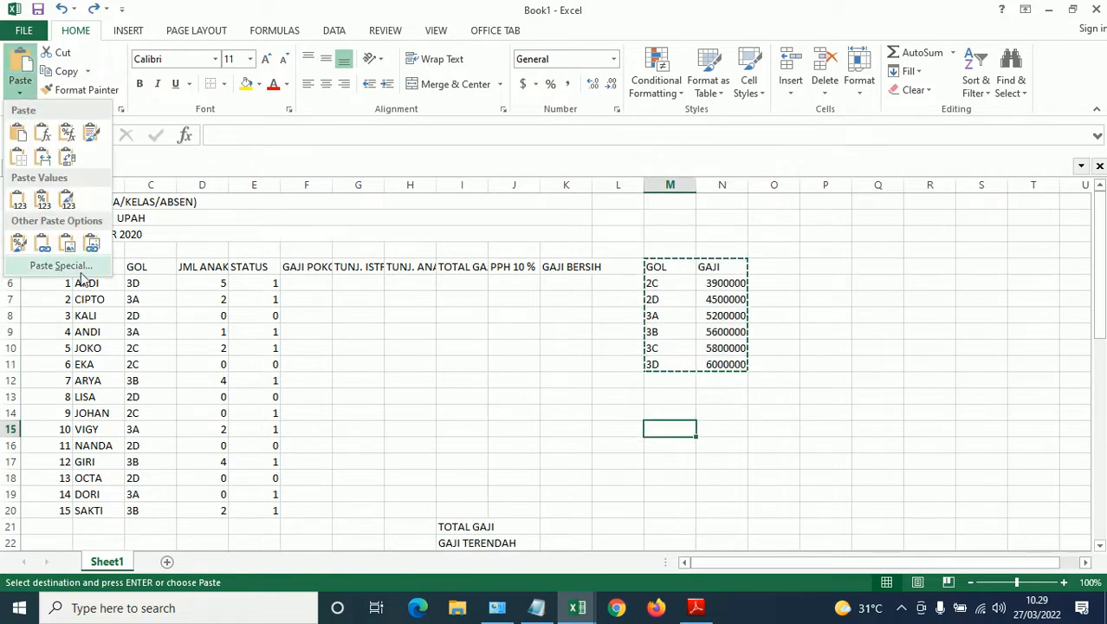
click(61, 266)
click(603, 375)
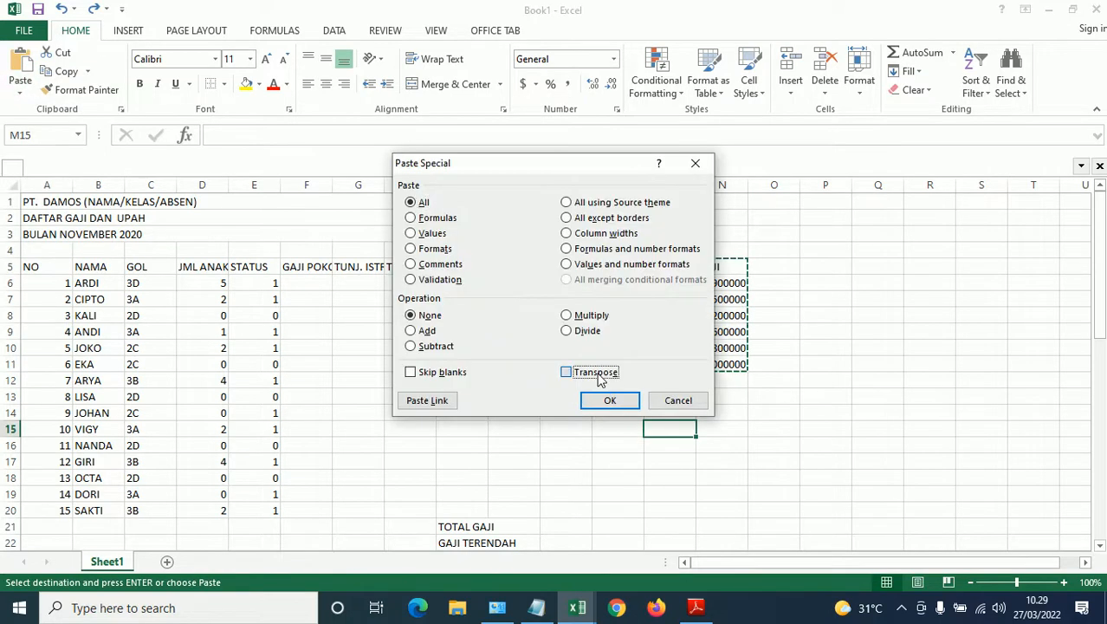
click(608, 399)
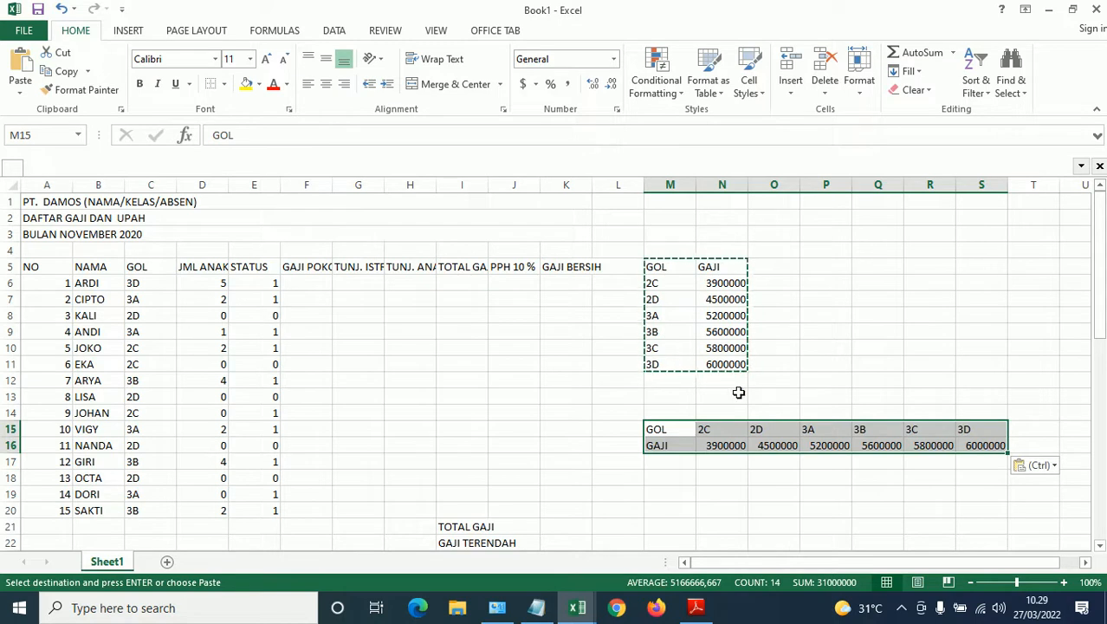
Delete the transposed copy of the lookup table in M15:S16 and end the copy mode
key(Delete)
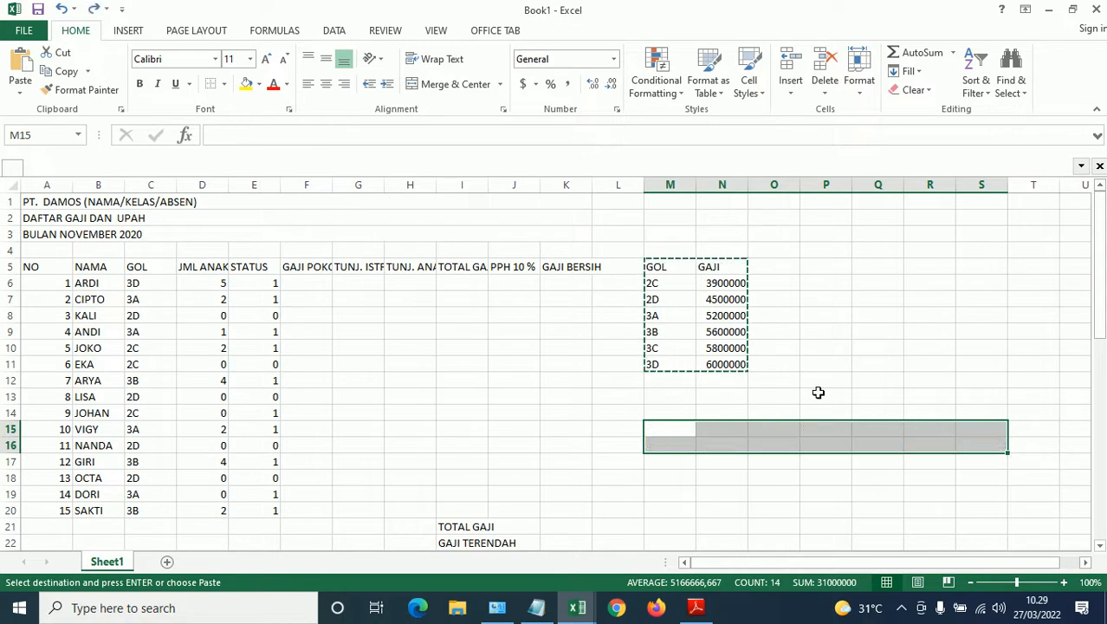
key(Escape)
click(843, 382)
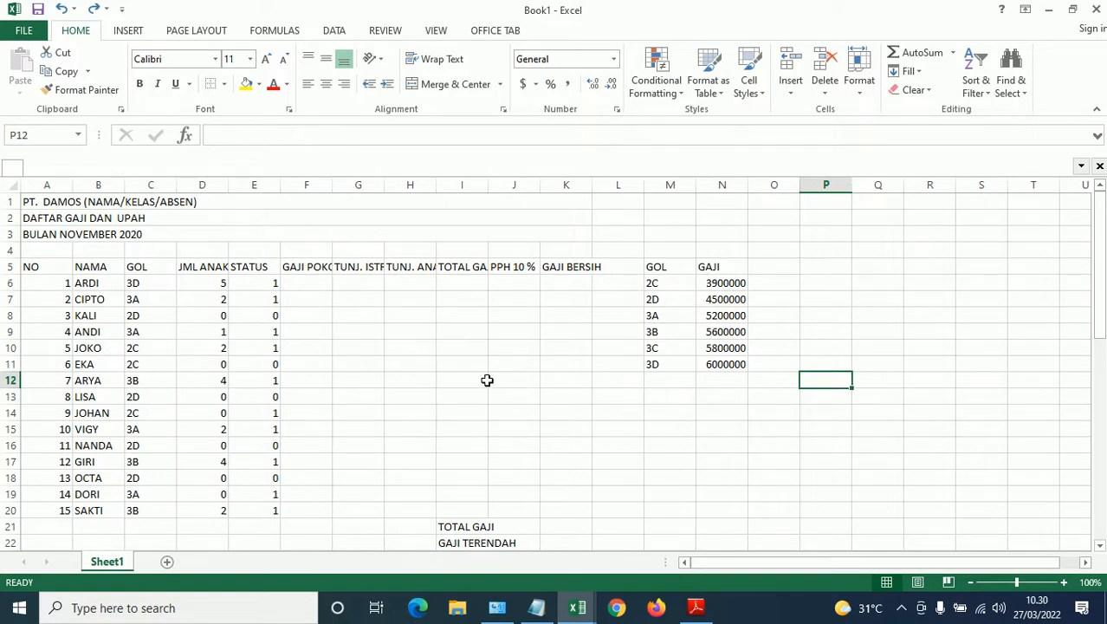
Unmerge the three title rows in A1:K3
click(33, 205)
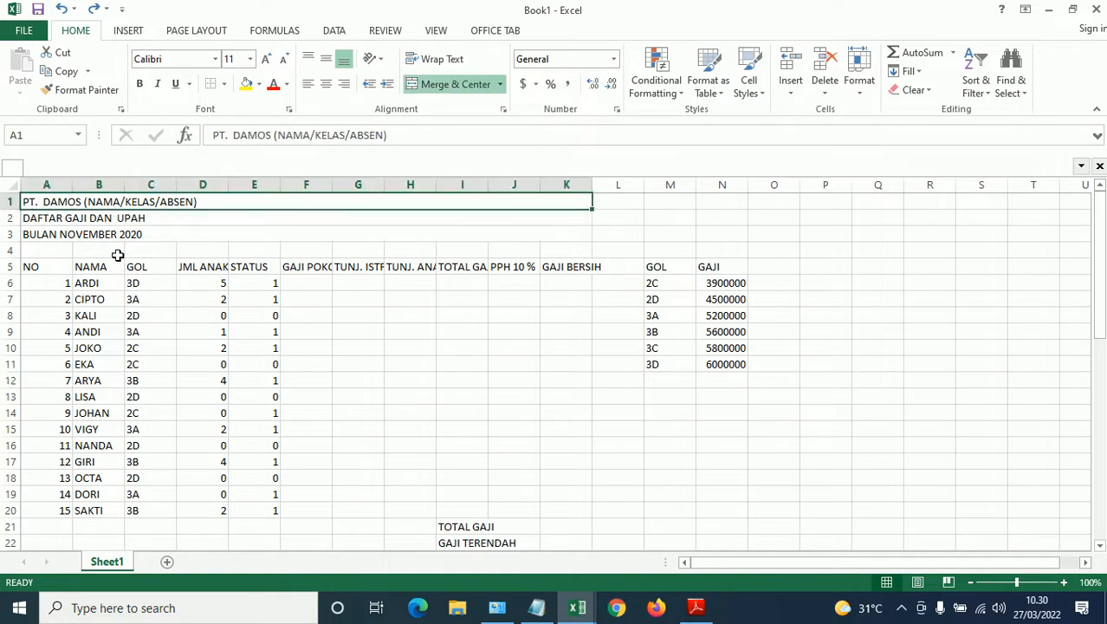
key(shift+Down)
key(shift+Down)
key(ctrl+c)
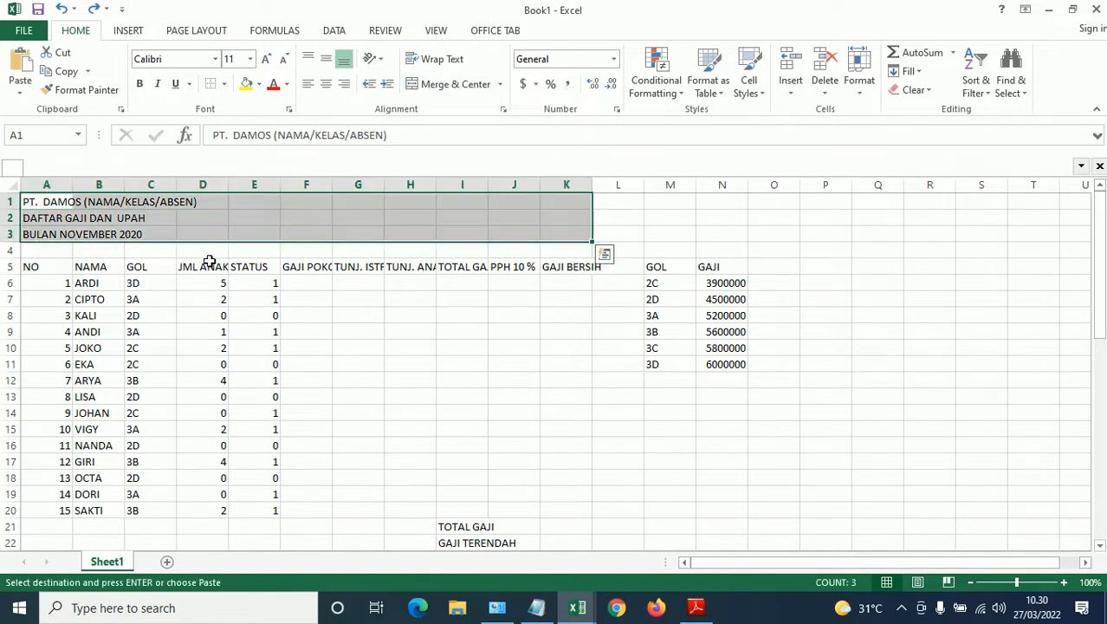
click(77, 220)
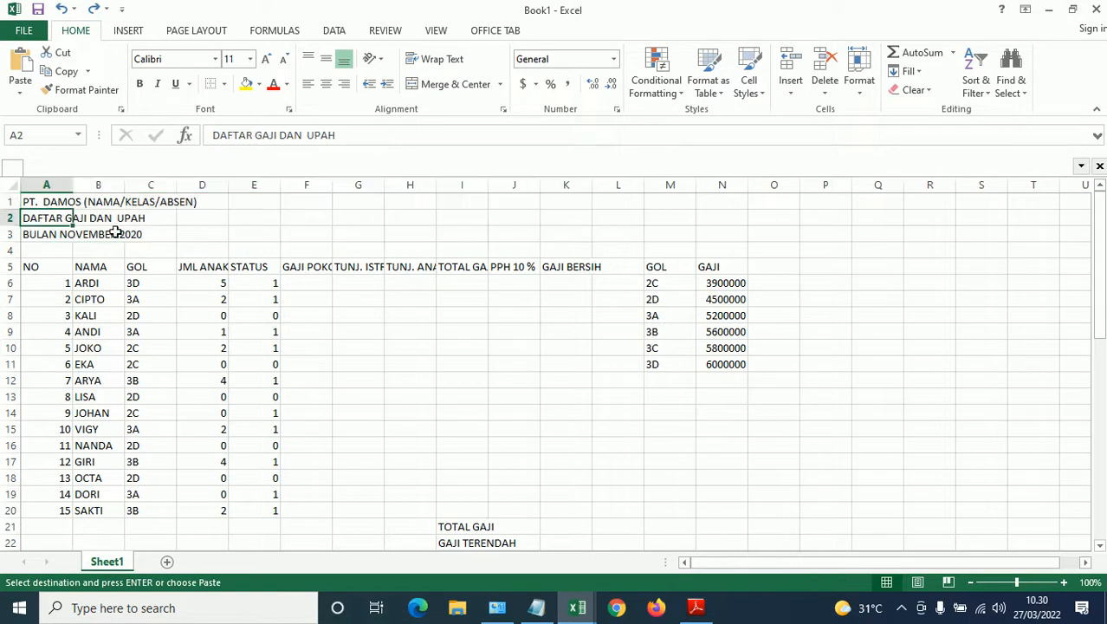
Merge A1:K3 with Merge Across so each title row spans the table, and center the three titles
click(44, 201)
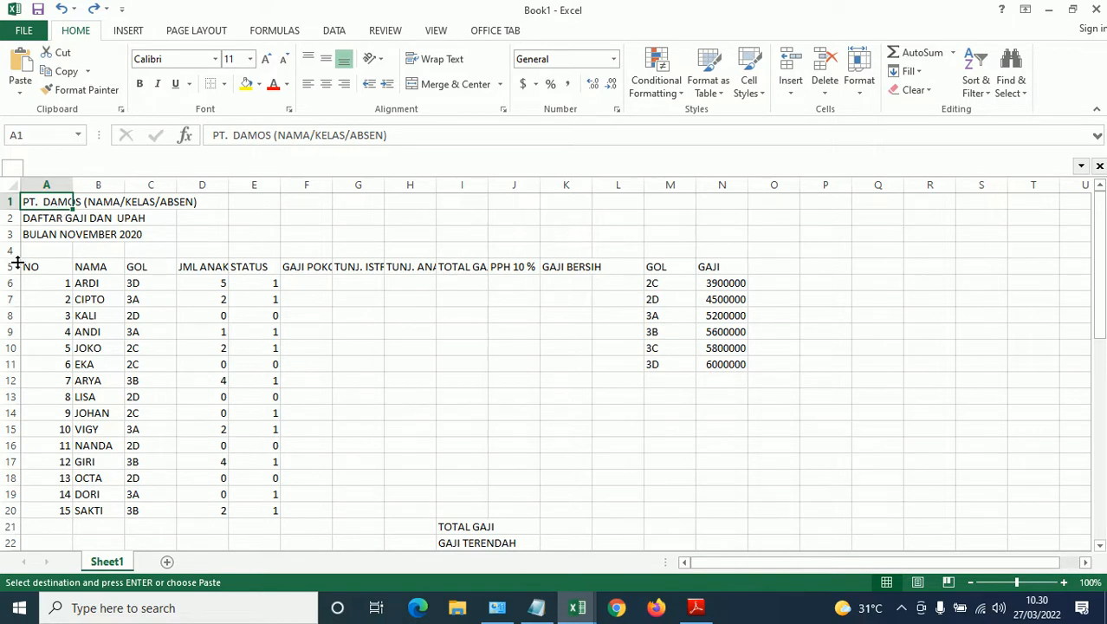
shift+click(561, 233)
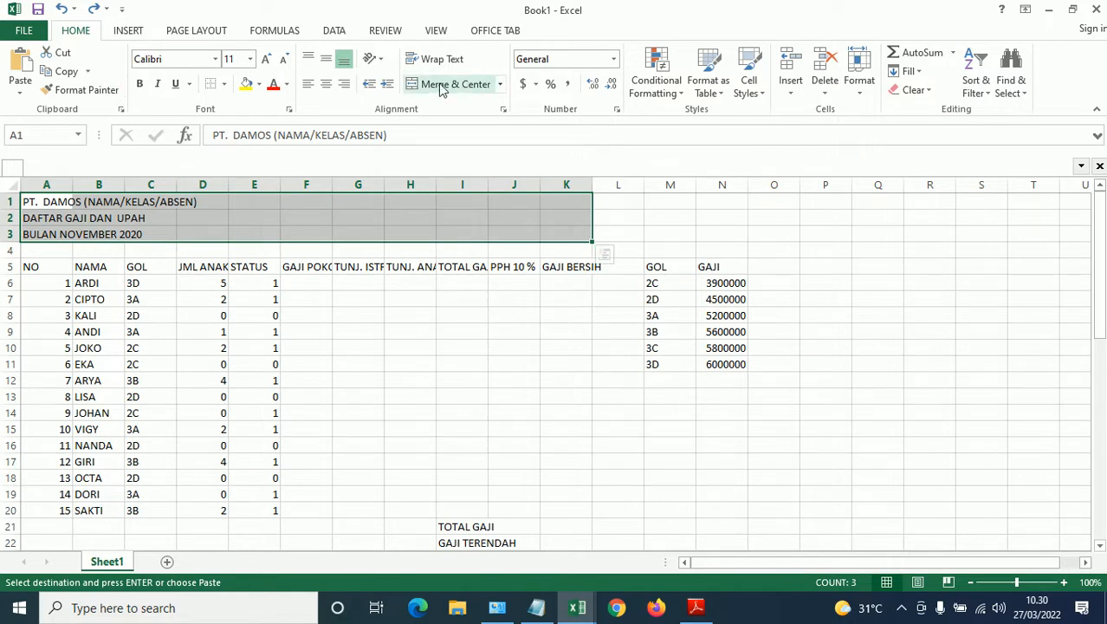
click(501, 85)
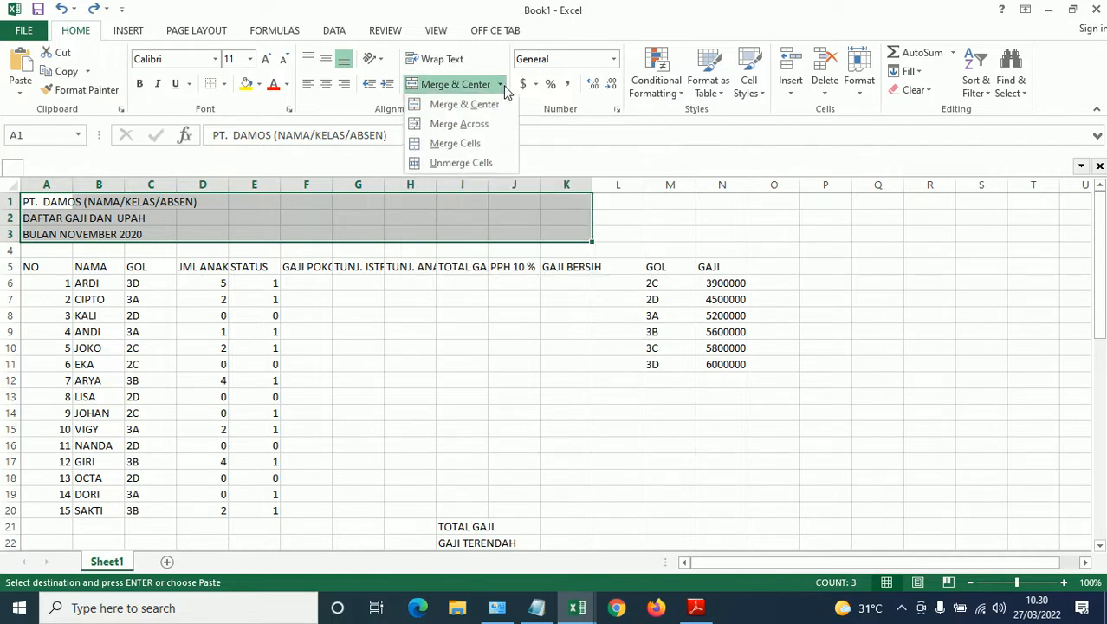
click(473, 126)
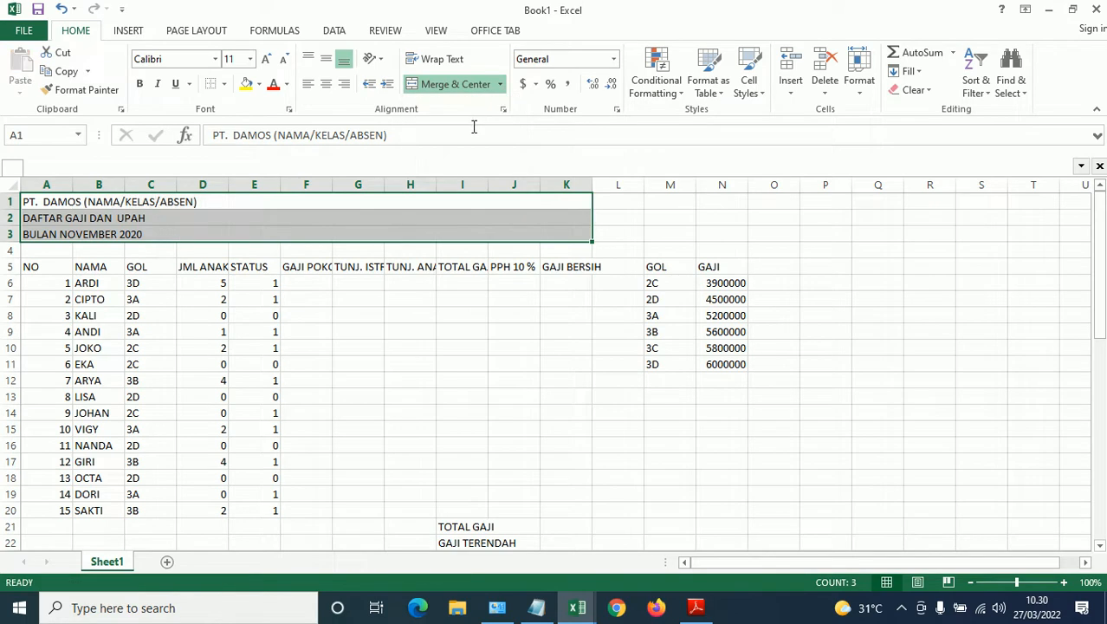
click(327, 87)
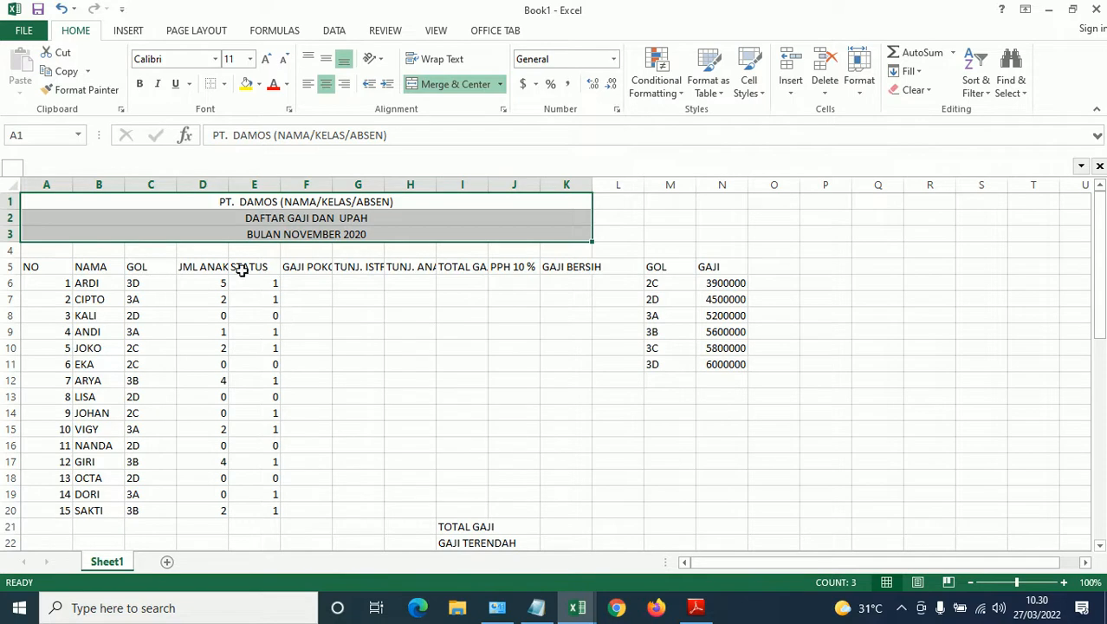
Center the header cells A5:K5 horizontally and vertically and turn on text wrapping for them
click(50, 268)
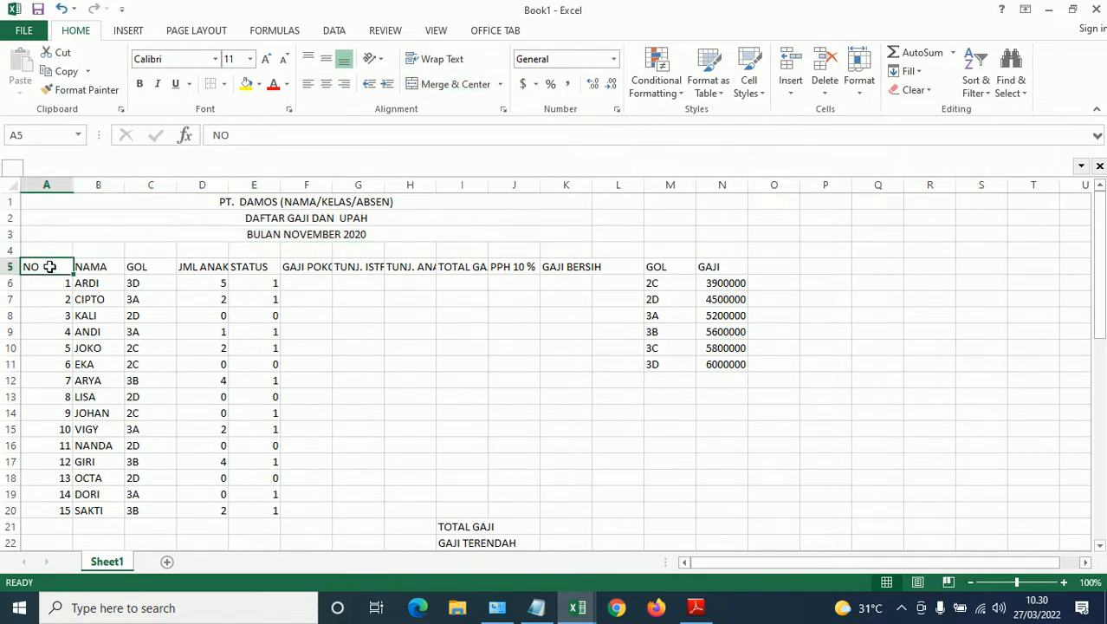
shift+click(588, 267)
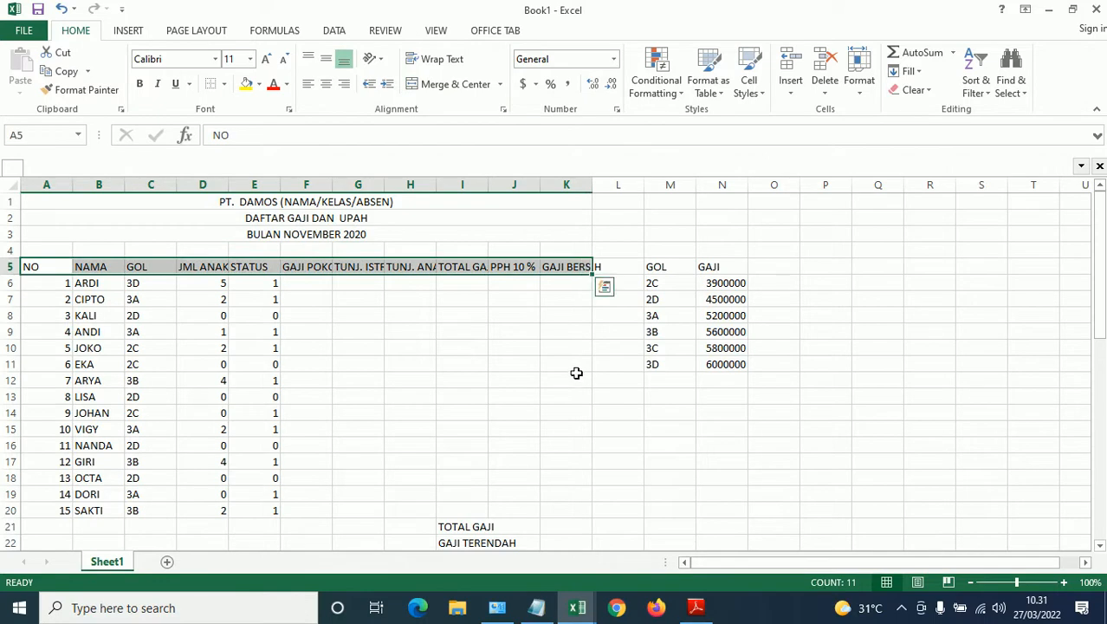
key(ctrl+1)
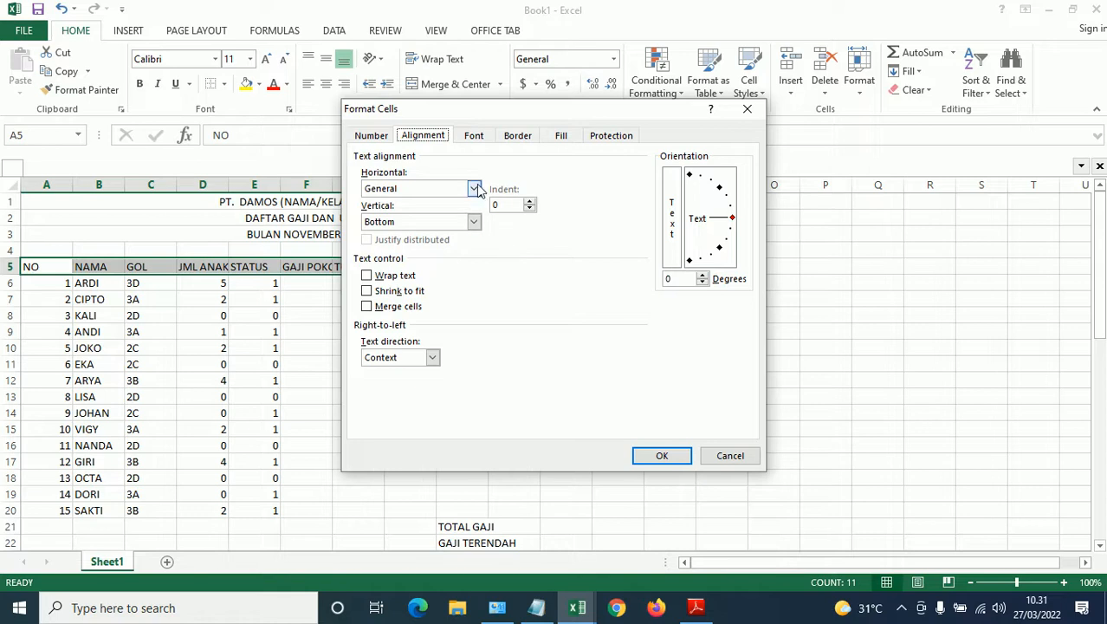
click(474, 189)
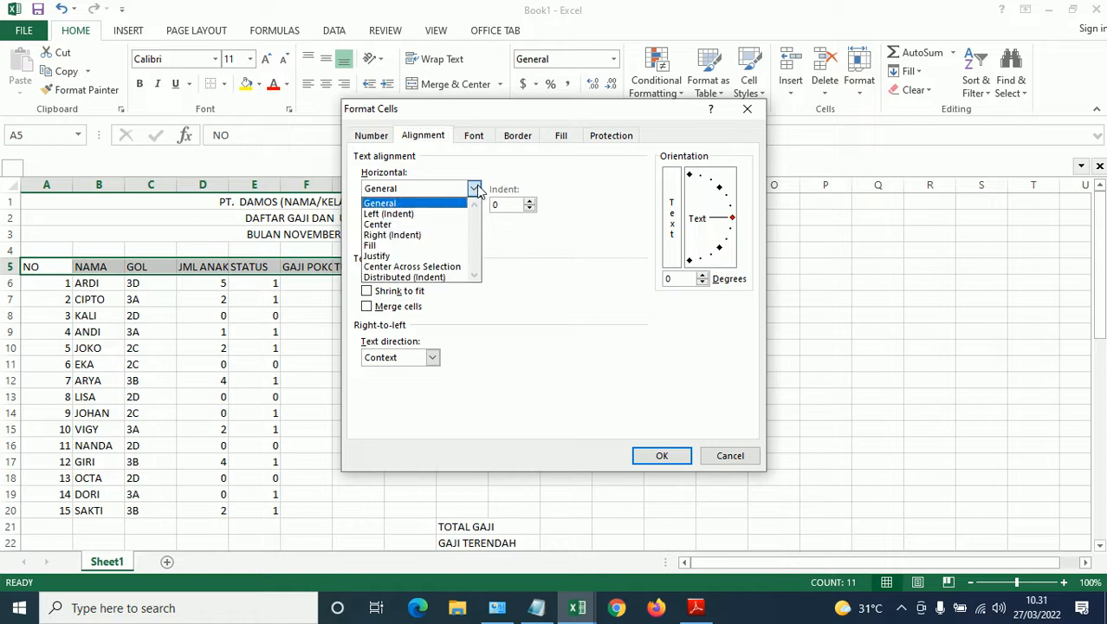
click(416, 224)
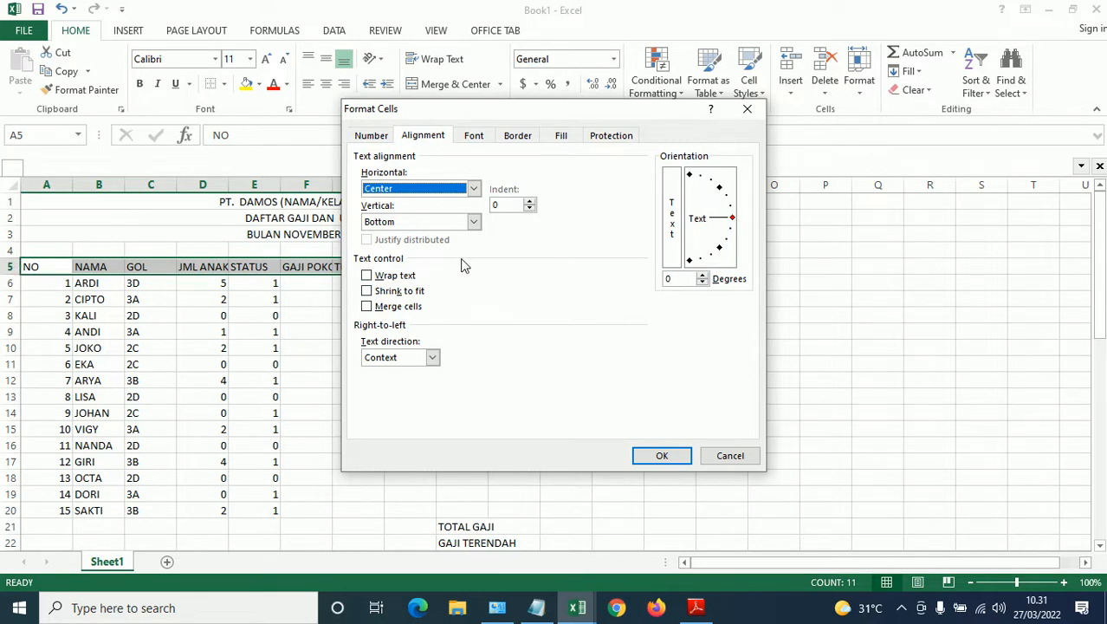
click(481, 223)
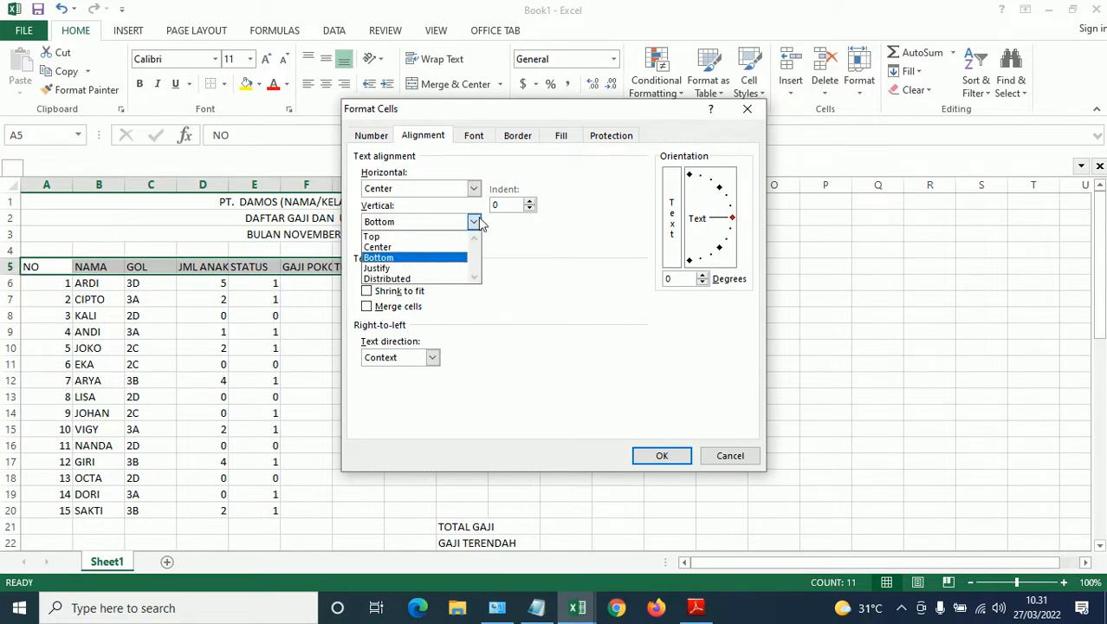
click(404, 247)
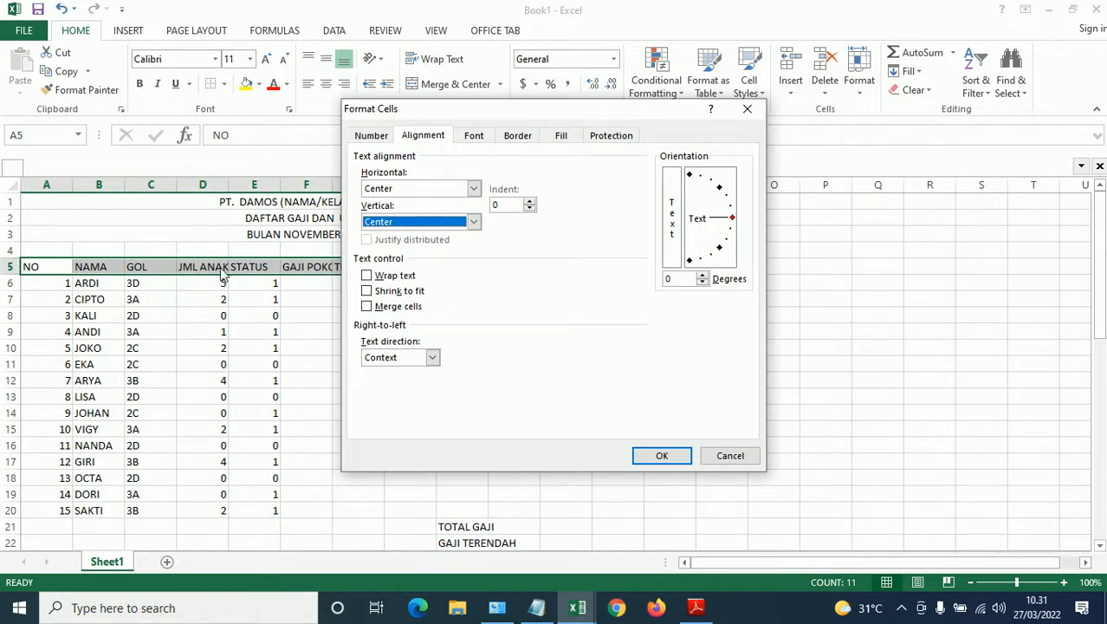
drag(485, 111, 921, 158)
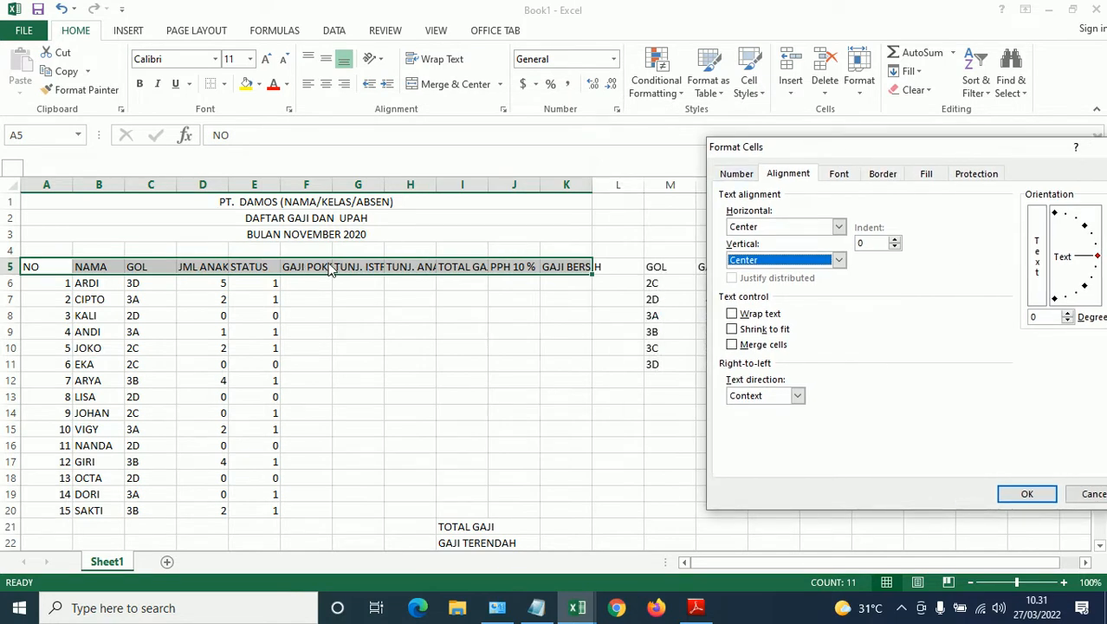
click(733, 315)
drag(851, 148, 658, 128)
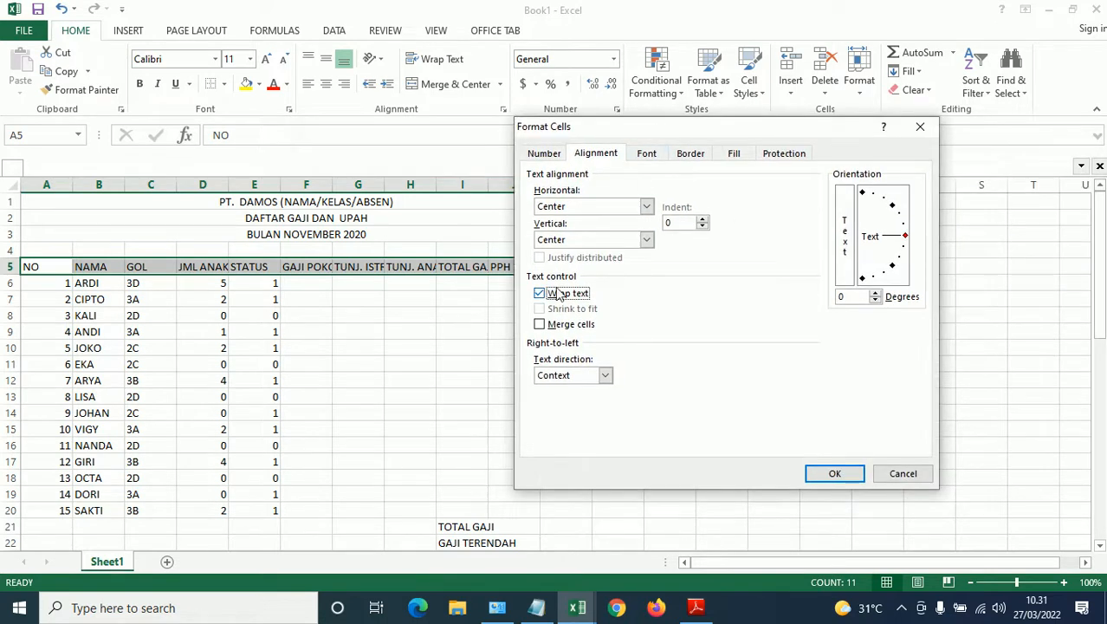
click(835, 473)
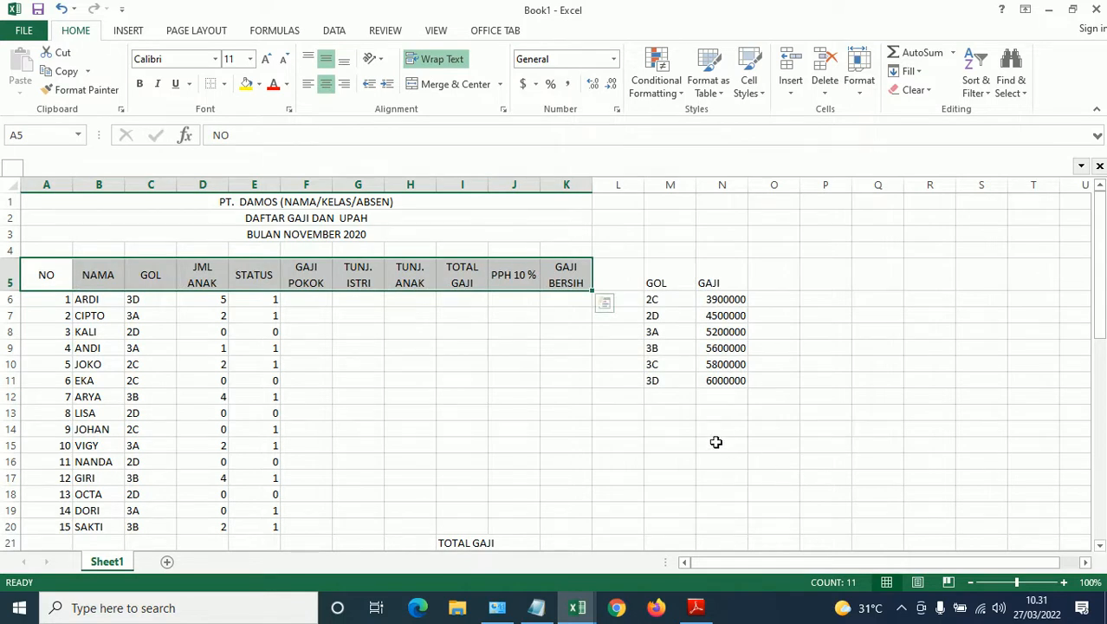
Apply all borders to the payroll table A5:K20, from the header row to the last employee
scroll(741, 414, down, 1)
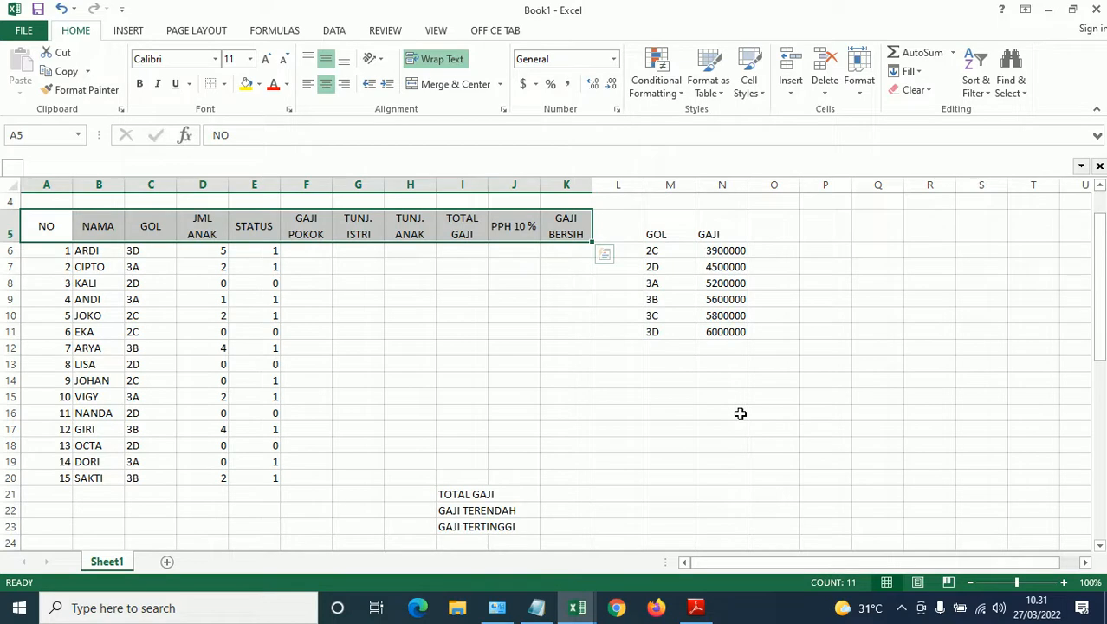
click(719, 430)
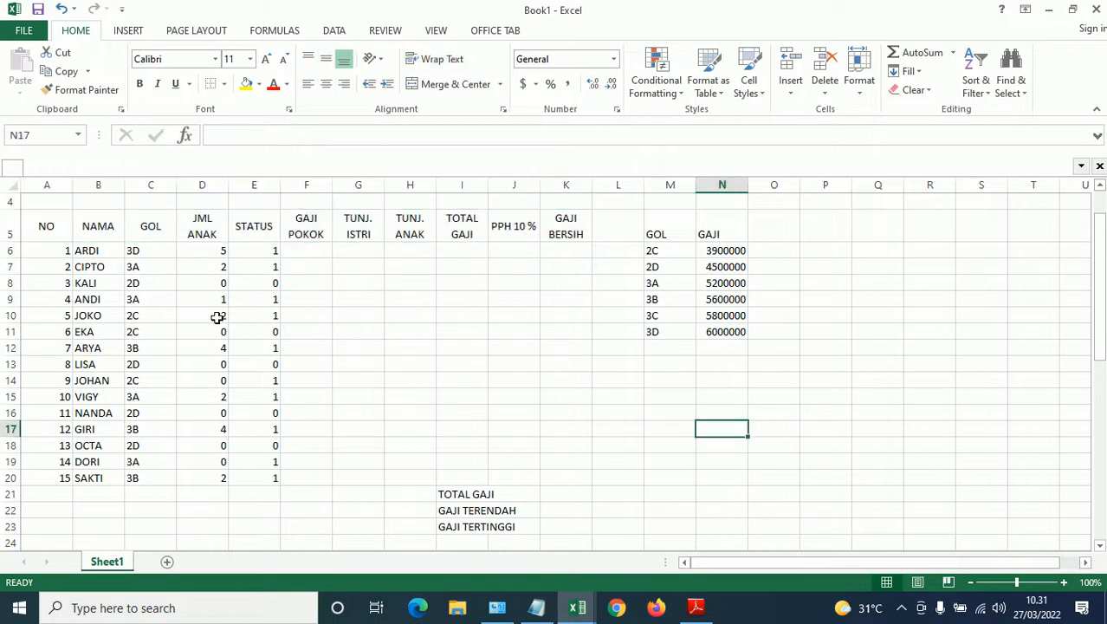
click(52, 233)
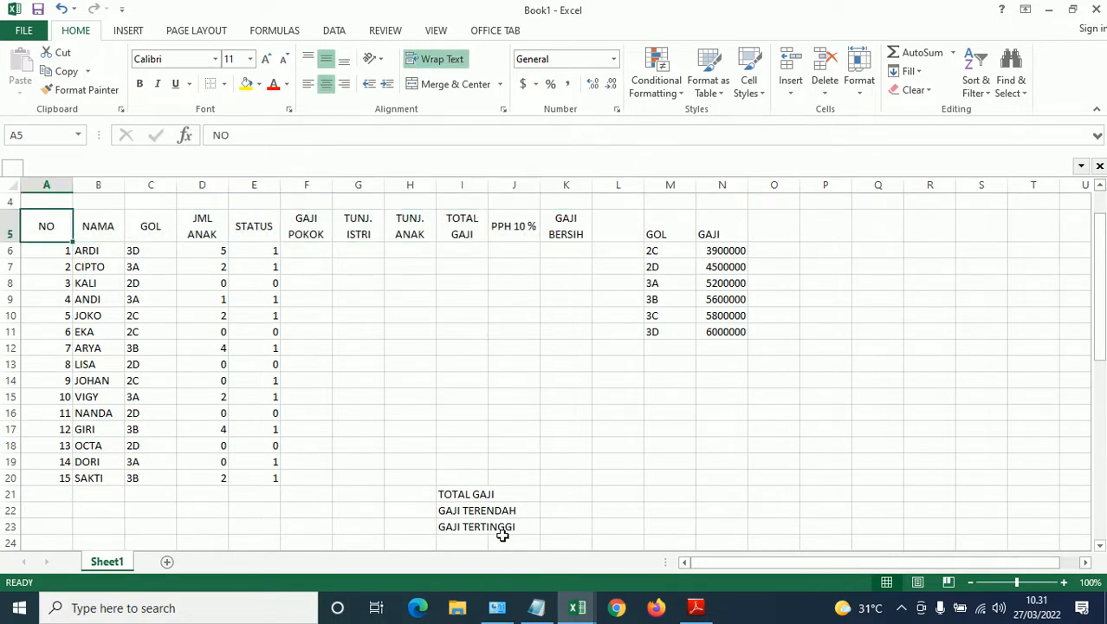
shift+click(564, 476)
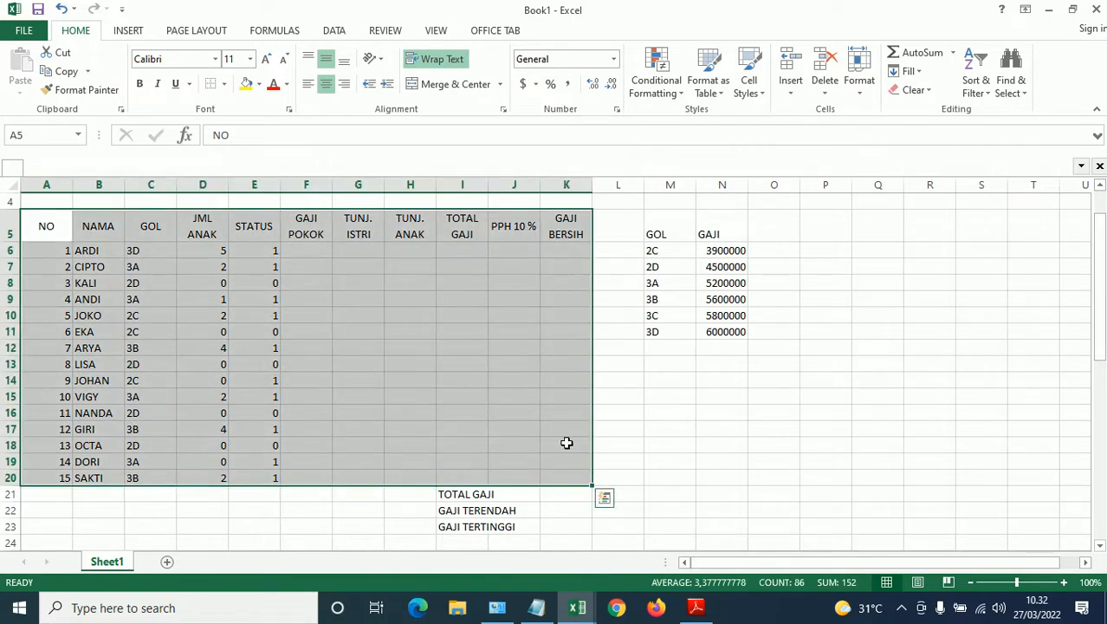
click(225, 84)
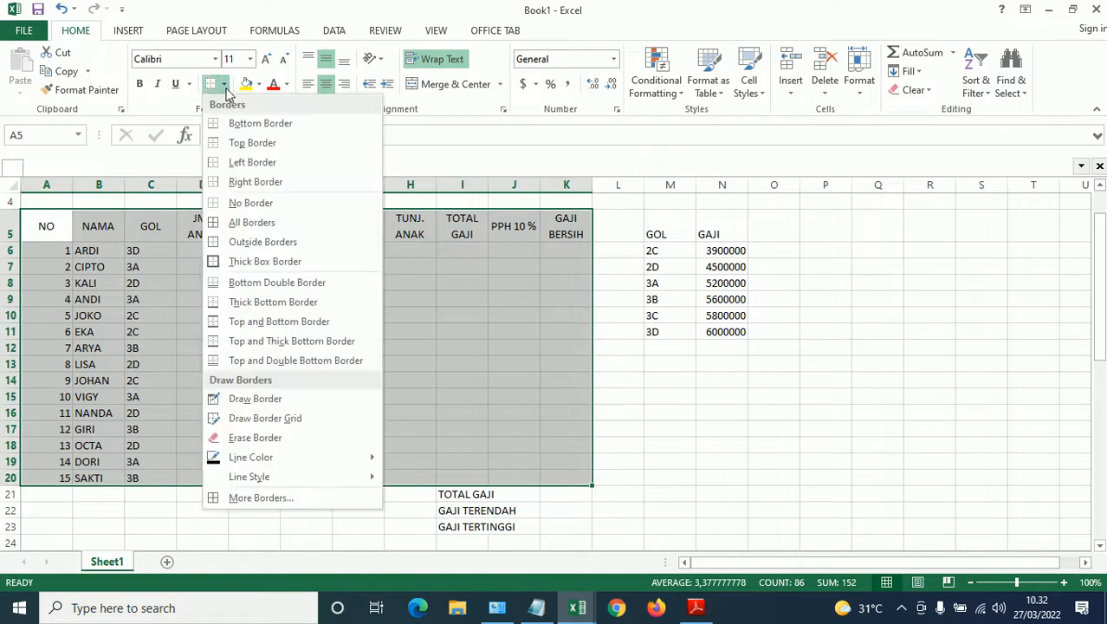
click(252, 223)
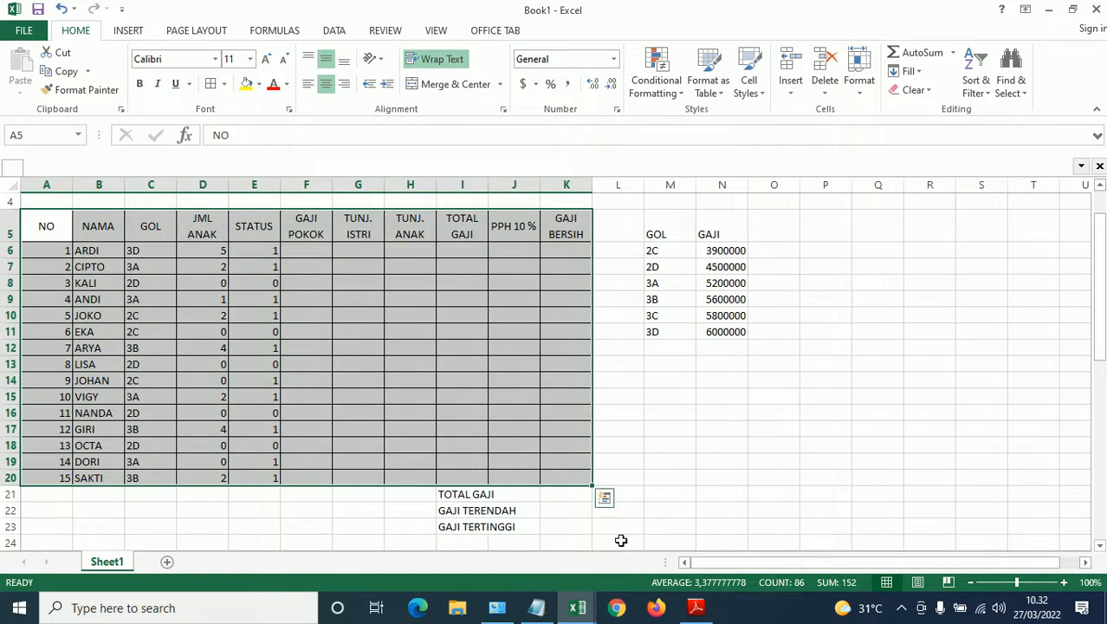
Apply all borders to the summary block I21:K23 below the payroll table
click(450, 497)
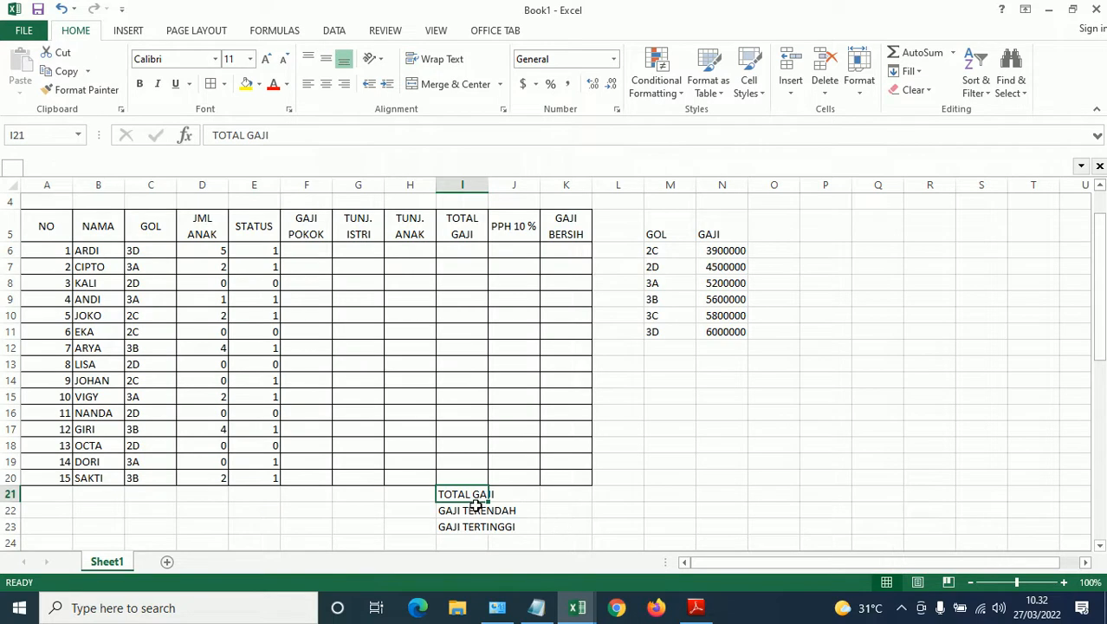
shift+click(564, 526)
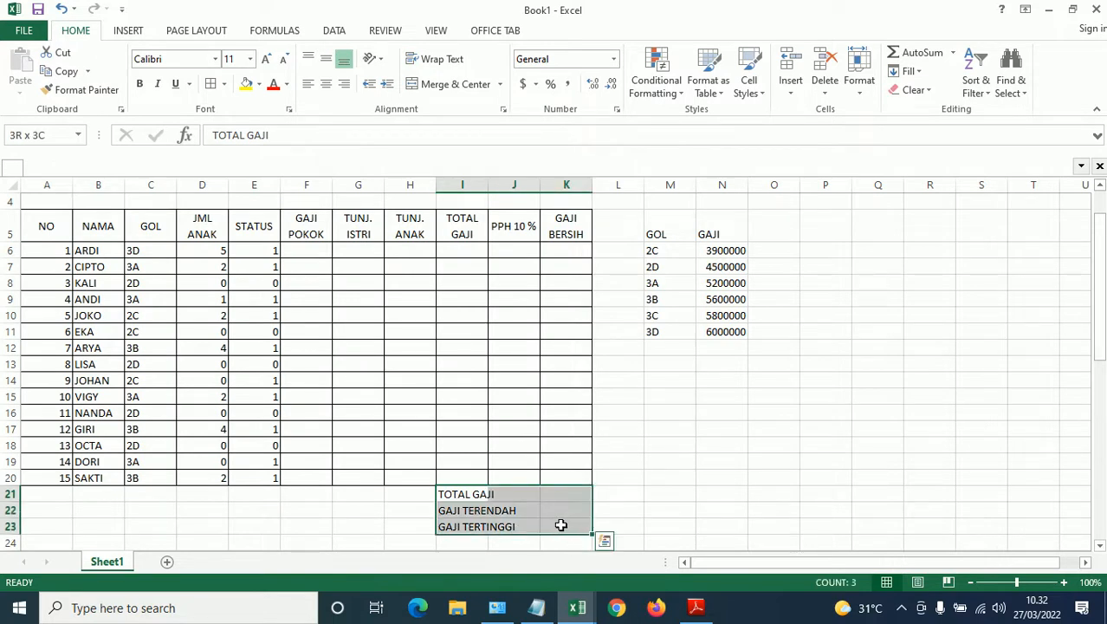
click(215, 91)
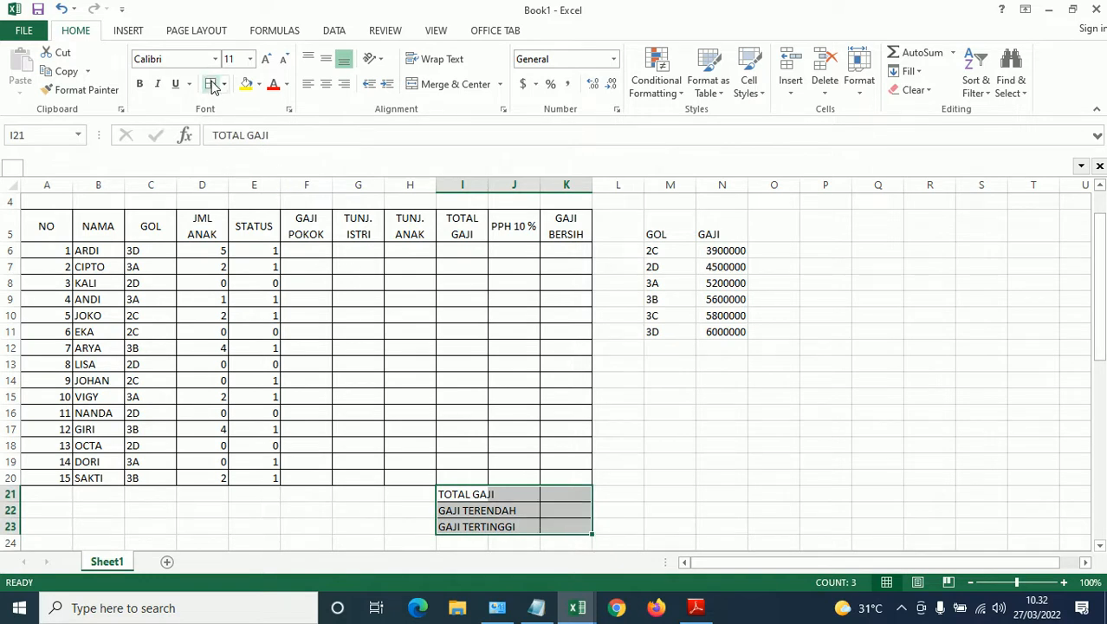
click(724, 418)
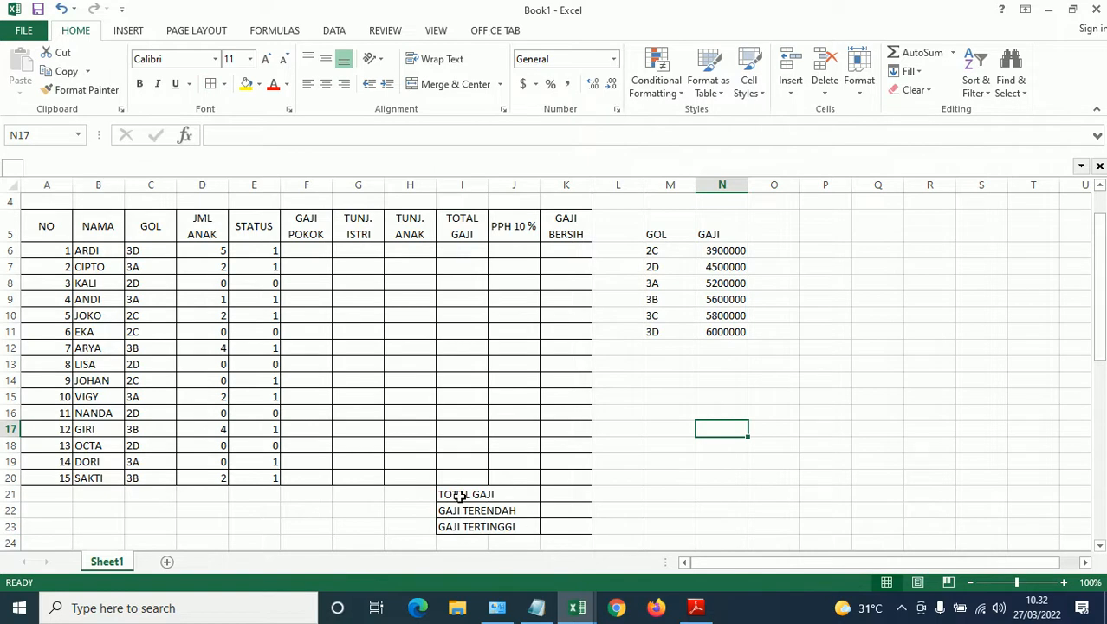
Merge I21:J23 with Merge Across and center the TOTAL GAJI, GAJI TERENDAH and GAJI TERTINGGI labels
drag(451, 494, 514, 523)
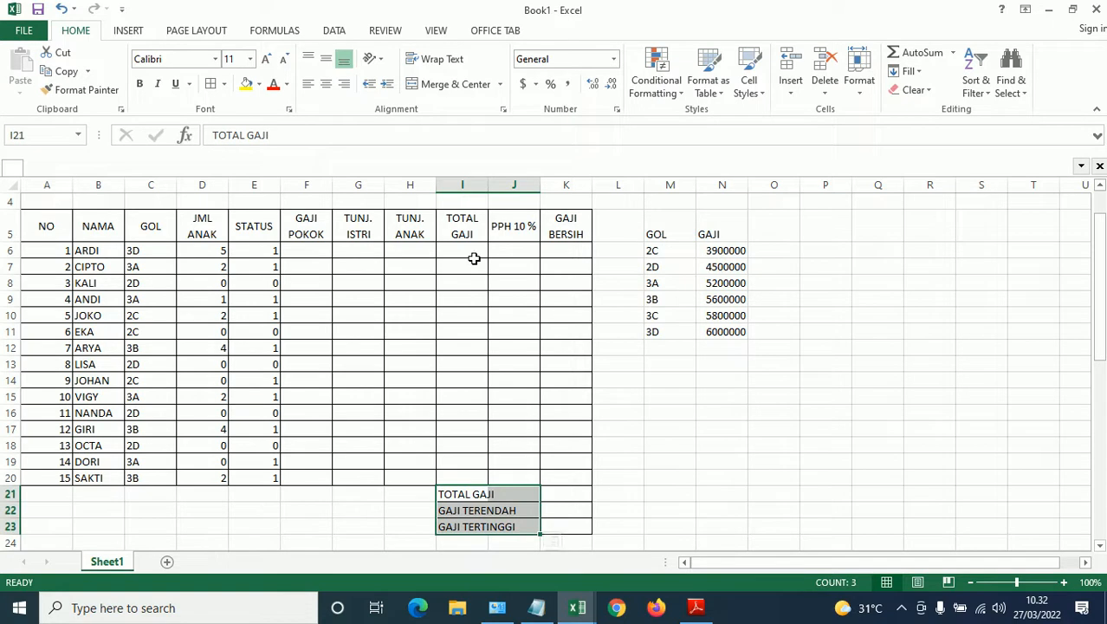
click(501, 85)
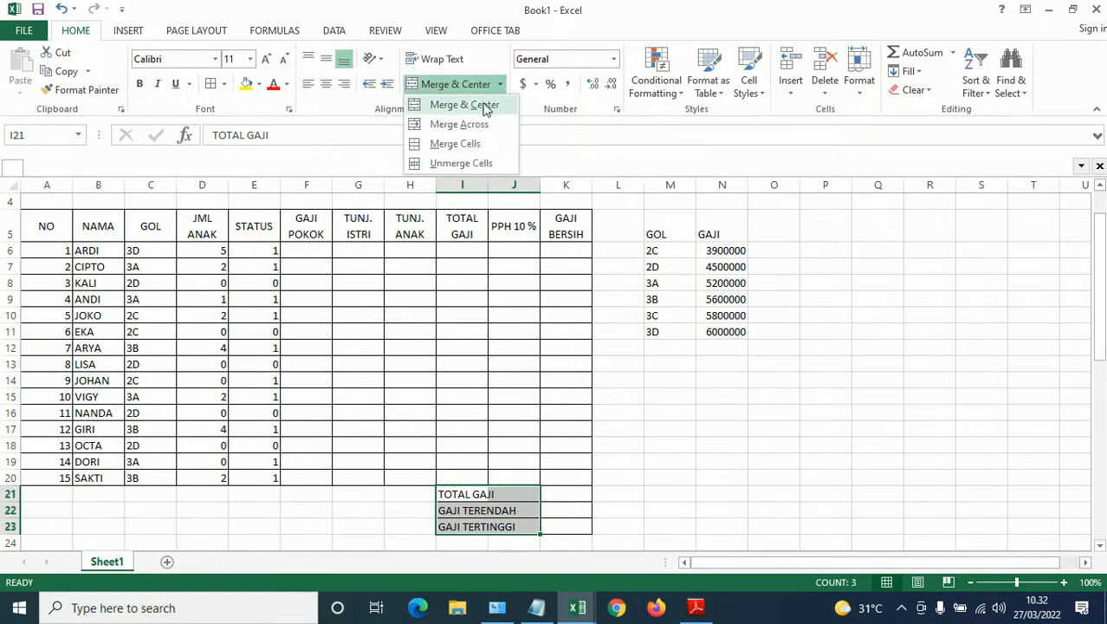
click(484, 126)
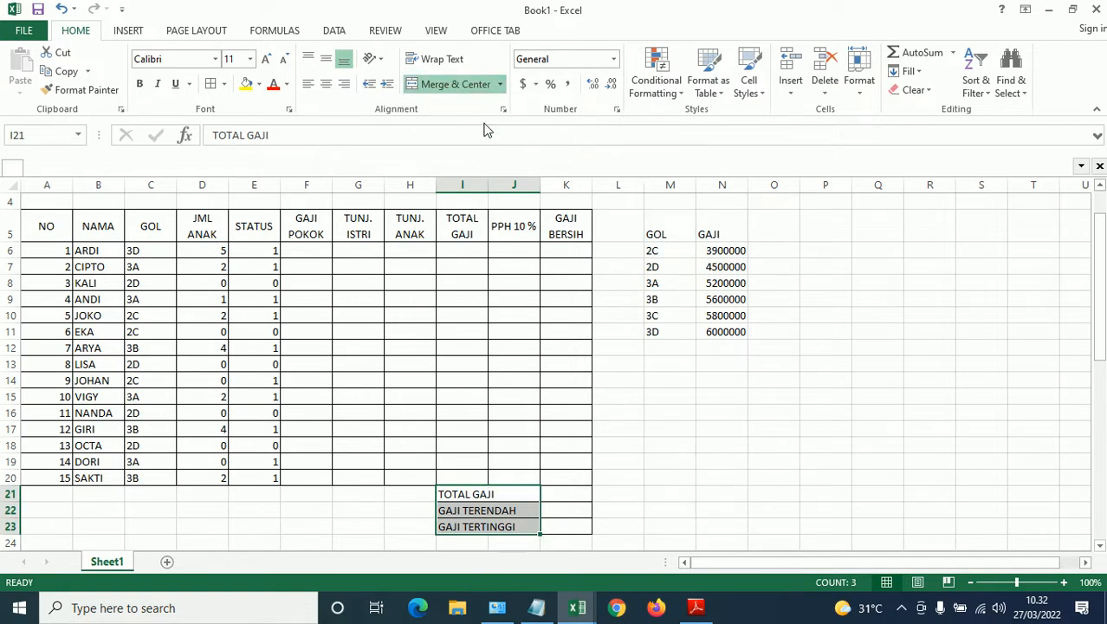
click(326, 85)
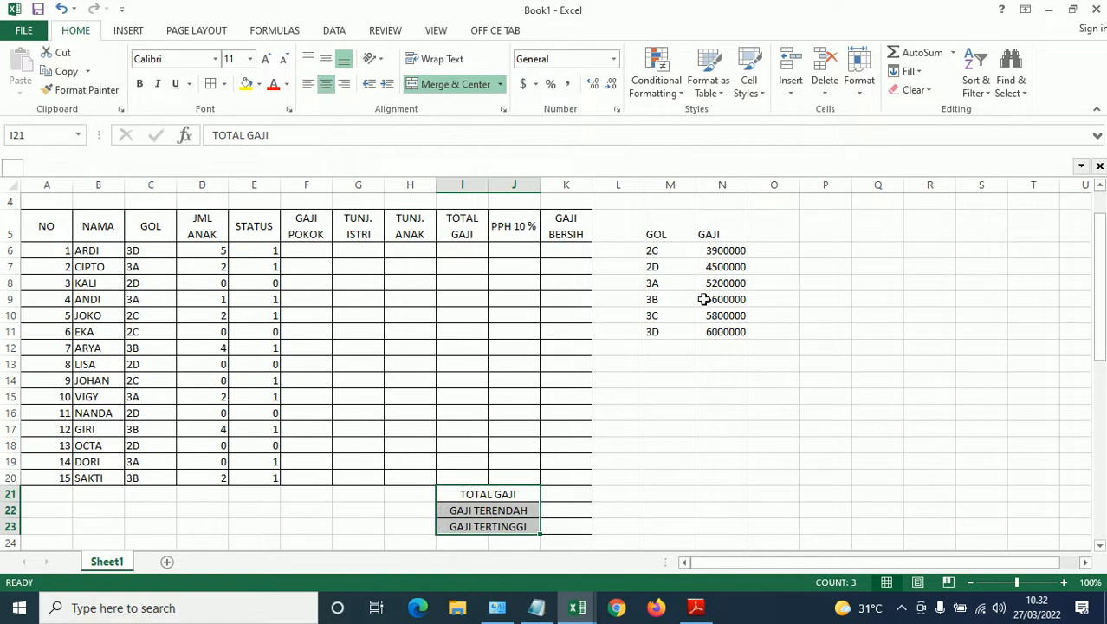
click(759, 428)
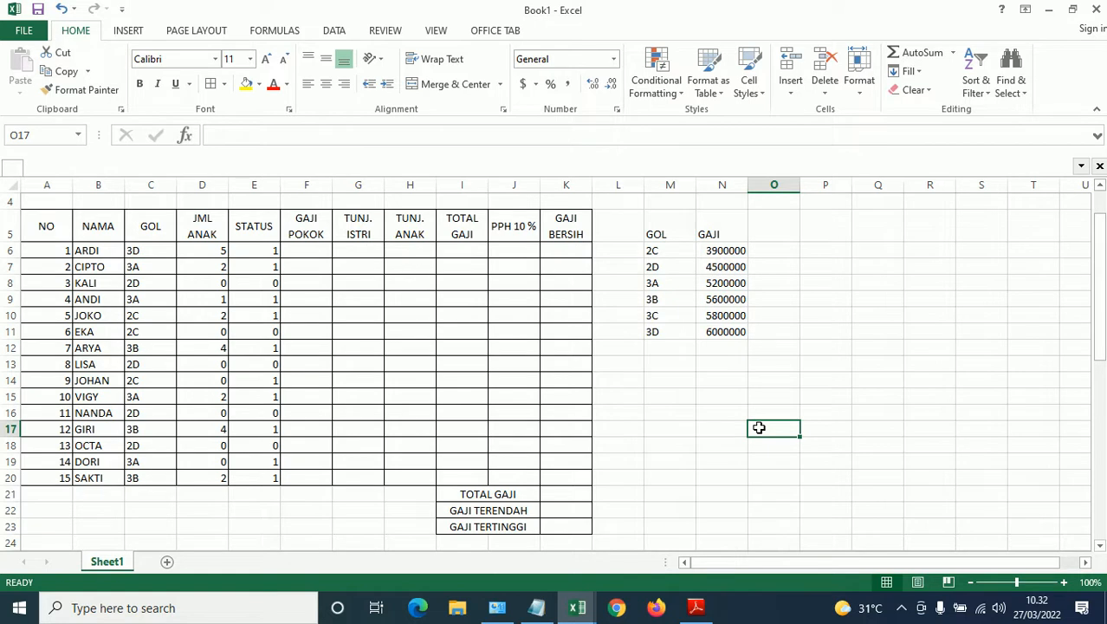
Choose the Accounting number format with the Rp Indonesian symbol for the amount cells F6:K23
scroll(608, 379, up, 1)
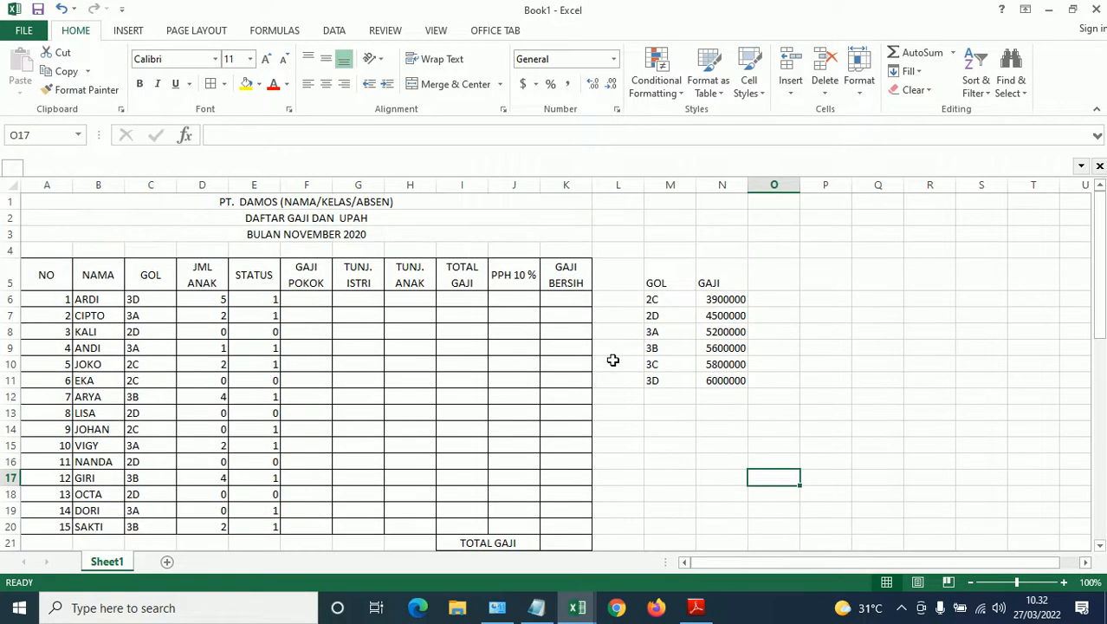
scroll(612, 362, down, 2)
scroll(612, 357, up, 1)
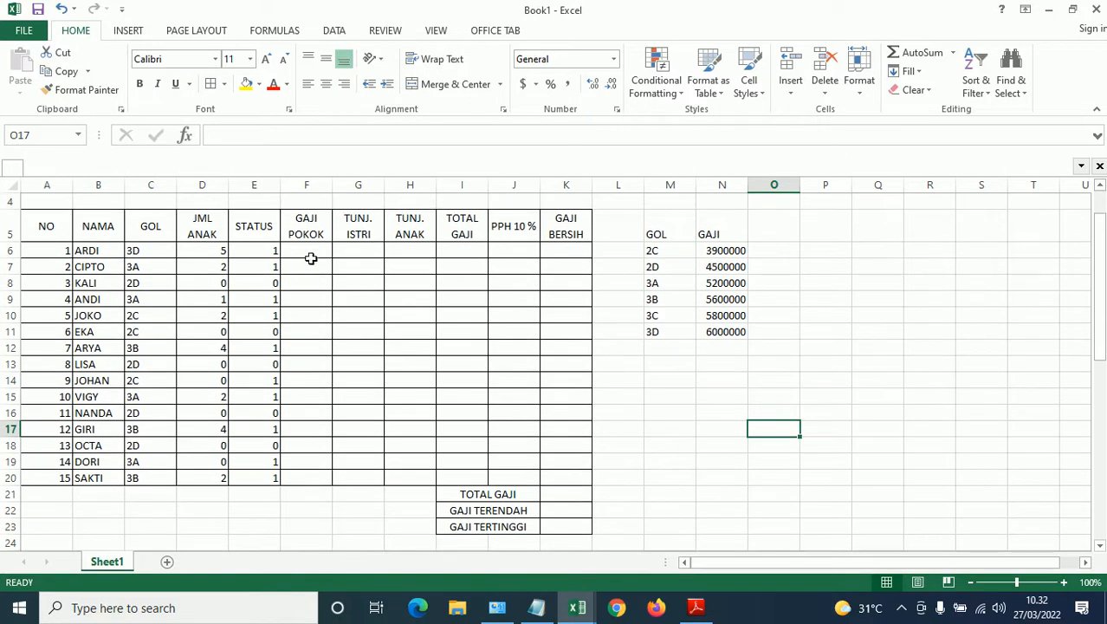
click(311, 252)
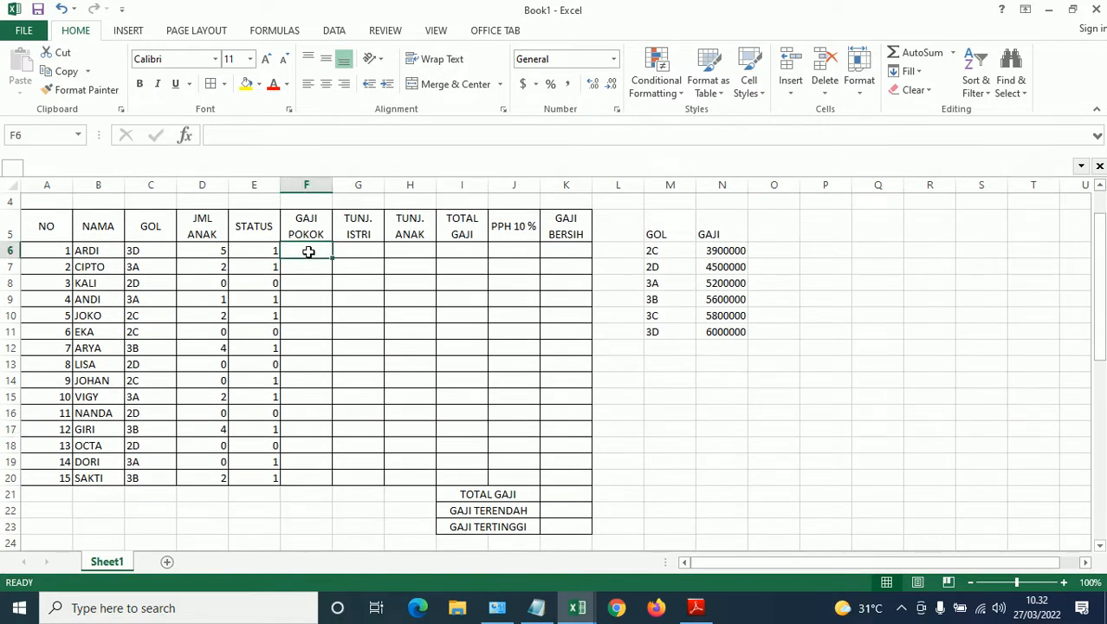
shift+click(577, 527)
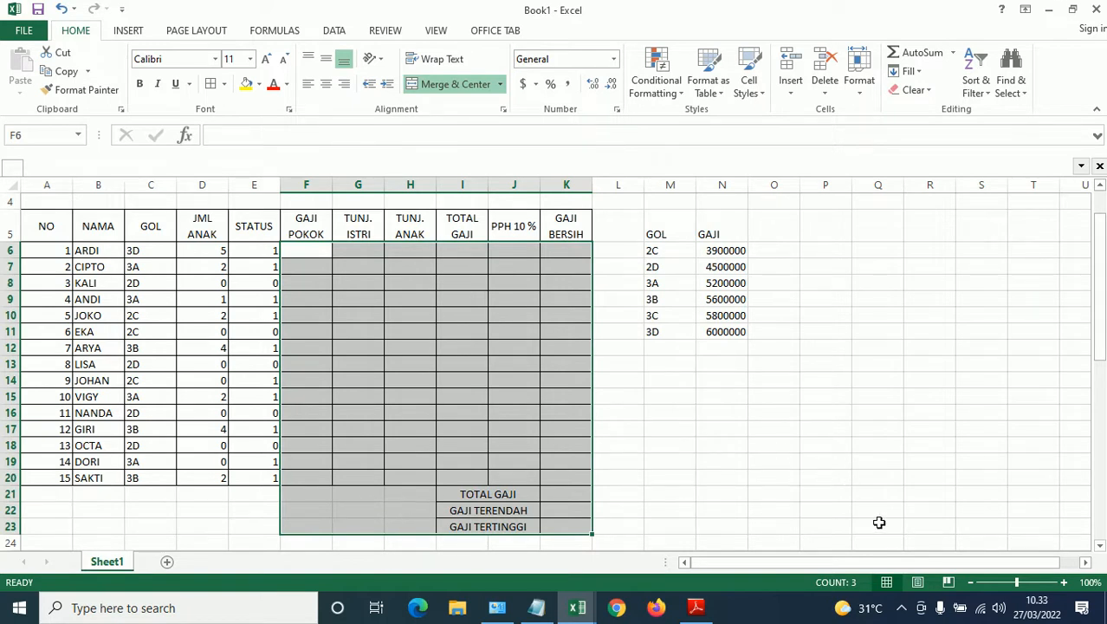
key(ctrl+1)
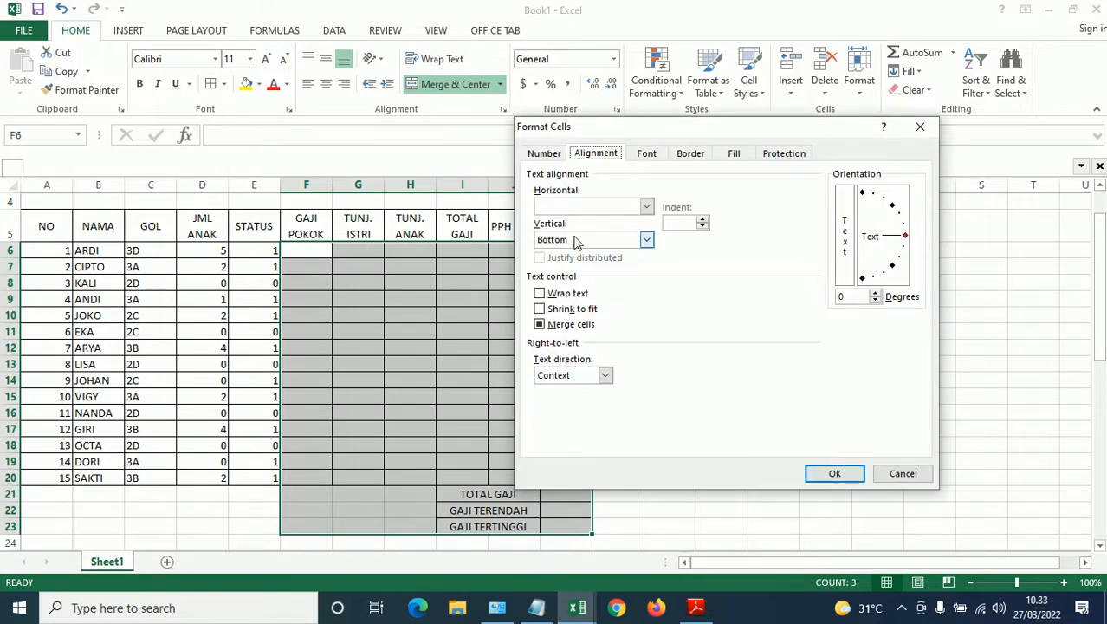
click(543, 156)
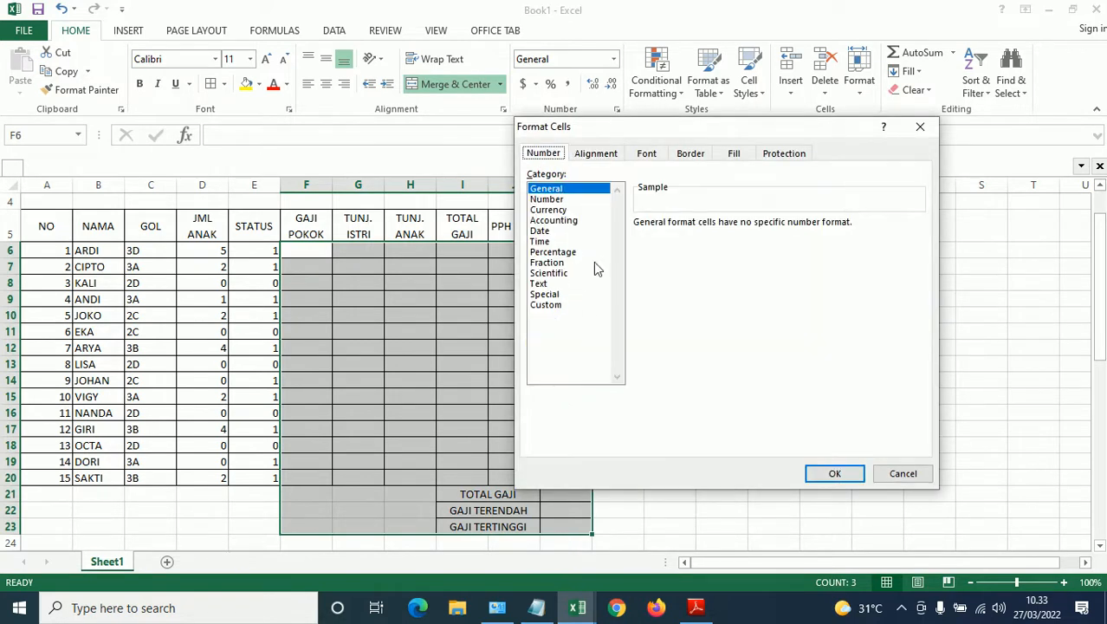
click(552, 221)
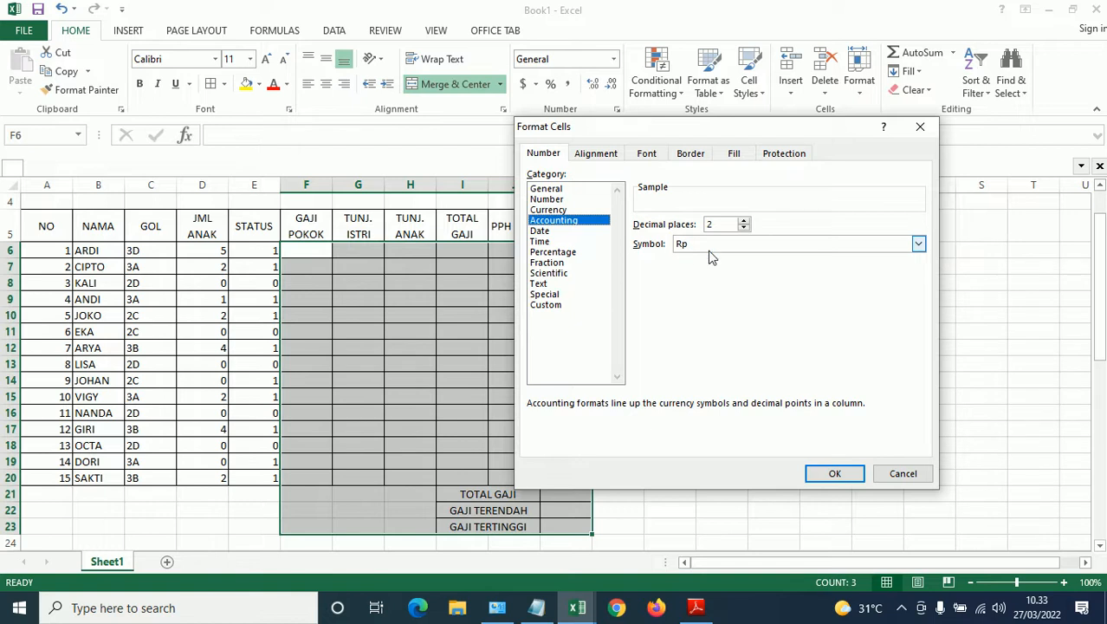
click(920, 246)
scroll(776, 279, down, 15)
scroll(777, 289, down, 15)
scroll(716, 289, down, 15)
scroll(728, 297, down, 15)
scroll(730, 297, down, 15)
scroll(733, 295, down, 15)
scroll(733, 298, down, 2)
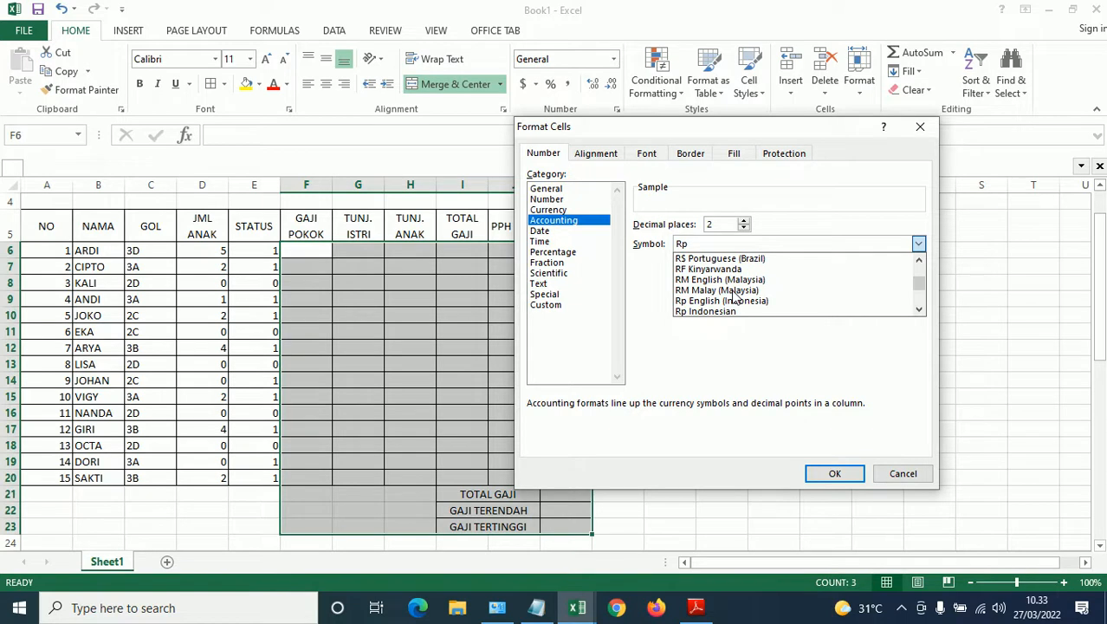
scroll(733, 297, down, 1)
click(748, 300)
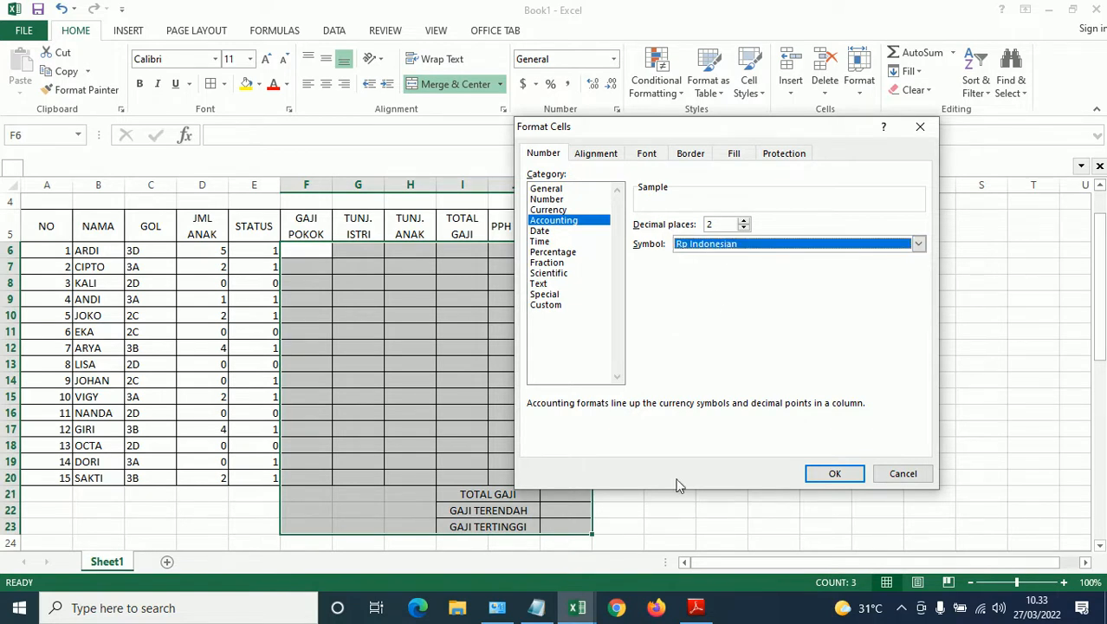
Check how the exercise PDF in Adobe Reader writes the rupiah amounts, and apply the Accounting format to F6:K23 back in Book1
click(696, 607)
scroll(350, 433, down, 2)
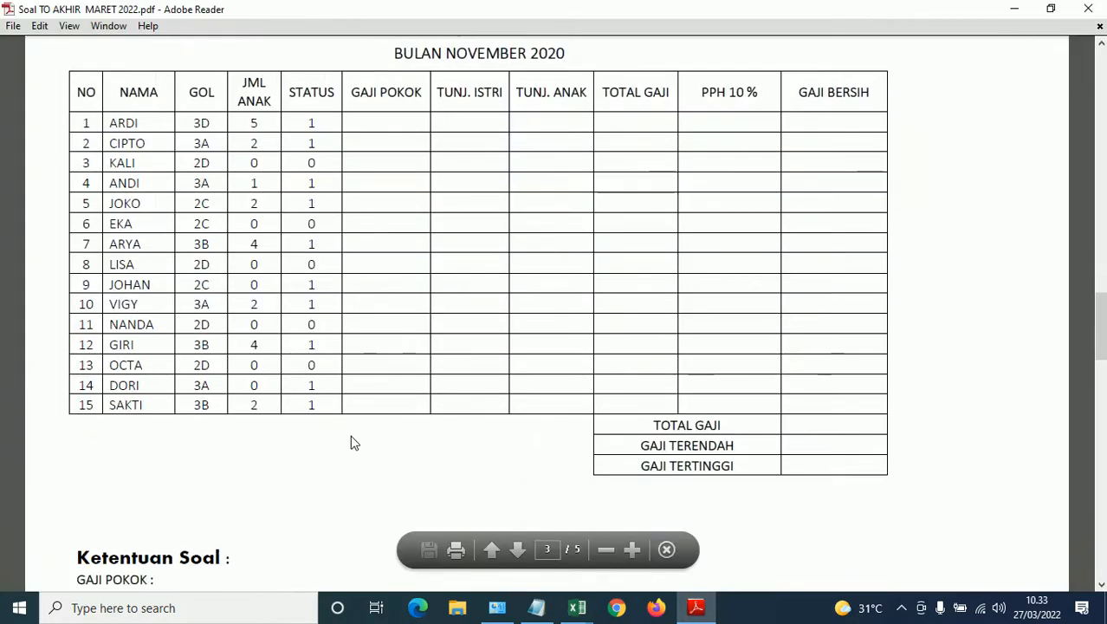
scroll(354, 433, down, 3)
scroll(373, 403, up, 2)
scroll(360, 346, down, 2)
scroll(357, 336, down, 1)
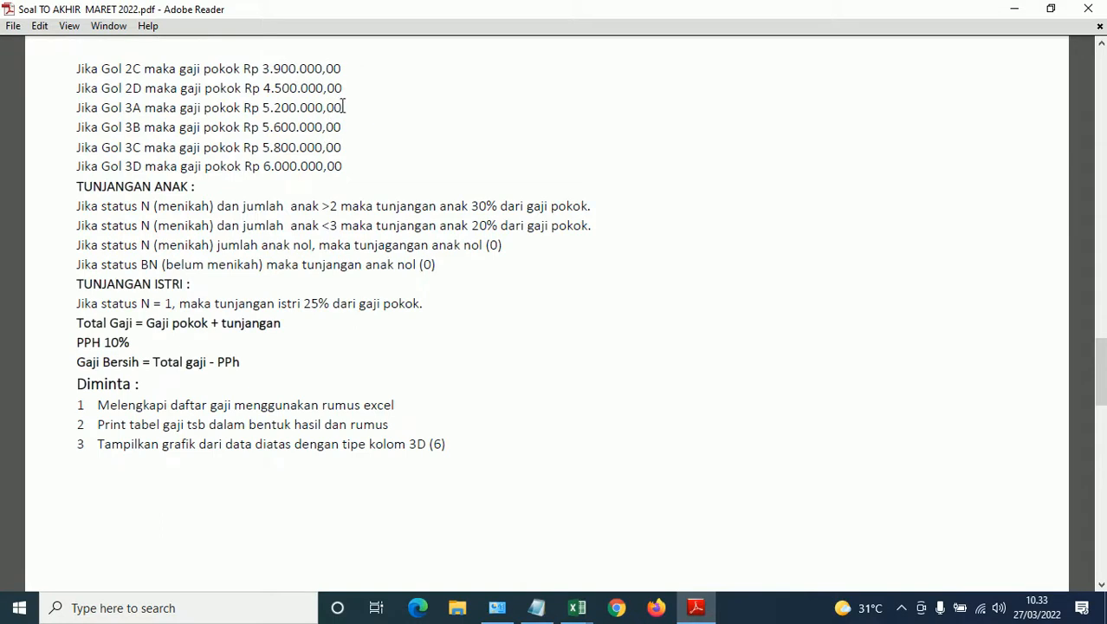
click(588, 611)
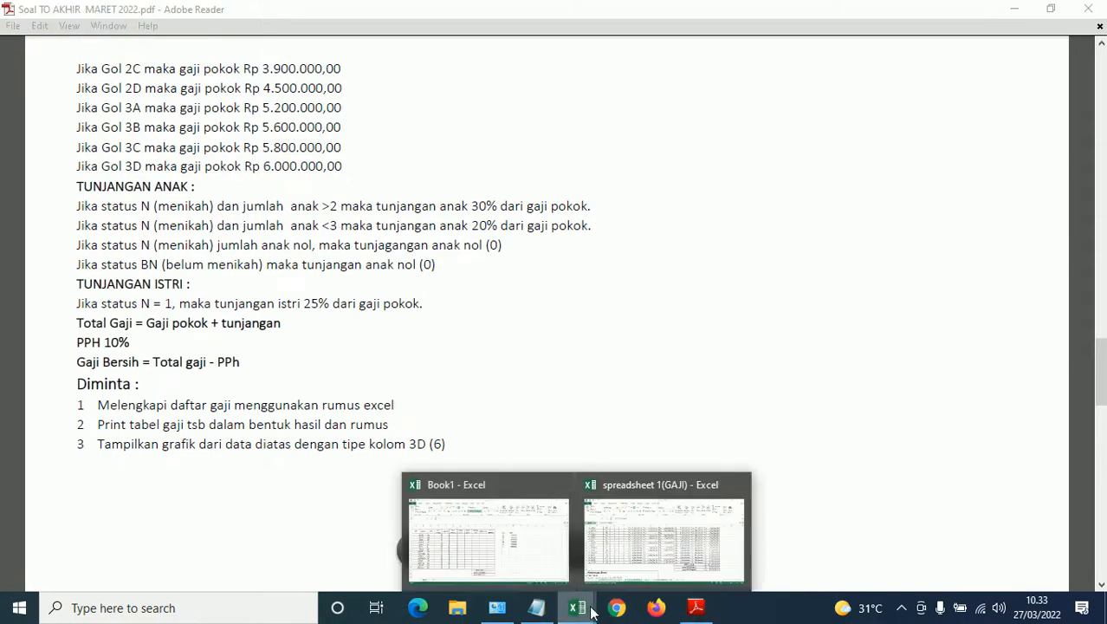
click(510, 564)
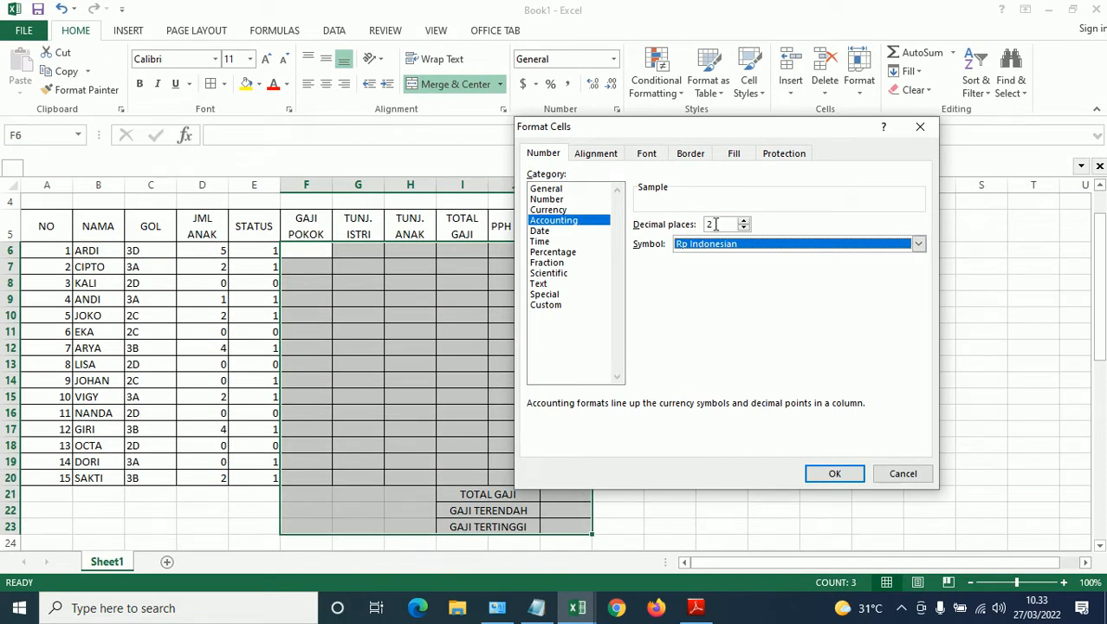
click(835, 473)
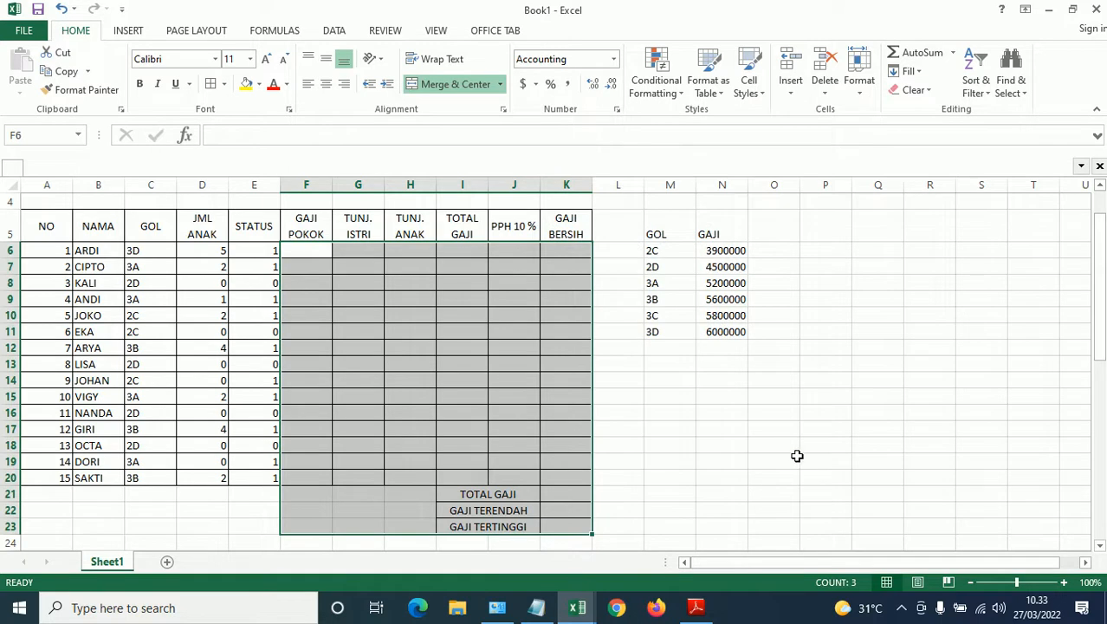
Test the currency format by entering 111111 in G6, and undo the entry
click(352, 251)
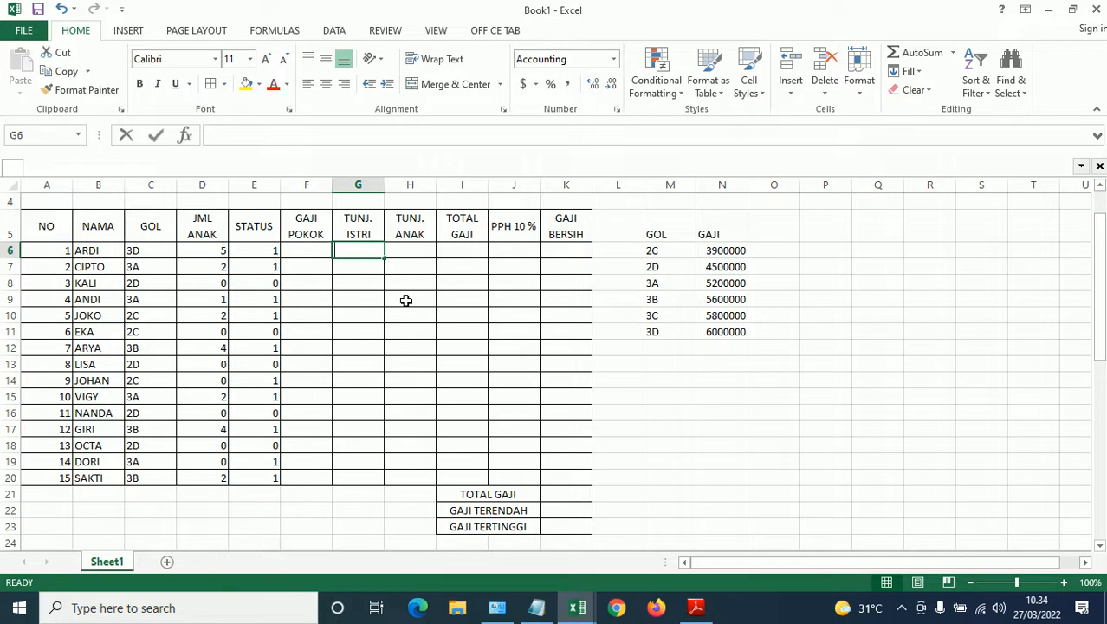
text(111111)
key(Return)
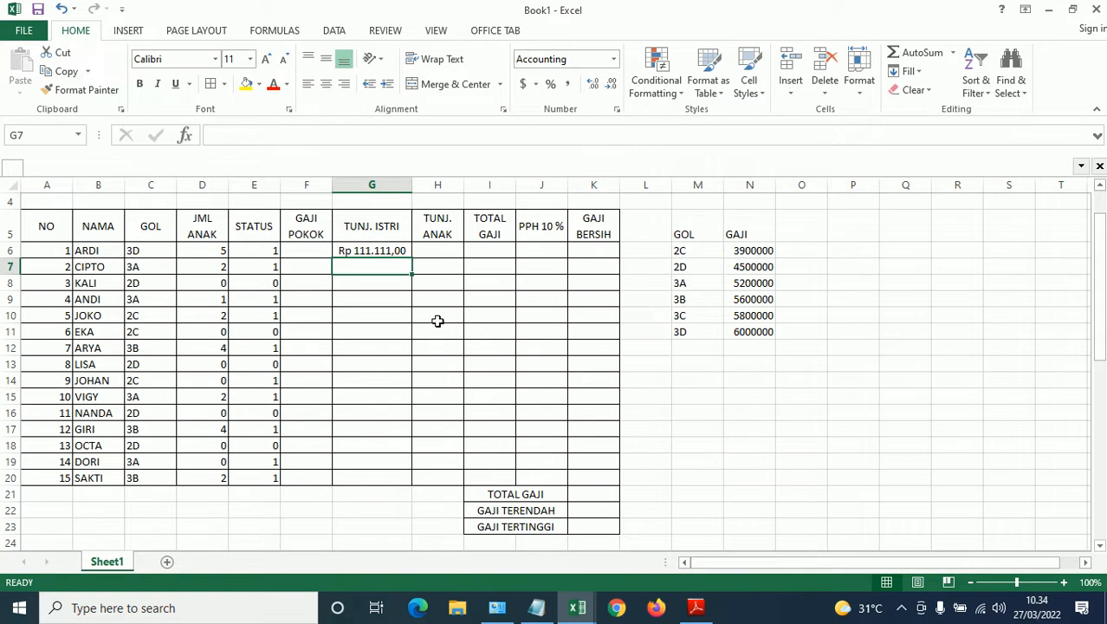
key(ctrl+z)
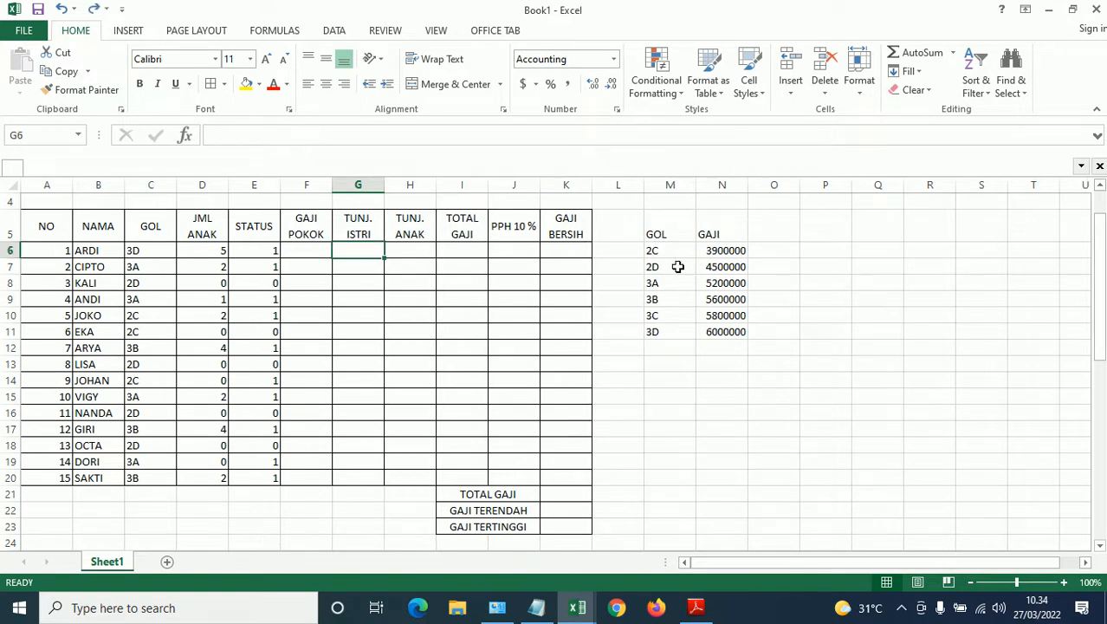
Apply the Accounting format with the Rp symbol and 2 decimal places to N6:N11, and widen column N slightly
drag(732, 250, 750, 338)
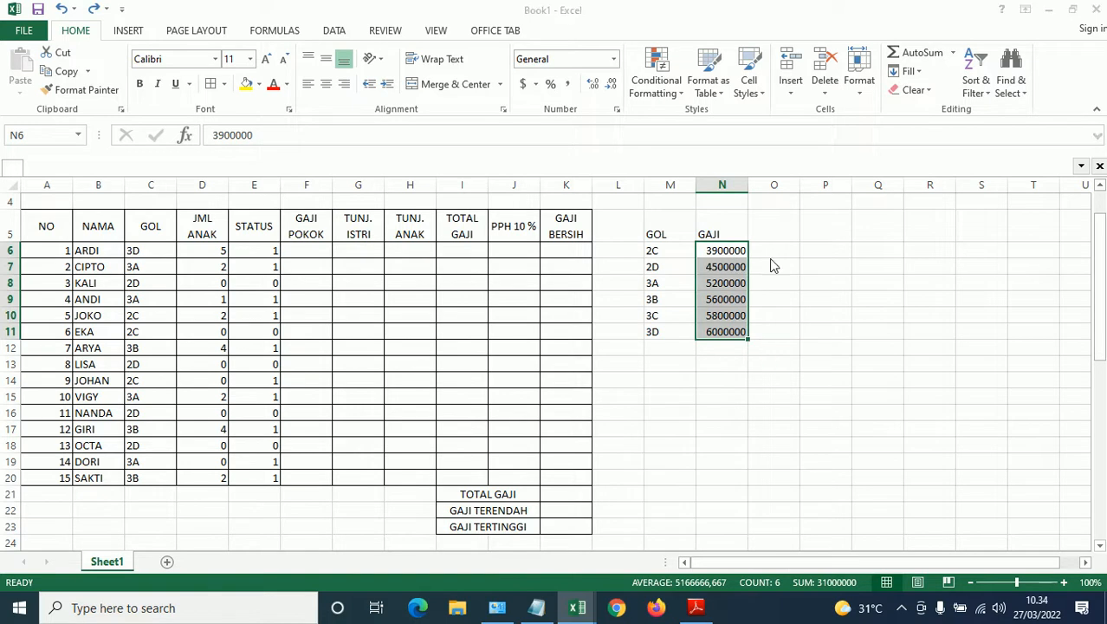
key(ctrl+1)
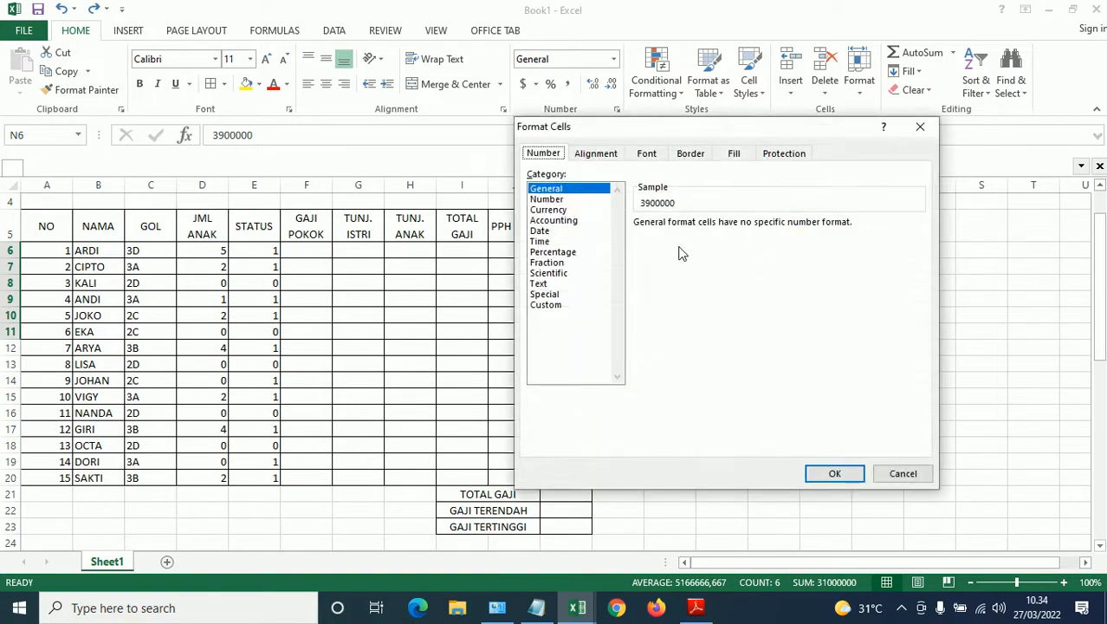
click(552, 220)
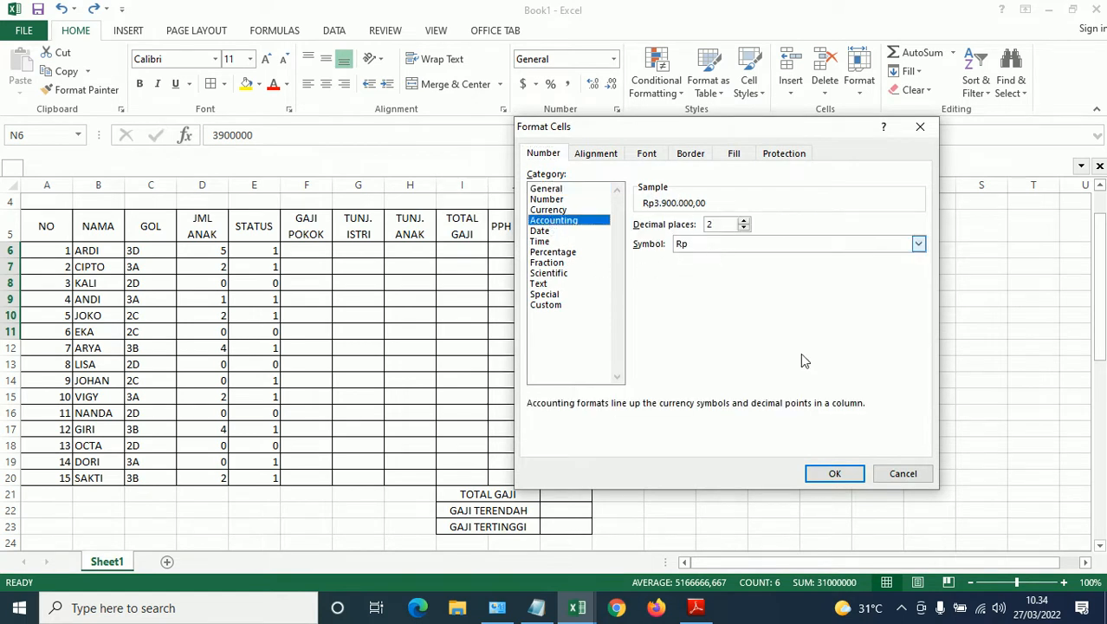
click(835, 474)
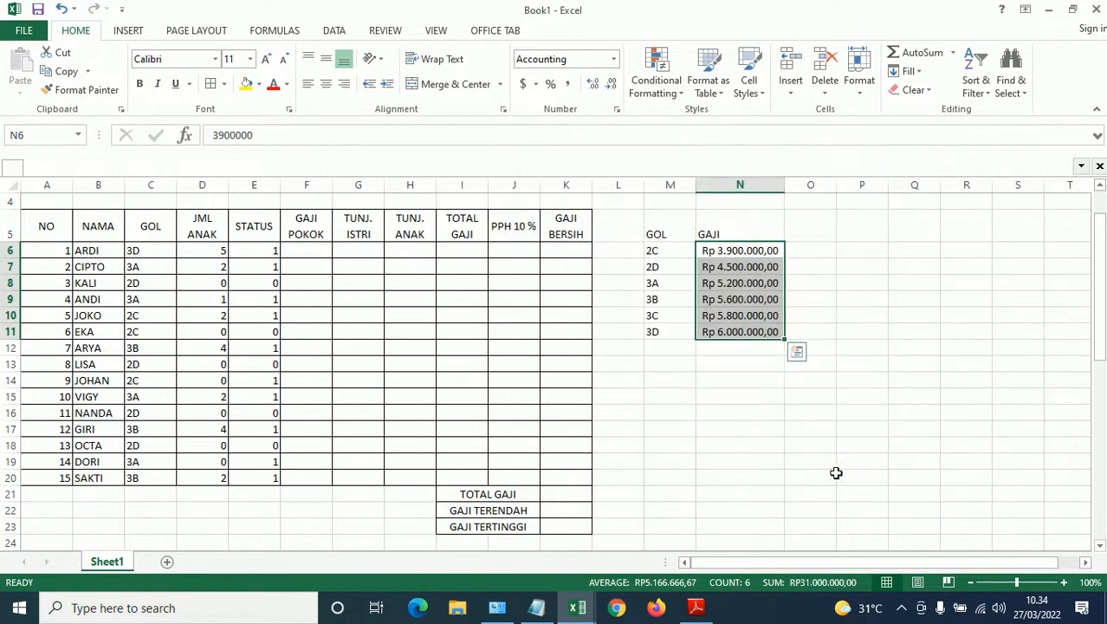
drag(786, 185, 801, 185)
click(795, 249)
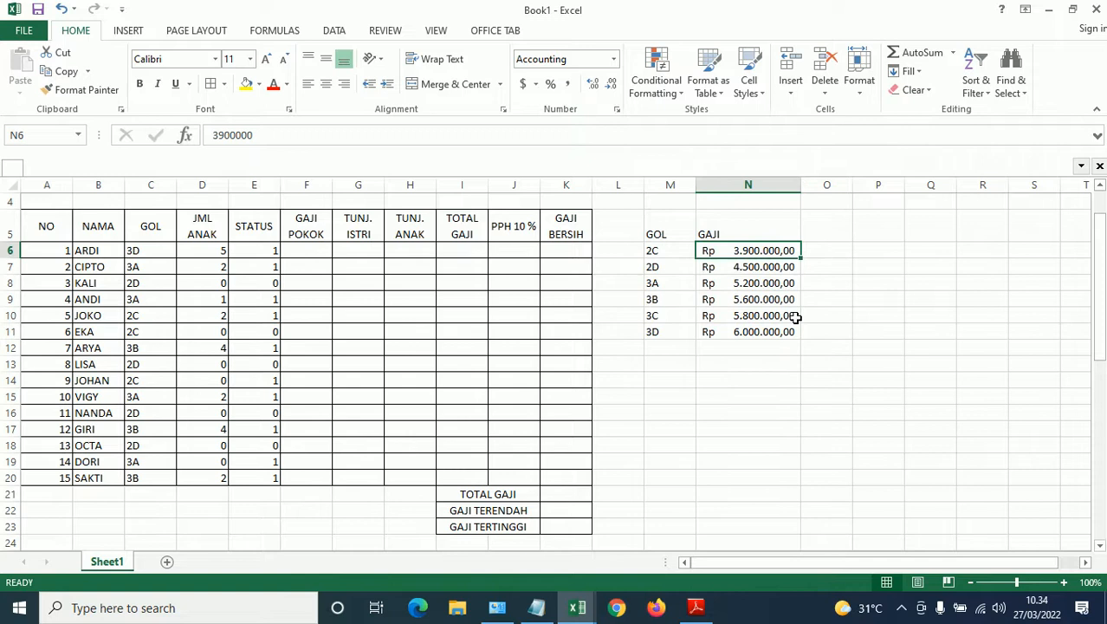
click(808, 415)
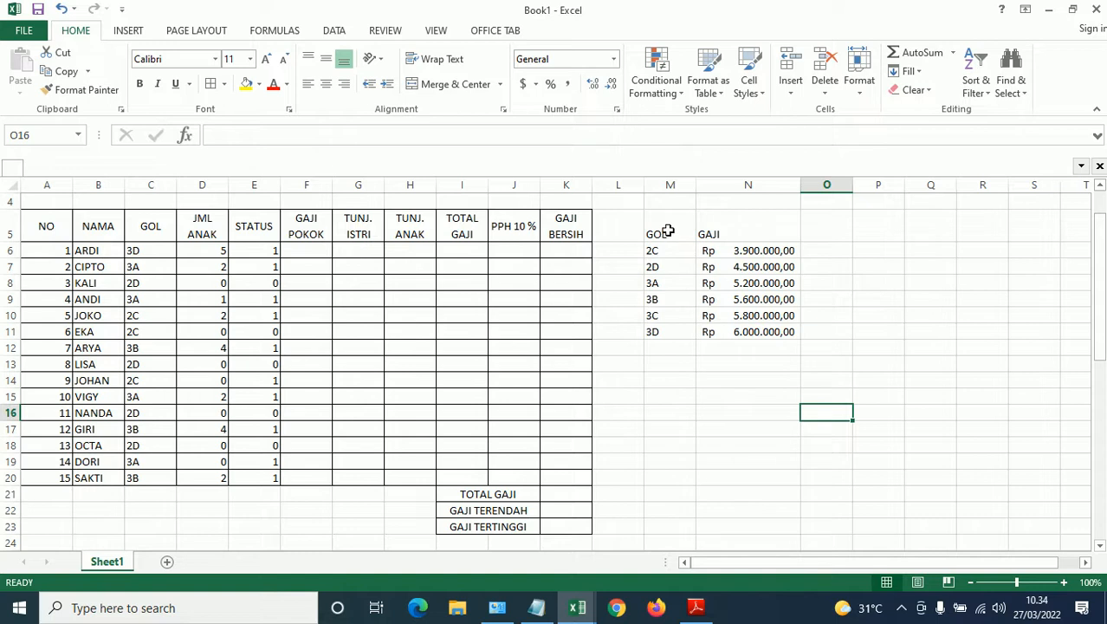
Center the GOL and GAJI headers in M5:N5 horizontally and vertically, and add all borders to M5:N11
drag(659, 230, 752, 216)
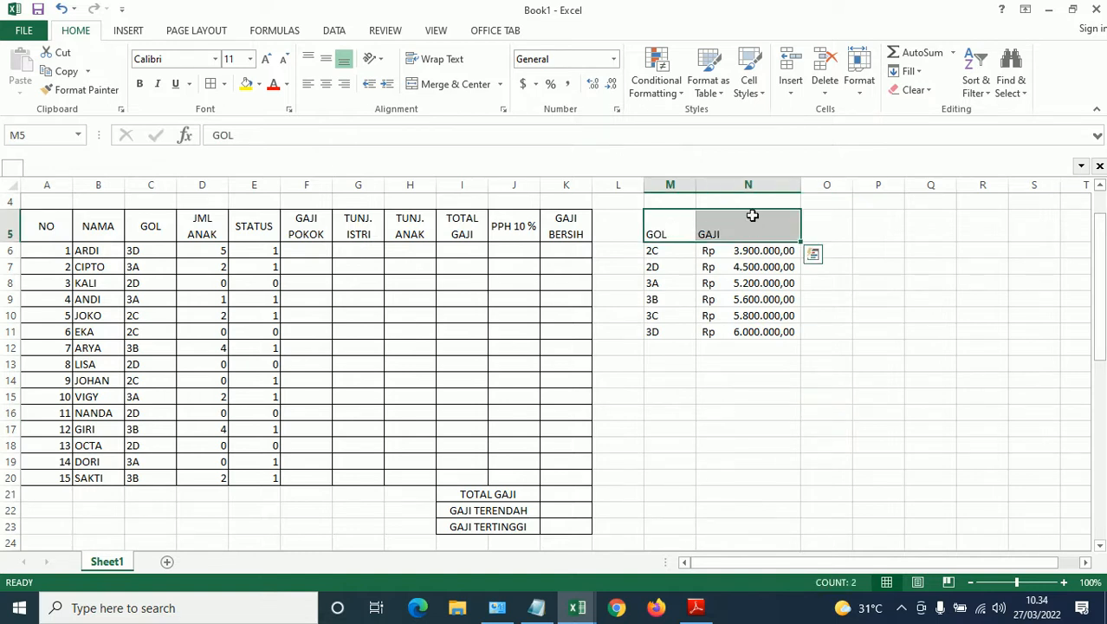
click(326, 61)
click(326, 83)
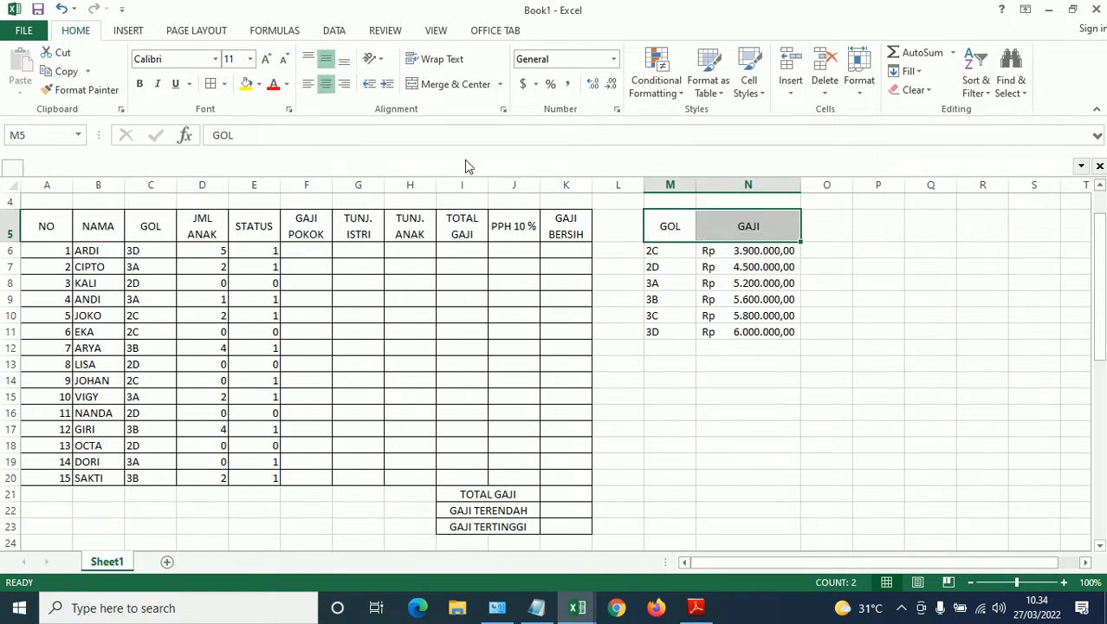
shift+click(775, 332)
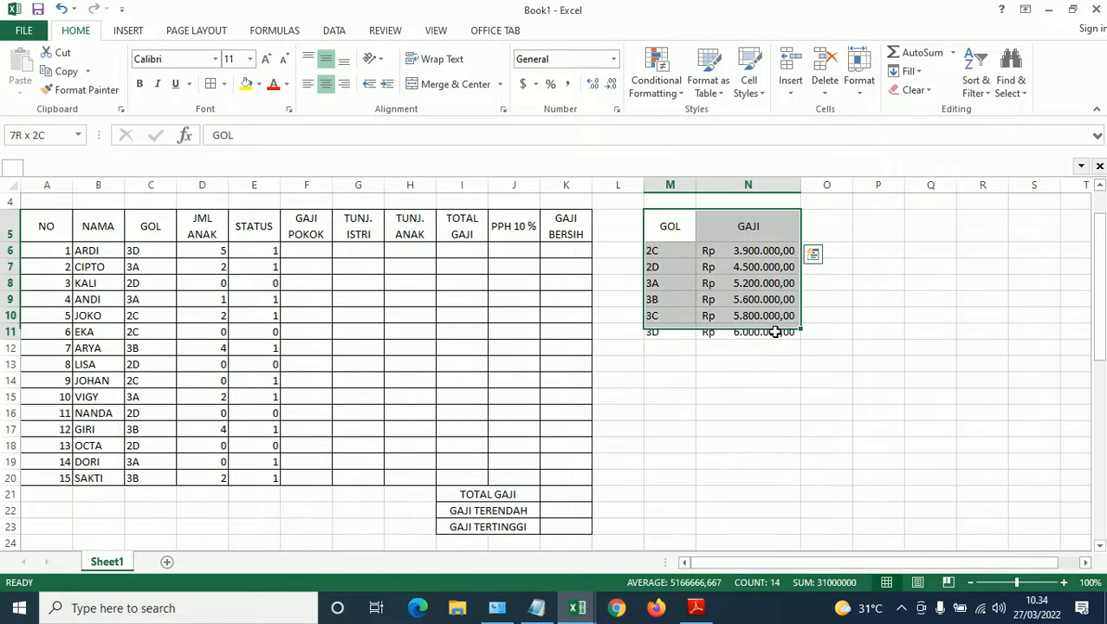
click(213, 83)
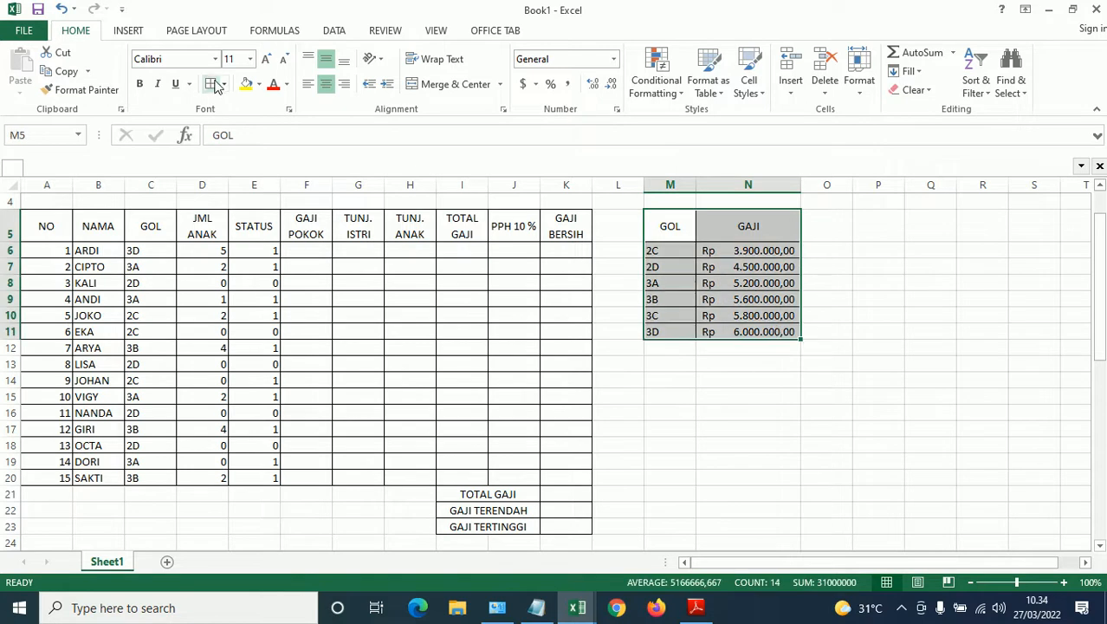
click(742, 444)
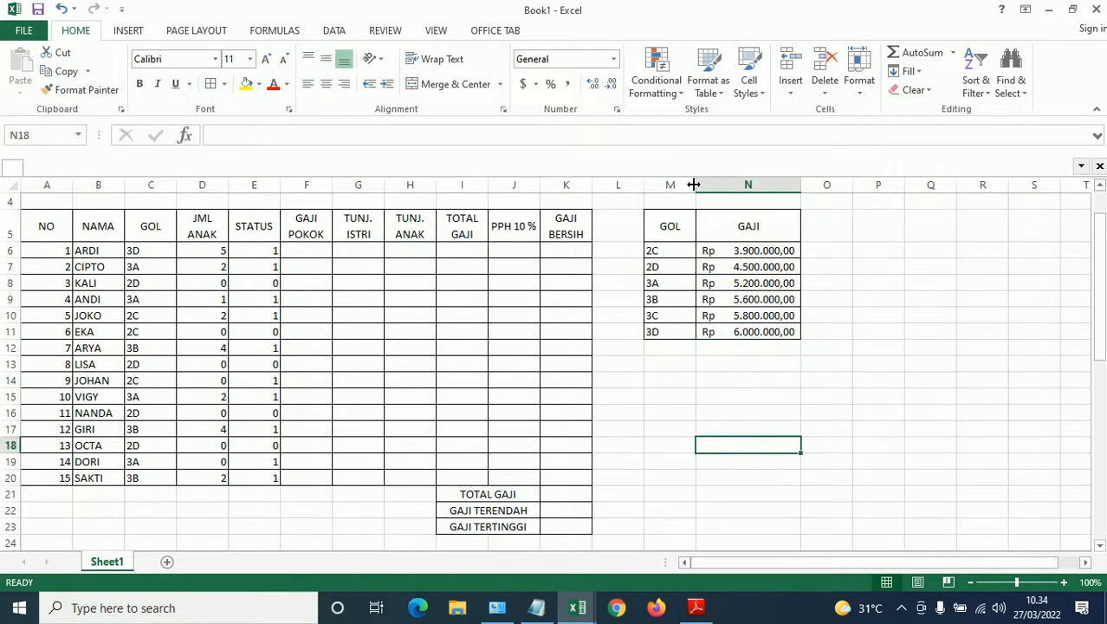
Narrow columns M and N to fit their contents, and shrink the empty column L to a thin gap between the tables
drag(694, 184, 668, 187)
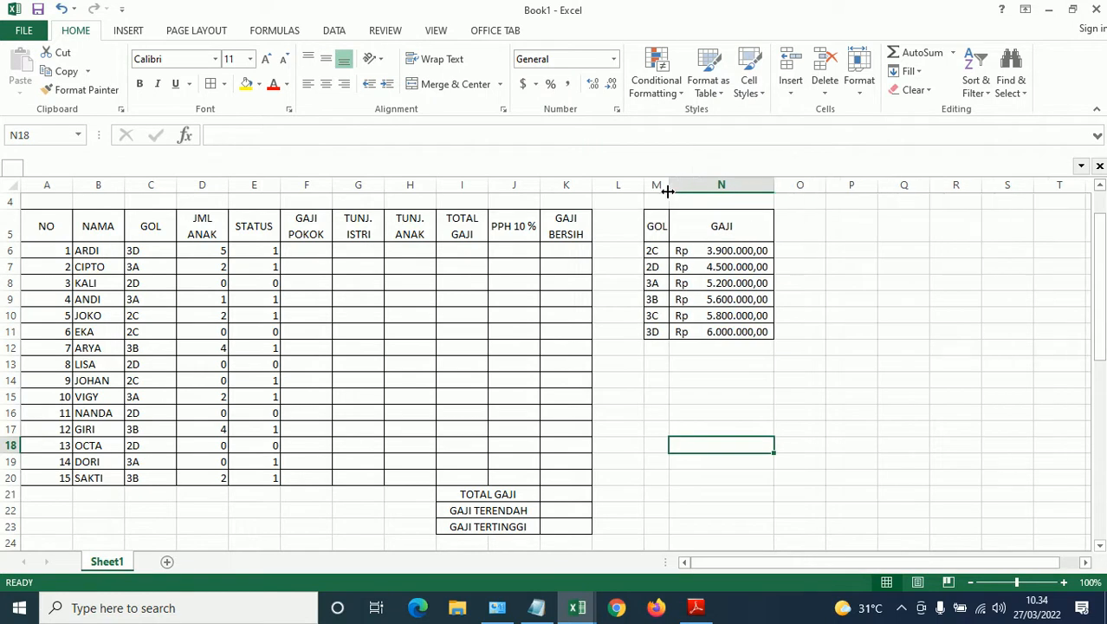
drag(774, 185, 764, 185)
drag(646, 186, 604, 191)
Enter the title "Tabel gaji" in M4 above the salary table
click(622, 205)
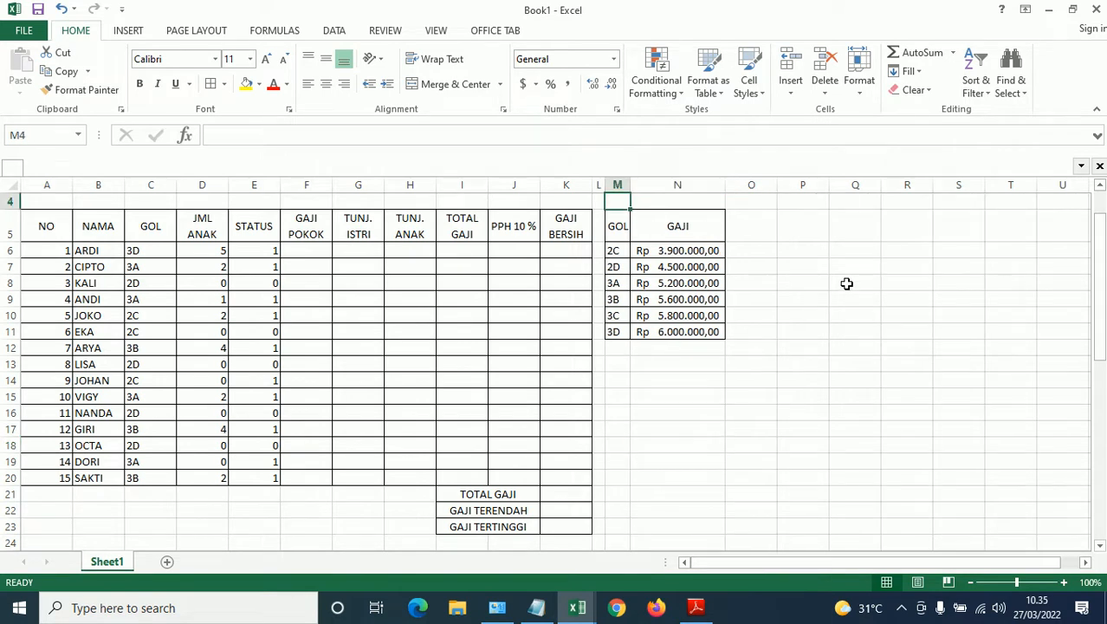
text(Tabe)
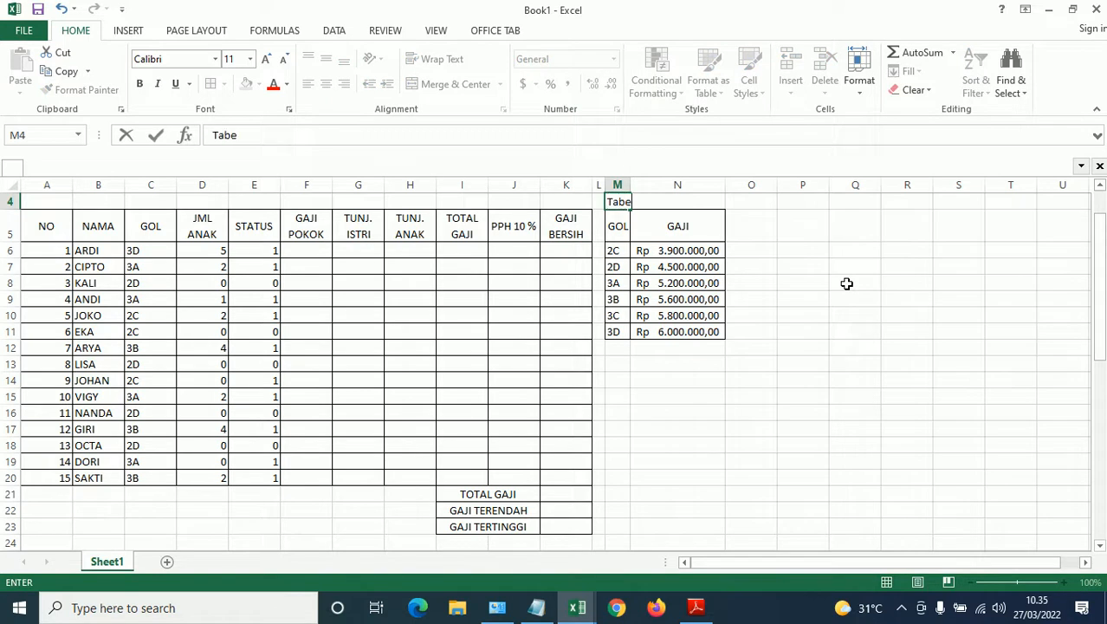
text(l gaji)
key(Return)
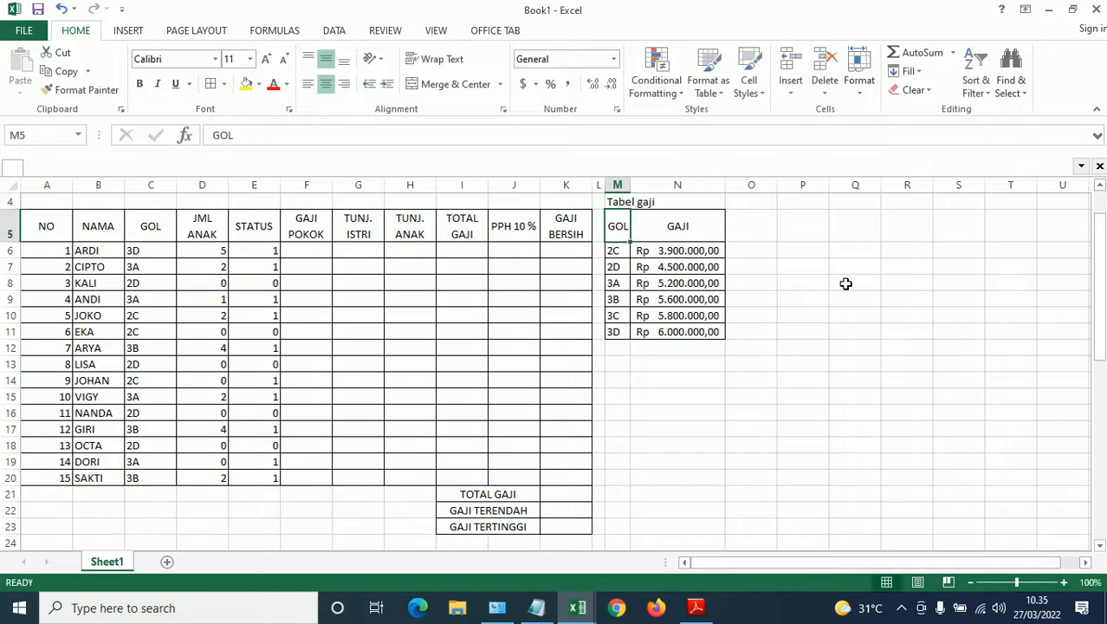
click(749, 411)
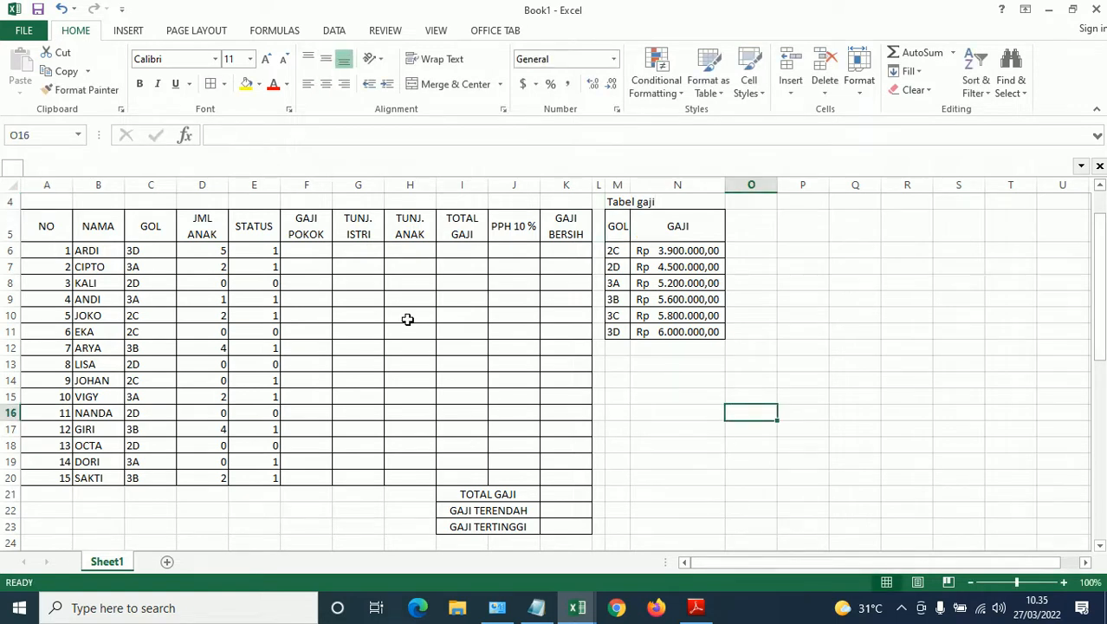
Check the salary rules in the exercise PDF in Adobe Reader, and start the GAJI POKOK formula in Book1's F6 with =IF(C6="2C";
scroll(404, 351, up, 1)
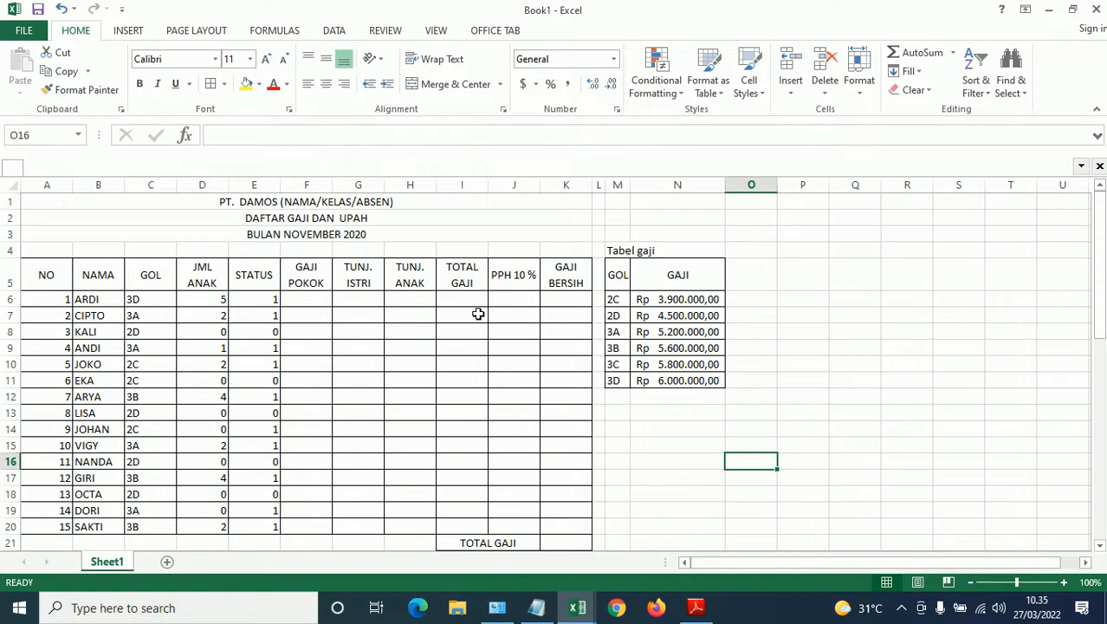
click(695, 609)
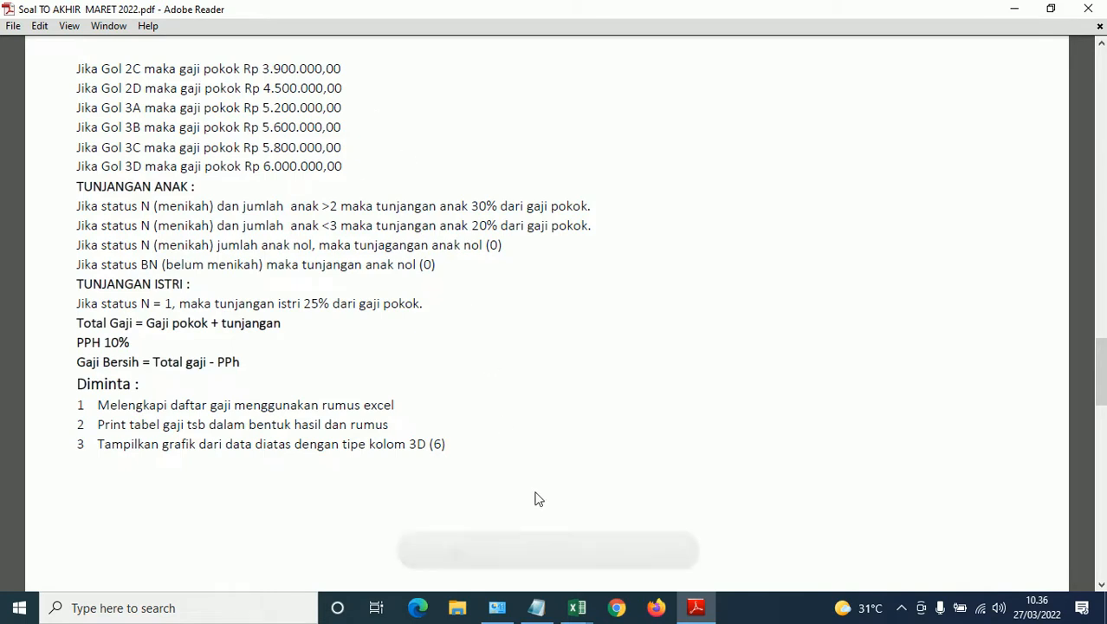
click(572, 614)
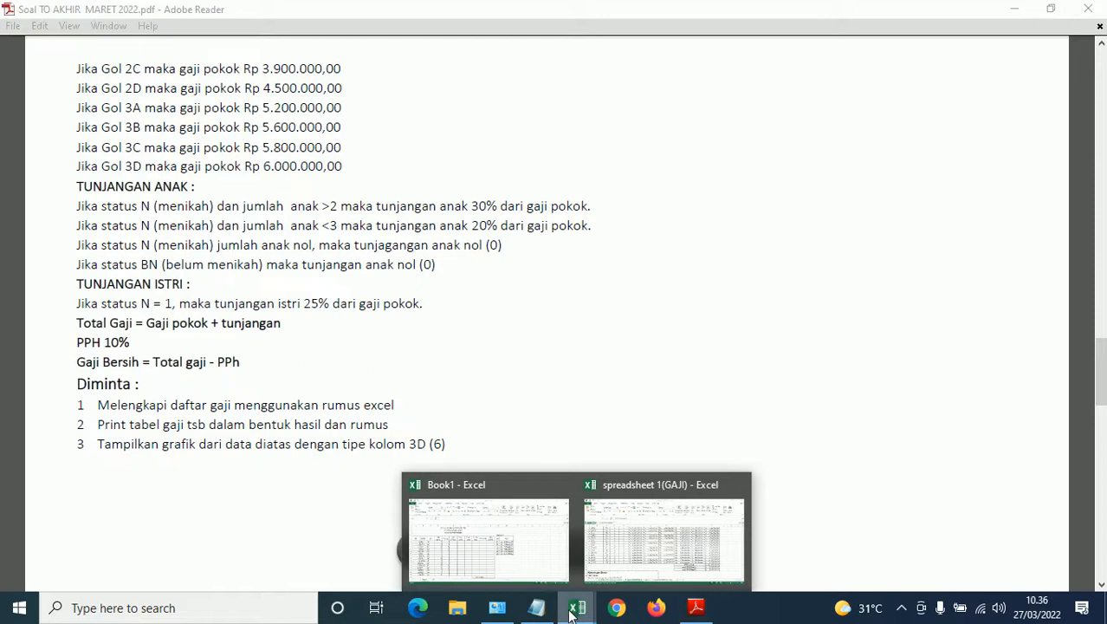
click(459, 542)
click(300, 300)
text(=IF()
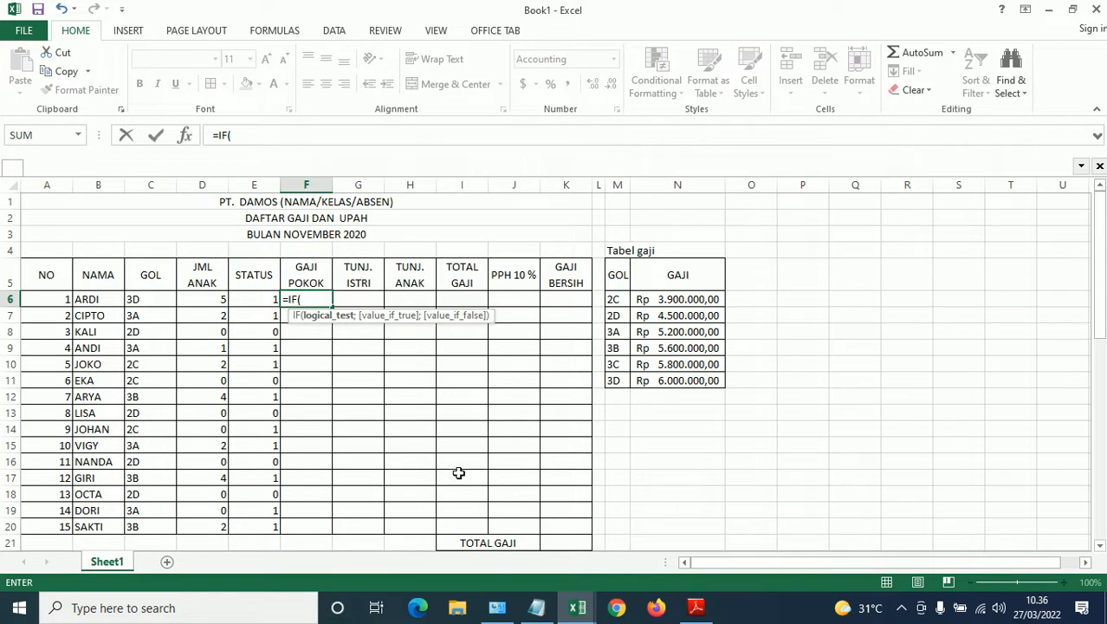
text(C6)
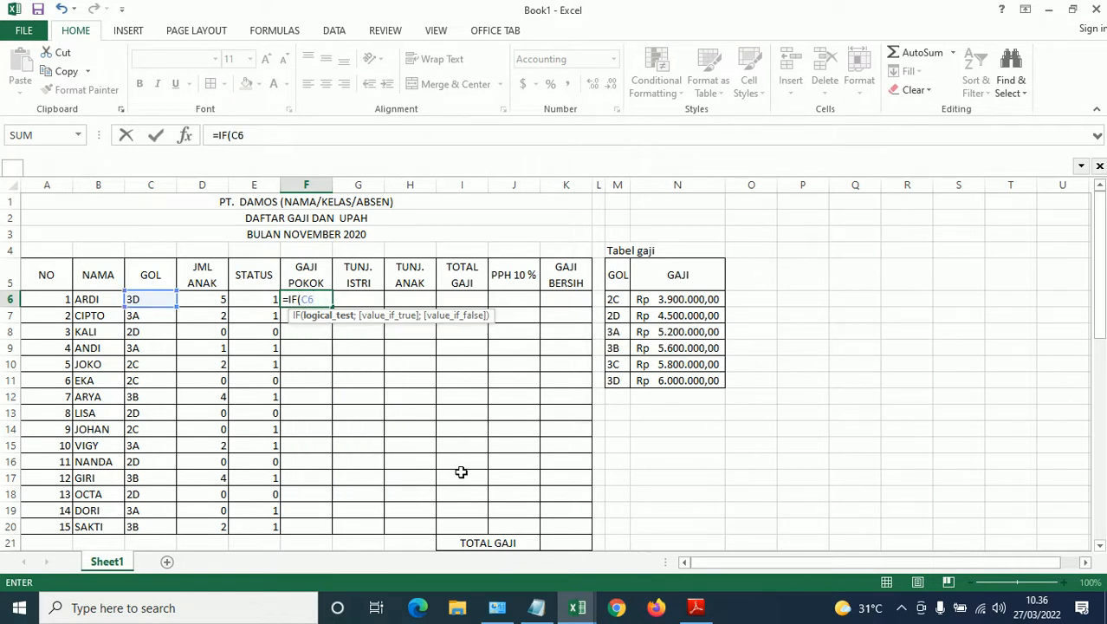
text(="2C")
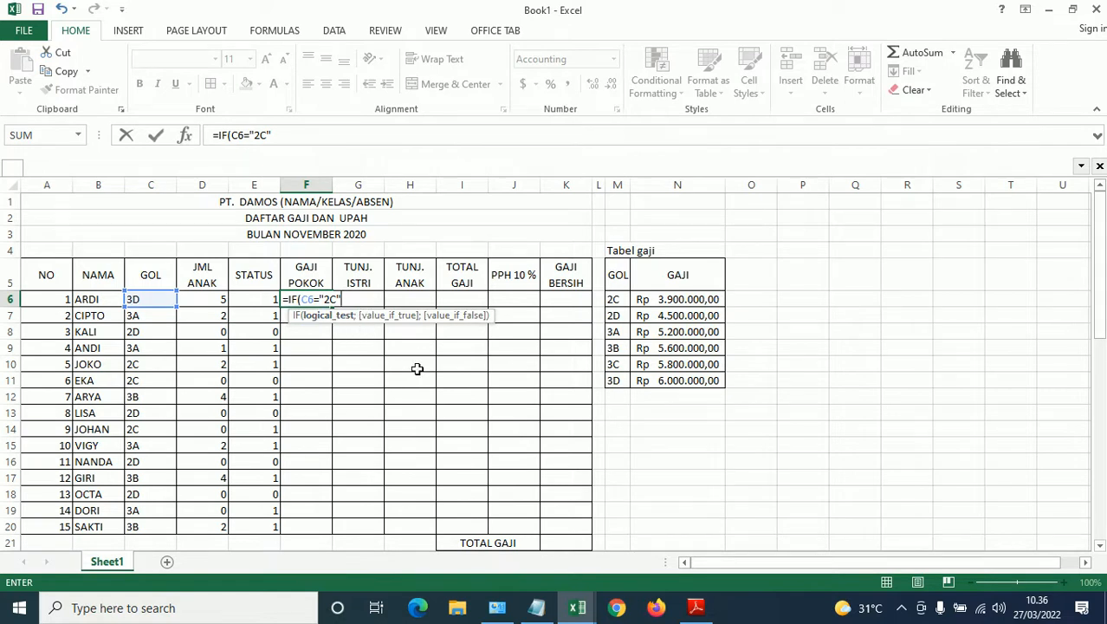
text(;)
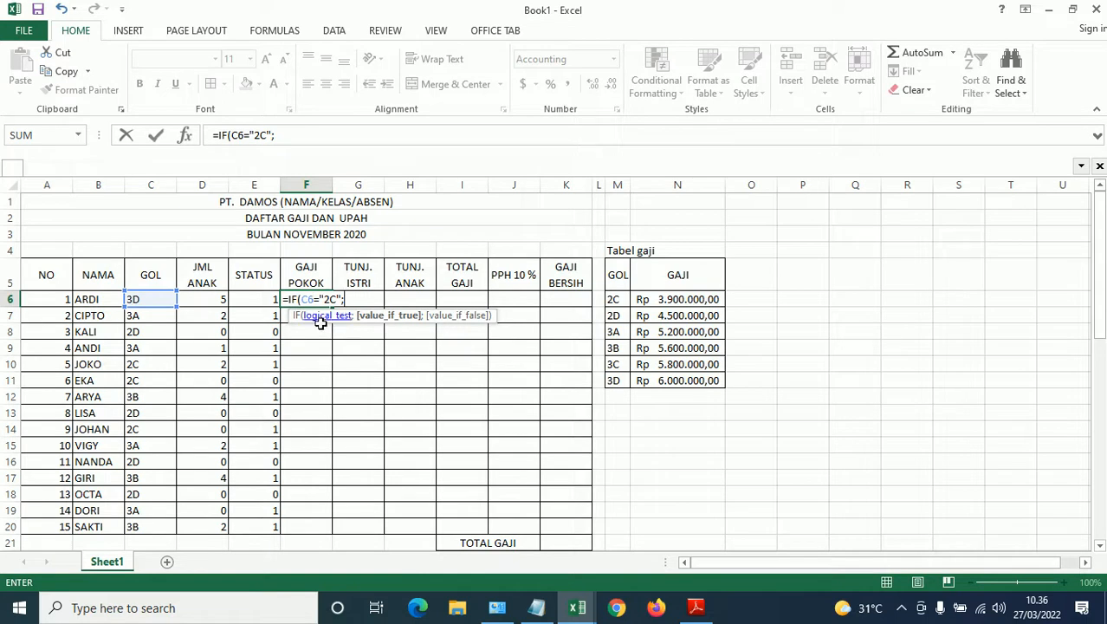
Check the 2C base salary in the exercise PDF, and add 3900000; as the true value in the F6 formula
click(696, 607)
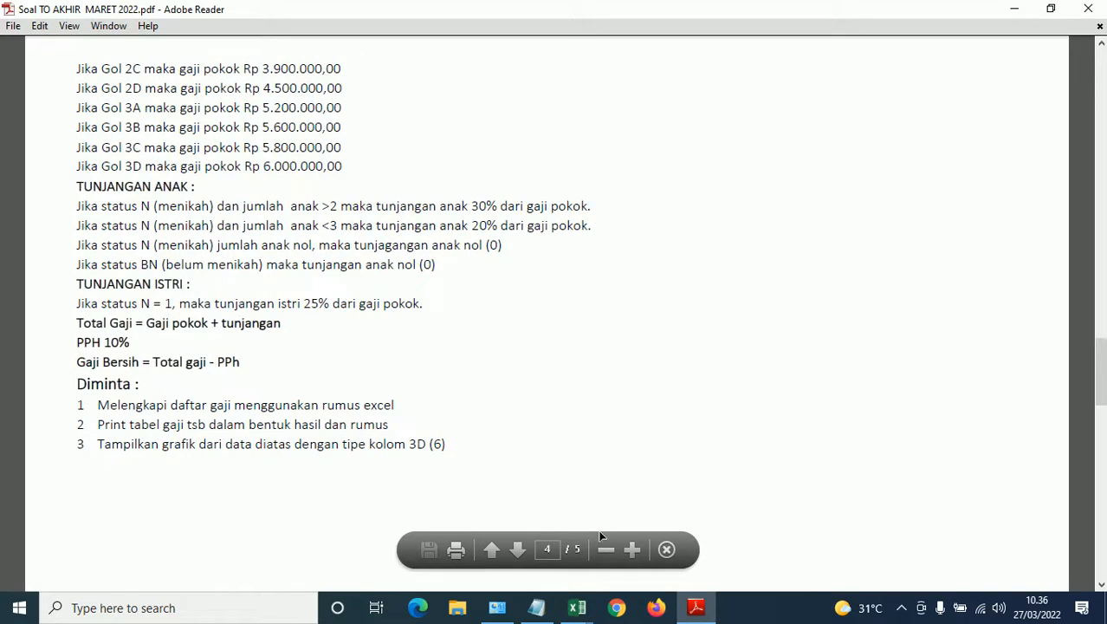
click(694, 611)
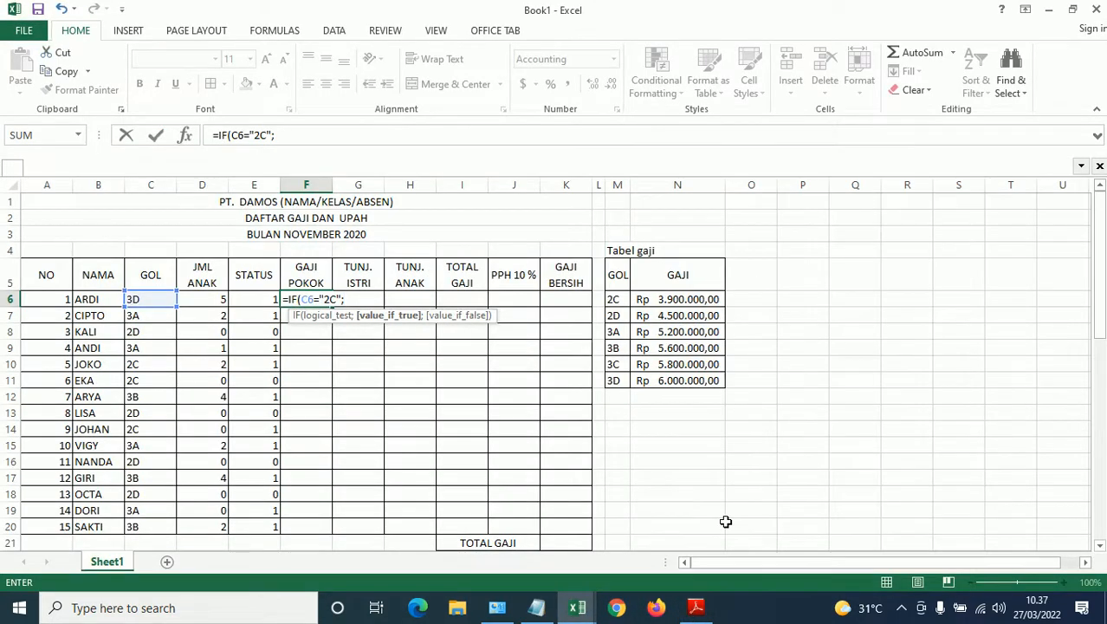
text(3900000)
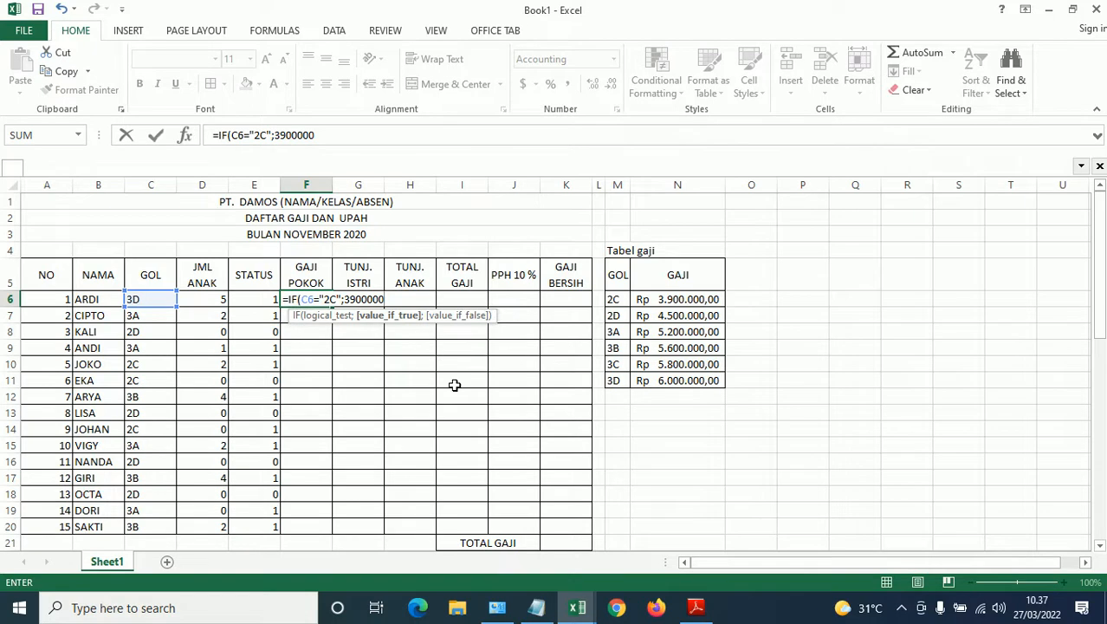
text(;)
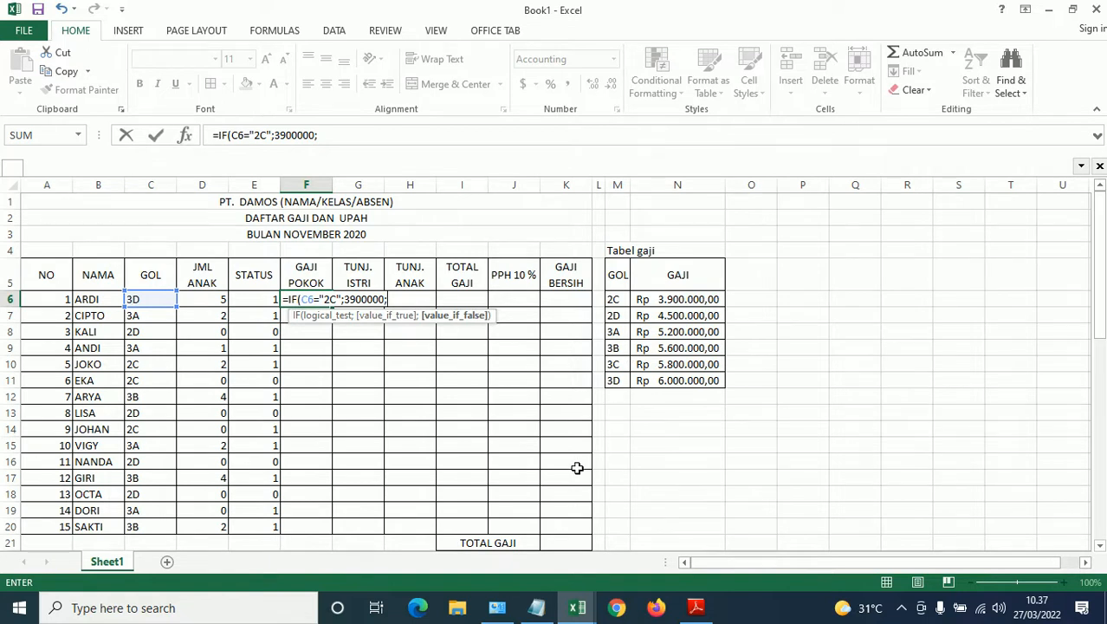
Extend the F6 formula with the nested condition IF(C6="2D";4500000;
text(IF)
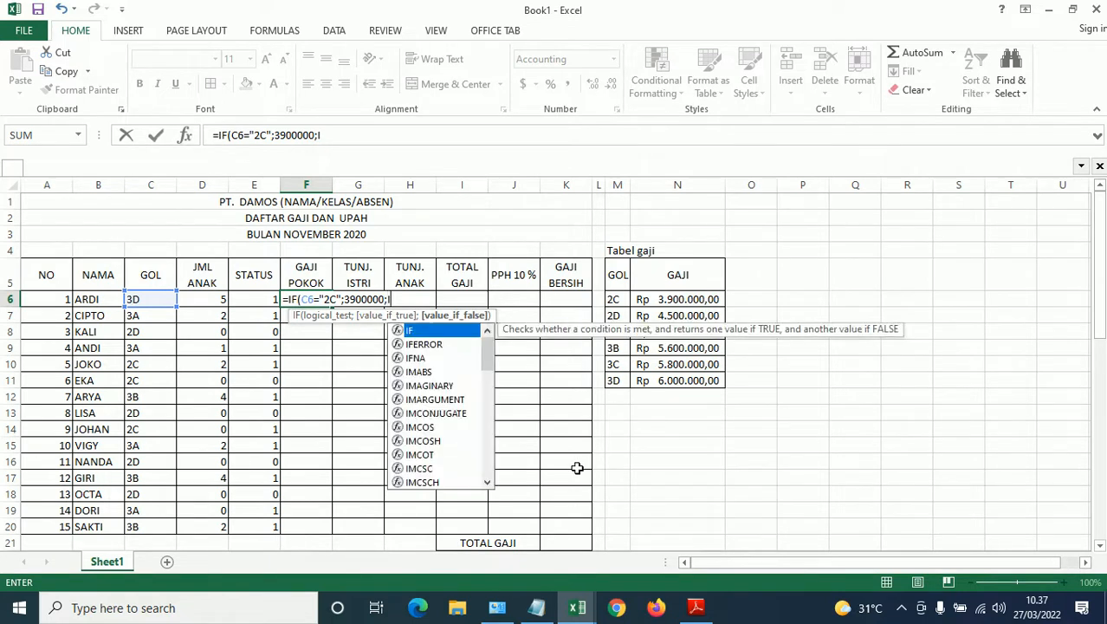
text(()
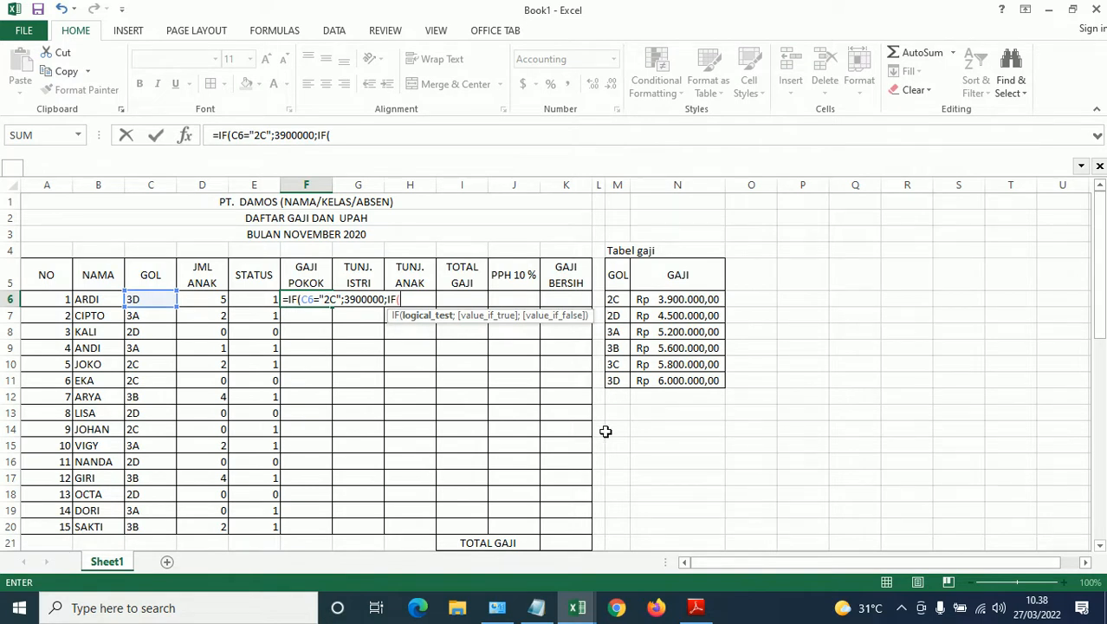
text(C)
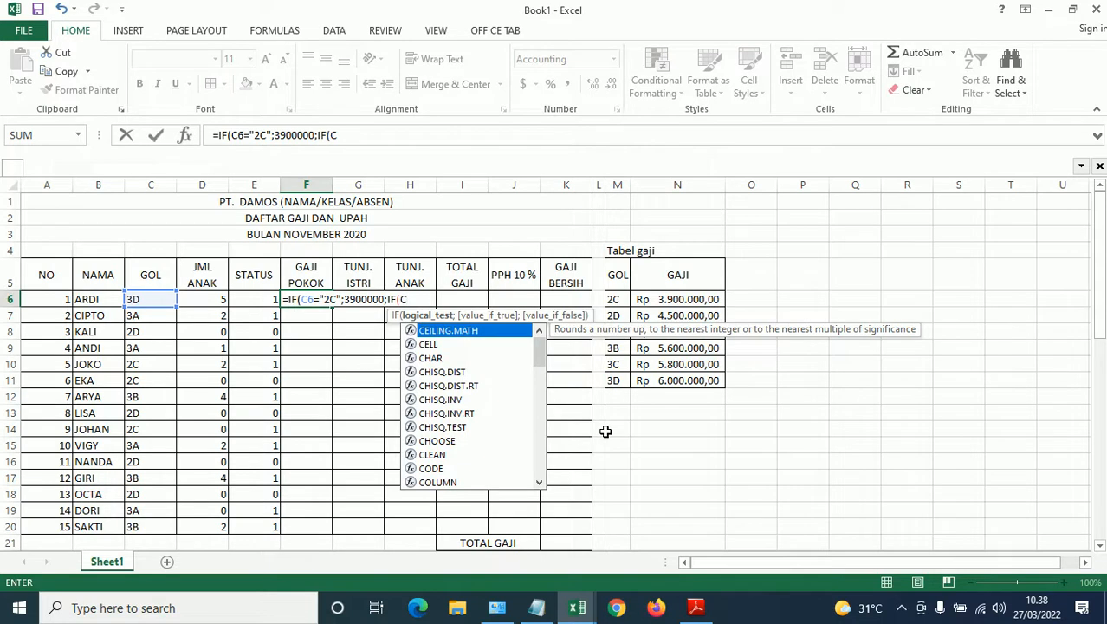
text(6=)
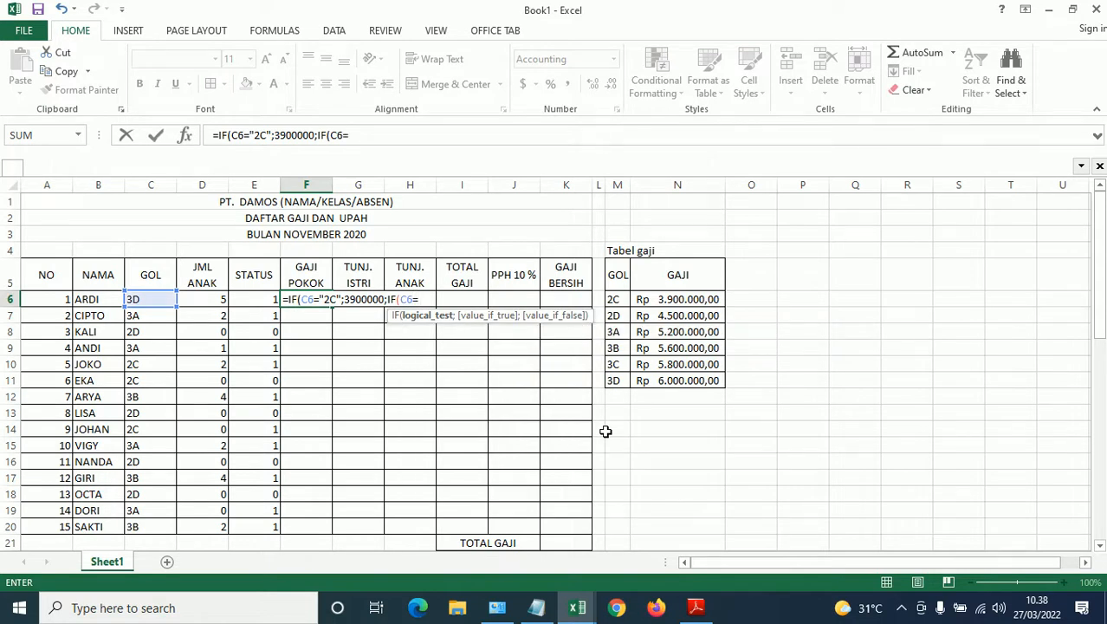
text("2D";)
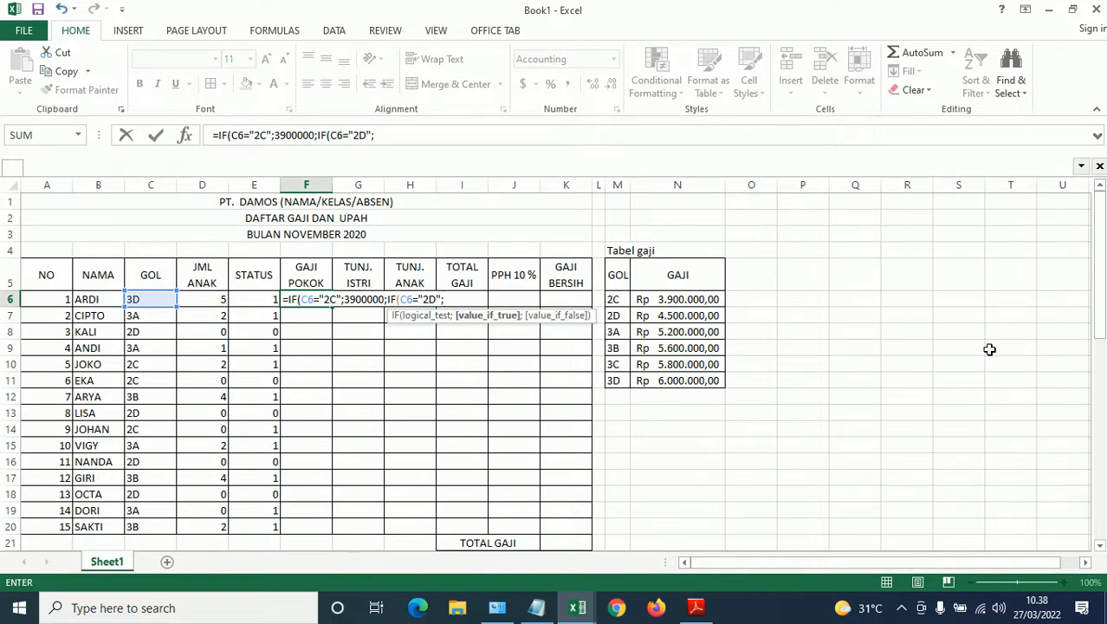
text(4500000;)
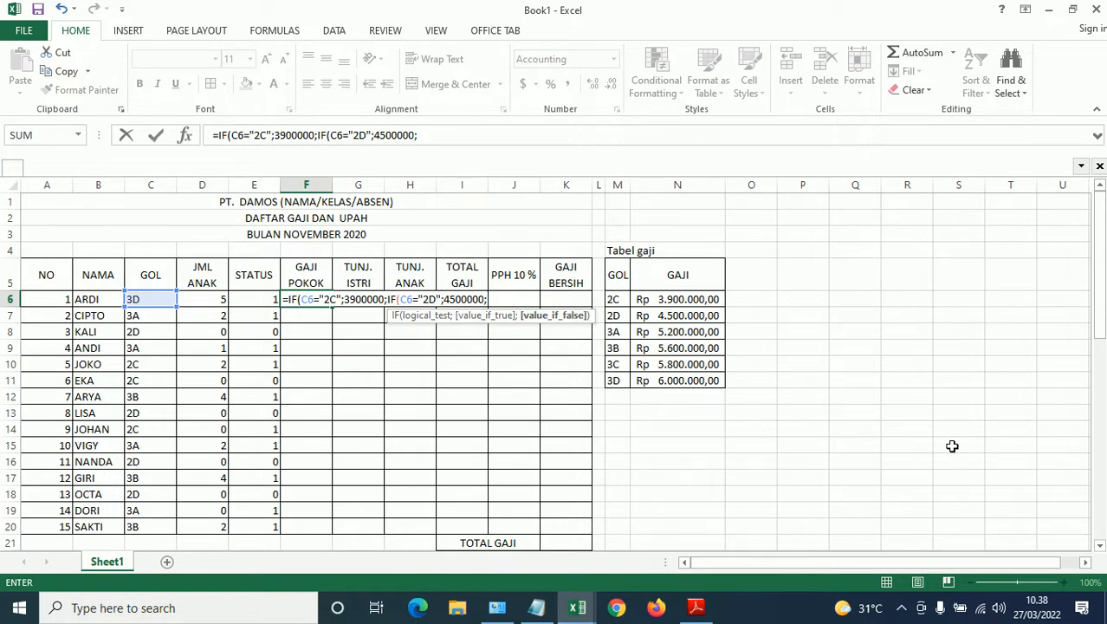
Extend the F6 formula with the nested condition IF(C6="3A";5200000;
text(IF()
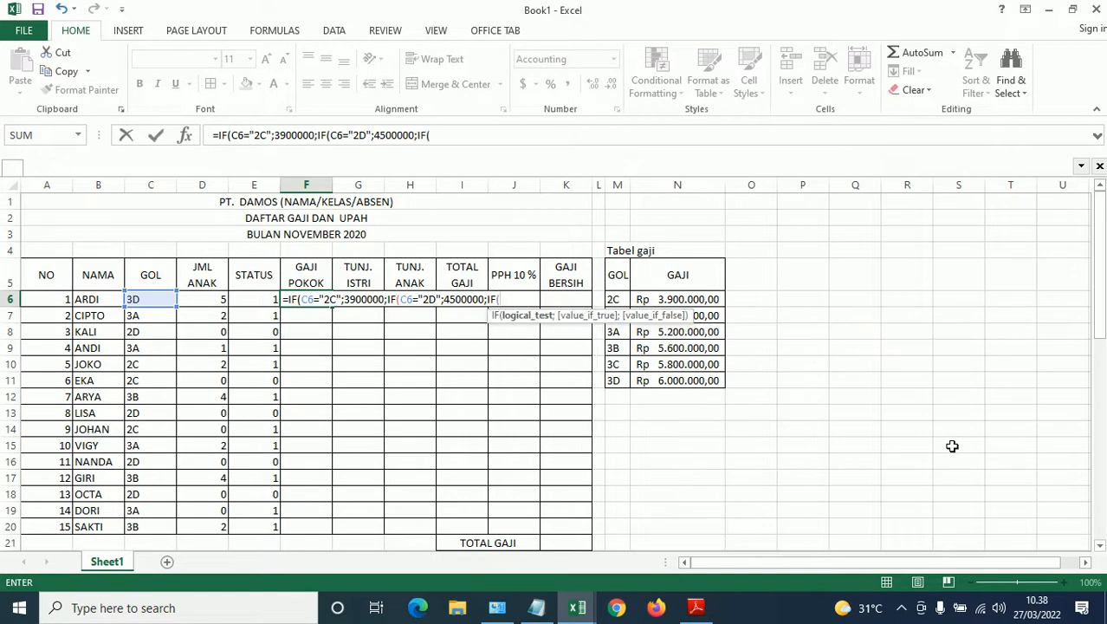
text(C6)
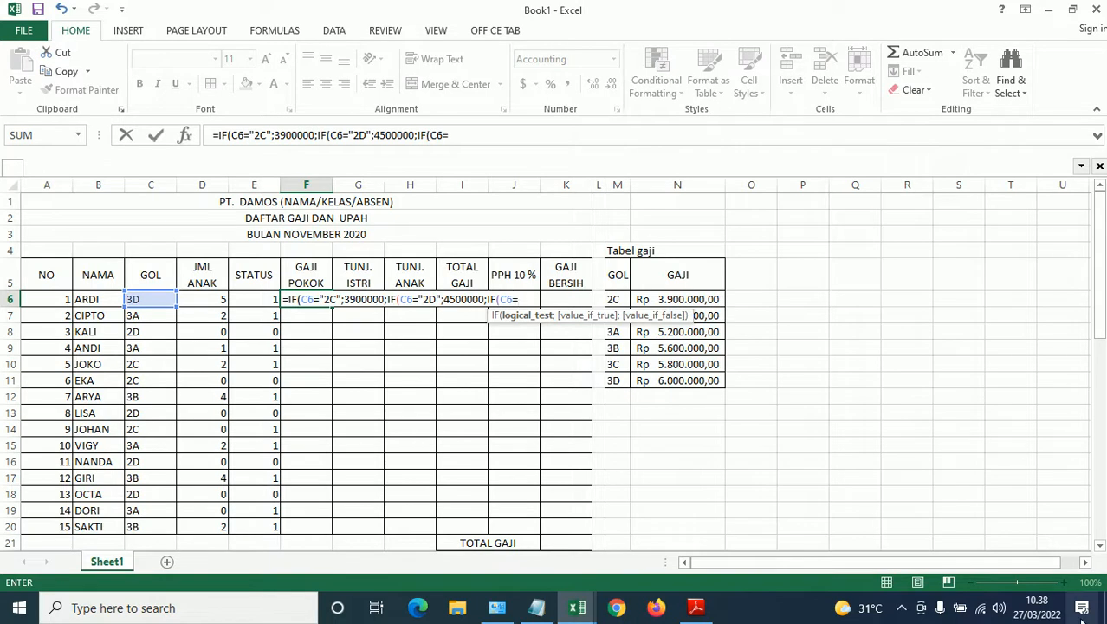
text(="3A)
text(";5200)
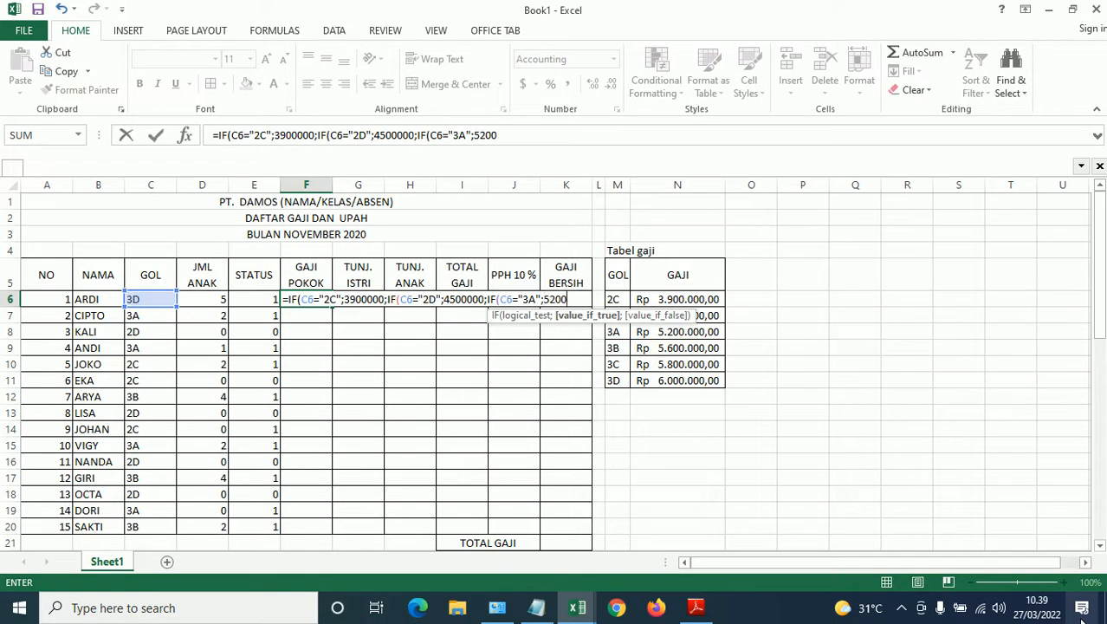
text(000;)
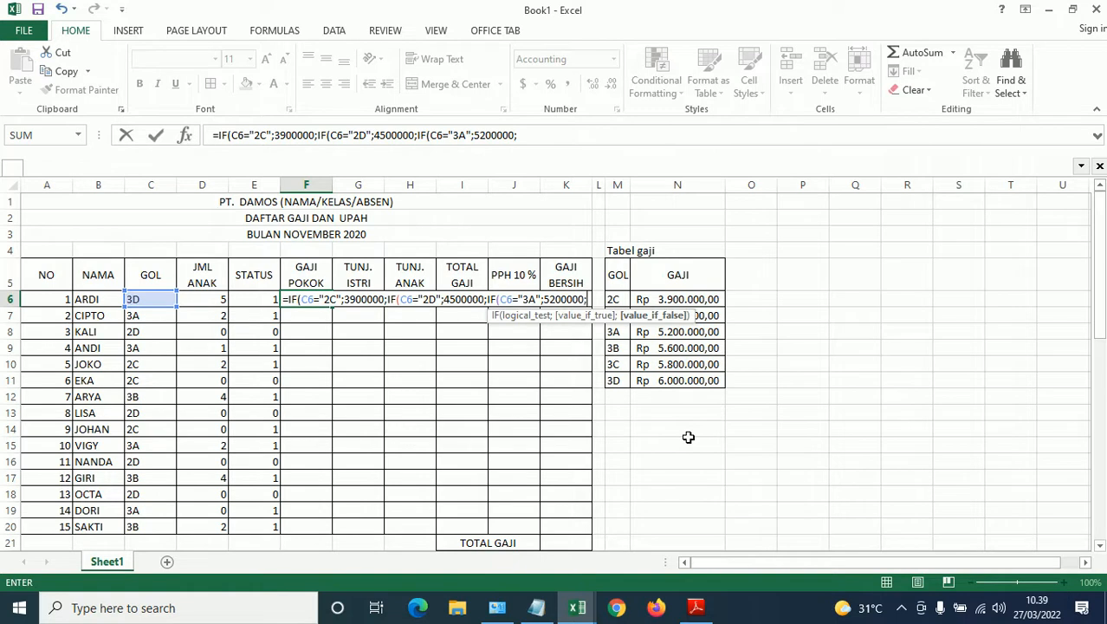
Add the nested condition IF(C6="3B";5600000; to the F6 formula
text(IF()
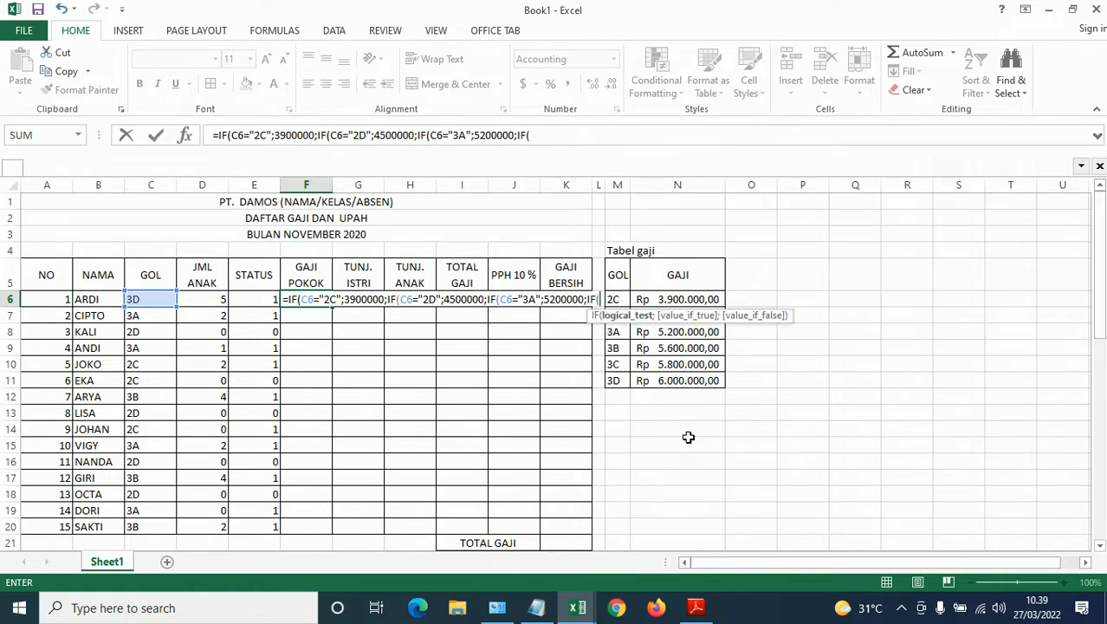
text(C6="3B")
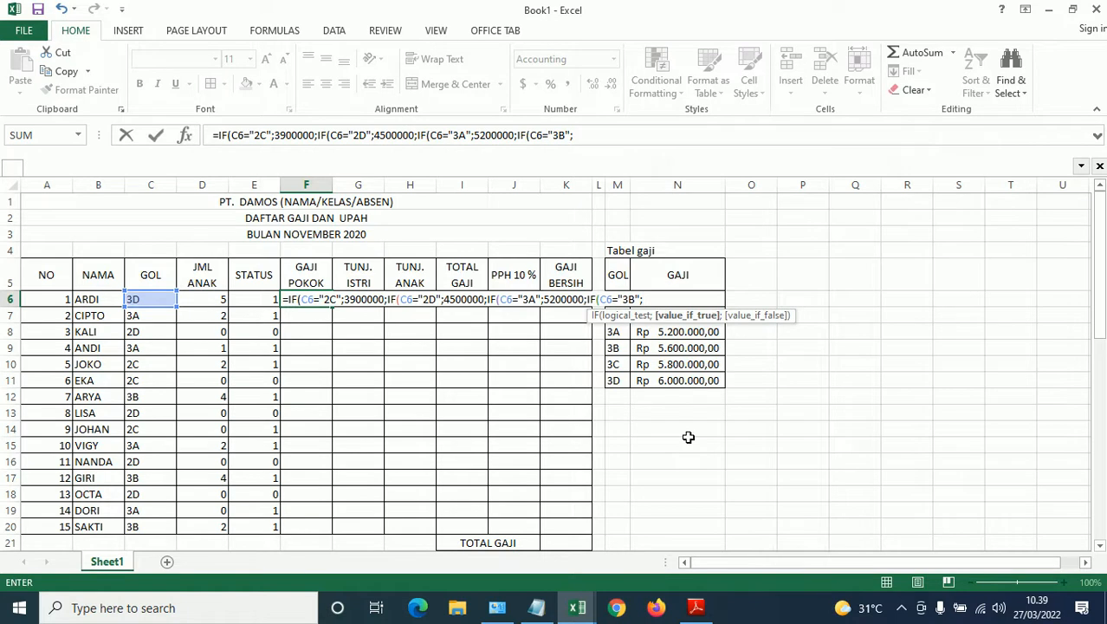
text(5600000)
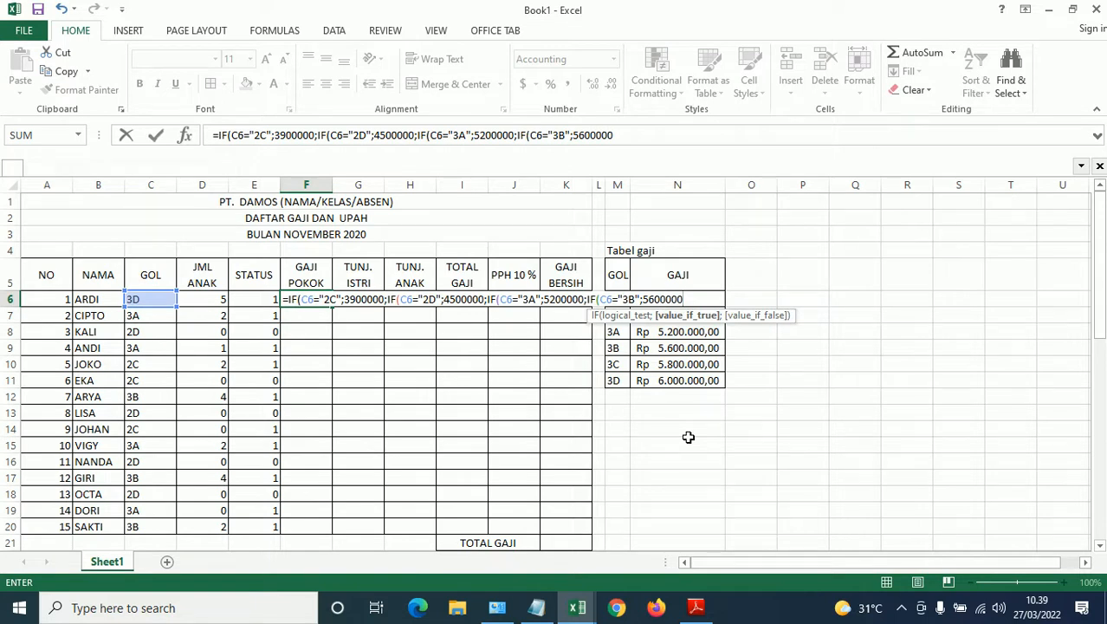
text(;)
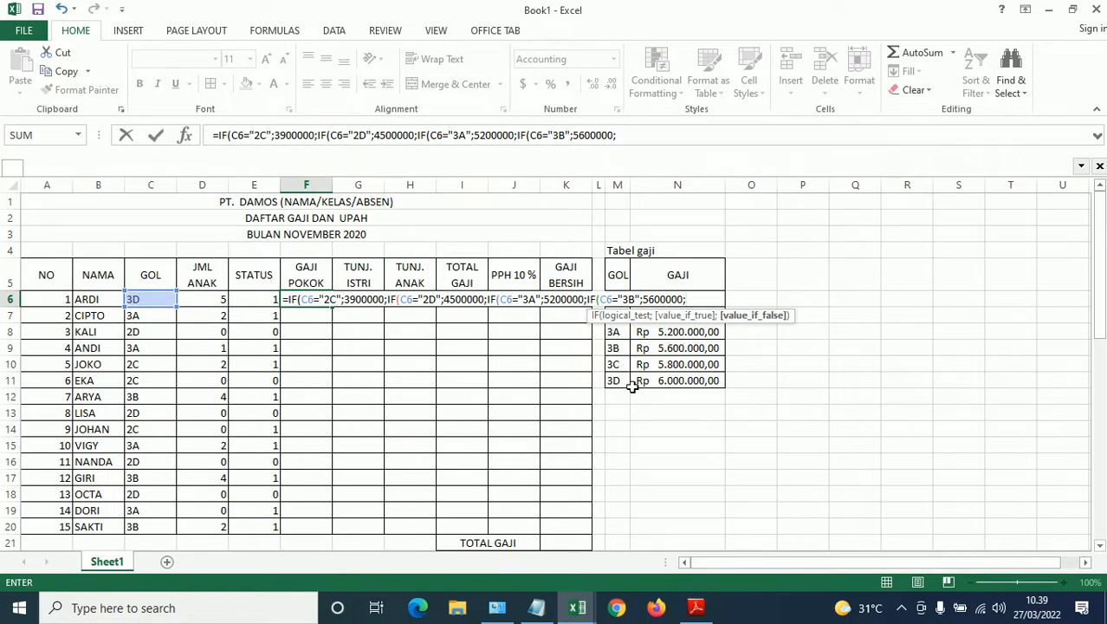
Continue the F6 formula with the nested condition IF(C6="3C";5800000;
text(IF()
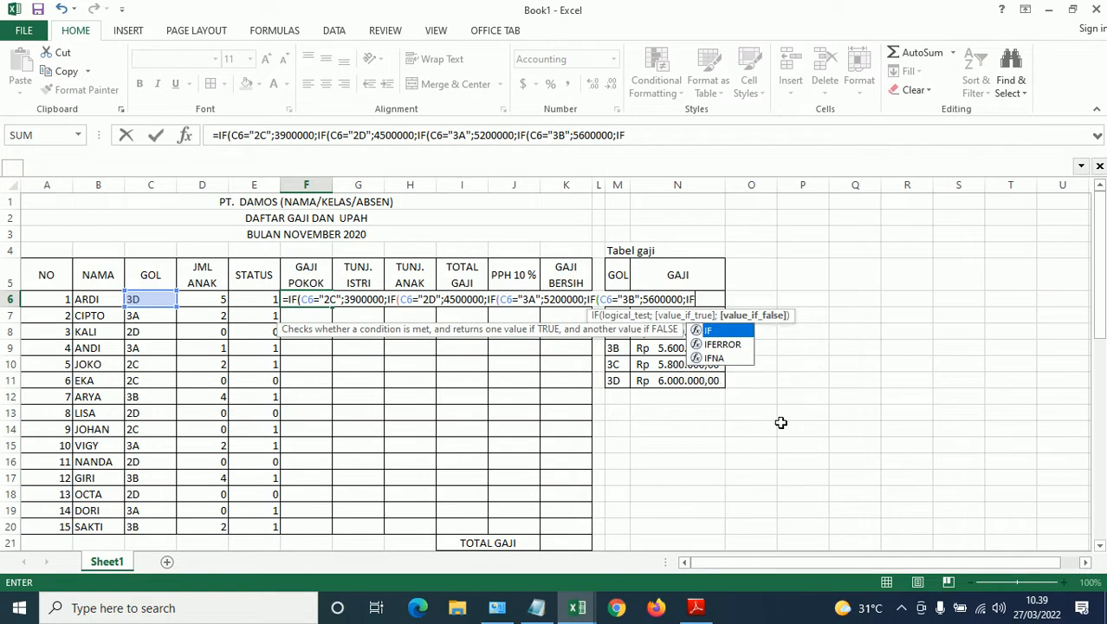
text(C6)
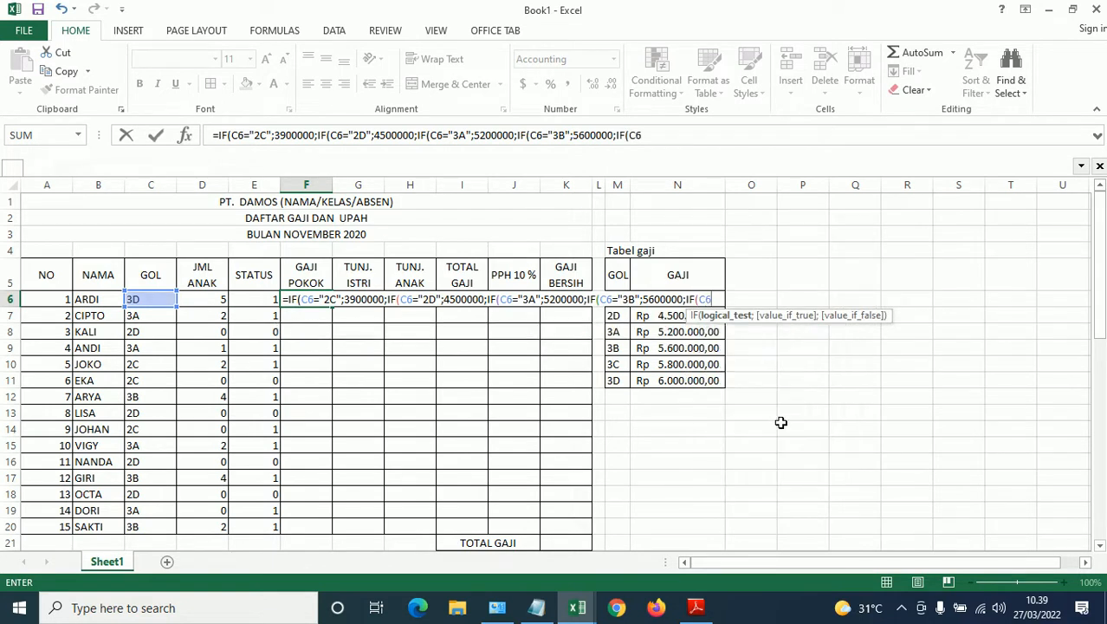
text(="3C";)
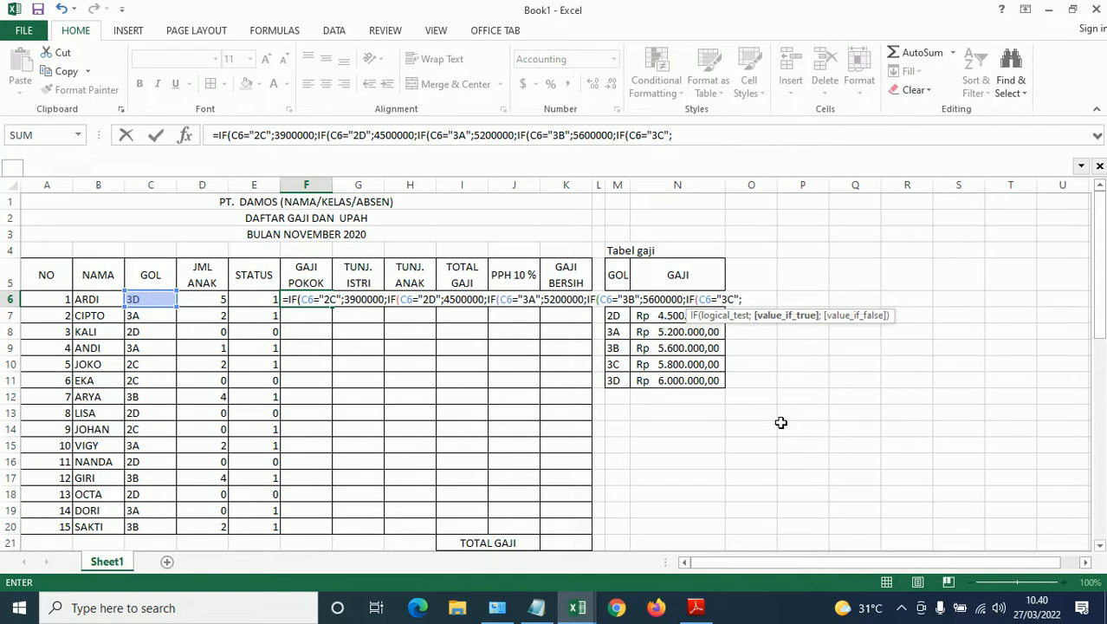
text(5800000;)
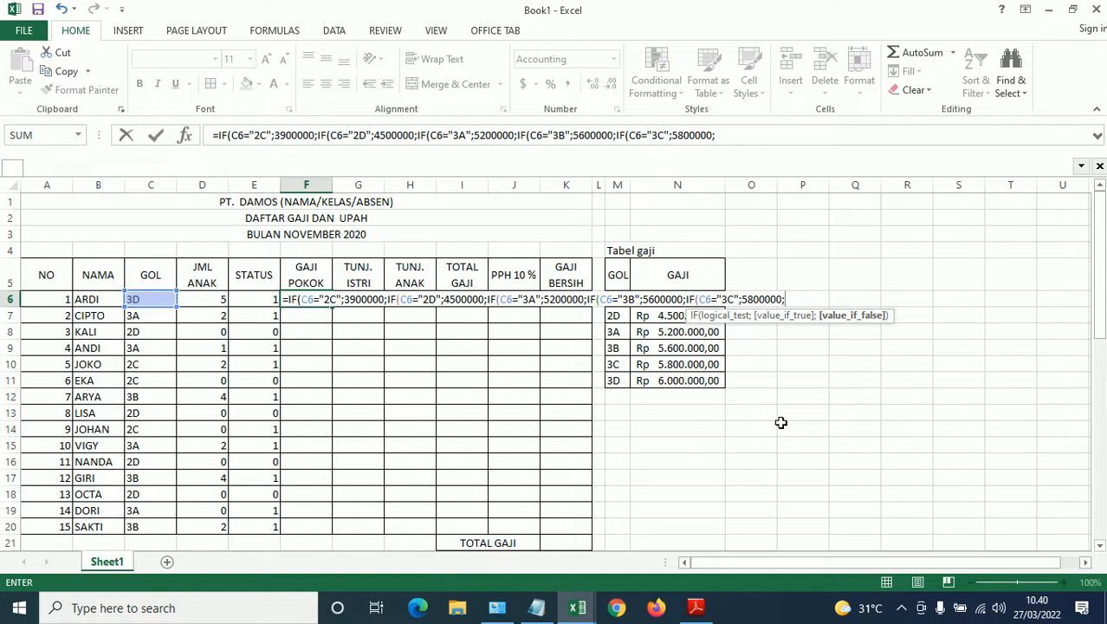
Finish the F6 formula with 6000000 as the final false value, close all five IF parentheses and enter it
text(6000000)
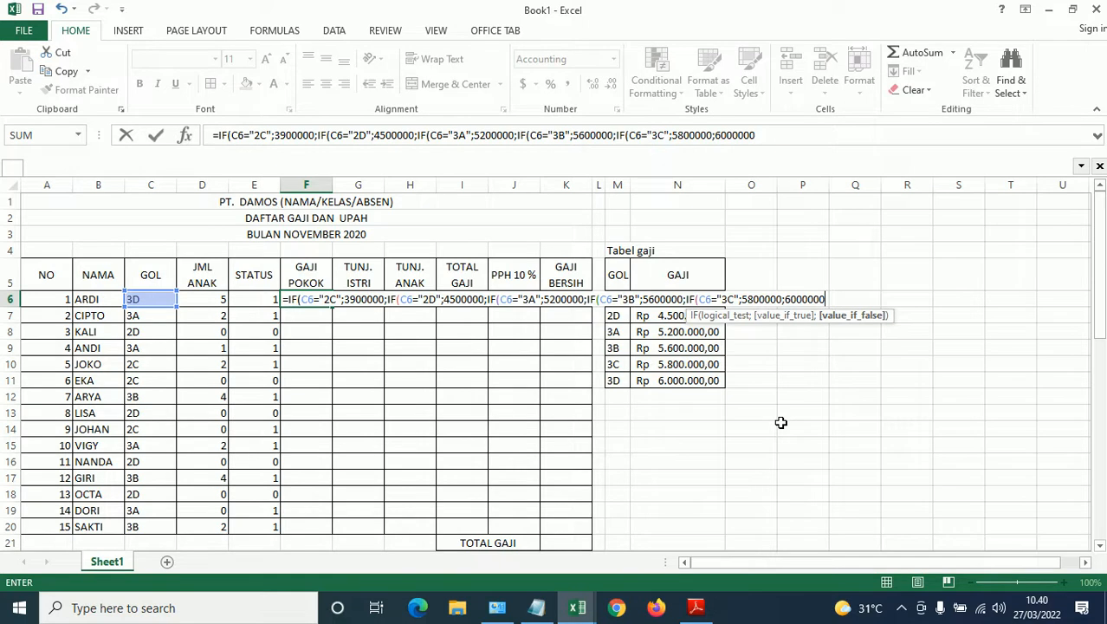
text()))
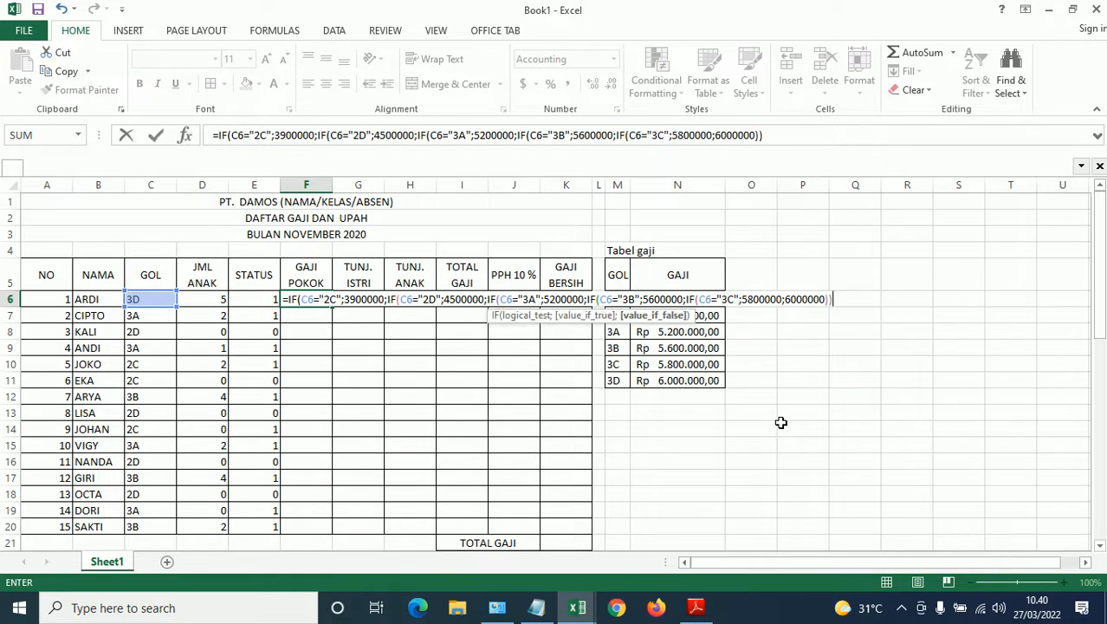
text())))
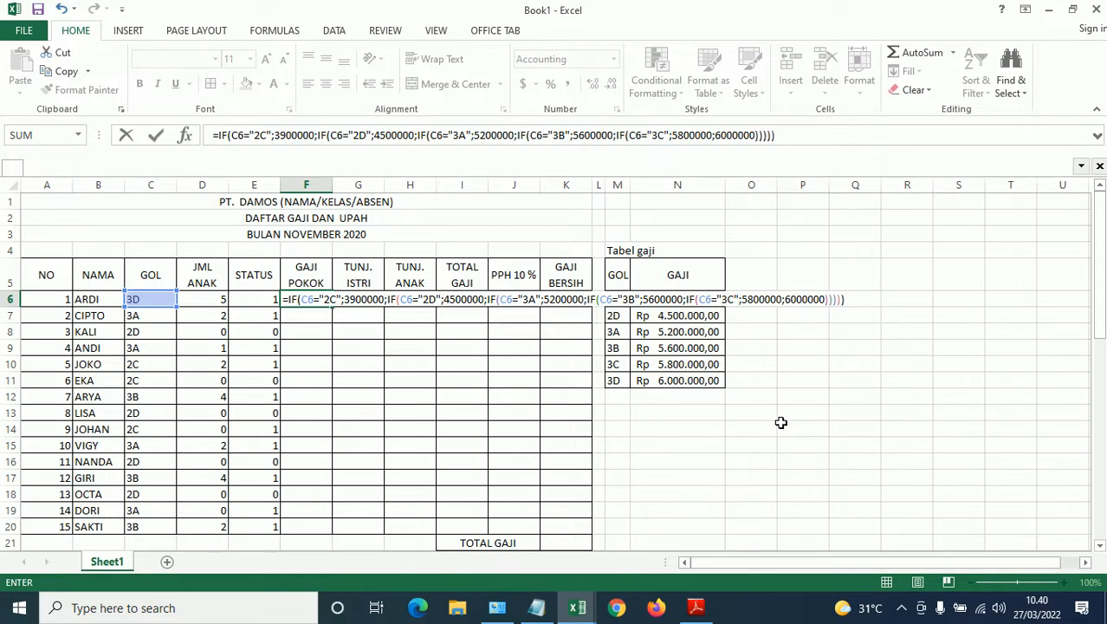
key(Return)
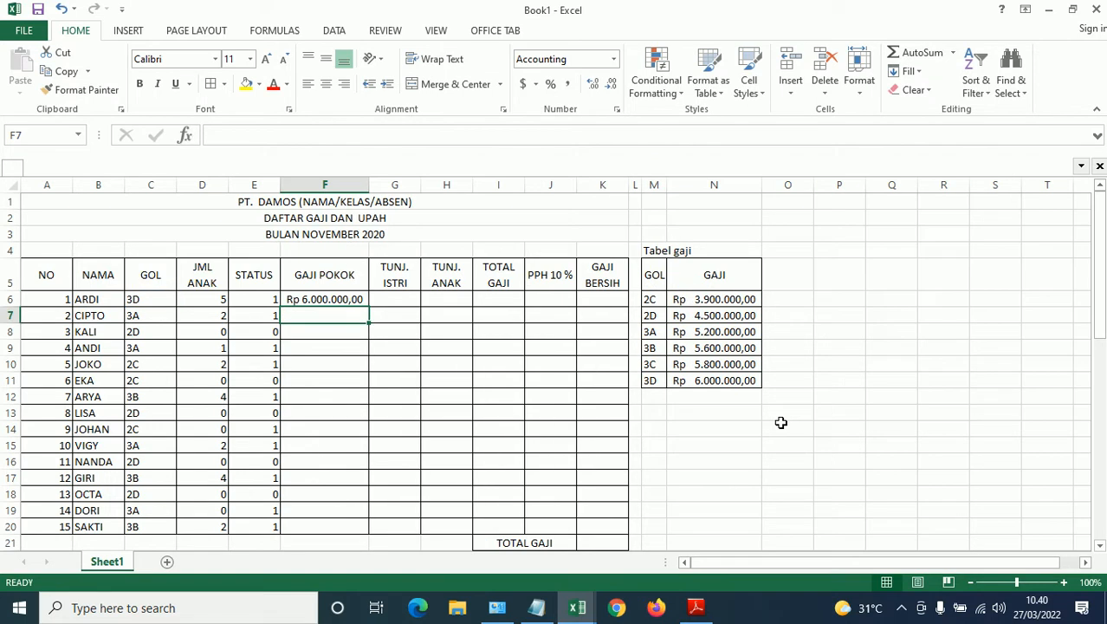
Widen column F slightly and fill the GAJI POKOK formula from F6 down to F20
click(381, 184)
click(353, 231)
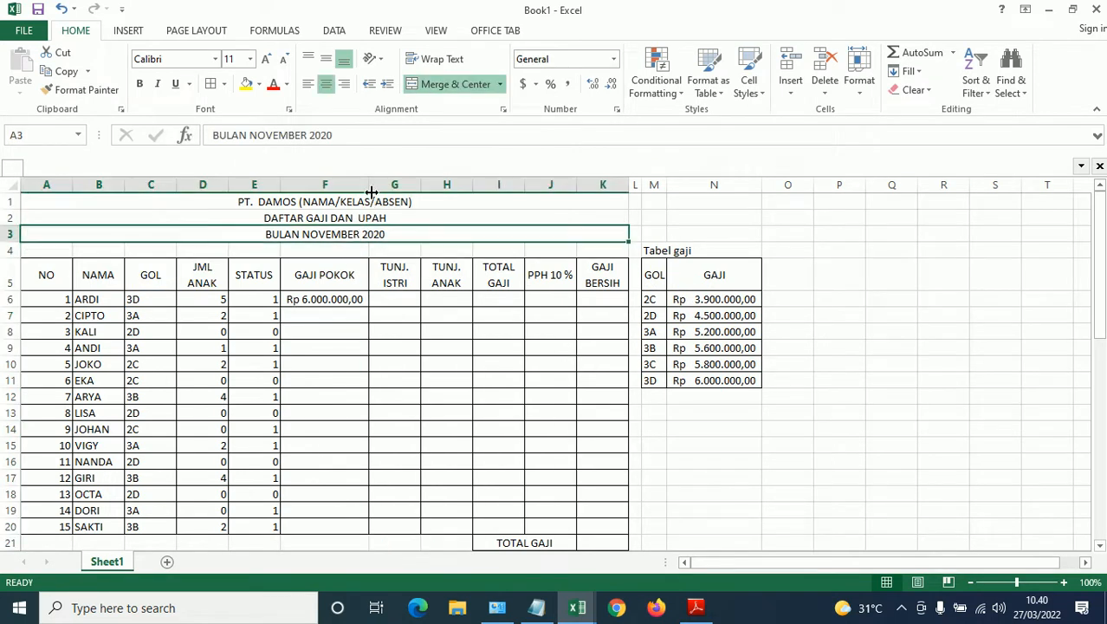
drag(371, 196, 373, 190)
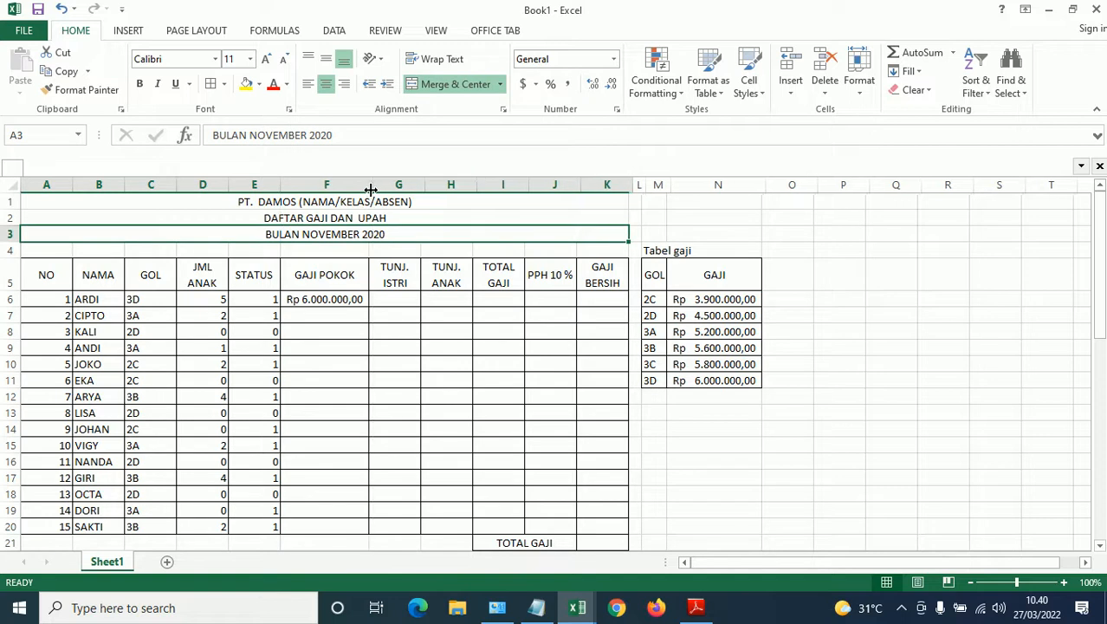
click(347, 299)
drag(375, 305, 368, 531)
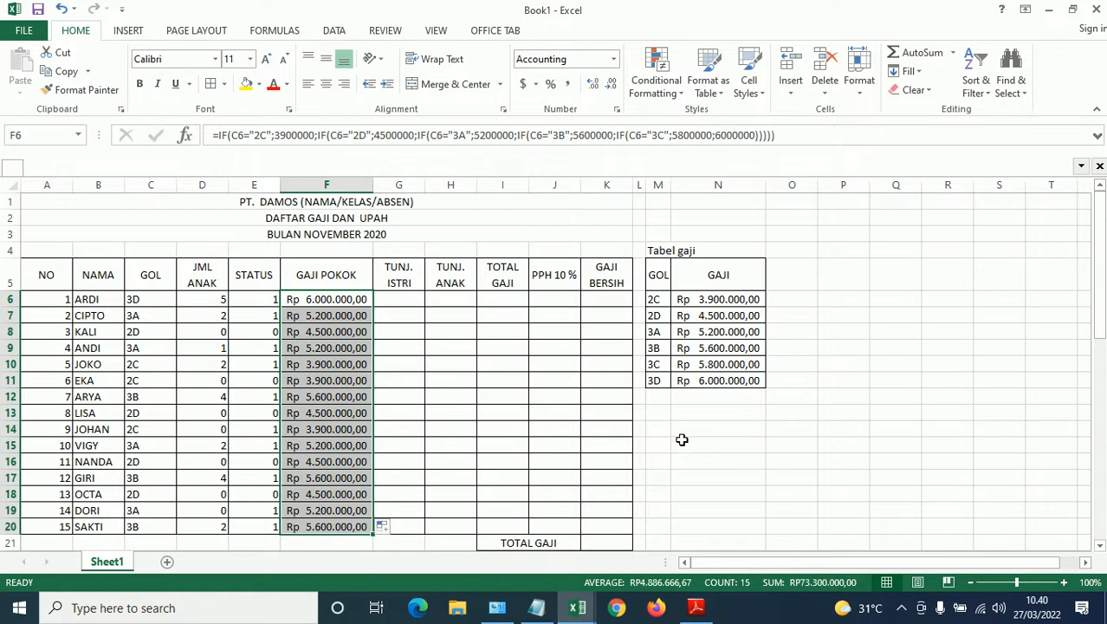
Switch to the exercise PDF in Adobe Reader and examine the TUNJANGAN ISTRI rule against the payroll table's STATUS column
click(704, 621)
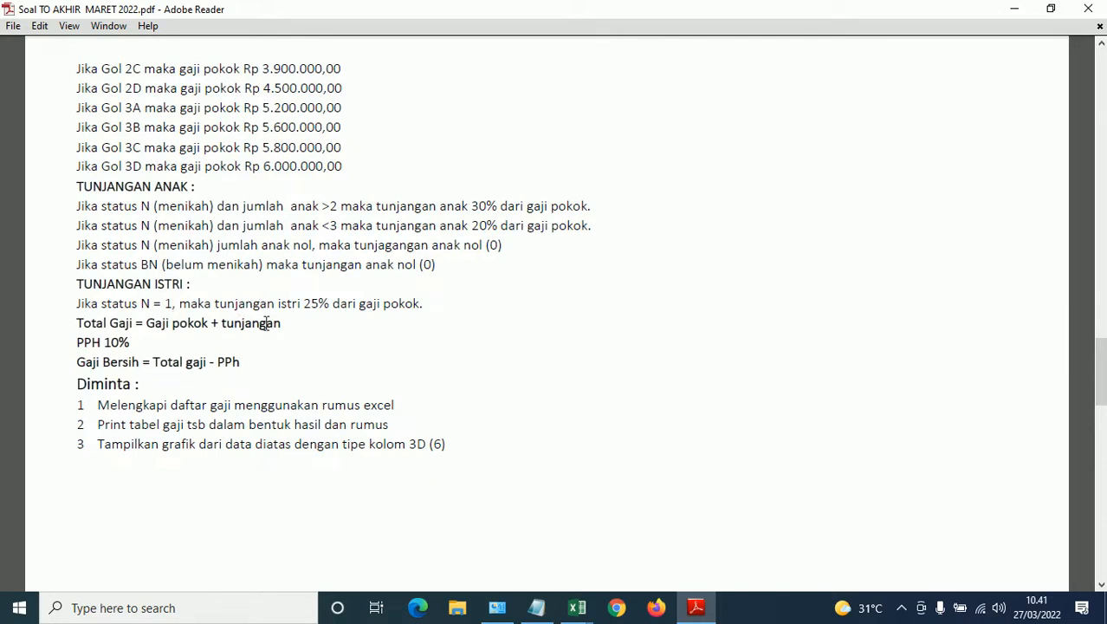
scroll(267, 366, up, 10)
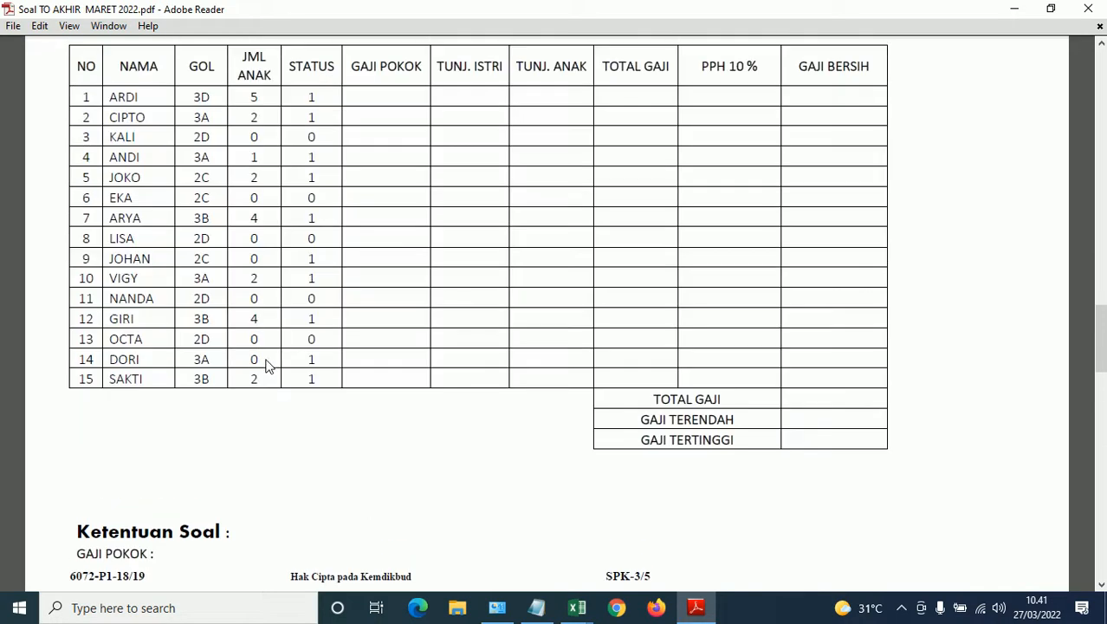
scroll(266, 366, up, 1)
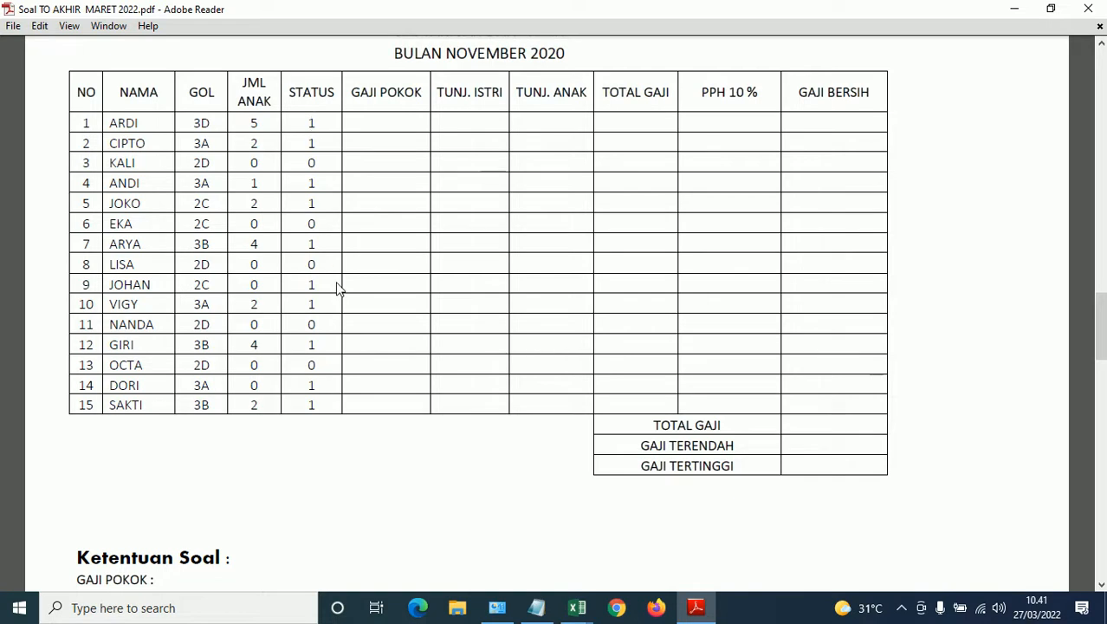
scroll(336, 286, down, 10)
scroll(336, 278, down, 1)
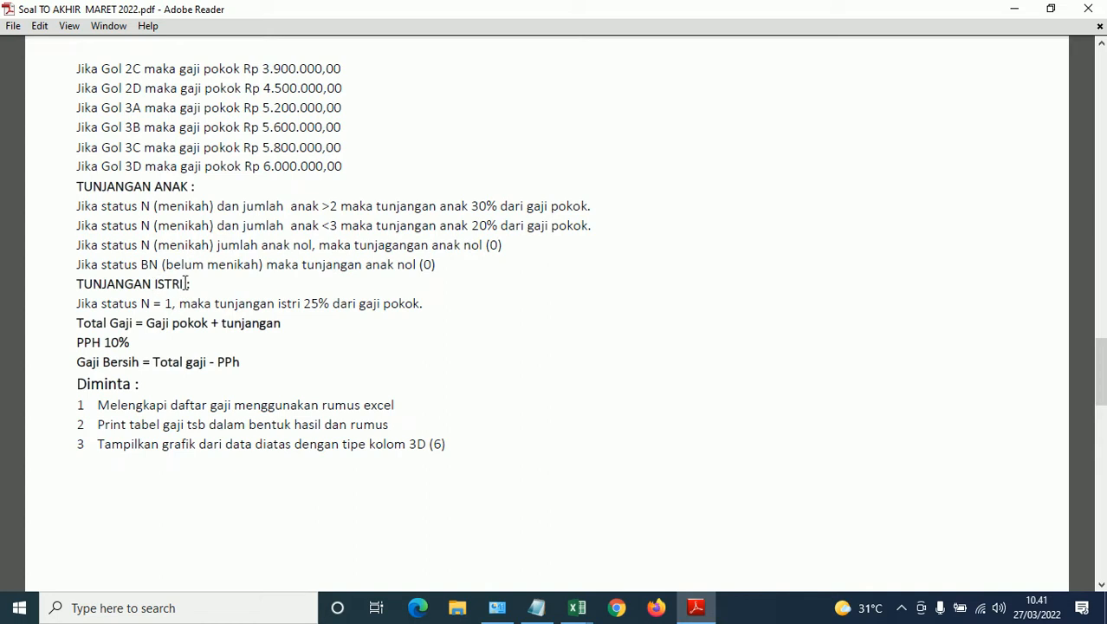
click(75, 302)
scroll(262, 367, up, 10)
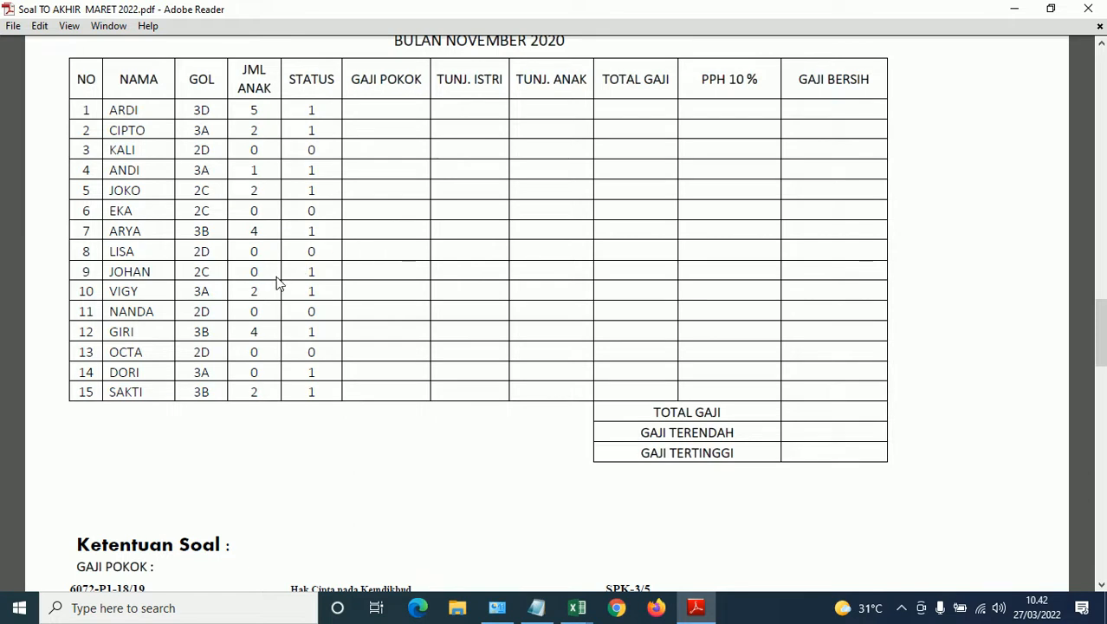
scroll(279, 283, down, 1)
scroll(279, 283, down, 8)
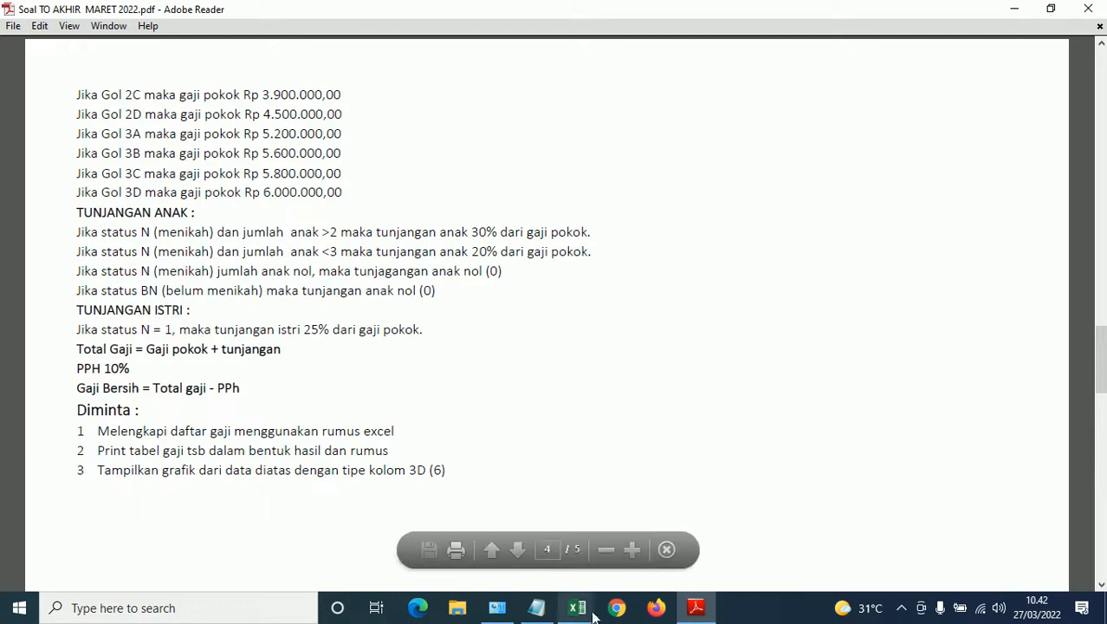
Return to Book1 in Excel, change the header in G5 to TUNJ. KELUARGA, and widen column G to fit it
mouse_move(578, 615)
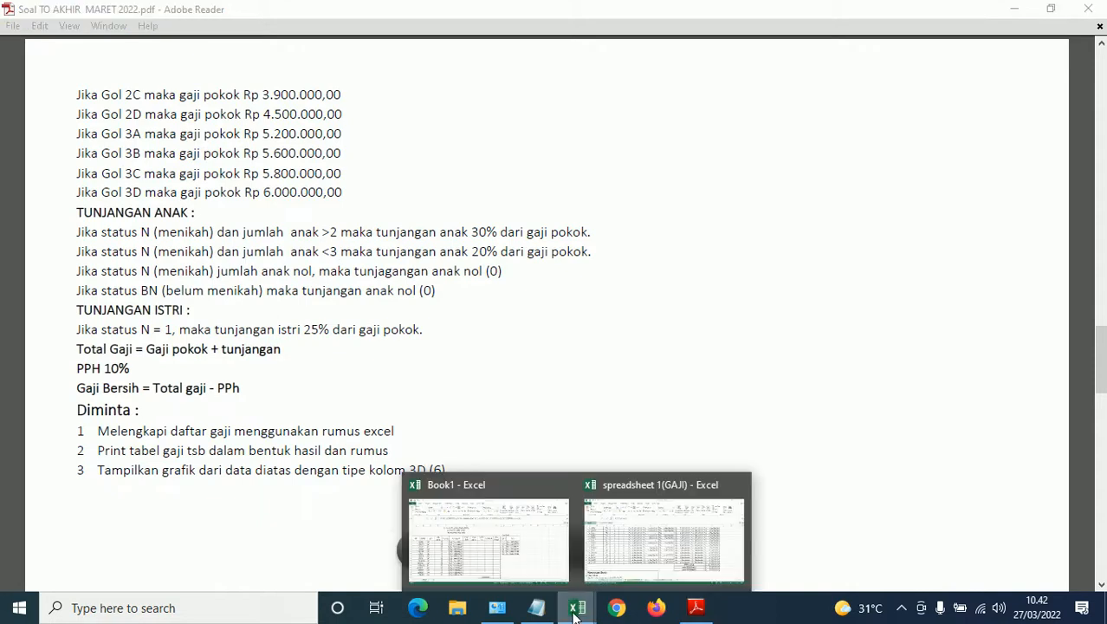
click(518, 548)
click(401, 275)
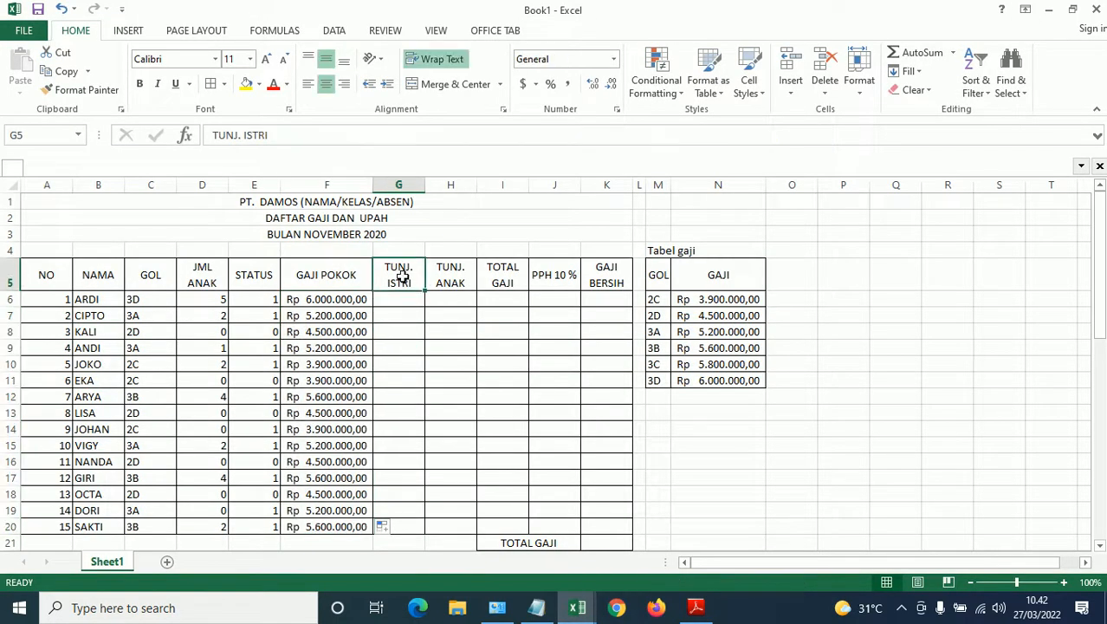
click(274, 137)
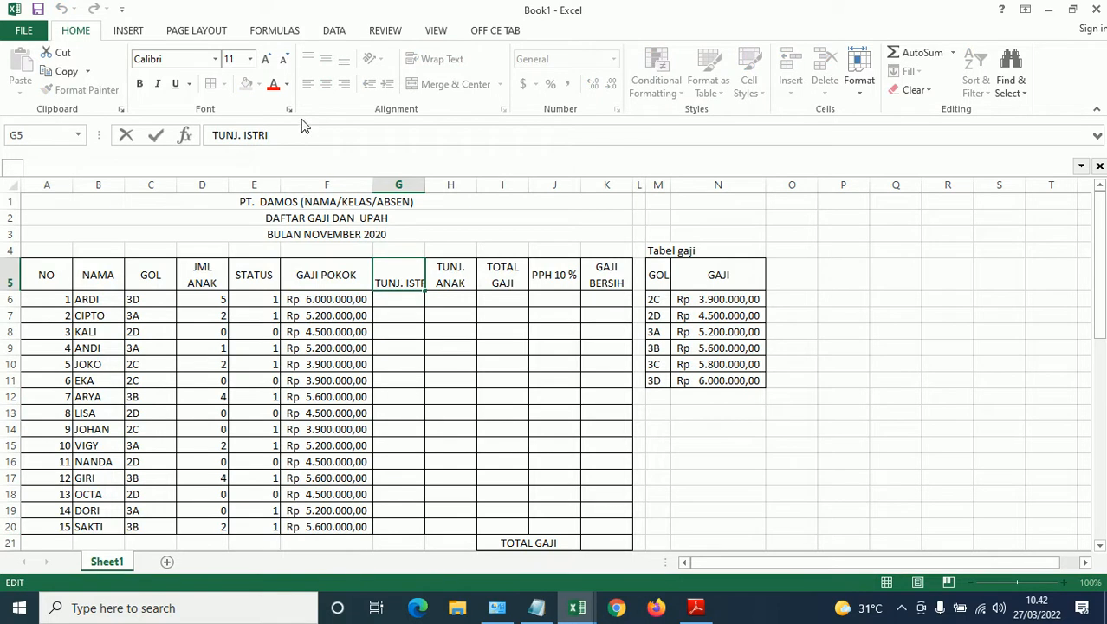
key(BackSpace)
key(BackSpace)
key(BackSpace)
text(KELUARGA)
key(Return)
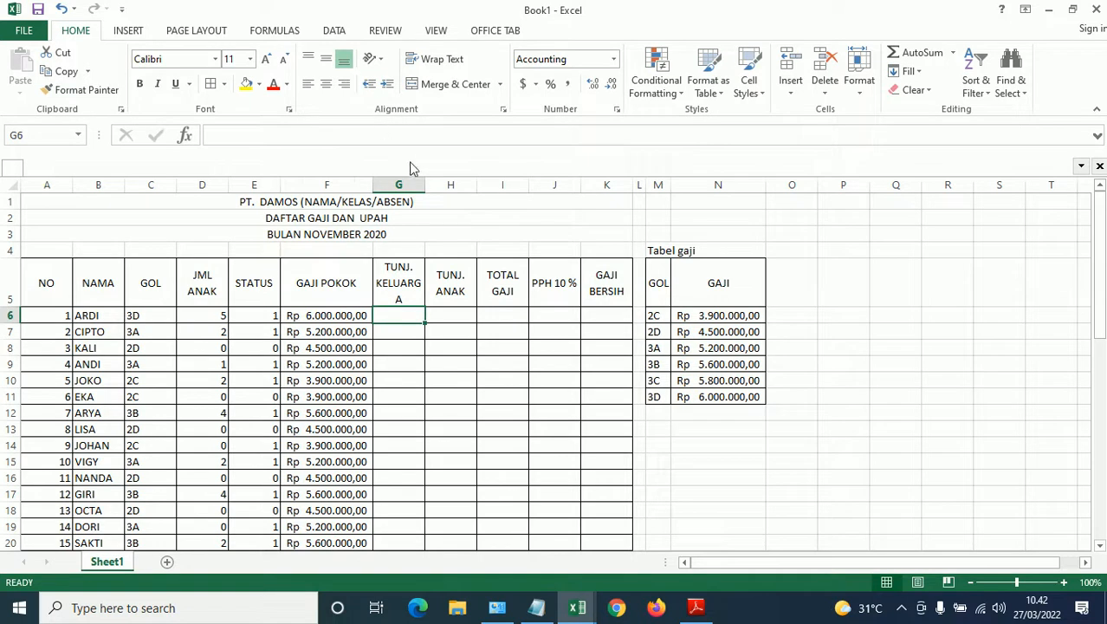
drag(425, 177, 432, 177)
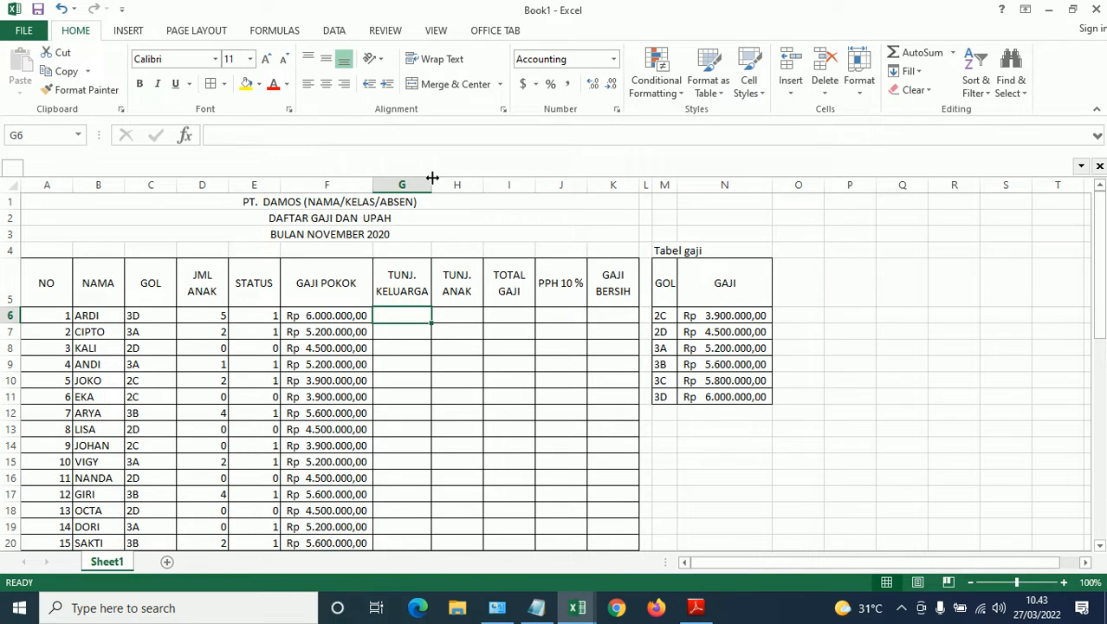
Start an IF formula in G6 that tests E6="1" and returns 25%*F6 as the true value
text(=IF()
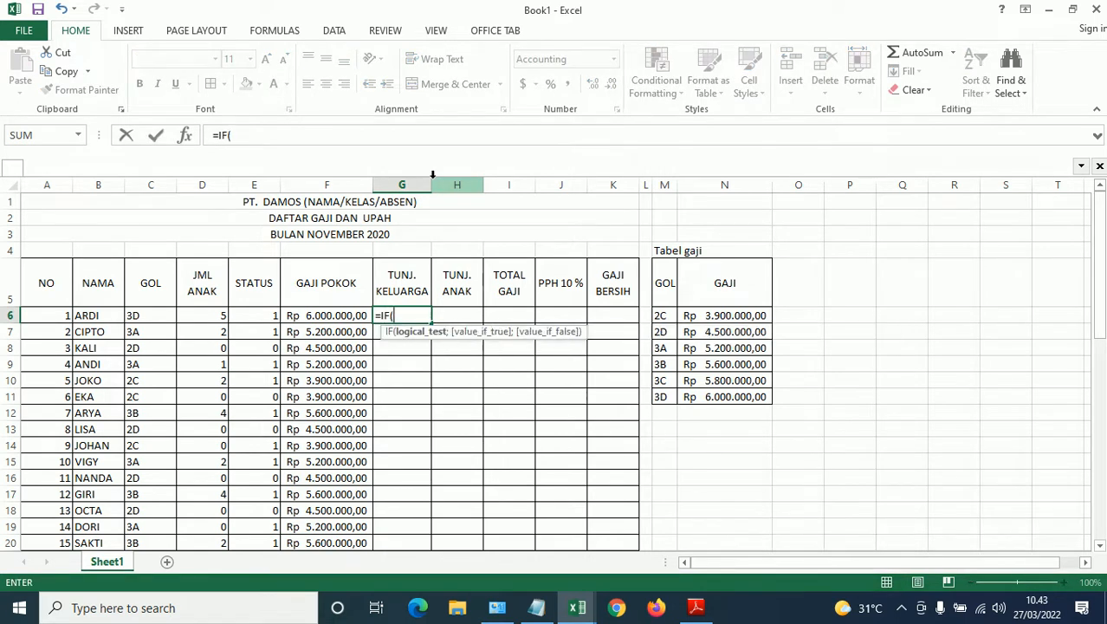
key(Left)
key(Left)
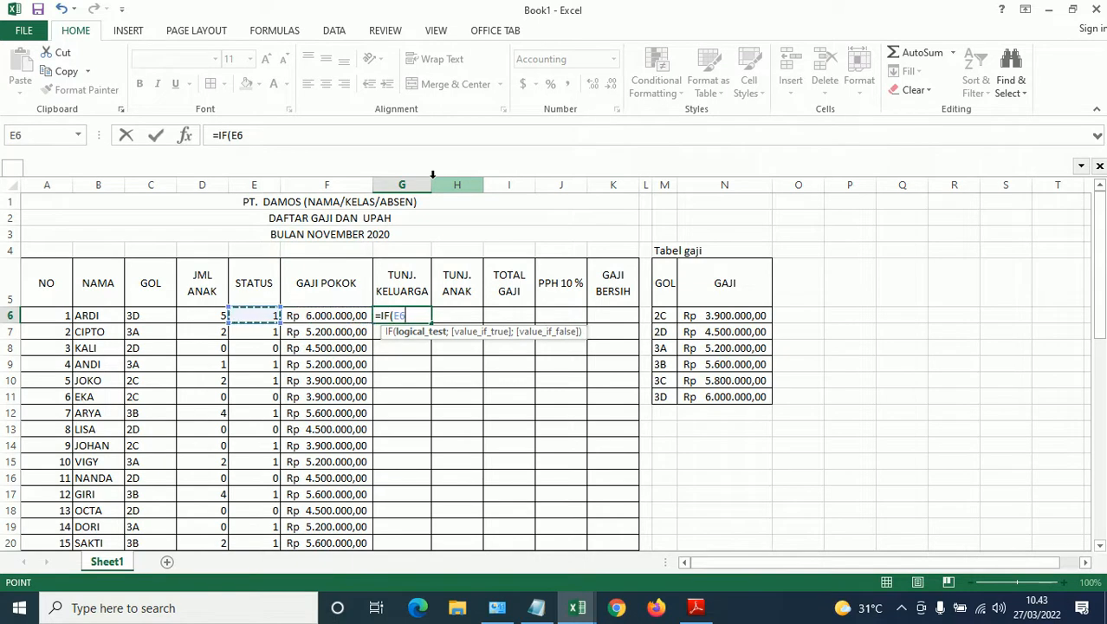
text(="1)
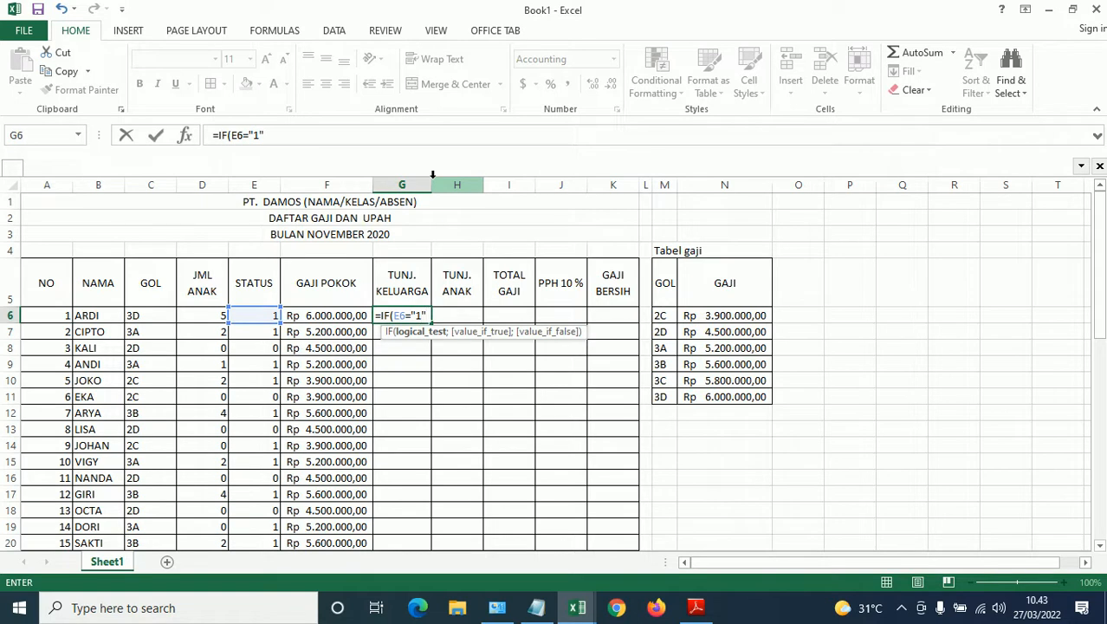
text(";)
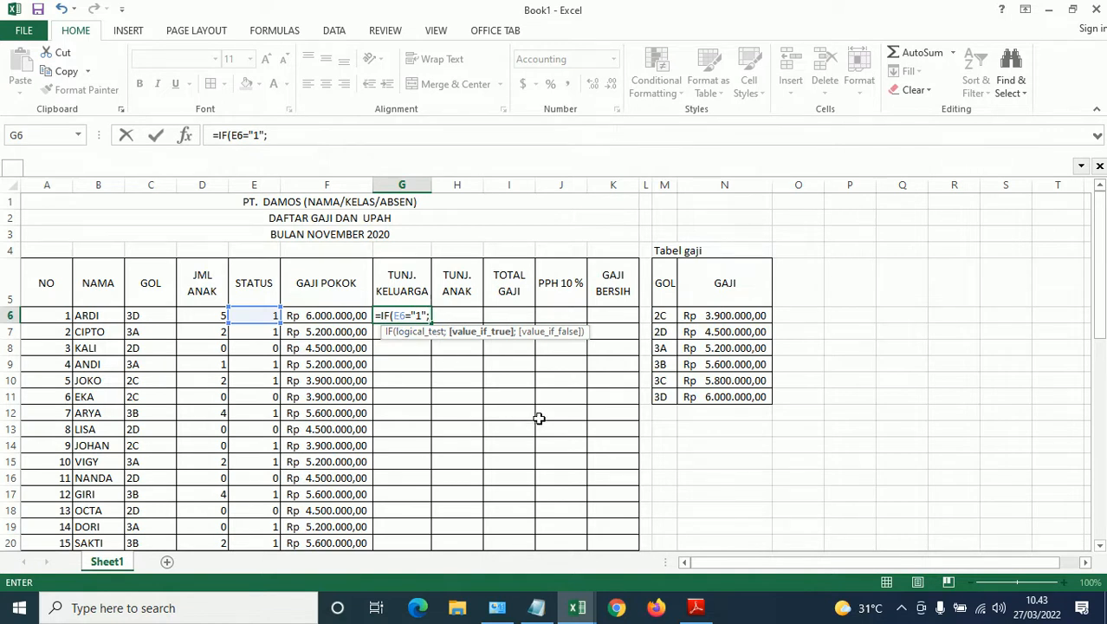
text(%*)
click(358, 316)
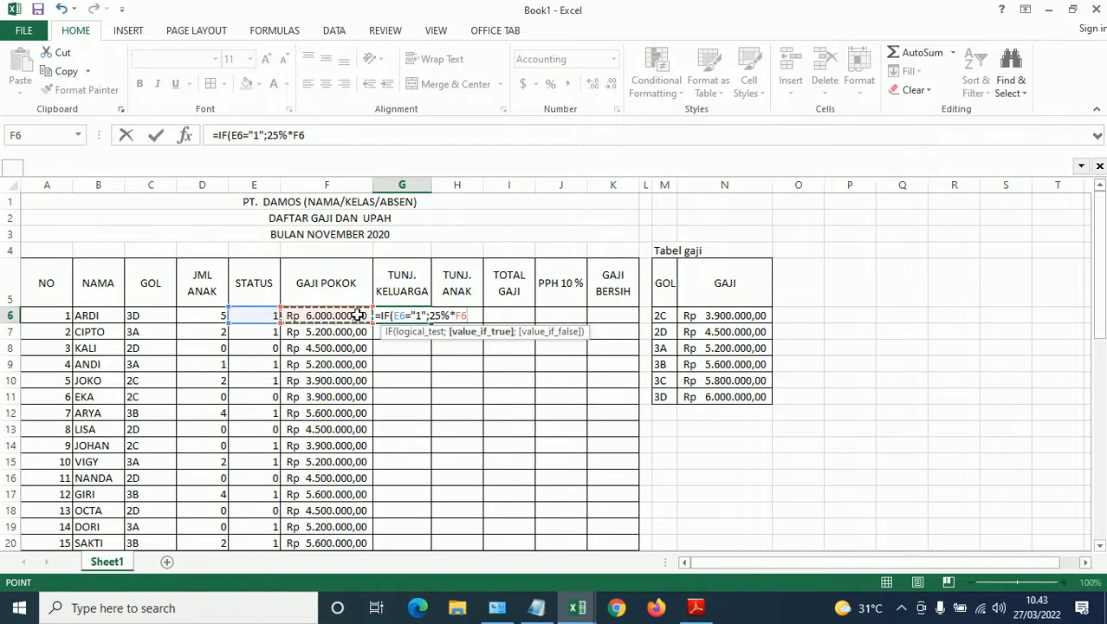
Finish the G6 formula with 0 as the false value, enter it, and fill it down to G20
text(;)
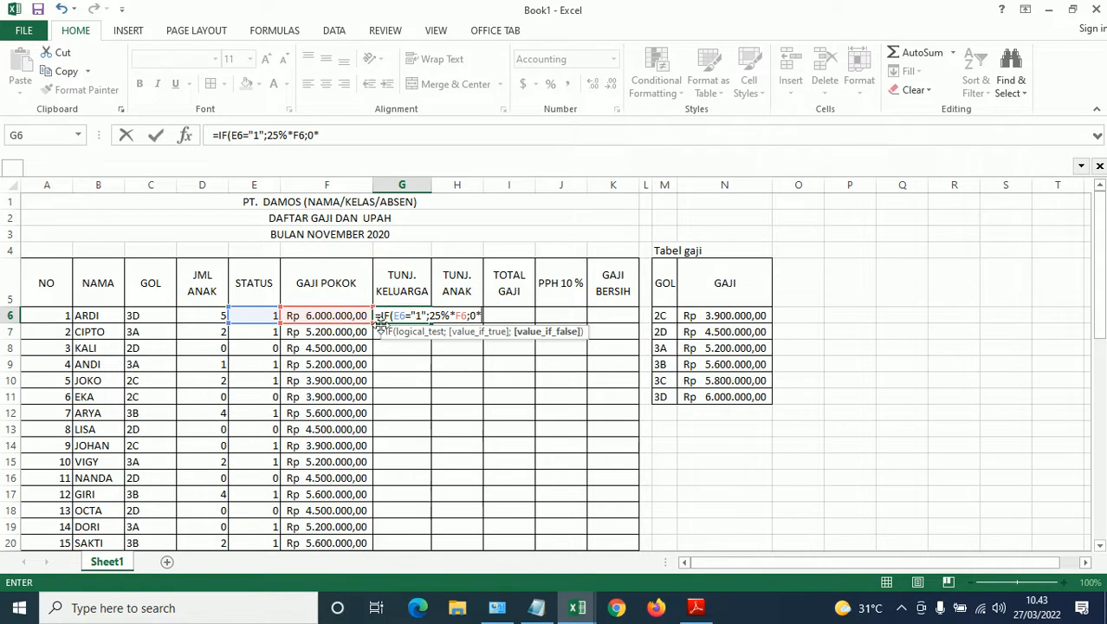
text(0*)
click(343, 316)
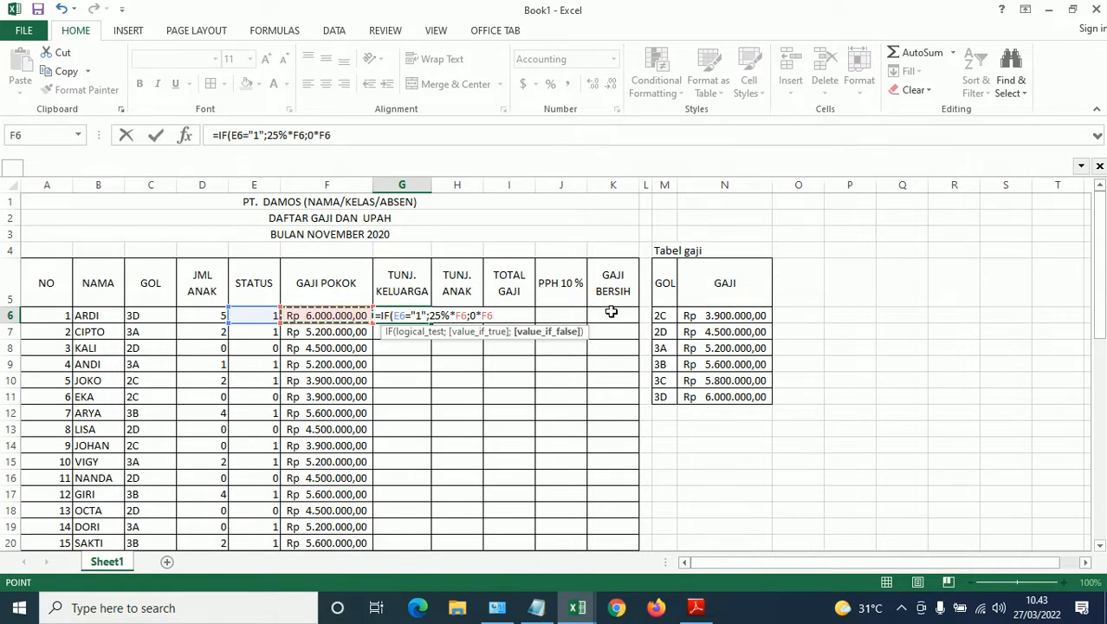
key(BackSpace)
key(BackSpace)
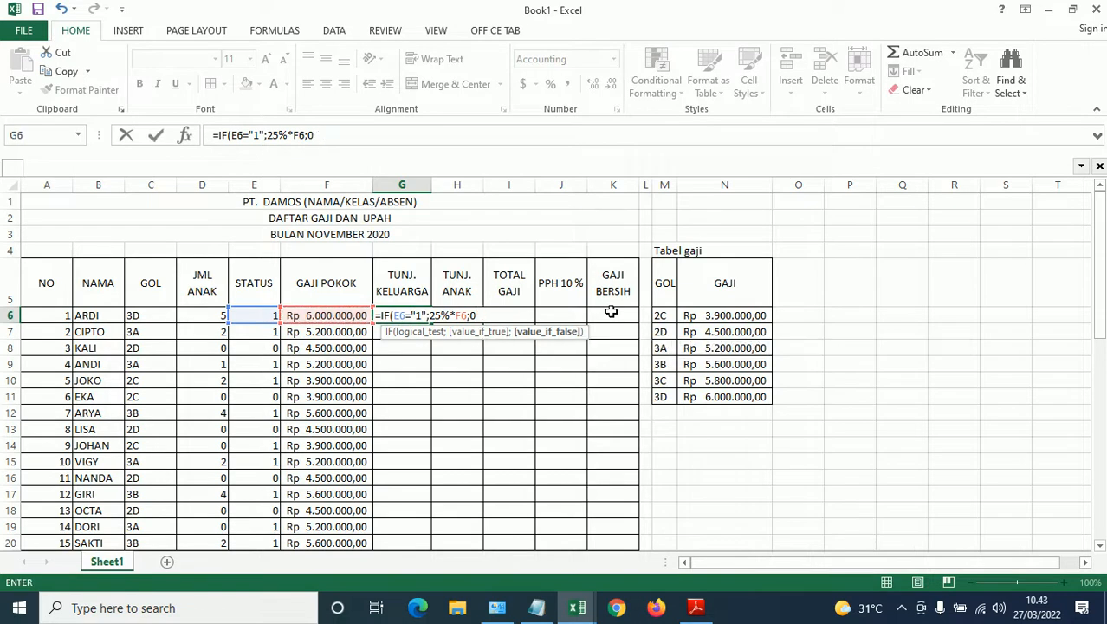
text())
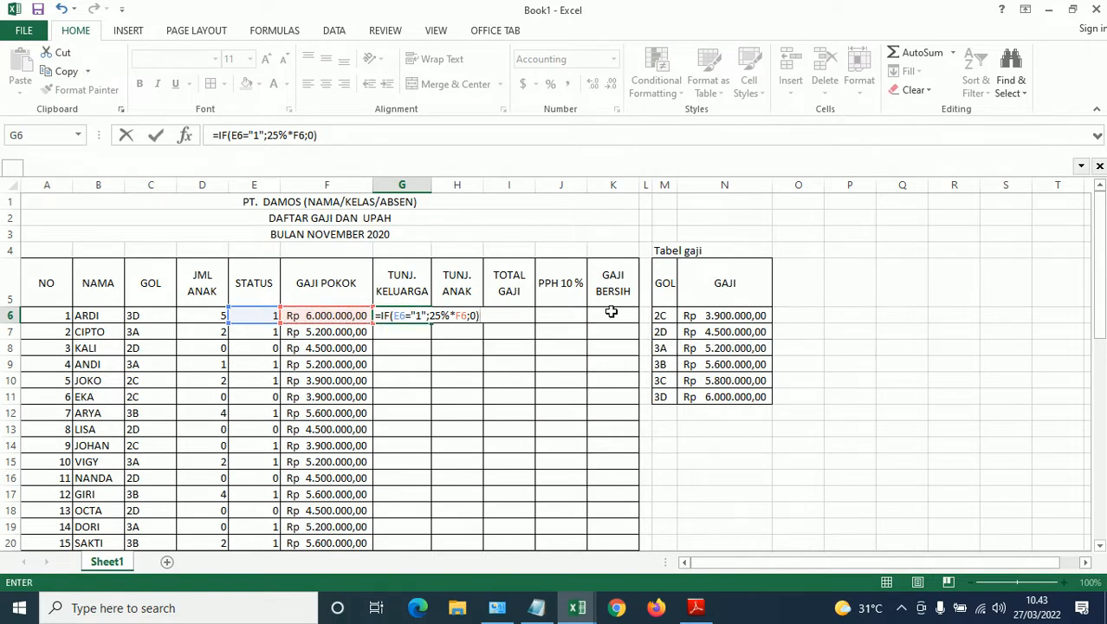
key(Return)
click(394, 318)
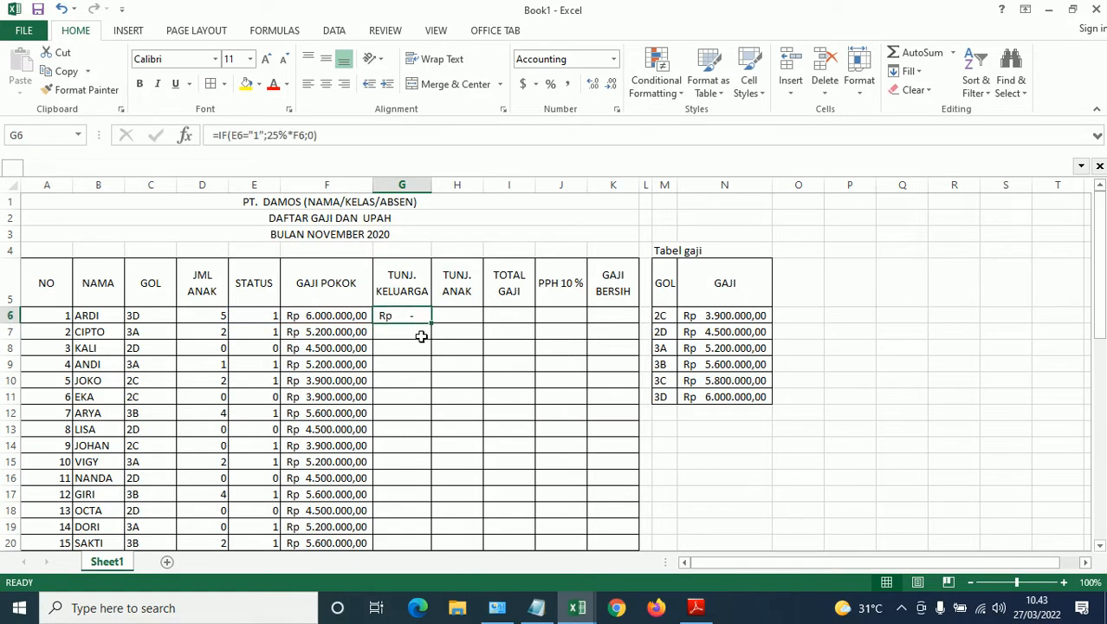
drag(432, 320, 410, 490)
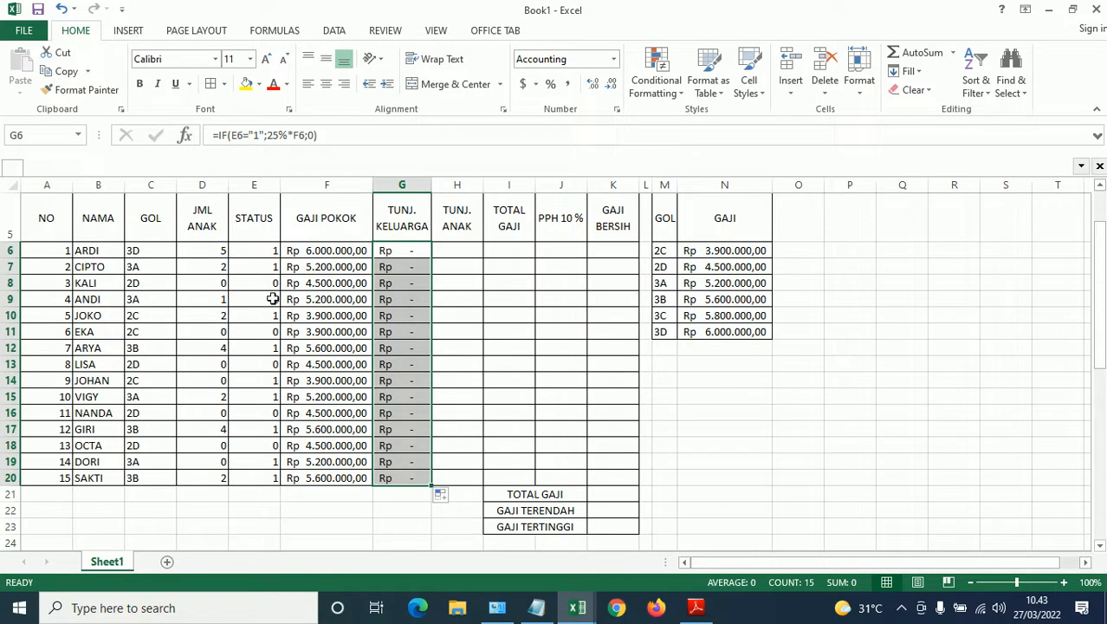
Compare the STATUS value in E6 with the quoted "1" in the G6 formula
click(255, 255)
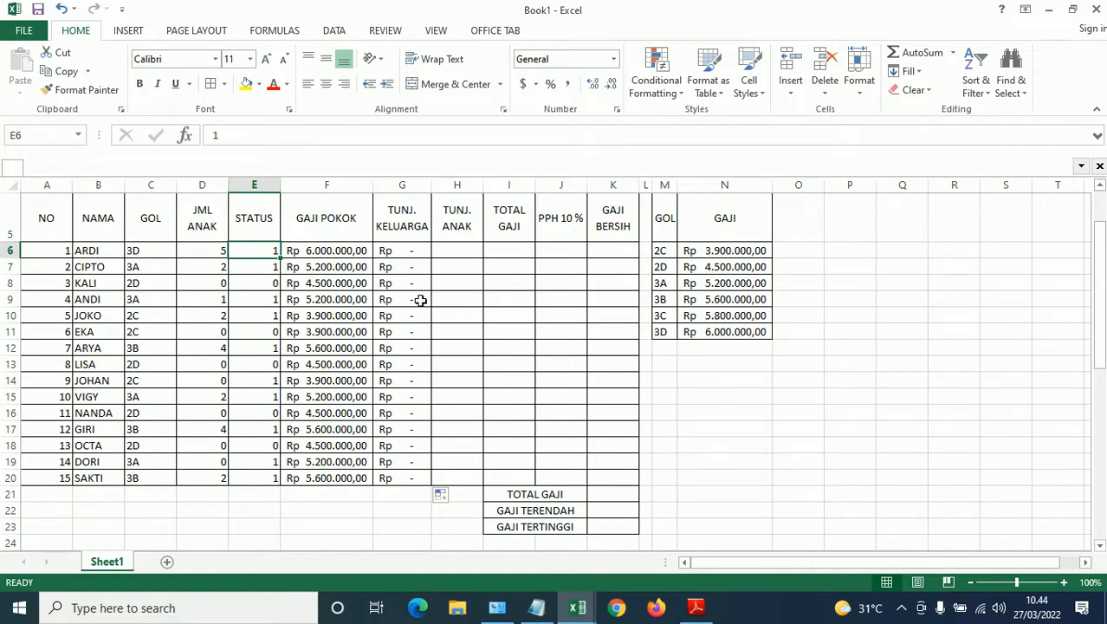
scroll(420, 300, up, 2)
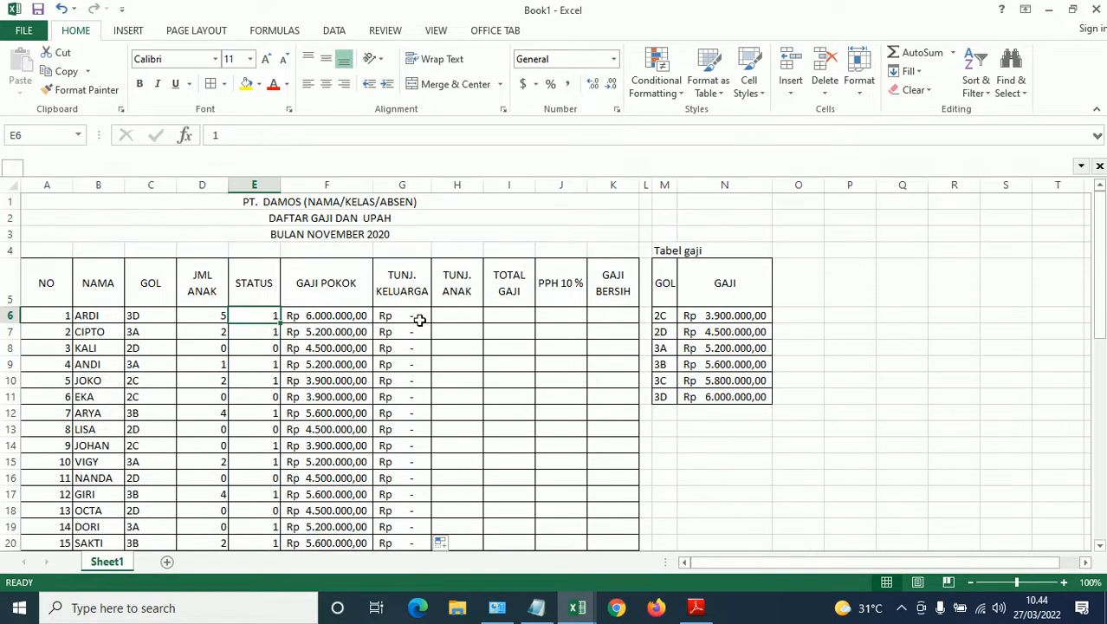
click(418, 315)
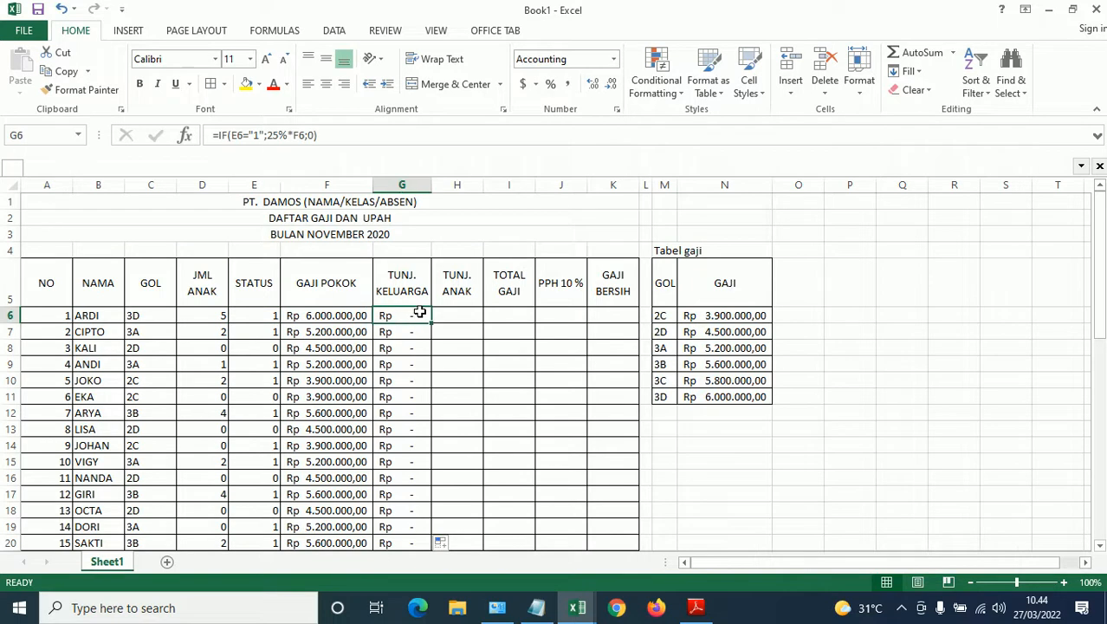
double_click(420, 313)
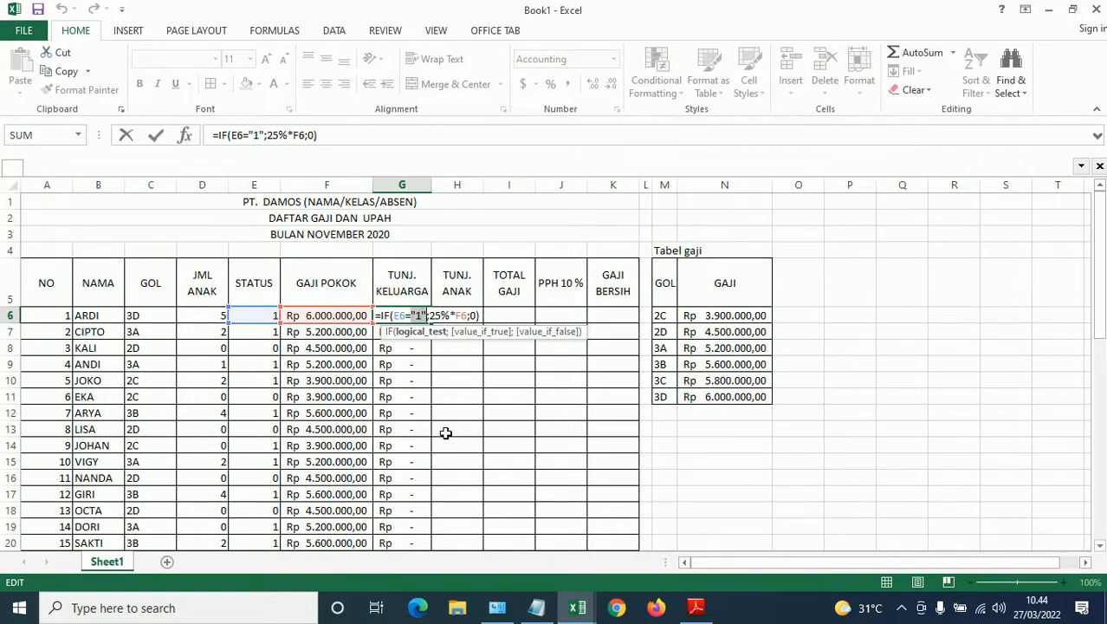
key(ctrl+Return)
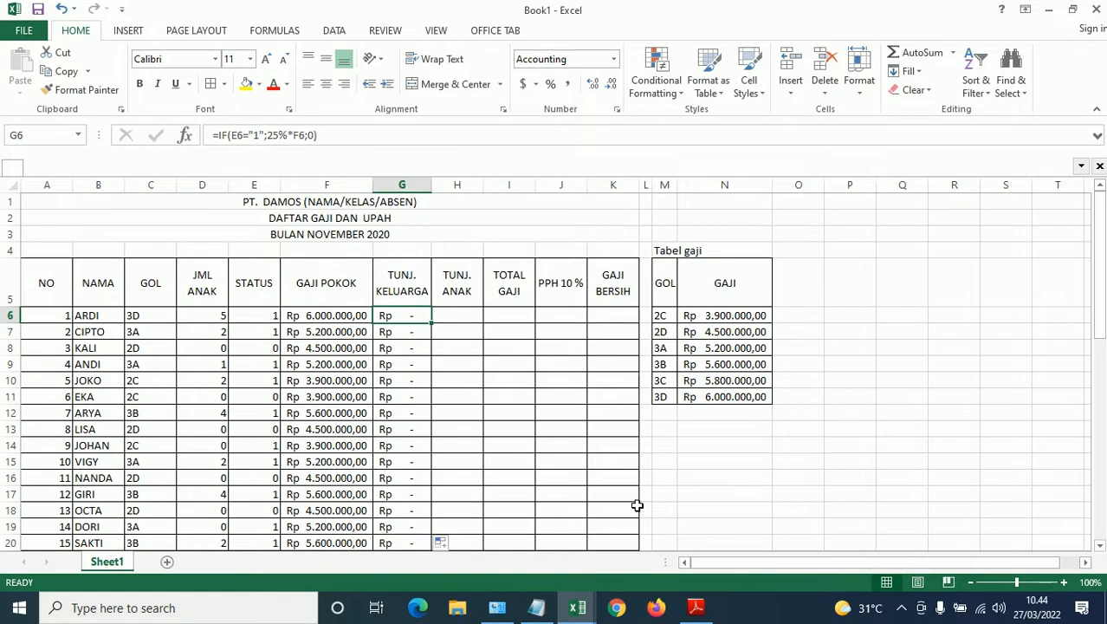
text(')
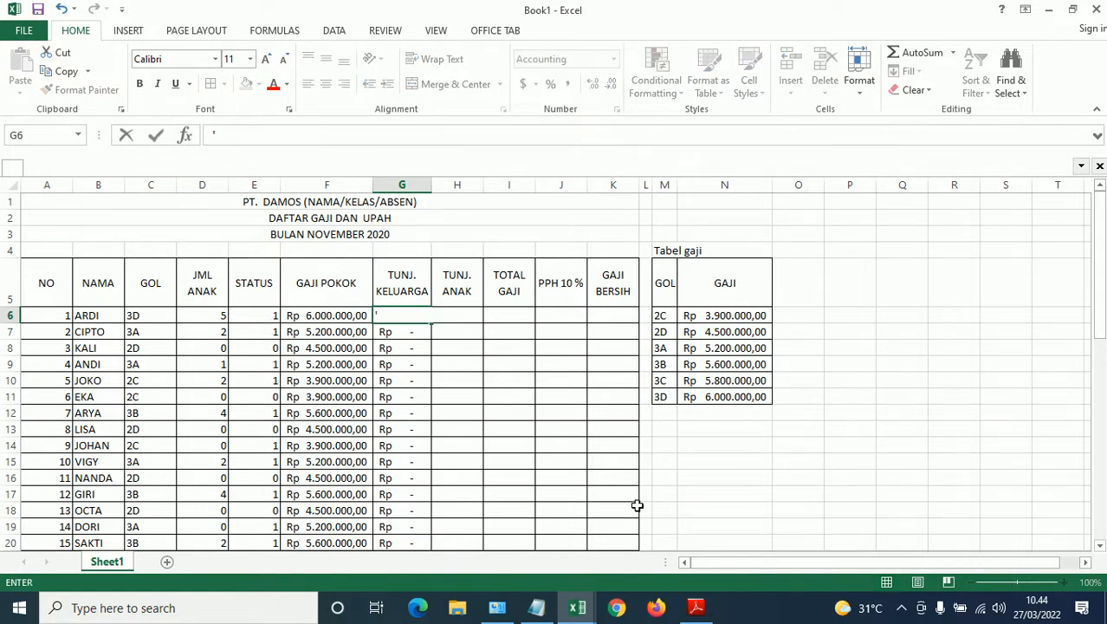
key(Escape)
click(262, 316)
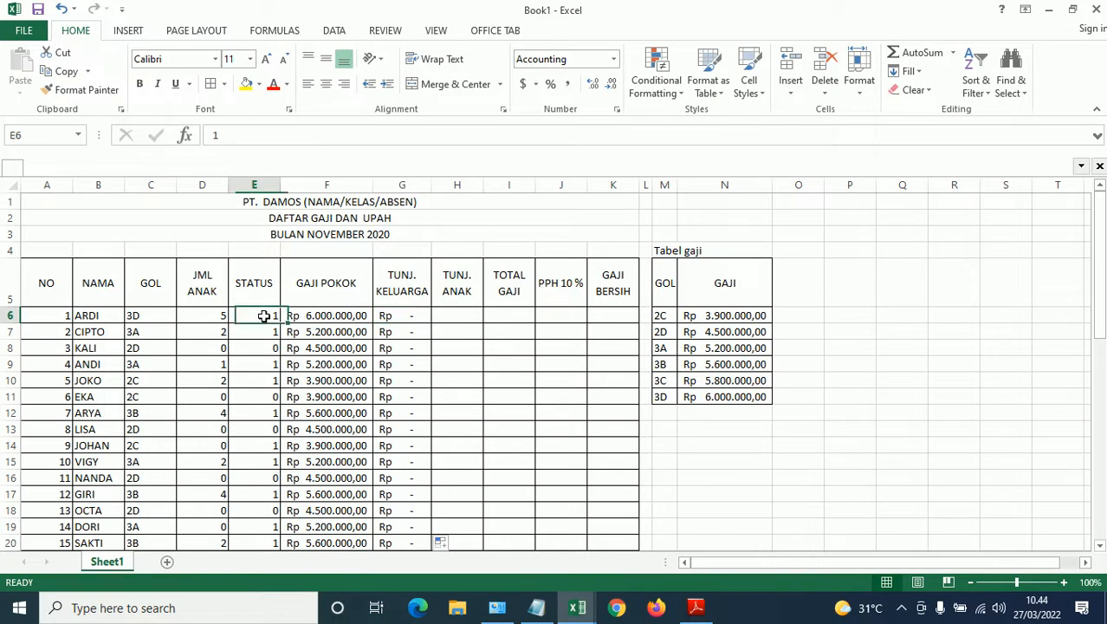
text(')
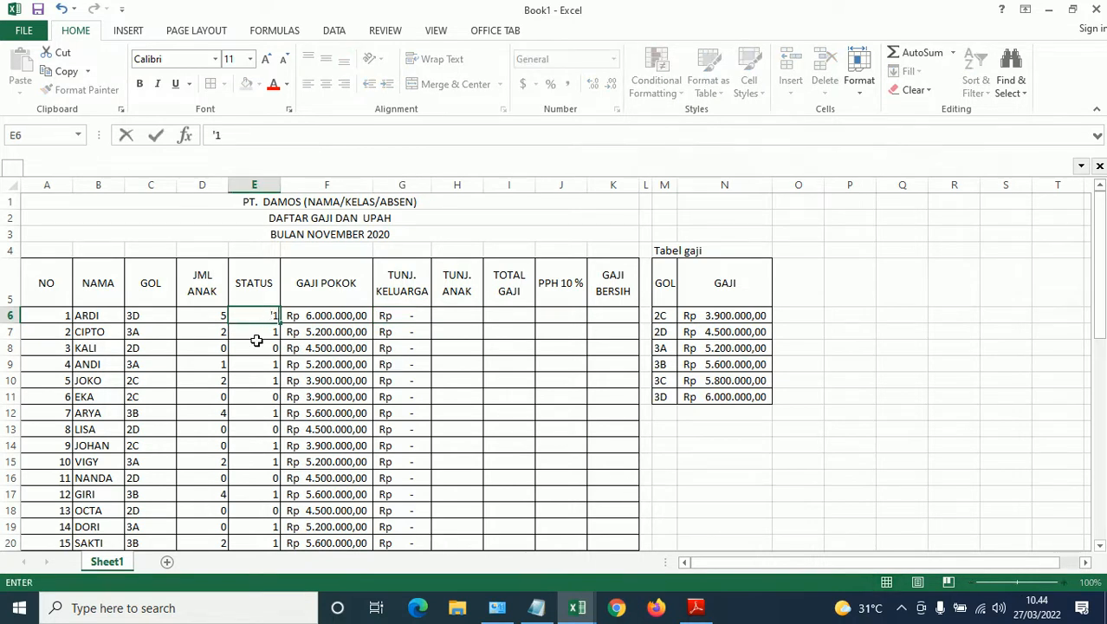
key(Escape)
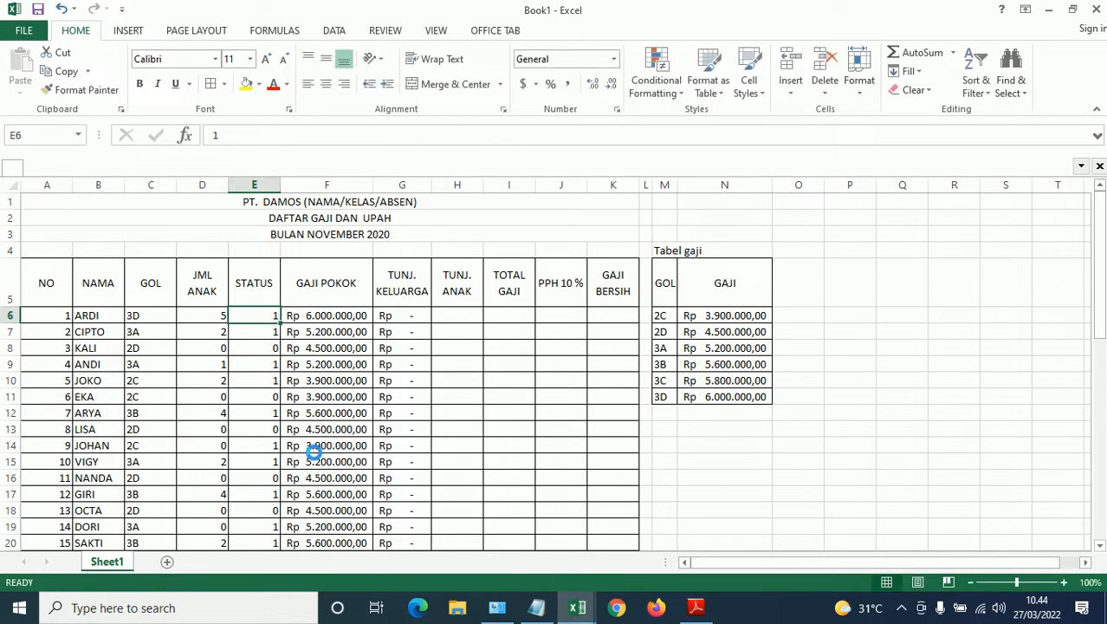
Enter the STATUS value in E6 as text with '1 and widen column G to fit the family allowance amount
scroll(319, 444, up, 6)
scroll(319, 443, up, 2)
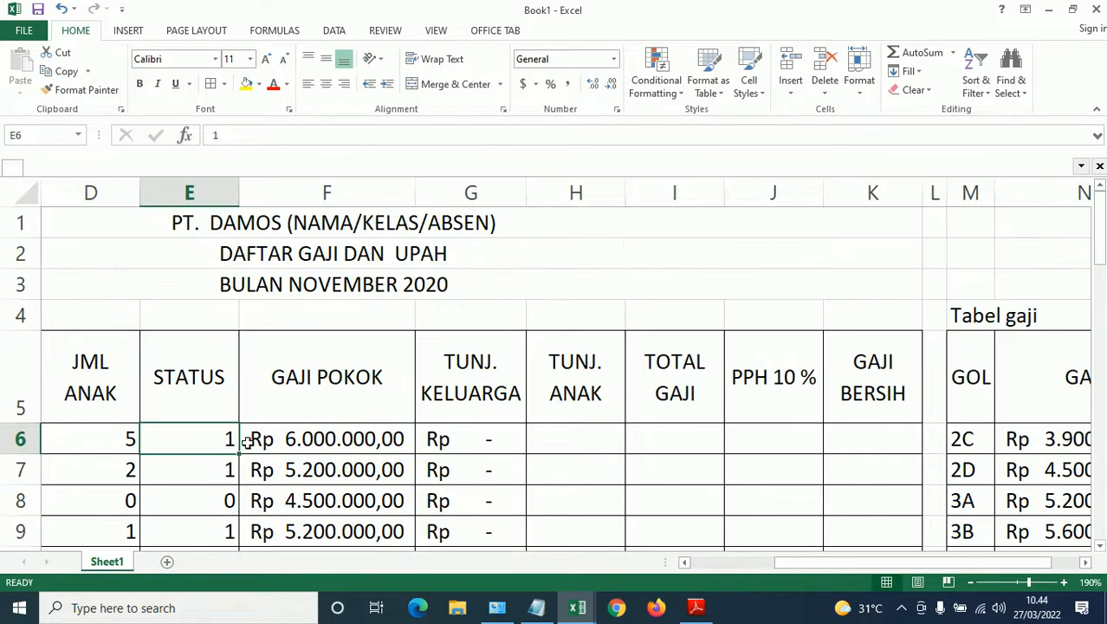
text('1)
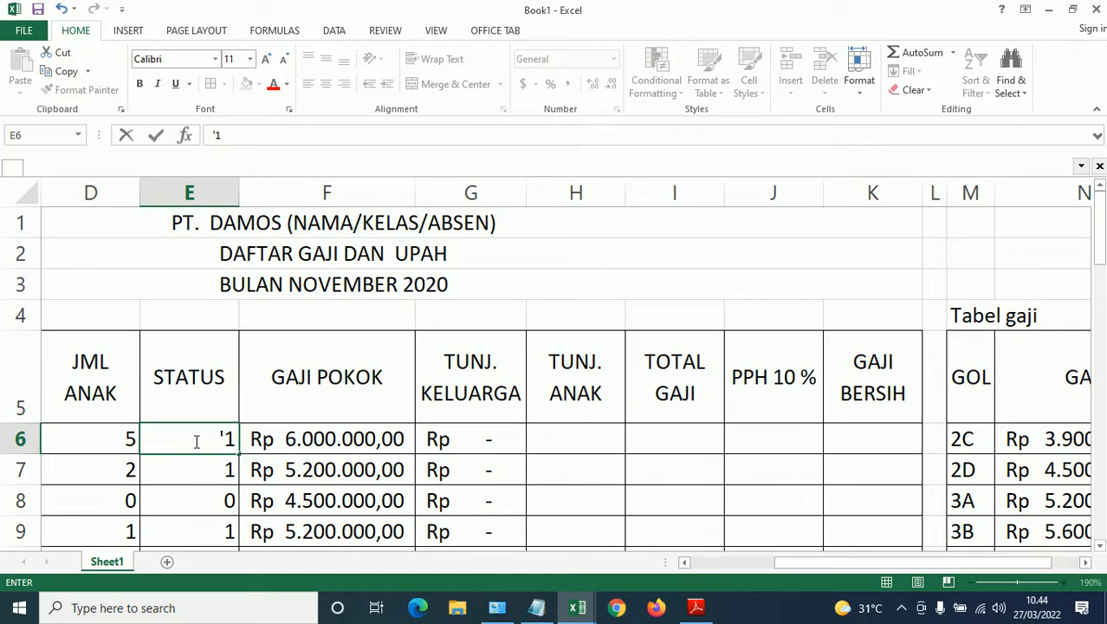
key(Return)
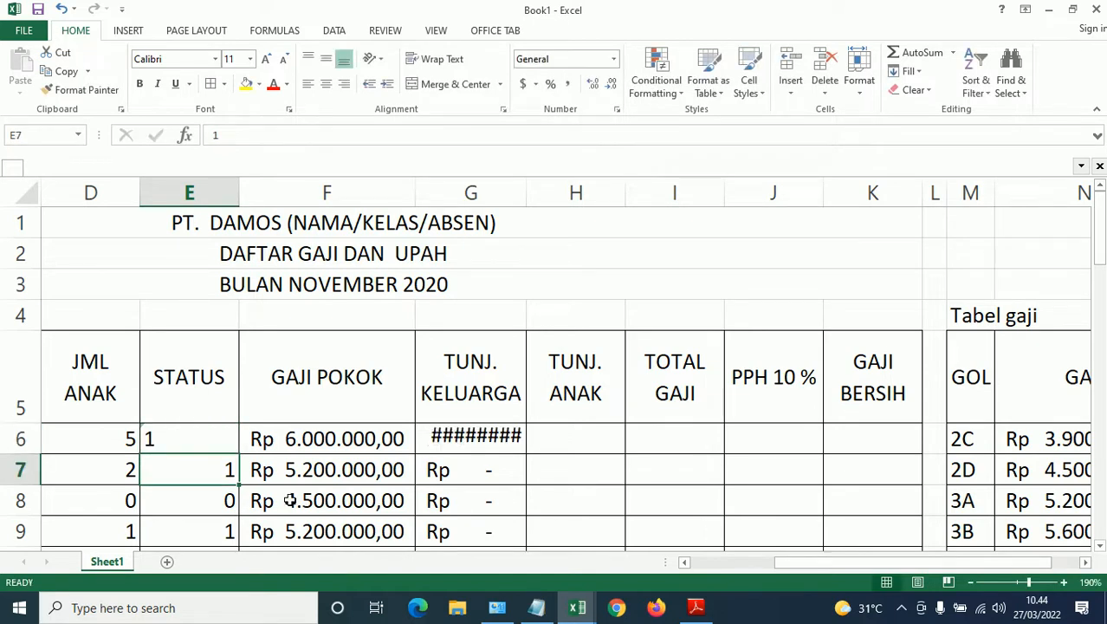
drag(522, 191, 610, 201)
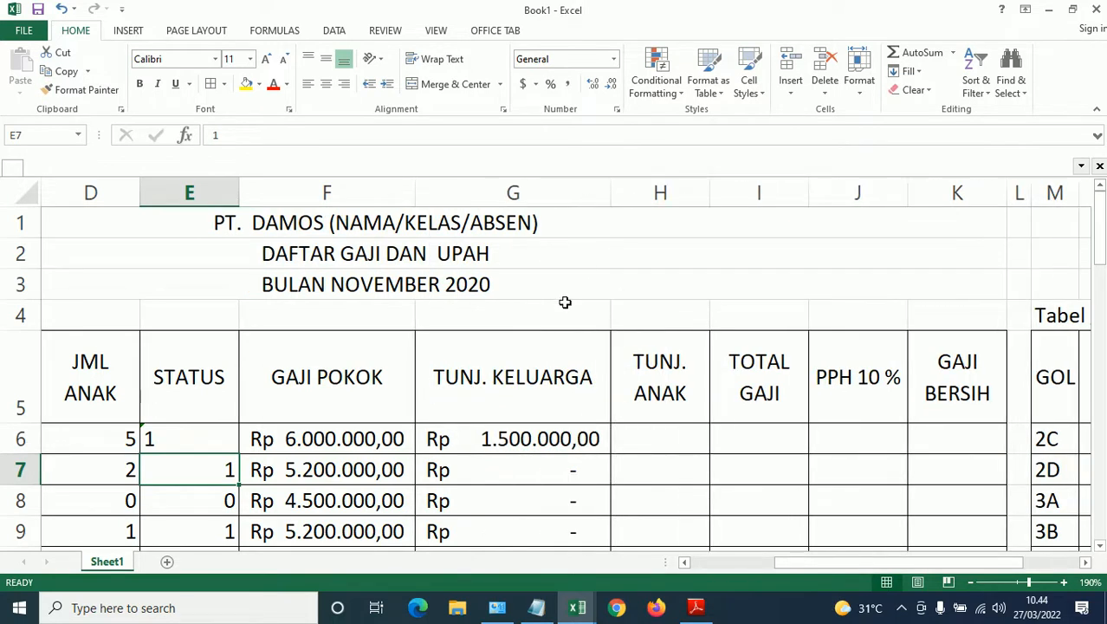
Examine the "1" test in the G6 formula against the STATUS entries in E6 and E7
click(508, 437)
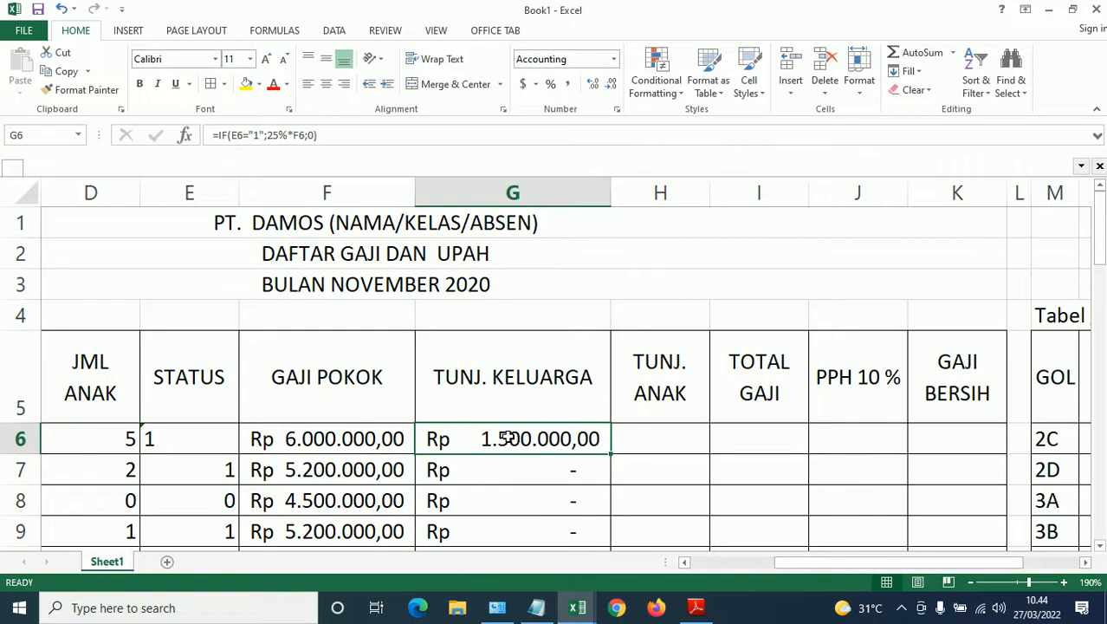
double_click(508, 437)
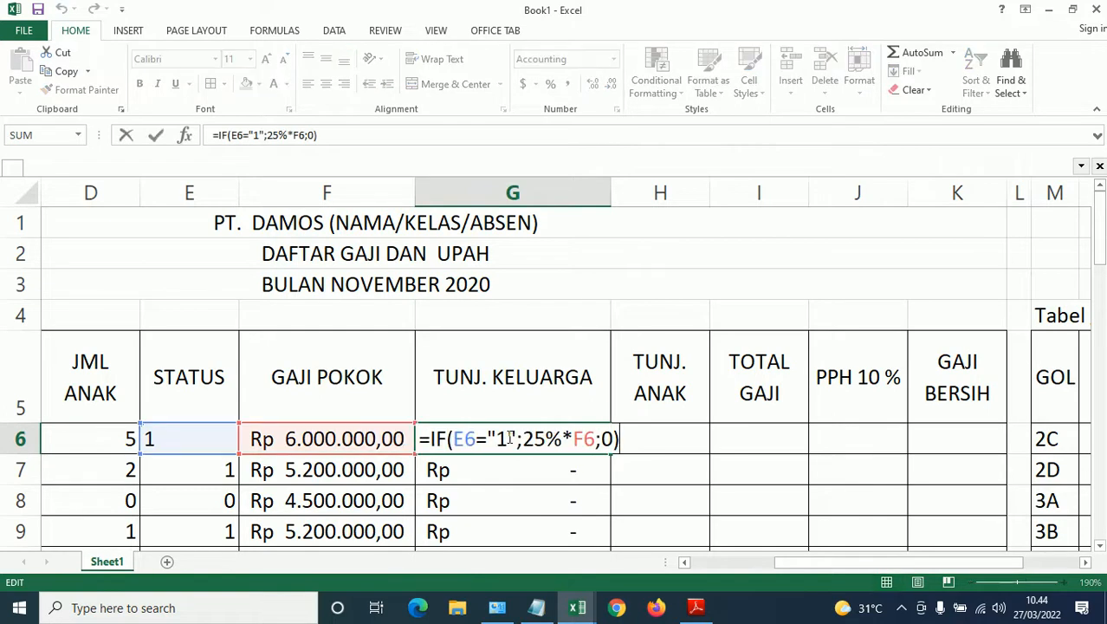
click(192, 439)
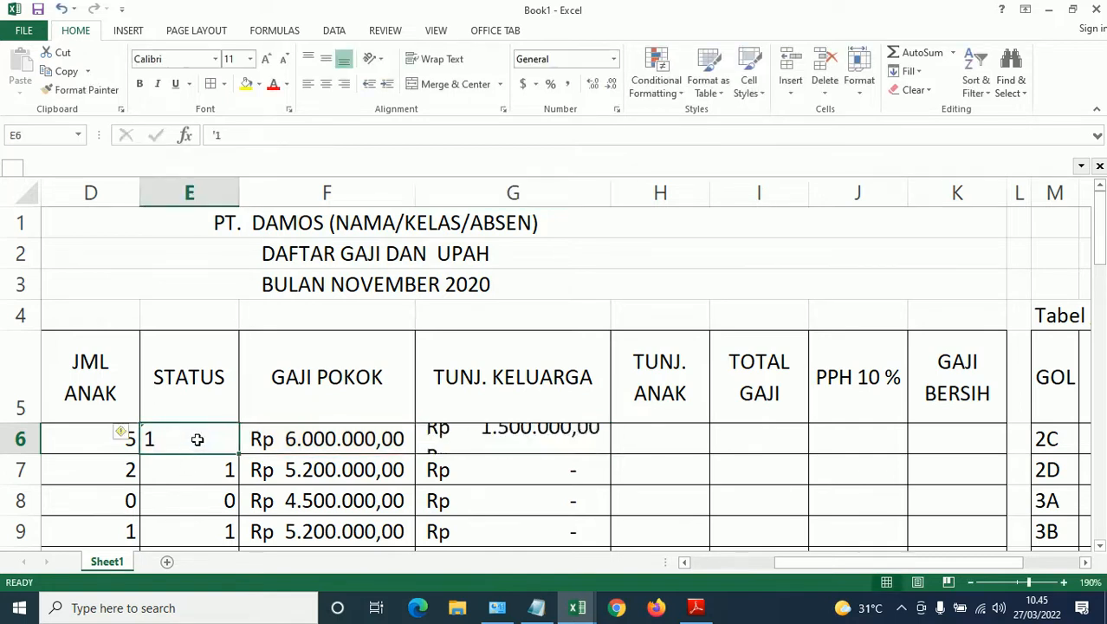
click(183, 466)
Try to turn the text entry in E6 back into a number by removing its leading apostrophe
click(188, 437)
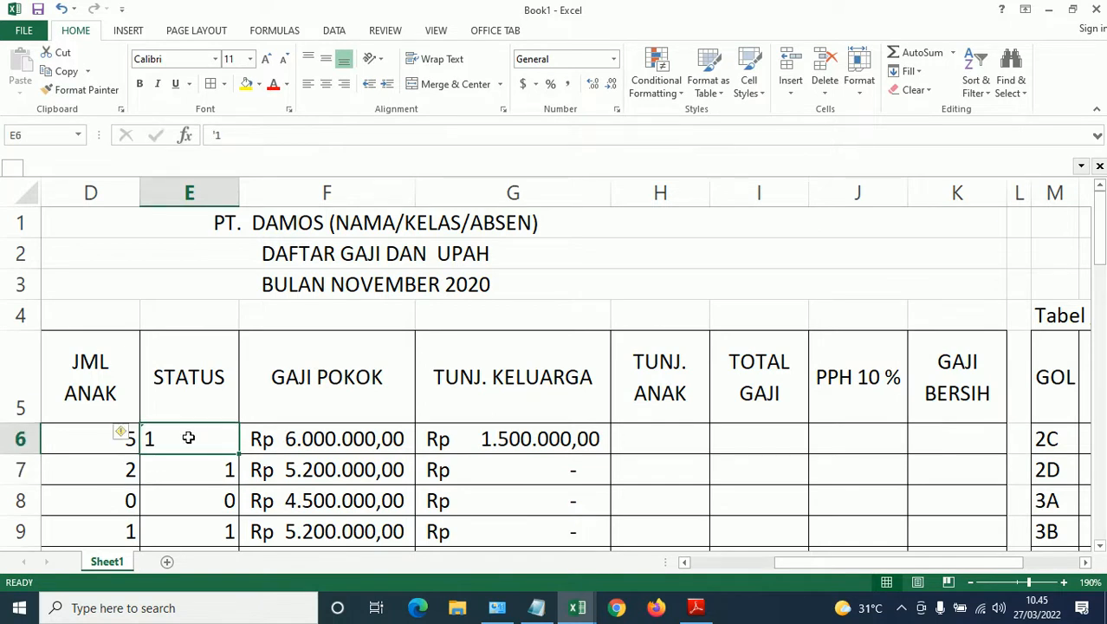
double_click(188, 437)
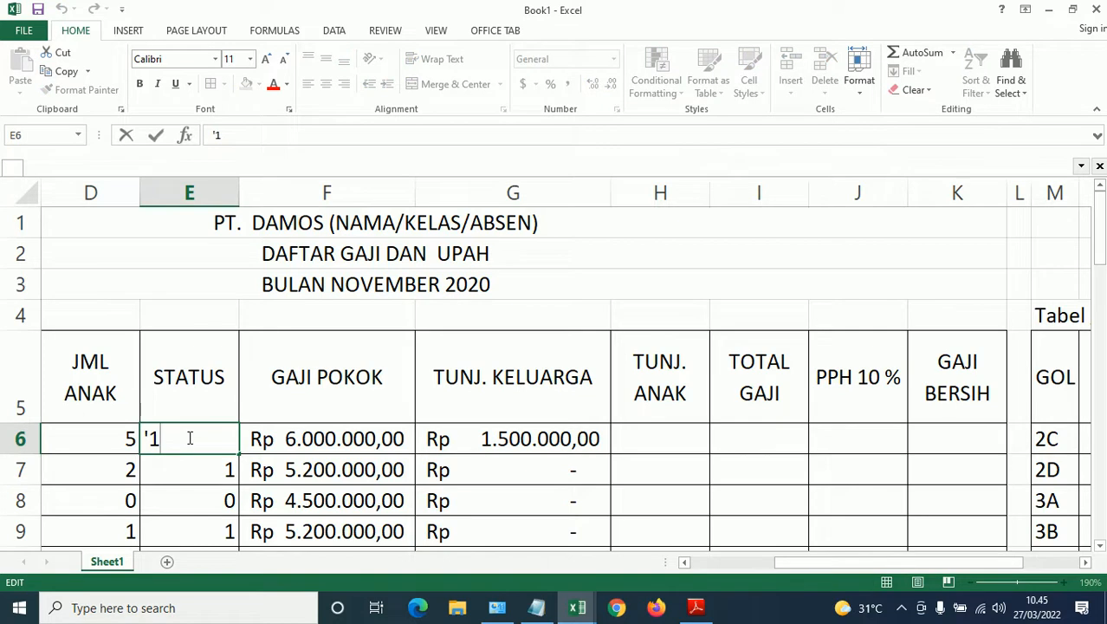
key(Home)
key(Delete)
key(Return)
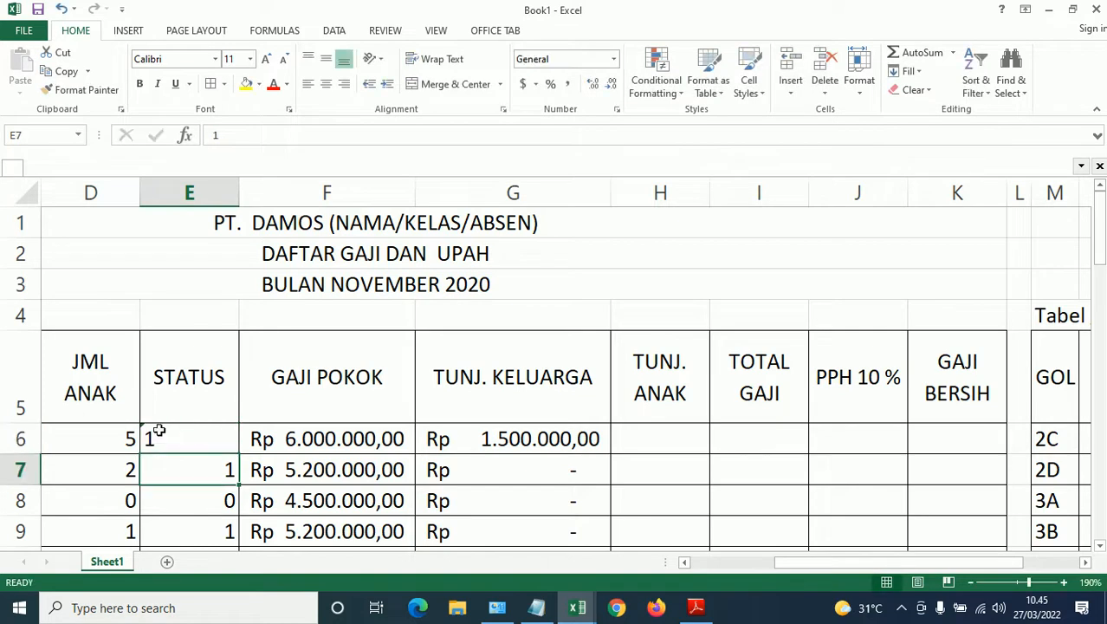
Review the IF formula in G6 and the cells it references
click(446, 442)
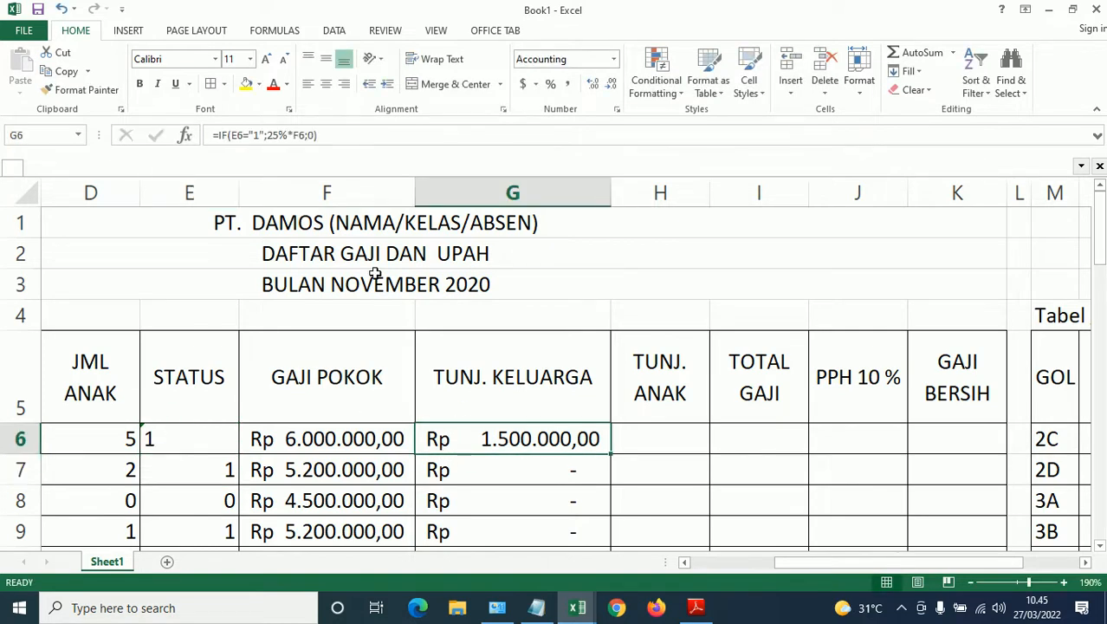
key(F2)
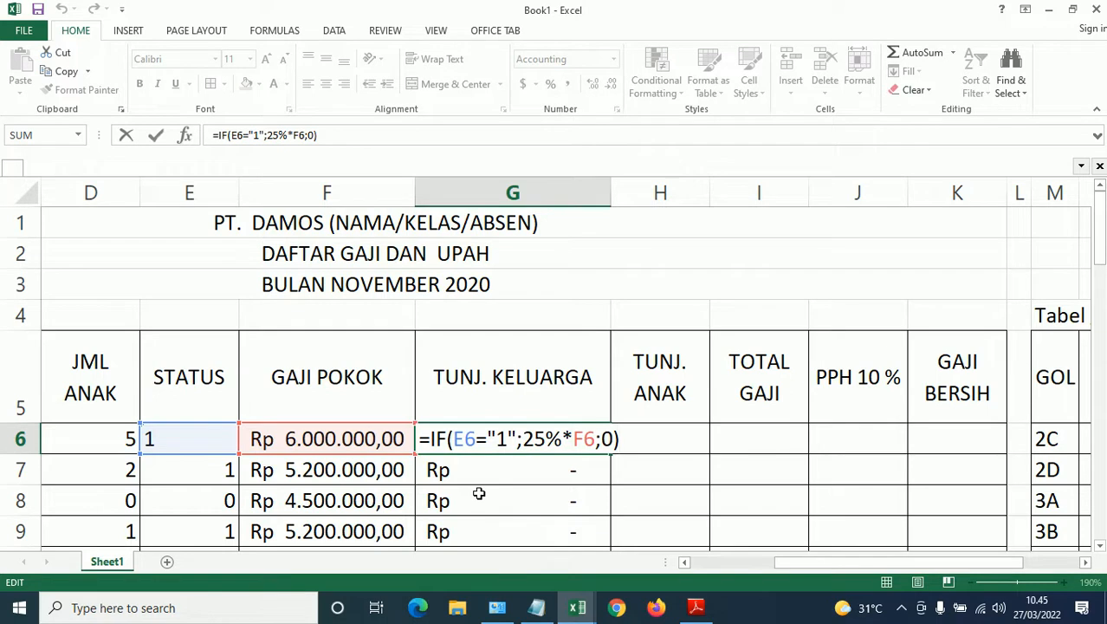
key(ctrl+Return)
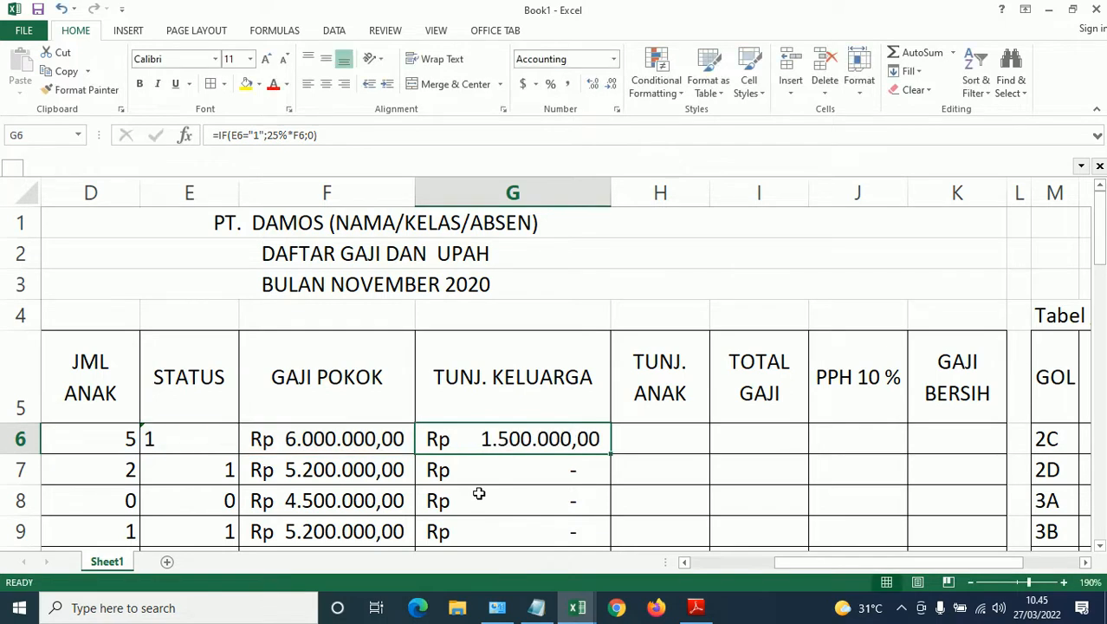
Enter the STATUS value in E6 as the plain number 1
click(214, 435)
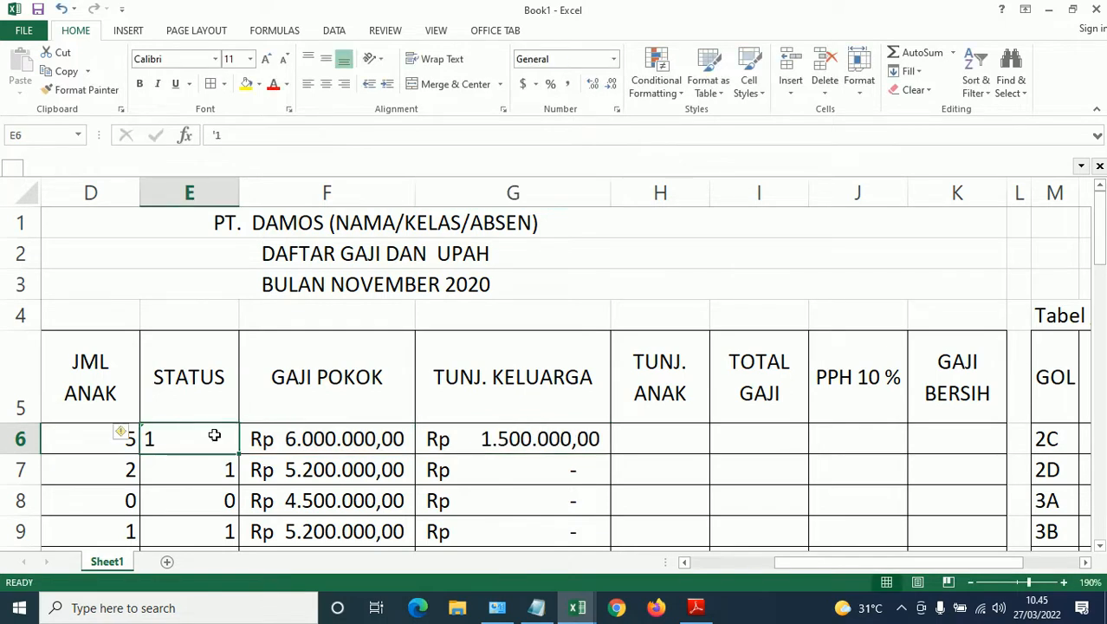
text(1)
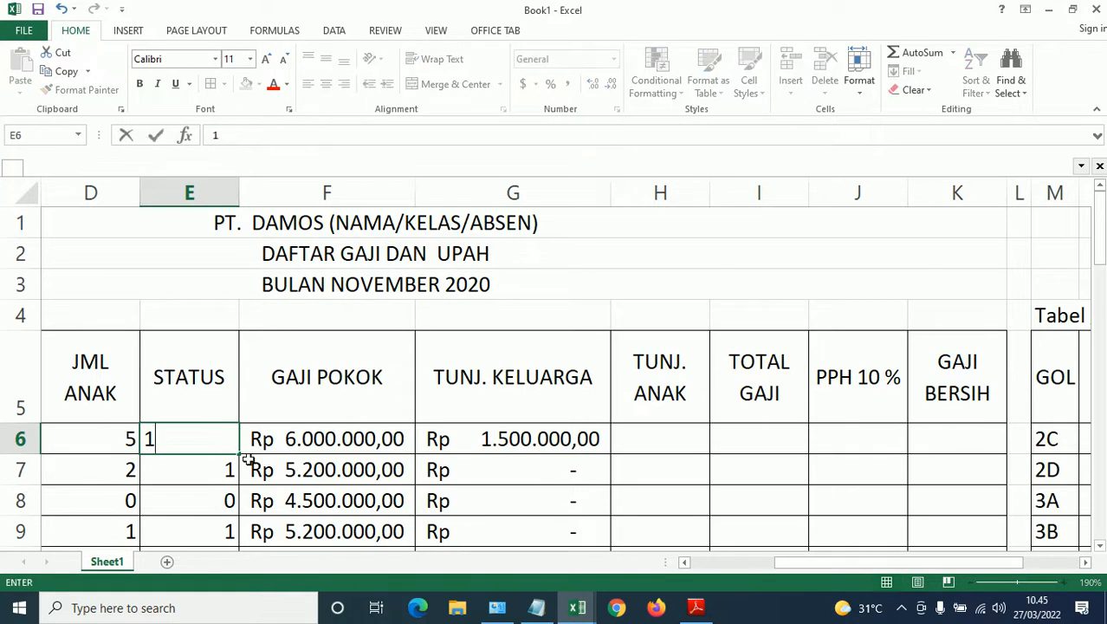
click(476, 472)
Remove the quotation marks around 1 in the G6 formula so it reads =IF(E6=1;25%*F6;0)
click(490, 437)
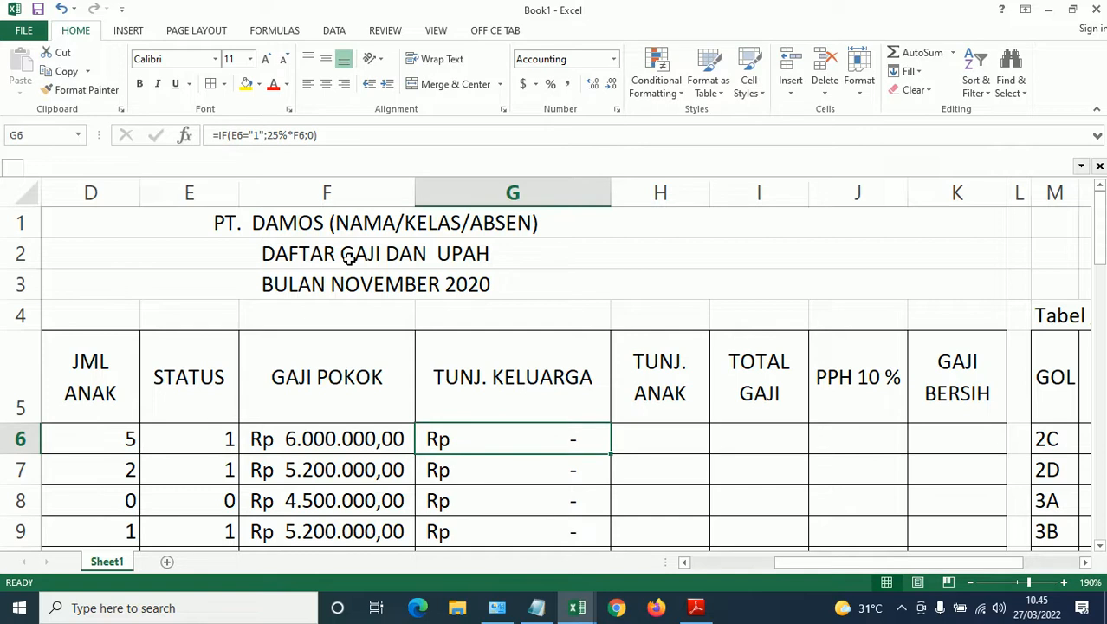
key(F2)
key(Left)
key(Left)
key(Left)
key(Left)
key(Left)
key(Left)
key(Left)
key(Left)
key(Left)
key(Left)
key(Left)
key(Left)
key(Left)
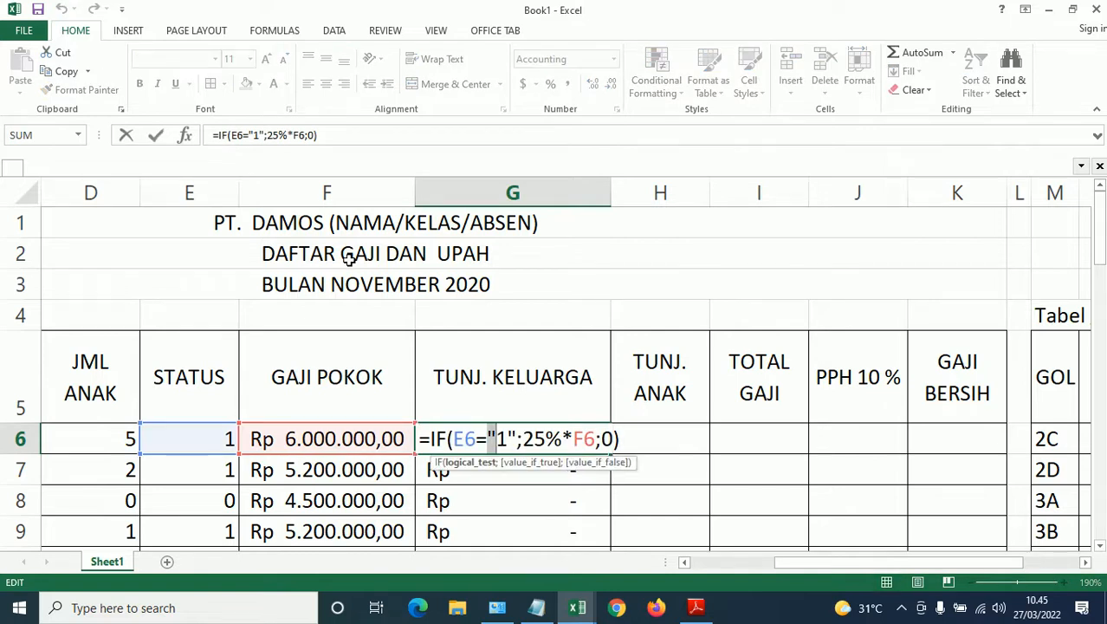
key(Delete)
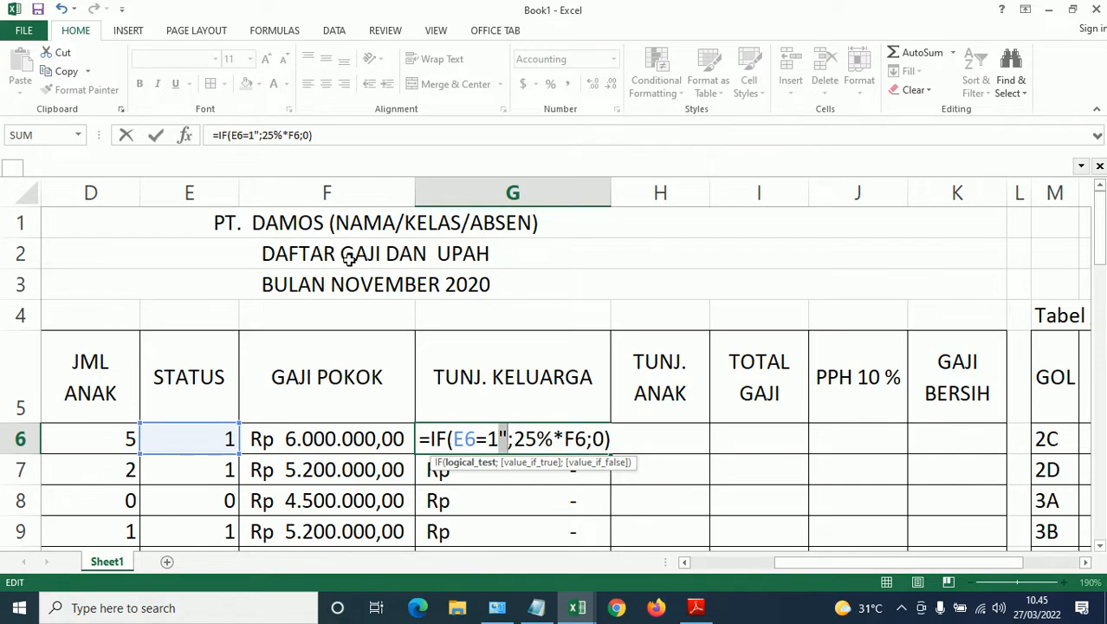
key(Delete)
key(Return)
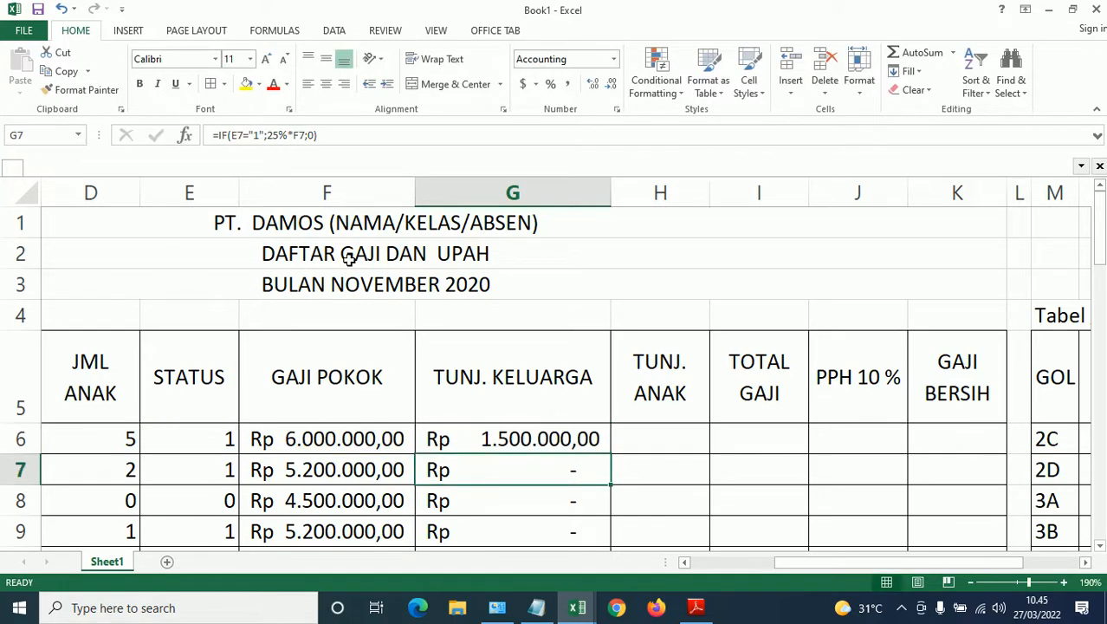
Copy the family allowance formula from G6 down through G20
click(510, 442)
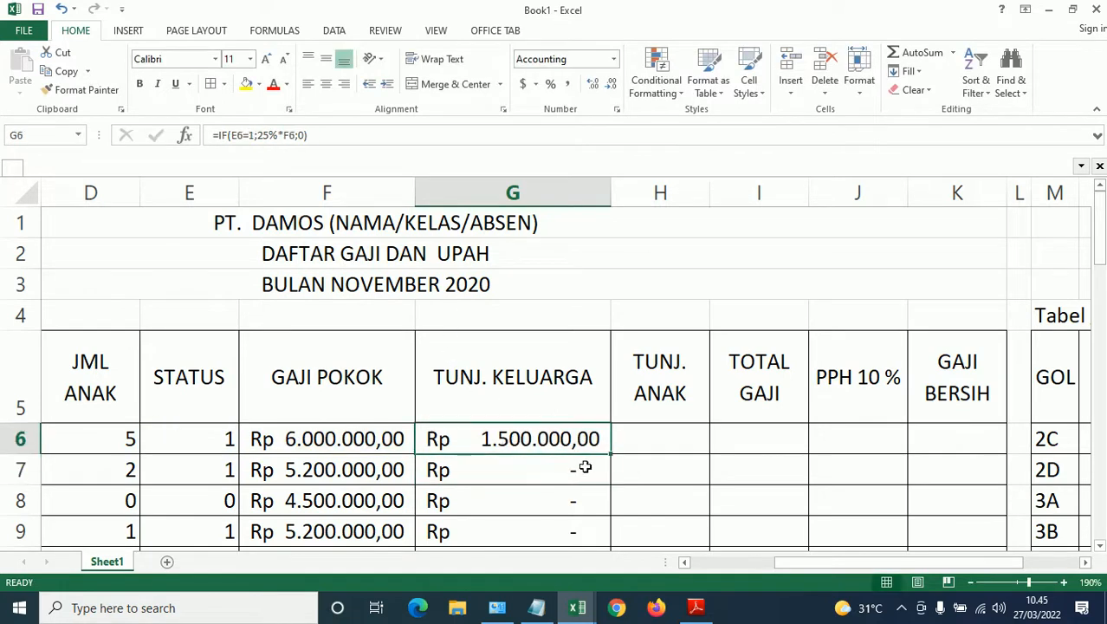
drag(611, 455, 594, 480)
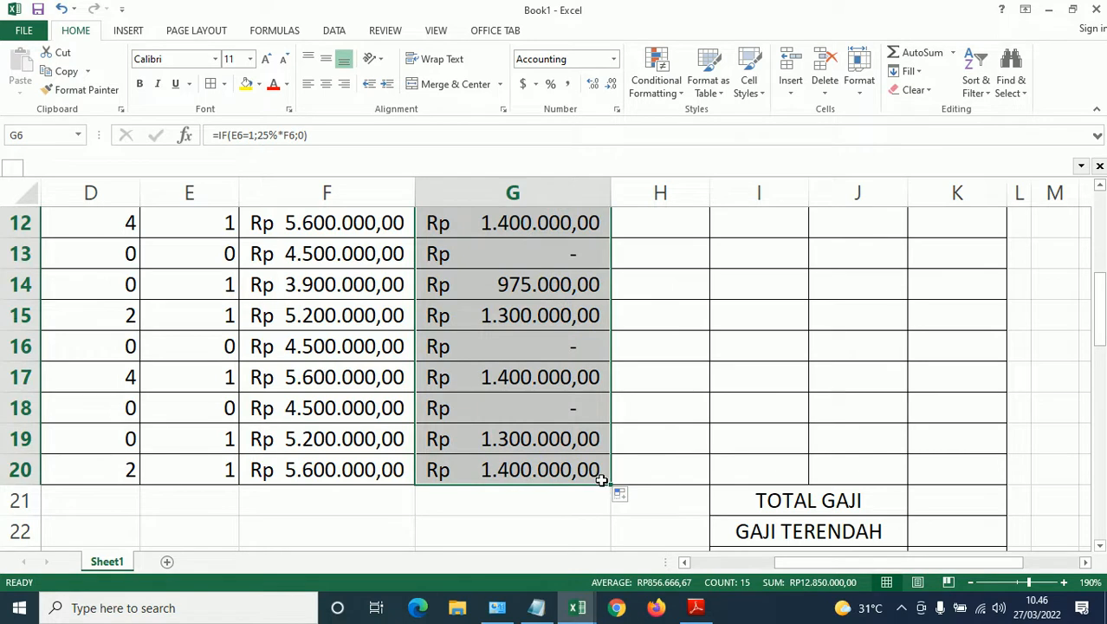
scroll(600, 472, up, 3)
scroll(597, 465, down, 1)
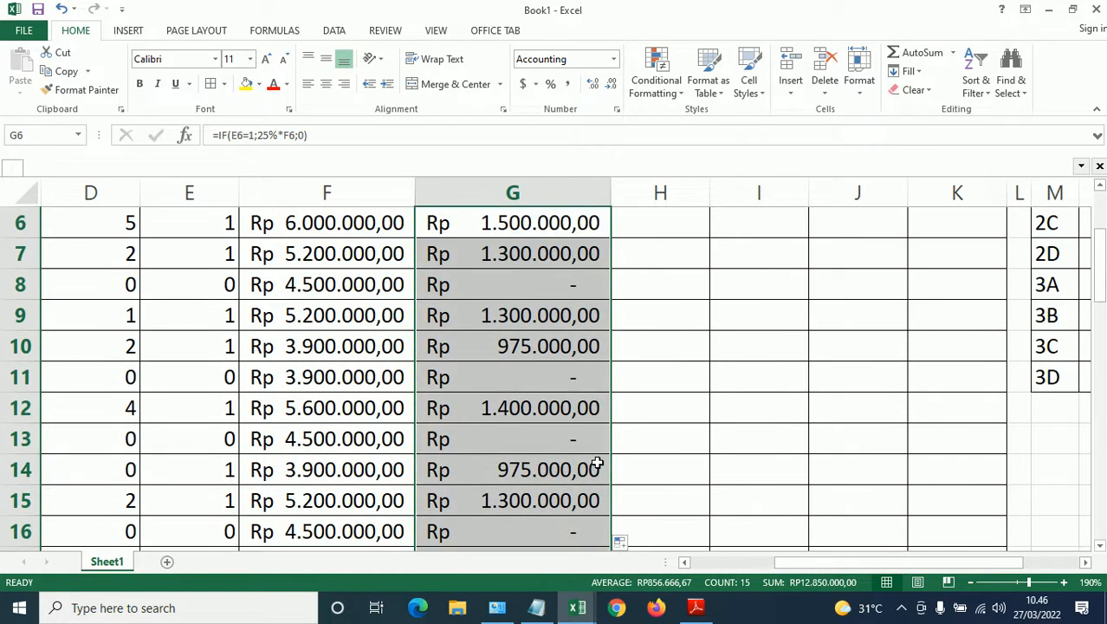
scroll(598, 466, up, 1)
click(507, 346)
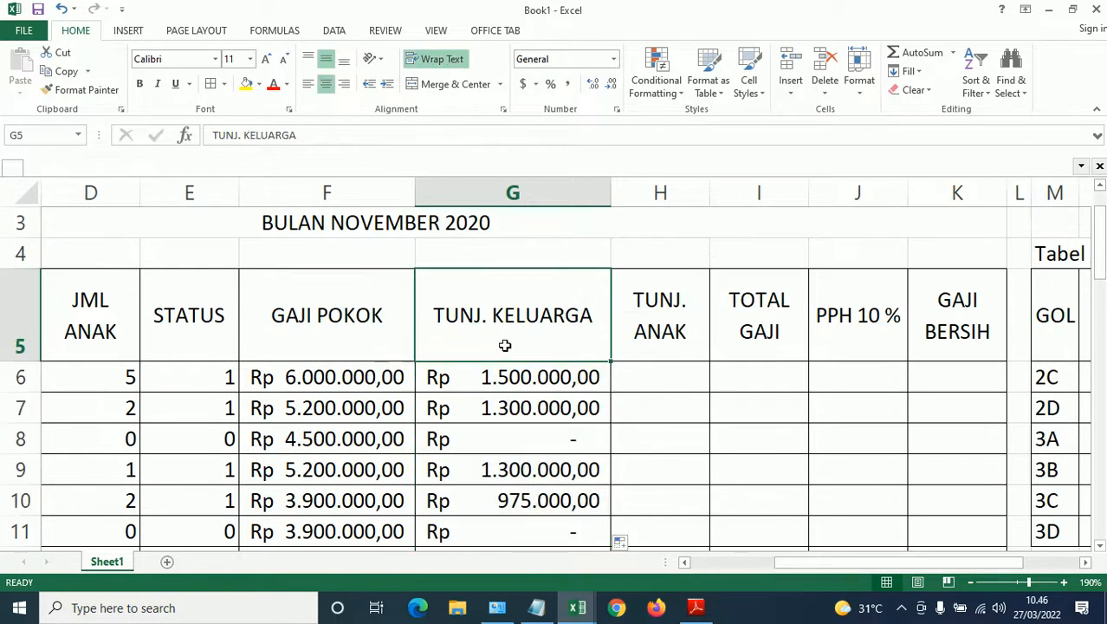
Review the GOL, JML ANAK, STATUS and TUNJ. KELUARGA columns for all employees in rows 6 to 20
drag(789, 565, 702, 565)
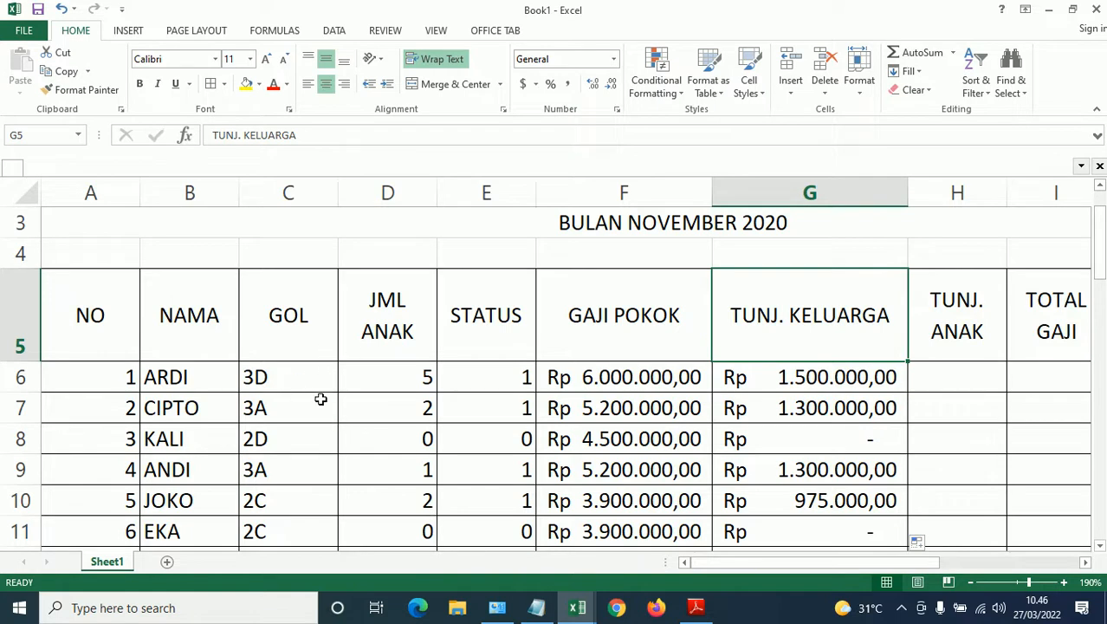
scroll(336, 397, down, 1)
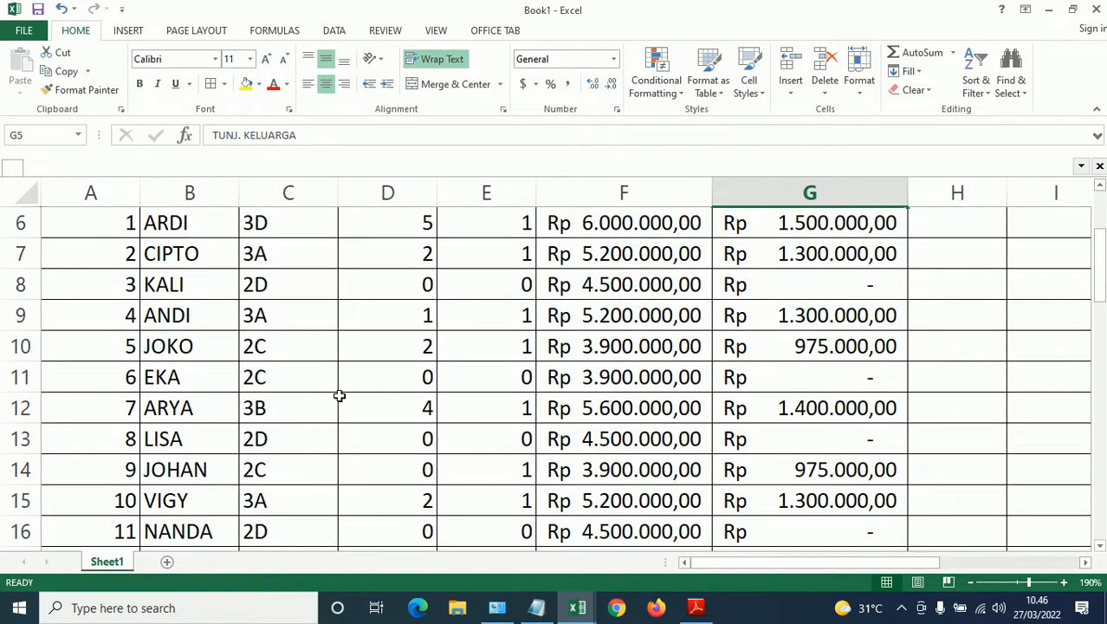
scroll(339, 395, up, 2)
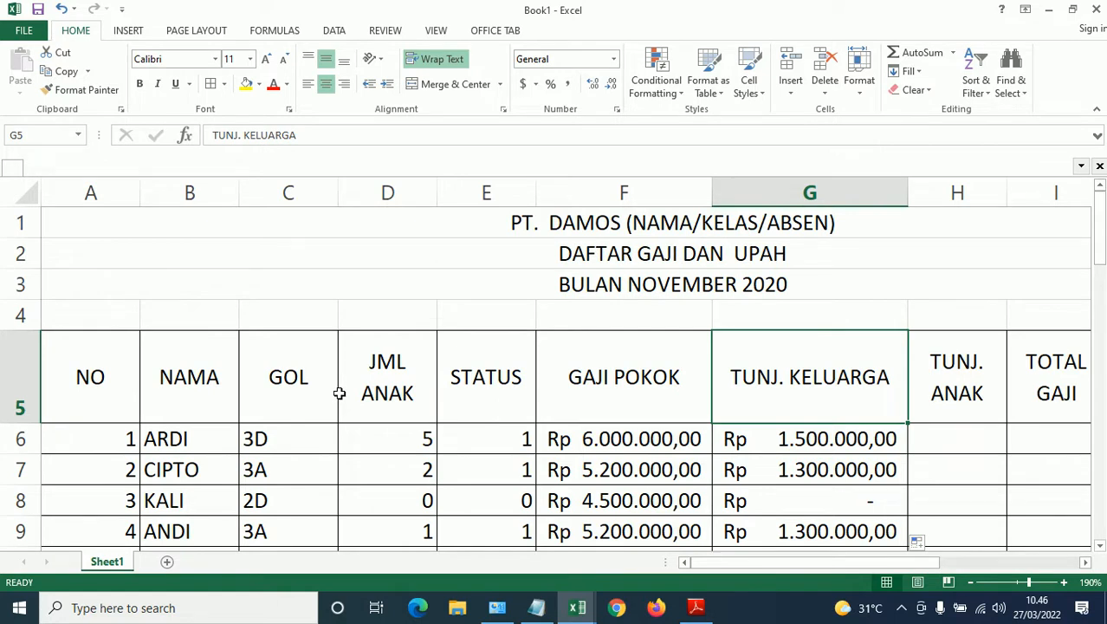
scroll(339, 397, down, 1)
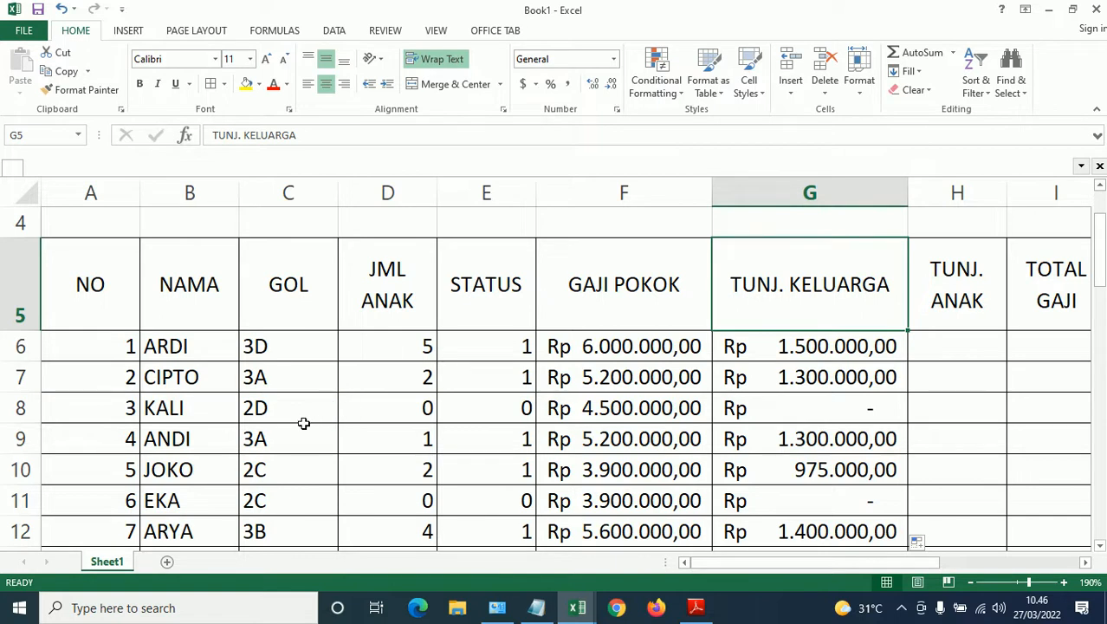
scroll(304, 423, down, 1)
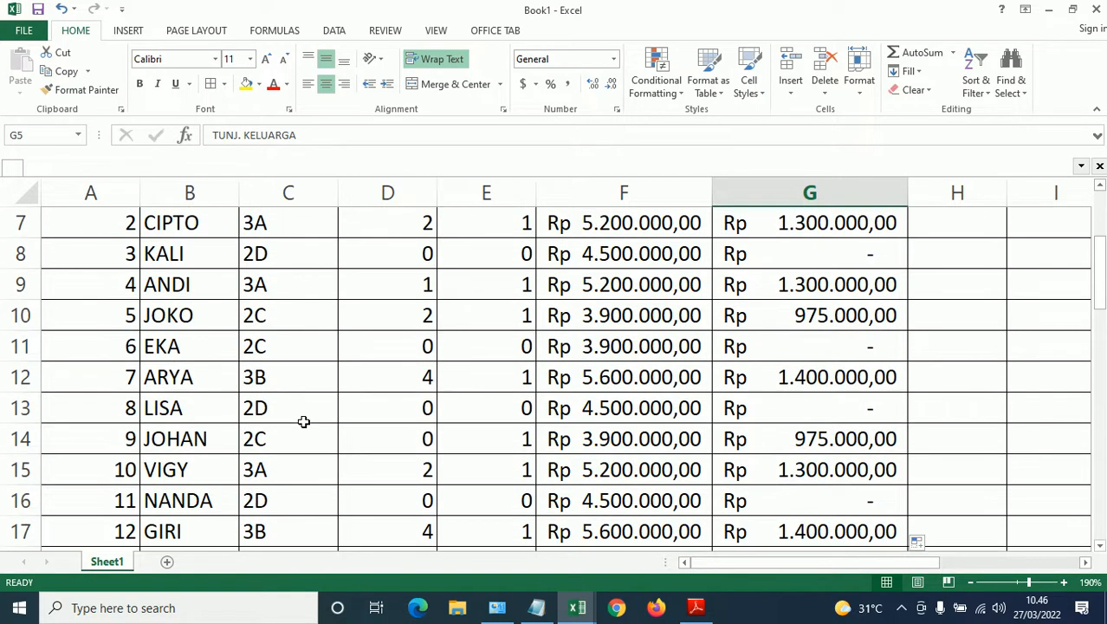
scroll(303, 425, down, 1)
scroll(305, 421, down, 1)
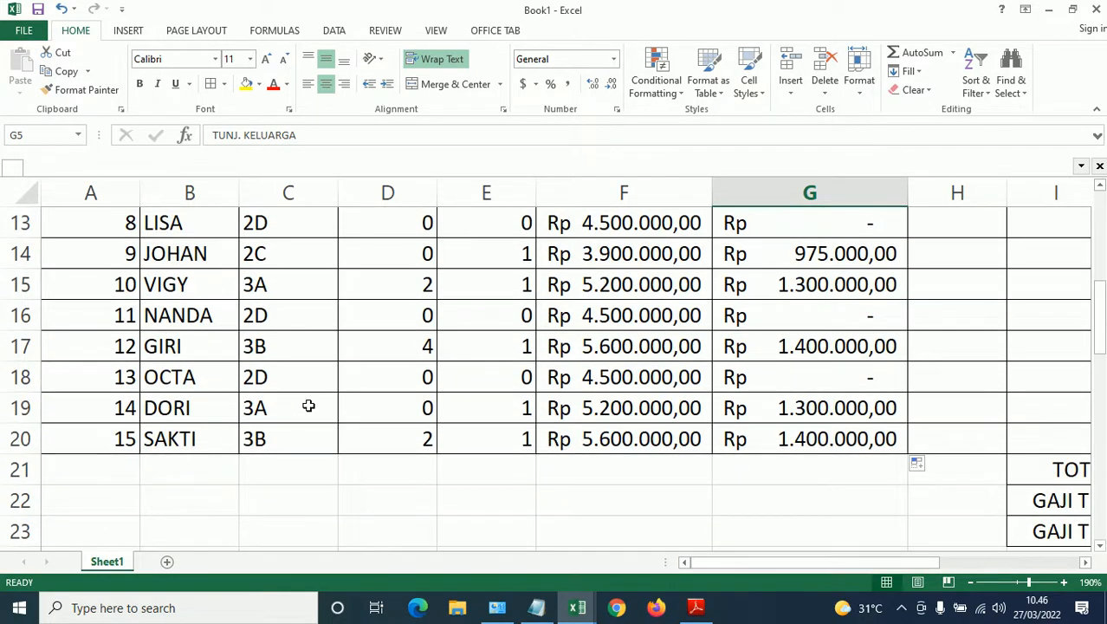
scroll(308, 406, up, 3)
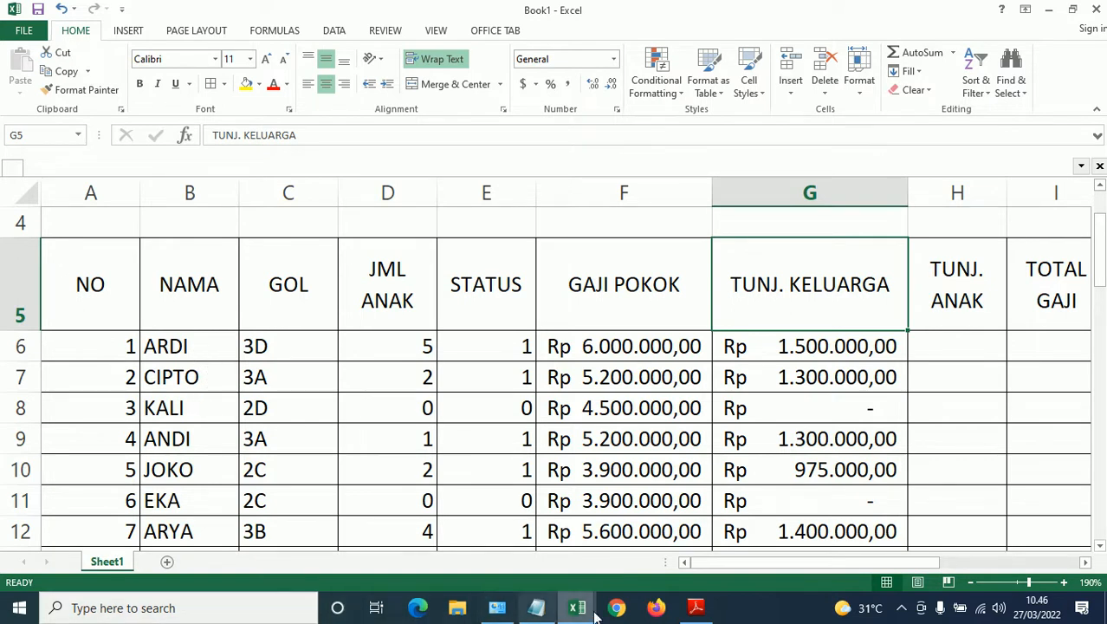
Switch to the question PDF in Adobe Reader and show the "ketentuan gaji" Notepad notes beside its TUNJANGAN ANAK rules
click(694, 610)
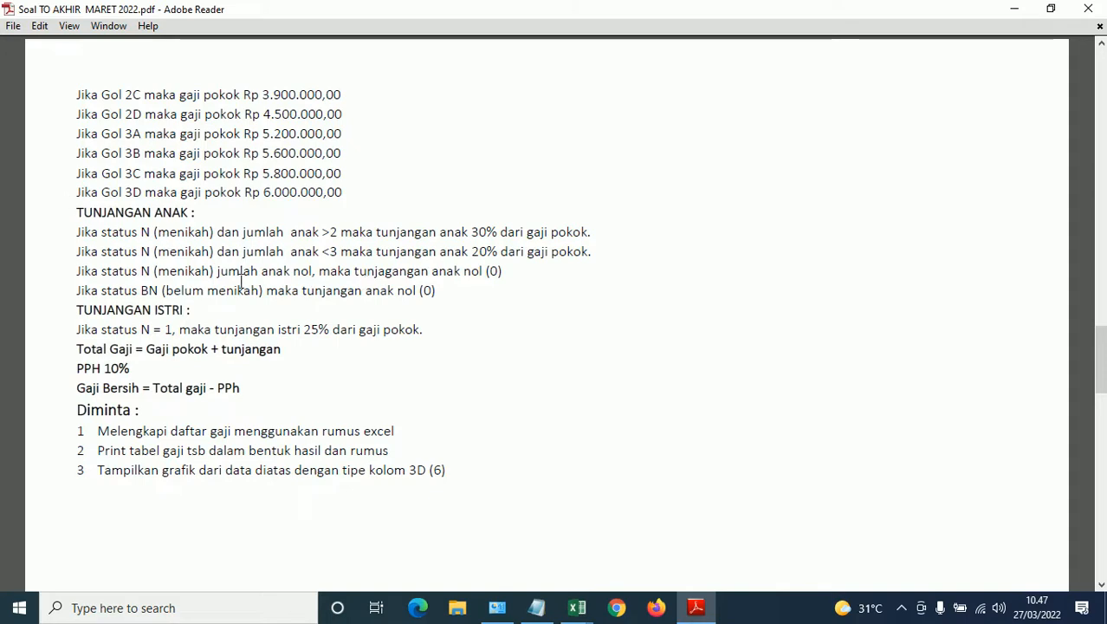
click(540, 611)
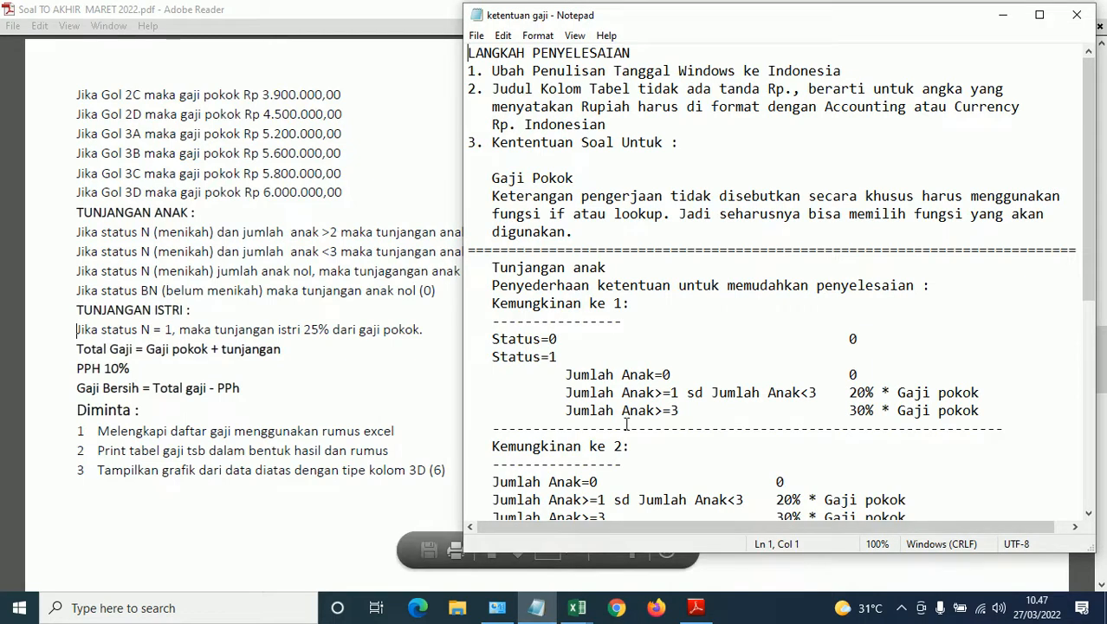
scroll(637, 380, down, 1)
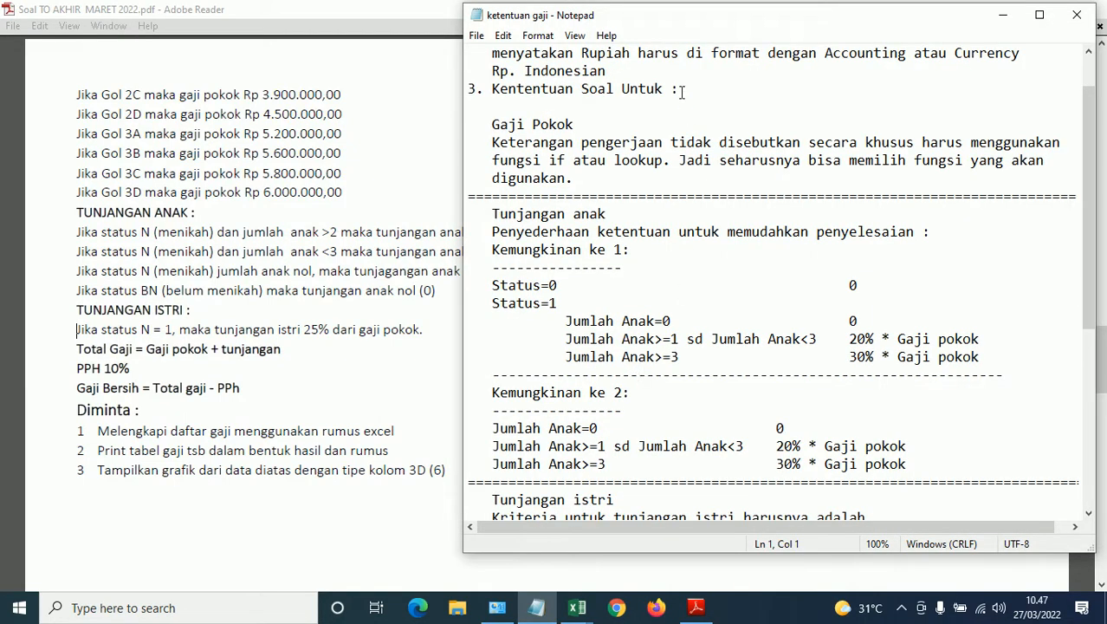
drag(665, 19, 789, 0)
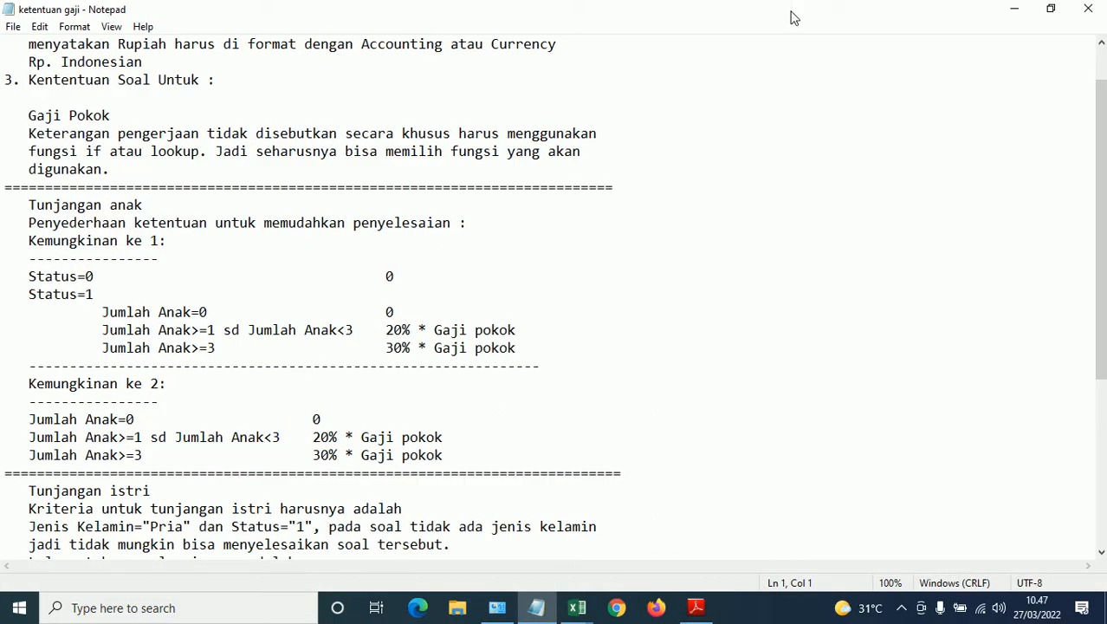
click(1051, 8)
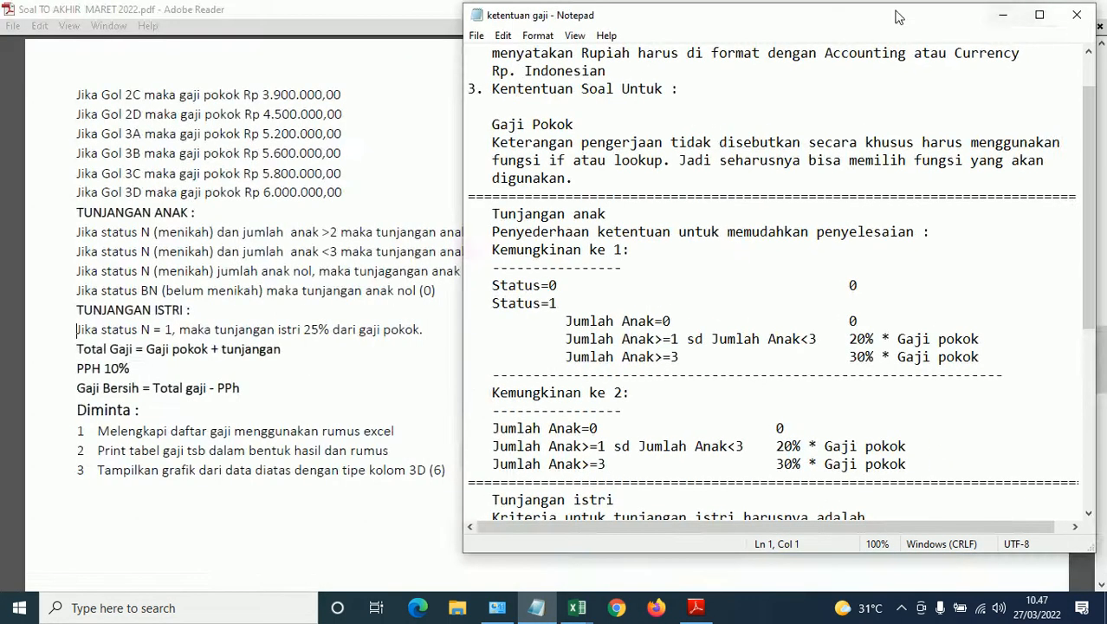
drag(871, 22, 882, 19)
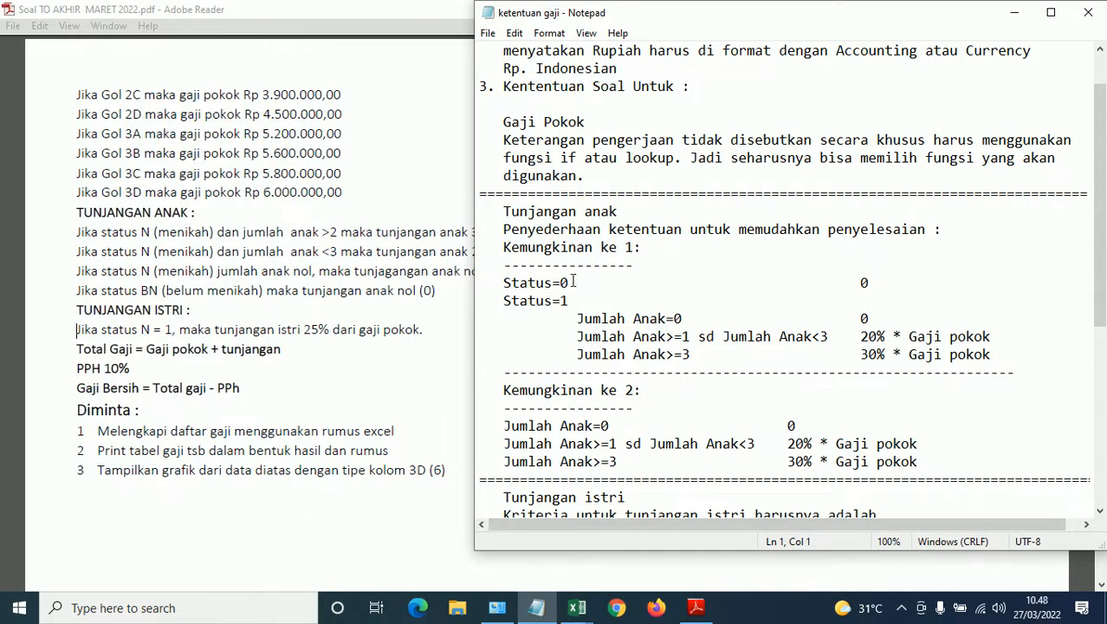
Study the Status=0 and Status=1 cases under "Kemungkinan ke 1" in the Tunjangan anak notes
click(598, 301)
drag(504, 282, 572, 301)
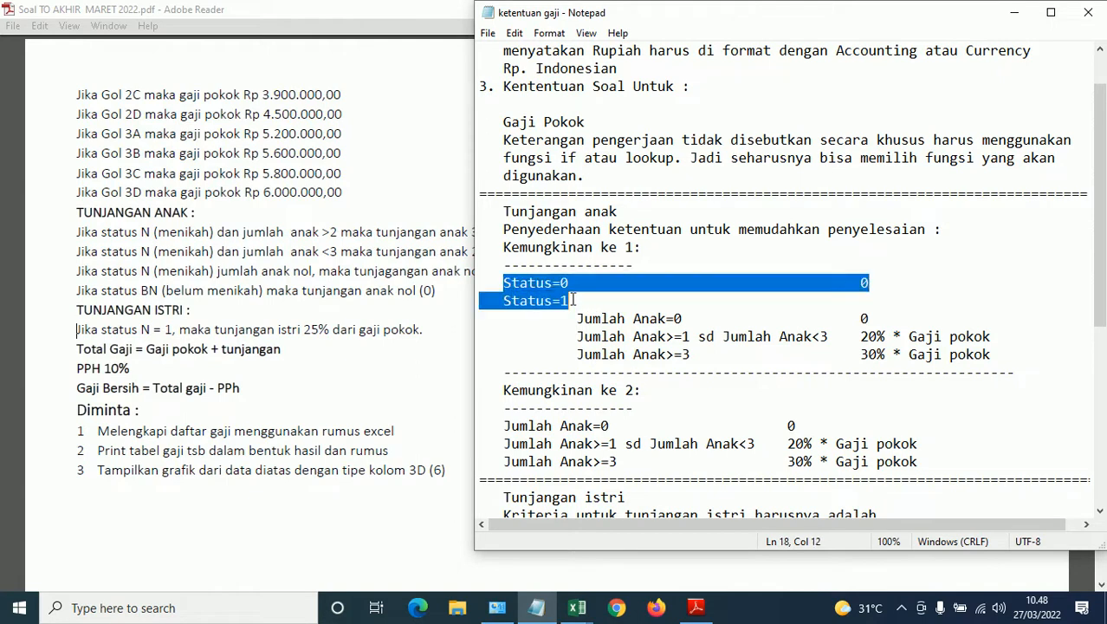
click(549, 334)
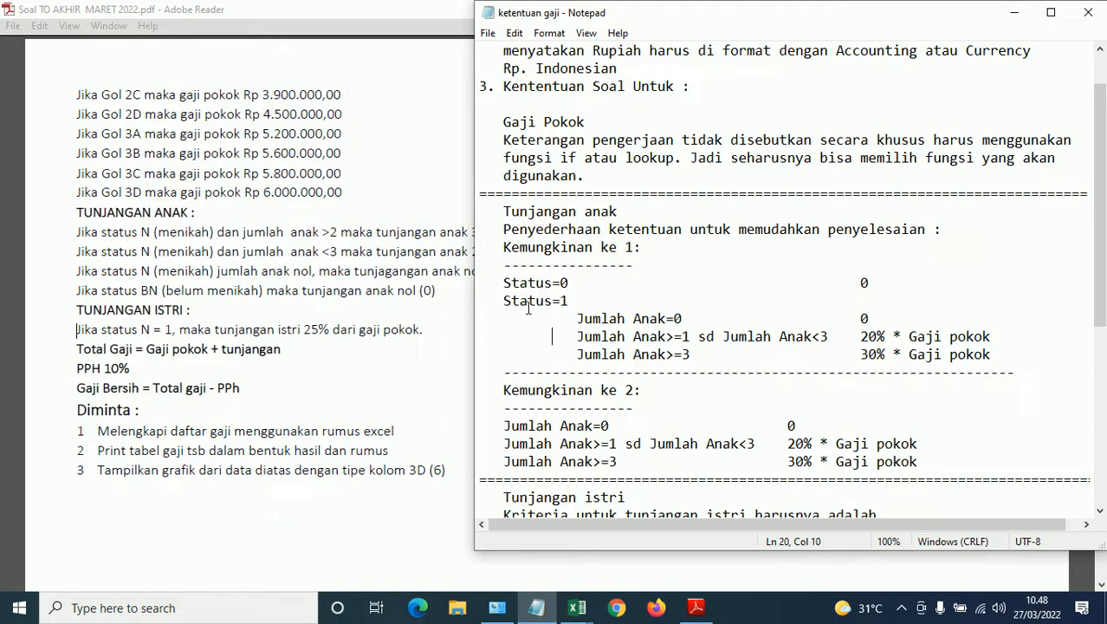
drag(501, 282, 578, 282)
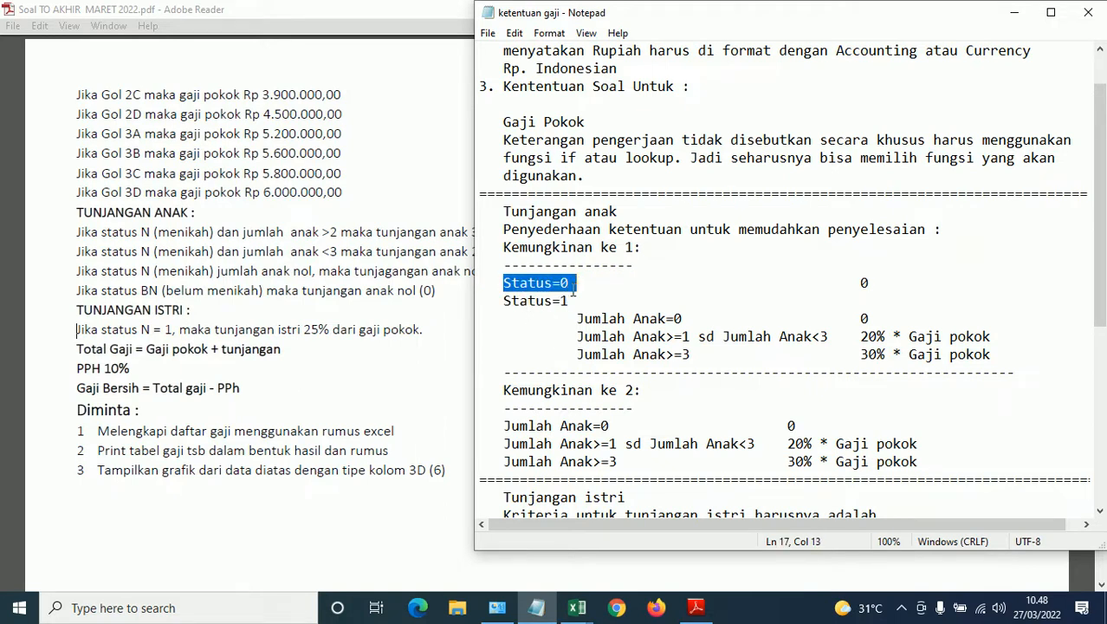
drag(504, 301, 571, 300)
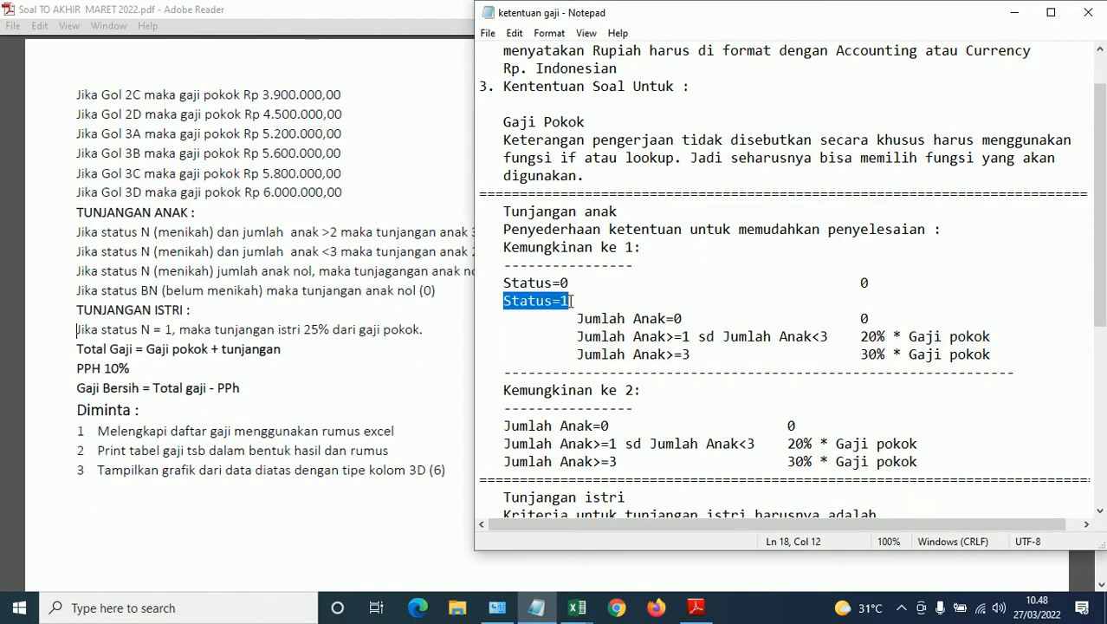
click(548, 342)
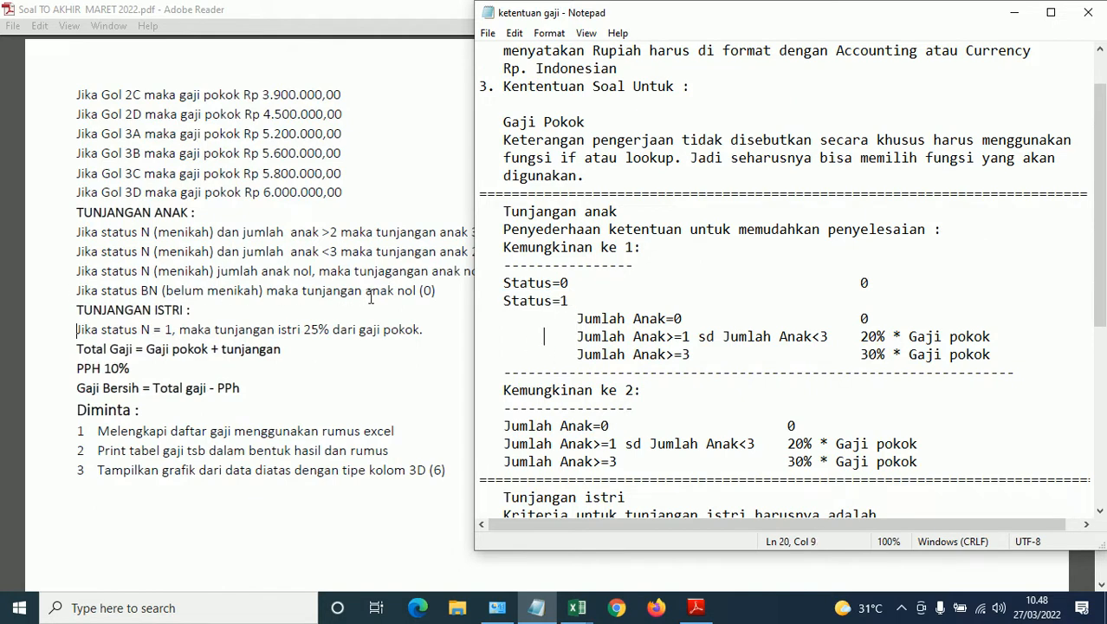
drag(505, 282, 571, 283)
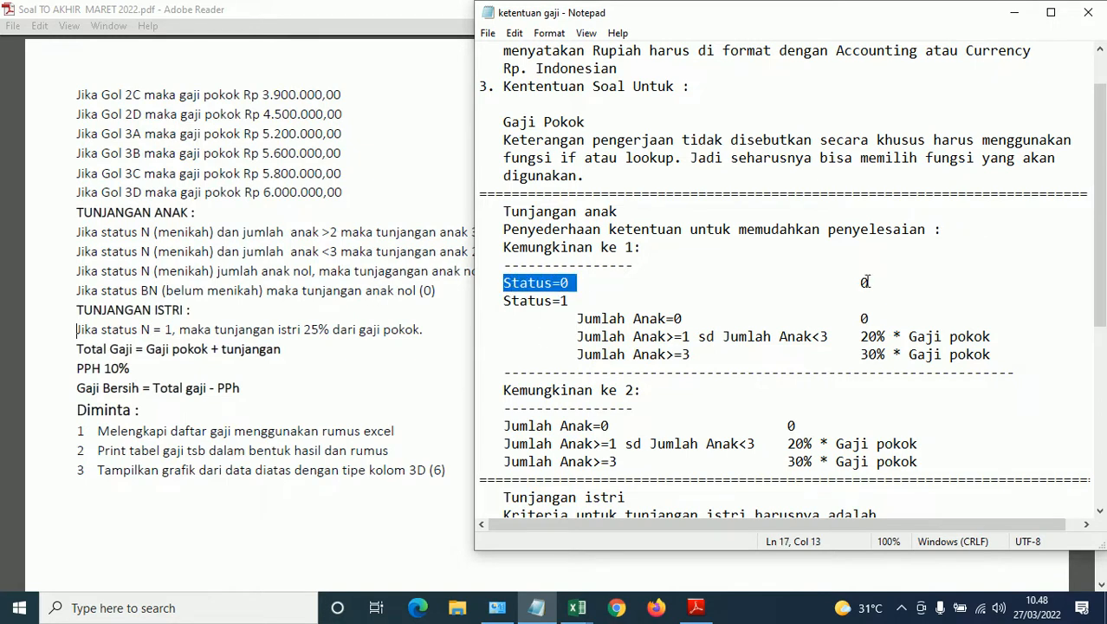
drag(862, 282, 880, 284)
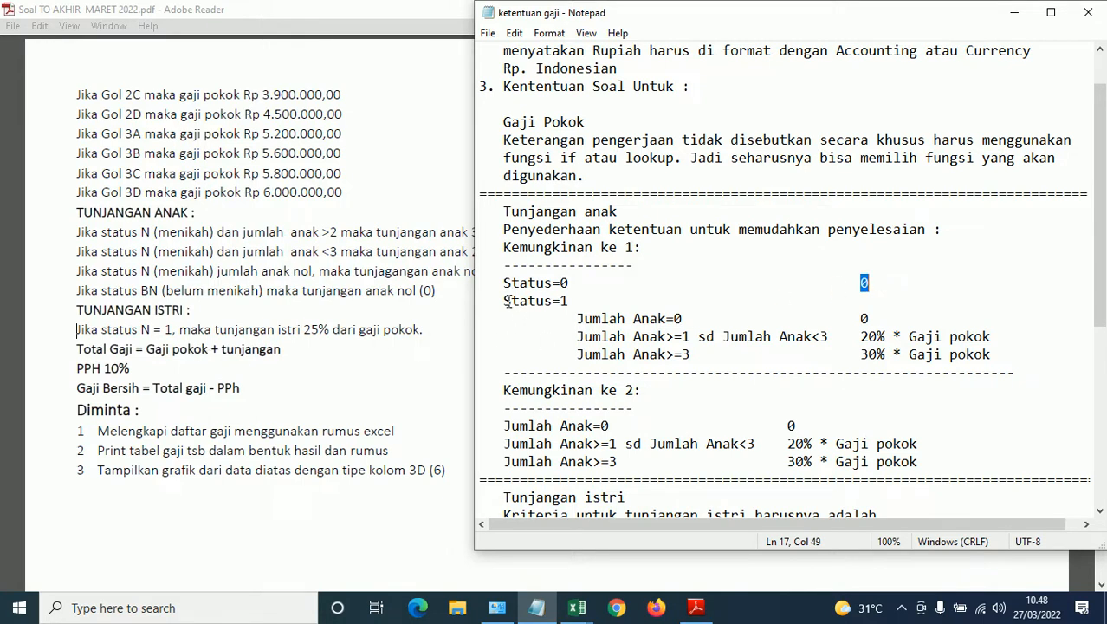
drag(505, 299, 571, 300)
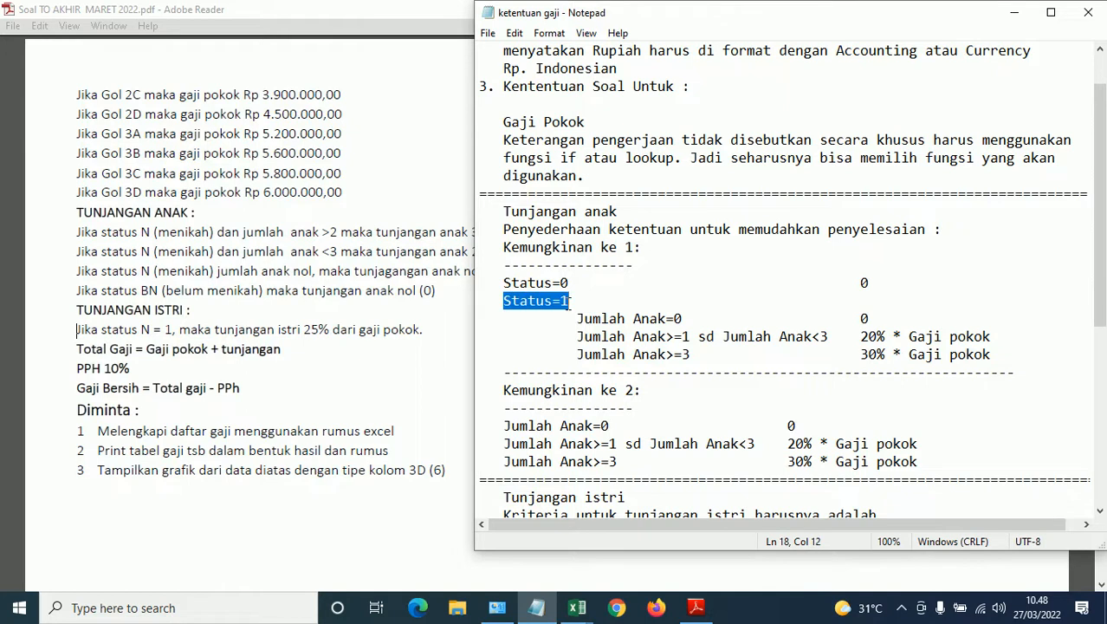
Compare the notes' Status=1 cases with the PDF's TUNJANGAN ANAK rules for married employees by number of children
click(381, 273)
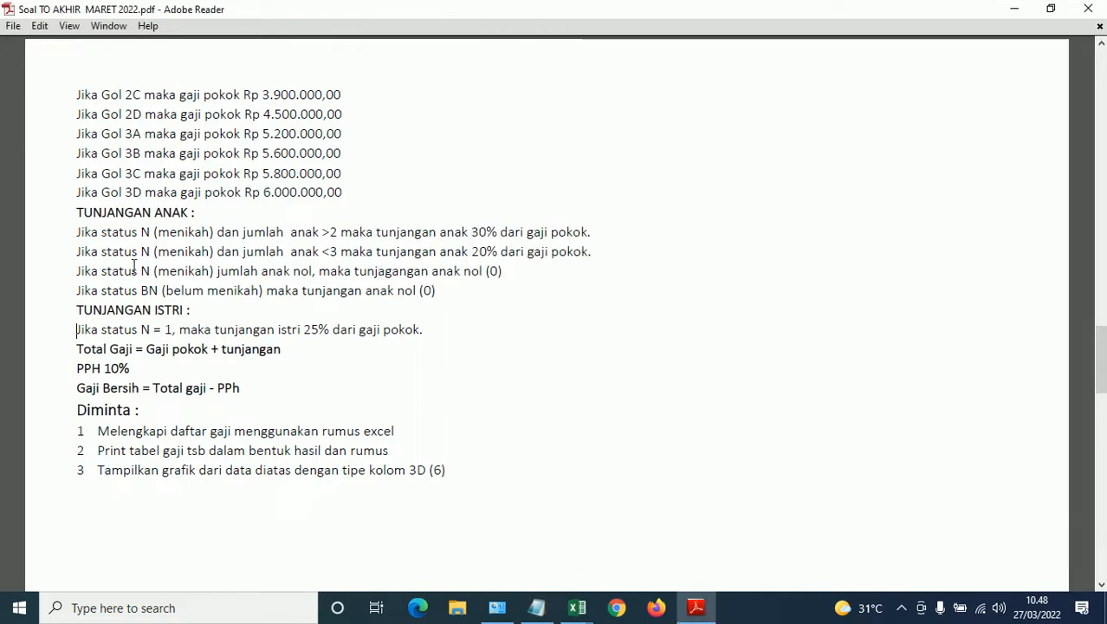
click(536, 609)
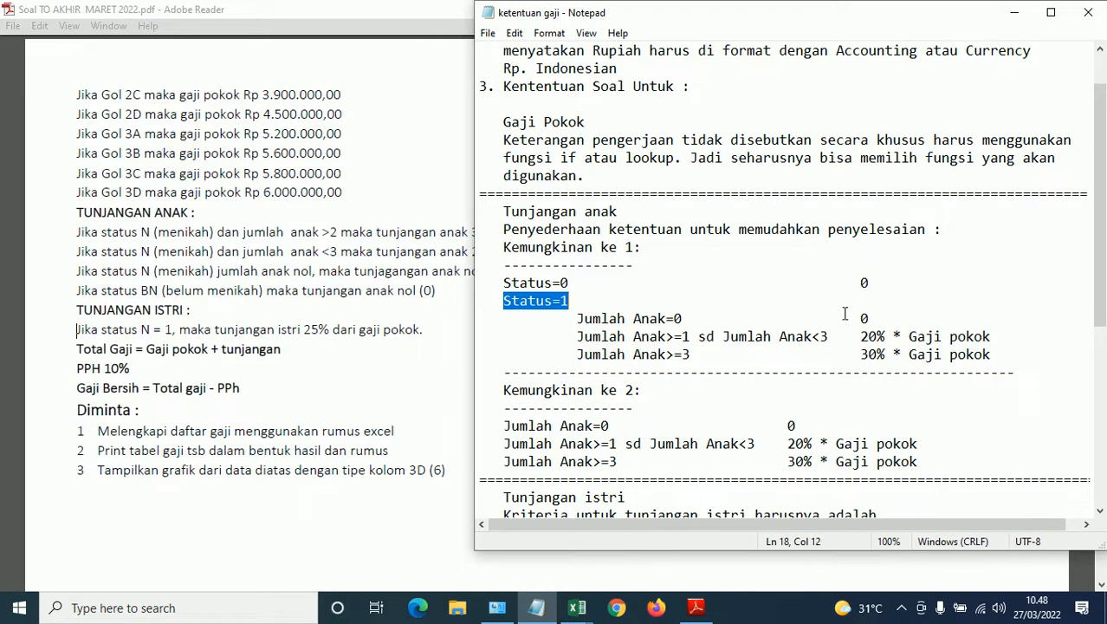
click(264, 271)
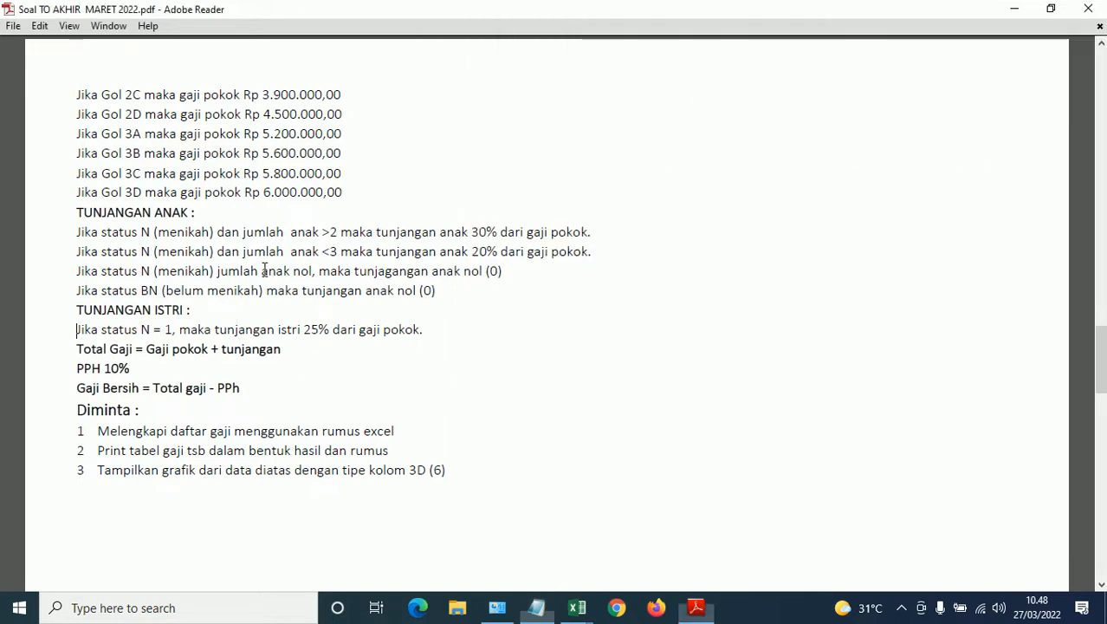
click(79, 251)
click(592, 251)
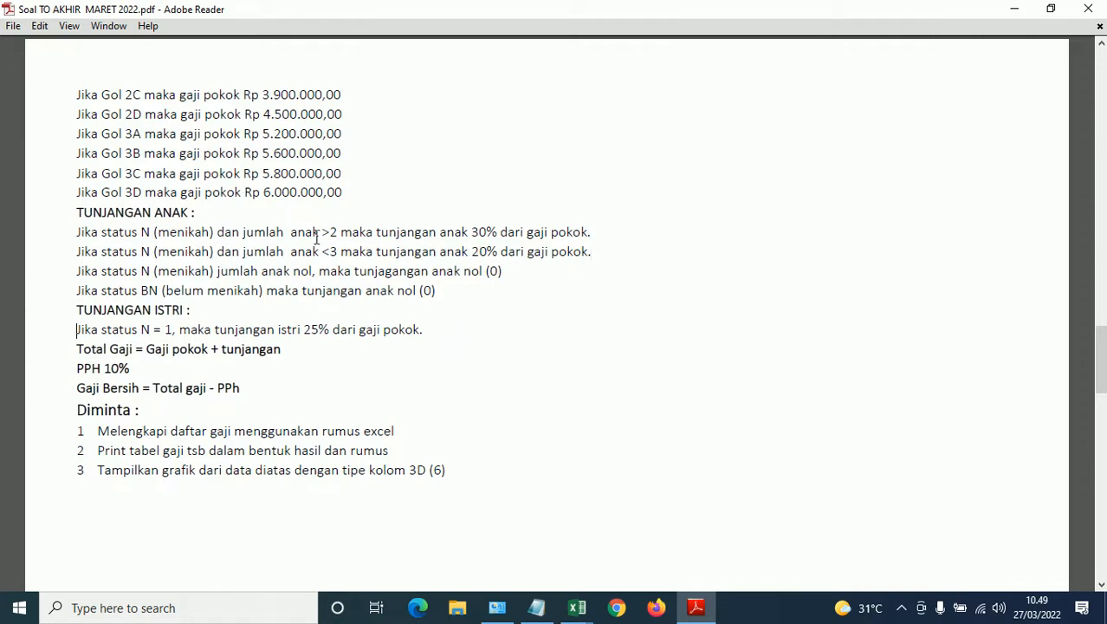
Compare "Kemungkinan ke 1" with "Kemungkinan ke 2" for Tunjangan anak in the "ketentuan gaji" Notepad notes
click(537, 610)
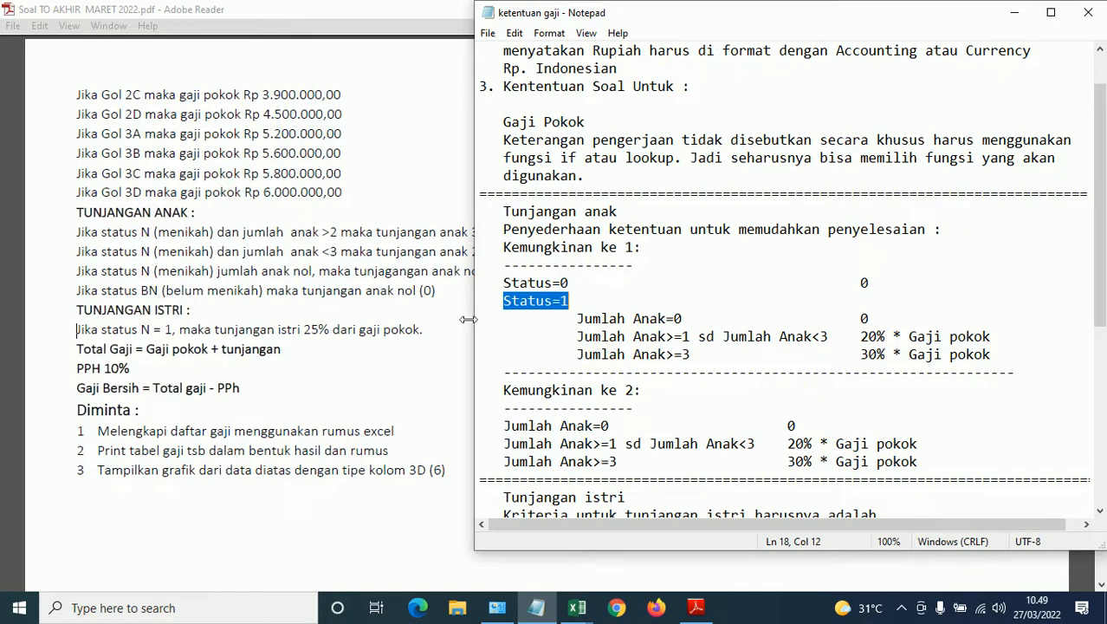
drag(503, 282, 1006, 346)
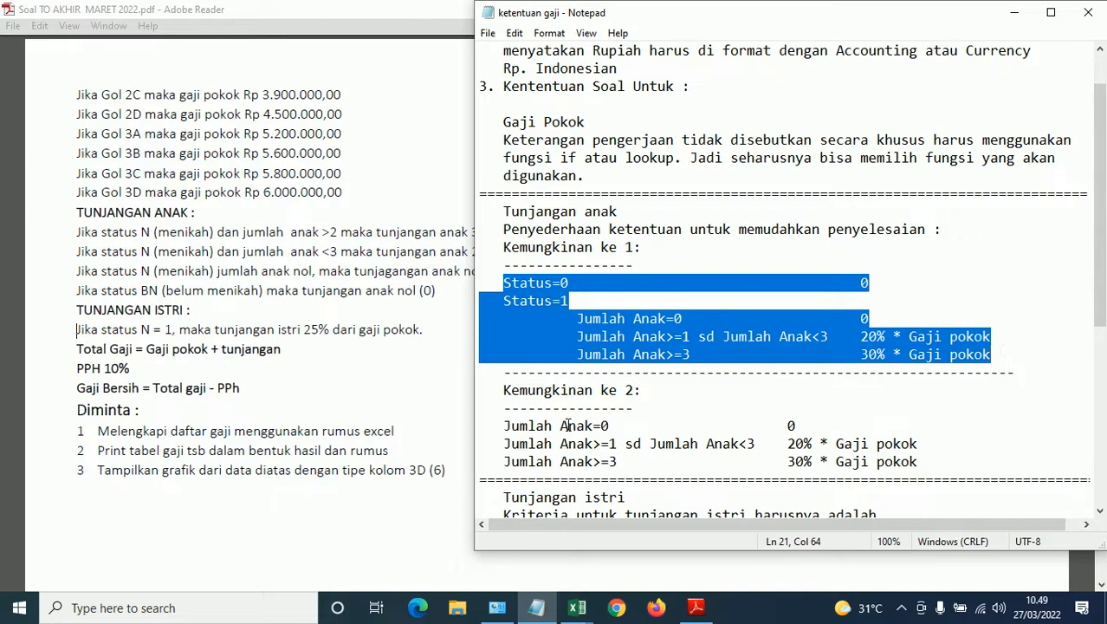
drag(504, 390, 925, 462)
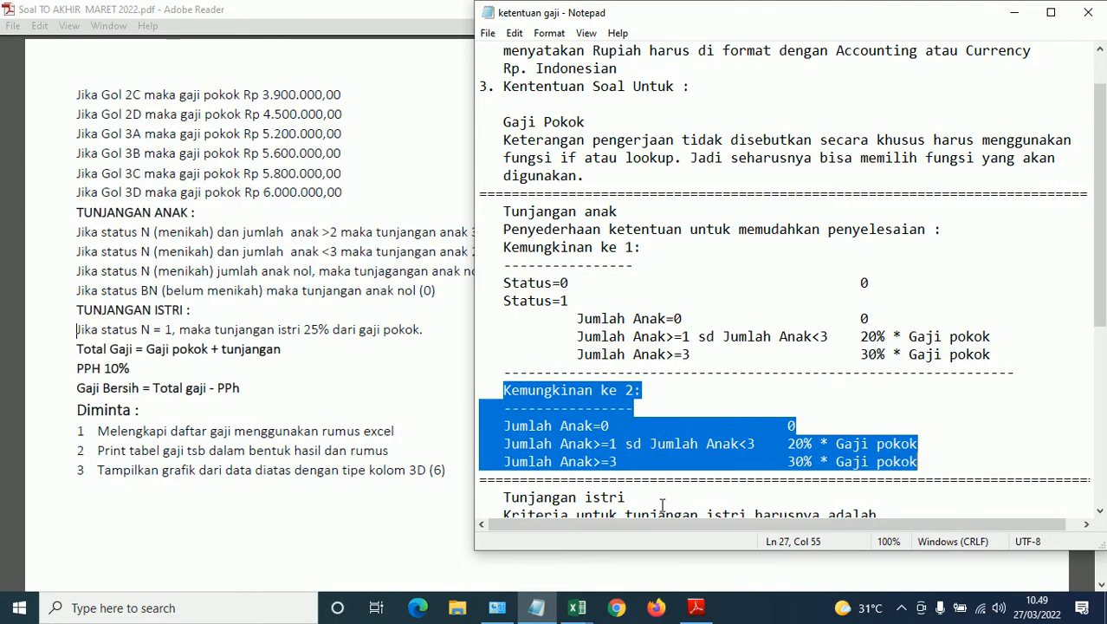
click(583, 424)
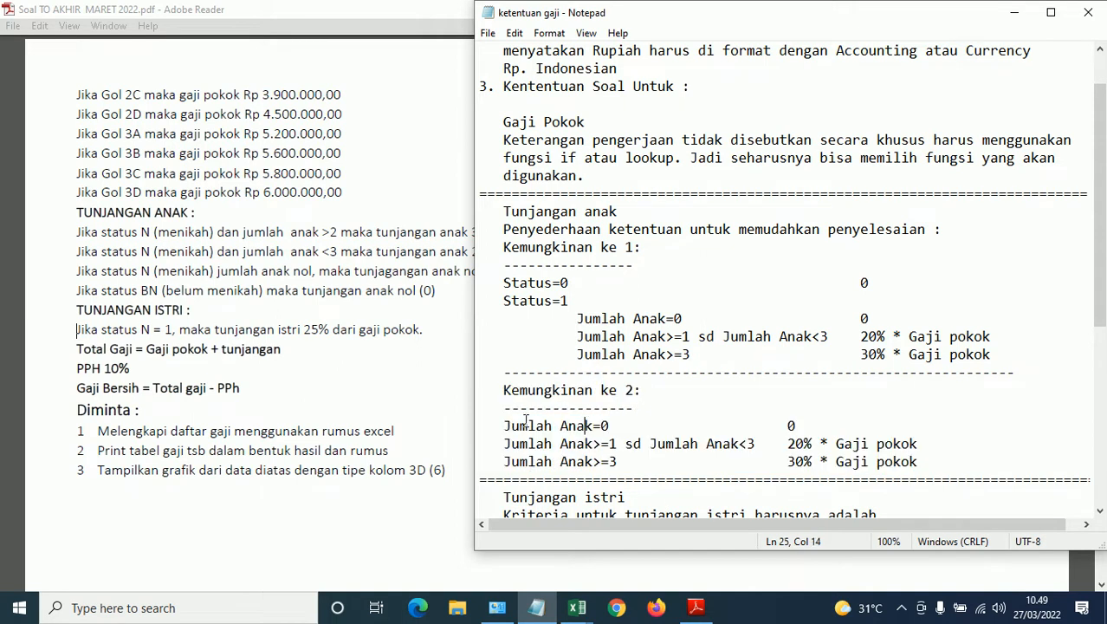
drag(504, 425, 617, 427)
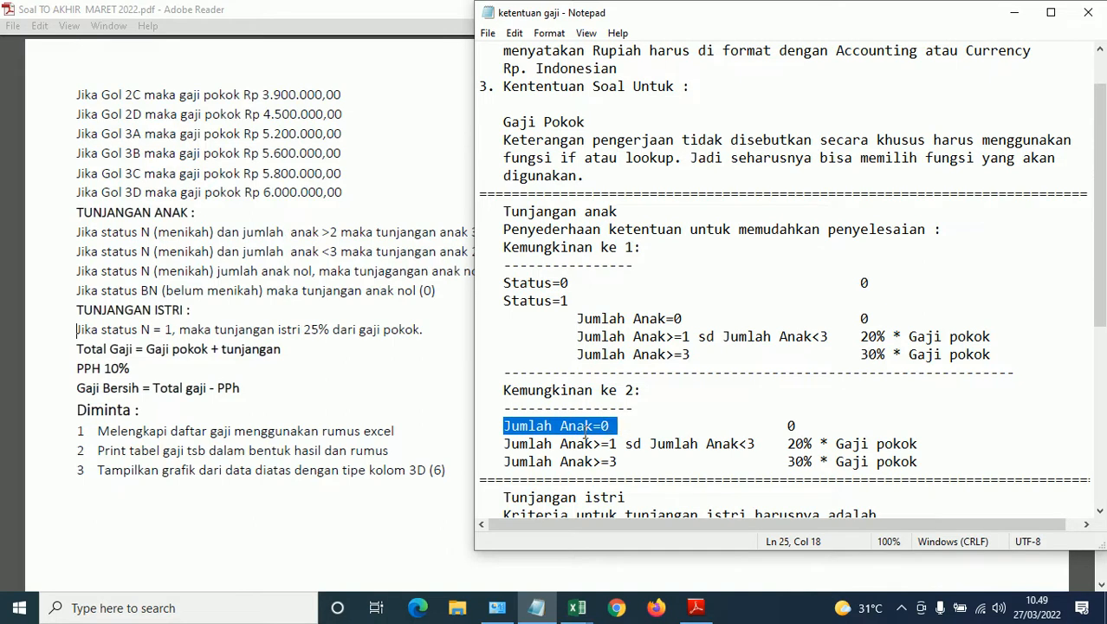
Compare the notes' "Jumlah Anak=0" case with the PDF's zero child-allowance rules for N and BN status
click(76, 275)
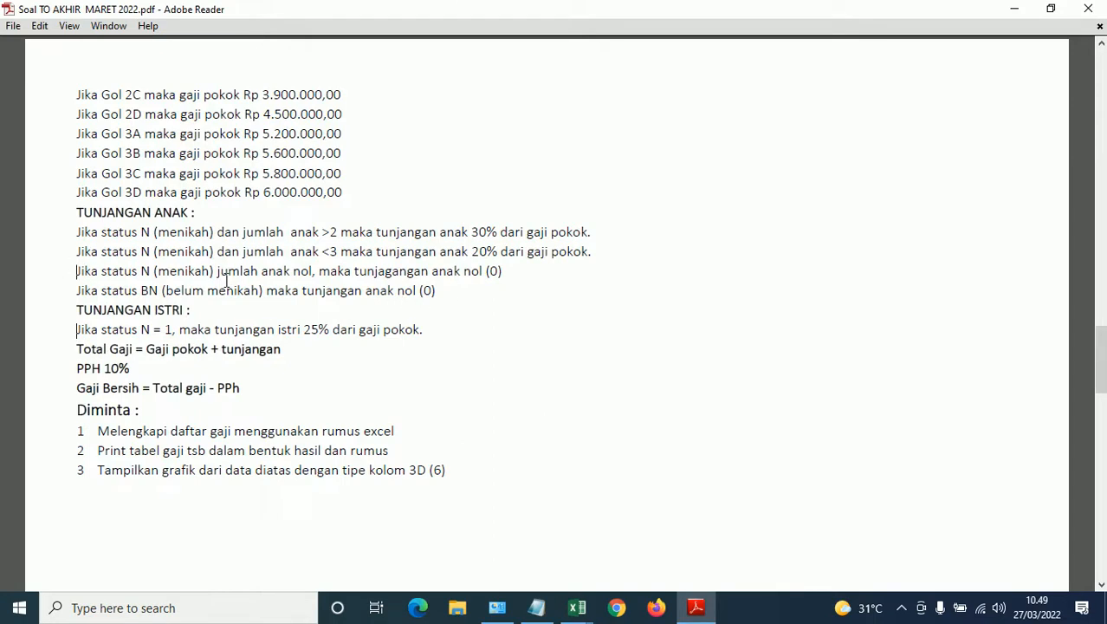
click(549, 609)
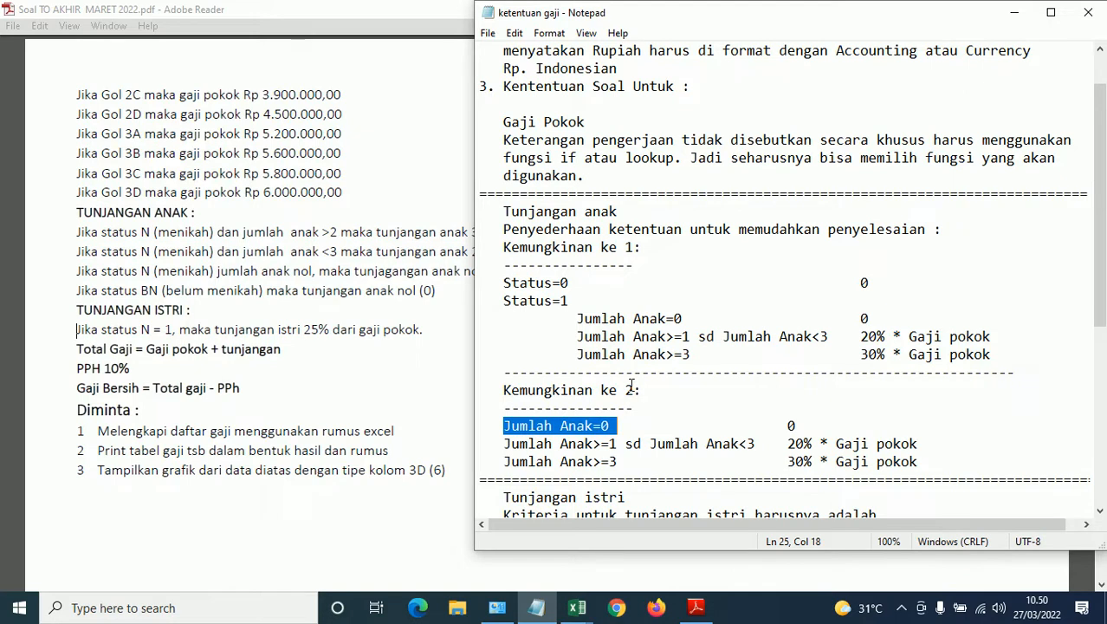
click(81, 292)
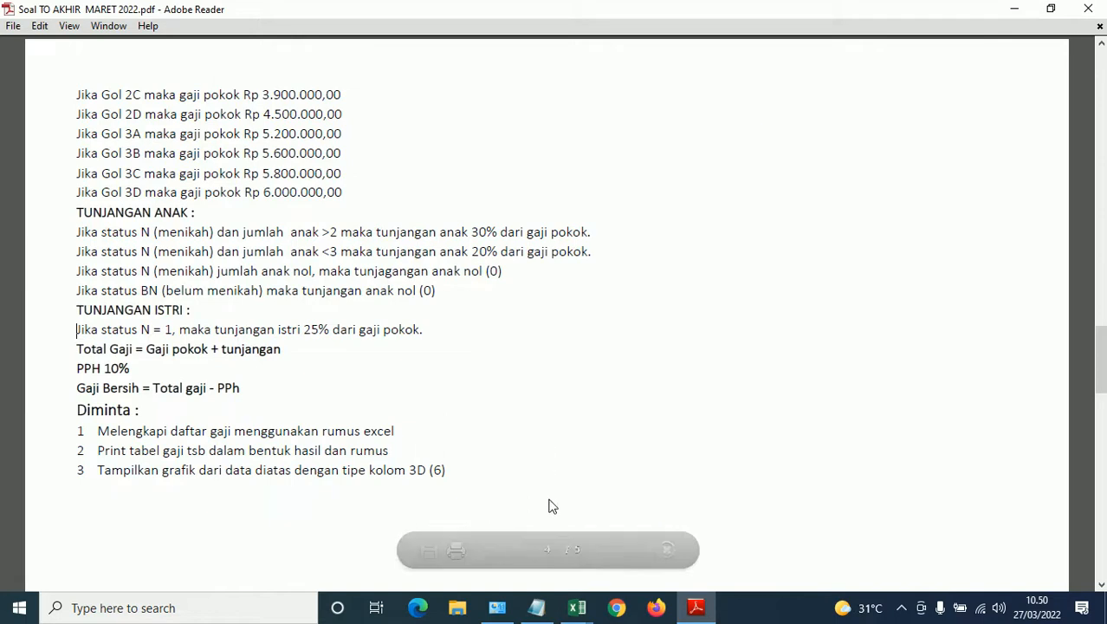
click(536, 608)
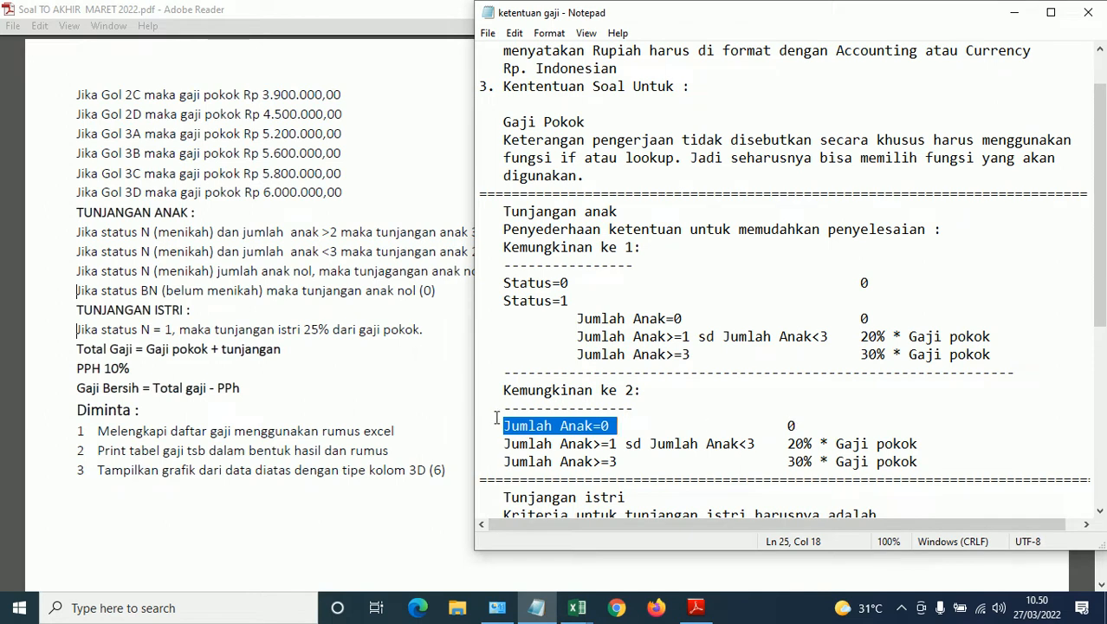
click(102, 271)
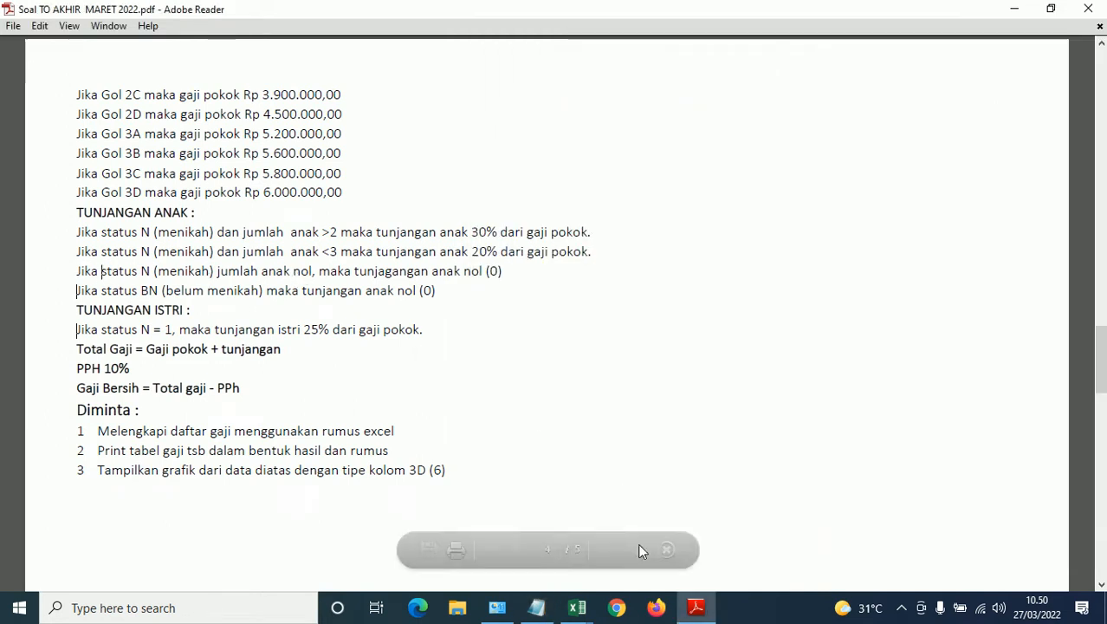
click(536, 608)
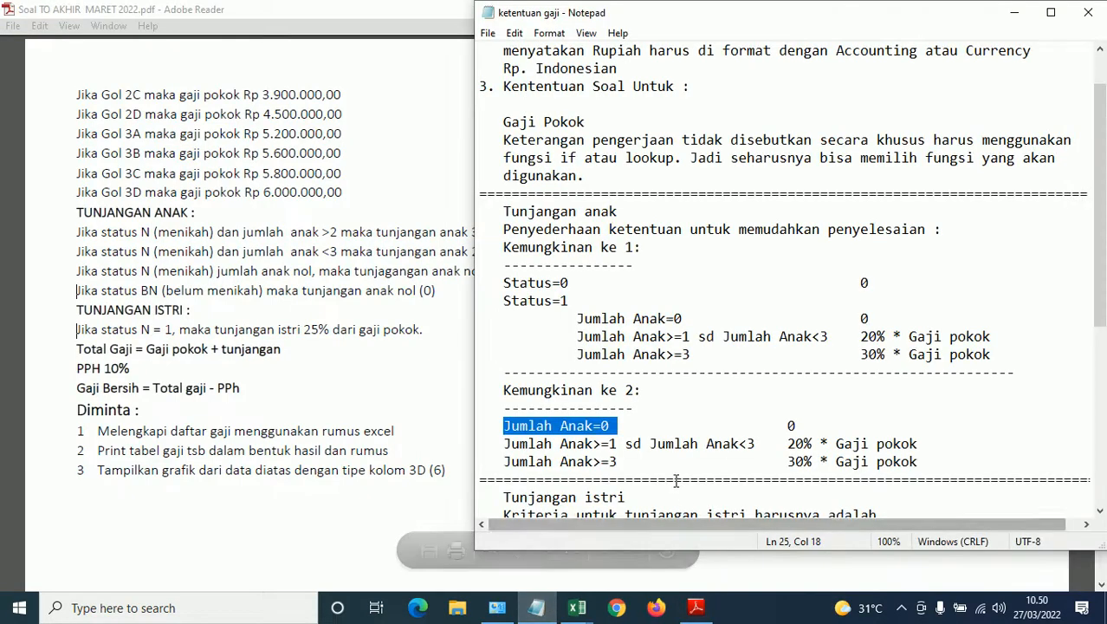
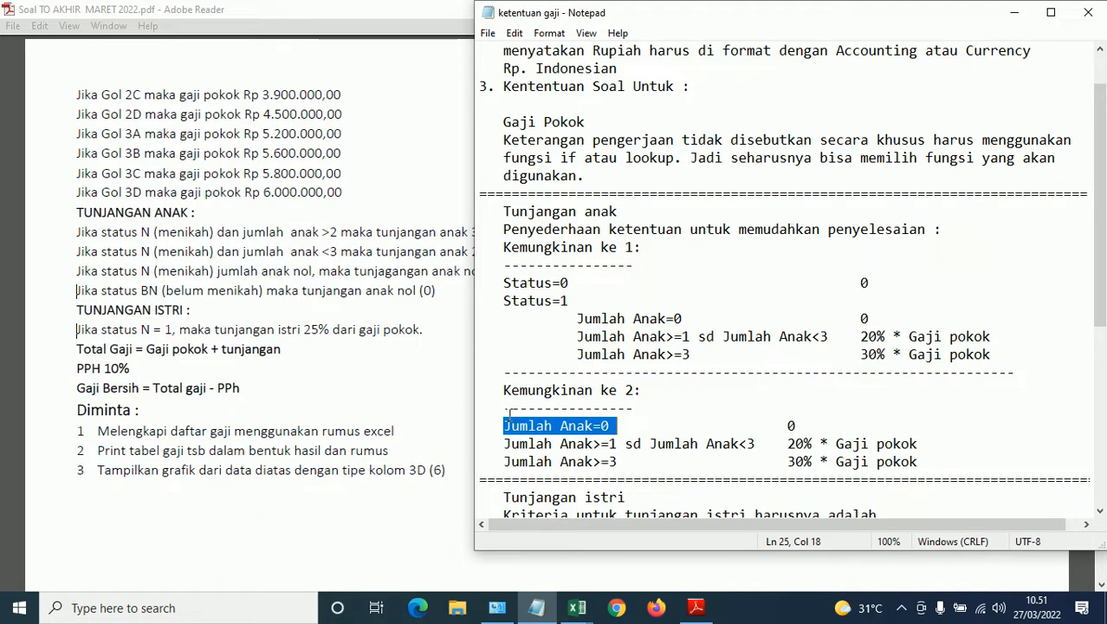
Review the "Jumlah Anak=0" rule under "Kemungkinan ke 2" against the Status=0 and Status=1 cases under "Kemungkinan ke 1"
drag(503, 426, 619, 431)
drag(504, 425, 813, 426)
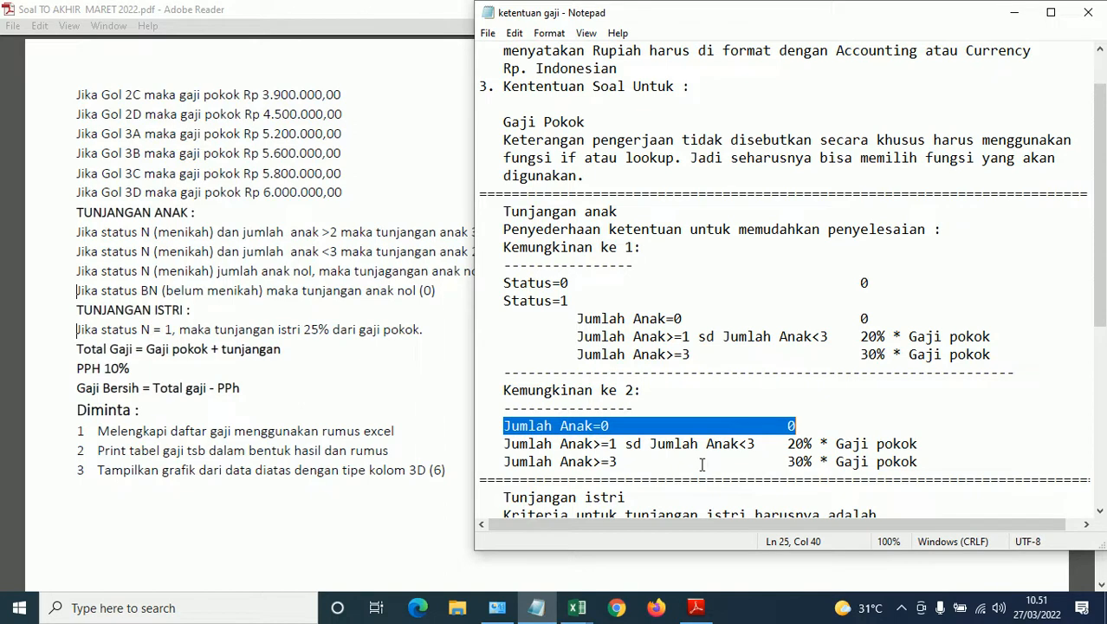
click(674, 451)
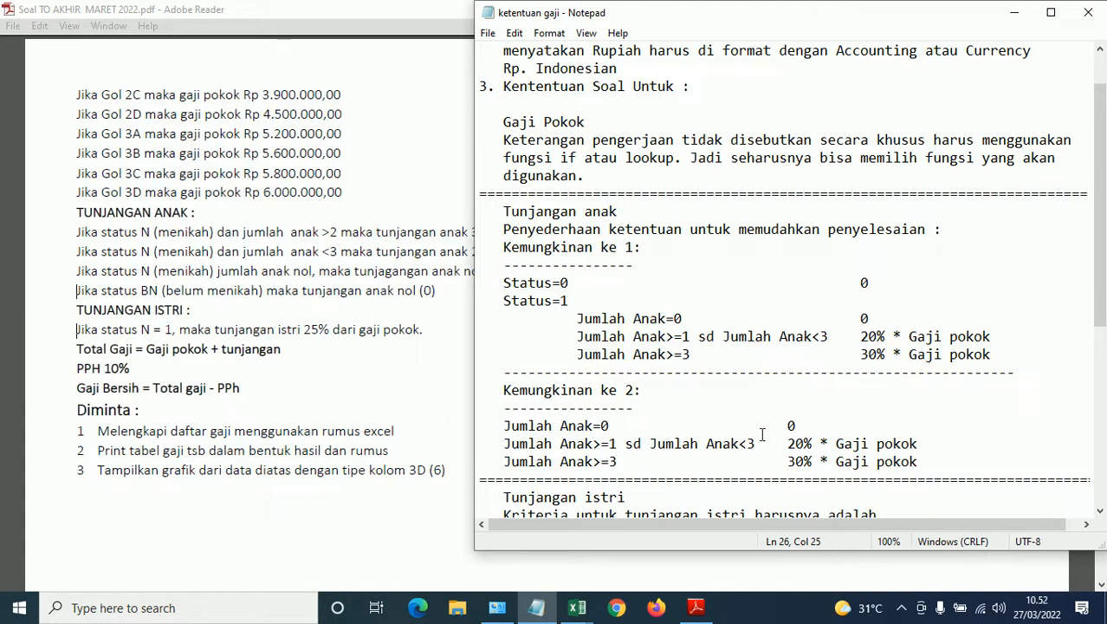
double_click(790, 425)
drag(503, 283, 964, 362)
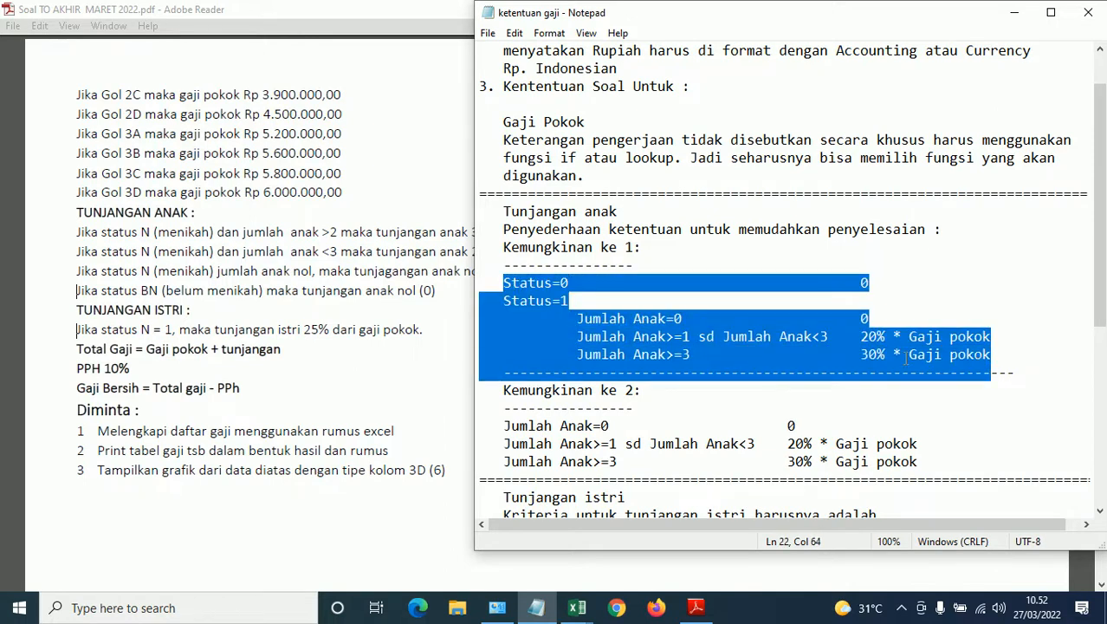
click(618, 283)
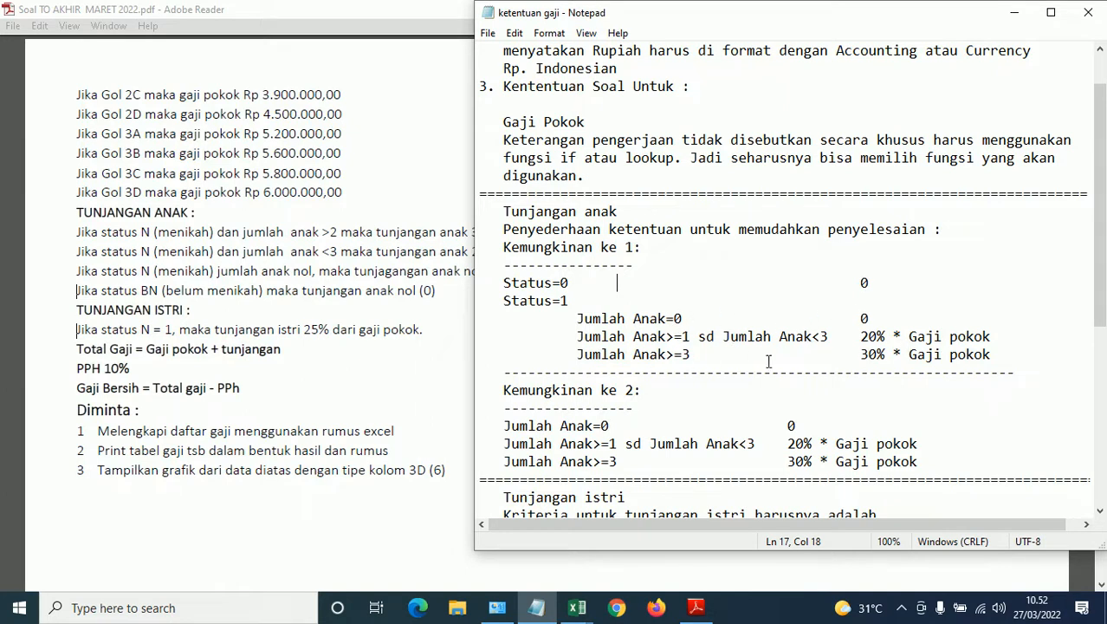
drag(502, 279, 998, 353)
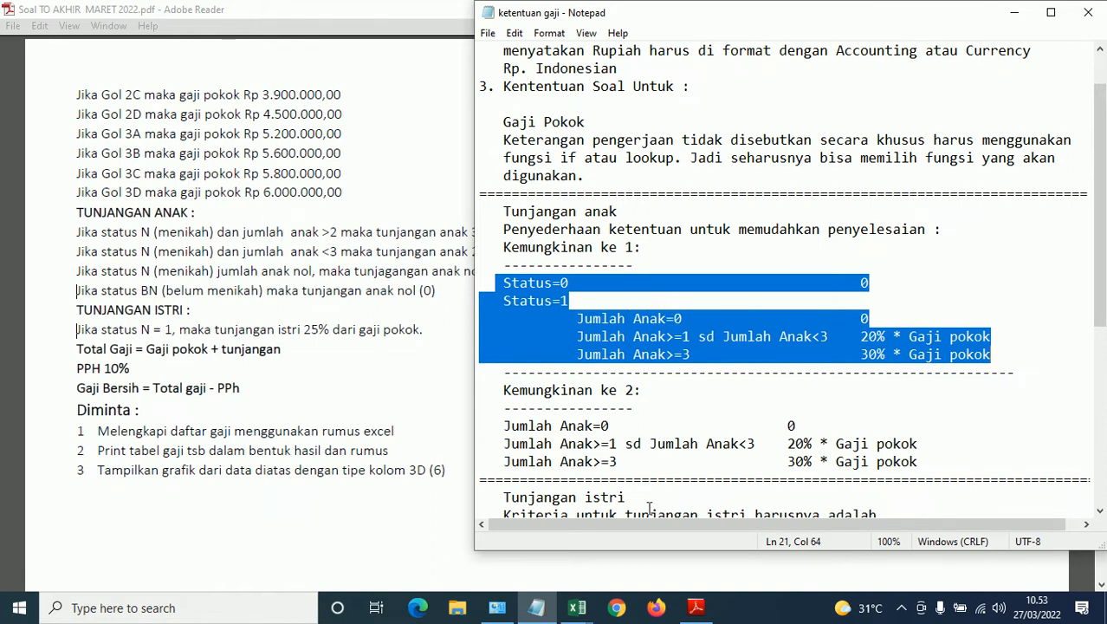
Switch to Book1 in Excel, select cell H6 and narrow columns A to E, from NO to STATUS
mouse_move(579, 612)
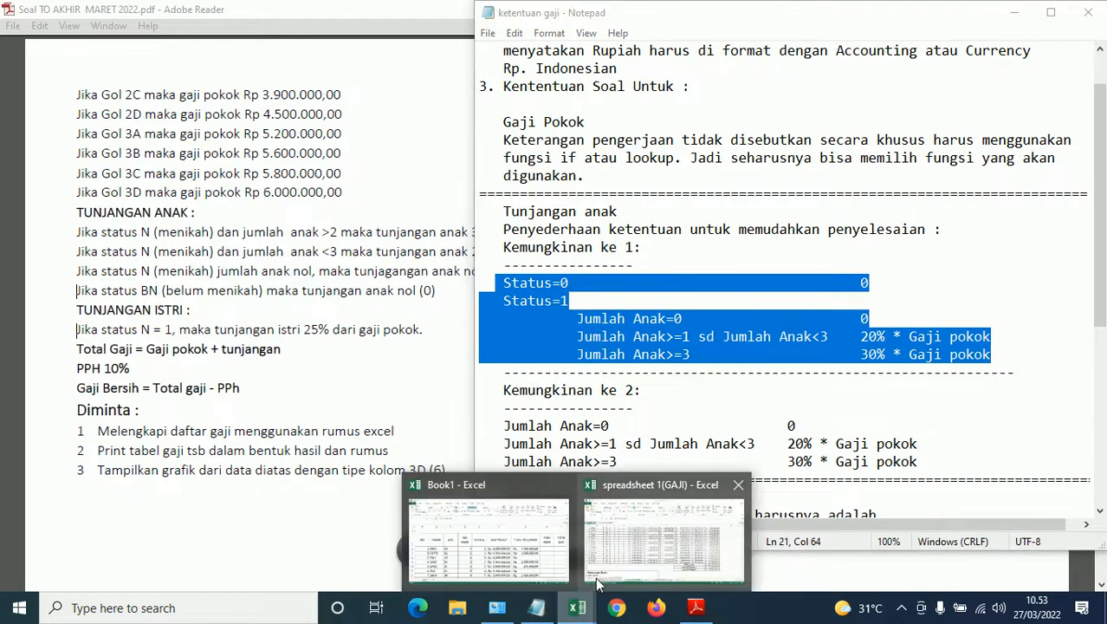
click(520, 560)
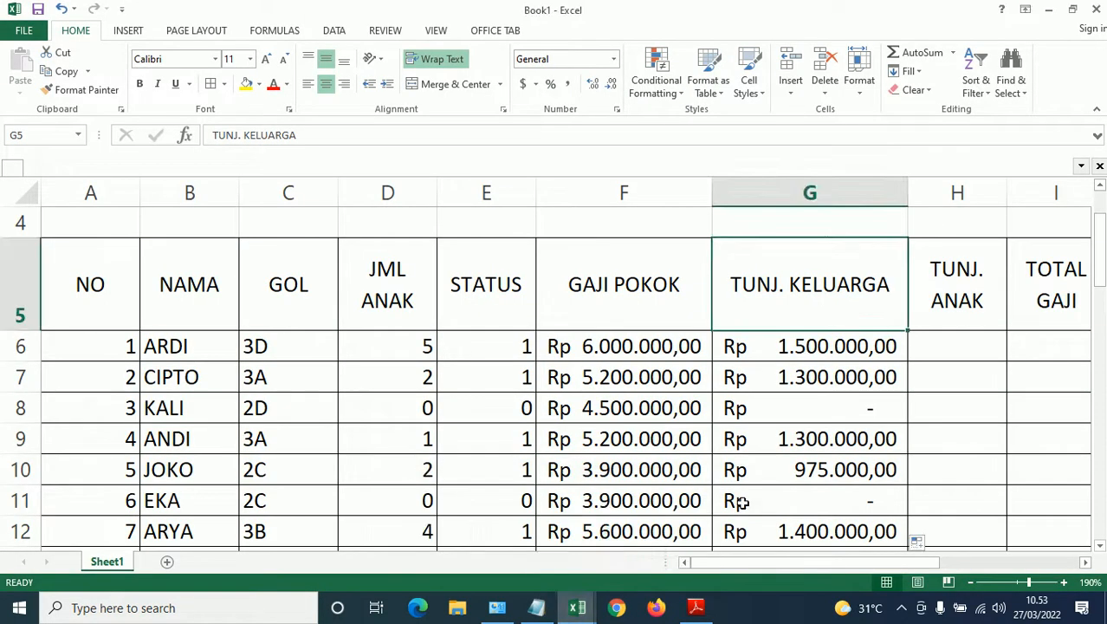
click(941, 342)
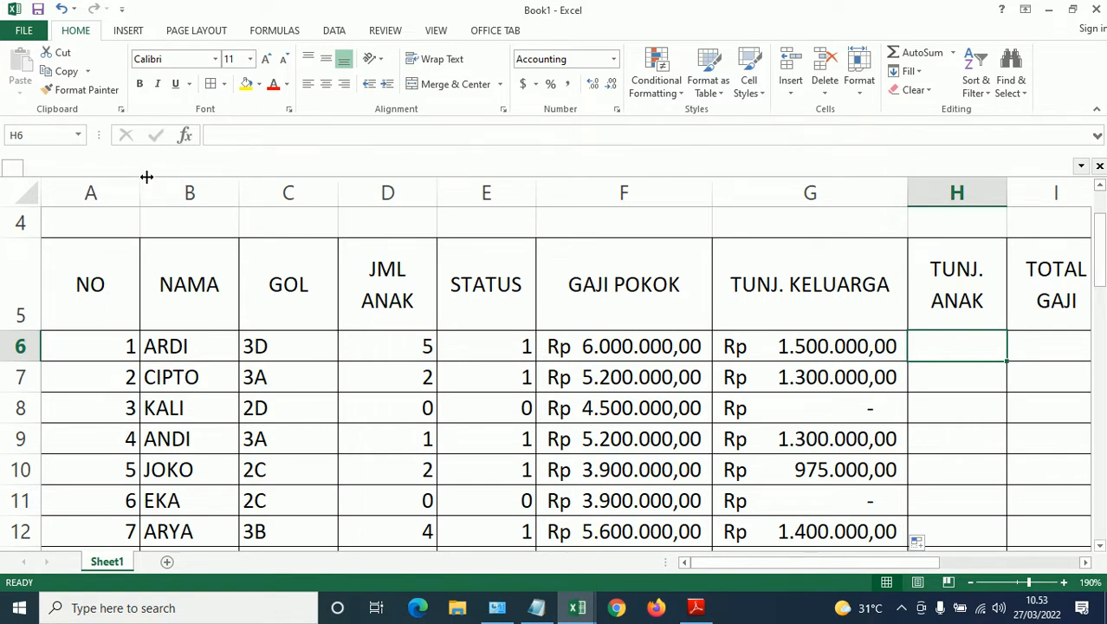
drag(142, 184, 88, 194)
drag(186, 188, 155, 194)
drag(251, 195, 189, 210)
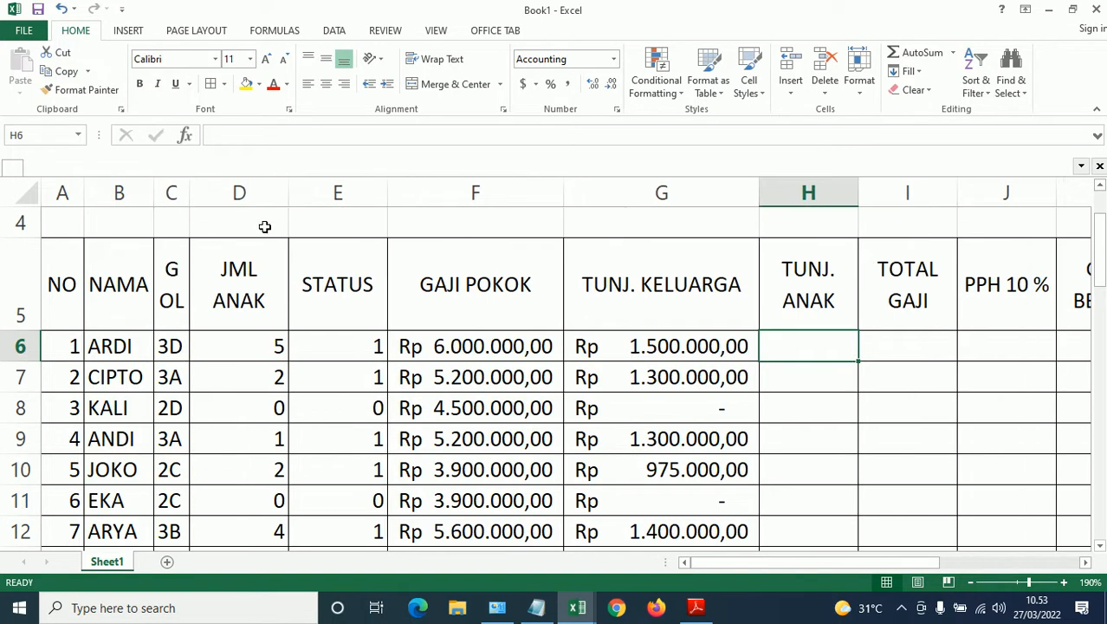
drag(284, 198, 263, 205)
mouse_move(358, 198)
mouse_down()
mouse_move(331, 199)
mouse_move(341, 203)
mouse_up()
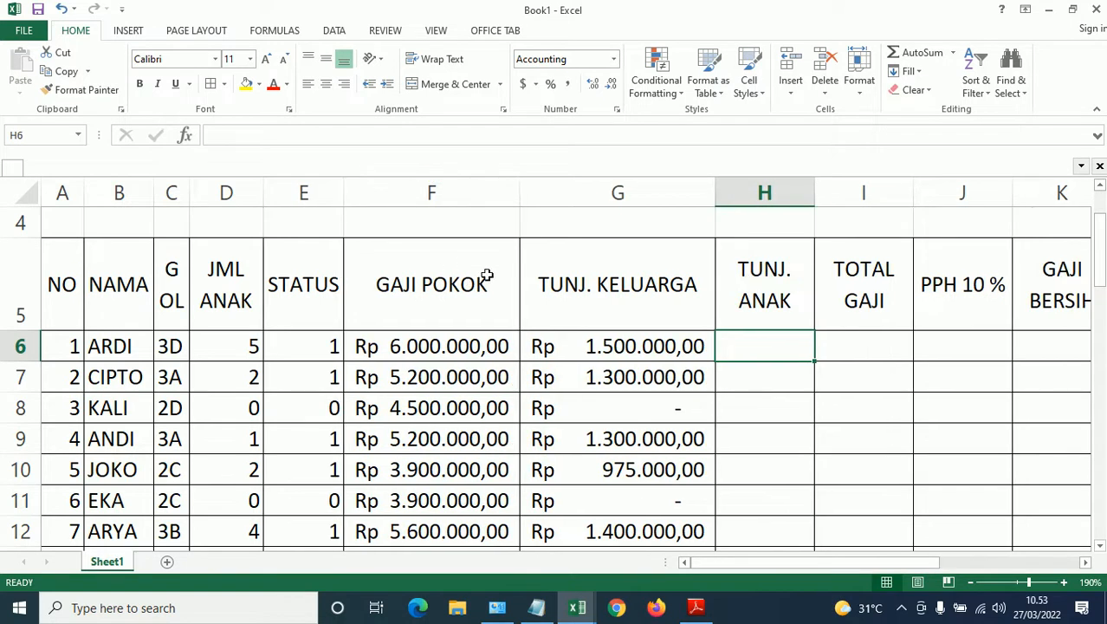
Start the TUNJ. ANAK formula in H6 with a zero allowance for STATUS 0: =IF(E6=0;0;
text(=)
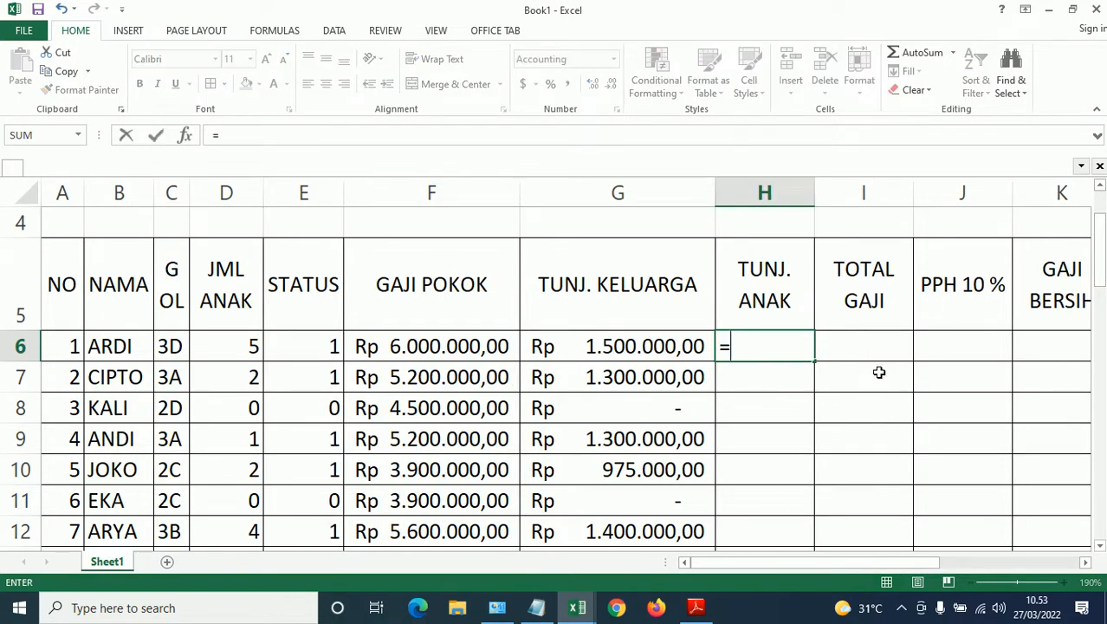
text(IF()
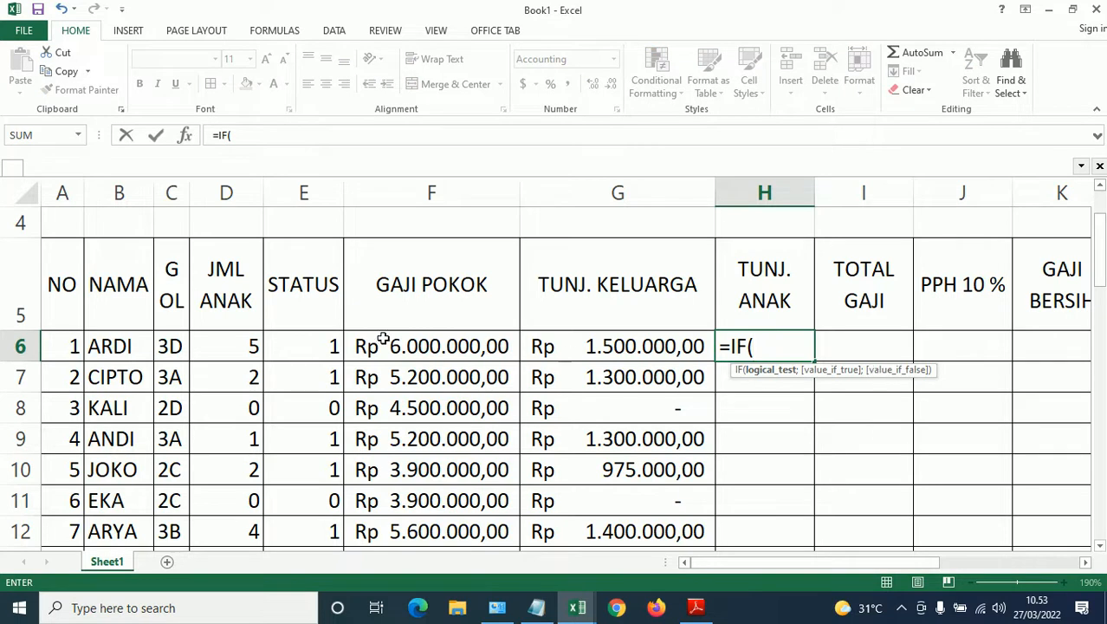
click(330, 346)
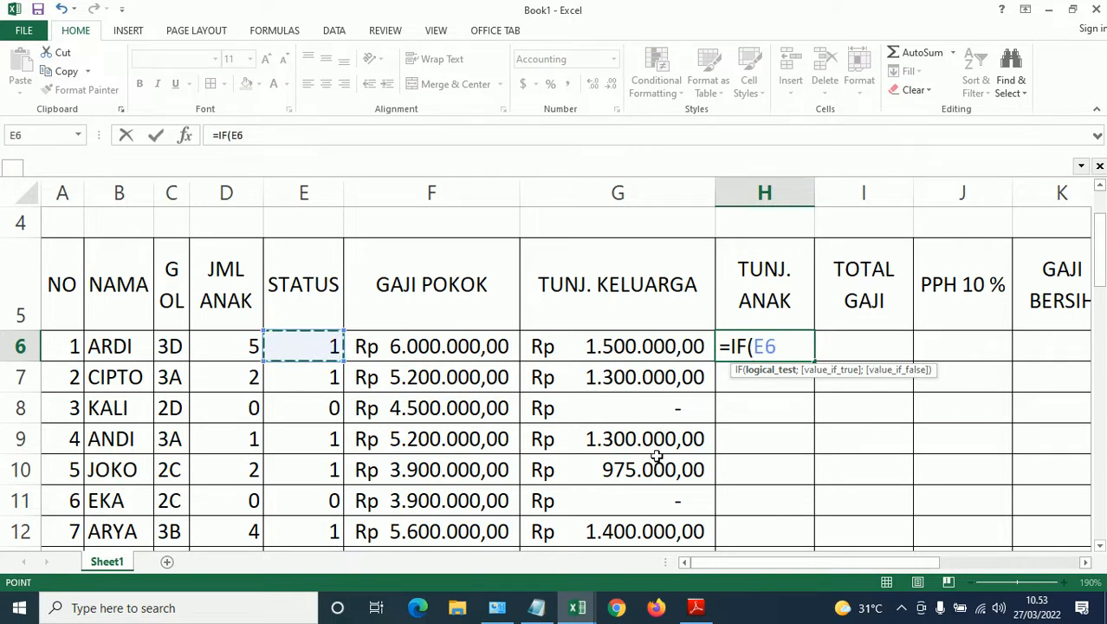
text(=0;0;)
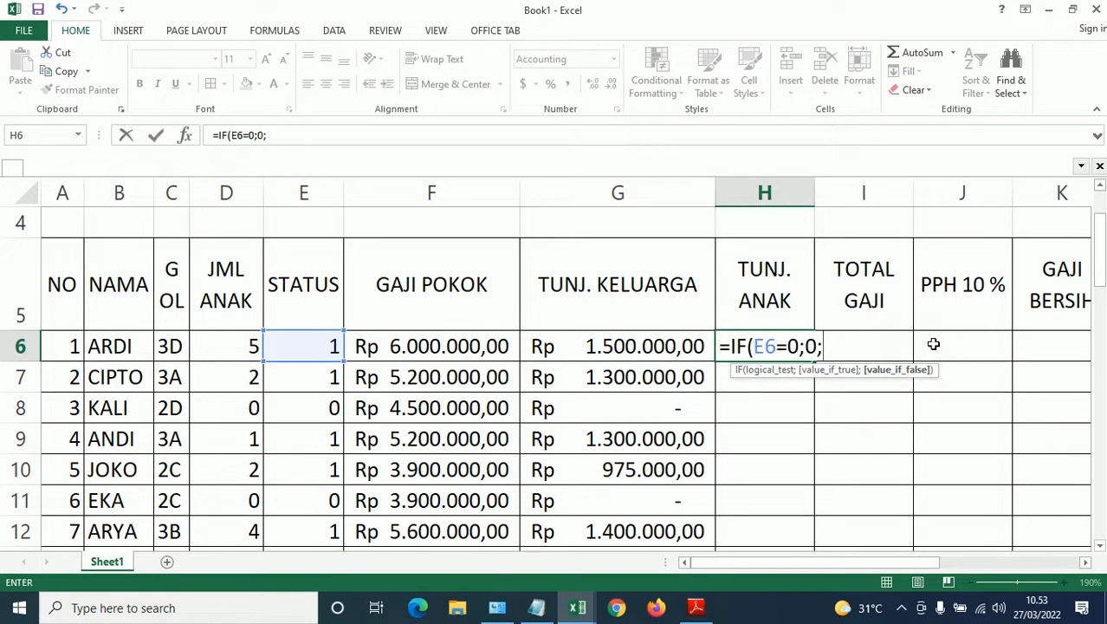
Add a nested condition to the H6 formula giving zero allowance for no children: IF(D6=0;0;
text(IF()
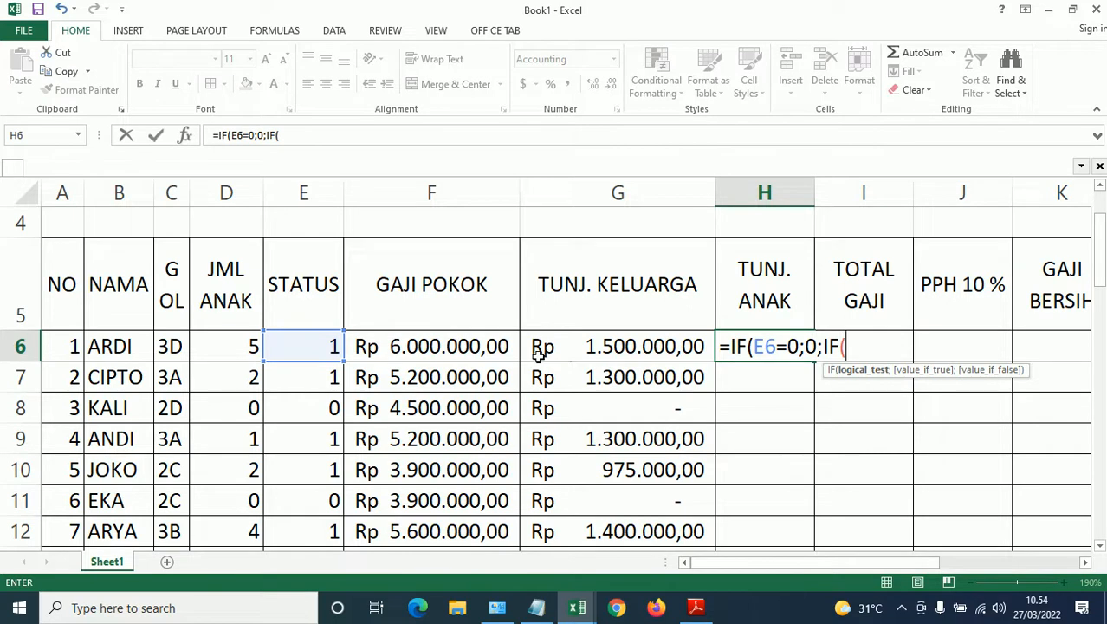
click(237, 347)
text(=0)
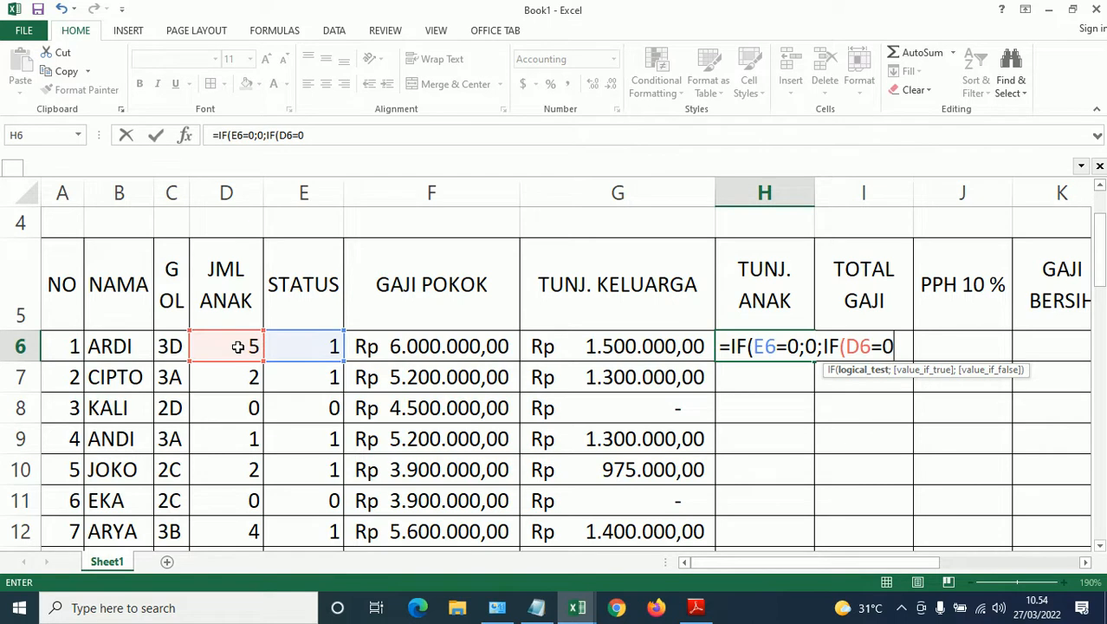
text(;)
text(O;)
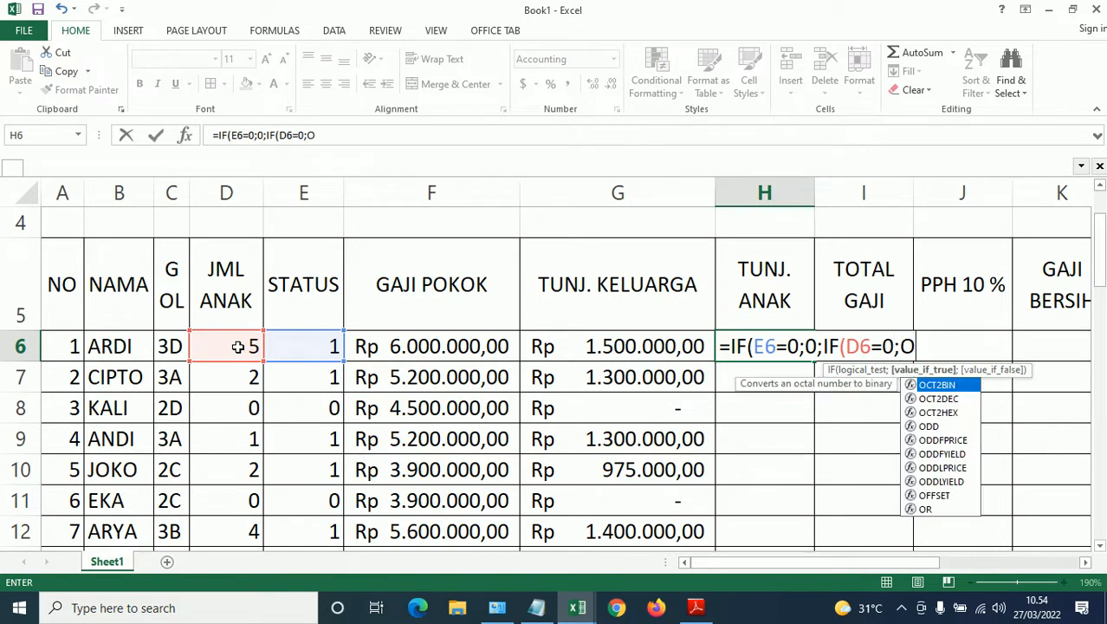
key(BackSpace)
key(BackSpace)
text(0;)
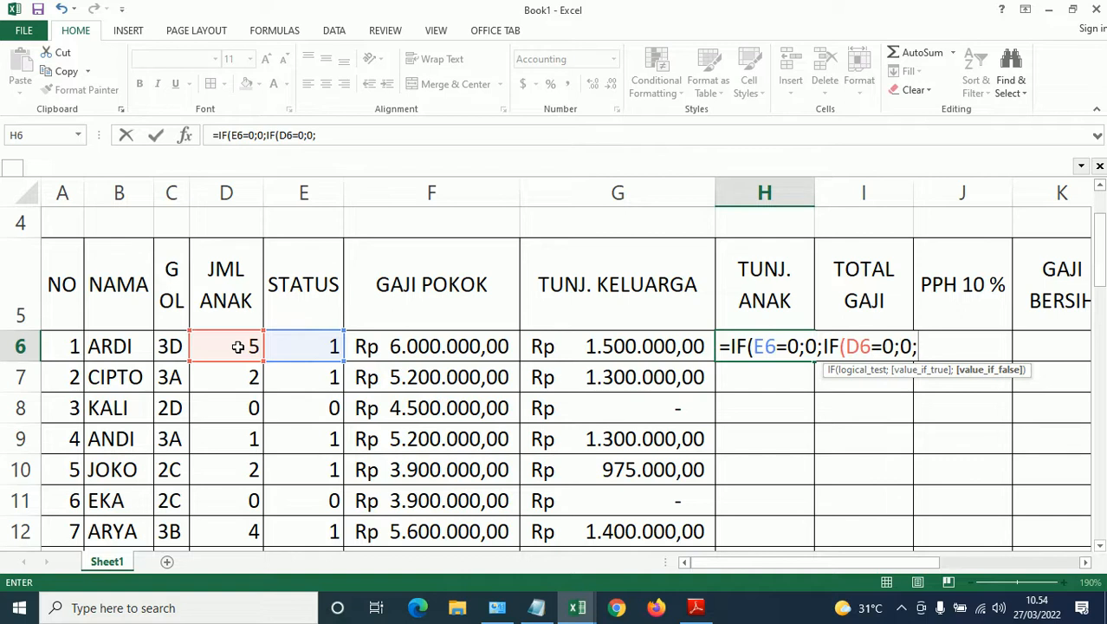
Add a third nested condition to the H6 formula for one or two children: IF(AND(D6>=1;D6<3);
text(IF()
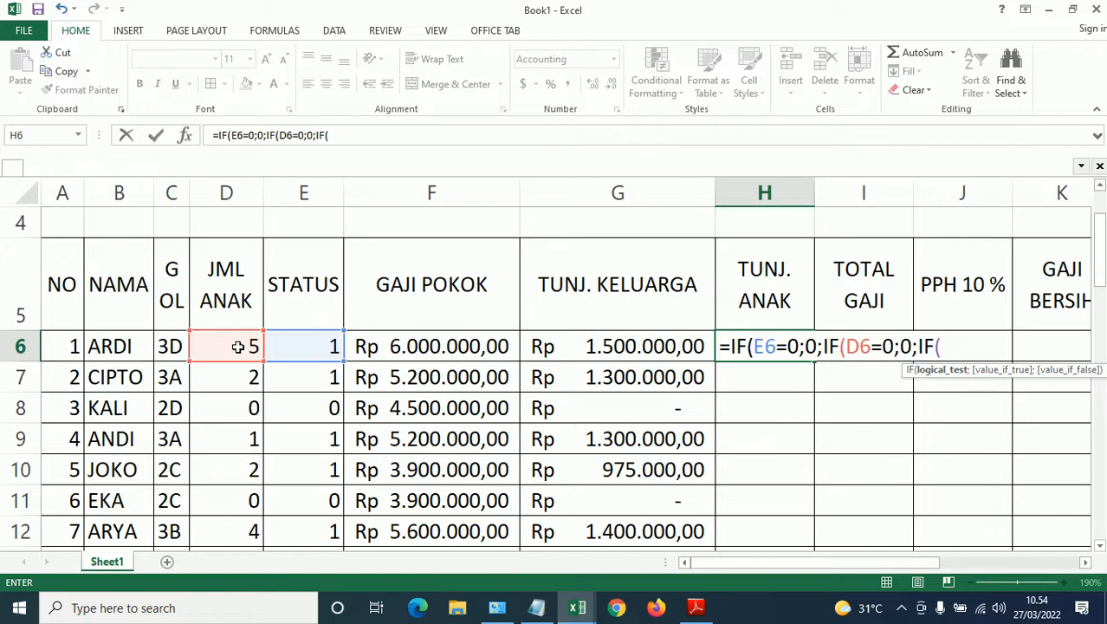
text(AND)
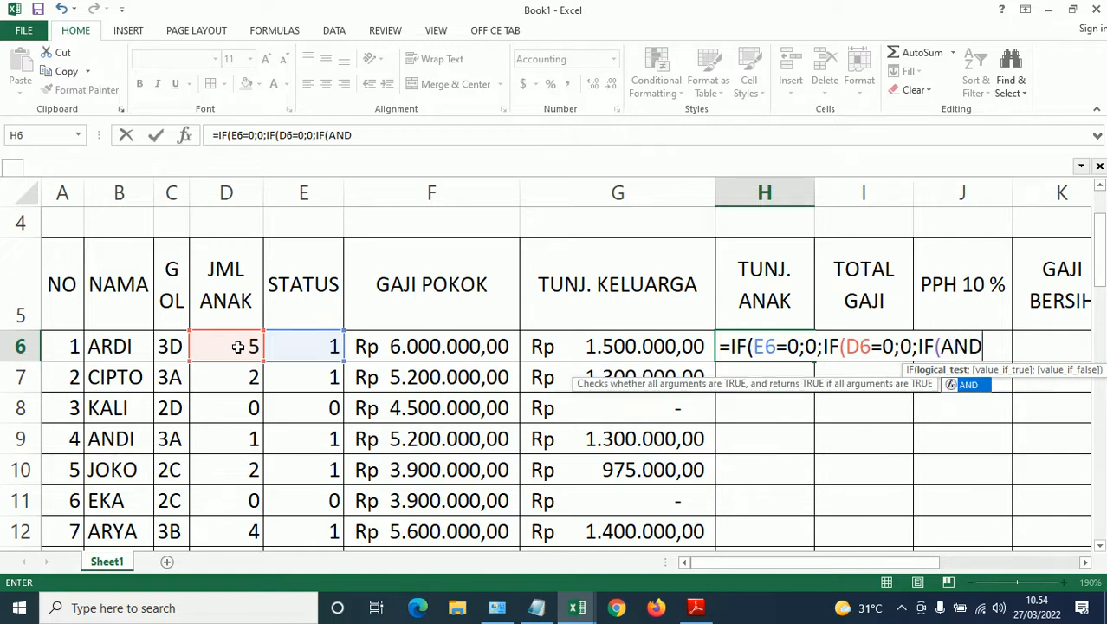
text(()
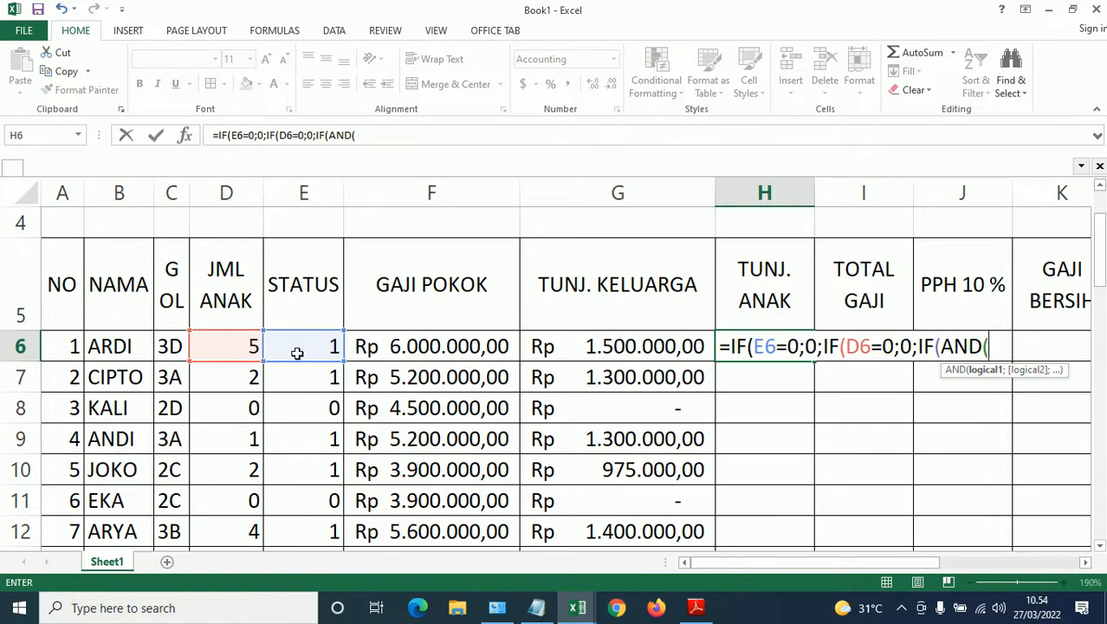
click(248, 346)
text(>=1)
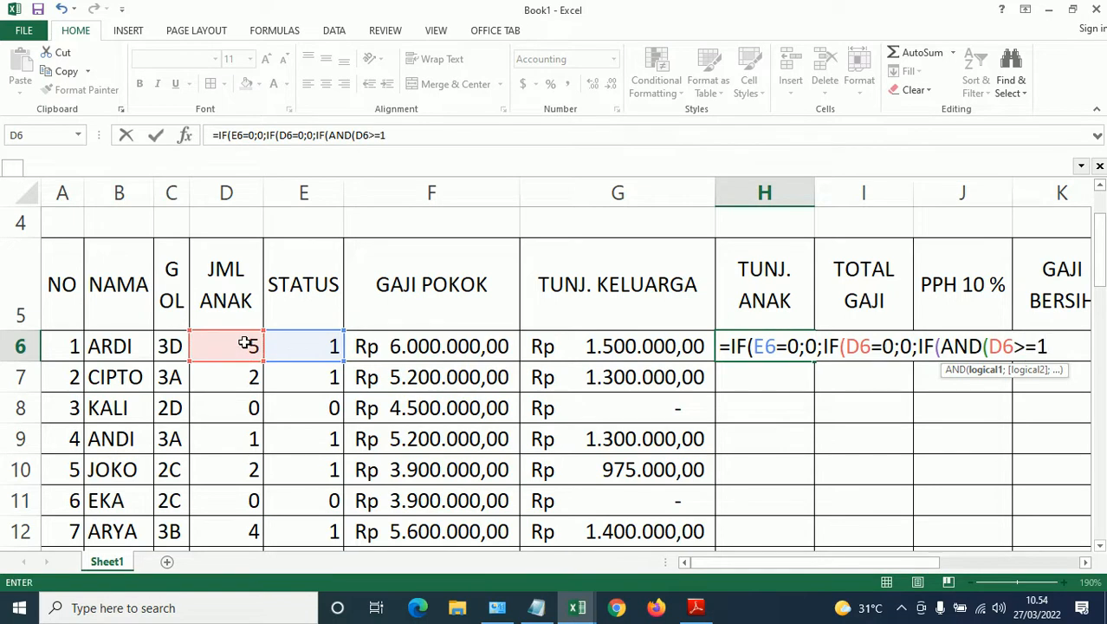
text(;)
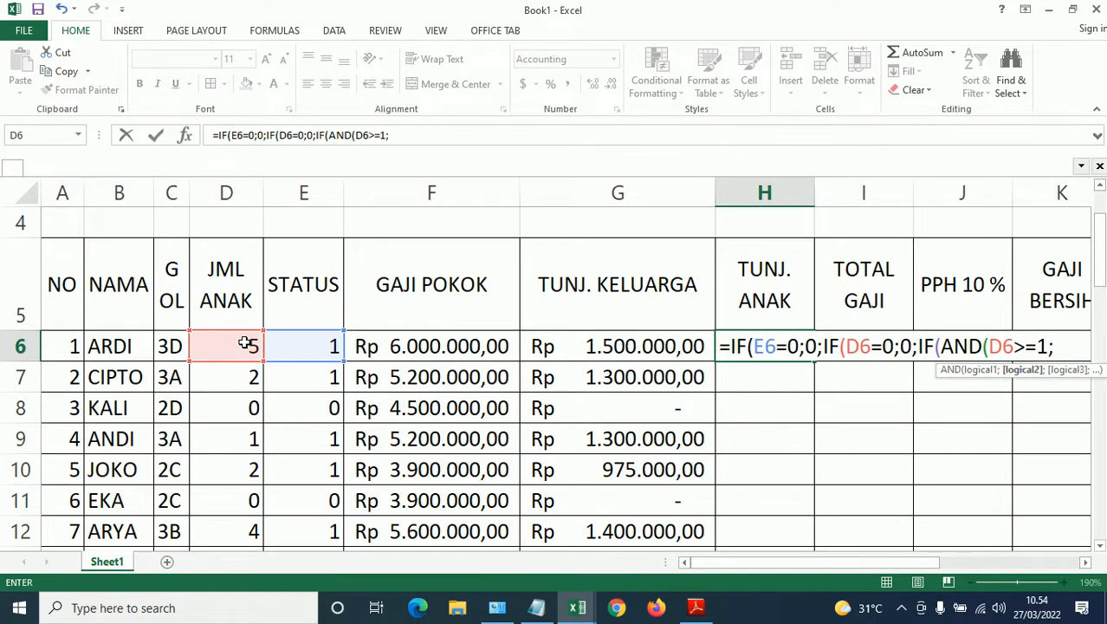
text(D6<3)
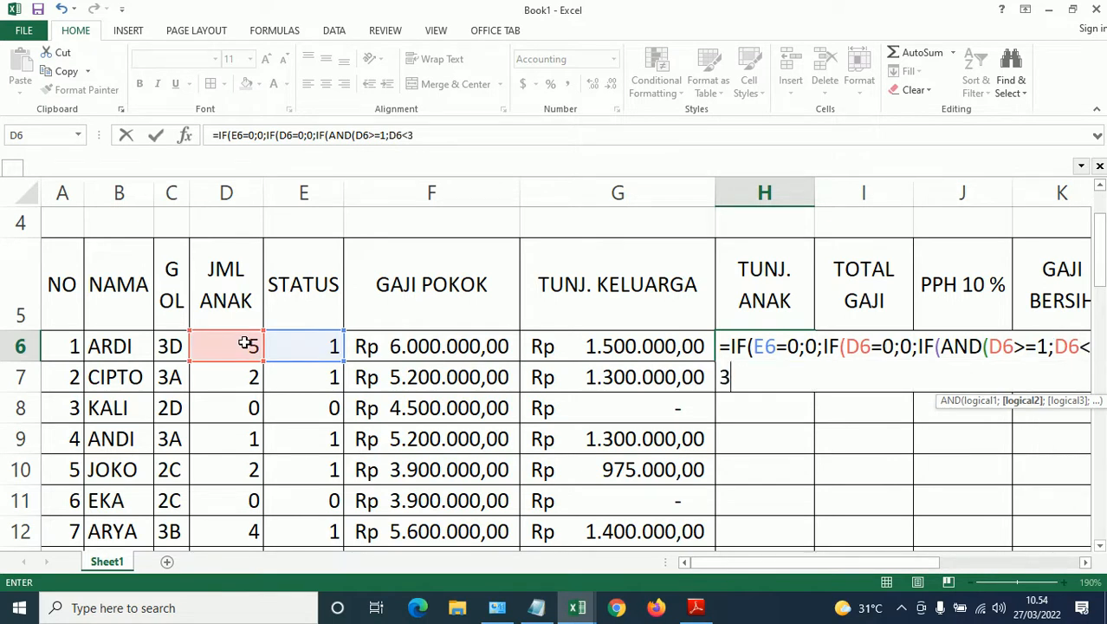
text())
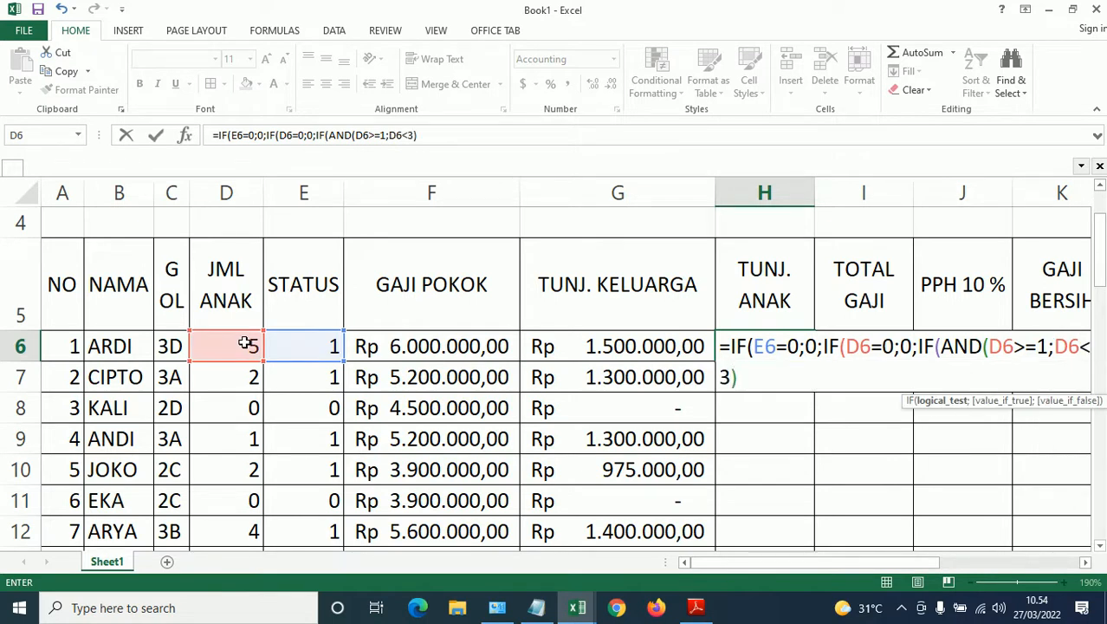
text(;)
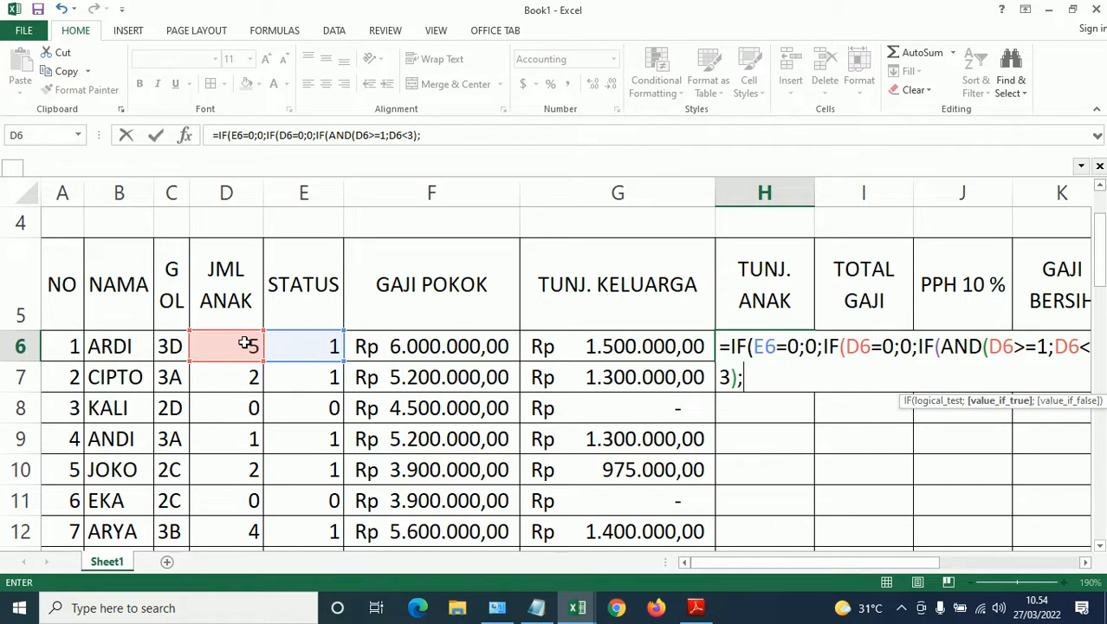
Complete the H6 formula with 20%*F6 when the condition is true and 30%*F6 otherwise, closing all nested IFs
text(20%*)
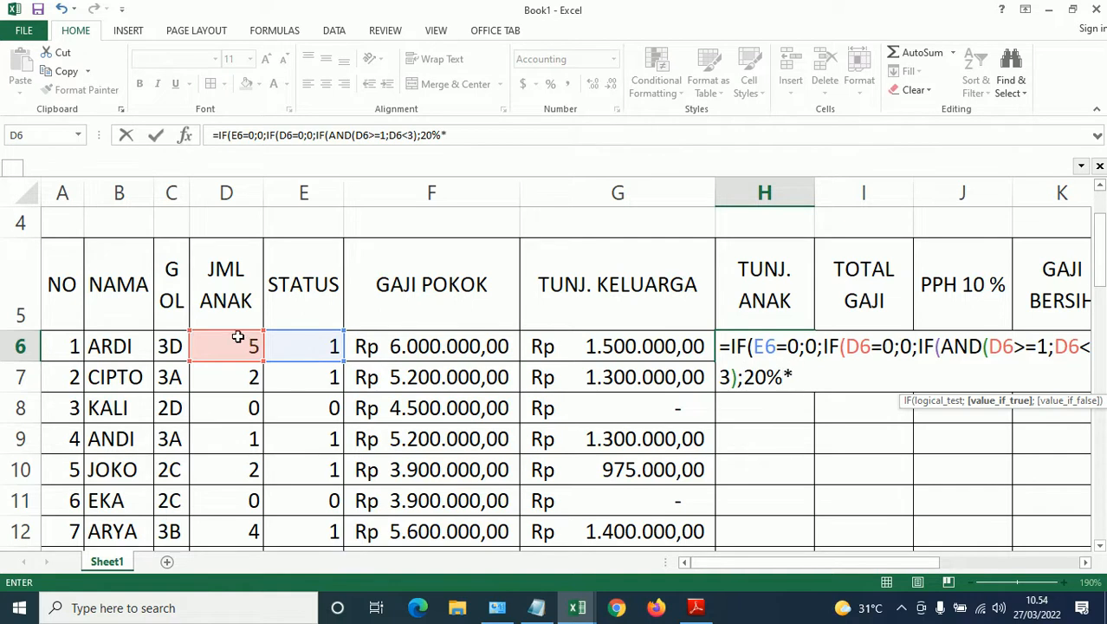
text(F6)
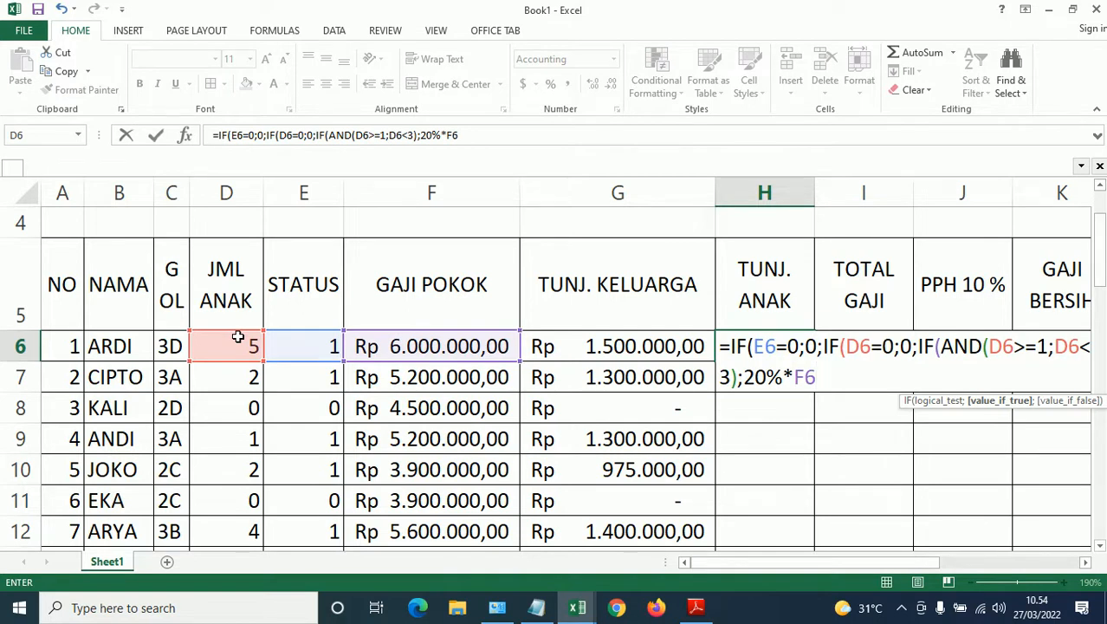
text(;3)
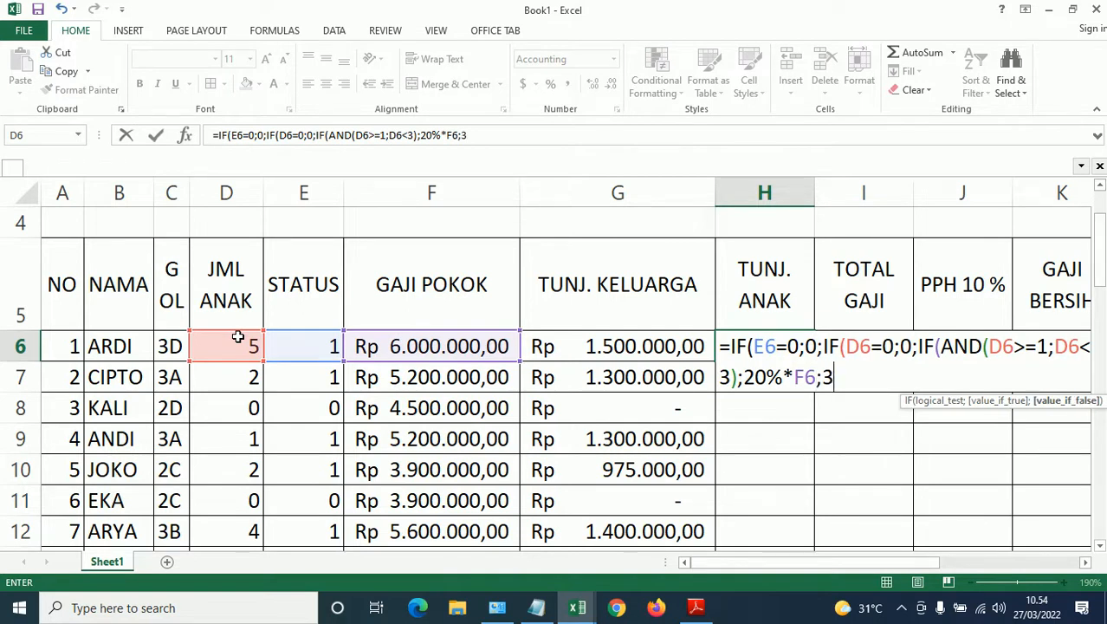
text(0%*)
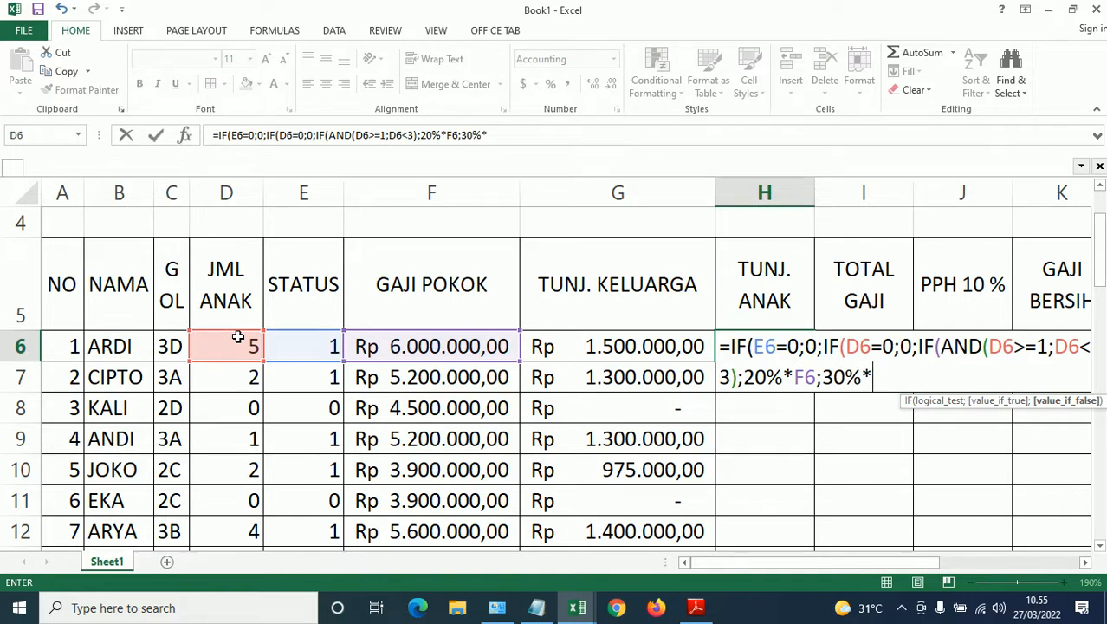
click(411, 346)
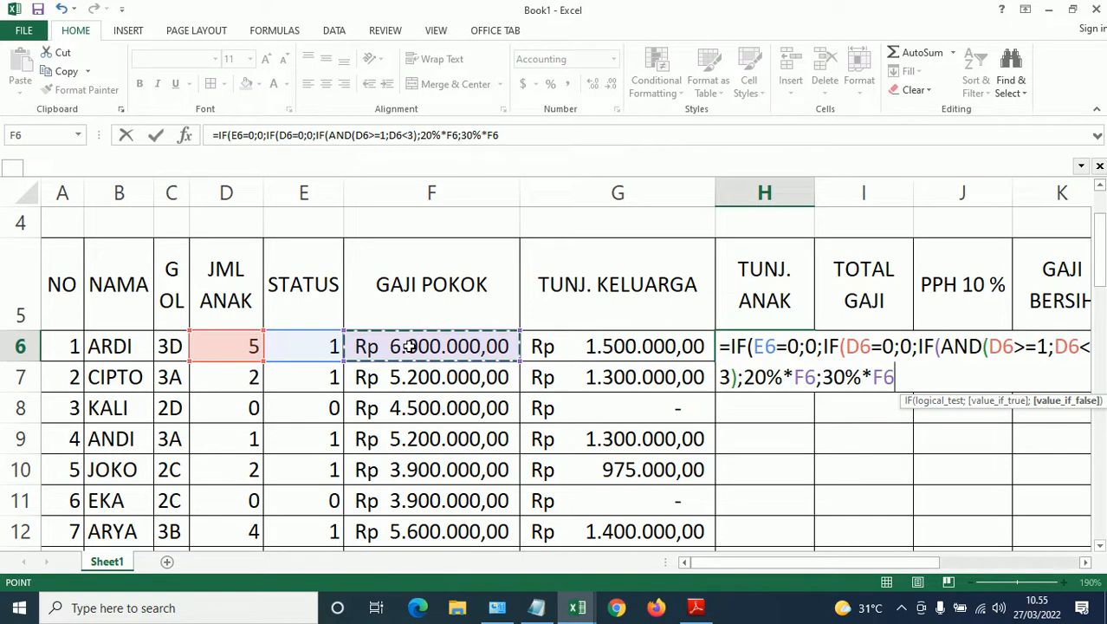
text()))
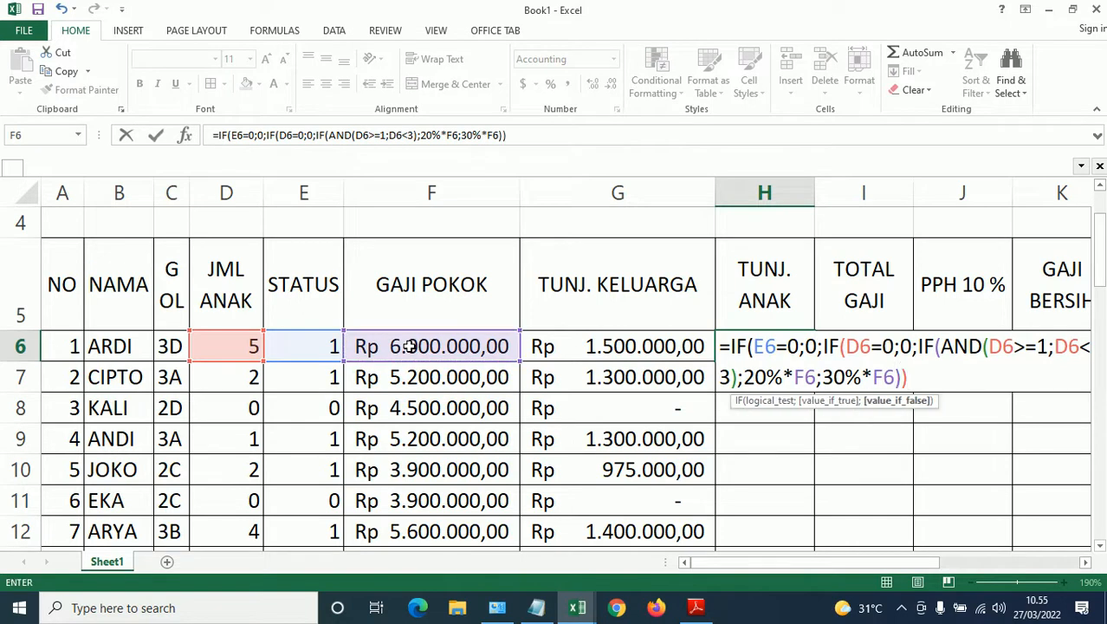
text())
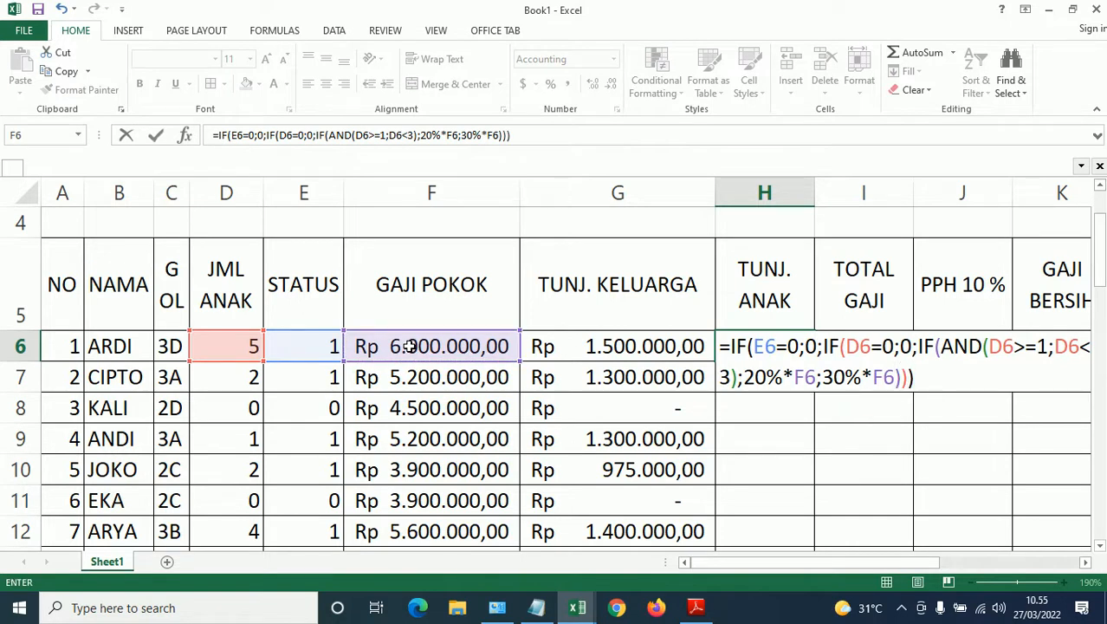
key(Return)
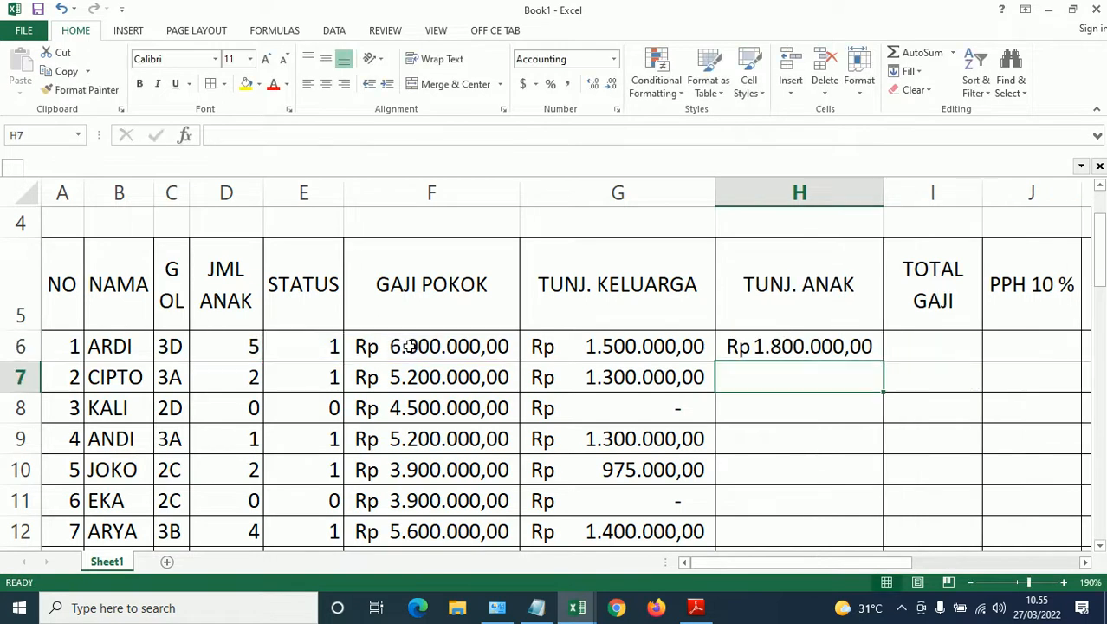
Fill the TUNJ. ANAK formula from H6 down through H20
click(790, 344)
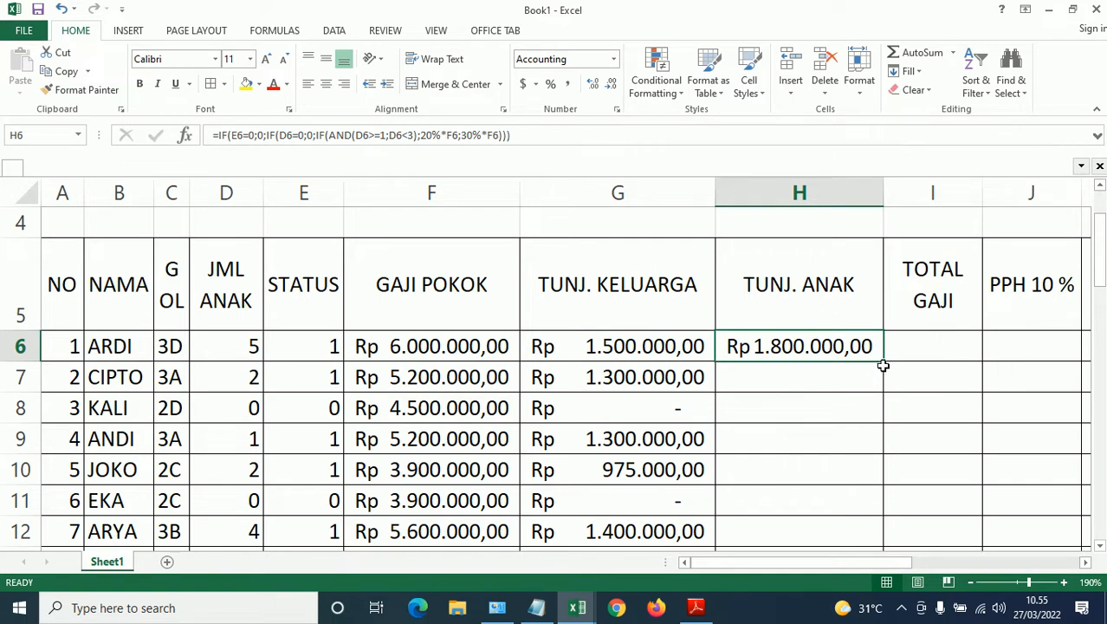
drag(883, 364, 852, 471)
scroll(846, 460, up, 4)
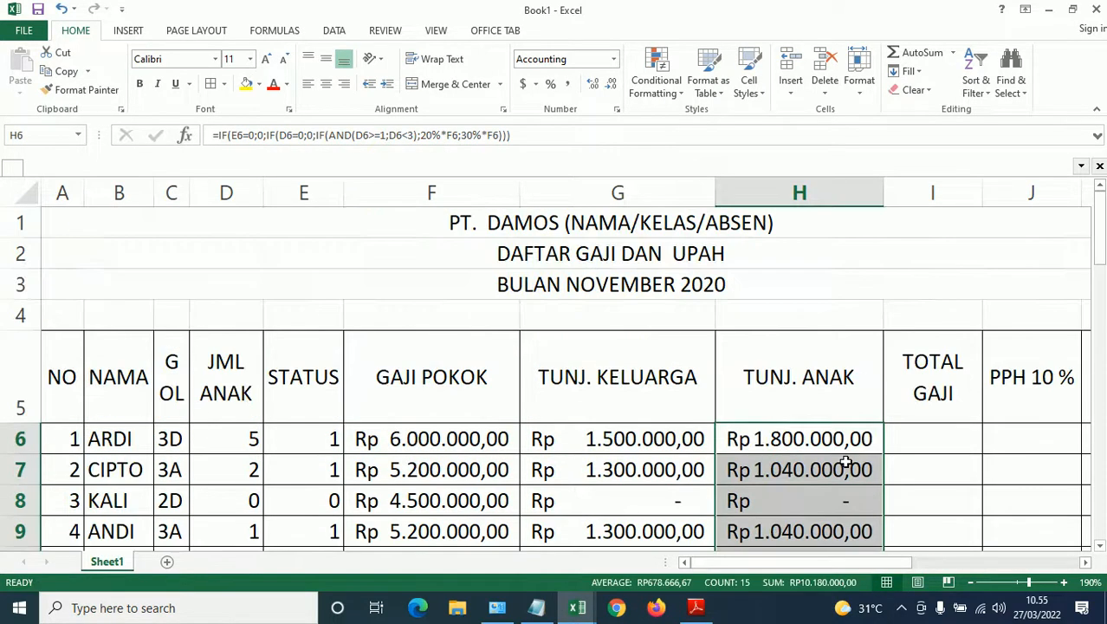
scroll(845, 455, down, 2)
scroll(846, 453, up, 1)
scroll(845, 452, up, 1)
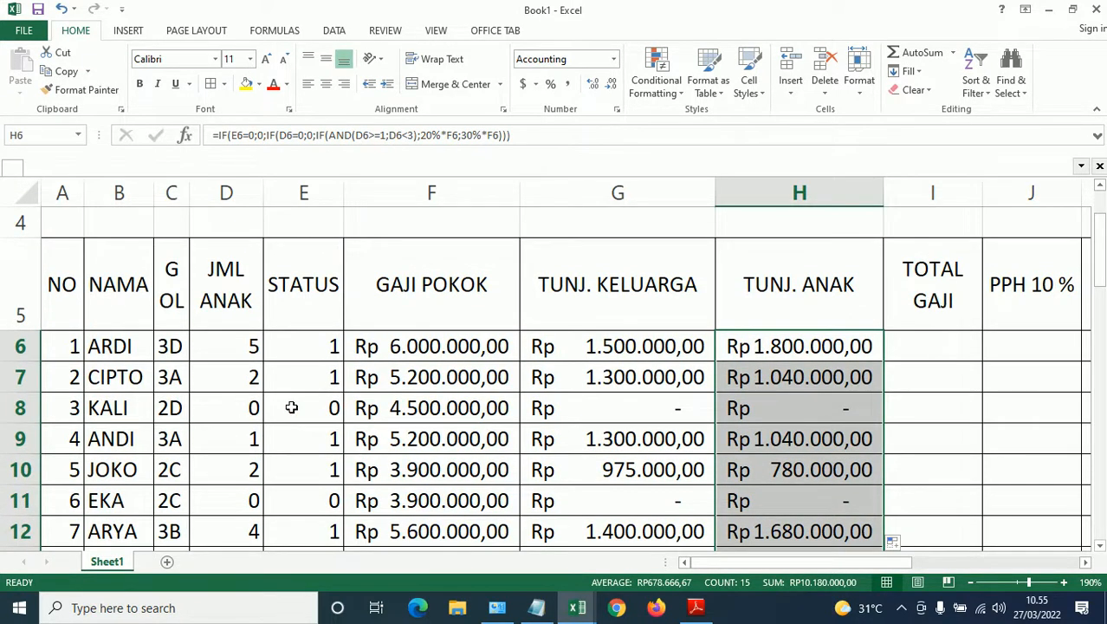
Check the TUNJ. ANAK results against STATUS and JML ANAK in rows 8 and 19
click(292, 407)
click(838, 409)
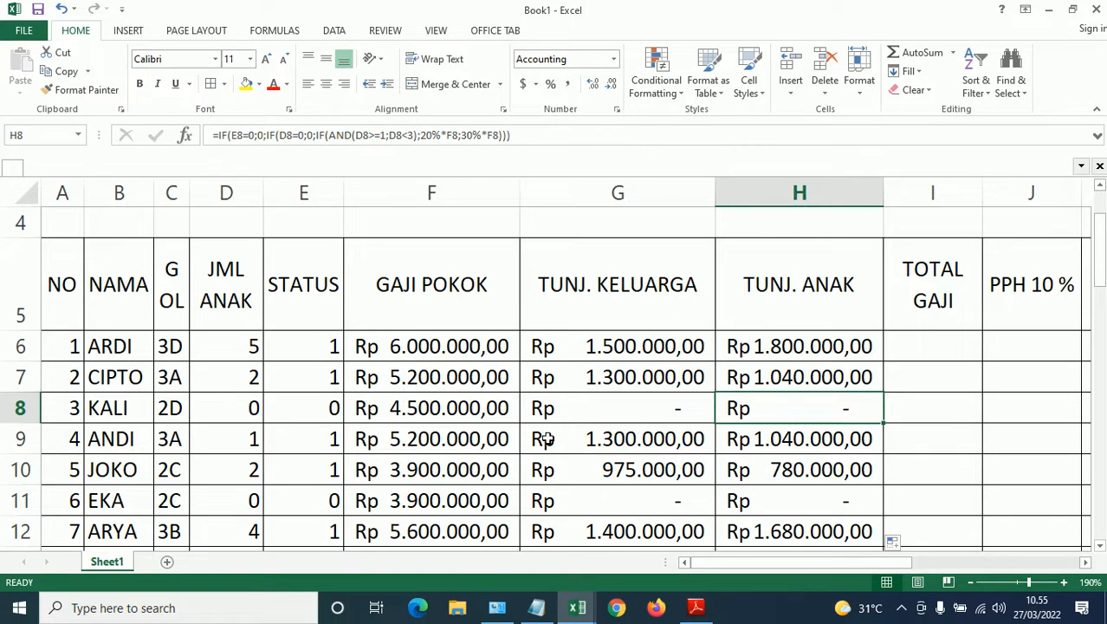
scroll(347, 426, down, 2)
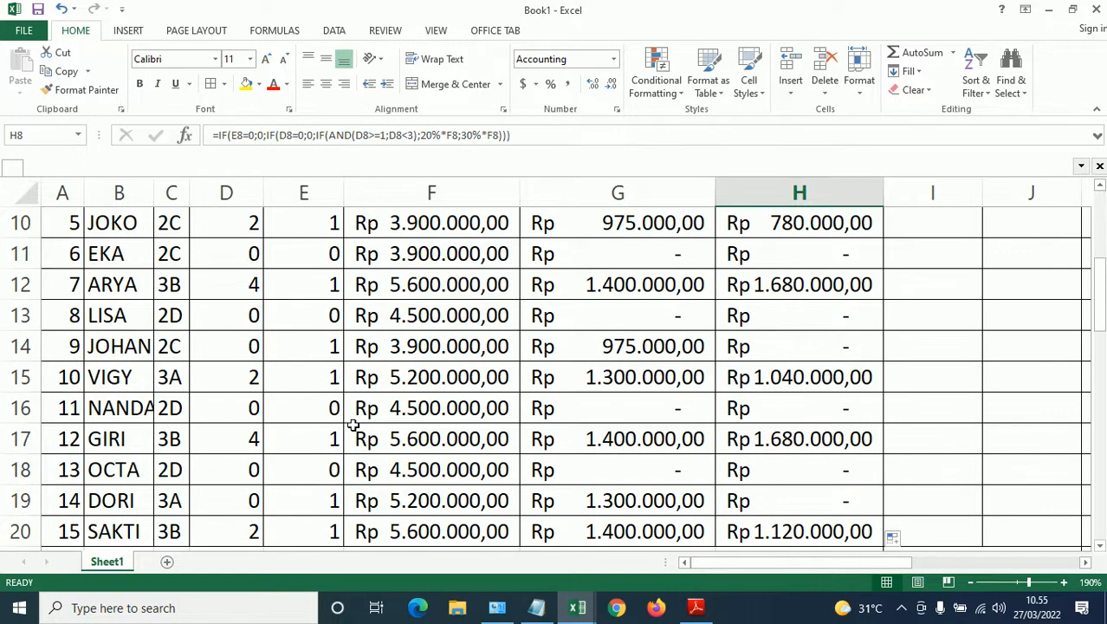
scroll(354, 422, down, 1)
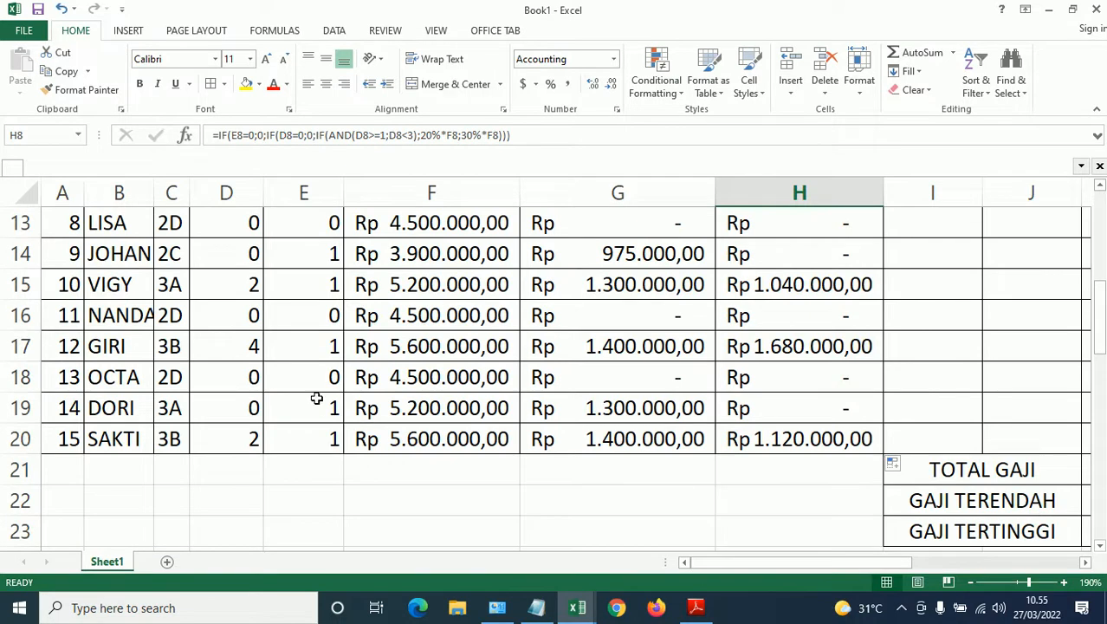
scroll(315, 403, up, 2)
scroll(315, 403, up, 2)
scroll(316, 390, down, 3)
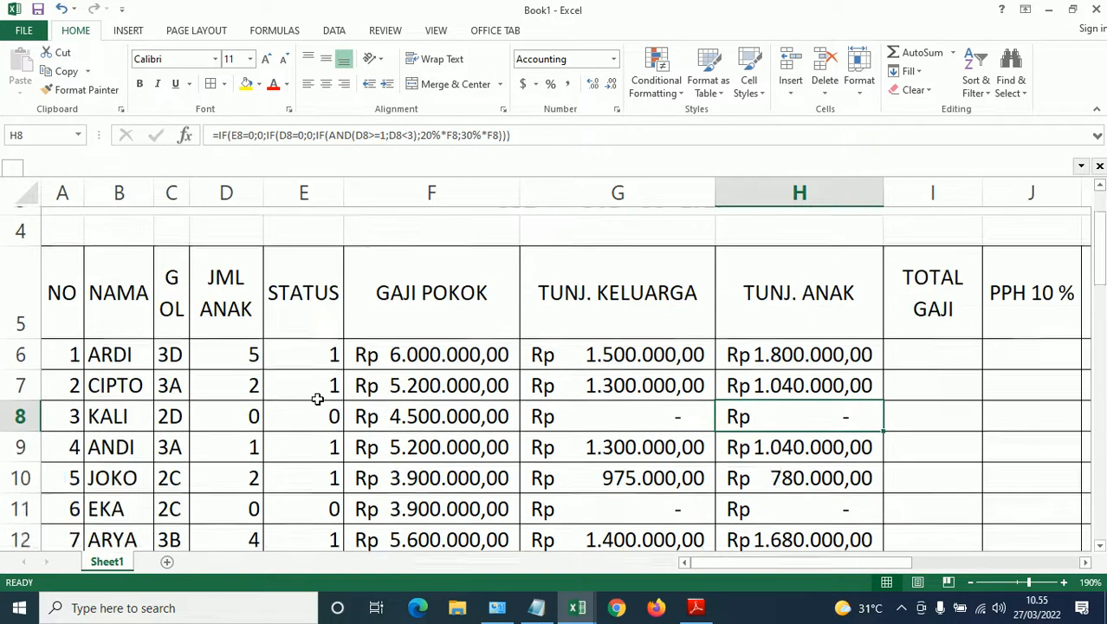
click(319, 498)
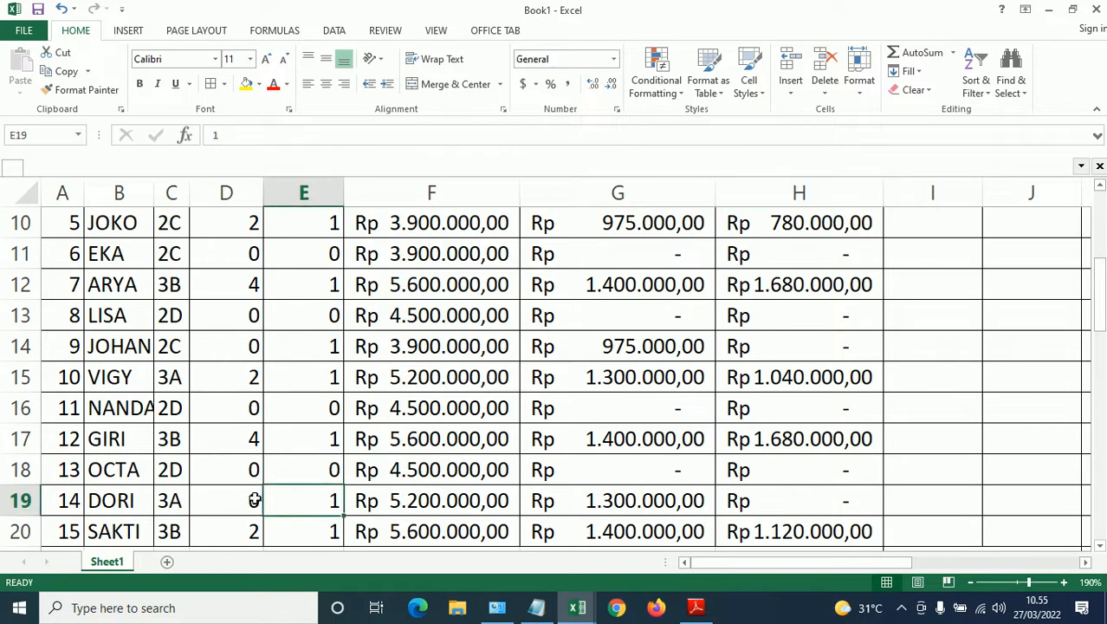
click(240, 498)
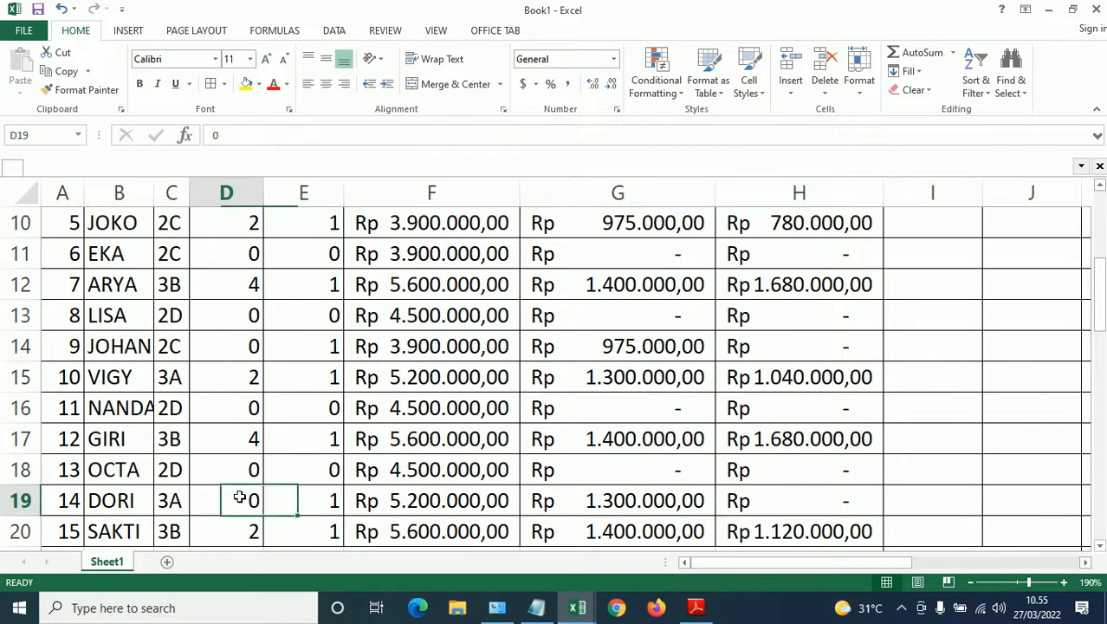
click(780, 505)
scroll(780, 505, up, 3)
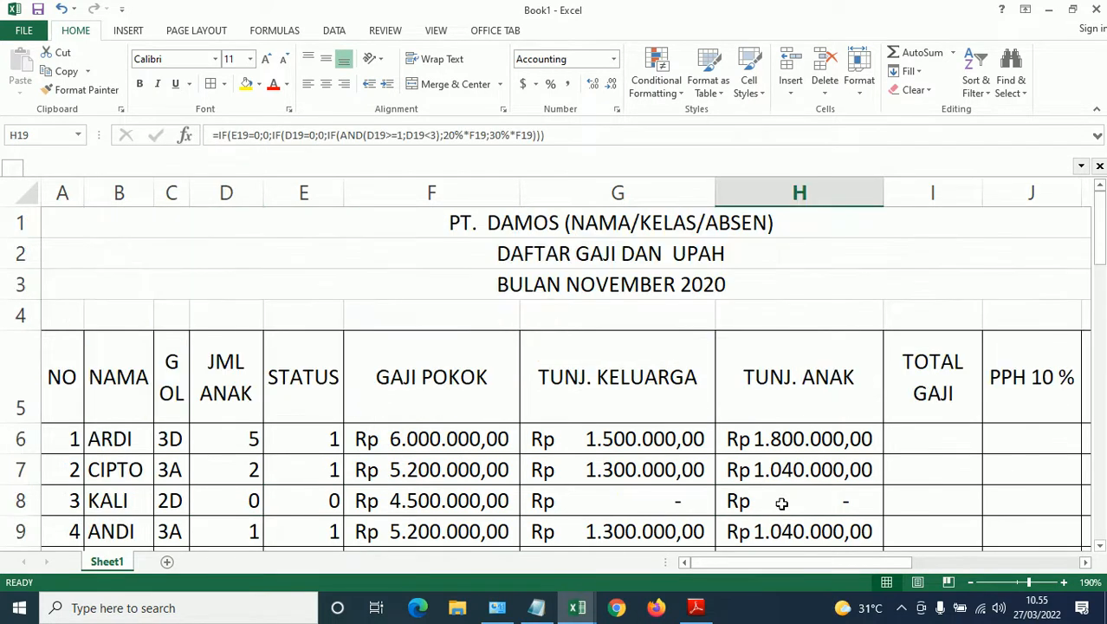
Cross-check the row 6 child allowance by calculating =30%*F6 in empty cell H4, and remove the test formula
click(234, 441)
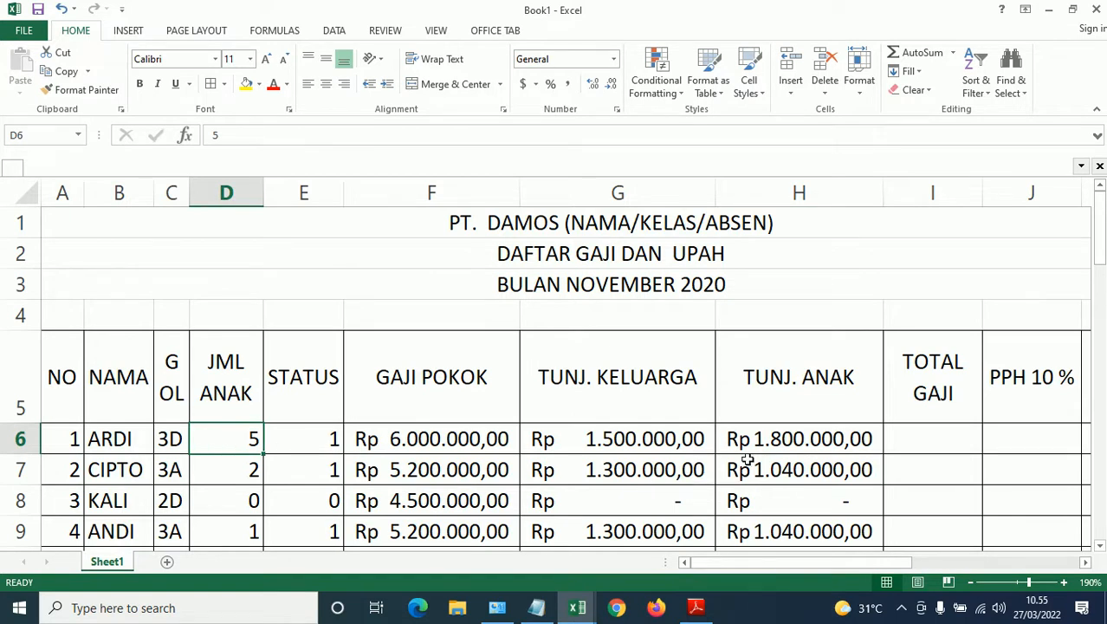
click(805, 318)
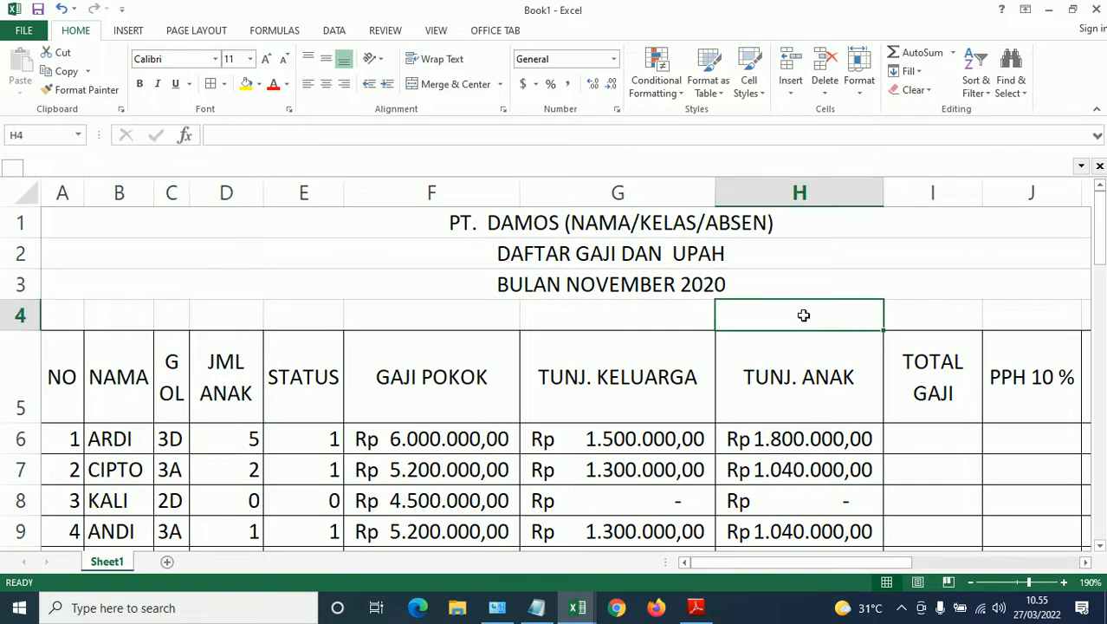
text(=)
text(0)
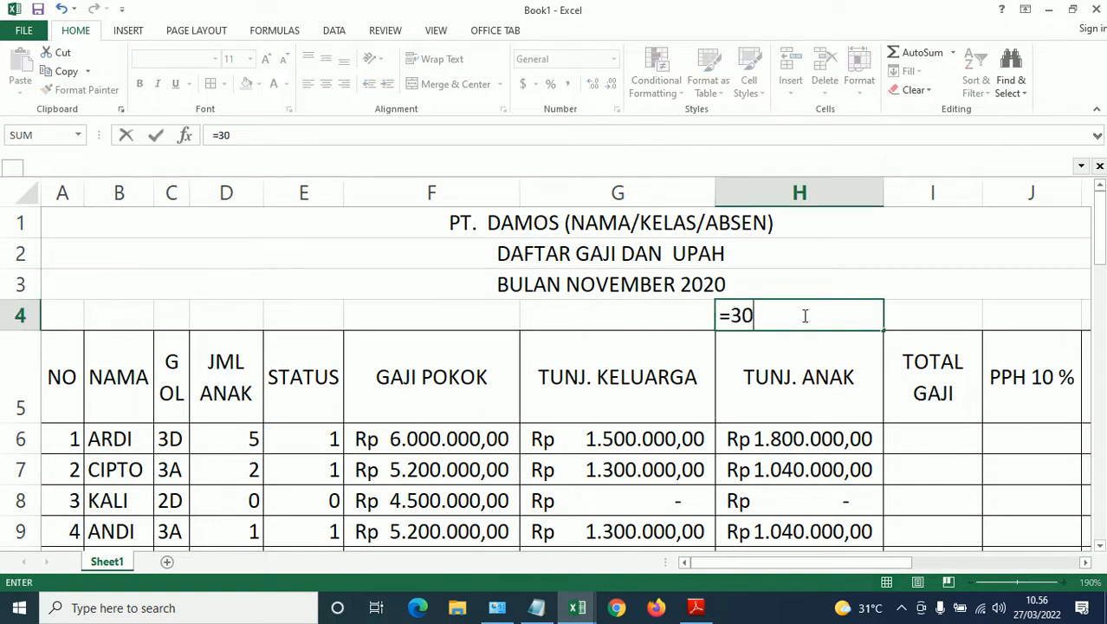
text(%*)
click(478, 430)
key(Return)
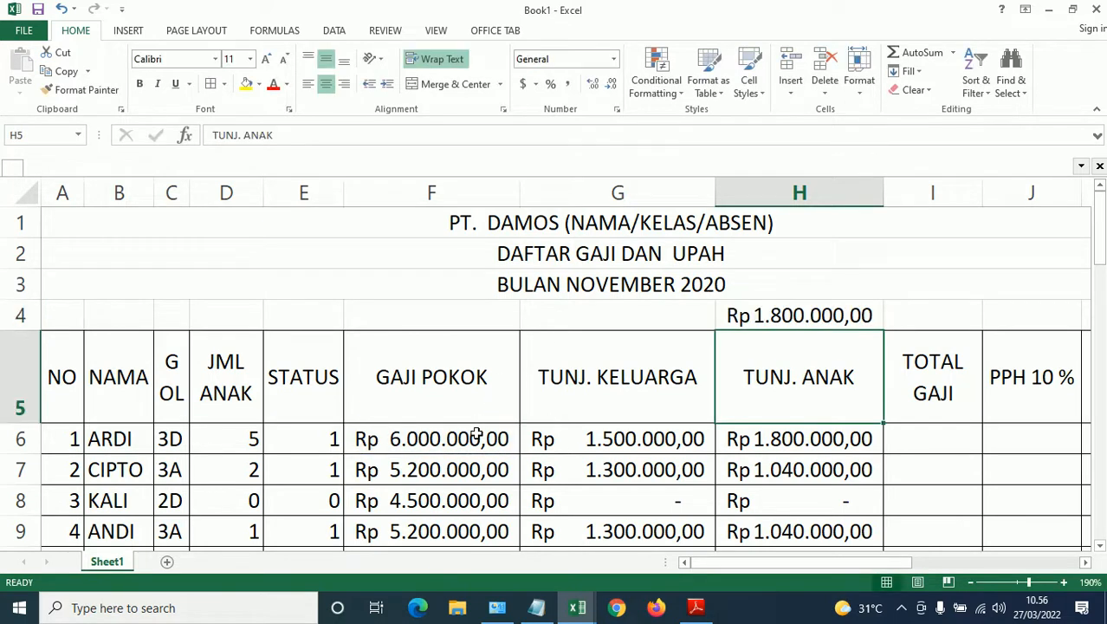
key(Up)
key(Delete)
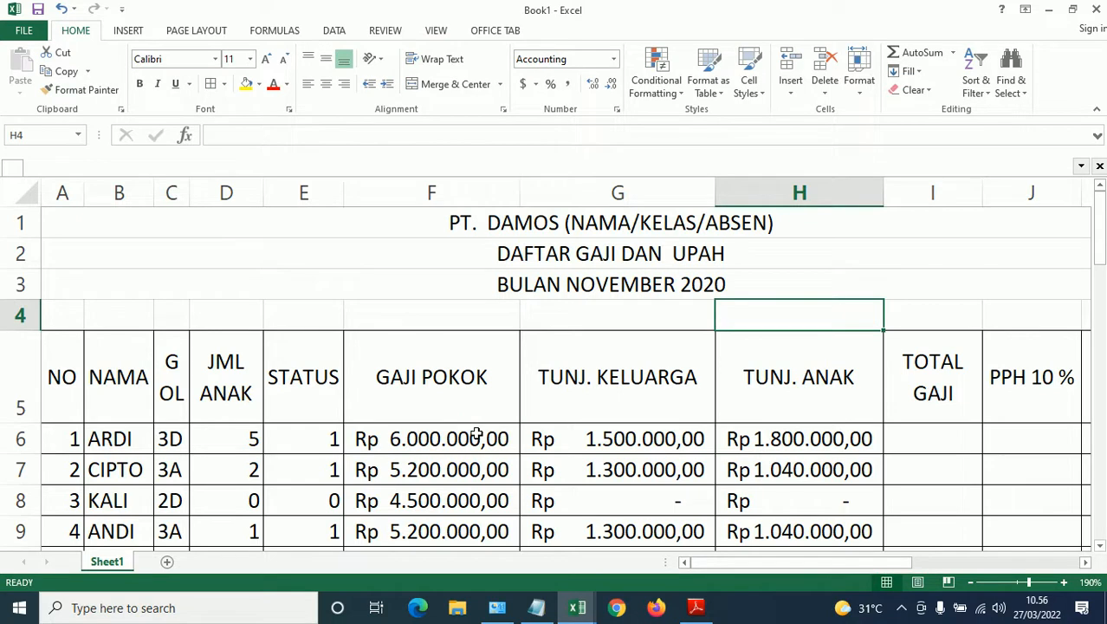
key(ctrl+z)
key(ctrl+z)
scroll(503, 467, down, 1)
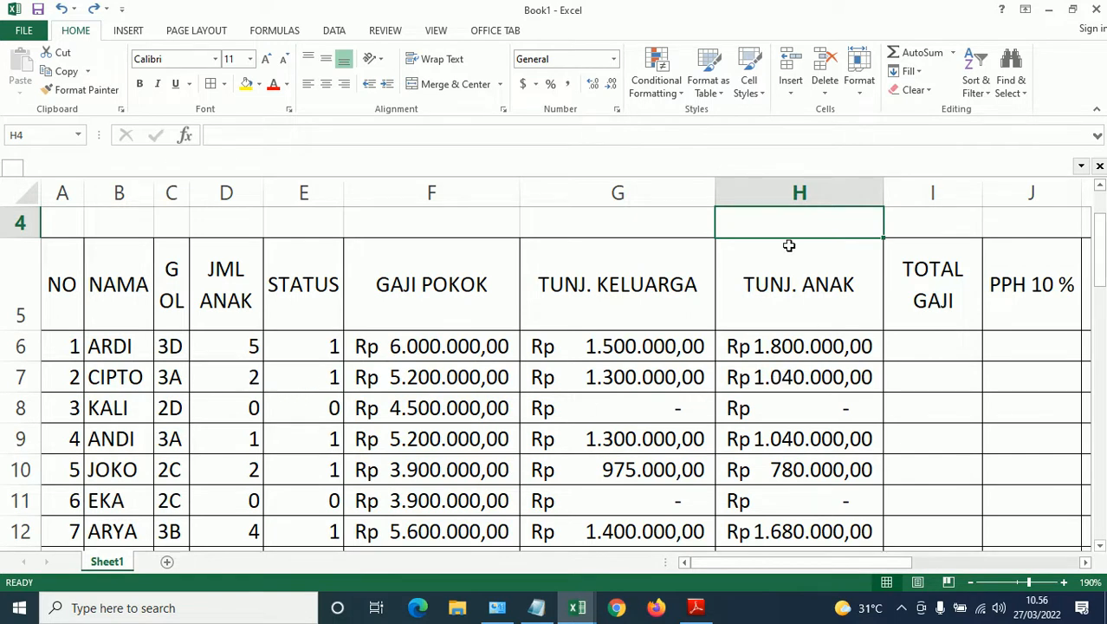
Cross-check the row 7 child allowance by calculating =20%*F7 in H4, clear the test formula and select H6
text(=2)
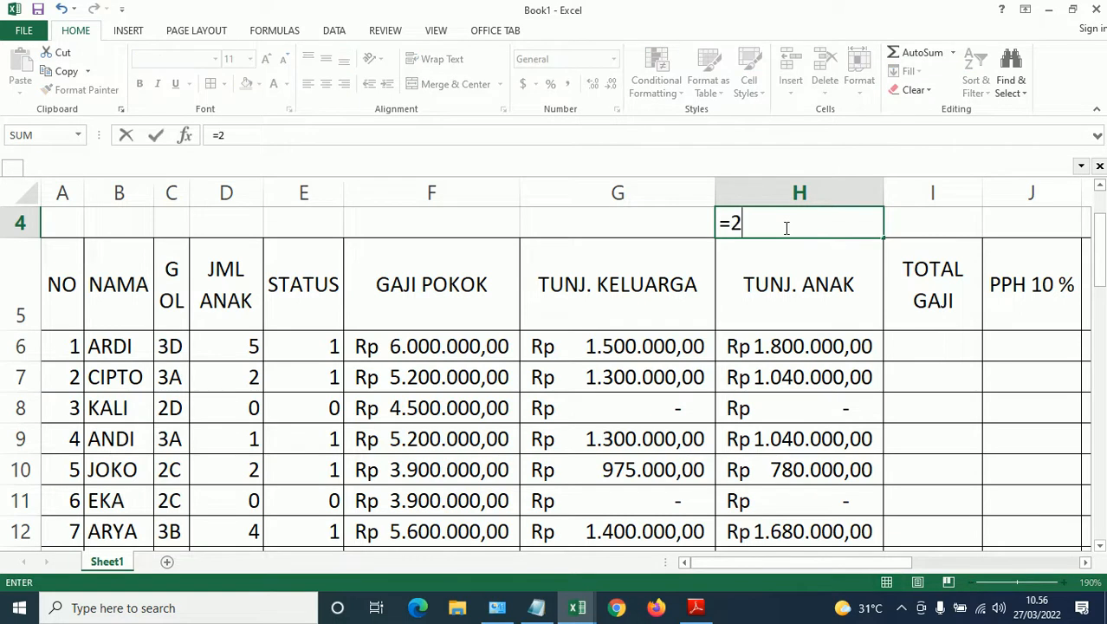
text(0%*)
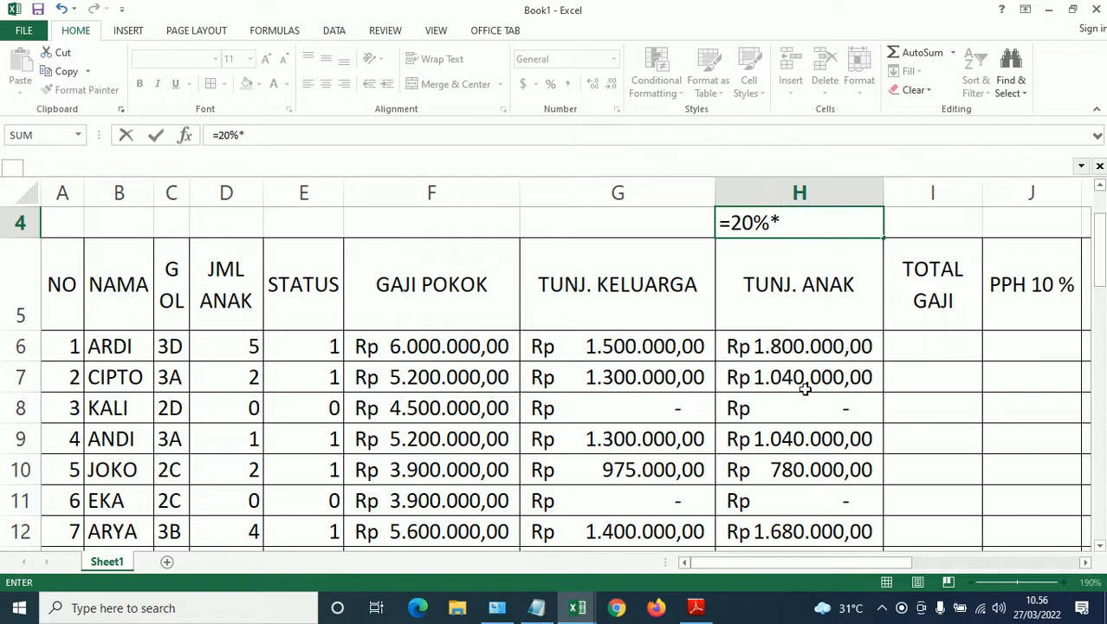
click(466, 374)
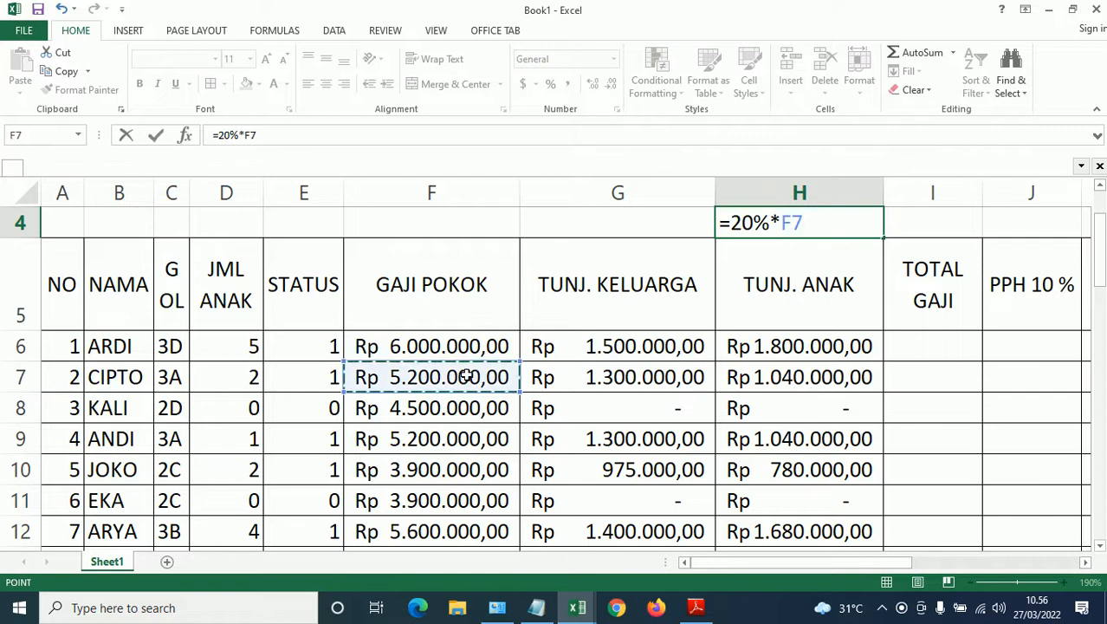
key(Return)
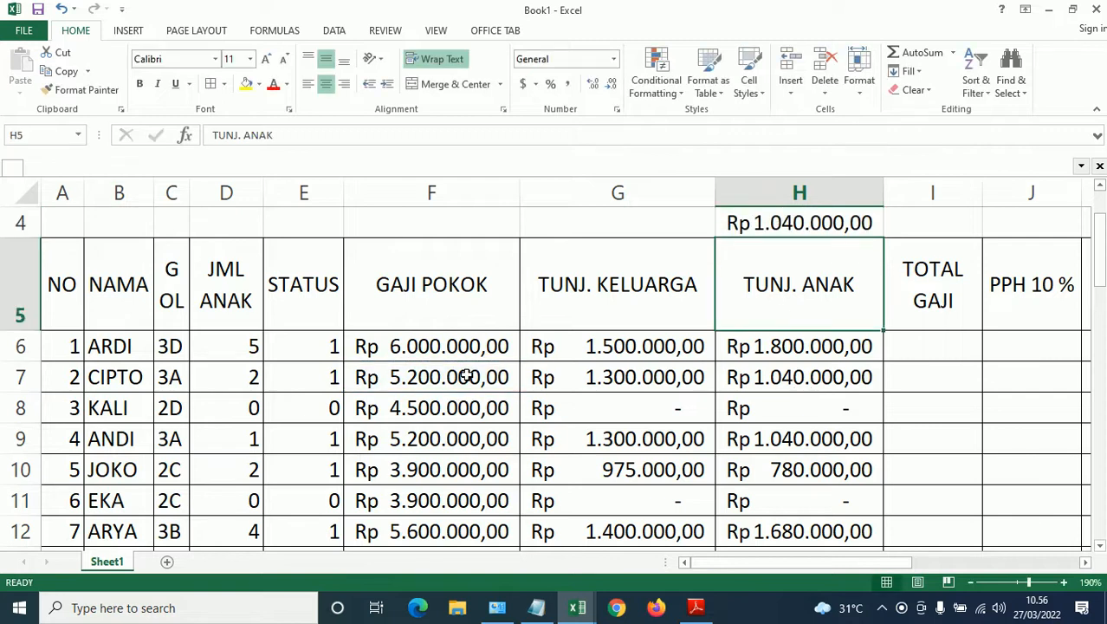
key(Up)
key(Delete)
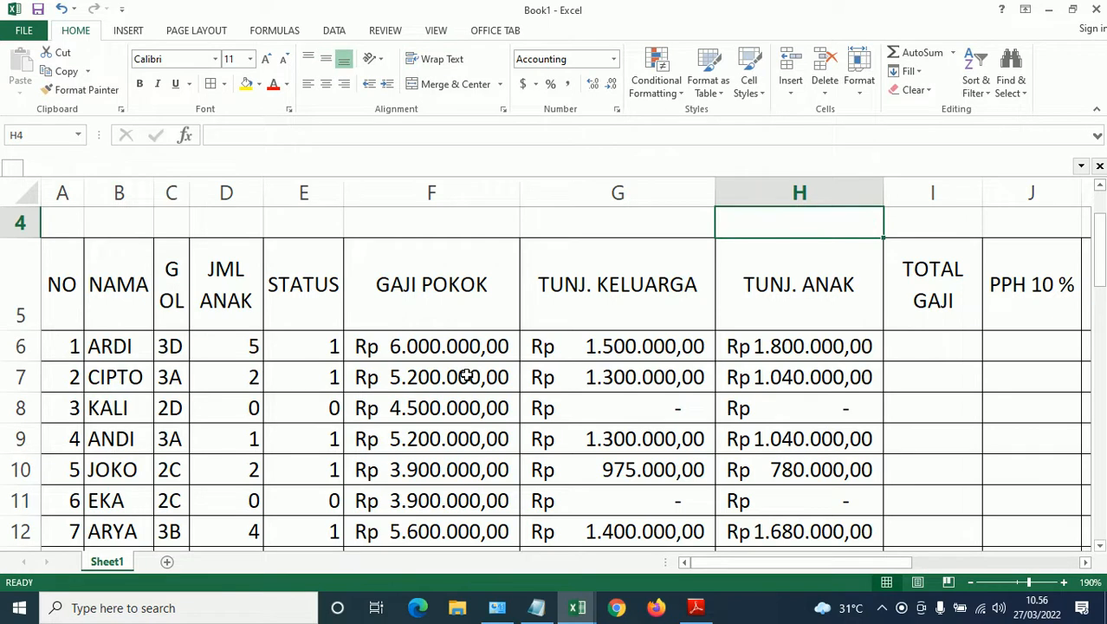
scroll(624, 496, up, 1)
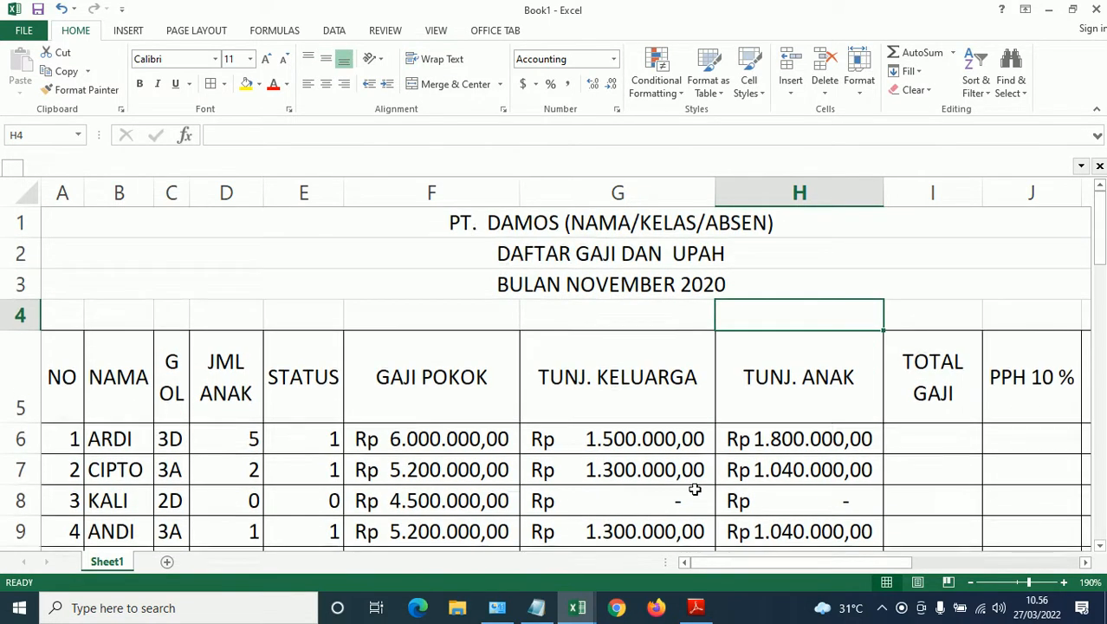
click(833, 442)
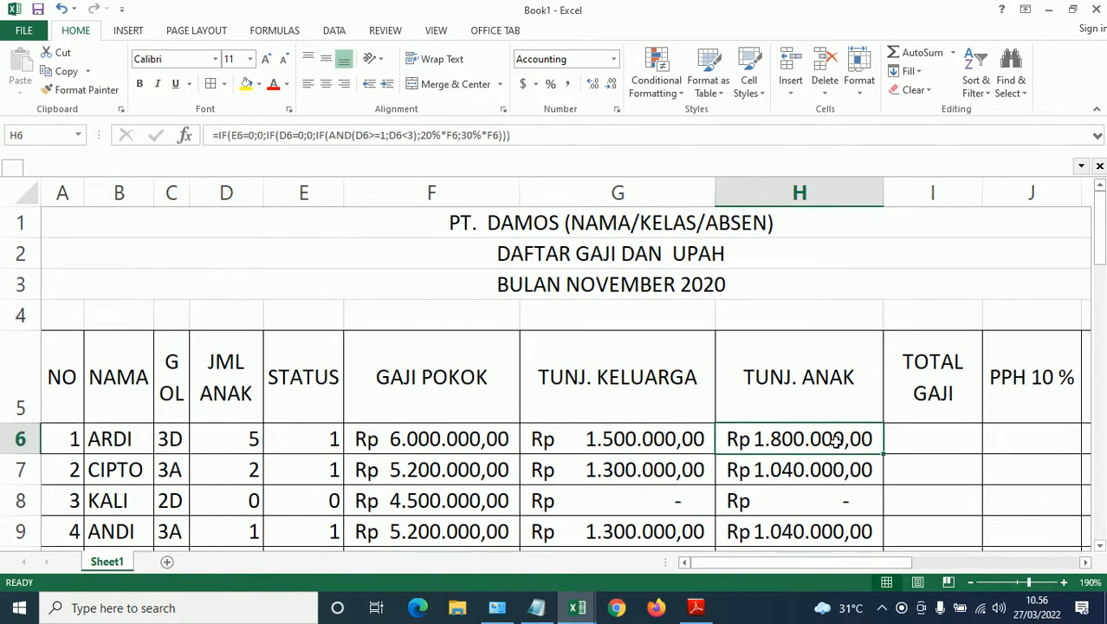
Compare the first and second possibilities of the child allowance rules in the "ketentuan gaji" notes, then return to the workbook
click(539, 607)
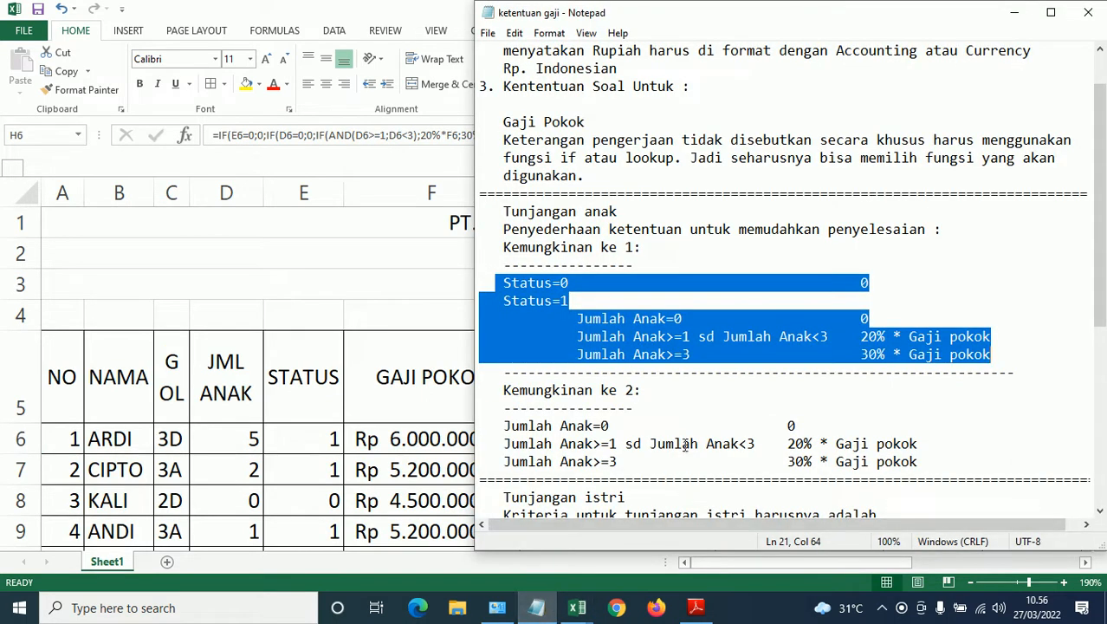
drag(505, 426, 921, 457)
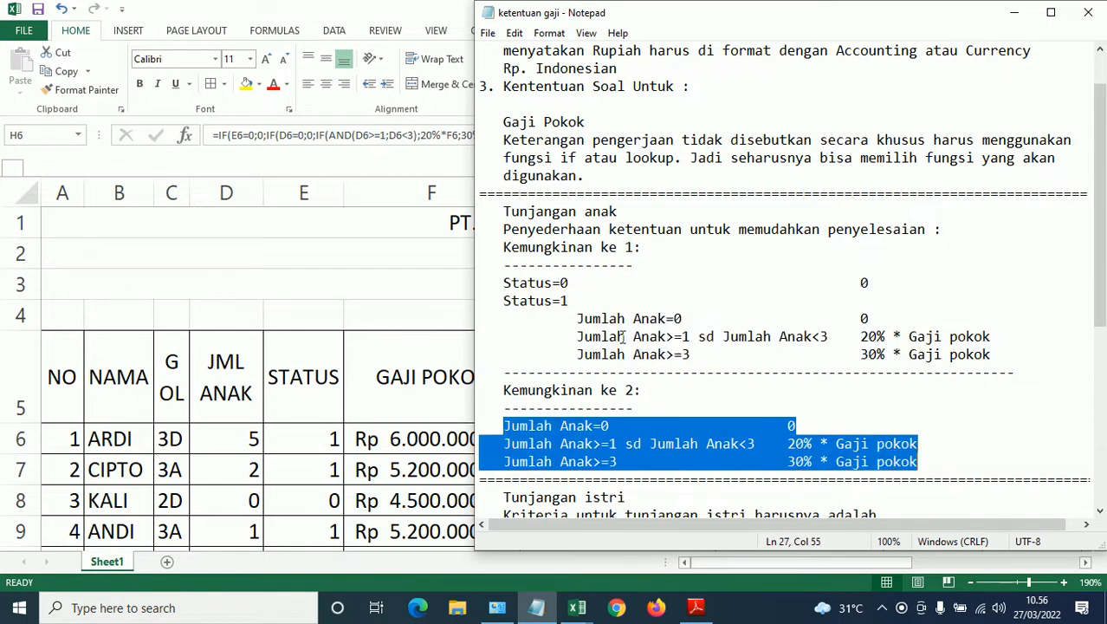
drag(576, 319, 821, 355)
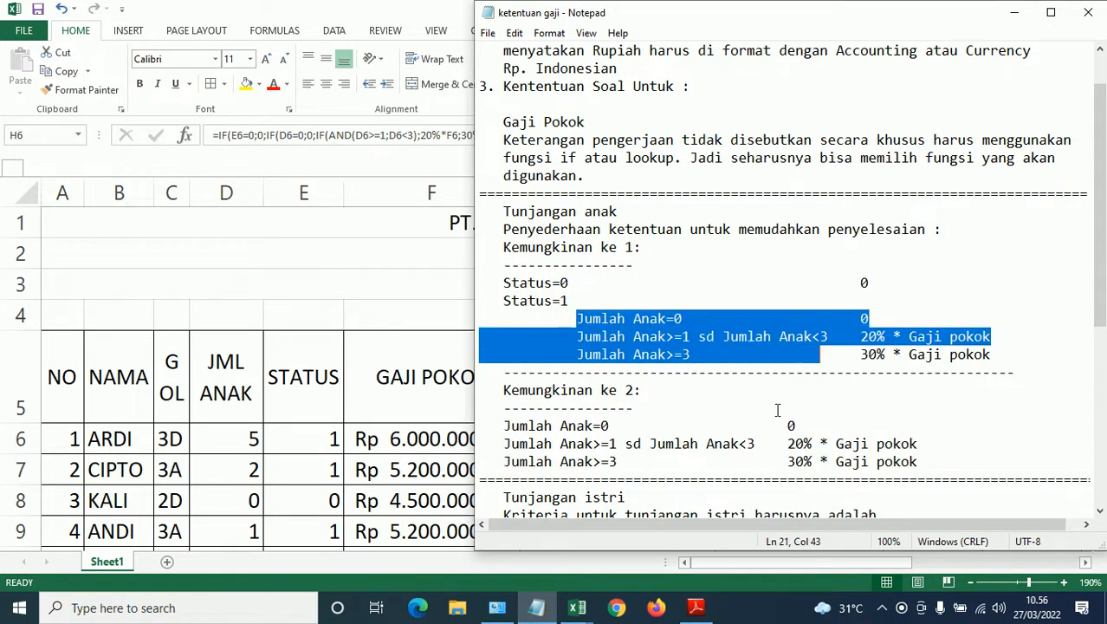
click(569, 609)
click(540, 533)
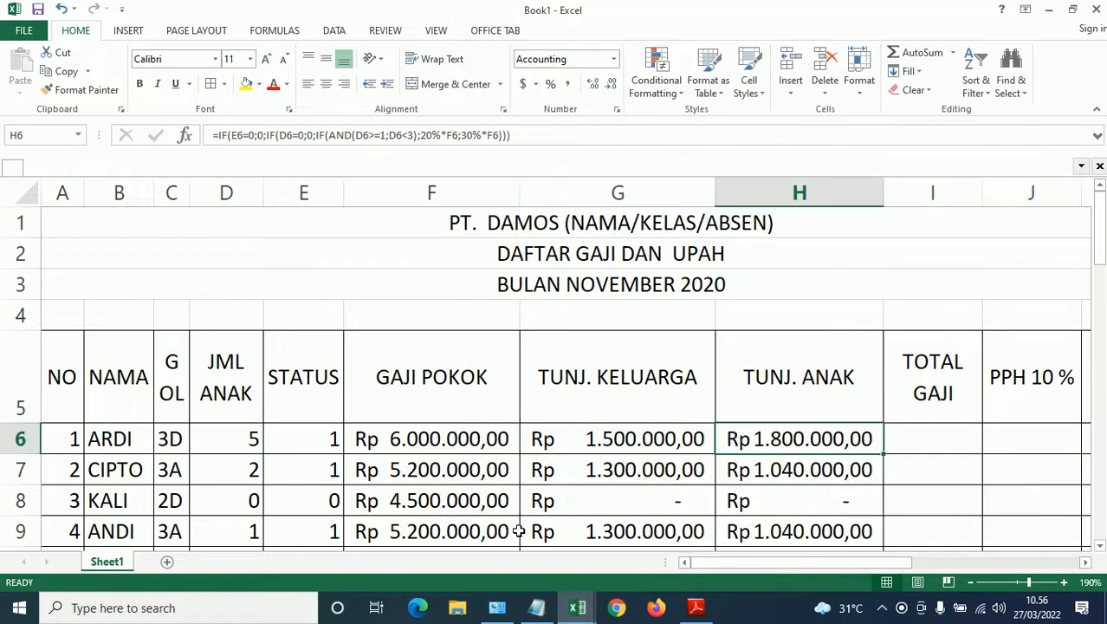
Reuse the inner IF of H6 in I6 as =IF(D6=0;0;IF(AND(D6>=1;D6<3);20%*F6;30%*F6)) and autofit column I
click(532, 133)
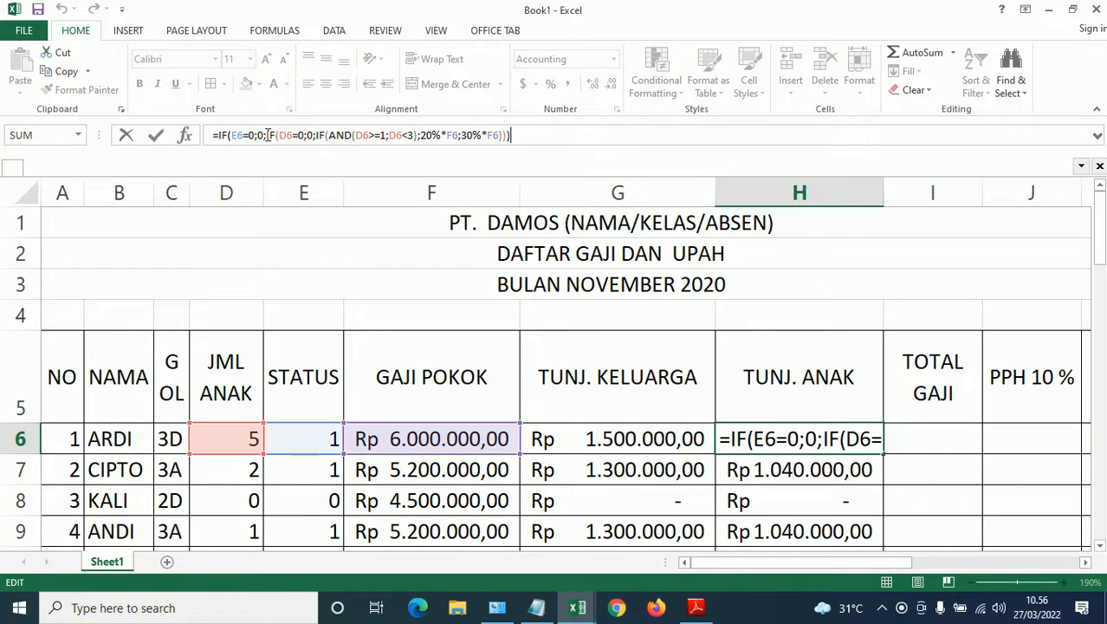
drag(268, 135, 504, 149)
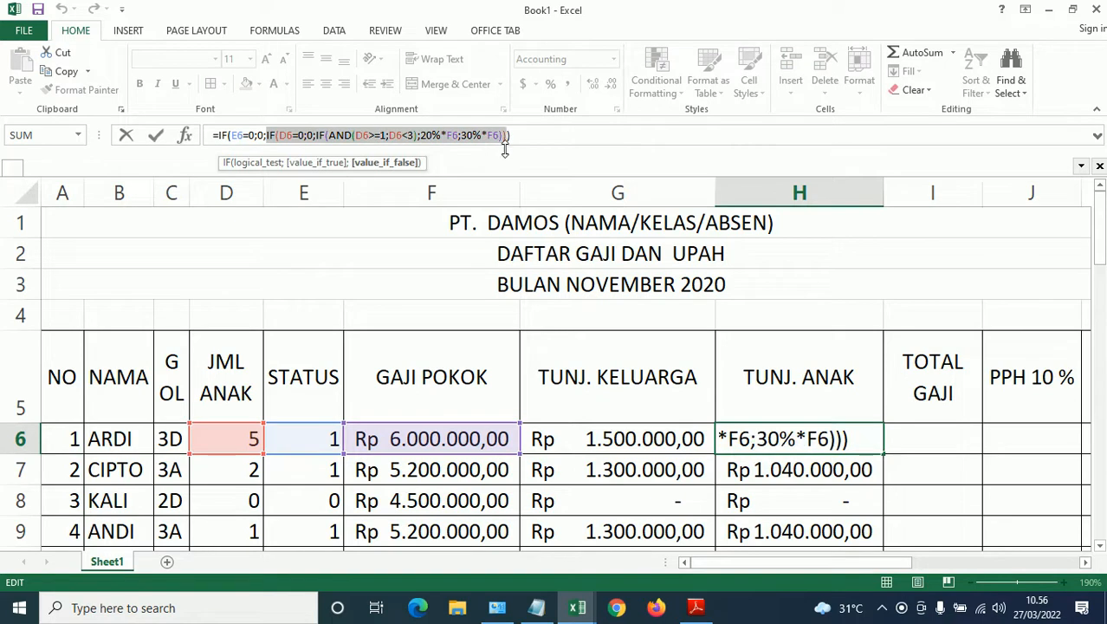
key(Escape)
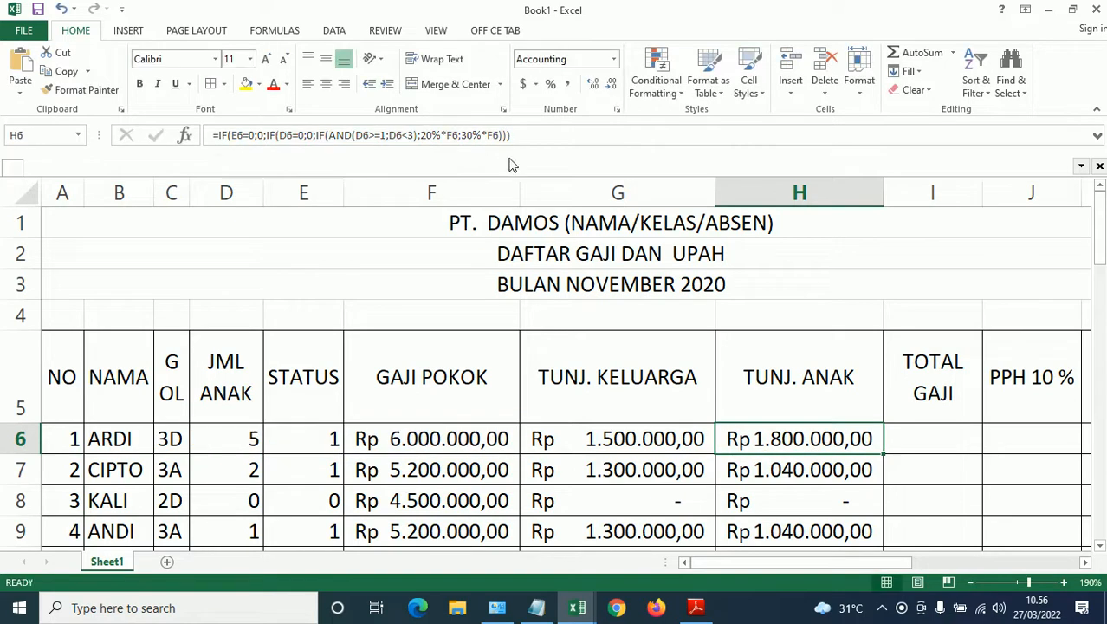
click(920, 437)
double_click(984, 196)
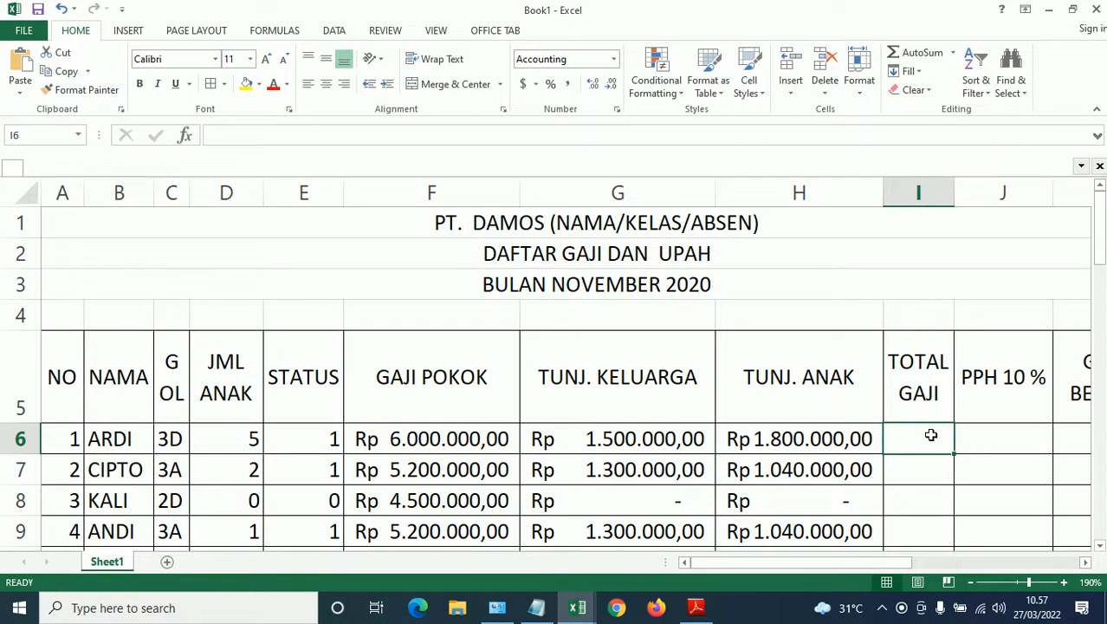
text(=)
key(ctrl+v)
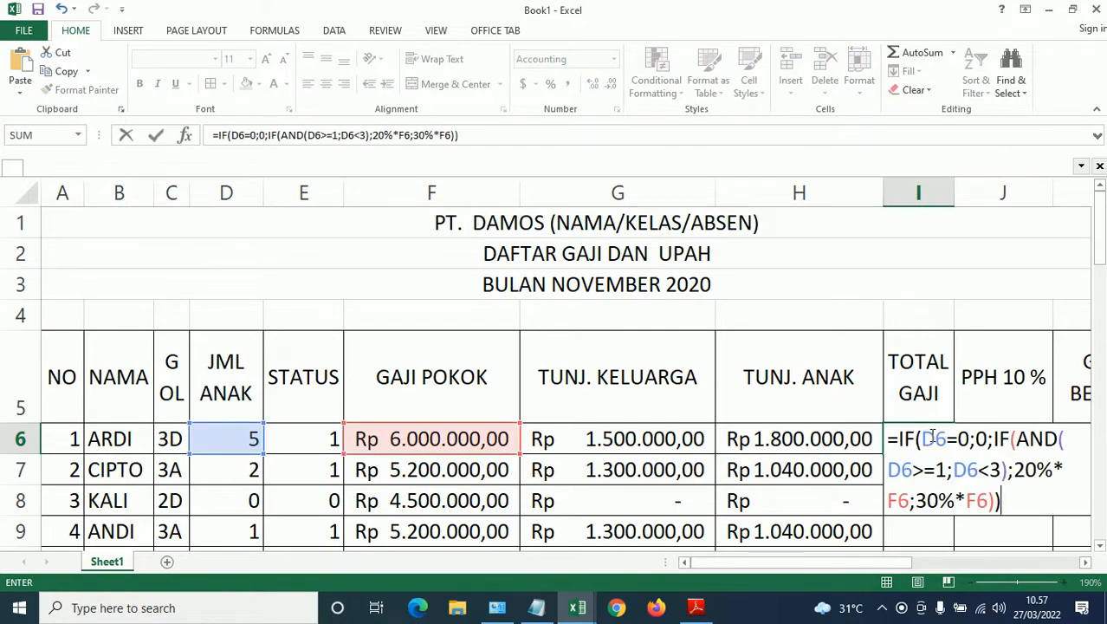
key(Return)
Fill the I6 formula down the TOTAL GAJI column for all employee rows
click(972, 440)
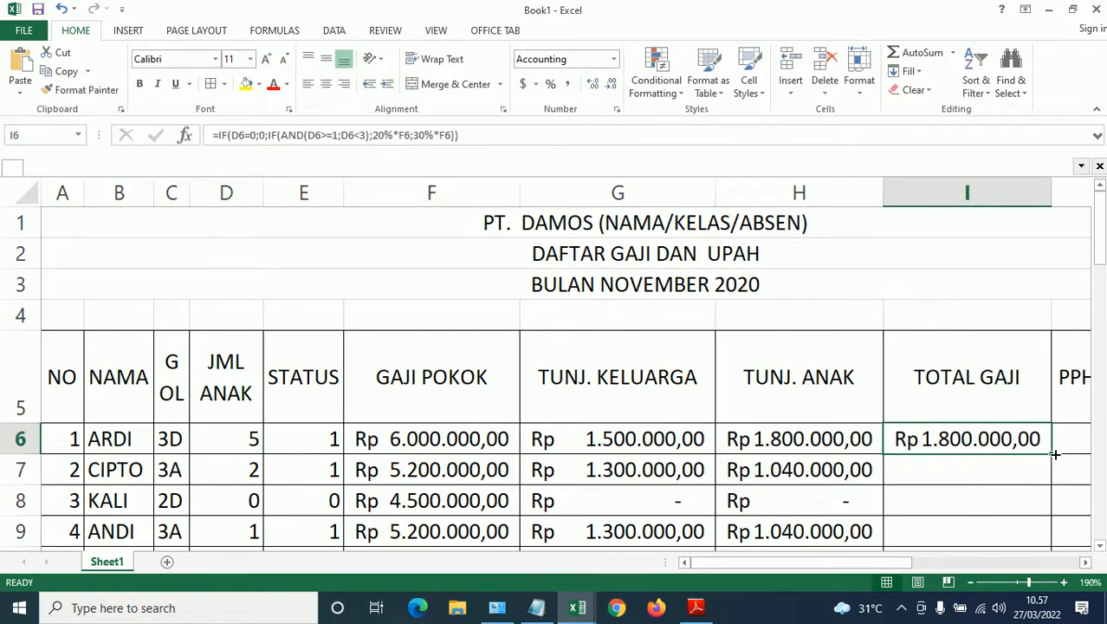
double_click(1054, 454)
scroll(1026, 497, down, 1)
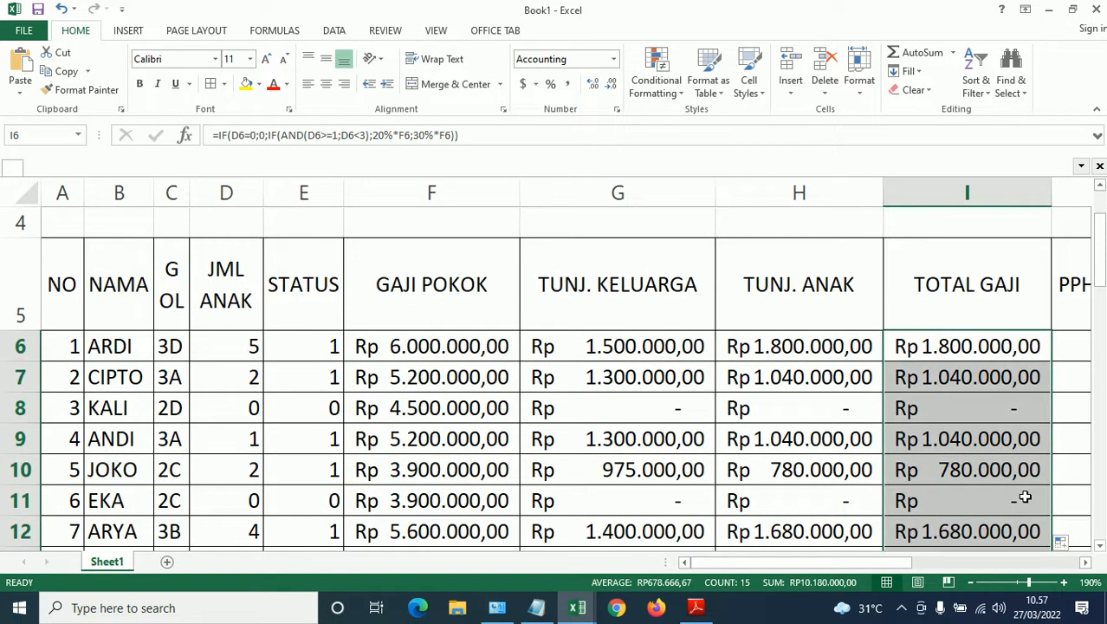
scroll(1025, 497, down, 3)
scroll(1028, 494, up, 4)
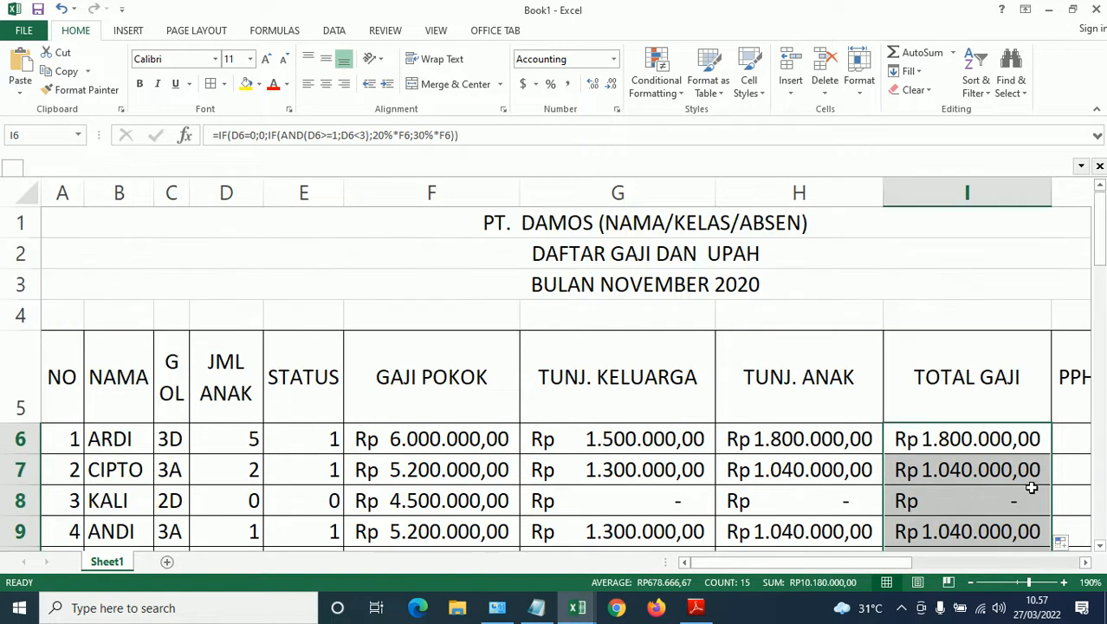
Copy the full TUNJ. ANAK formula from H6 and enter it as plain text in A4 with a leading apostrophe
click(819, 435)
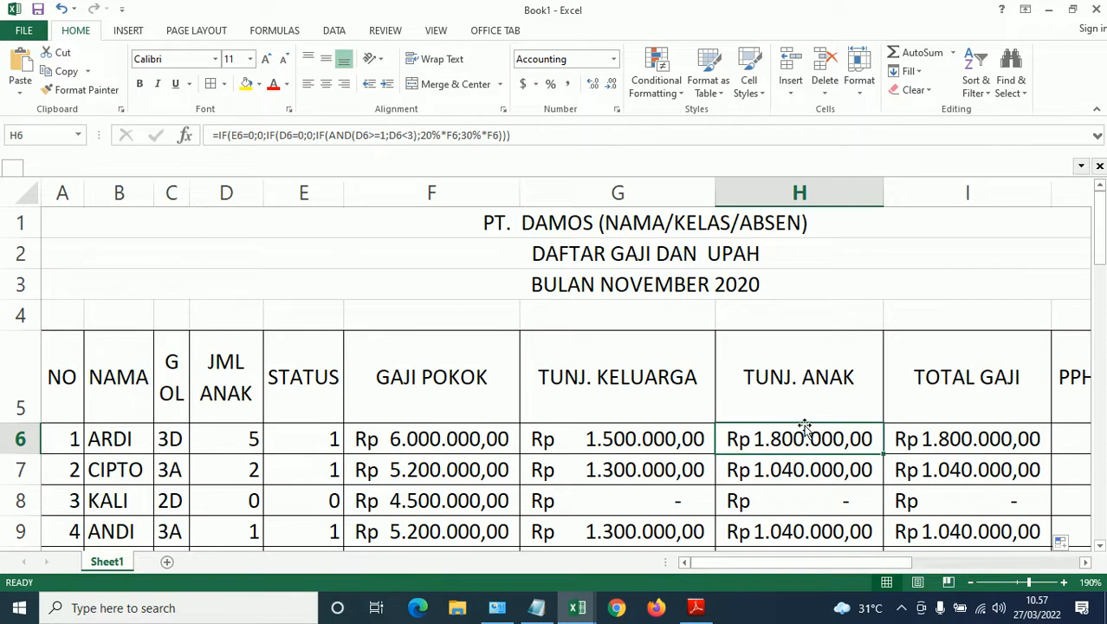
drag(532, 136, 154, 127)
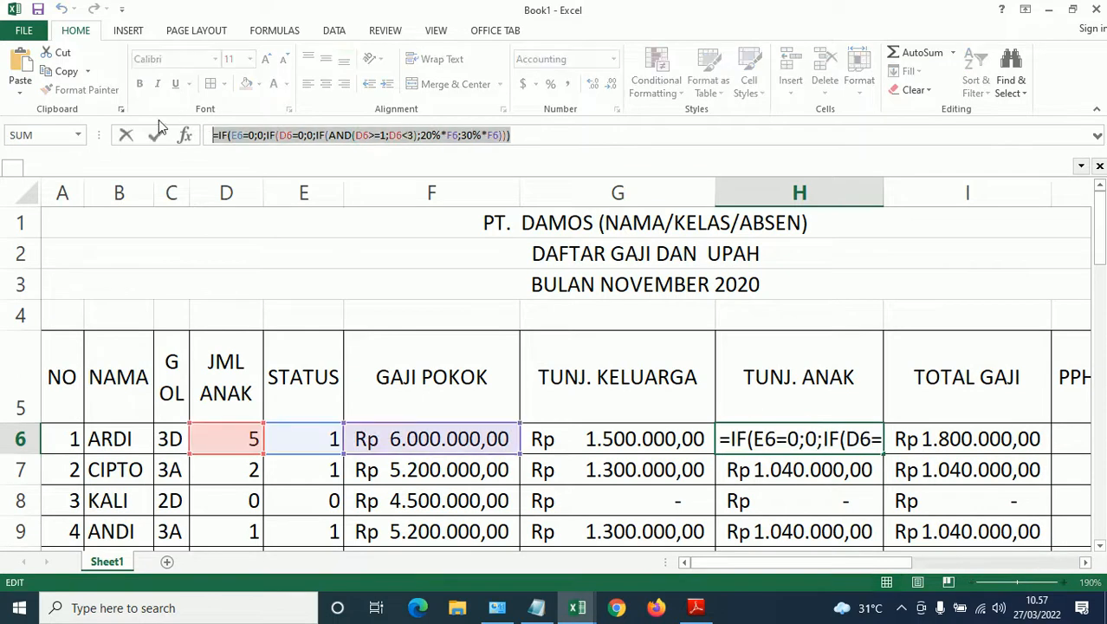
key(Escape)
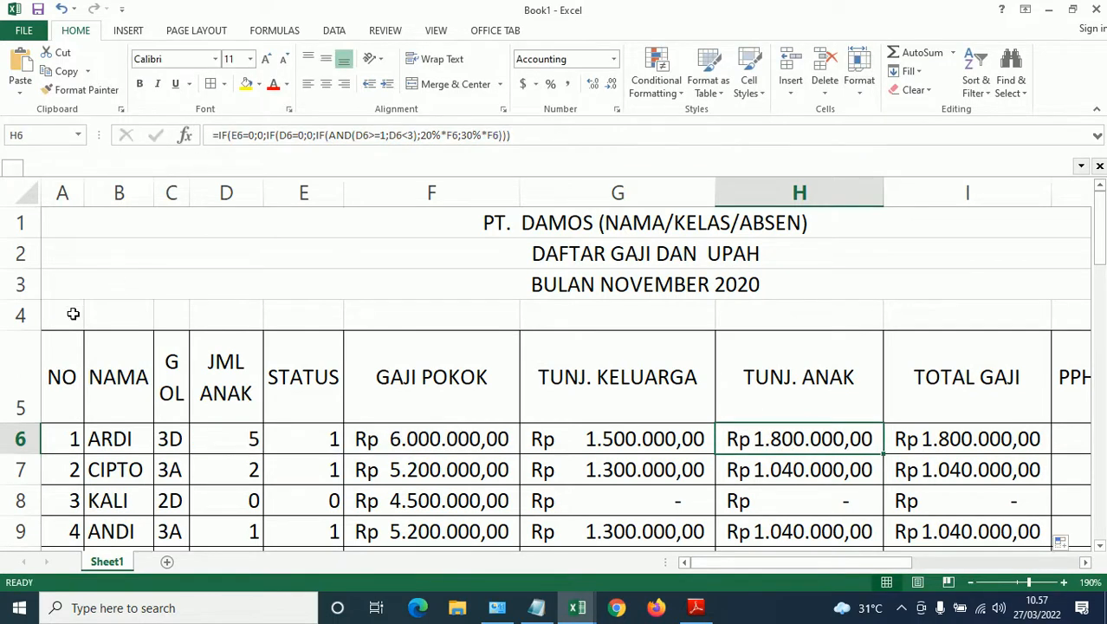
click(75, 309)
text(')
key(ctrl+v)
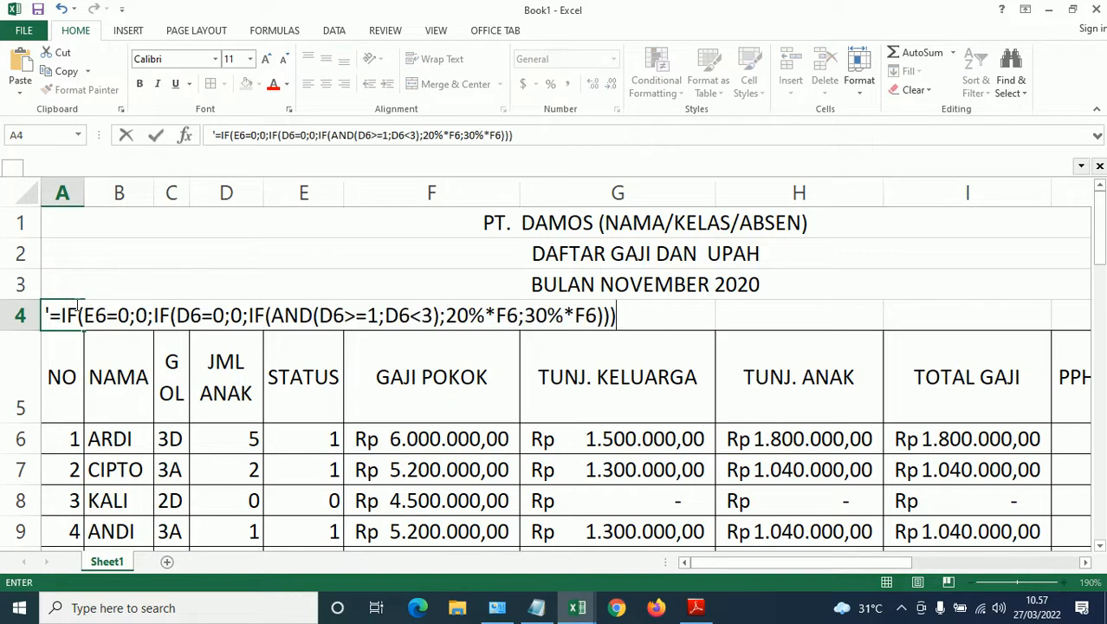
key(Return)
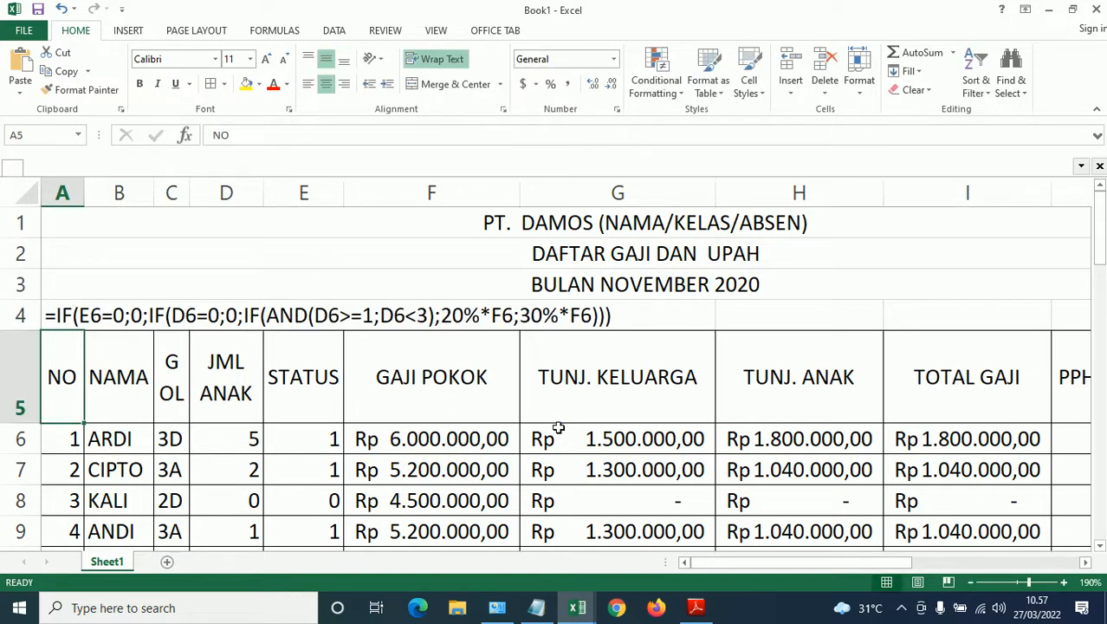
Replace the title in row 3 with a plain-text copy of the I6 formula, preceded by an apostrophe
click(951, 442)
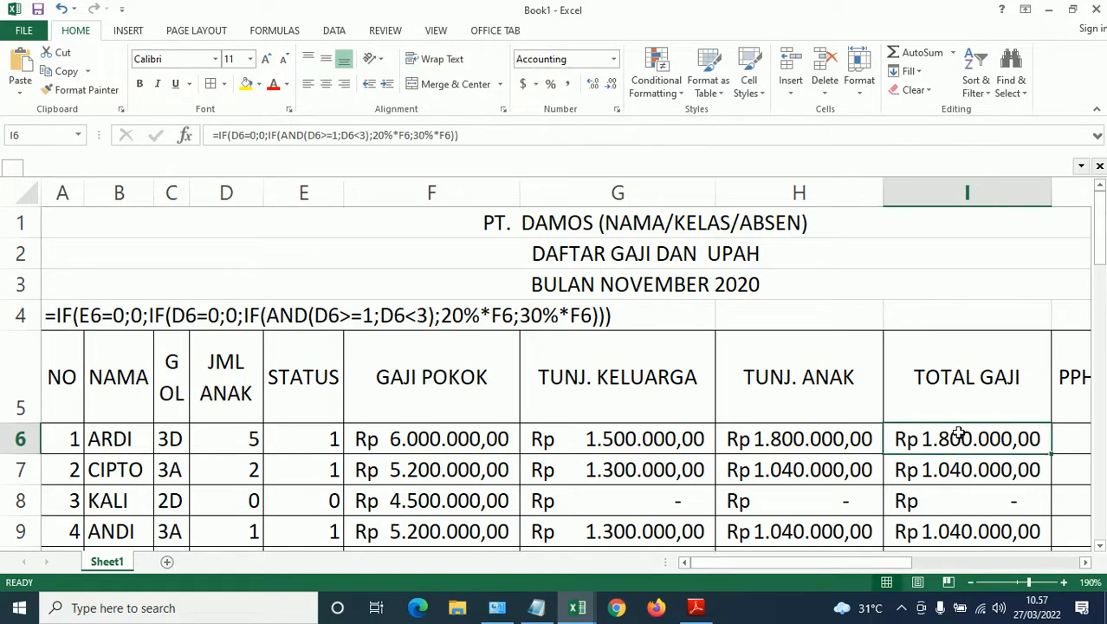
key(ctrl+c)
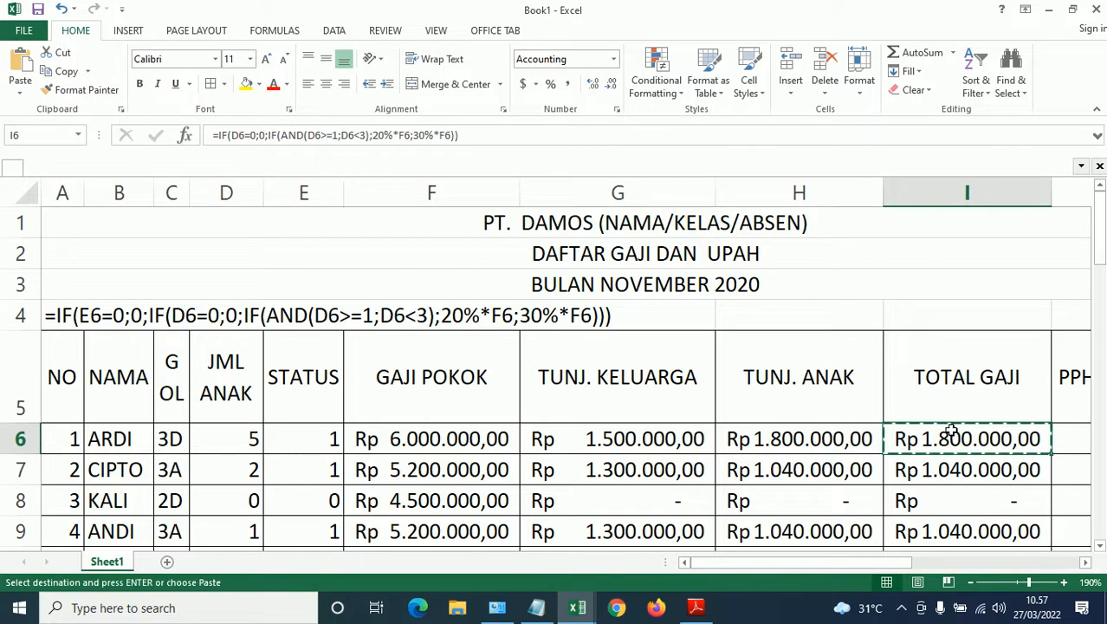
click(455, 135)
key(Escape)
click(744, 311)
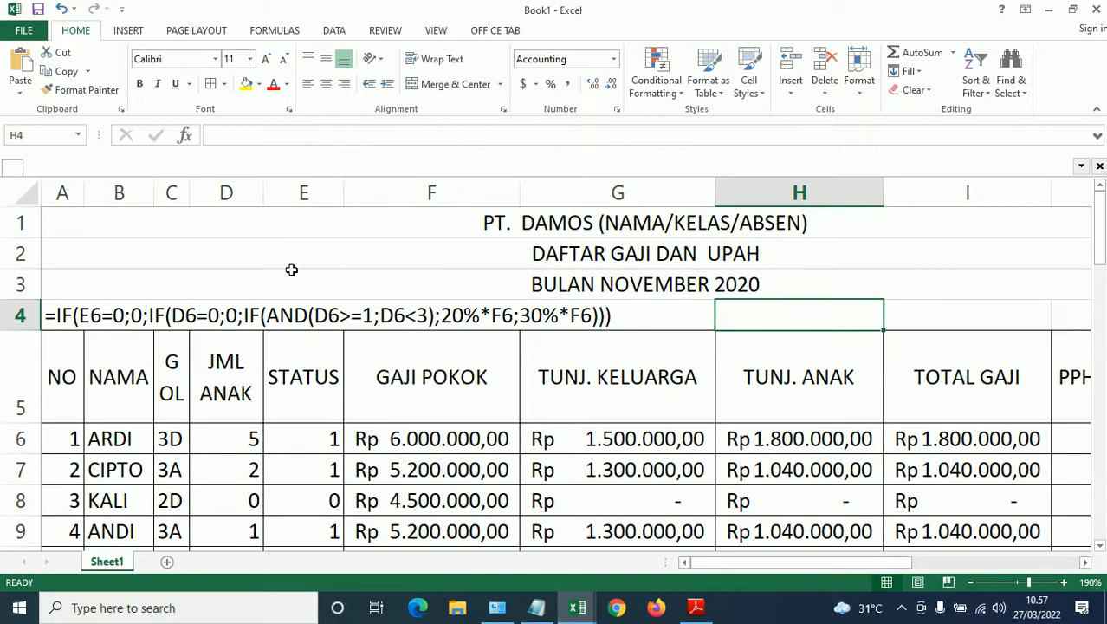
click(70, 276)
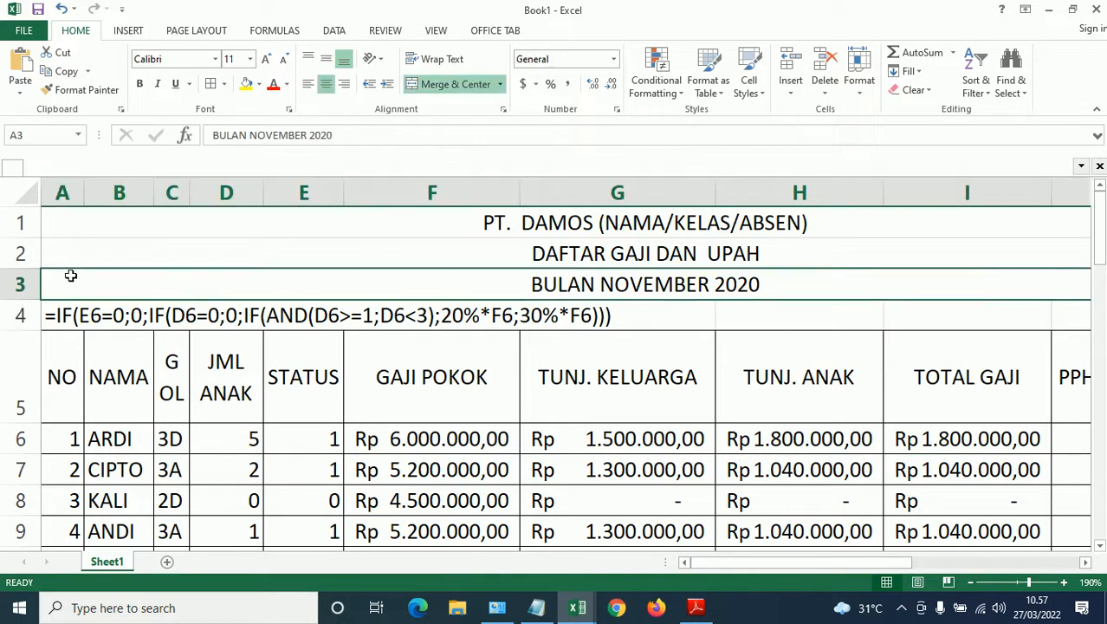
key(BackSpace)
key(ctrl+v)
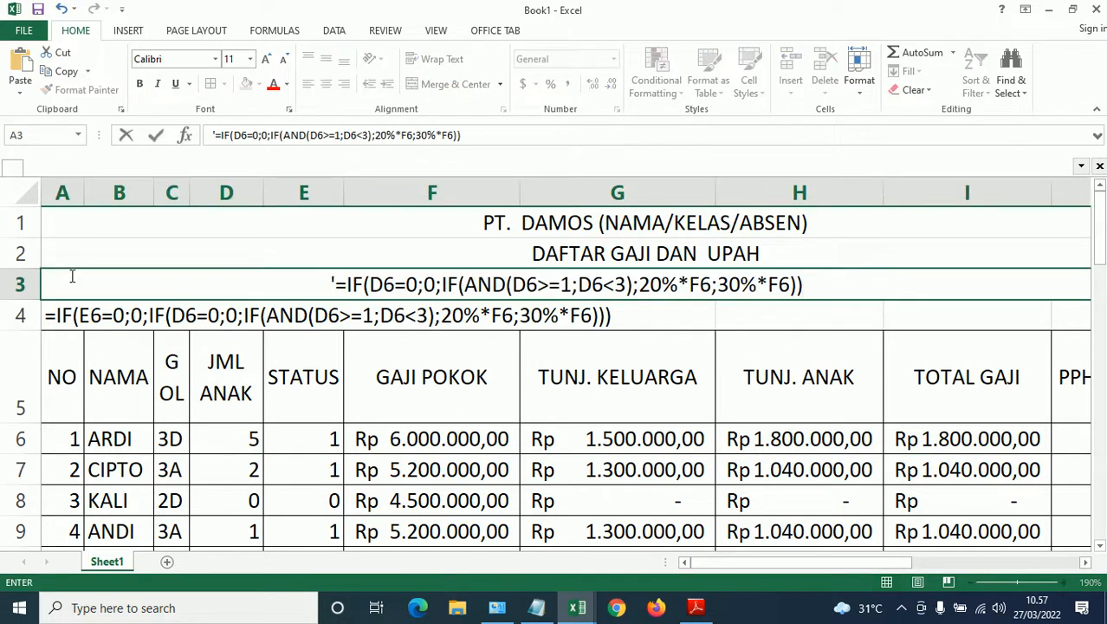
key(Return)
Left-align the formula text in row 3 to compare it with the formula in row 4
click(91, 279)
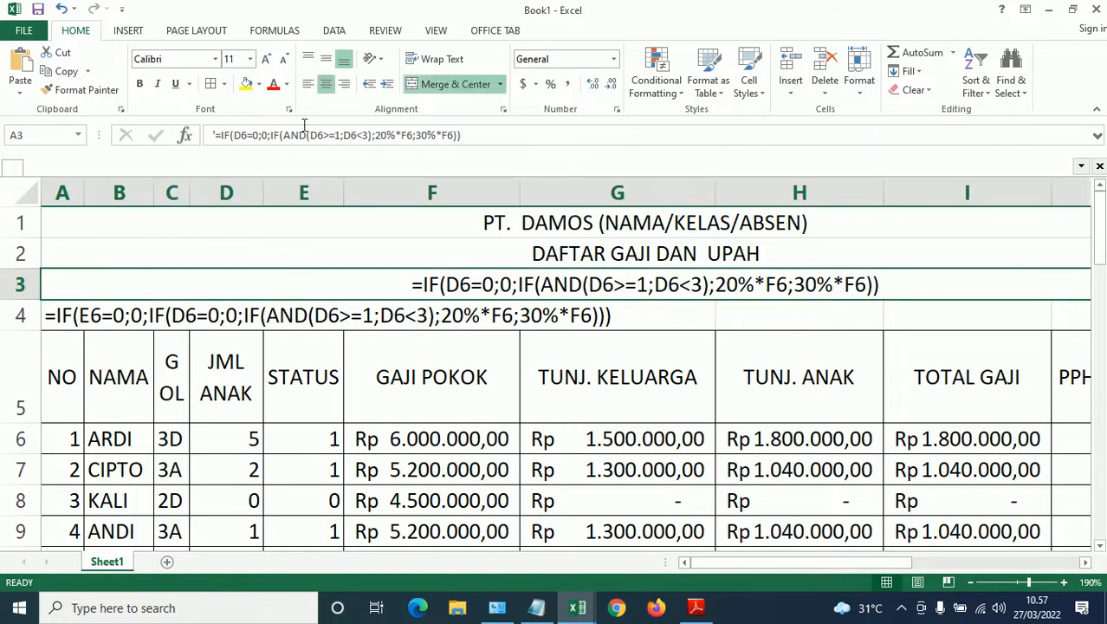
click(307, 83)
click(719, 318)
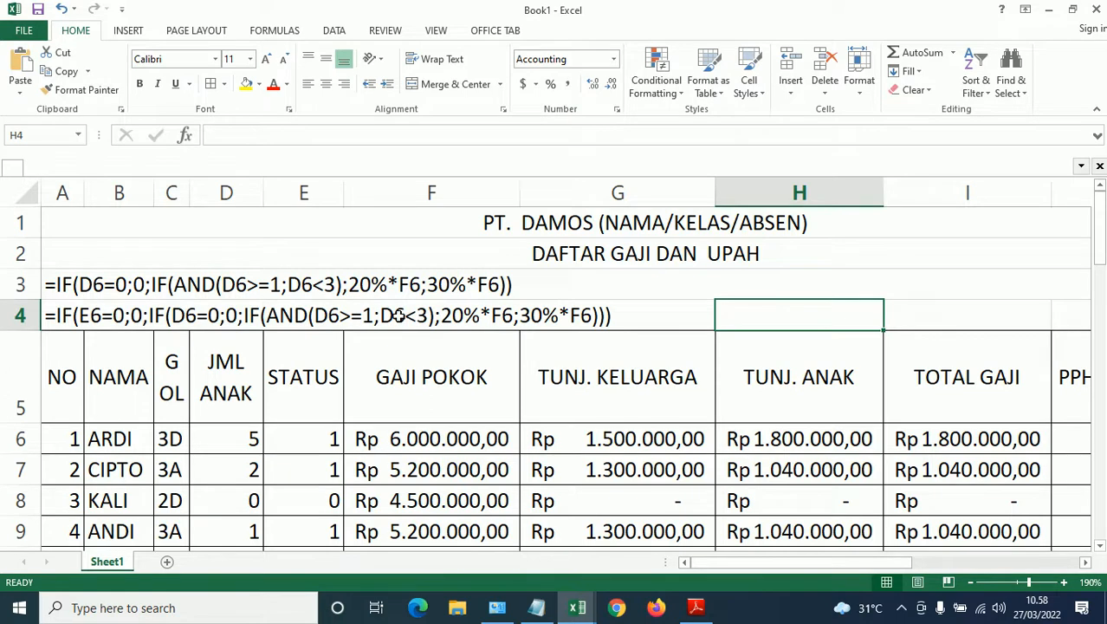
scroll(401, 309, down, 1)
scroll(168, 262, up, 1)
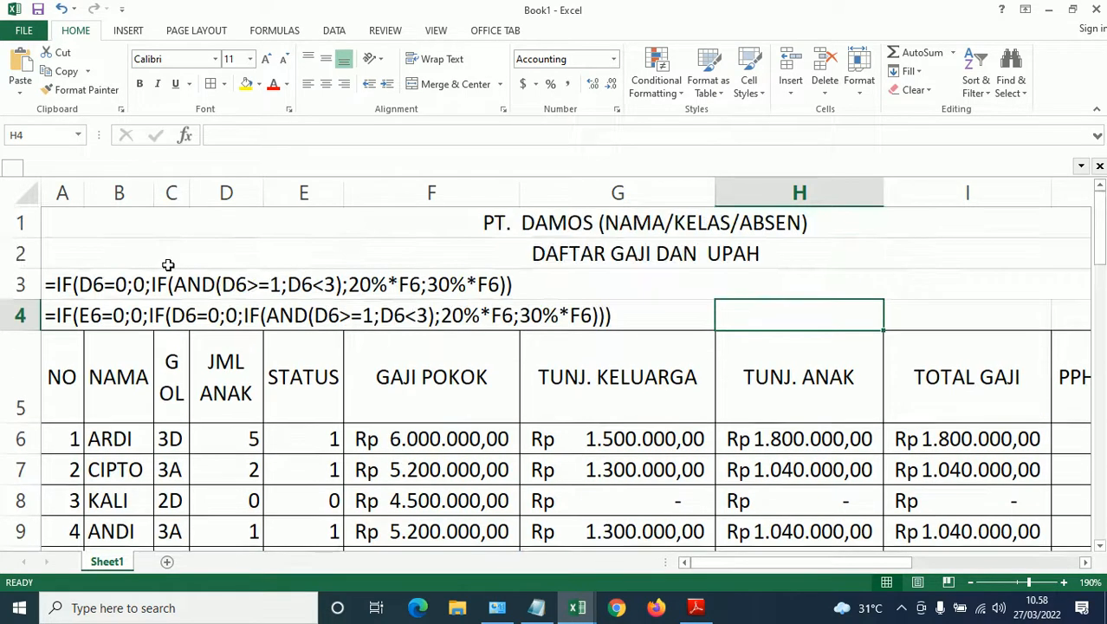
Undo the changes to row 3 to restore its title and delete the formula text in A4
click(56, 284)
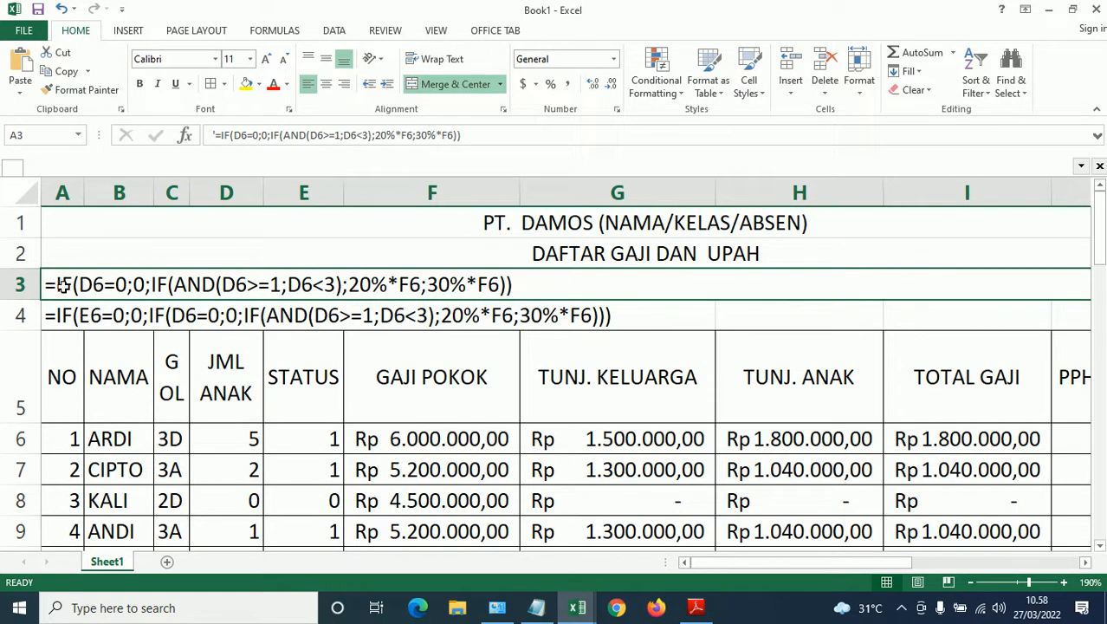
key(alt+h)
key(a)
key(c)
key(ctrl+z)
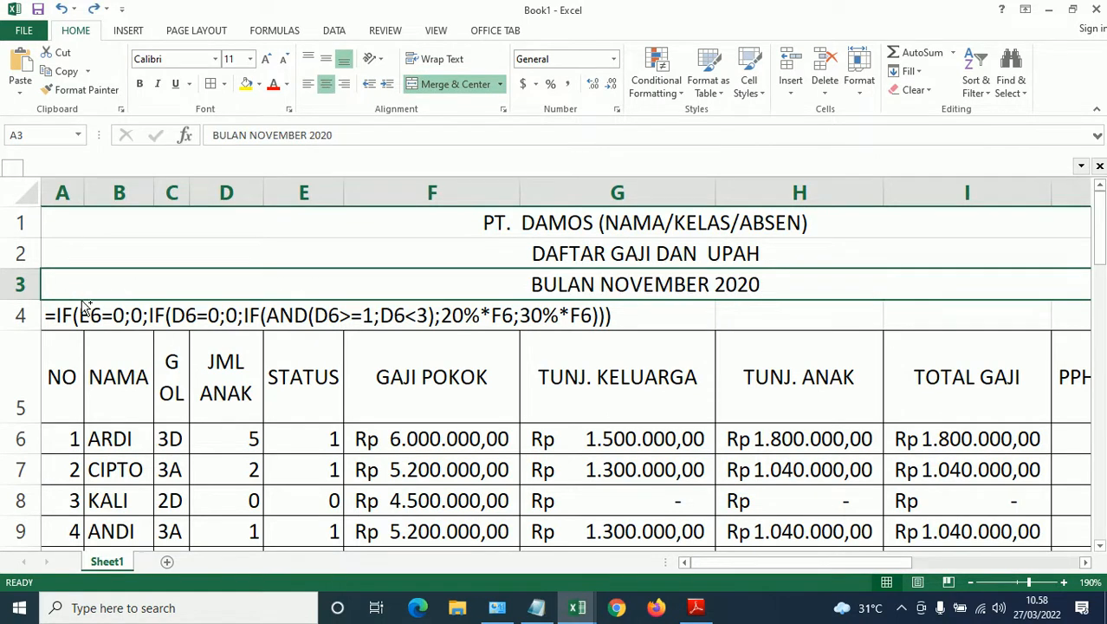
click(87, 315)
key(Left)
key(Delete)
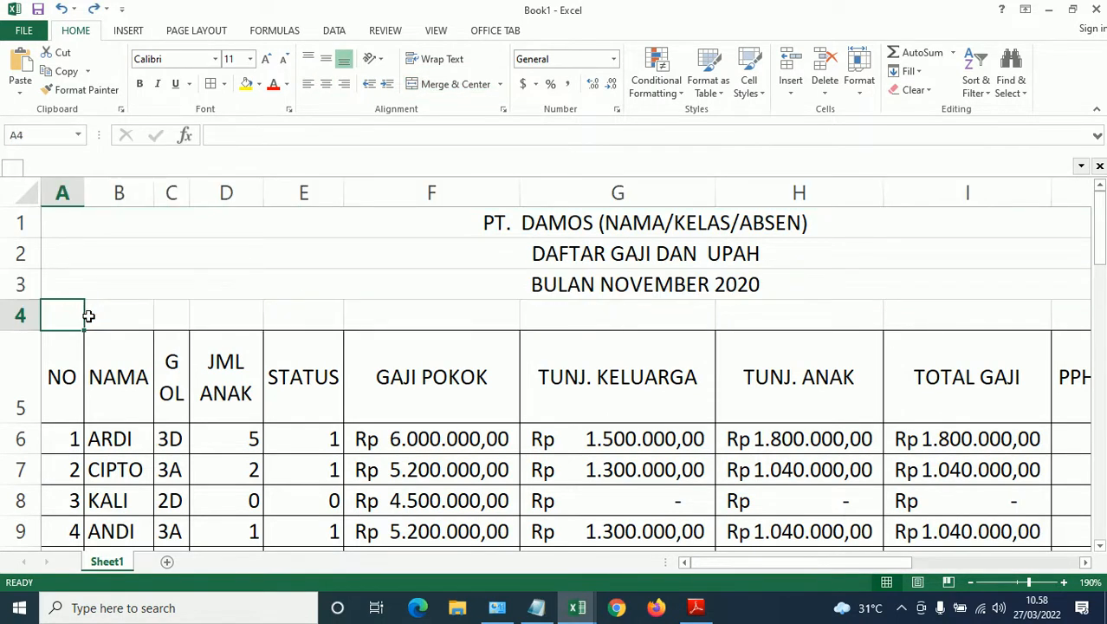
Copy the TUNJ. ANAK formula from H6 and enter it as plain text in I38 with a leading apostrophe
scroll(437, 386, down, 2)
scroll(444, 390, up, 1)
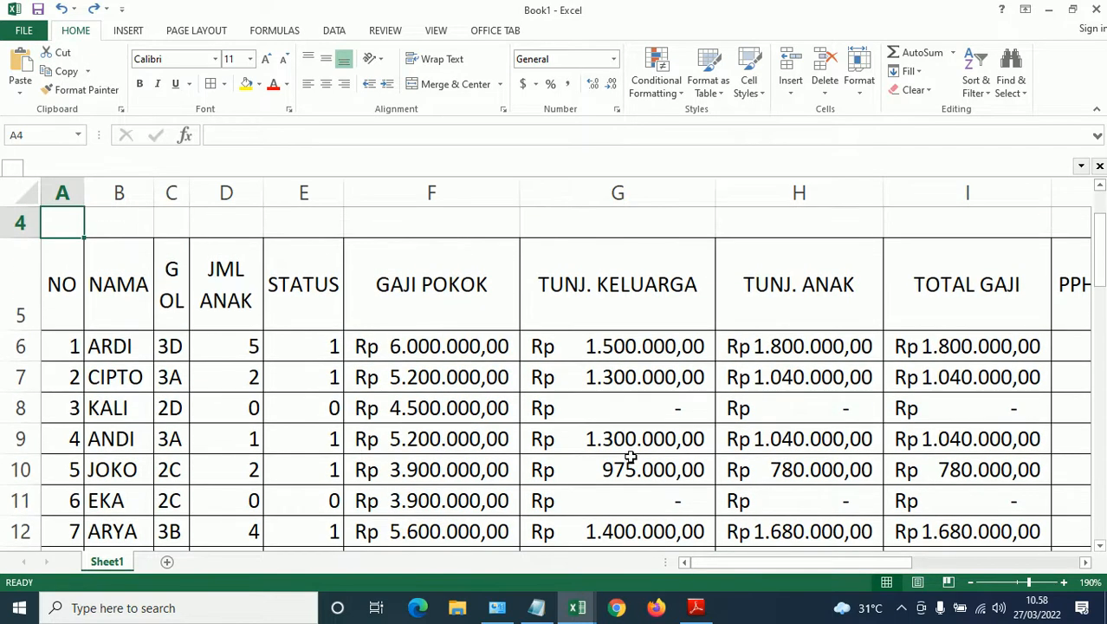
click(923, 366)
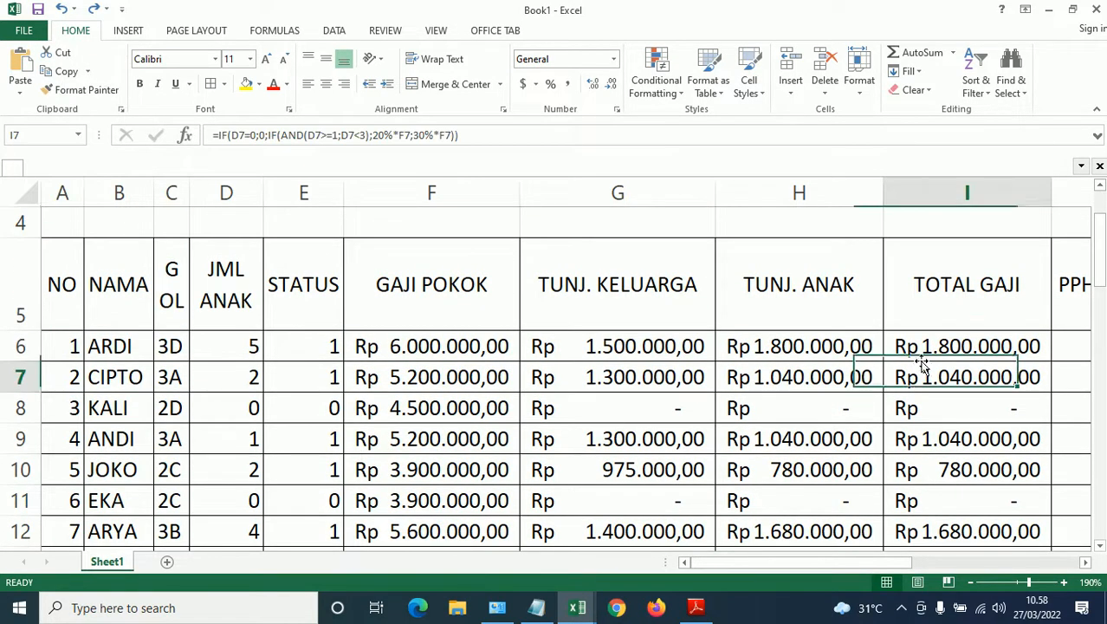
click(813, 338)
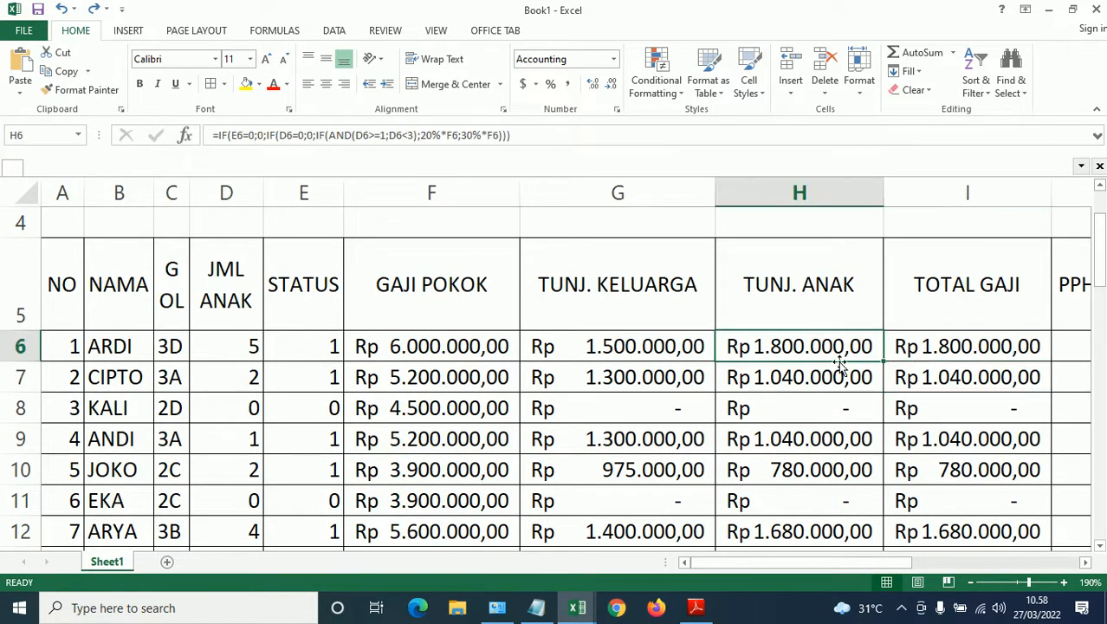
click(538, 129)
key(Escape)
scroll(190, 372, down, 8)
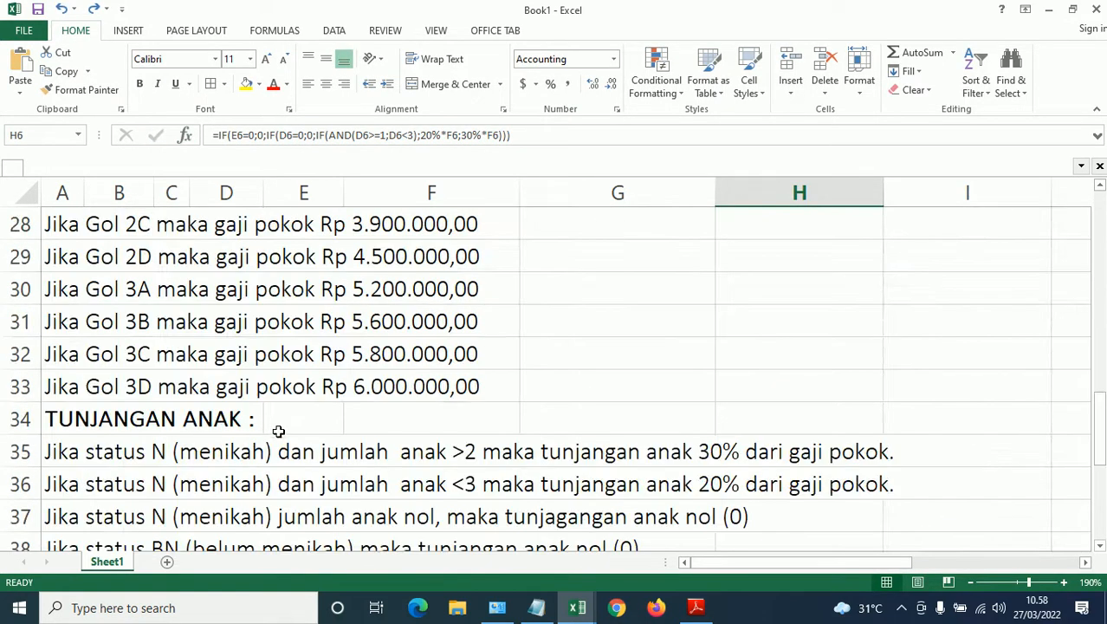
scroll(754, 481, down, 2)
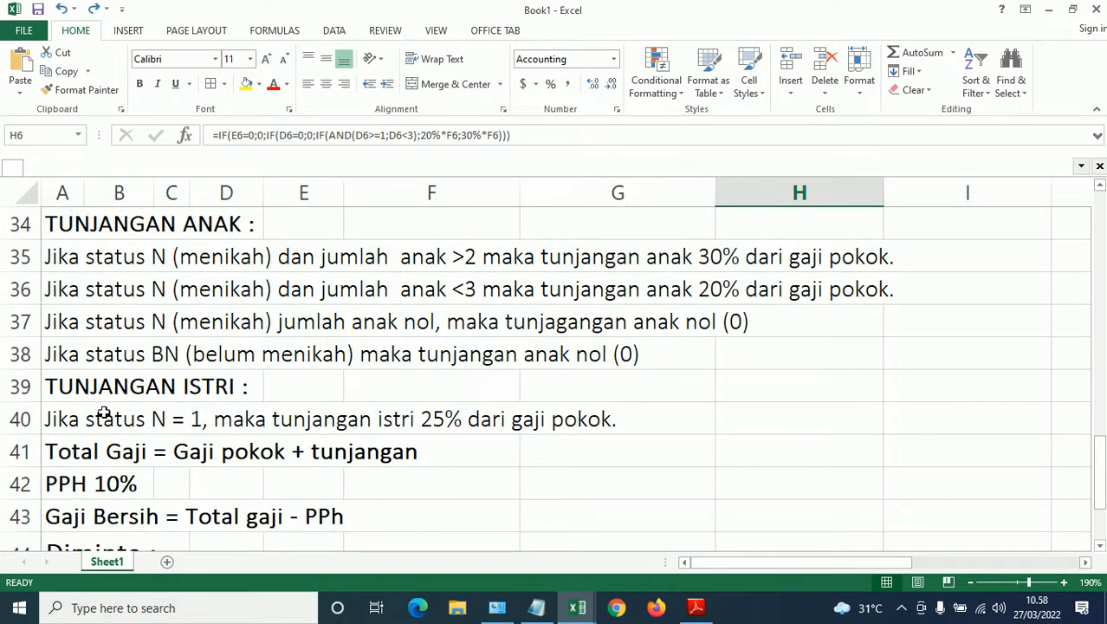
click(907, 353)
key(ctrl+v)
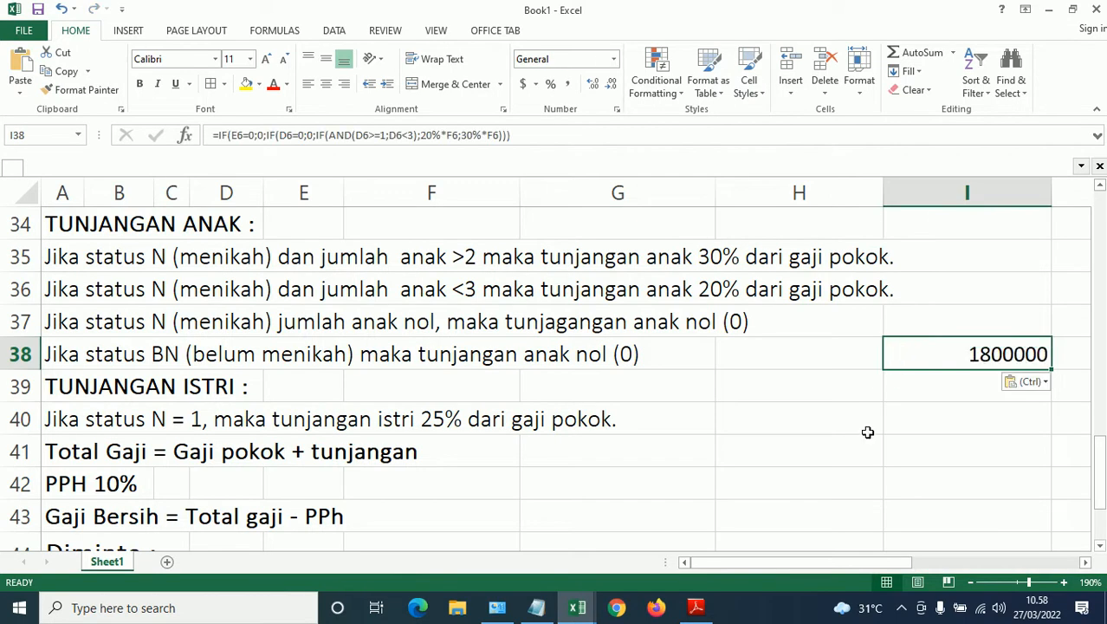
click(219, 138)
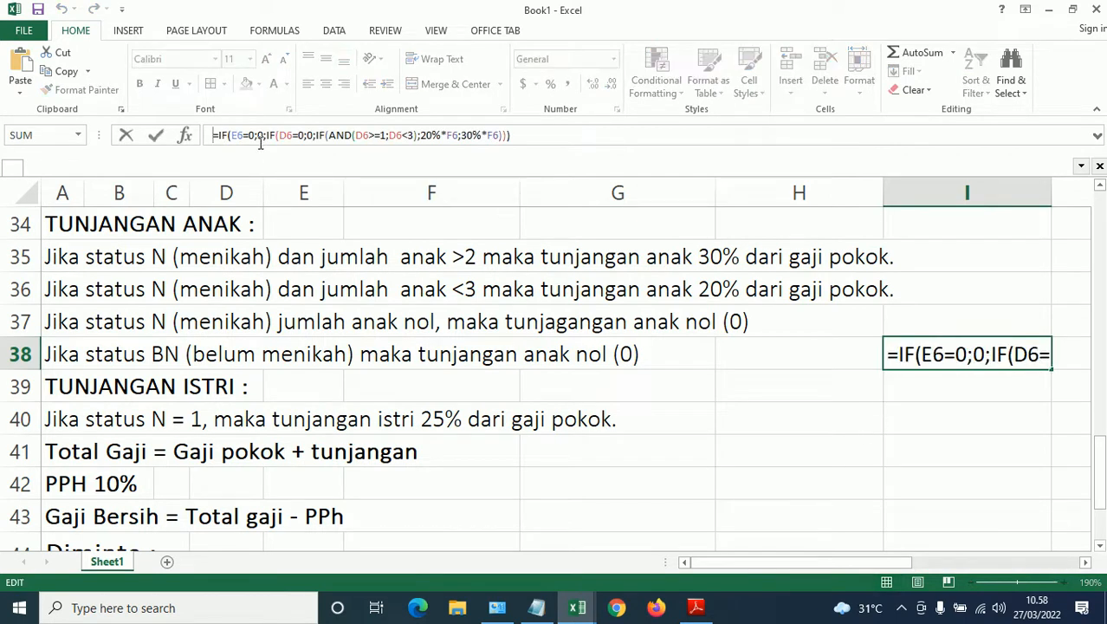
text(')
key(Return)
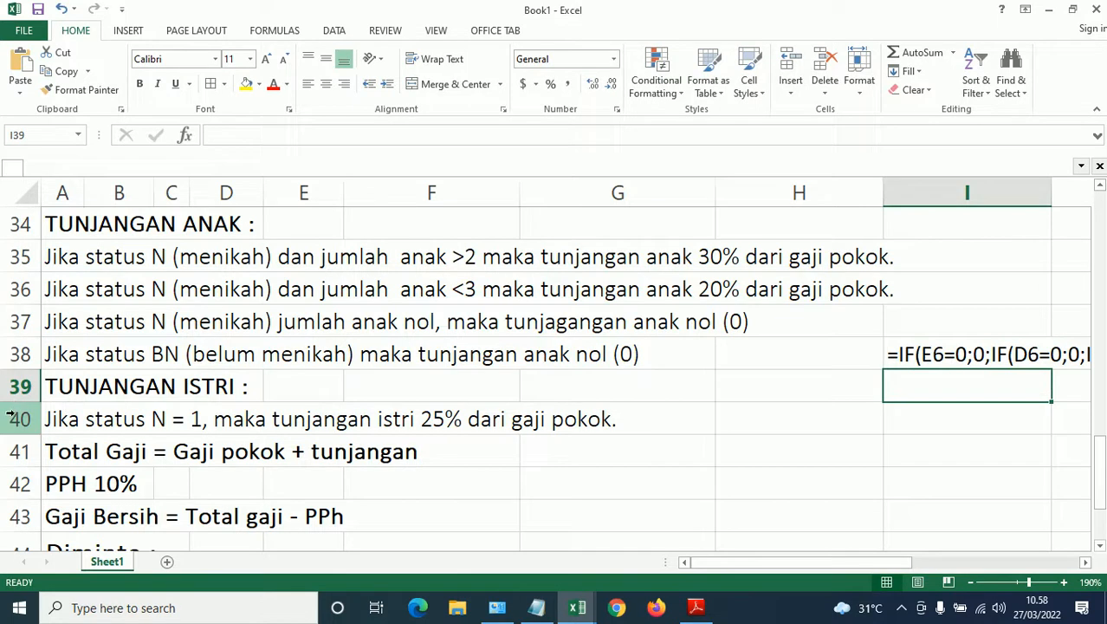
Insert two blank rows above the TUNJANGAN ISTRI heading in row 39
drag(9, 387, 8, 406)
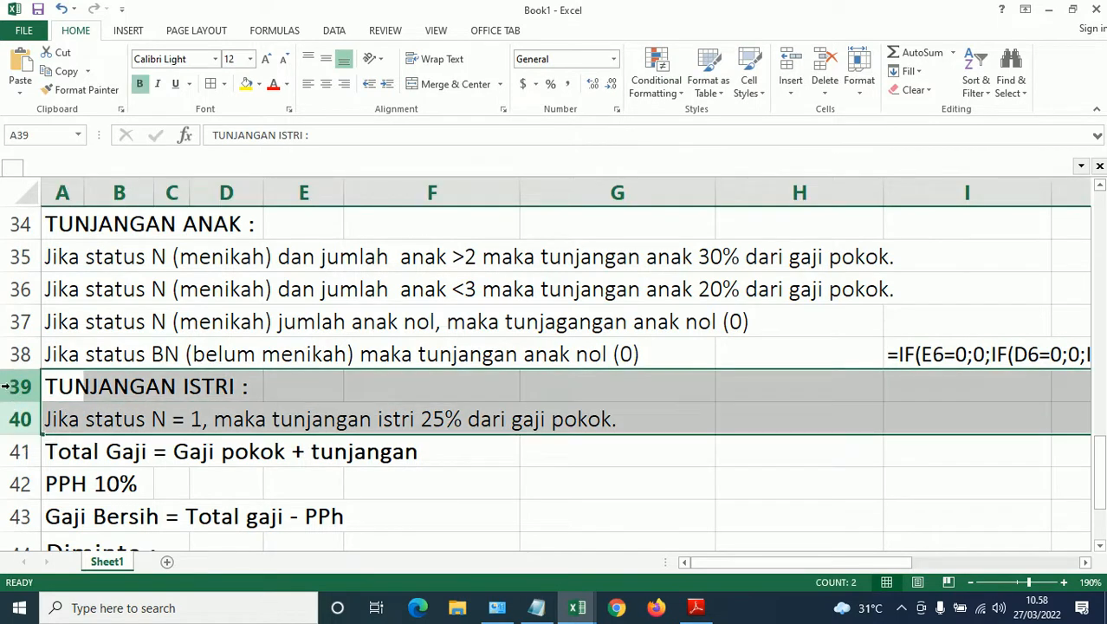
right_click(10, 389)
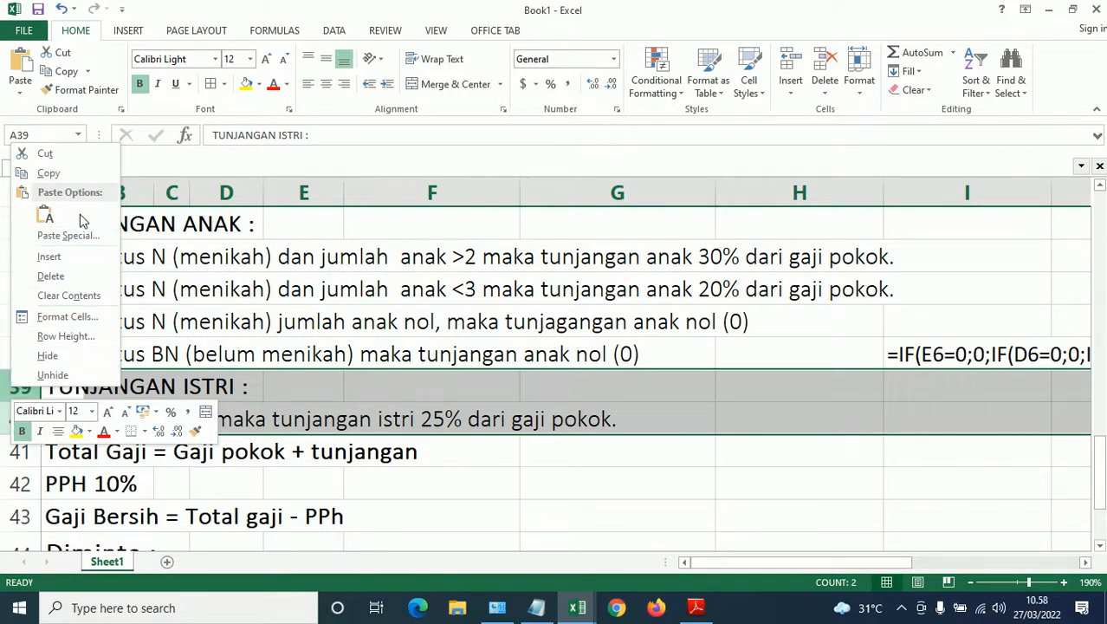
click(49, 256)
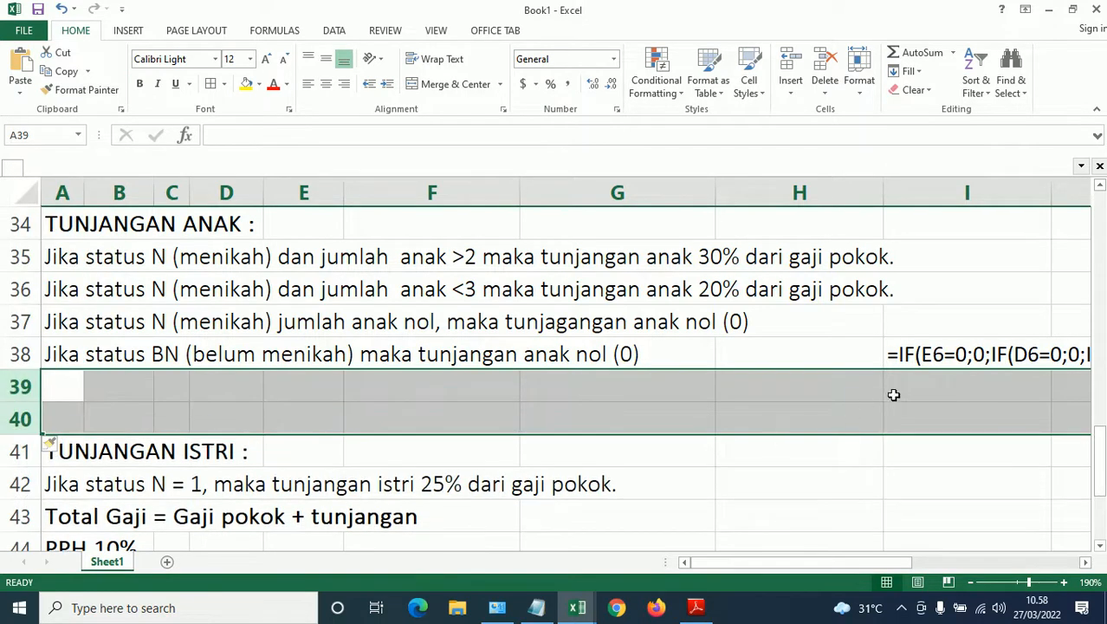
Move the formula text from I38 to A39, below the TUNJANGAN ANAK rules
click(910, 351)
key(ctrl+c)
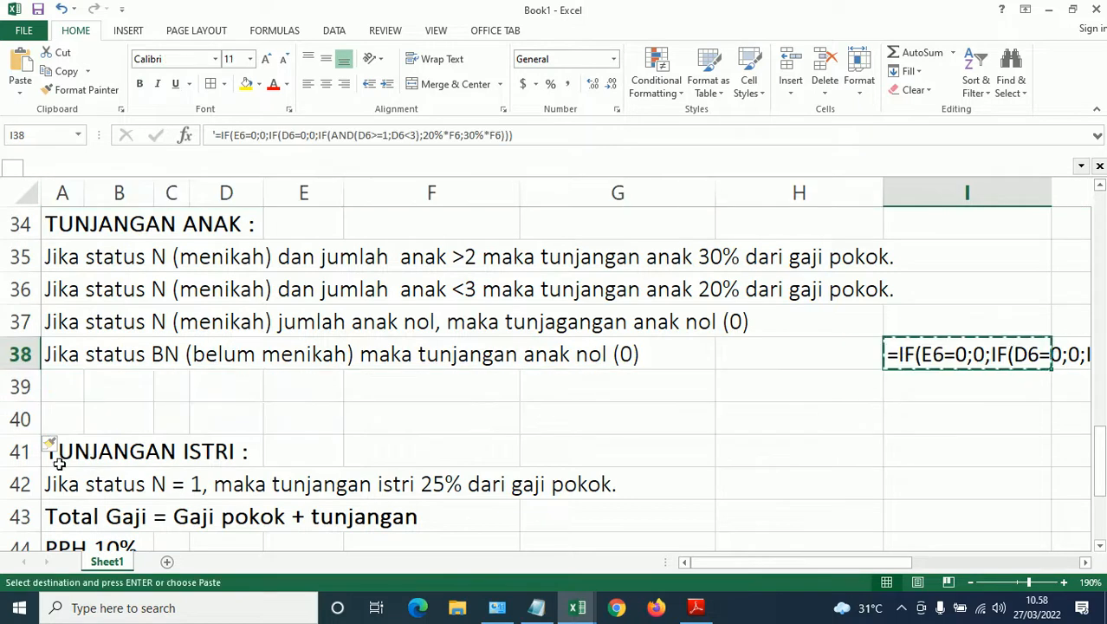
click(52, 383)
key(ctrl+v)
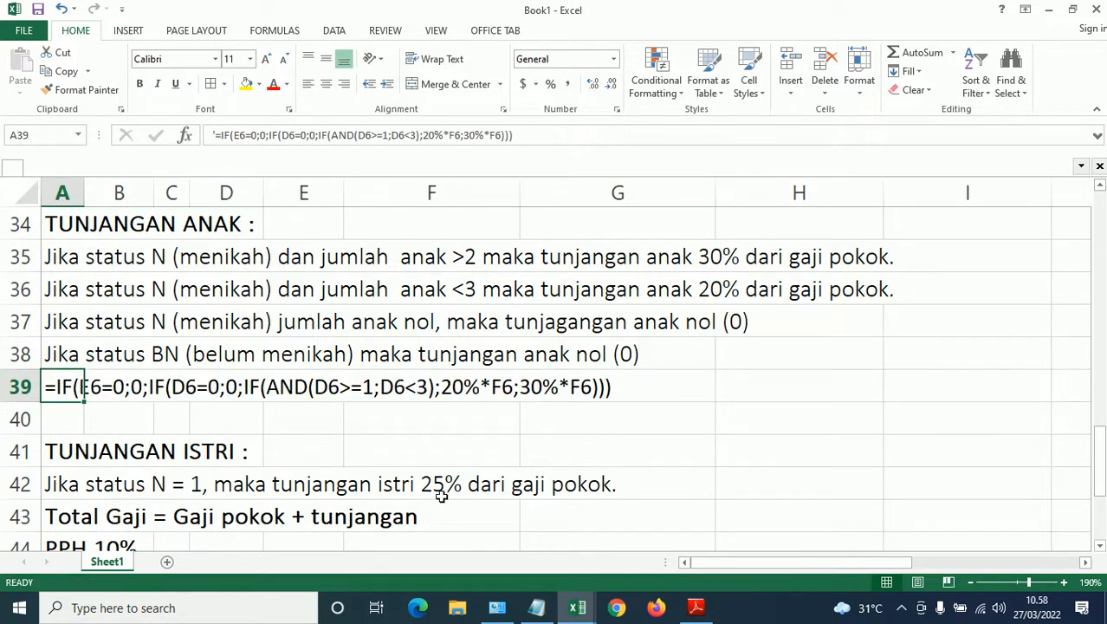
Copy the formula without the status condition from I6 and enter it as plain text in A40 with a leading apostrophe
scroll(699, 520, up, 8)
scroll(706, 503, up, 3)
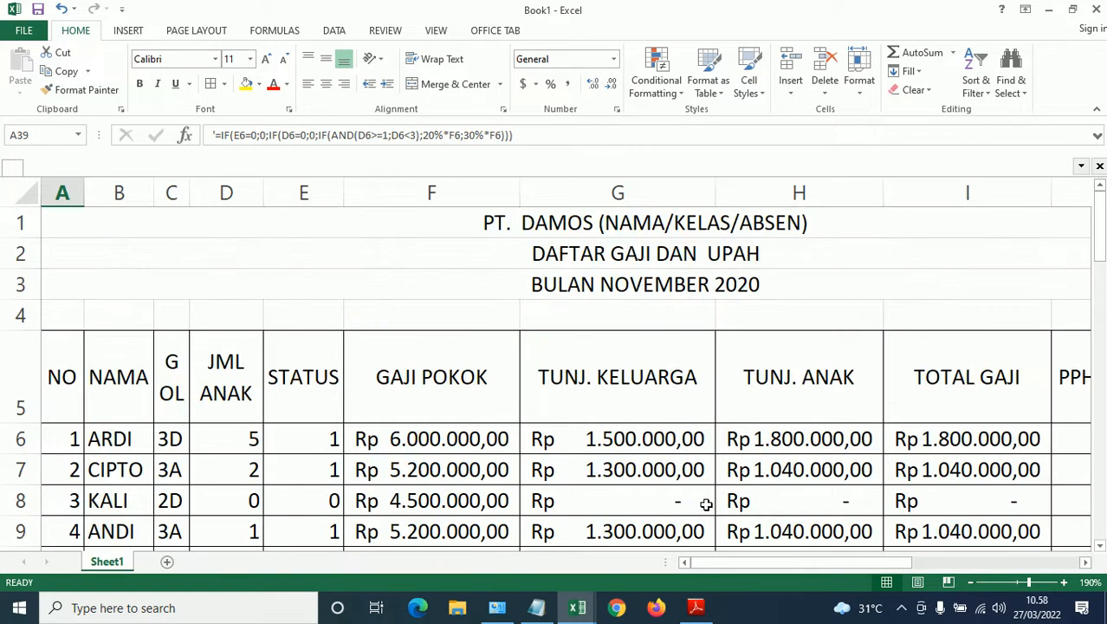
click(957, 451)
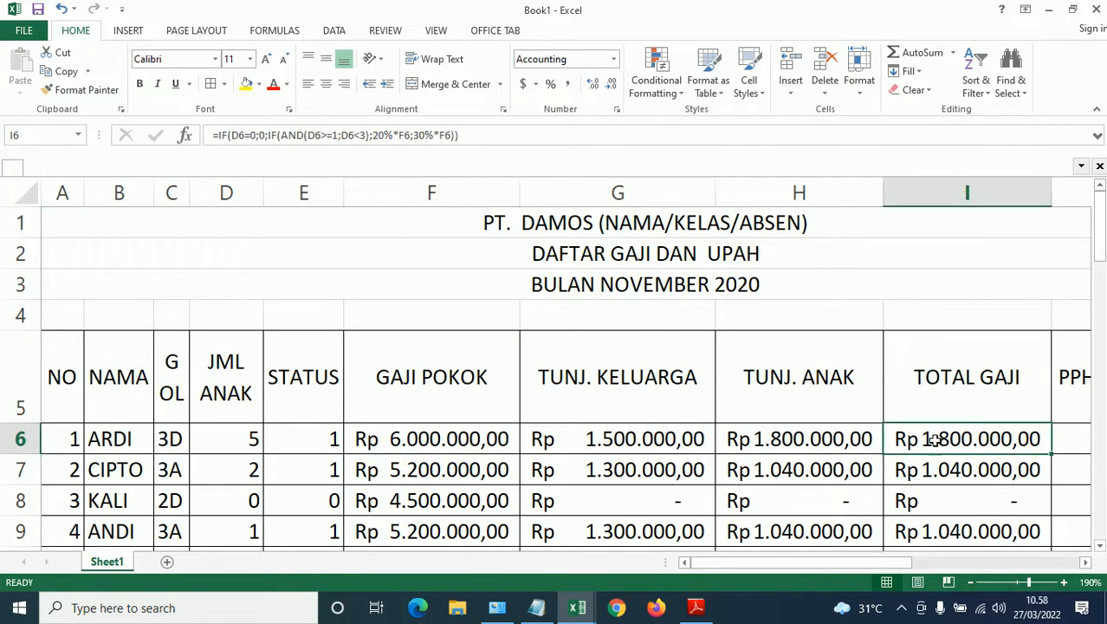
click(473, 133)
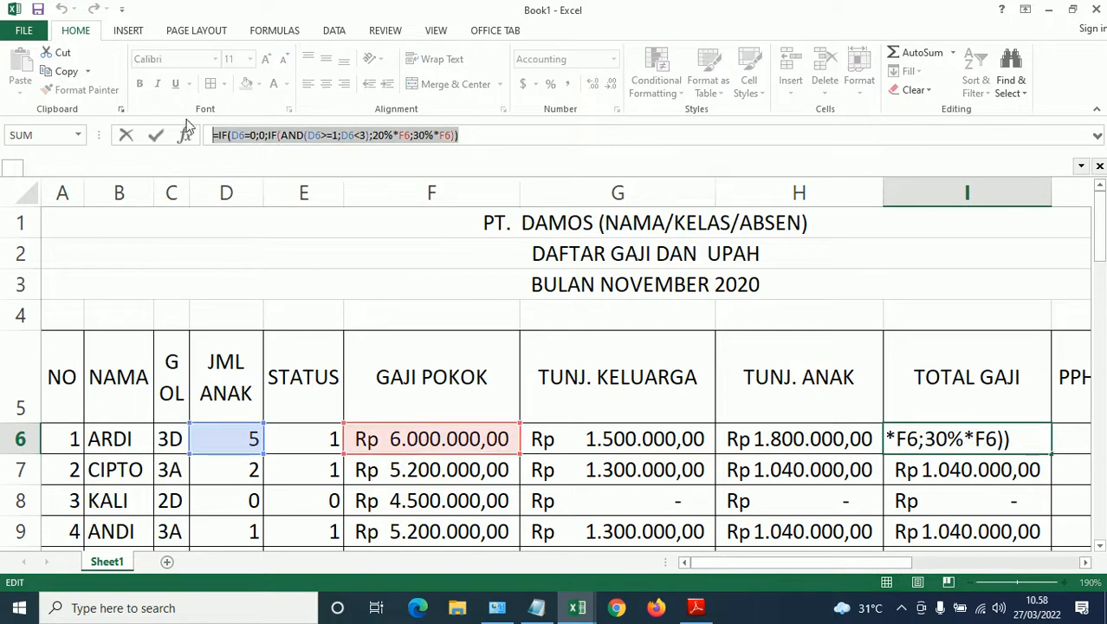
key(Escape)
scroll(193, 363, down, 10)
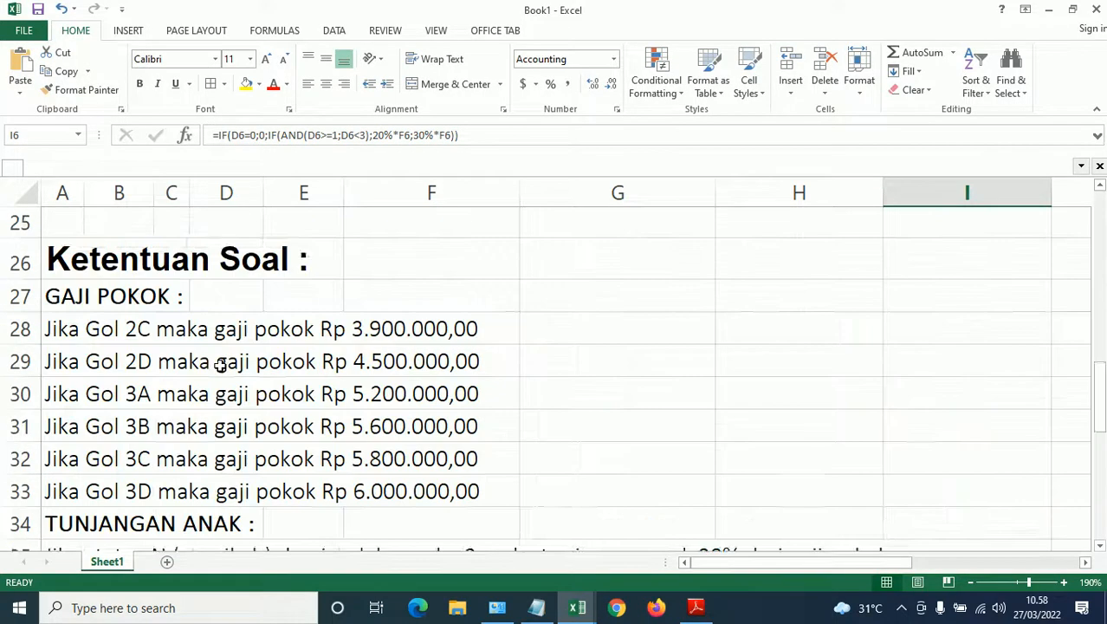
click(59, 515)
key(ctrl+v)
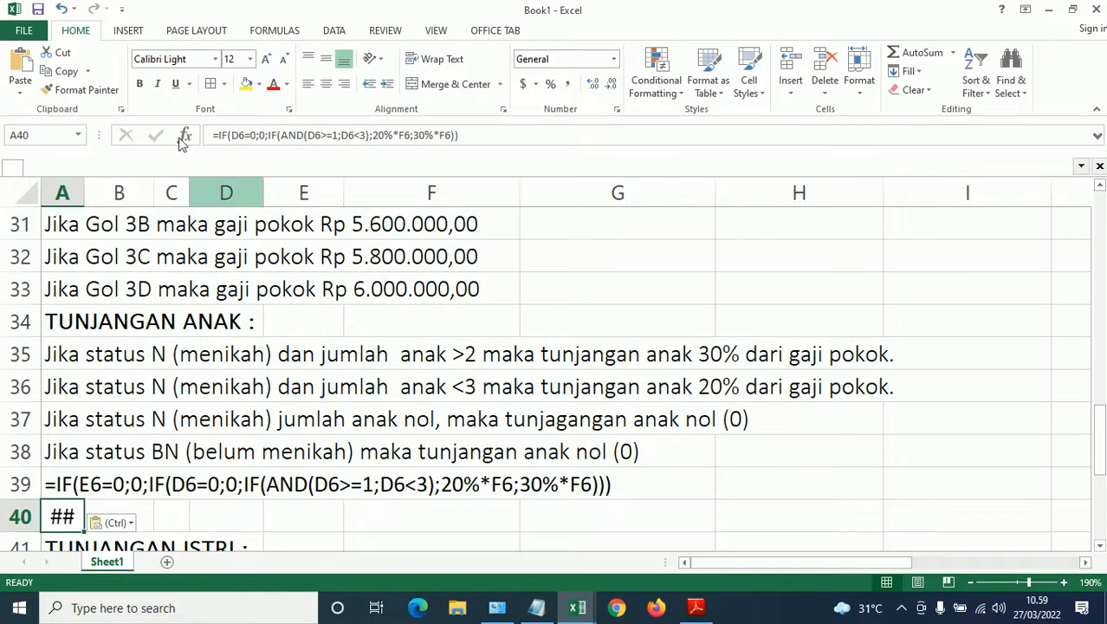
click(215, 132)
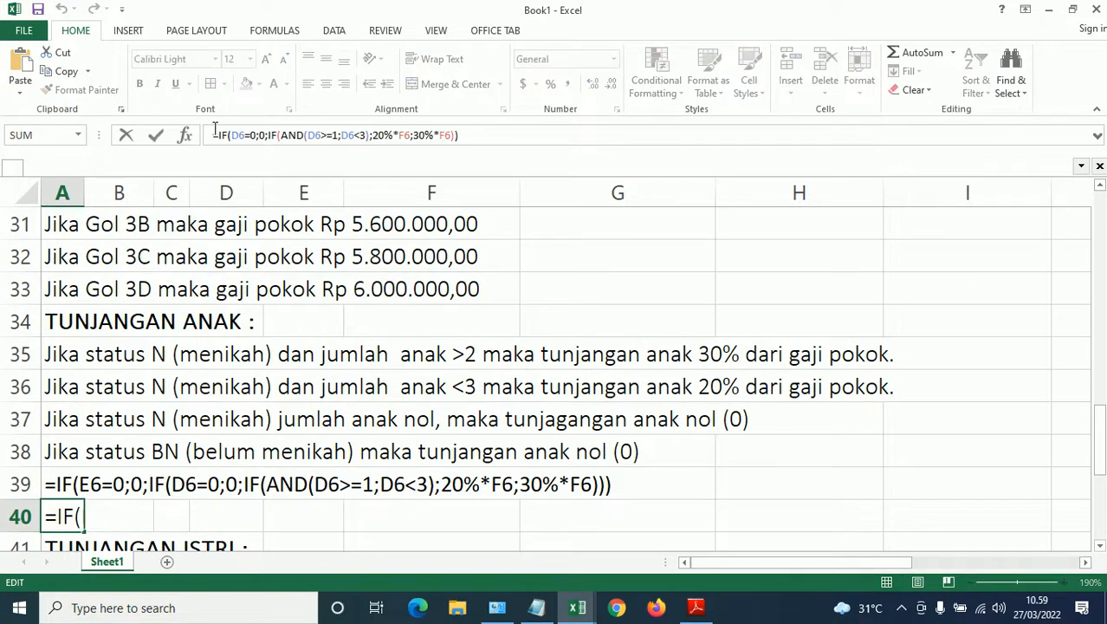
key(Return)
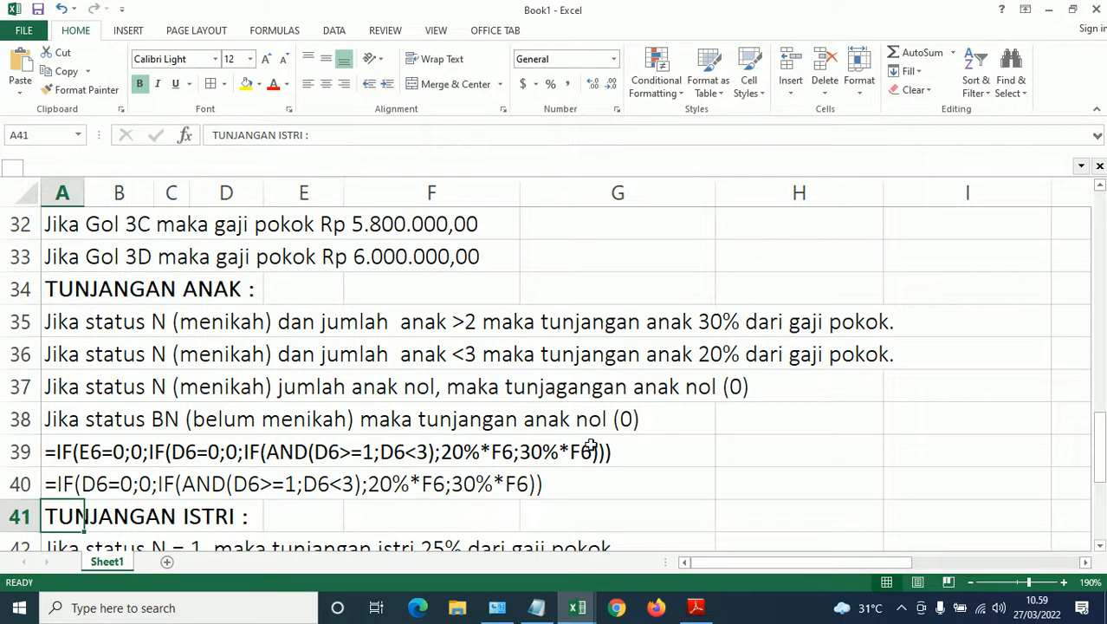
Clear the trial formulas from the TOTAL GAJI column, cells I6 to I20
scroll(549, 418, up, 4)
scroll(841, 435, up, 6)
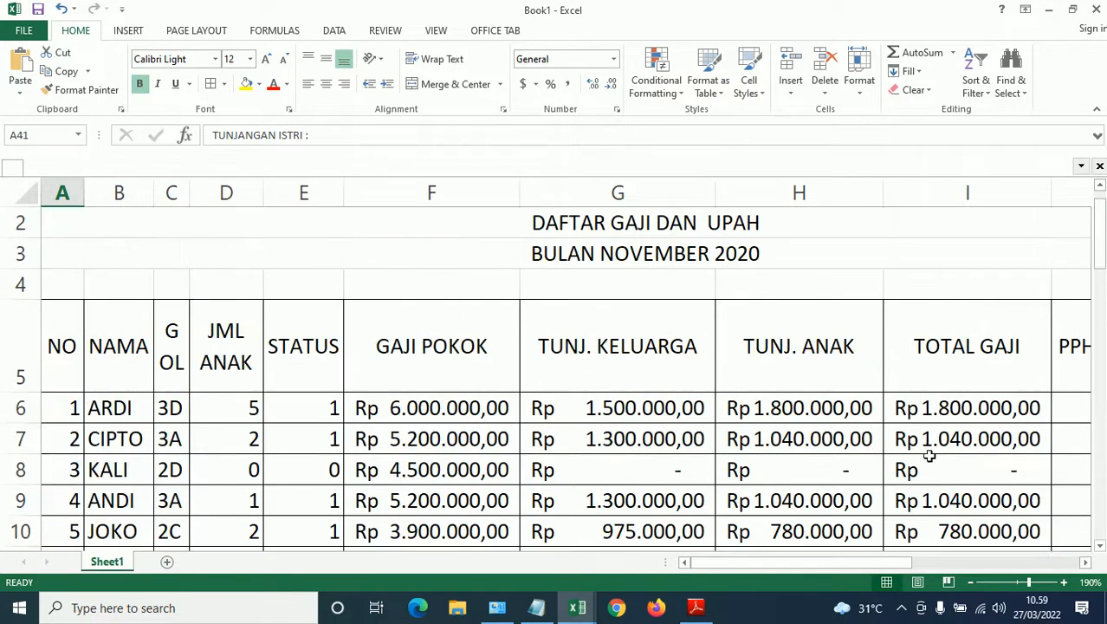
drag(929, 413, 929, 470)
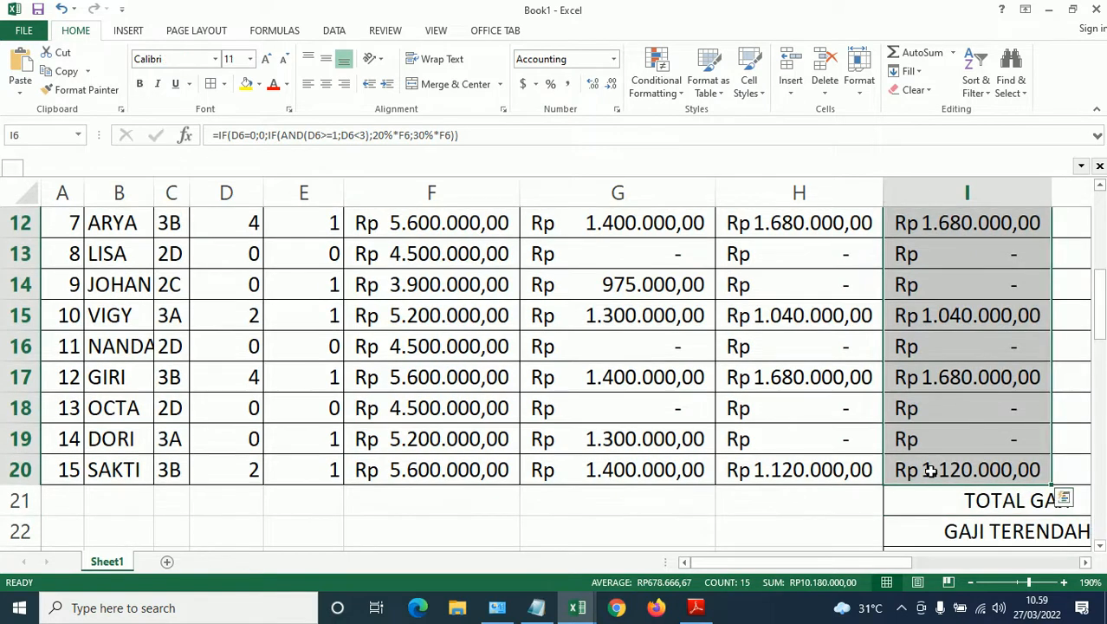
scroll(929, 470, up, 4)
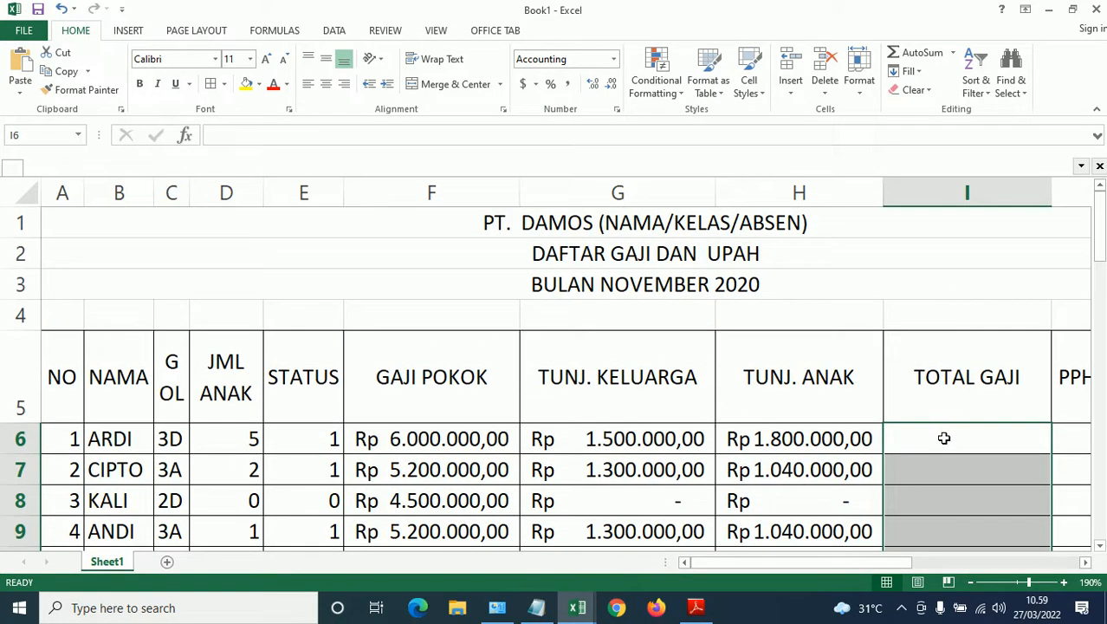
Try the formula =F6+G6+H6 in I6 and erase everything after the equals sign
click(946, 439)
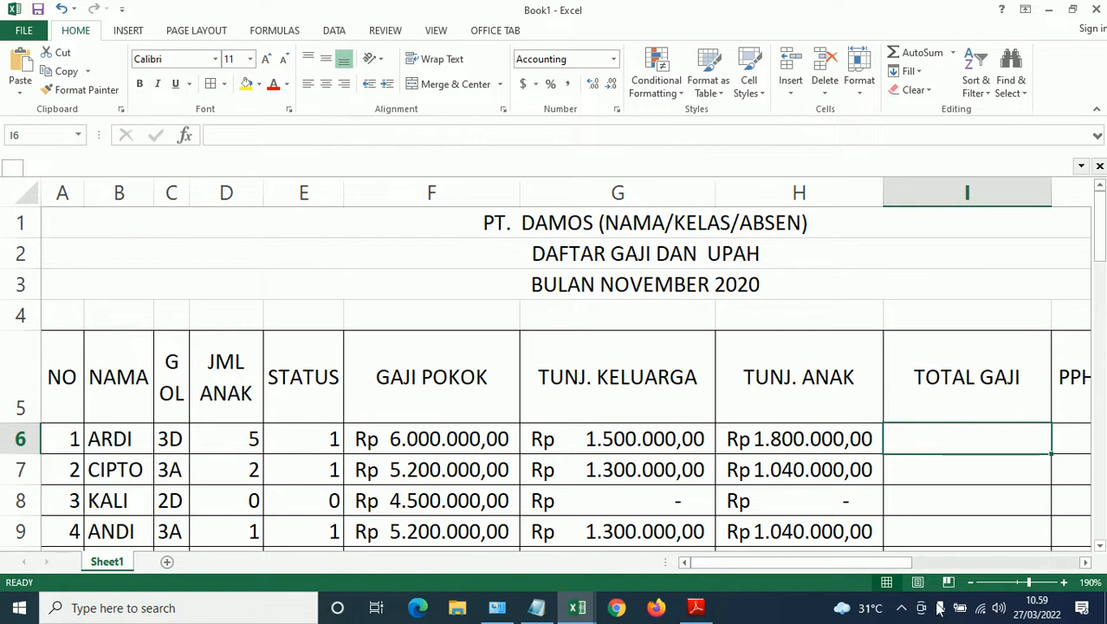
text(=)
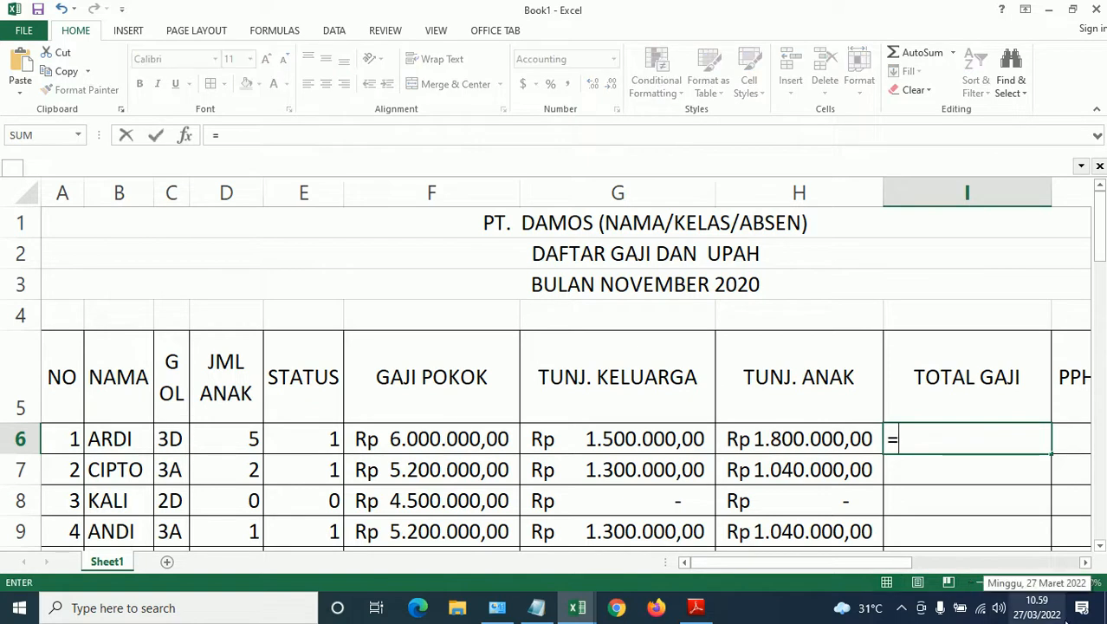
click(452, 442)
text(+)
click(580, 441)
text(+)
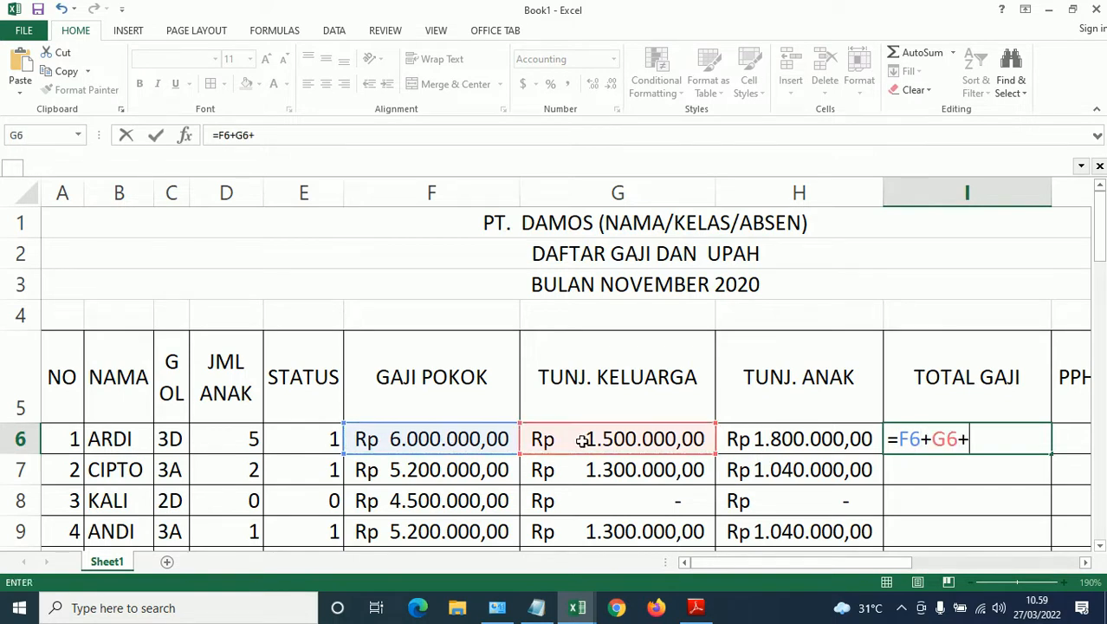
click(747, 444)
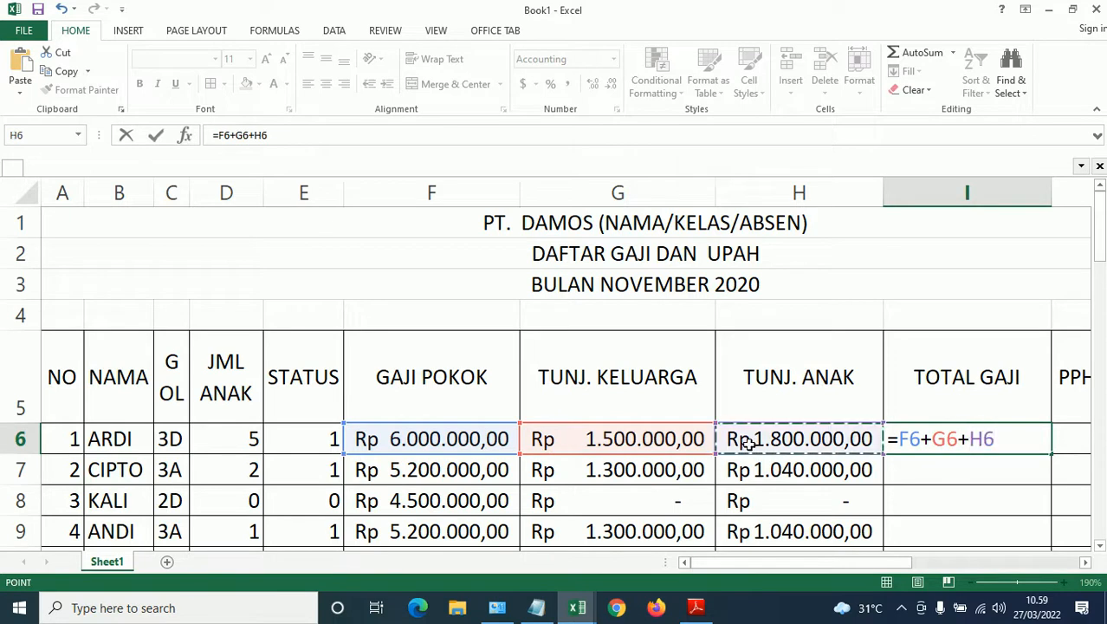
key(BackSpace)
key(BackSpace)
key(BackSpace)
key(BackSpace)
key(BackSpace)
key(BackSpace)
key(BackSpace)
key(BackSpace)
key(BackSpace)
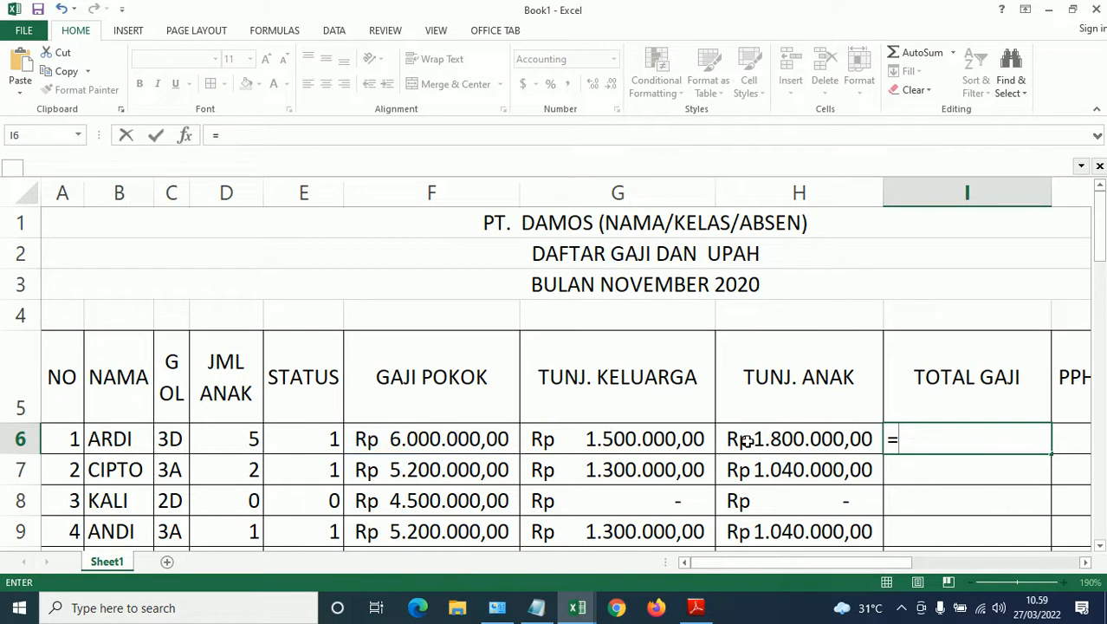
Calculate the first employee's TOTAL GAJI in I6 with the formula =SUM(F6:H6)
text(SUM()
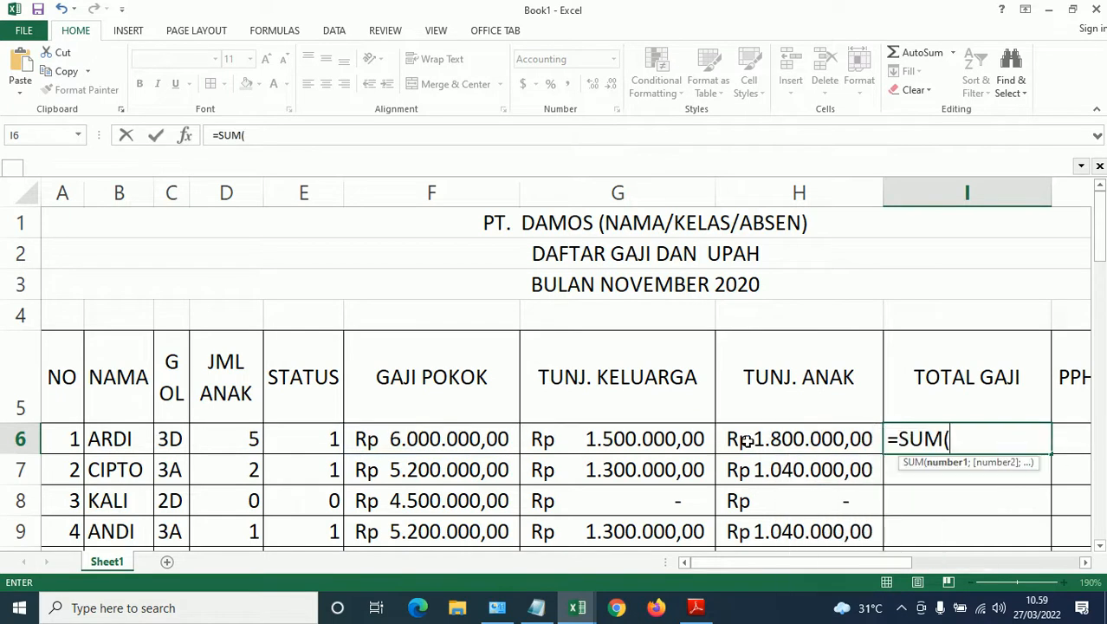
text(F6)
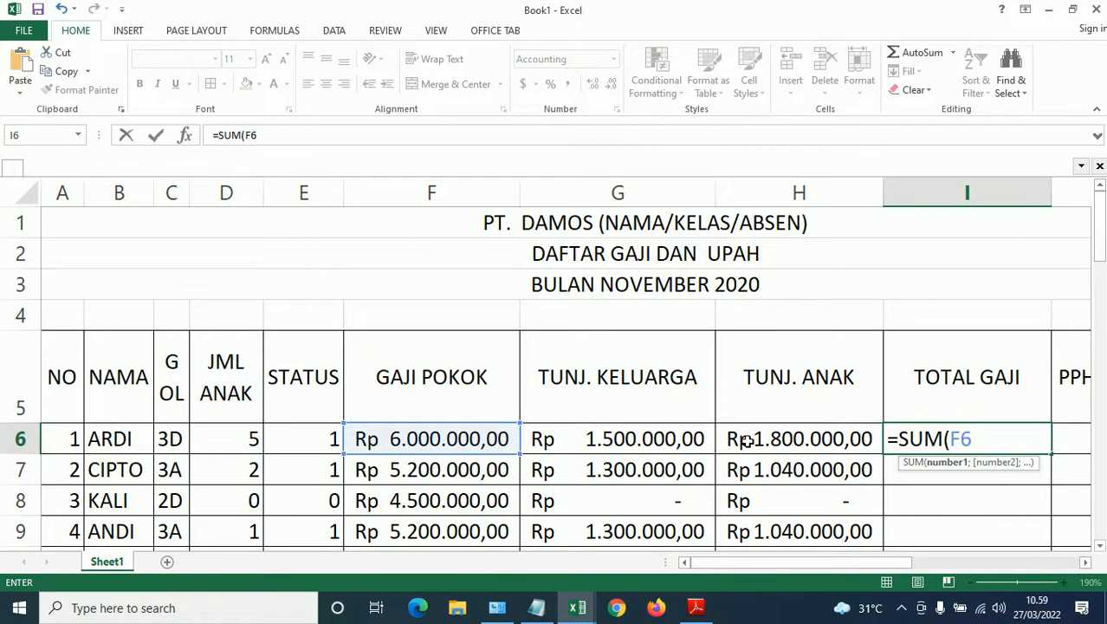
text(:H6)
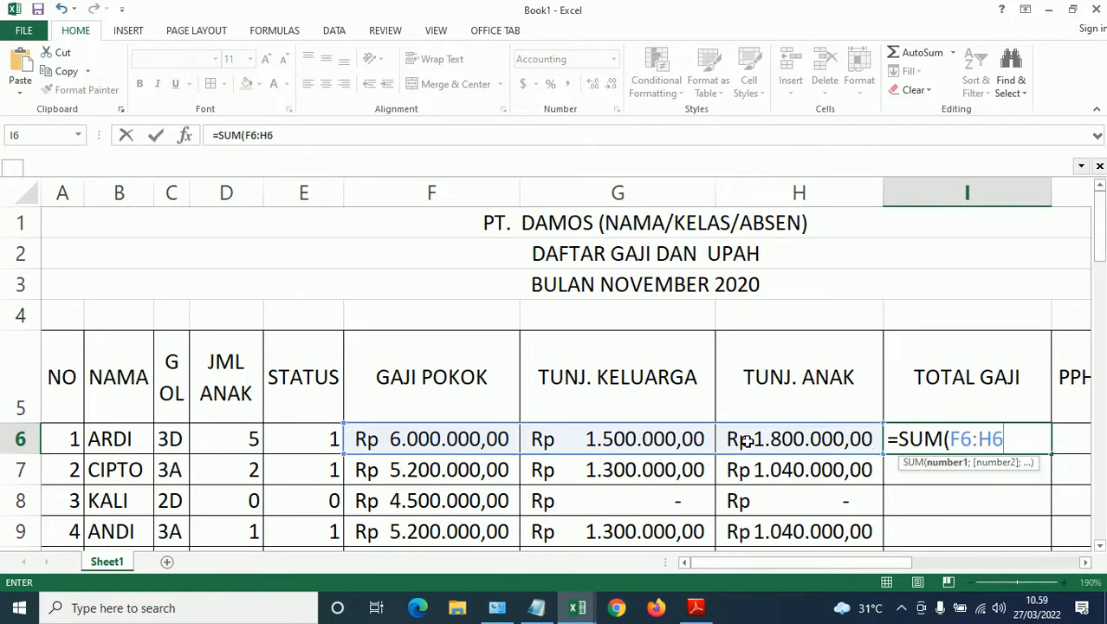
text())
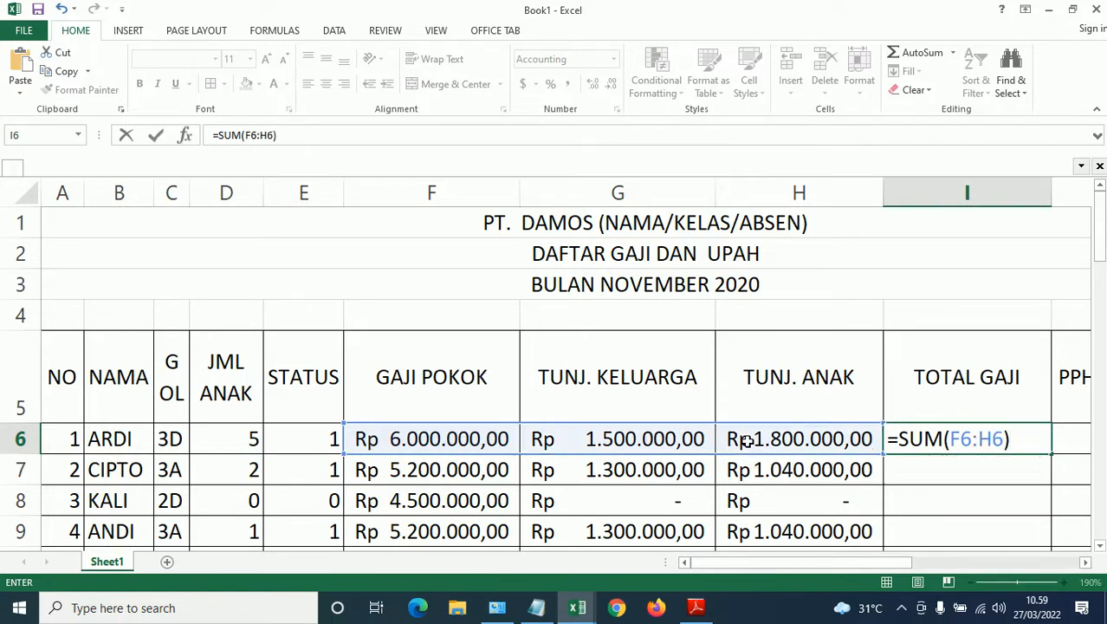
key(Return)
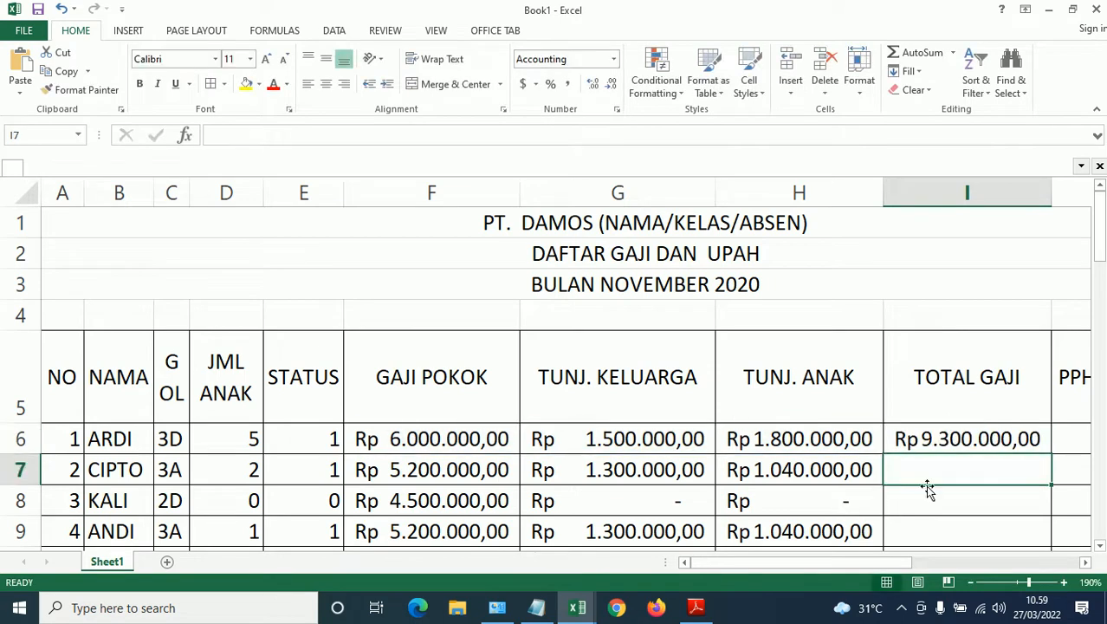
Fill the TOTAL GAJI formula from I6 down through I20
click(999, 439)
drag(1051, 451, 1029, 470)
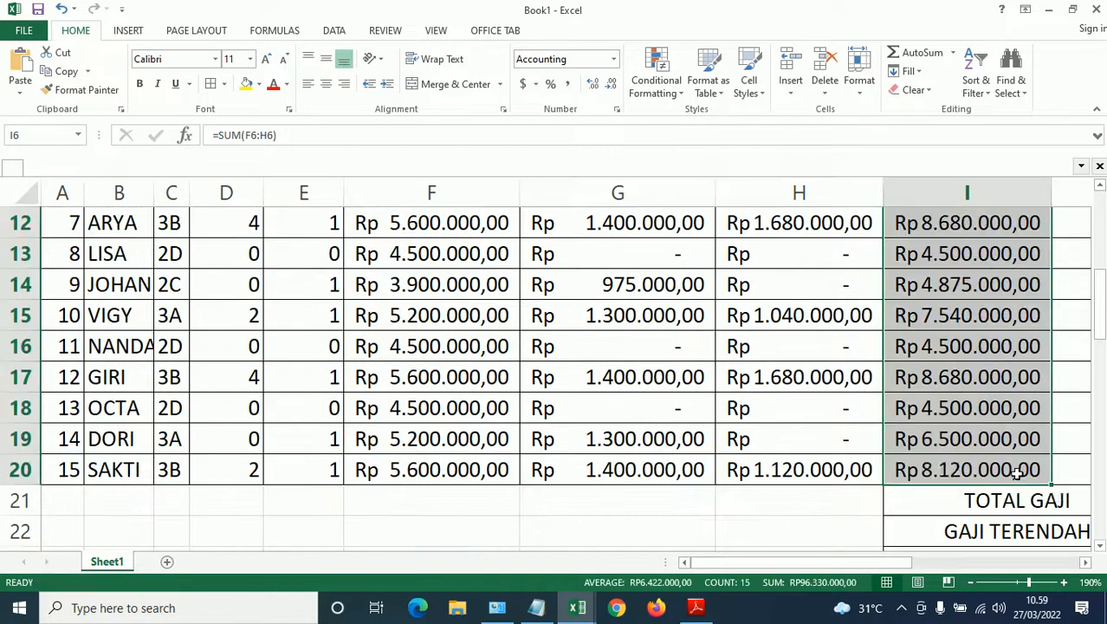
scroll(1019, 470, up, 4)
click(1088, 564)
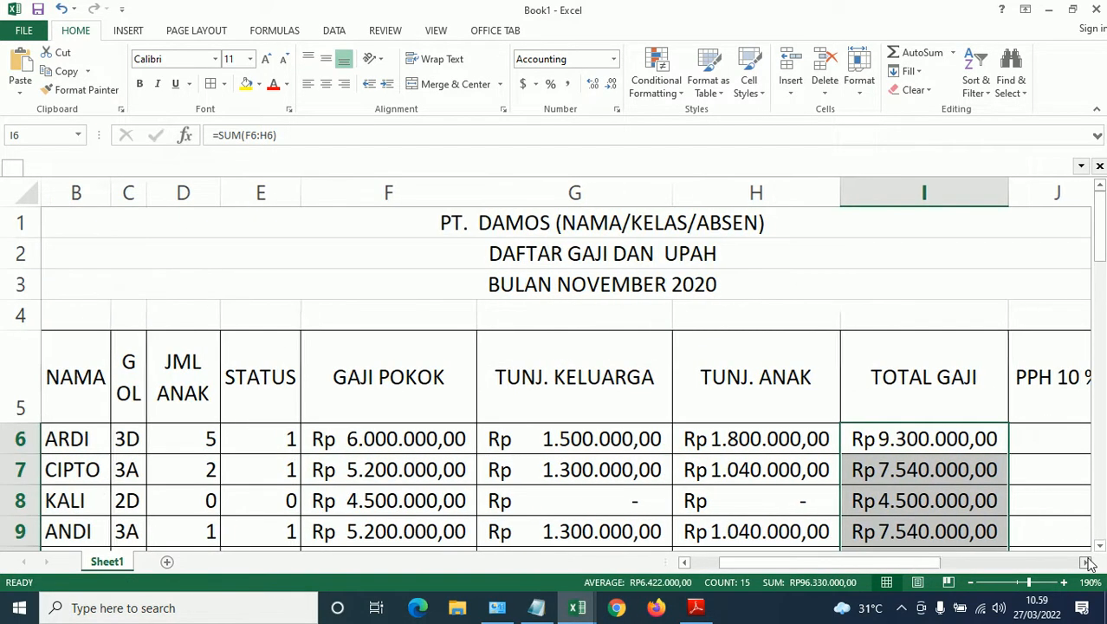
Calculate the first employee's PPH 10% in J6 with the formula =I6*10%
click(1089, 563)
click(1088, 563)
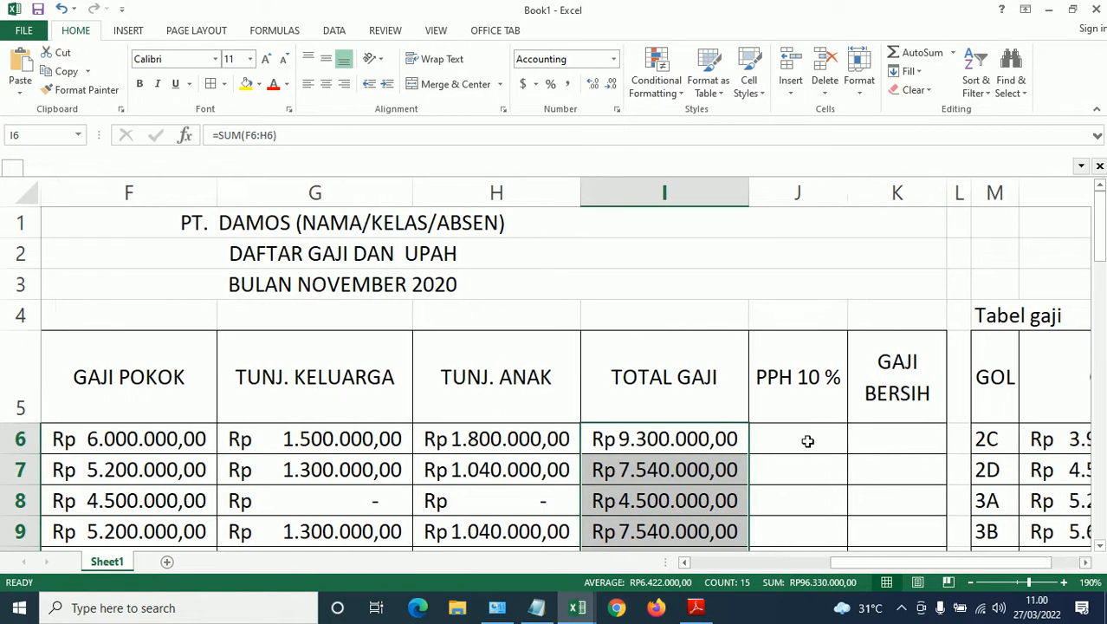
click(810, 443)
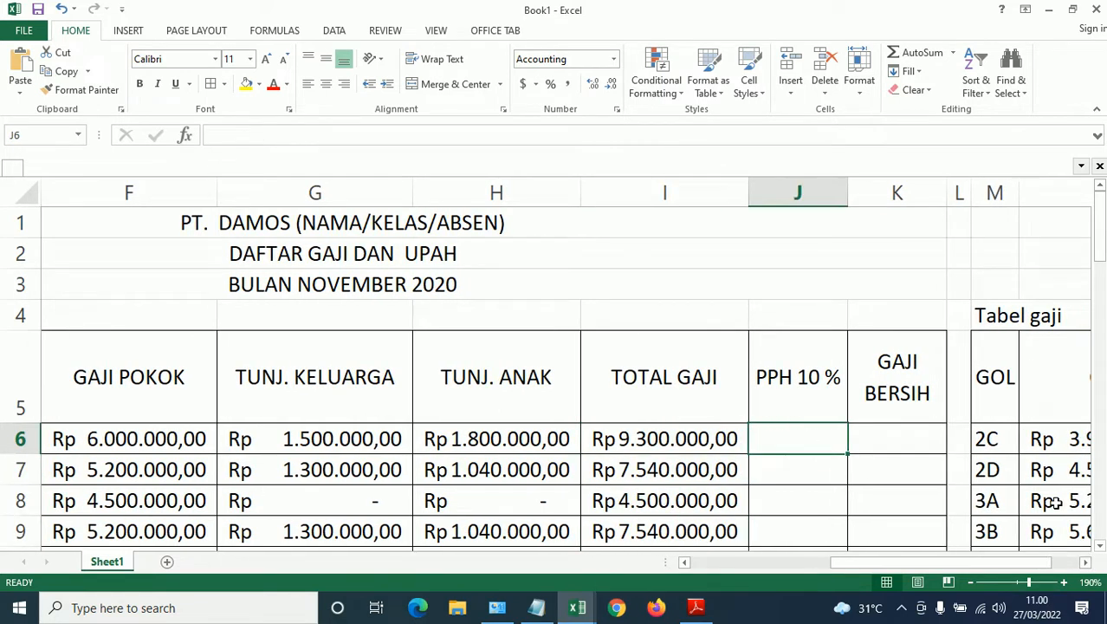
text(=)
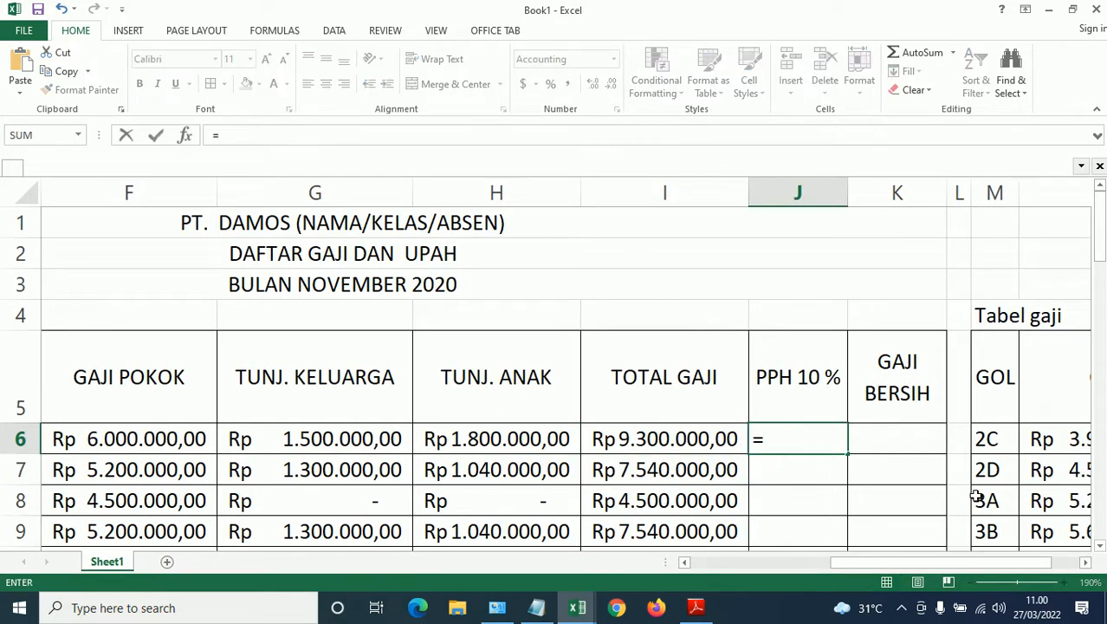
click(659, 442)
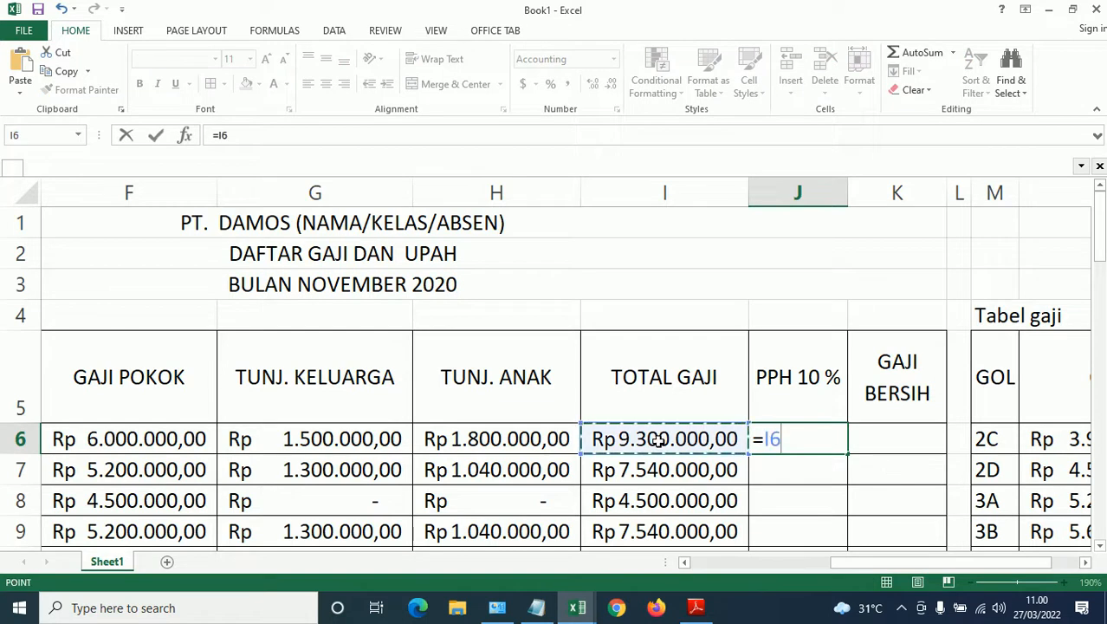
text(*10%)
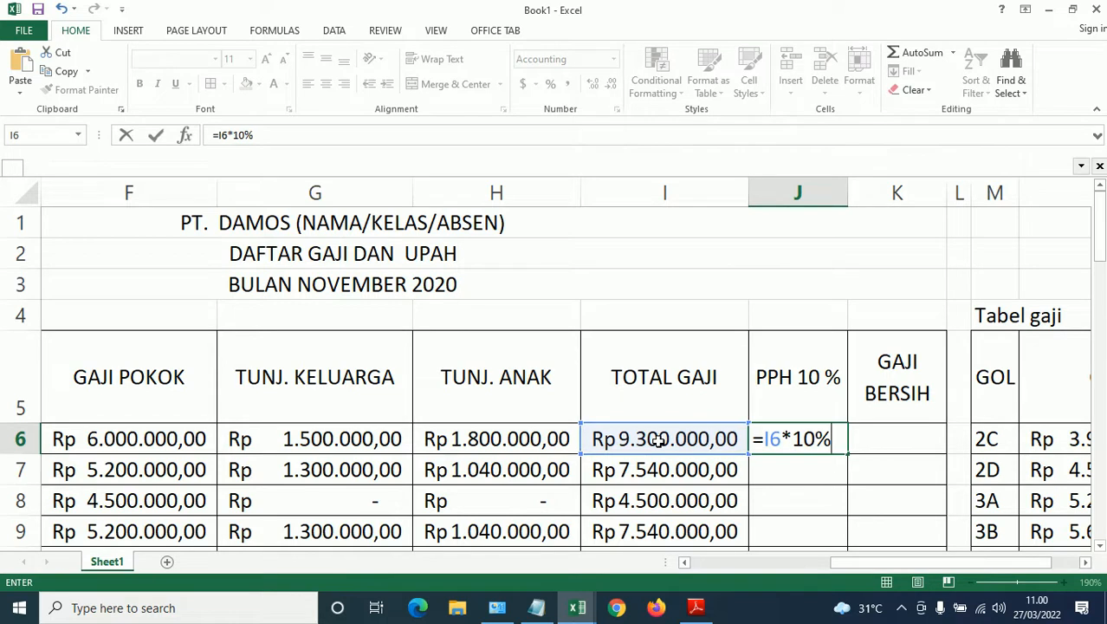
key(Return)
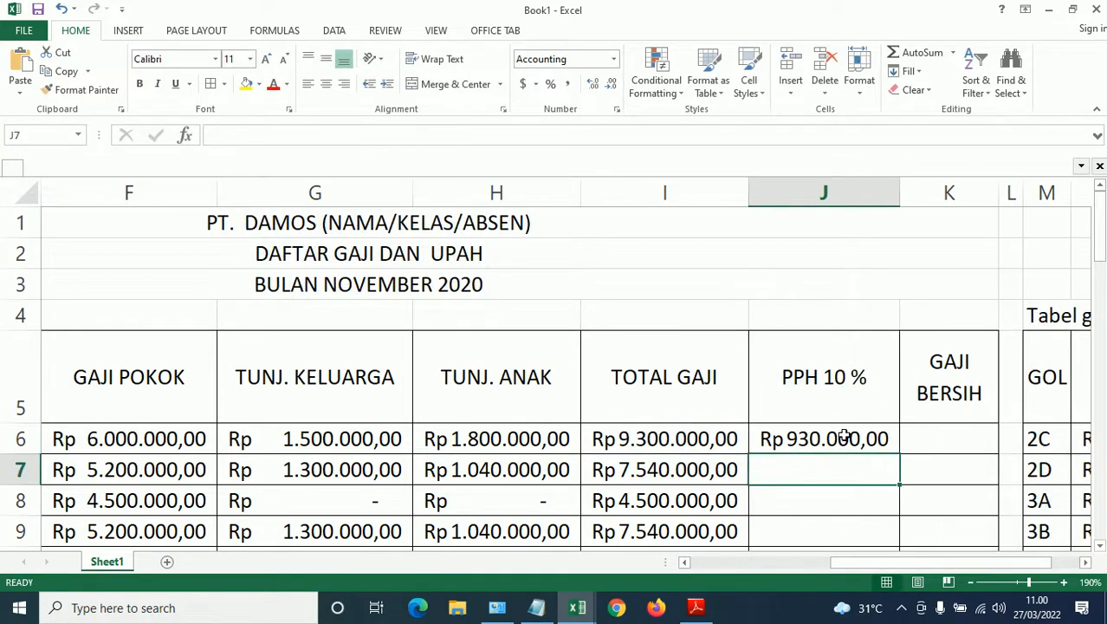
Fill the PPH 10% formula from J6 down through J20 and widen column J slightly
click(845, 438)
drag(900, 455, 867, 415)
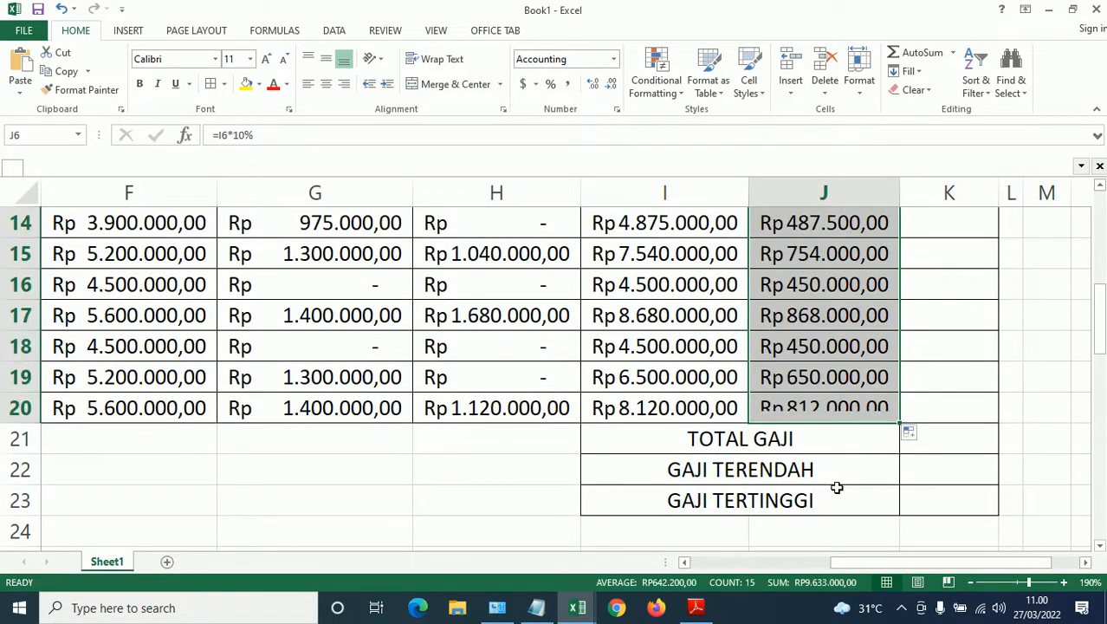
scroll(844, 485, up, 4)
drag(899, 197, 911, 192)
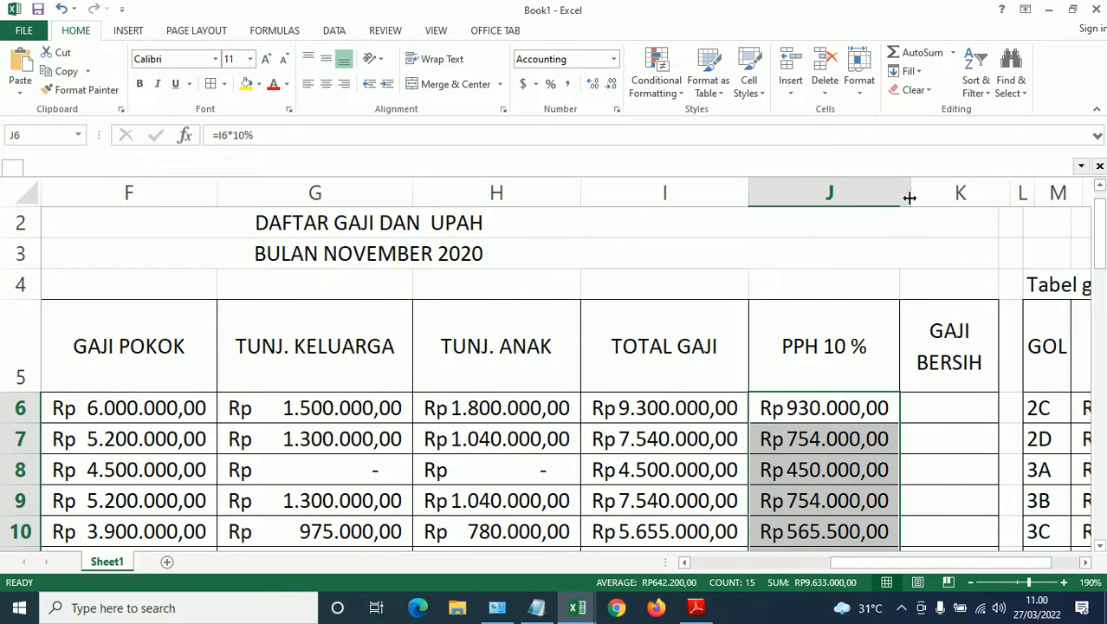
Calculate GAJI BERSIH in K6 with the formula =I6-J6 and fill it down through K20
click(944, 409)
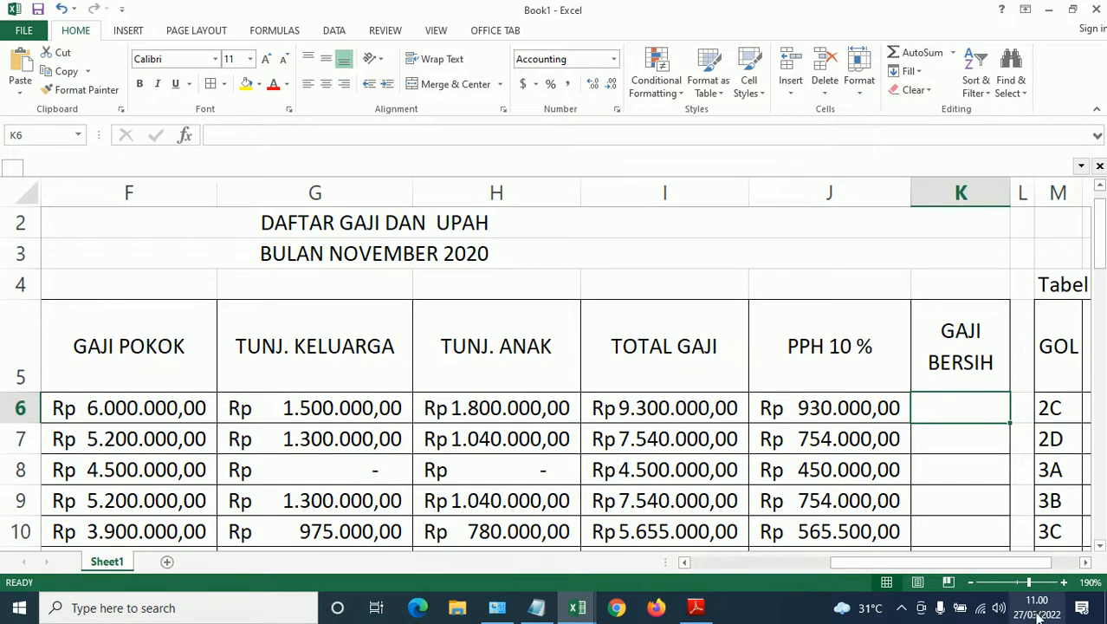
text(=)
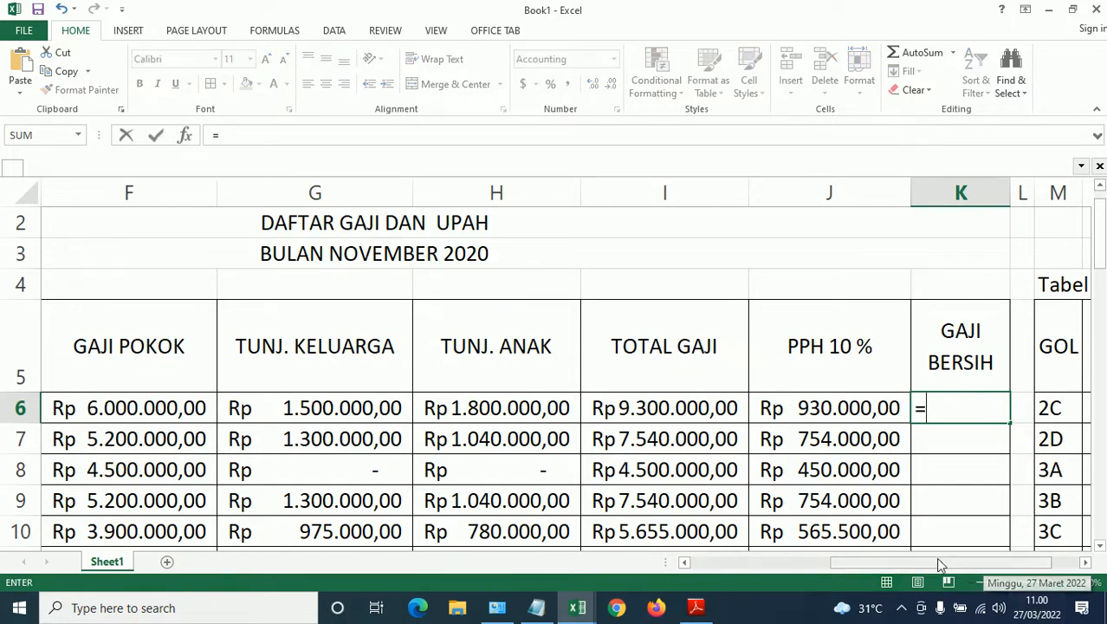
click(687, 408)
text(-)
click(811, 399)
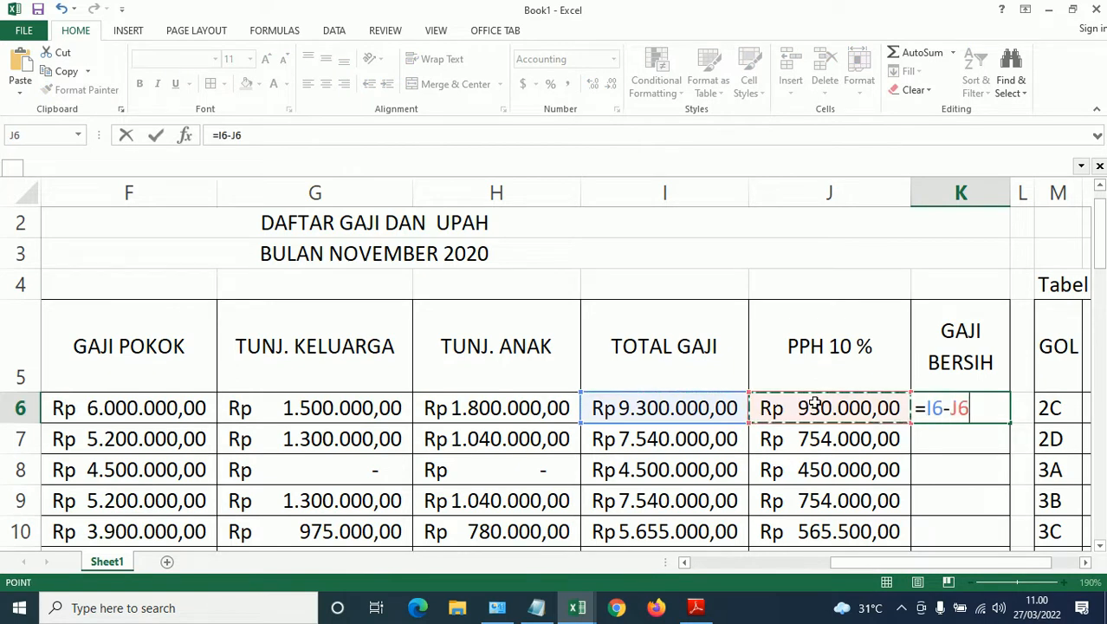
key(Return)
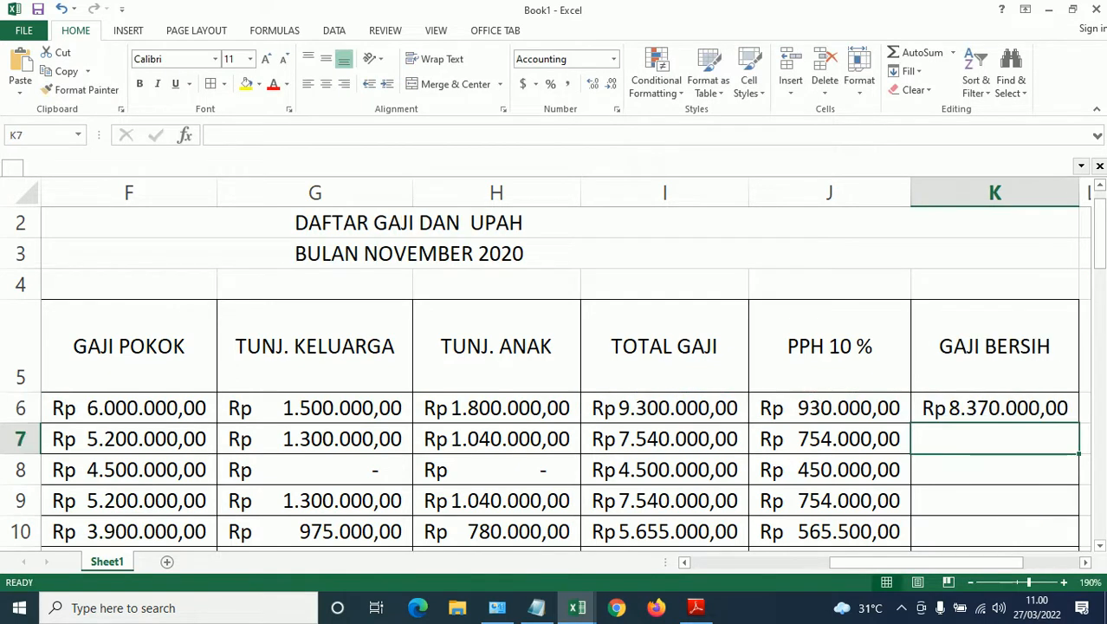
click(1022, 404)
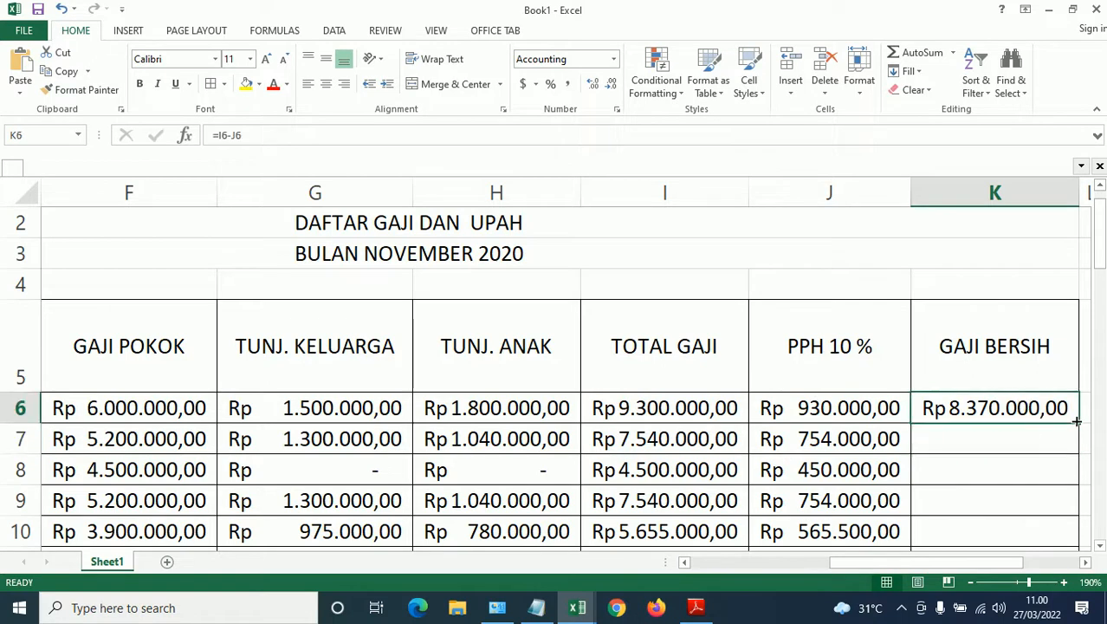
drag(1078, 428, 1044, 480)
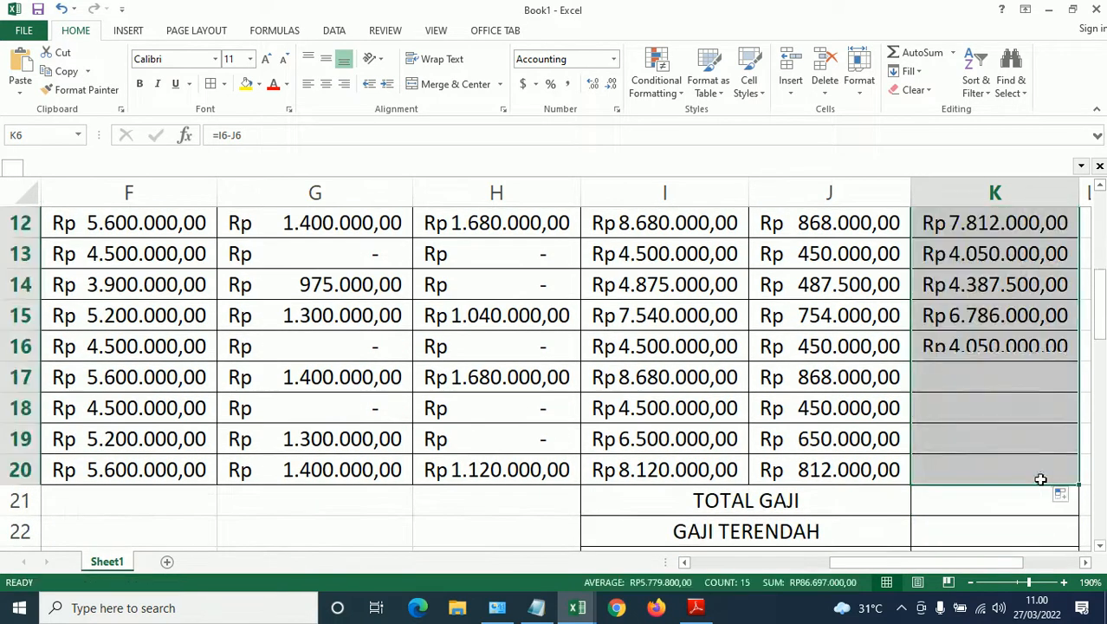
Enter the formula =SUM(F6:F20) in K21 of the TOTAL GAJI summary row
scroll(704, 471, down, 6)
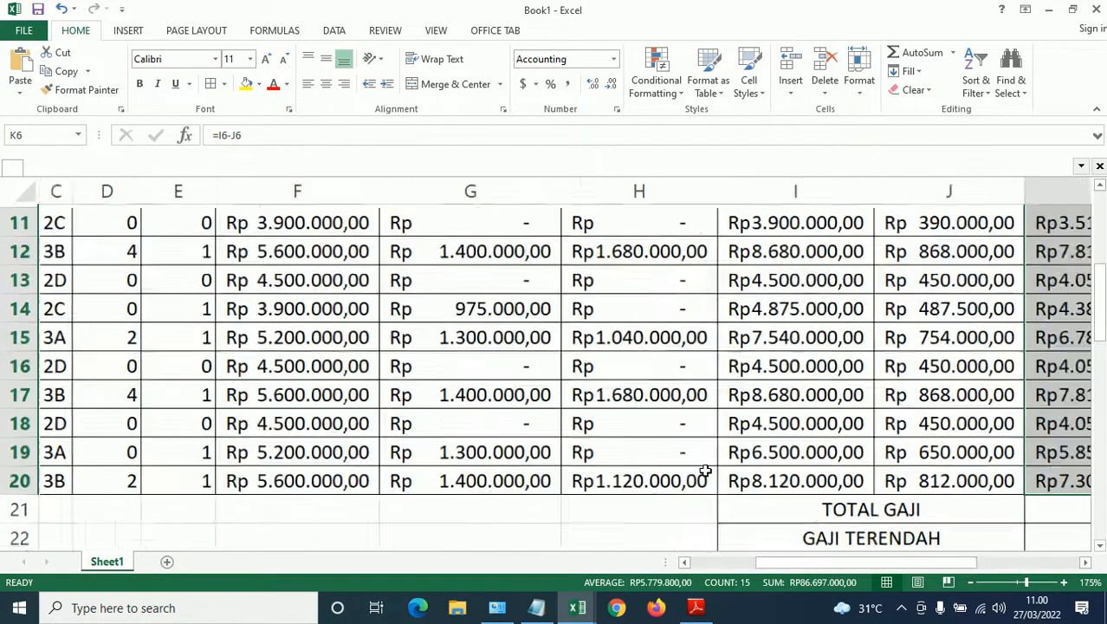
scroll(709, 466, up, 2)
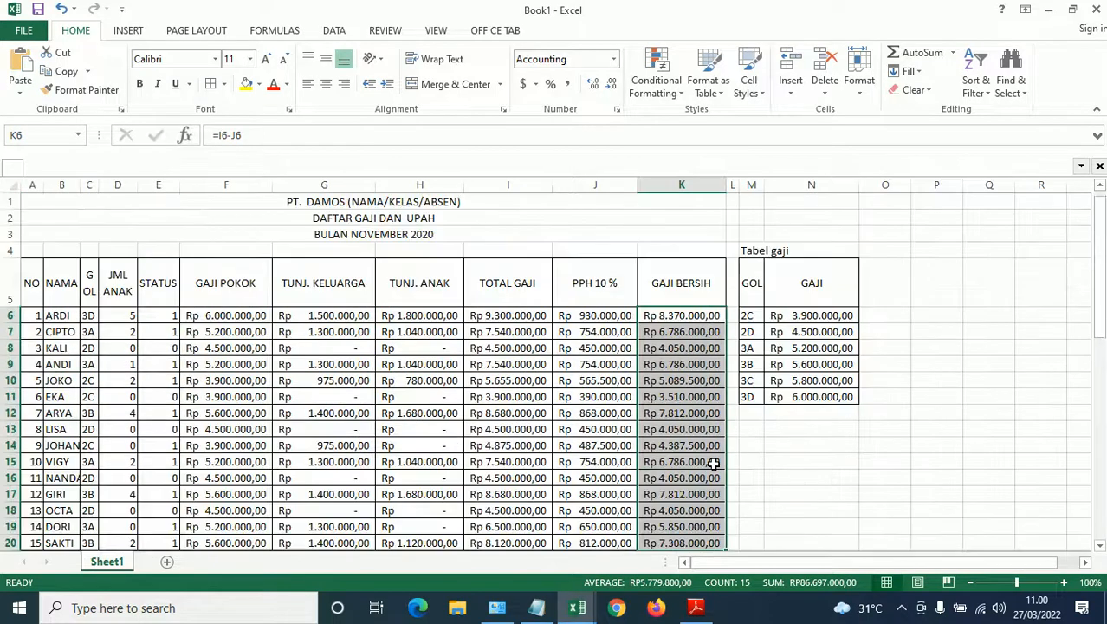
scroll(719, 462, down, 2)
scroll(717, 460, up, 1)
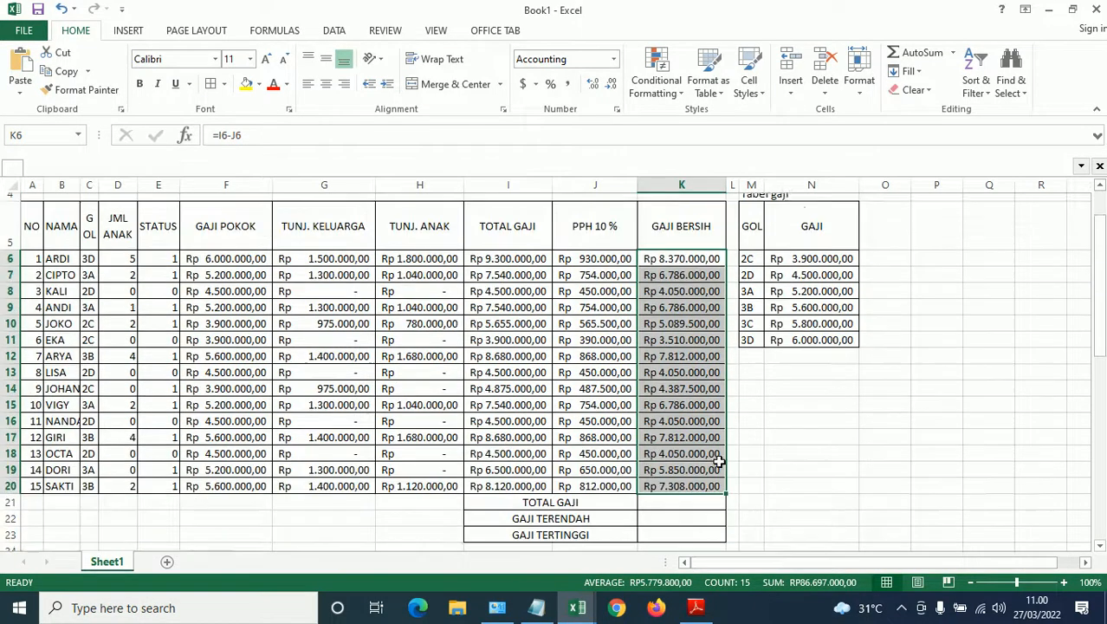
click(674, 512)
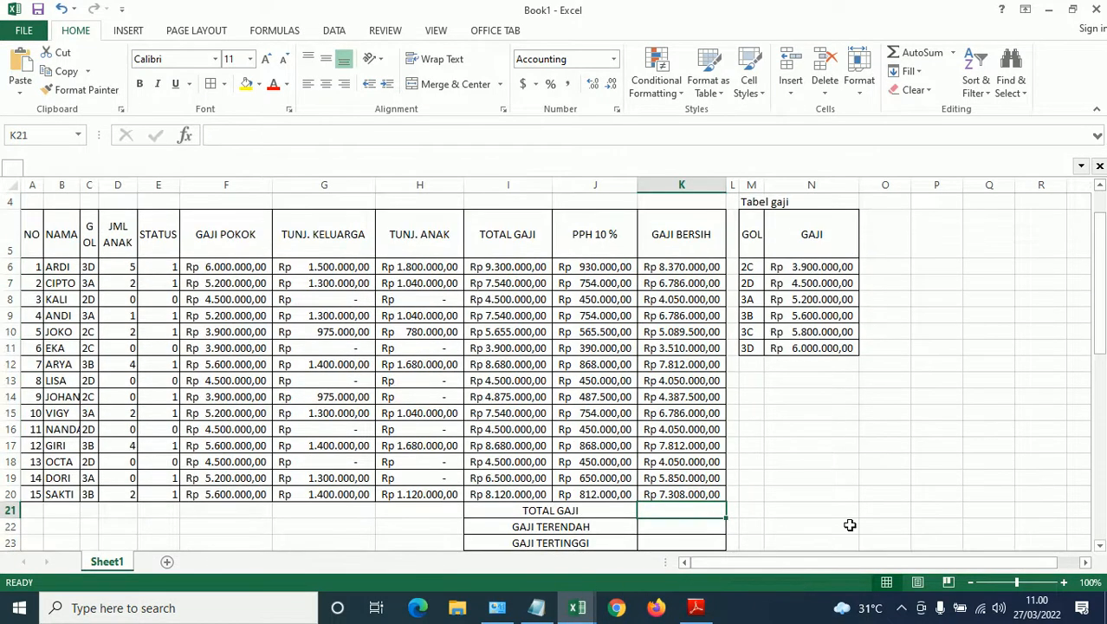
text(=SUM()
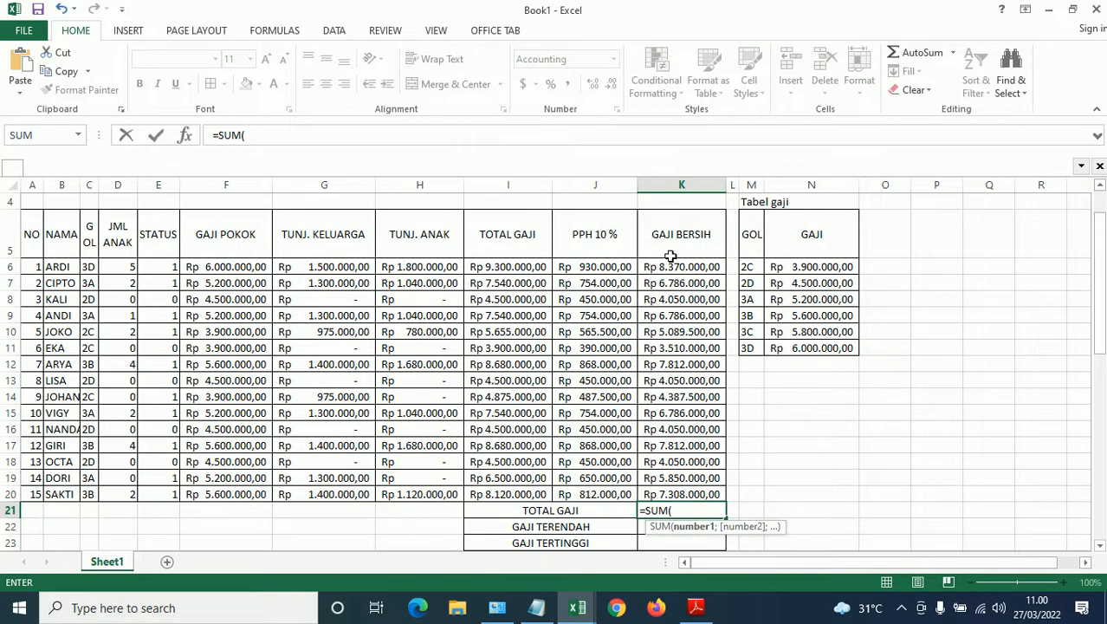
text(F6:F20))
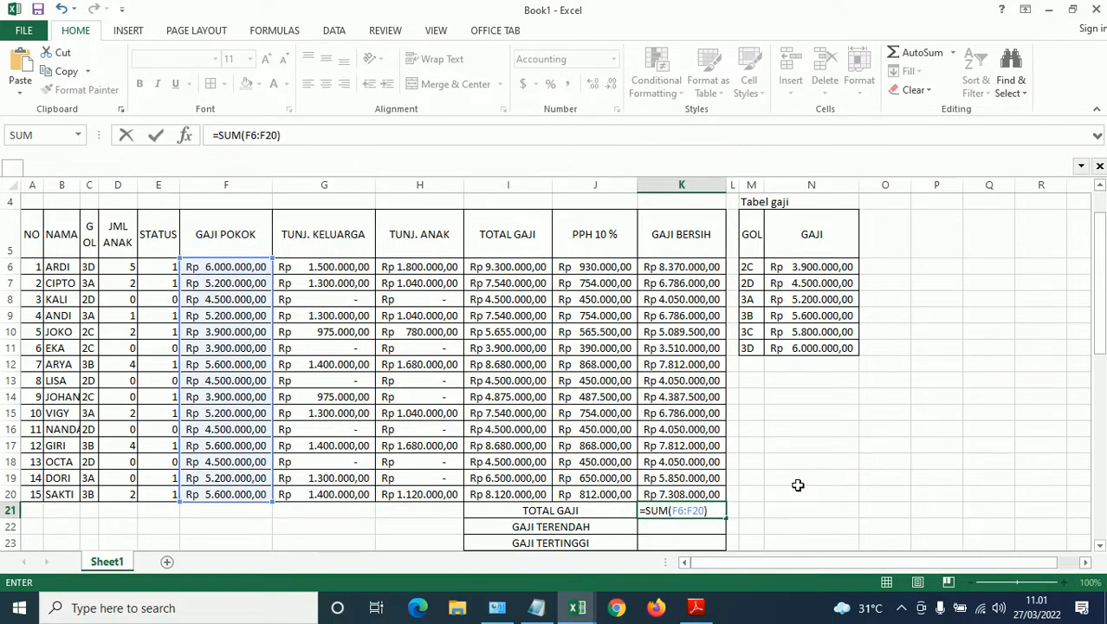
key(Return)
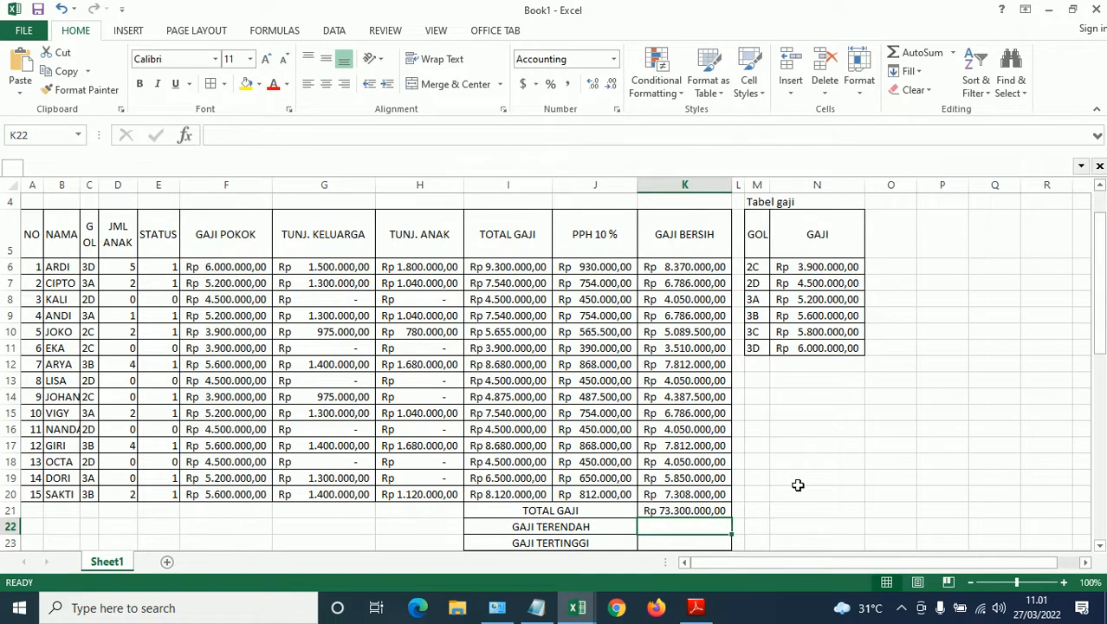
text(=)
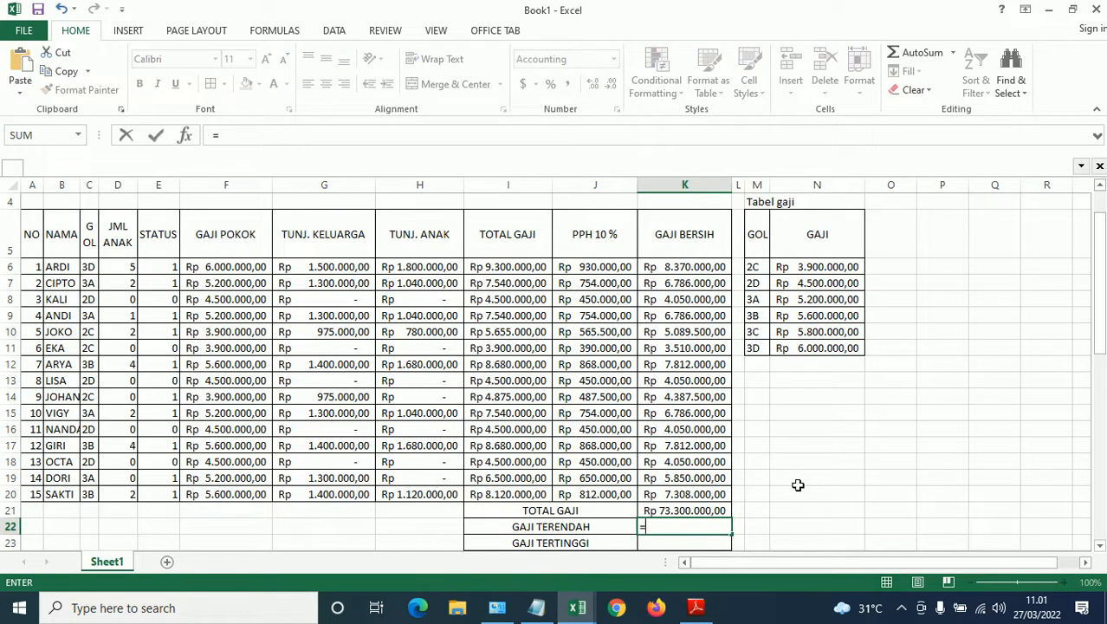
text(MIN()
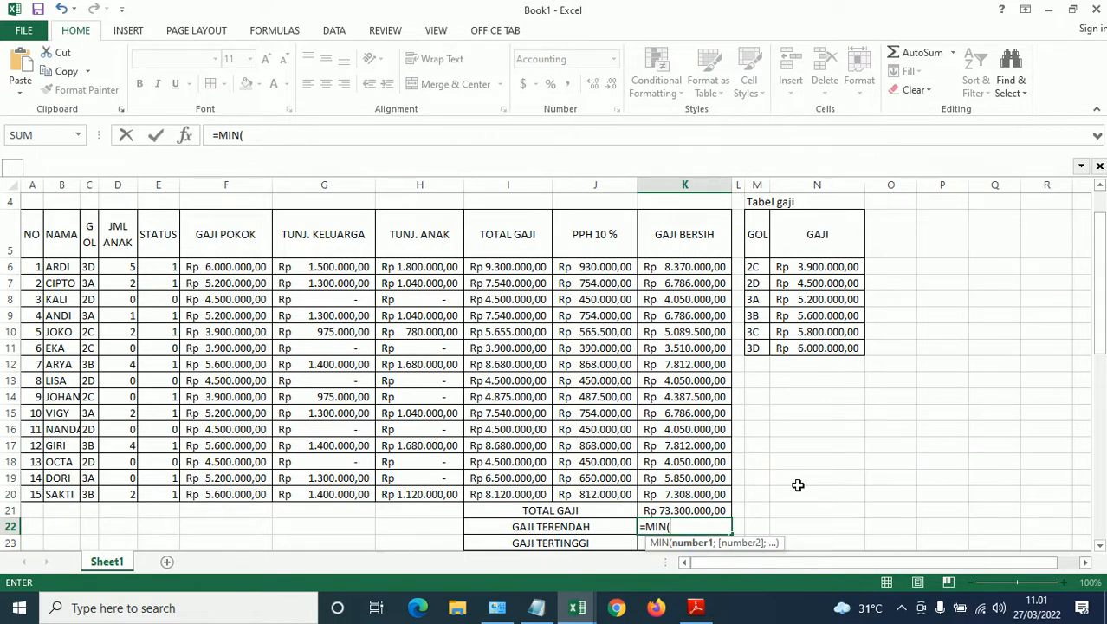
key(Escape)
Replace the TOTAL GAJI summary formula in K21 with =SUM(K6:K20)
key(Up)
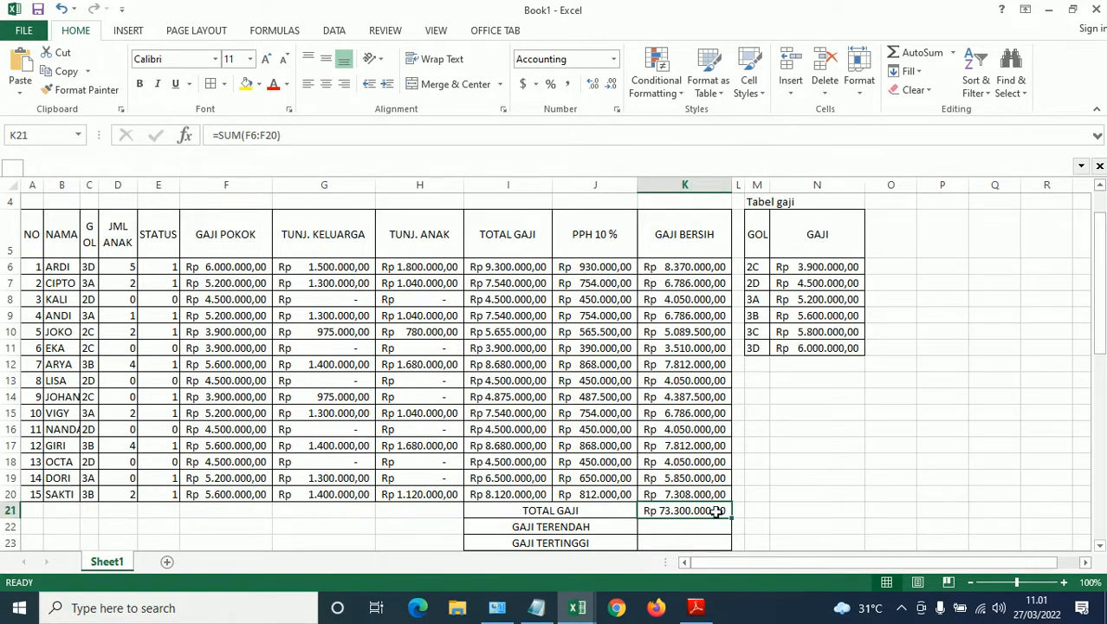
text(=SUM)
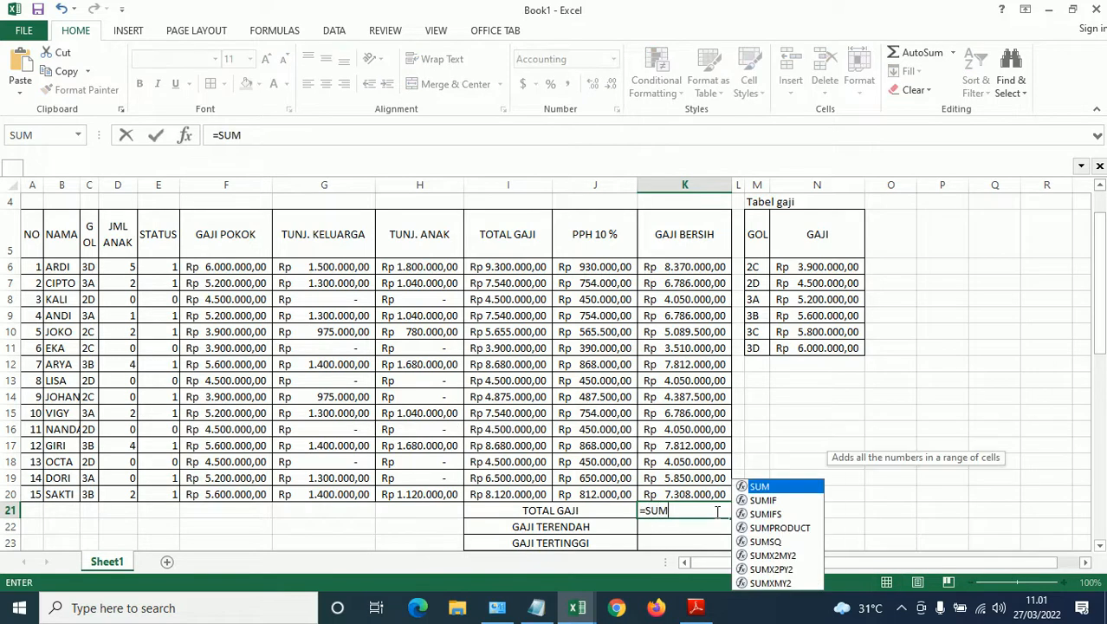
text((K6)
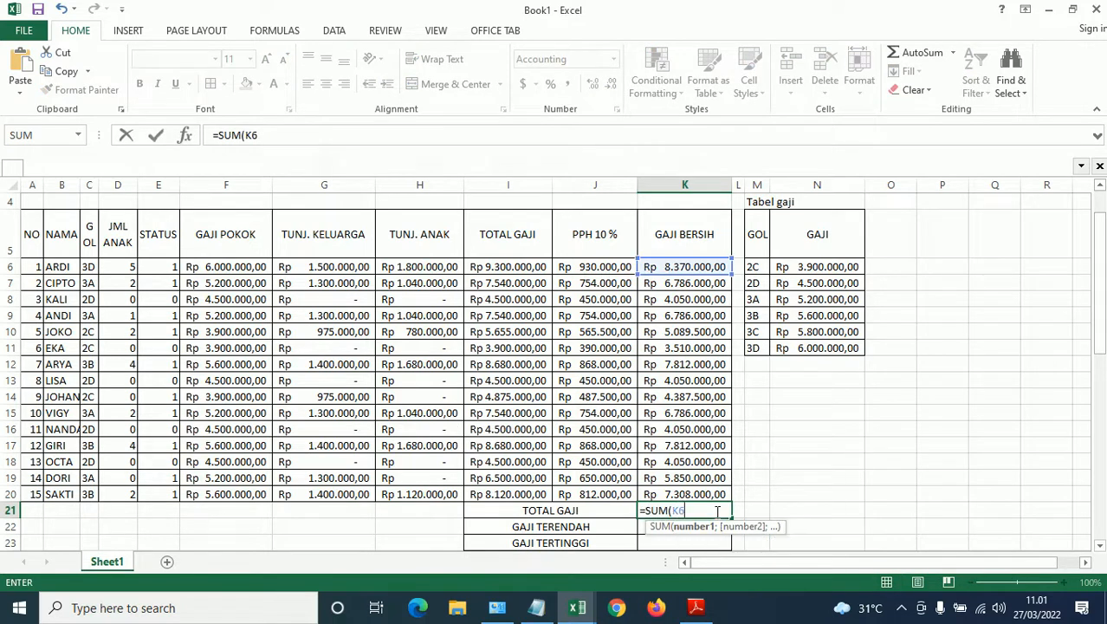
text(:K20))
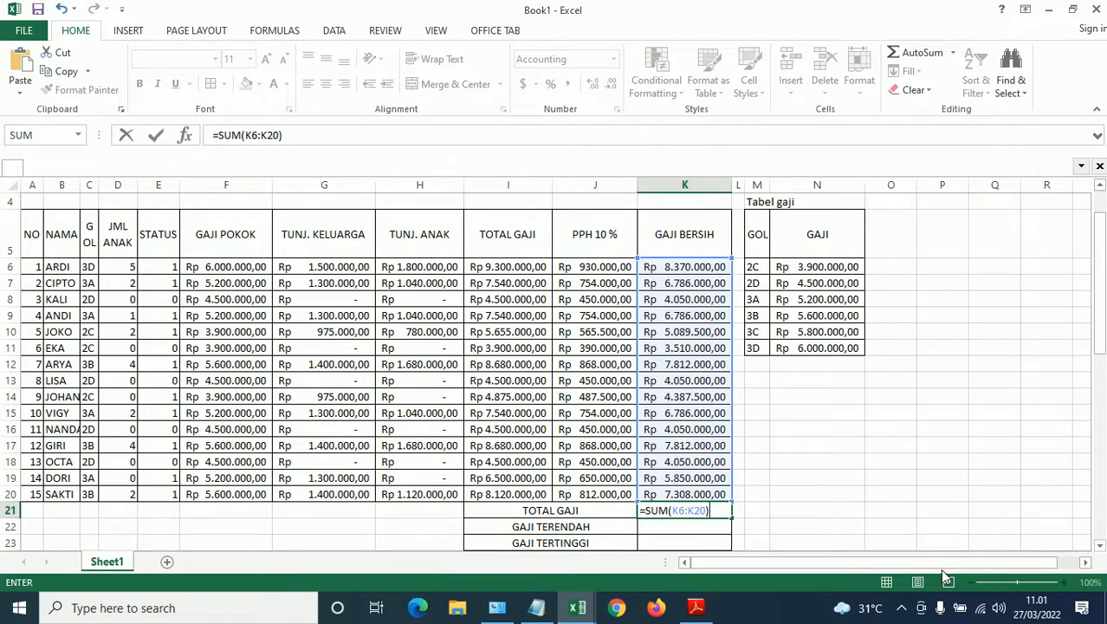
key(Return)
Calculate GAJI TERENDAH in K22 with the formula =MIN(K6:K20)
text(=)
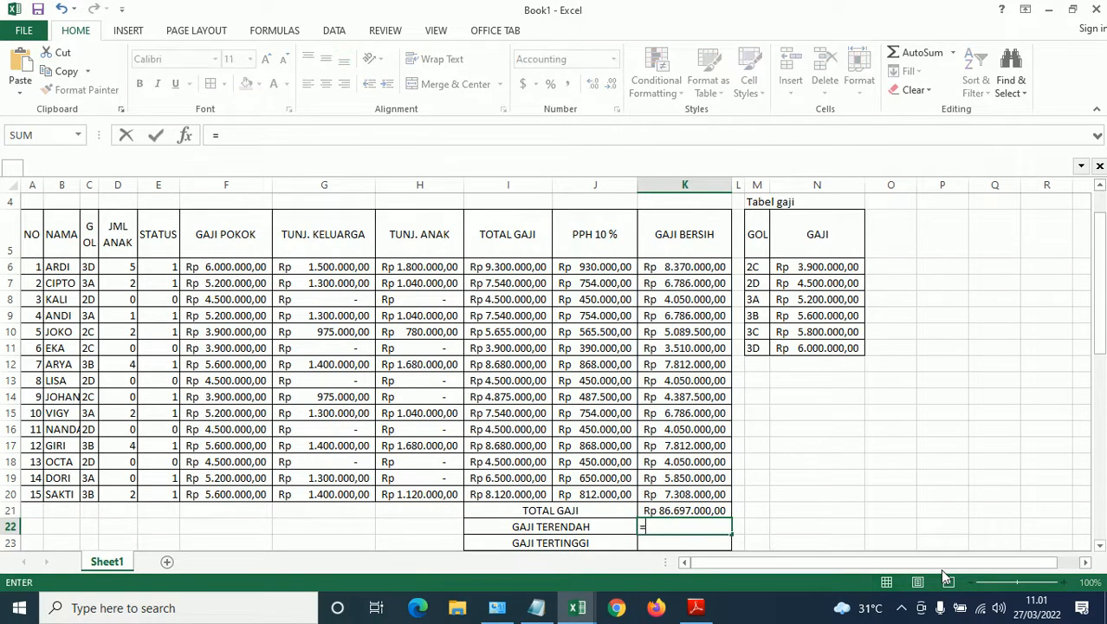
text(MIN()
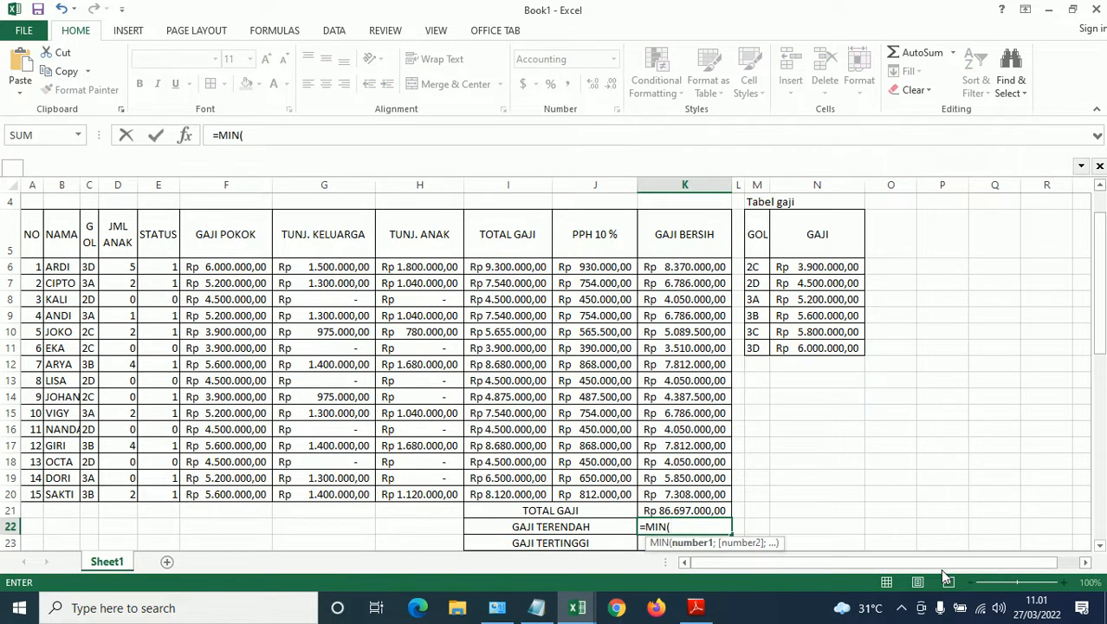
text(K6)
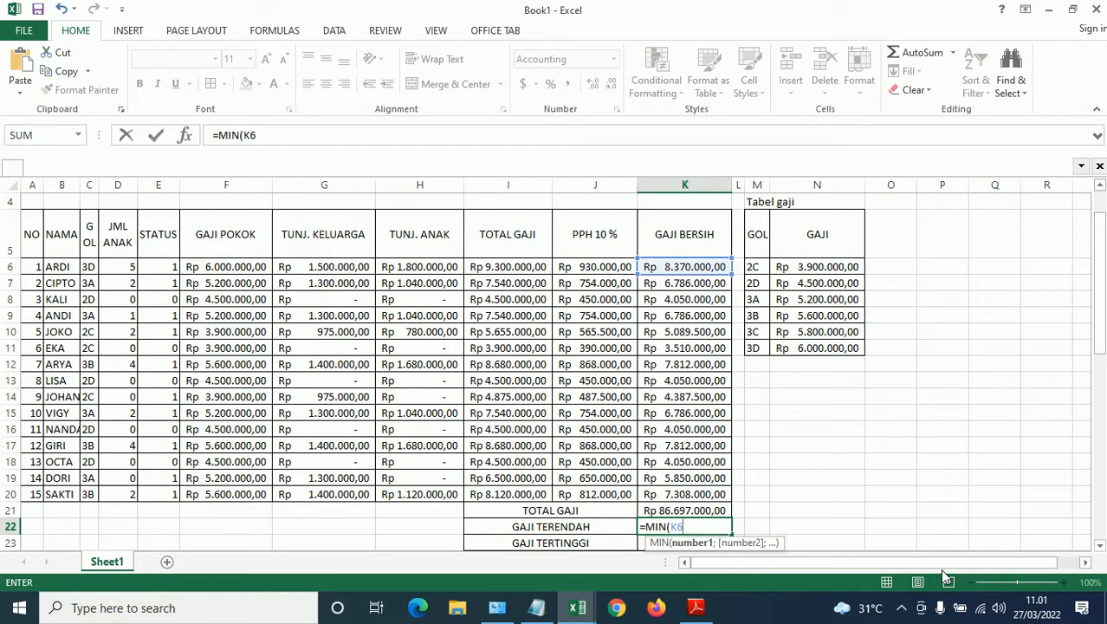
text(:K20))
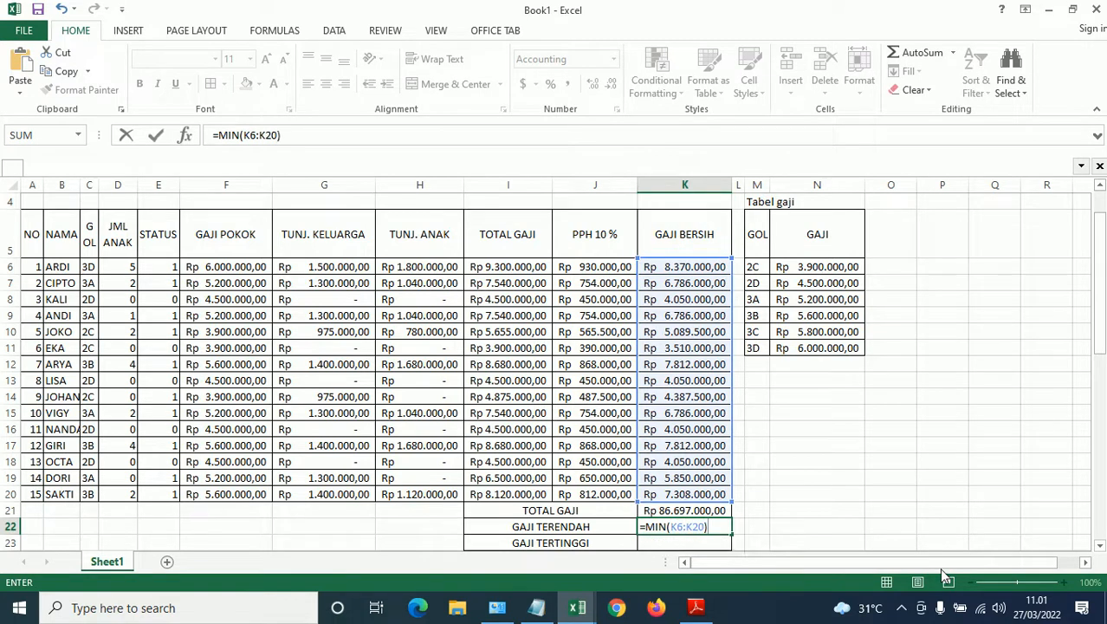
key(Return)
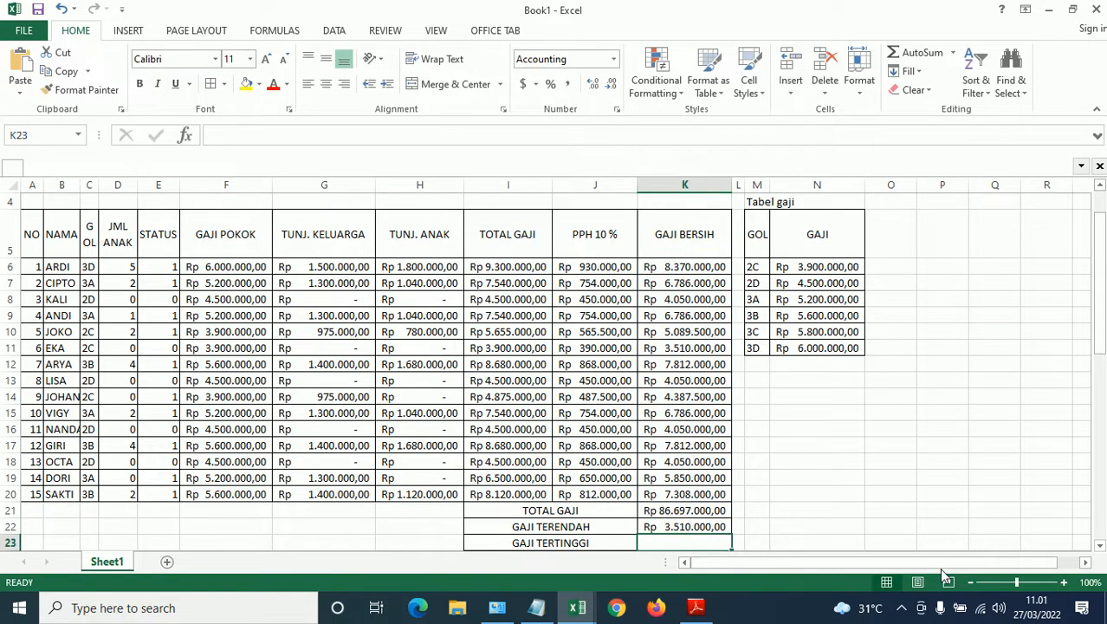
Calculate GAJI TERTINGGI in K23 with the formula =MAX(K6:K20)
text(=)
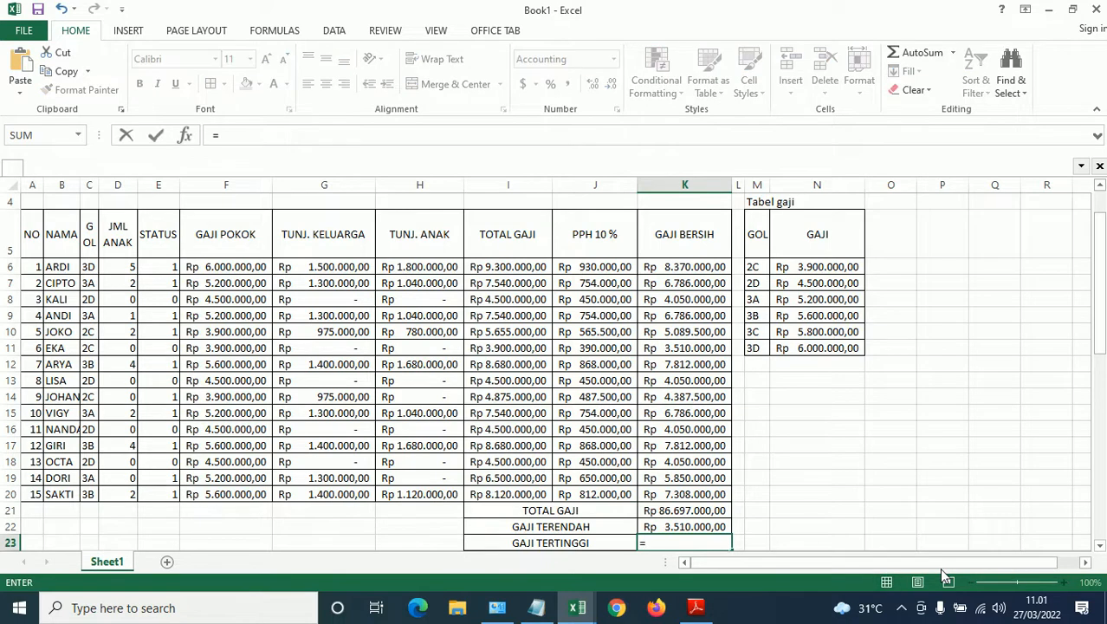
text(MAX()
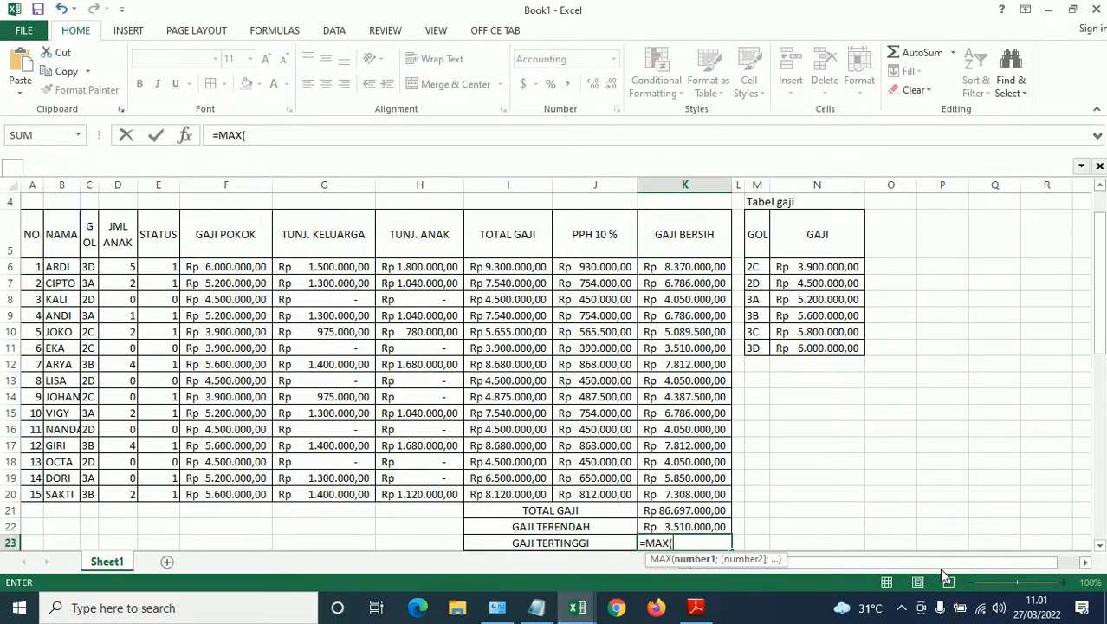
text(K6)
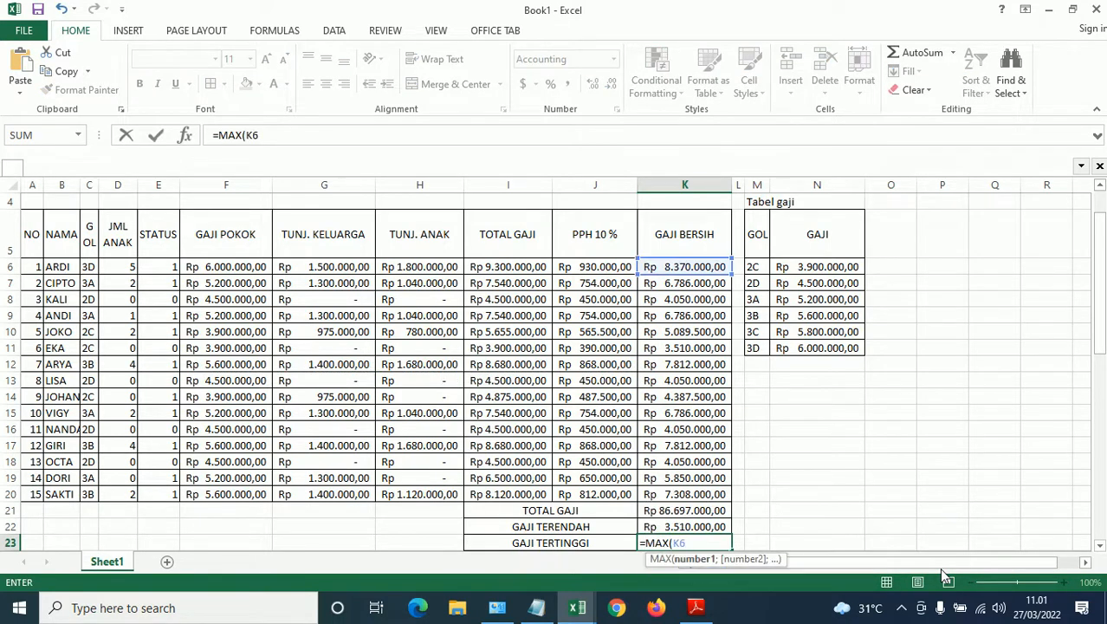
text(:K20))
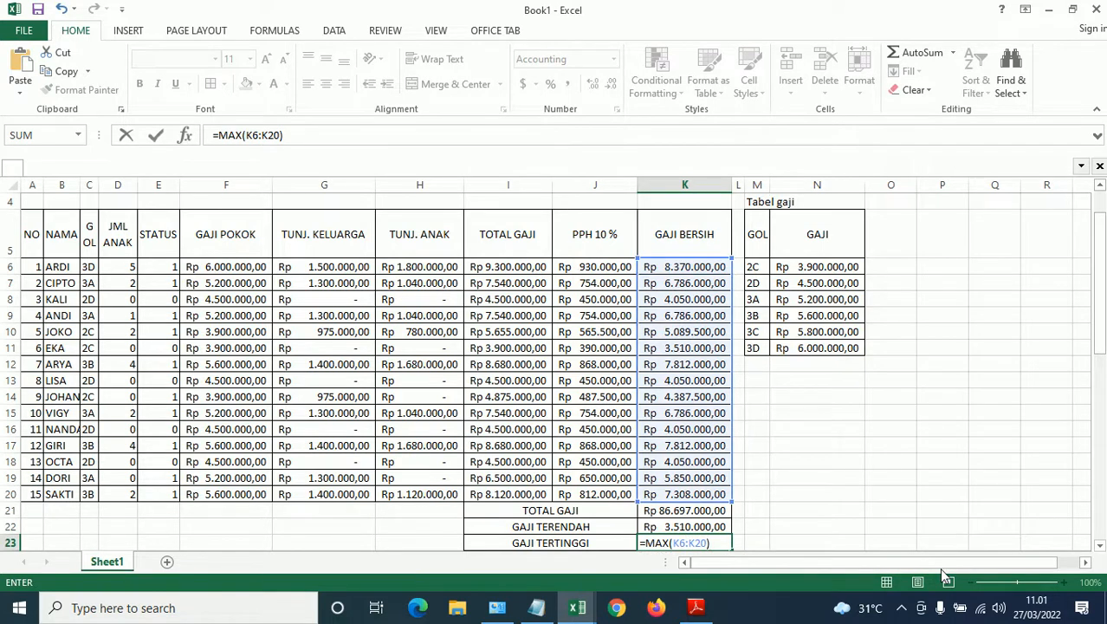
key(Return)
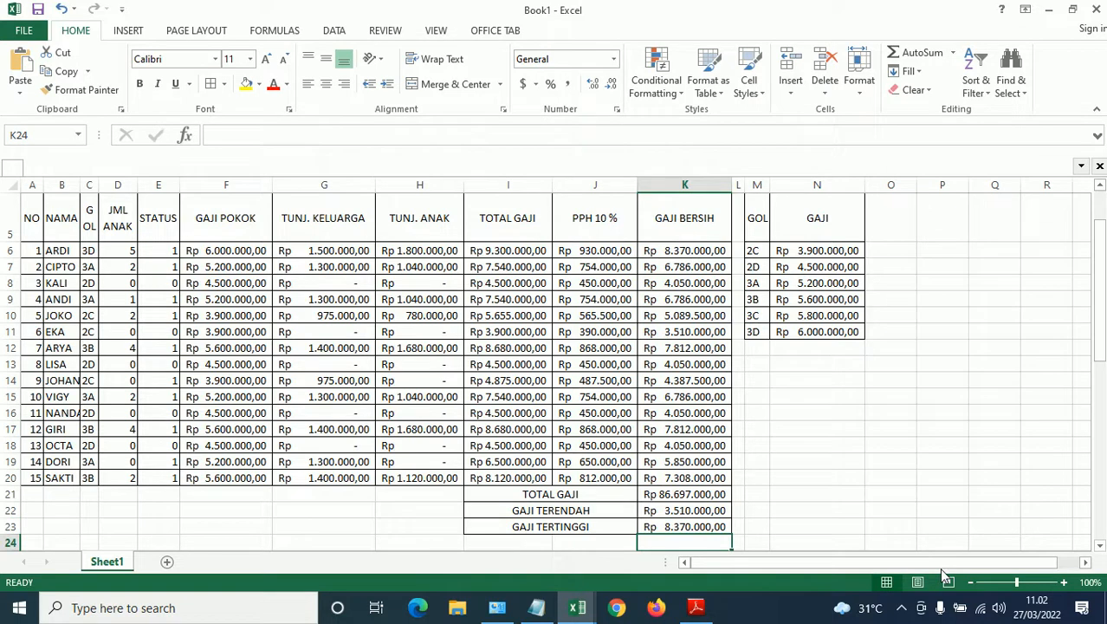
Insert two blank rows above the TUNJANGAN ANAK heading in row 34 of the Ketentuan Soal notes
scroll(576, 515, down, 4)
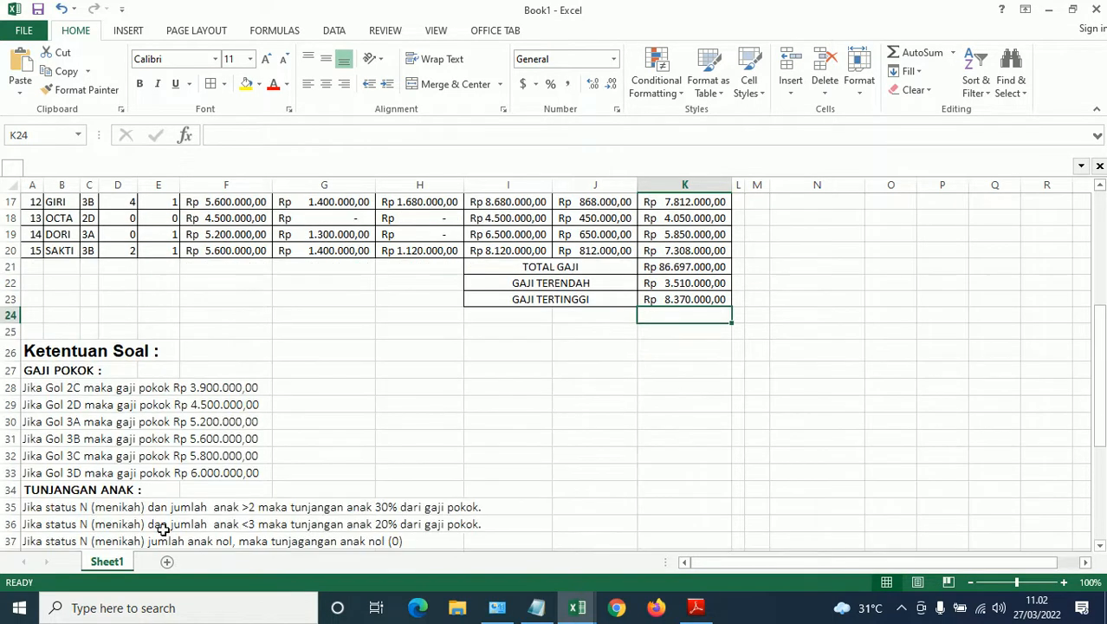
right_click(5, 490)
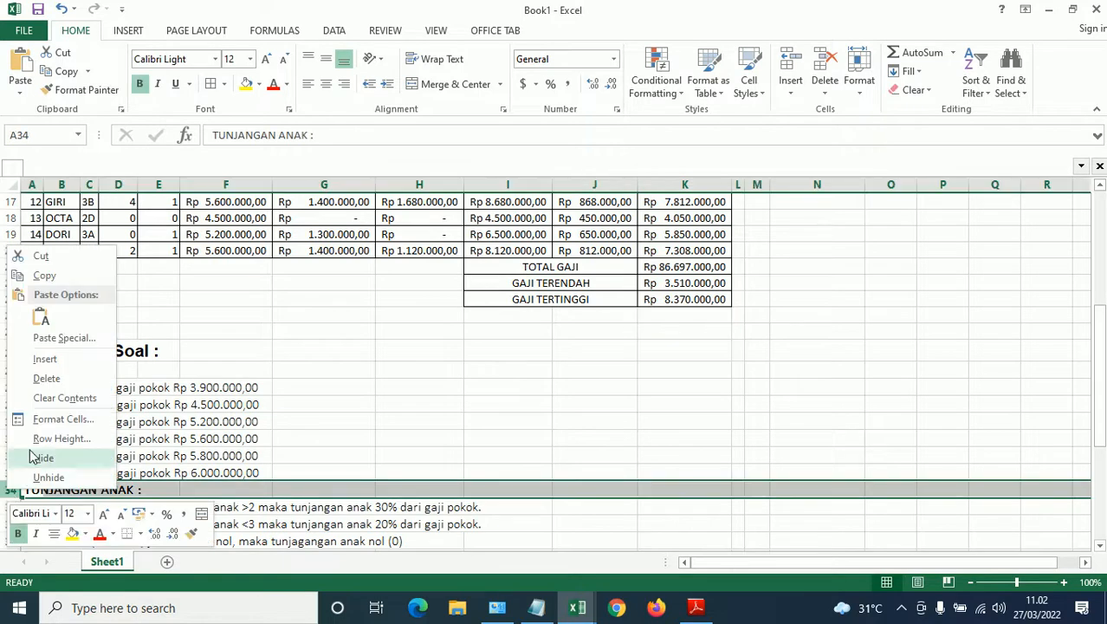
click(45, 360)
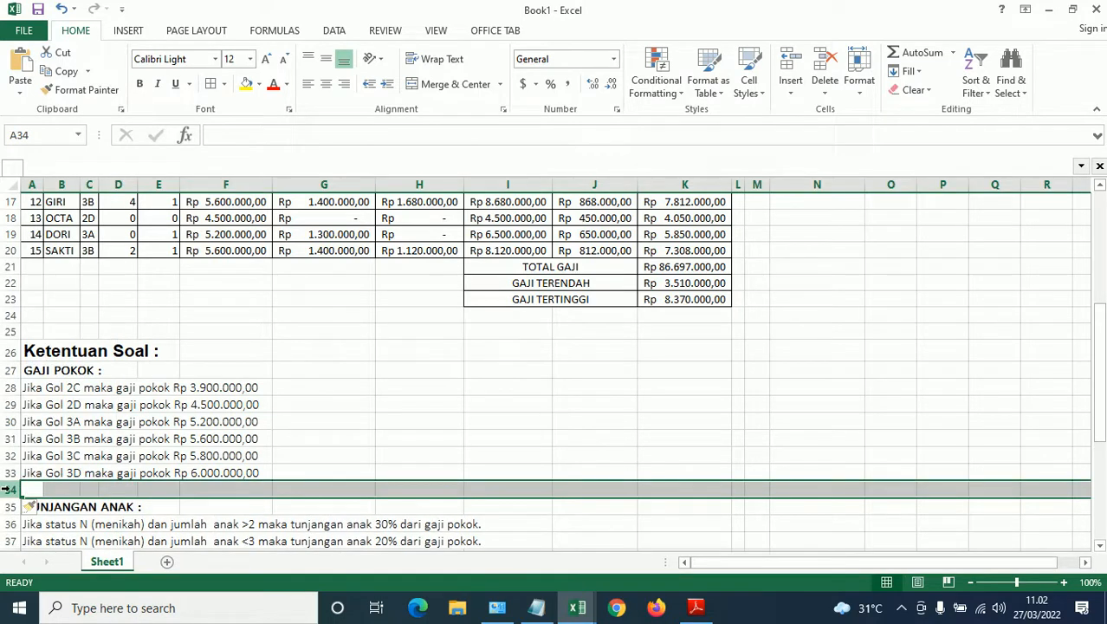
right_click(10, 490)
click(45, 359)
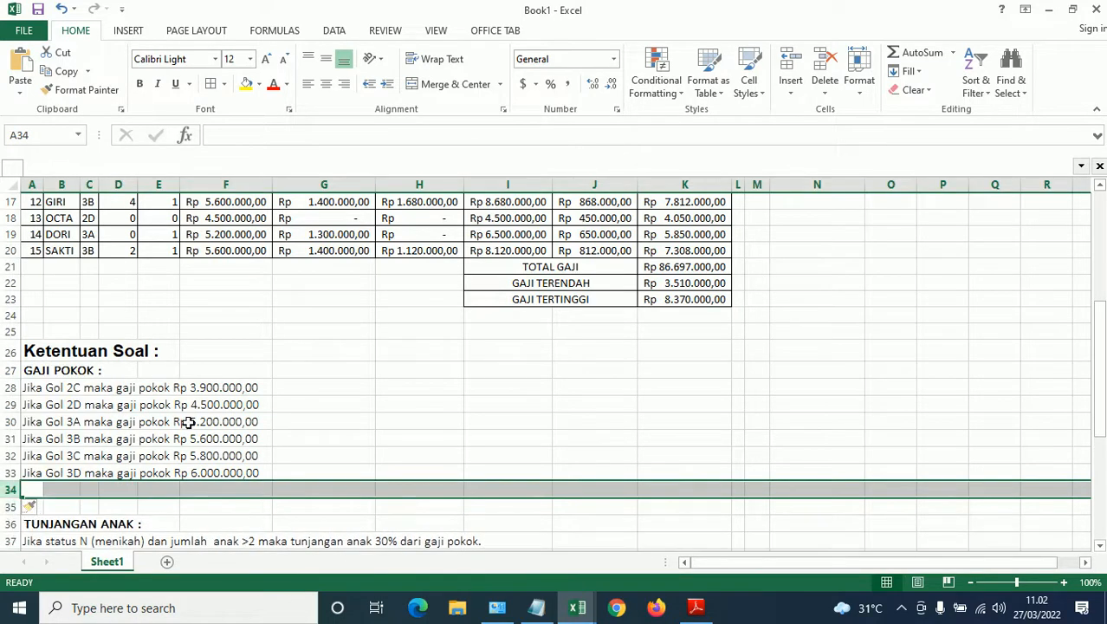
click(189, 420)
Copy the nested IF formula of F6 and paste it as plain text, prefixed with an apostrophe, into A34
scroll(303, 502, up, 4)
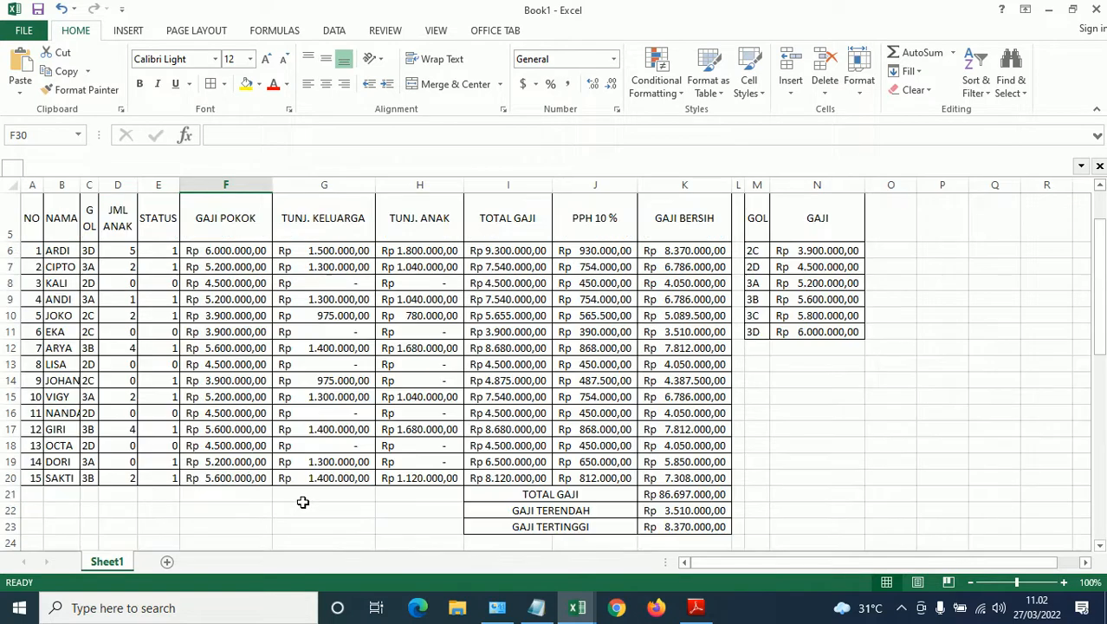
click(237, 250)
drag(795, 134, 204, 130)
key(ctrl+c)
key(Escape)
scroll(258, 531, down, 5)
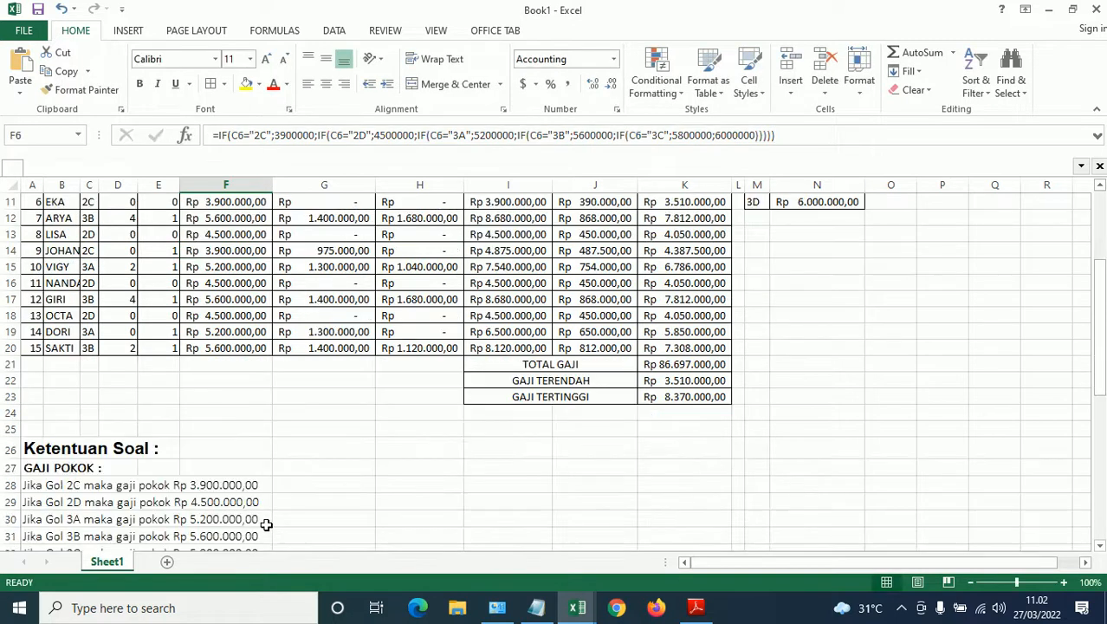
click(30, 441)
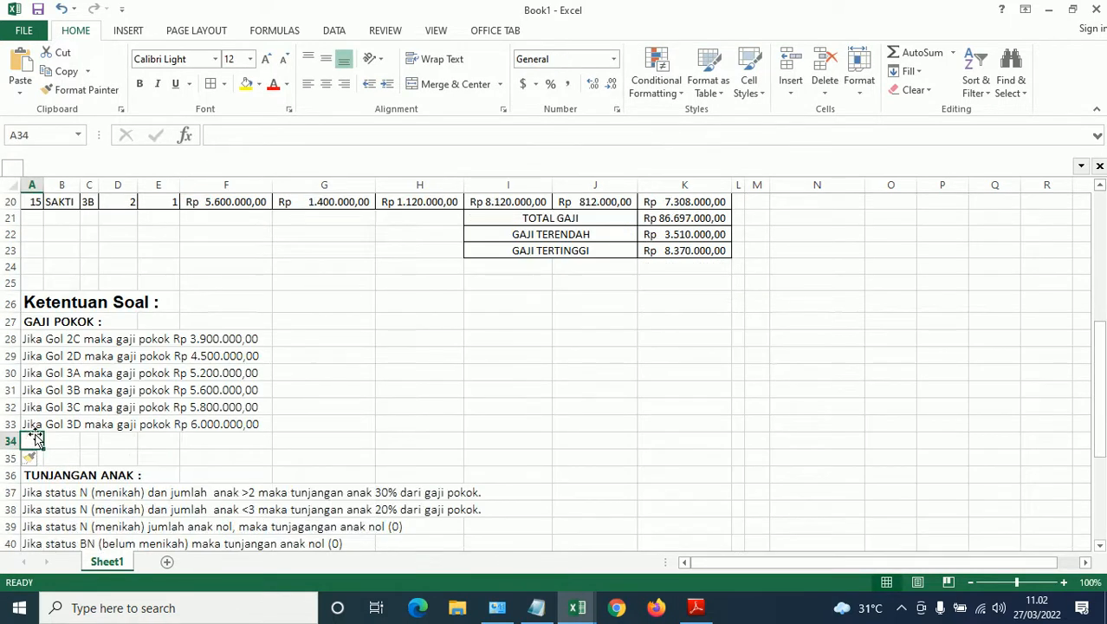
text(')
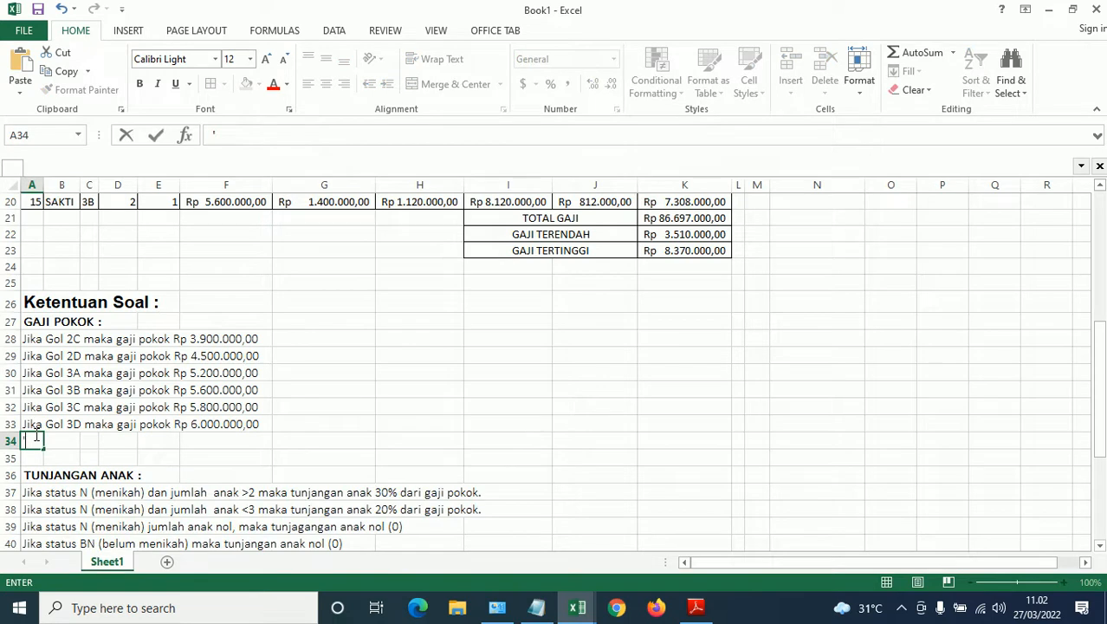
key(ctrl+v)
key(Return)
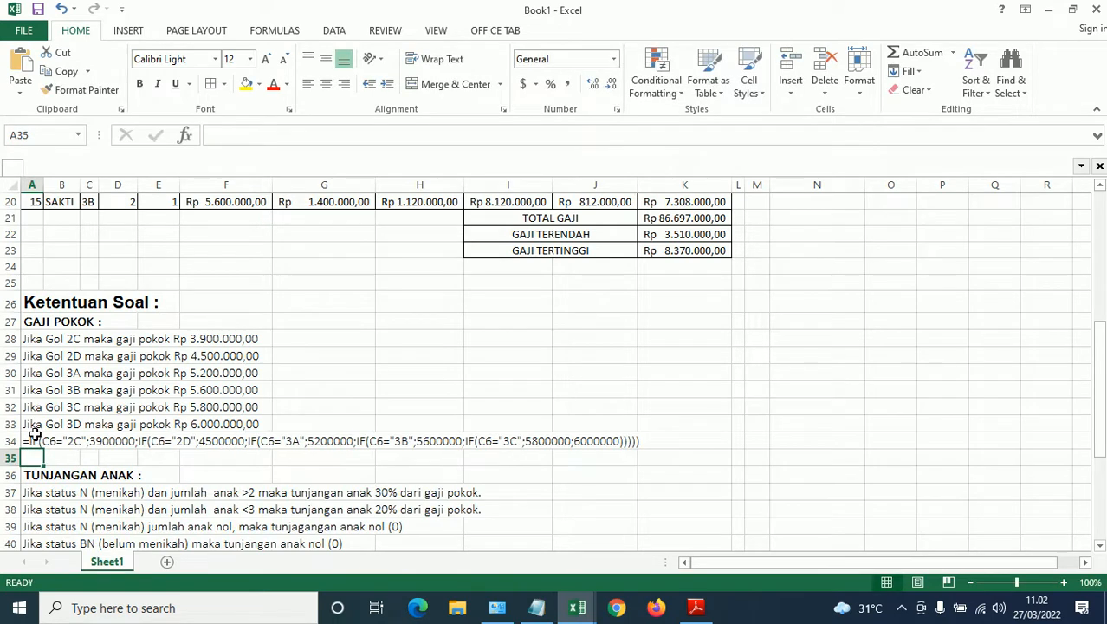
Clear the GAJI POKOK formulas in F6:F20
scroll(433, 487, up, 6)
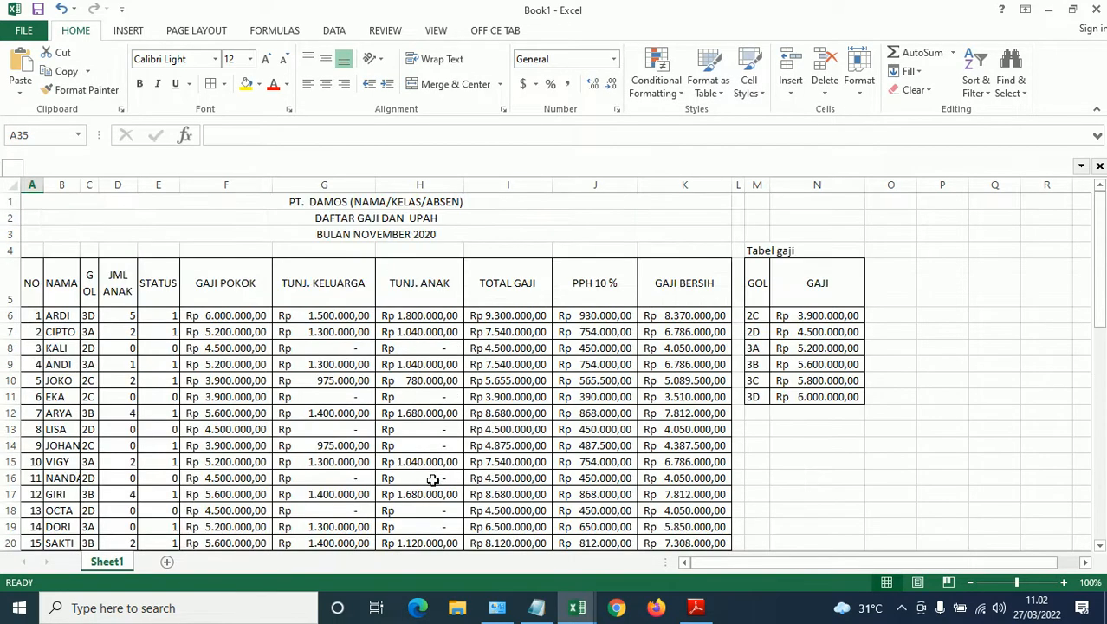
drag(229, 315, 223, 546)
key(Delete)
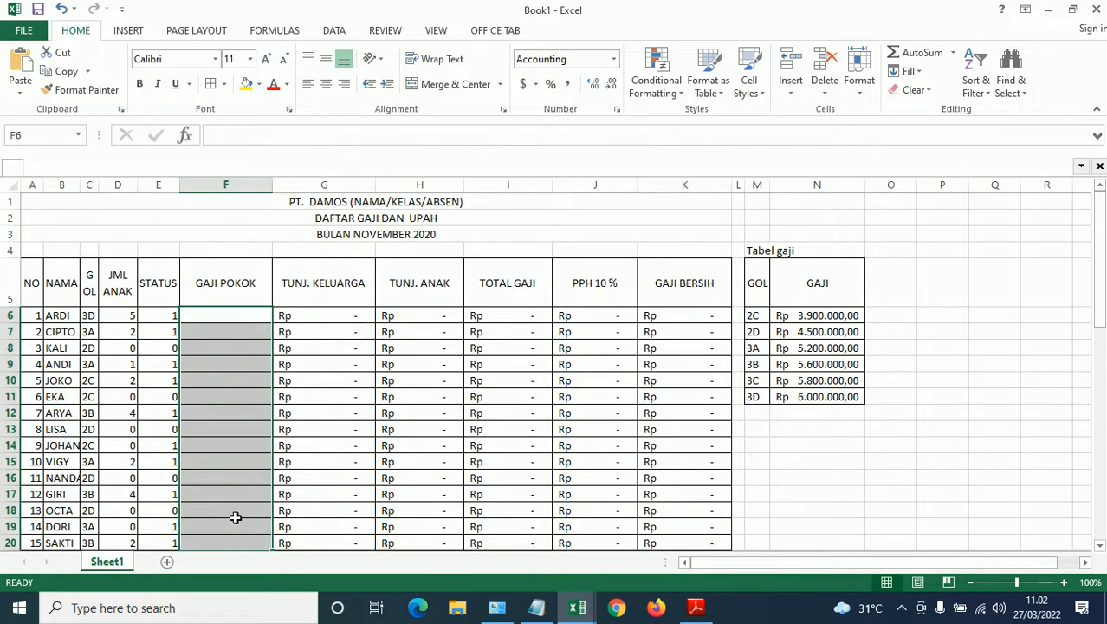
Start a VLOOKUP formula in F6 with C6 as lookup value and the absolute range $M$6:$N$11 as table array
click(205, 313)
text(=V)
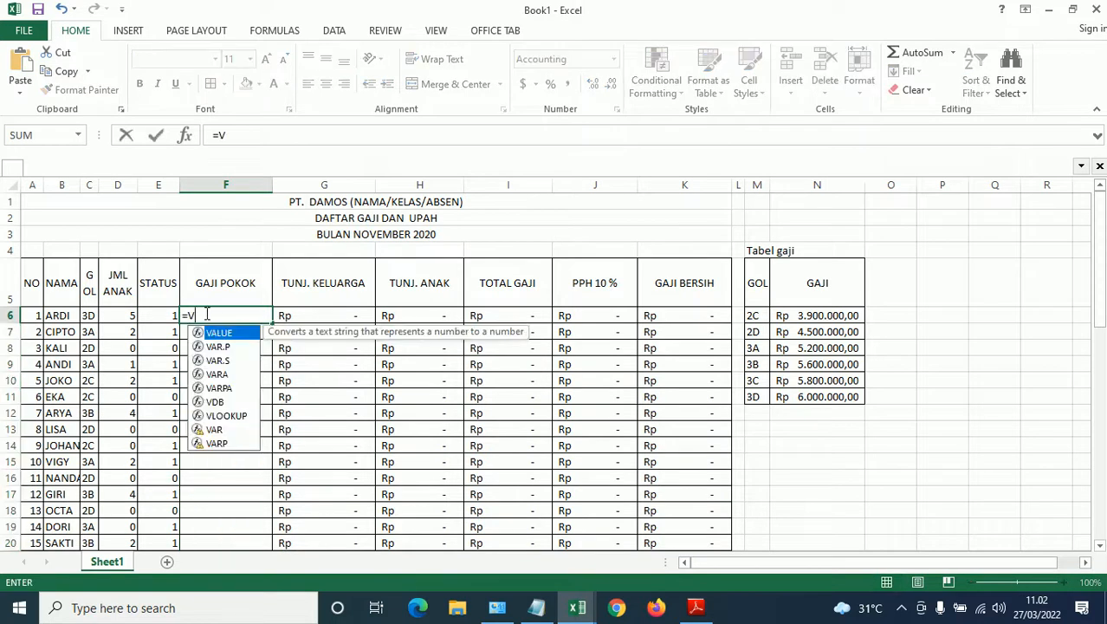
text(LOOKUP)
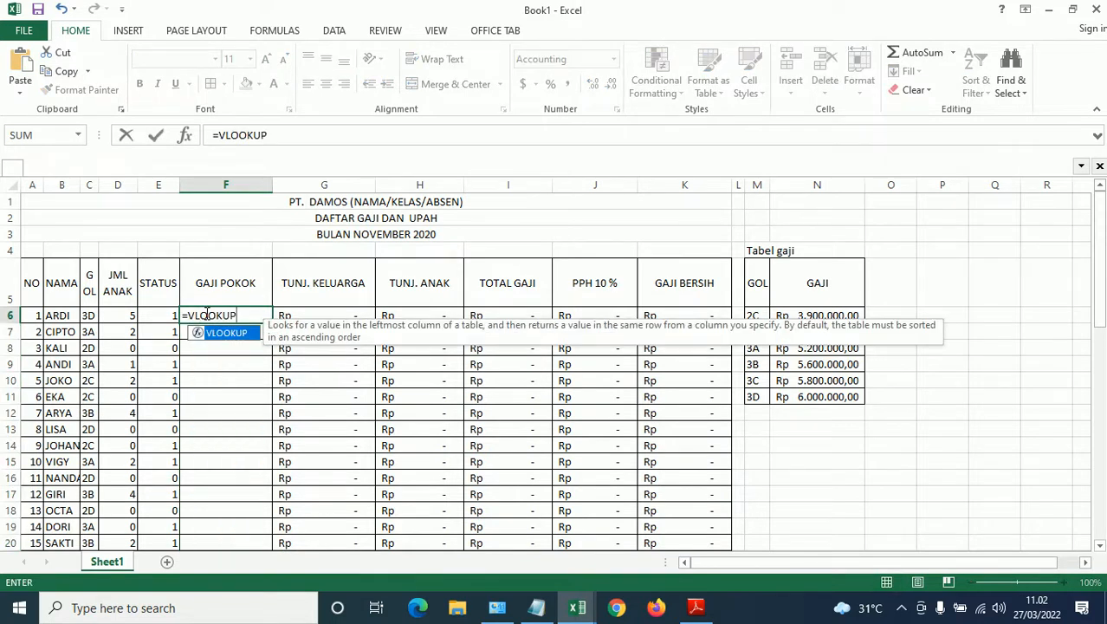
text(()
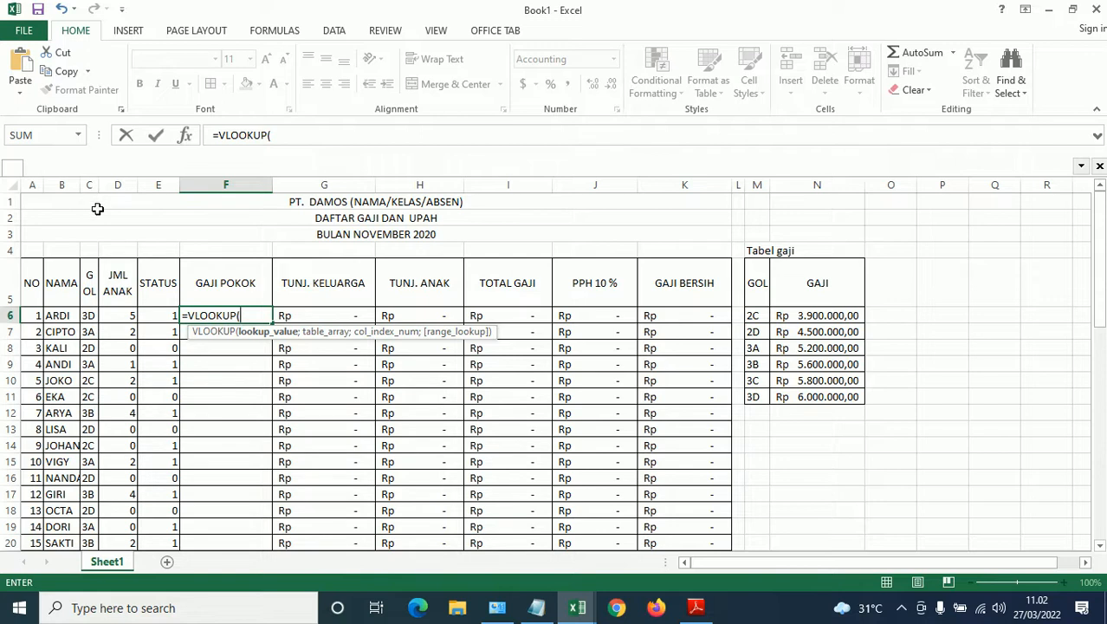
click(90, 317)
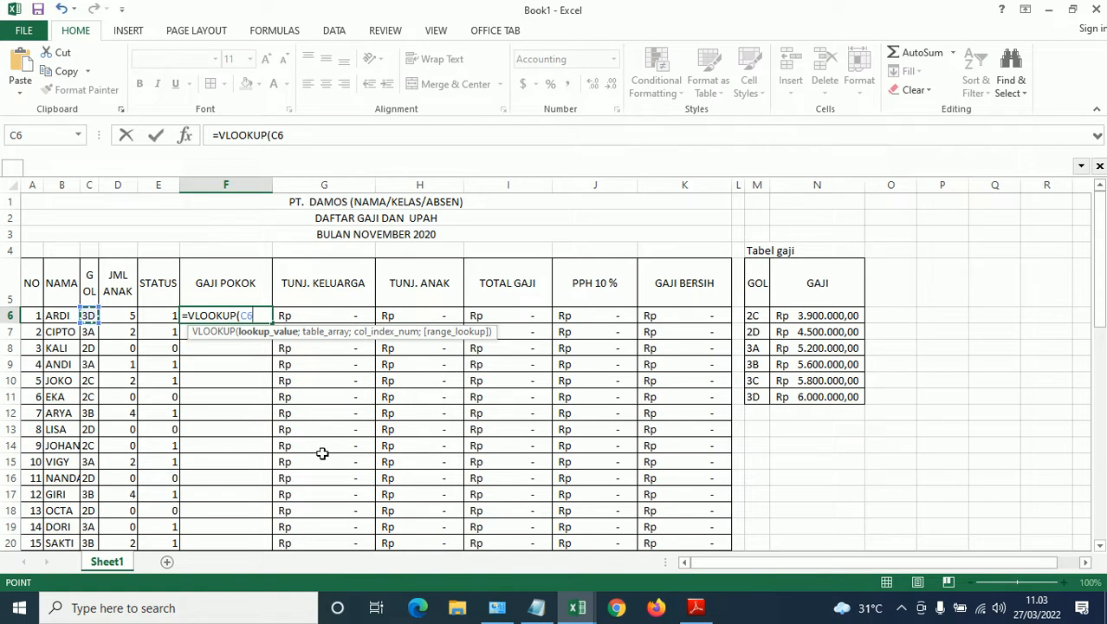
text(;)
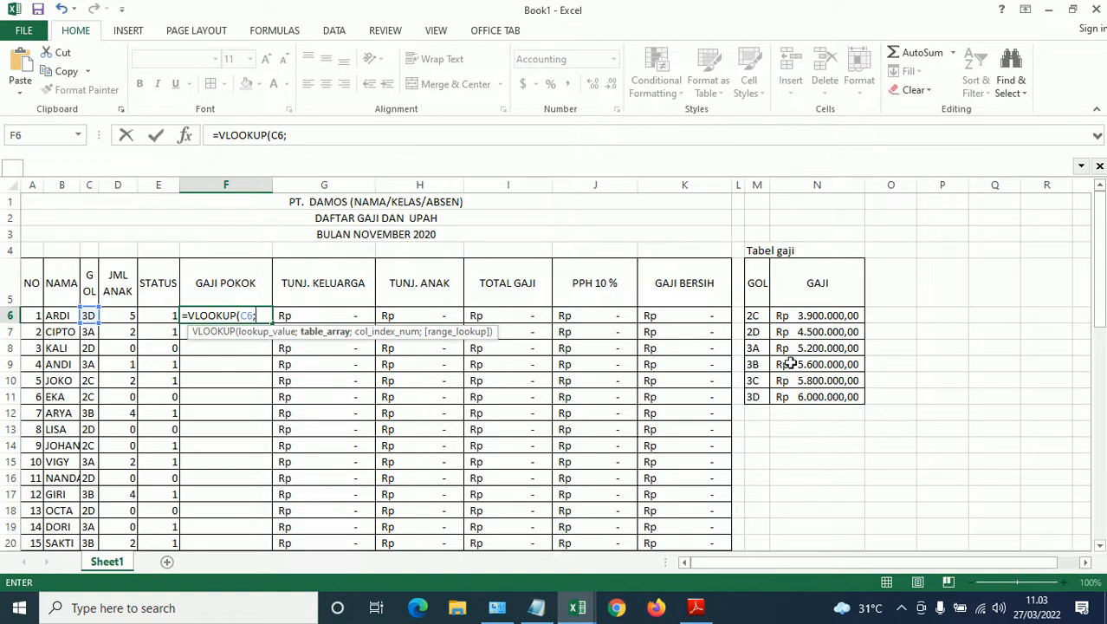
drag(756, 315, 826, 395)
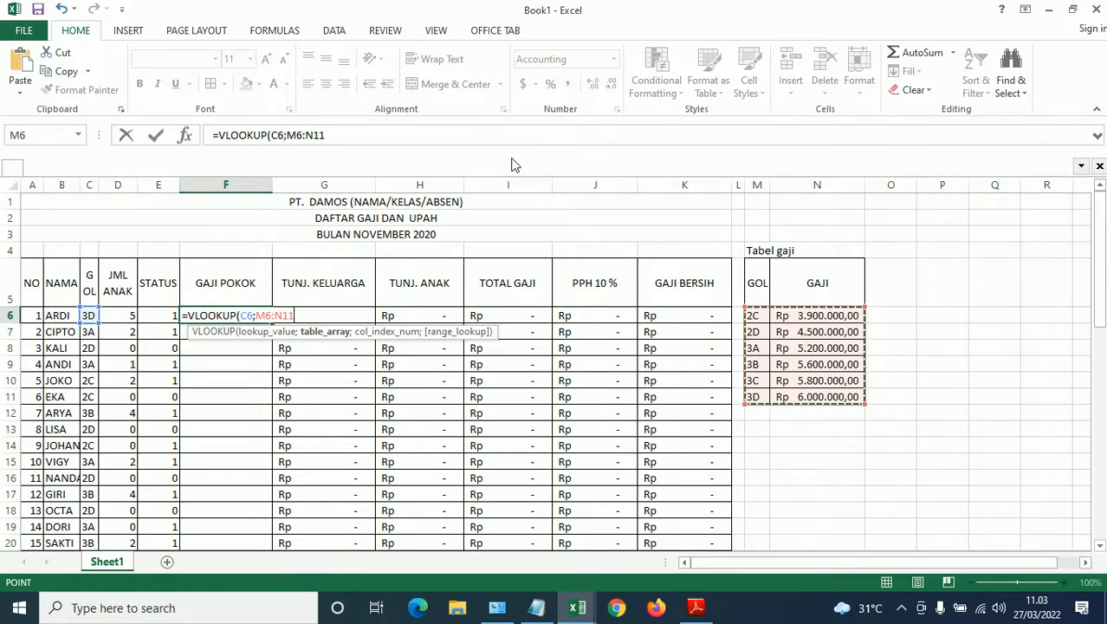
key(F4)
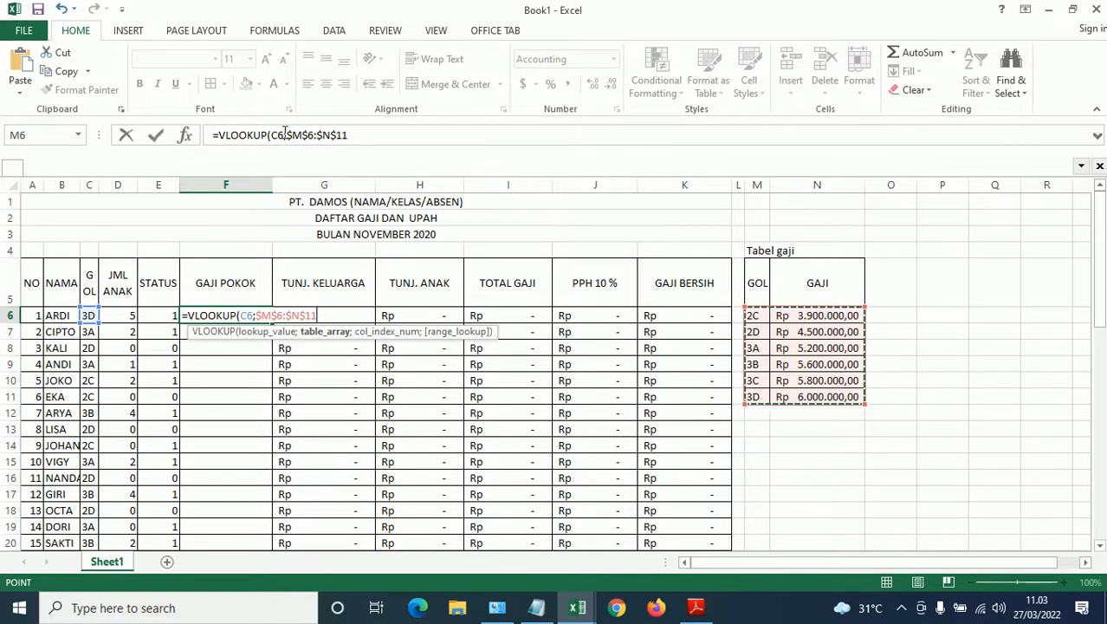
Complete the F6 formula as =VLOOKUP(C6;$M$6:$N$11;2;0) and fill it down through F20
click(369, 136)
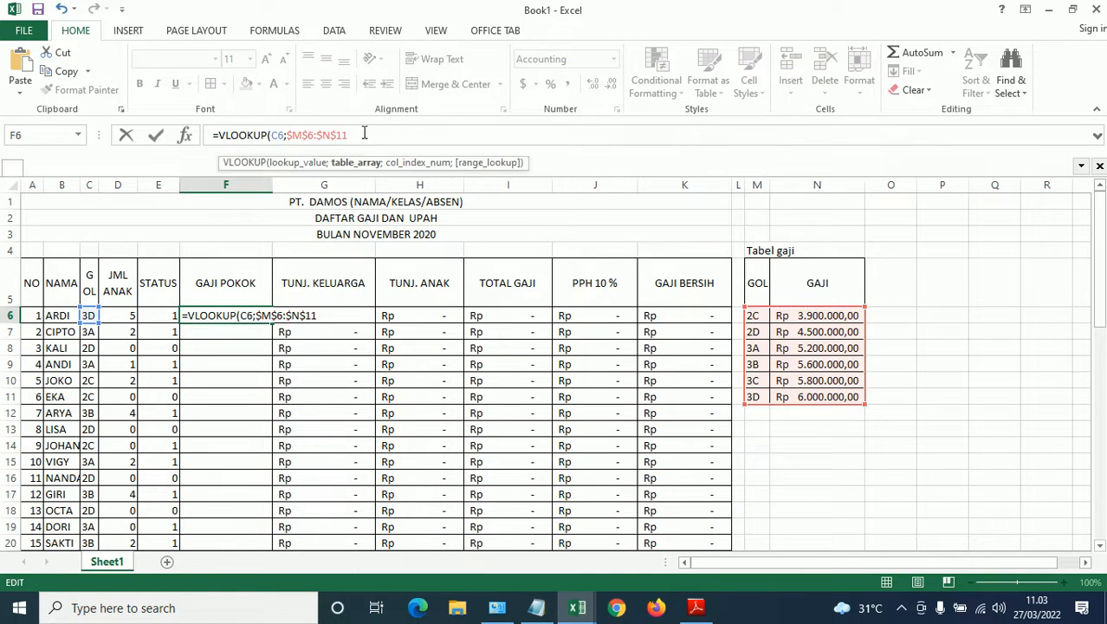
text(;2)
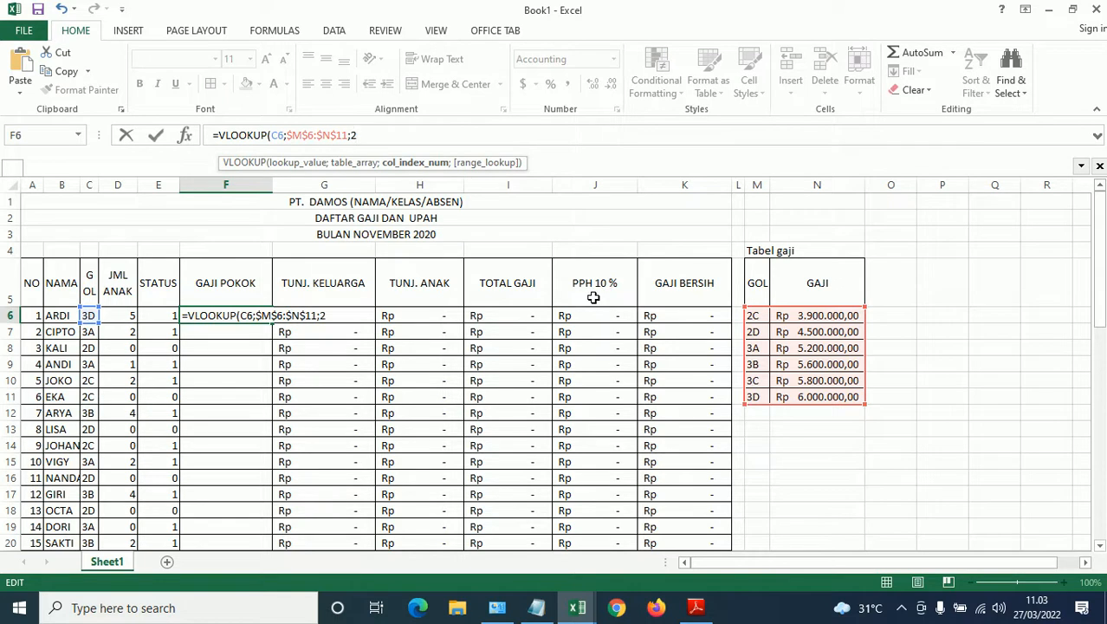
text(;)
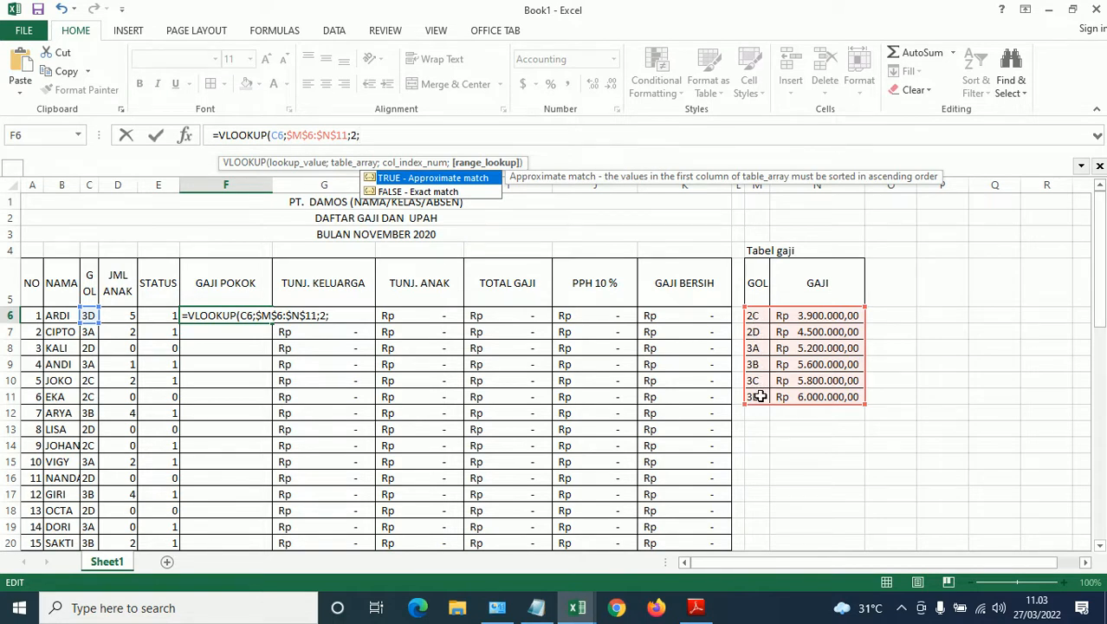
key(BackSpace)
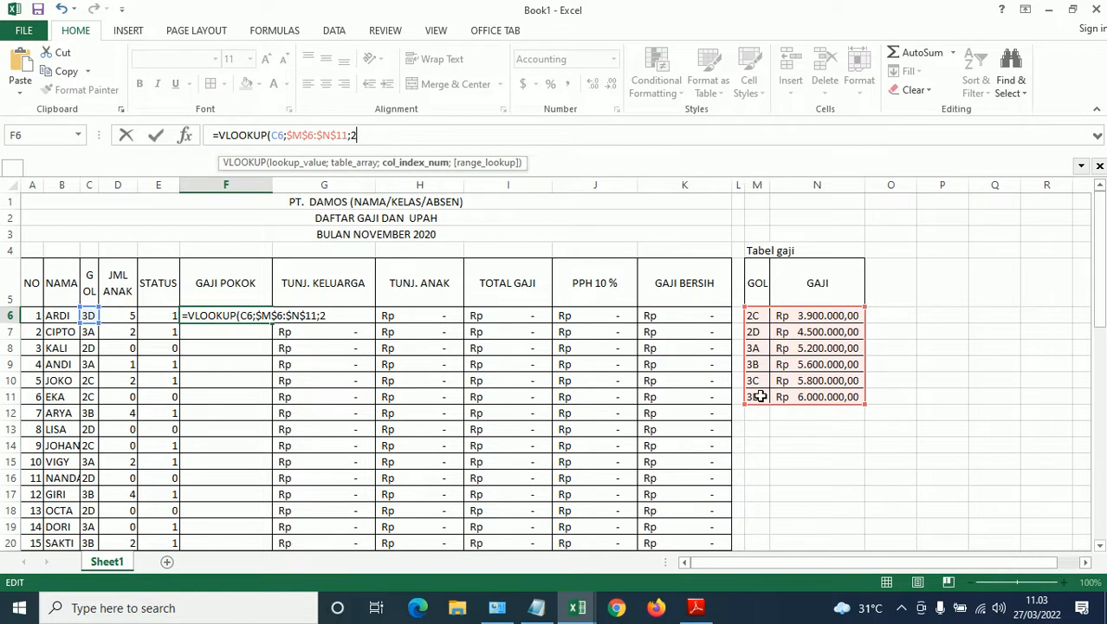
text())
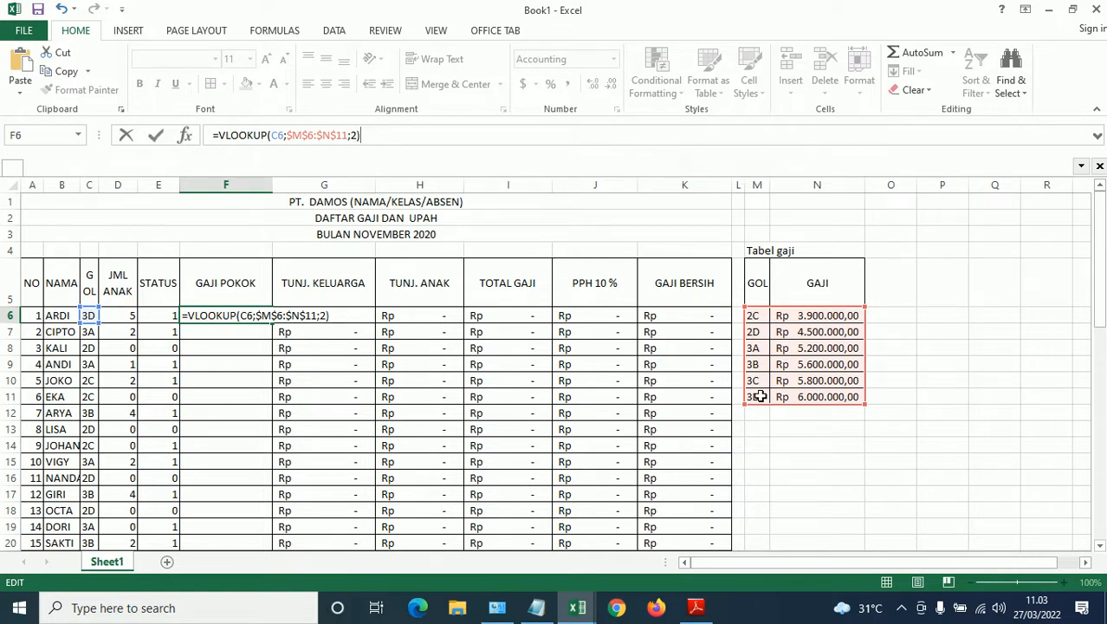
key(BackSpace)
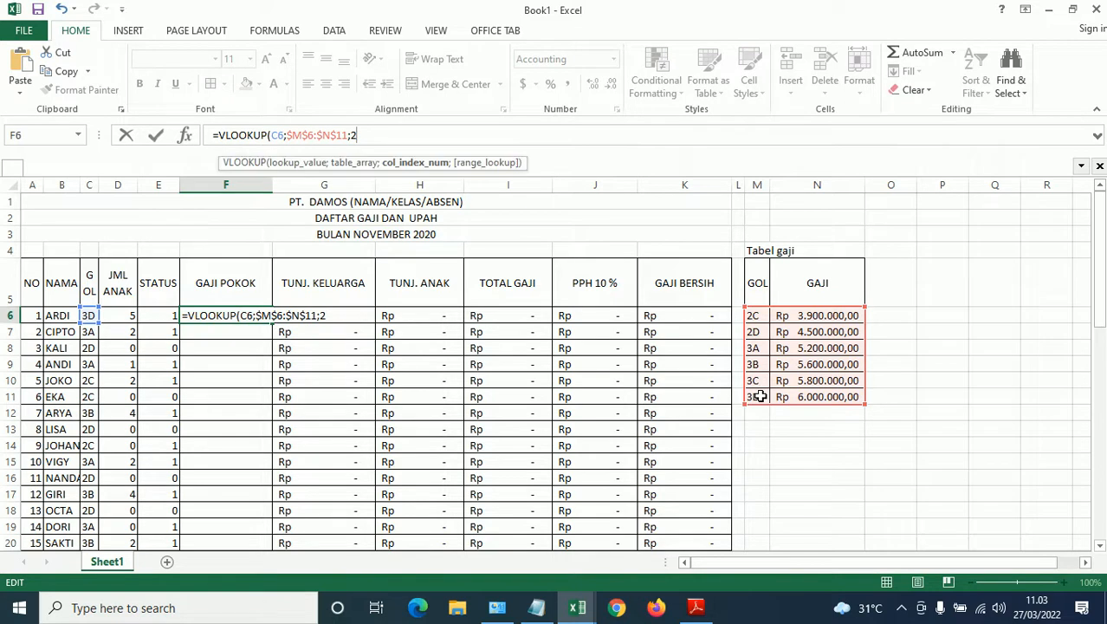
text(;)
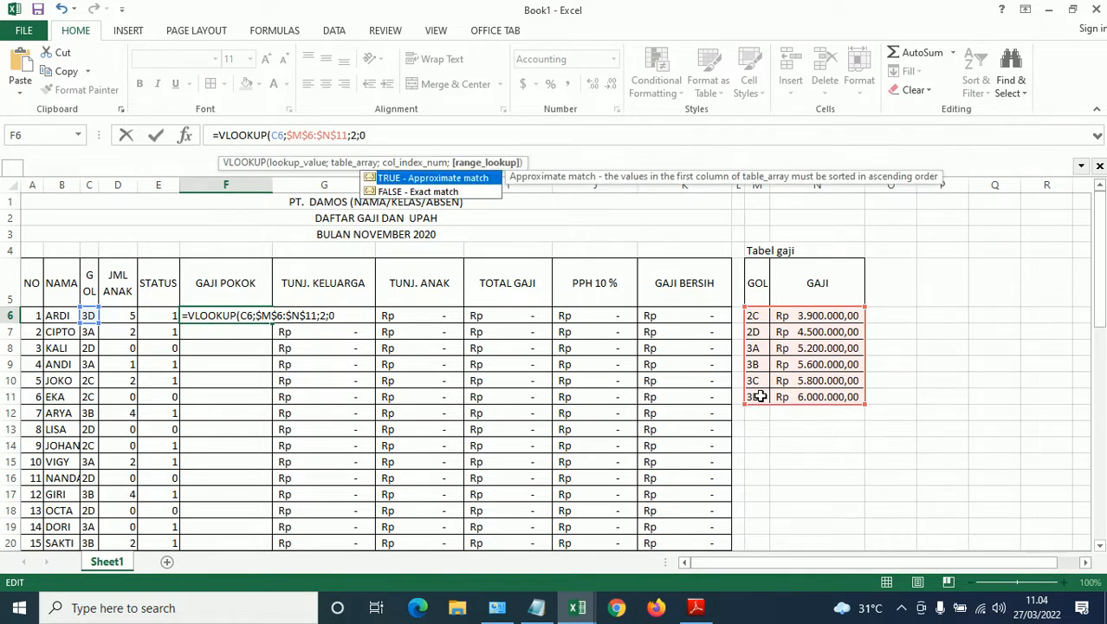
text(0))
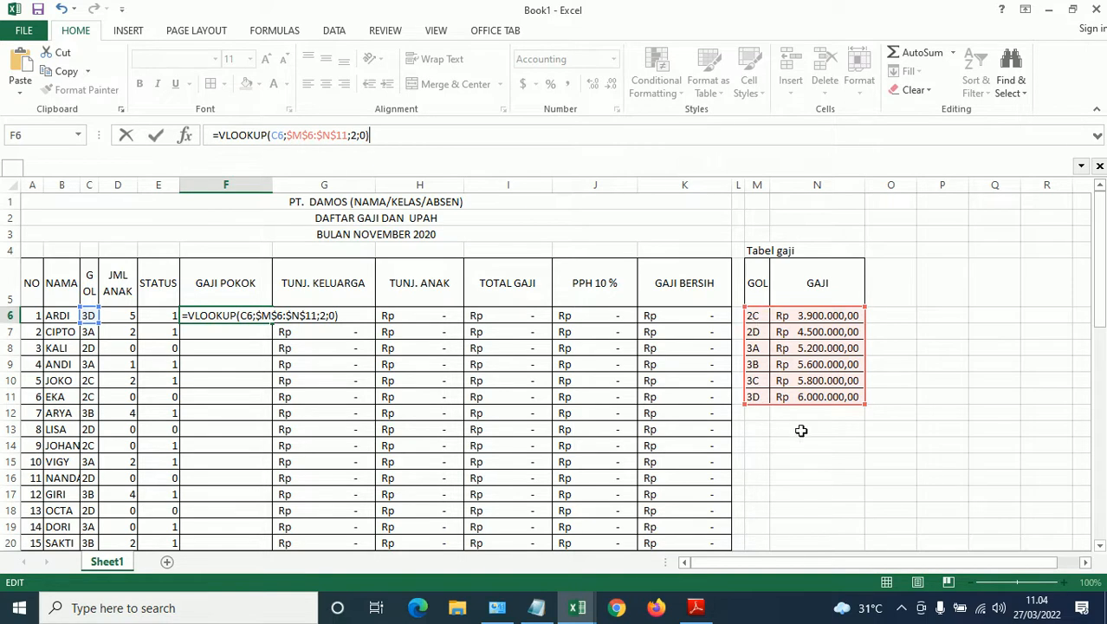
key(Return)
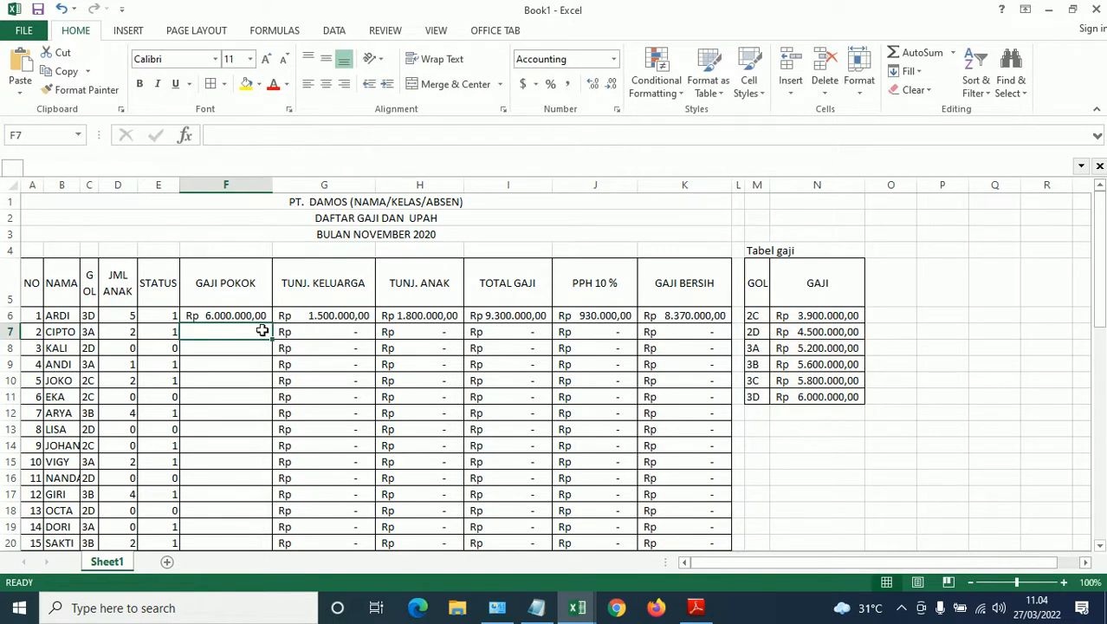
click(241, 318)
drag(271, 323, 254, 542)
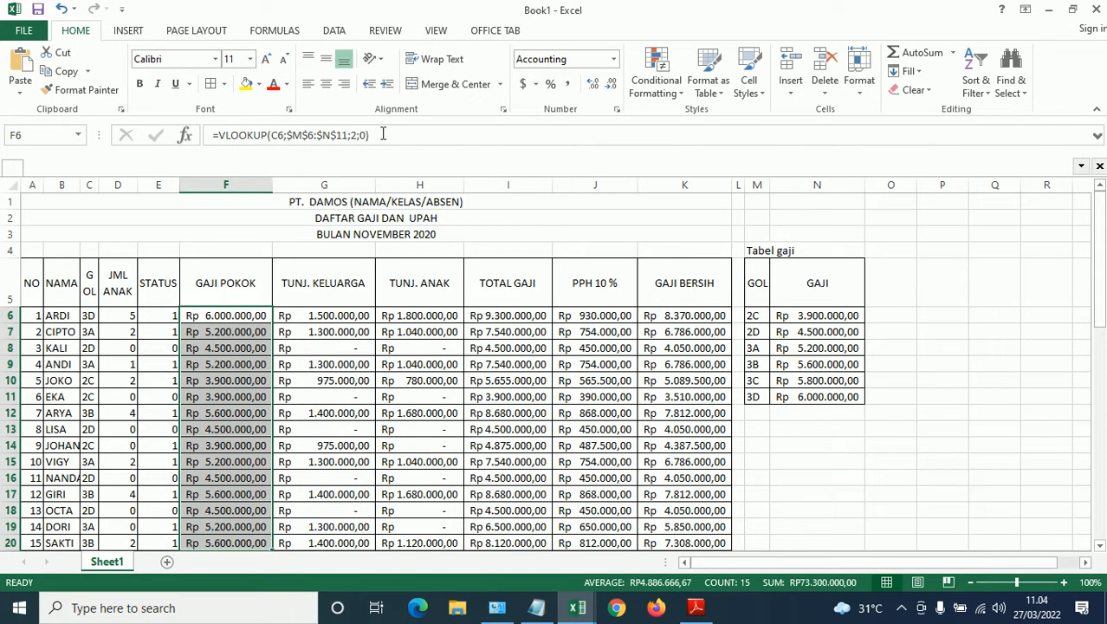
Copy the VLOOKUP formula of F6 and paste it as plain text, prefixed with an apostrophe, into A35
drag(383, 135, 189, 136)
key(ctrl+c)
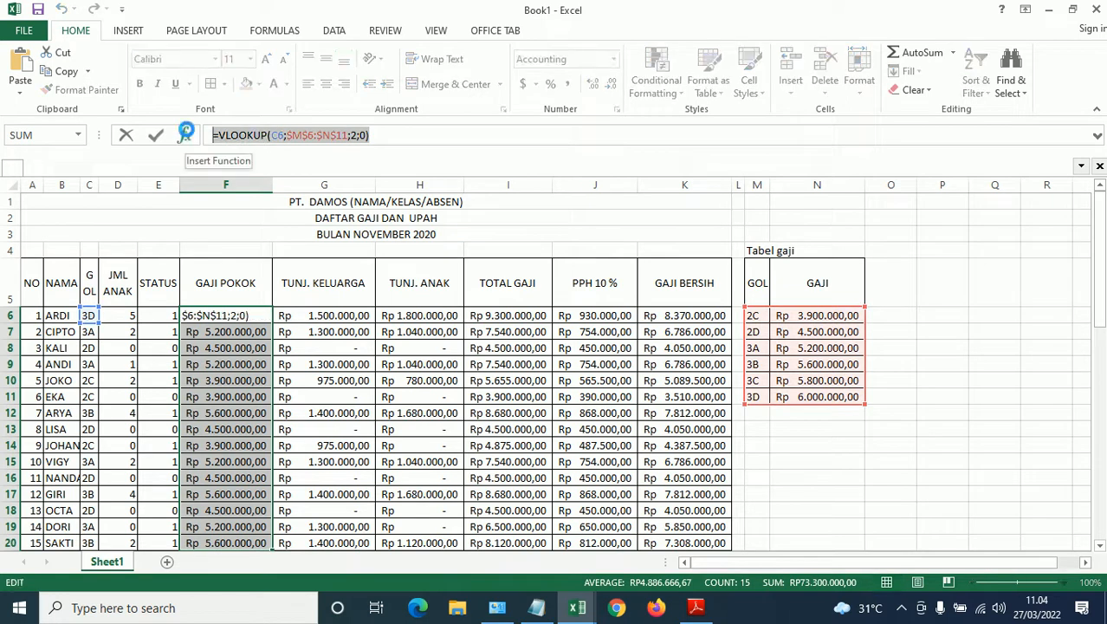
key(Escape)
scroll(133, 344, down, 2)
scroll(132, 344, down, 6)
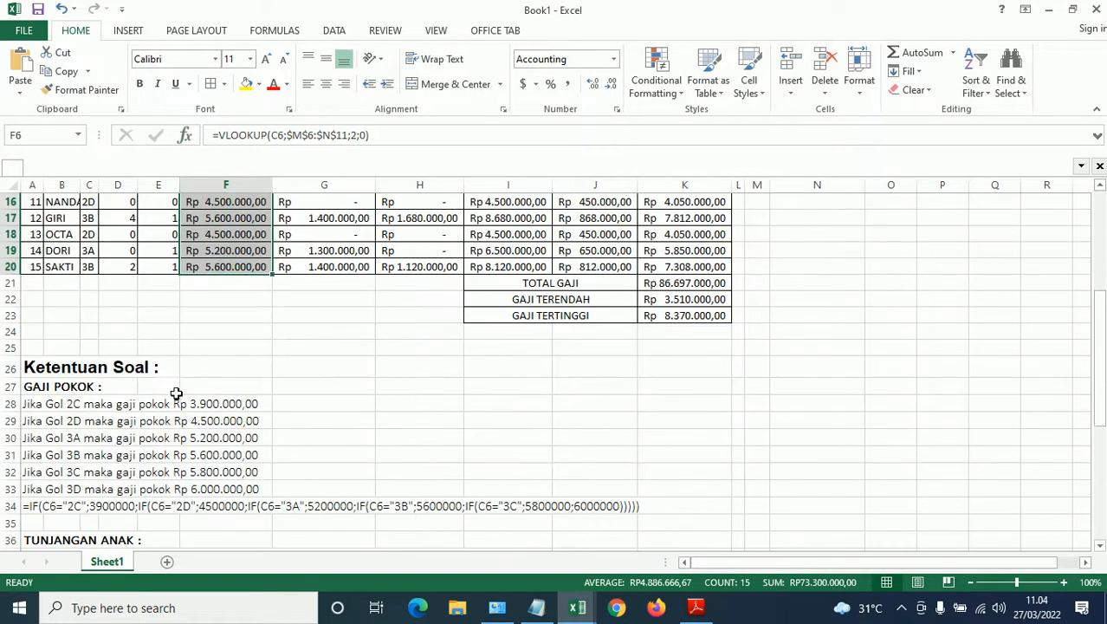
click(32, 376)
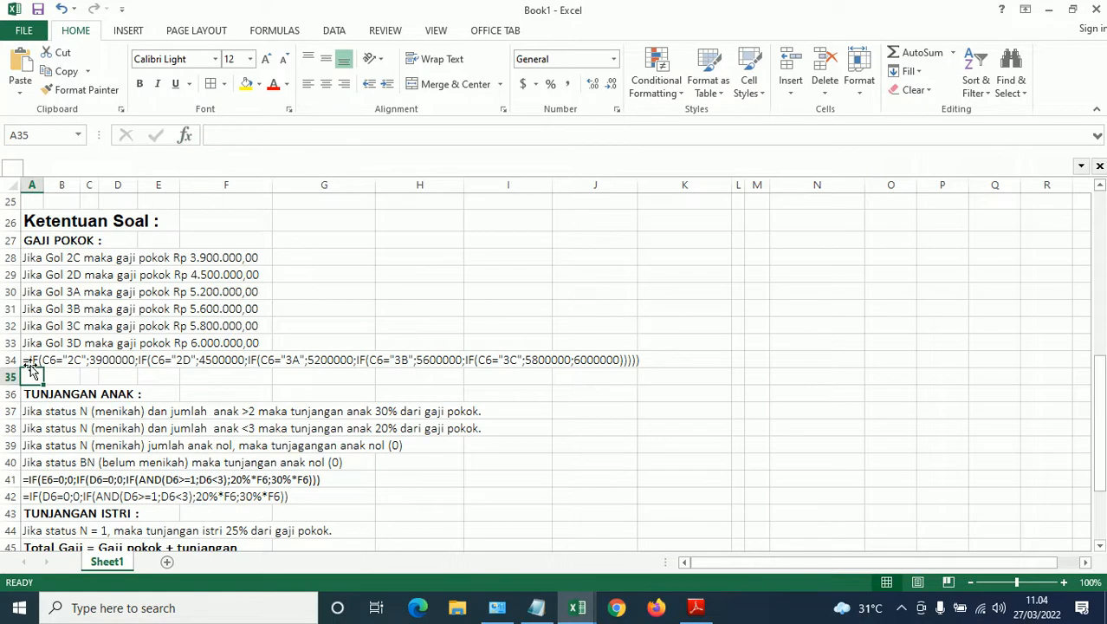
text(')
key(ctrl+v)
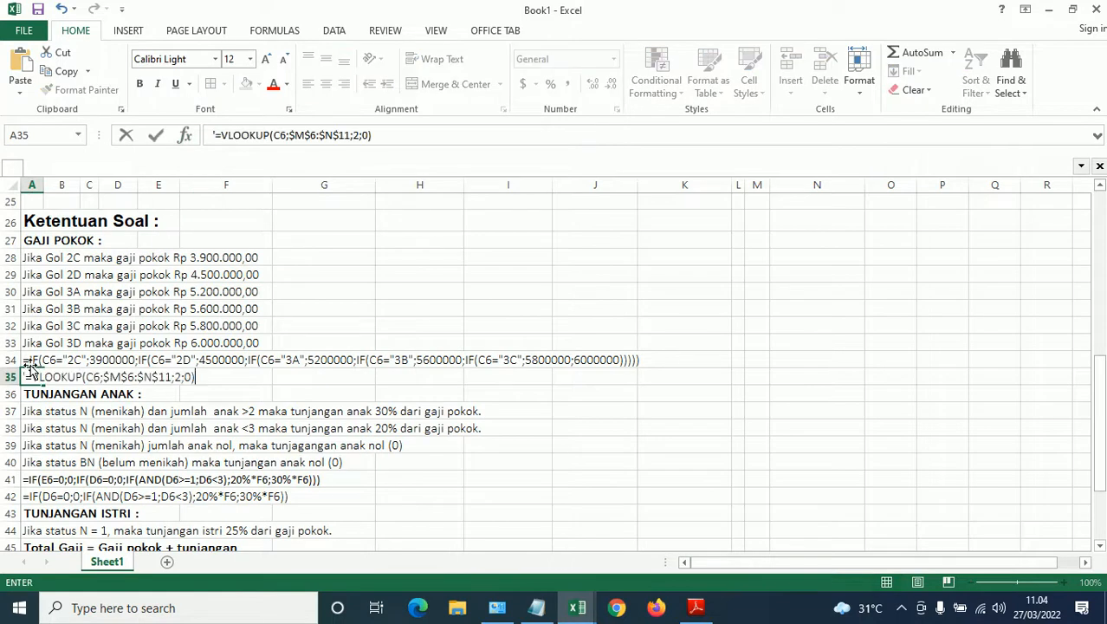
key(Return)
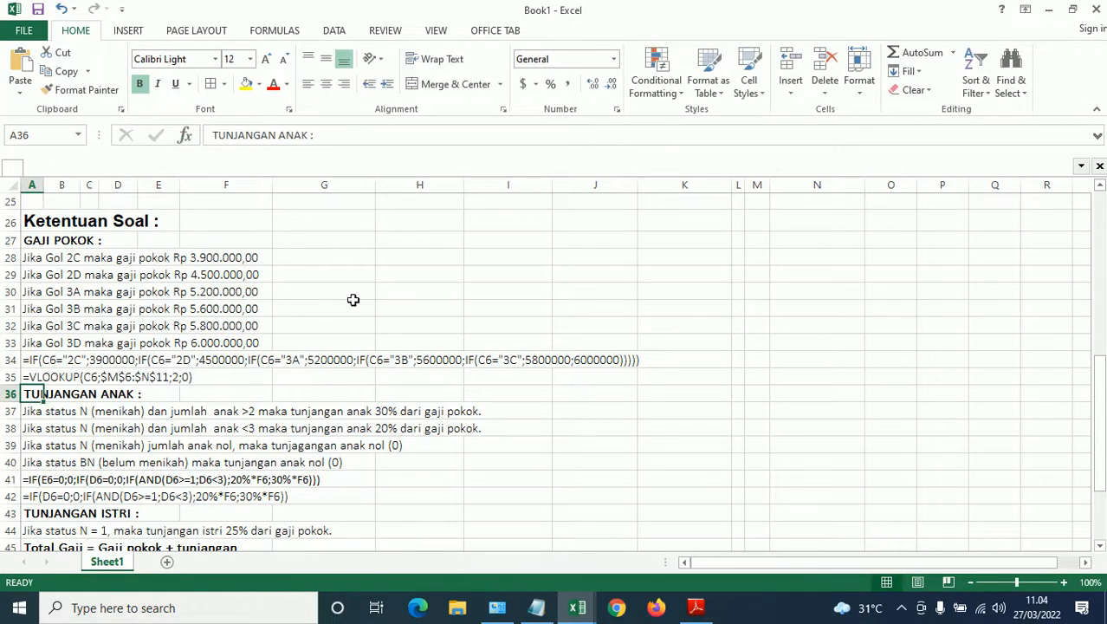
Review the IF and VLOOKUP formula notes in rows 34 and 35 and compare them with the payroll table
click(355, 300)
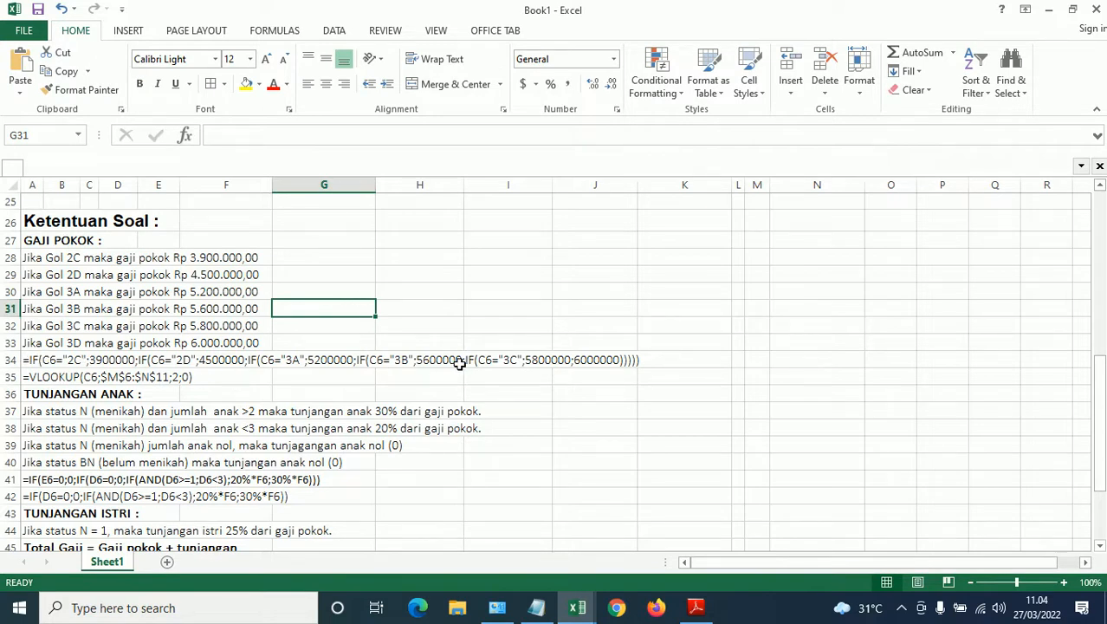
click(252, 374)
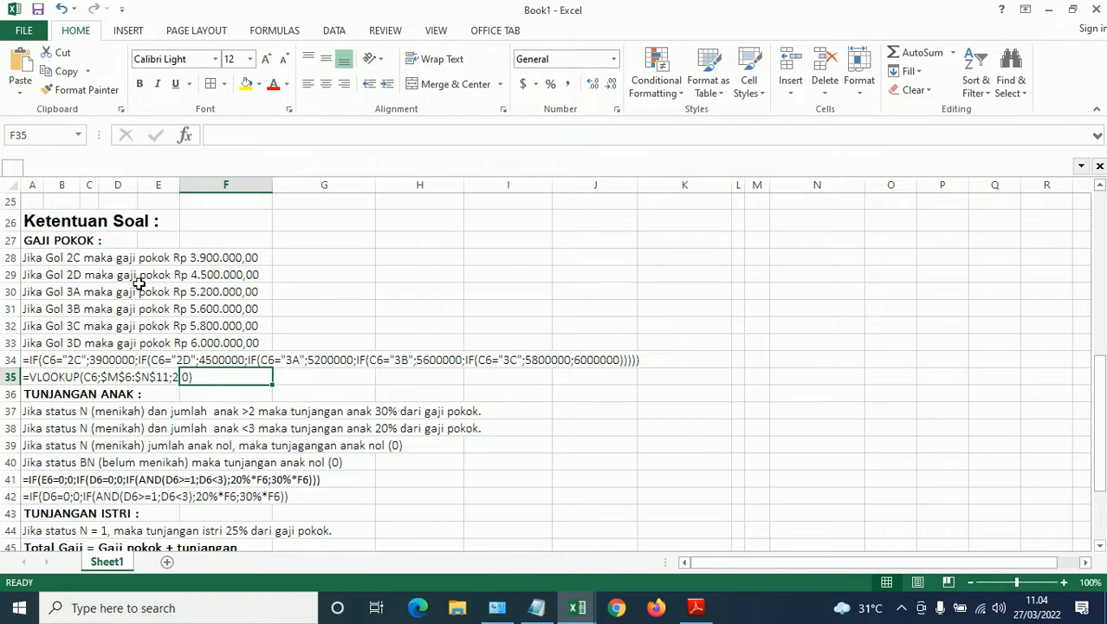
click(52, 362)
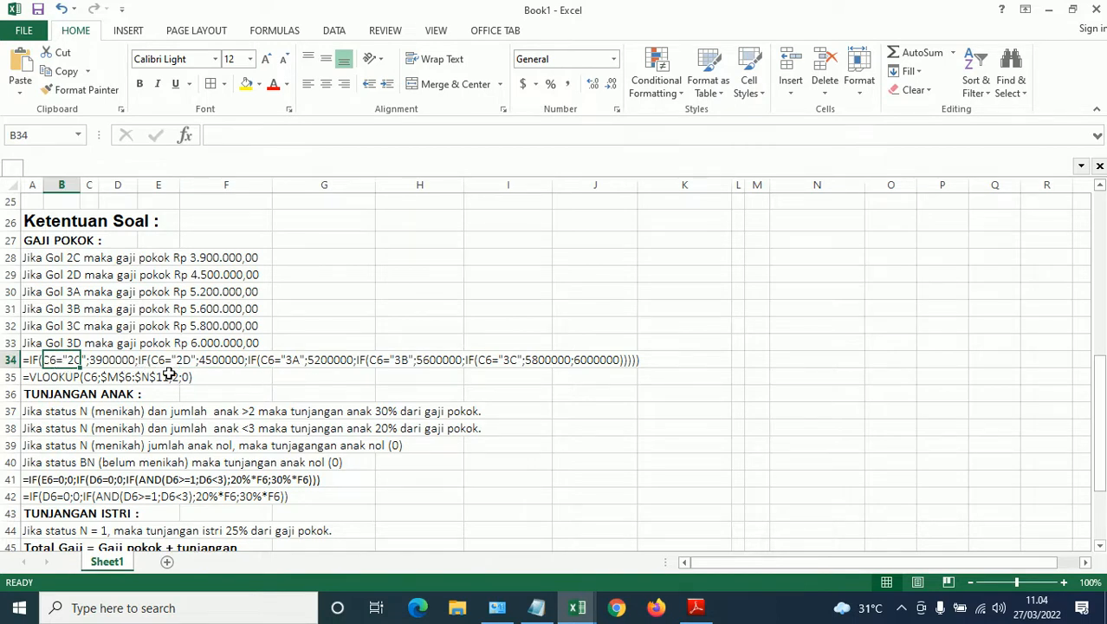
click(298, 336)
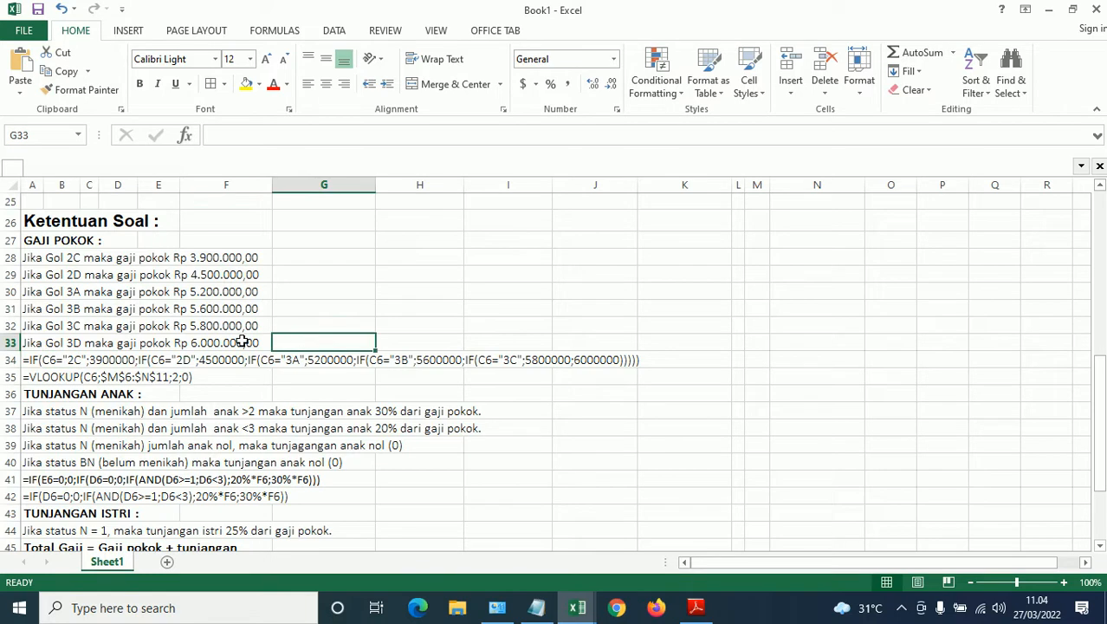
click(28, 363)
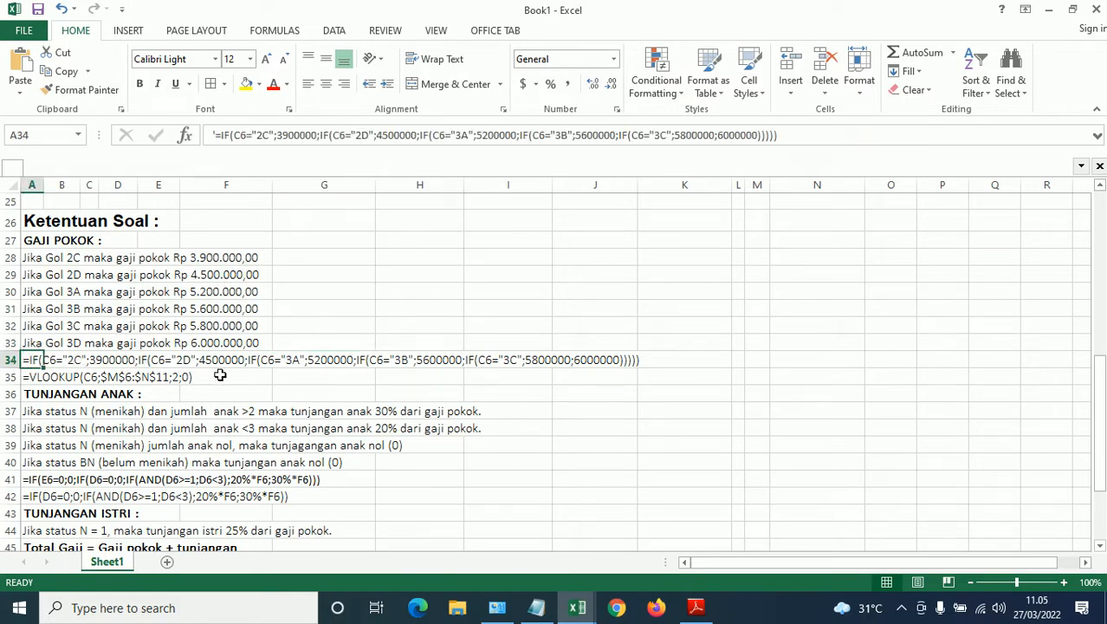
click(321, 326)
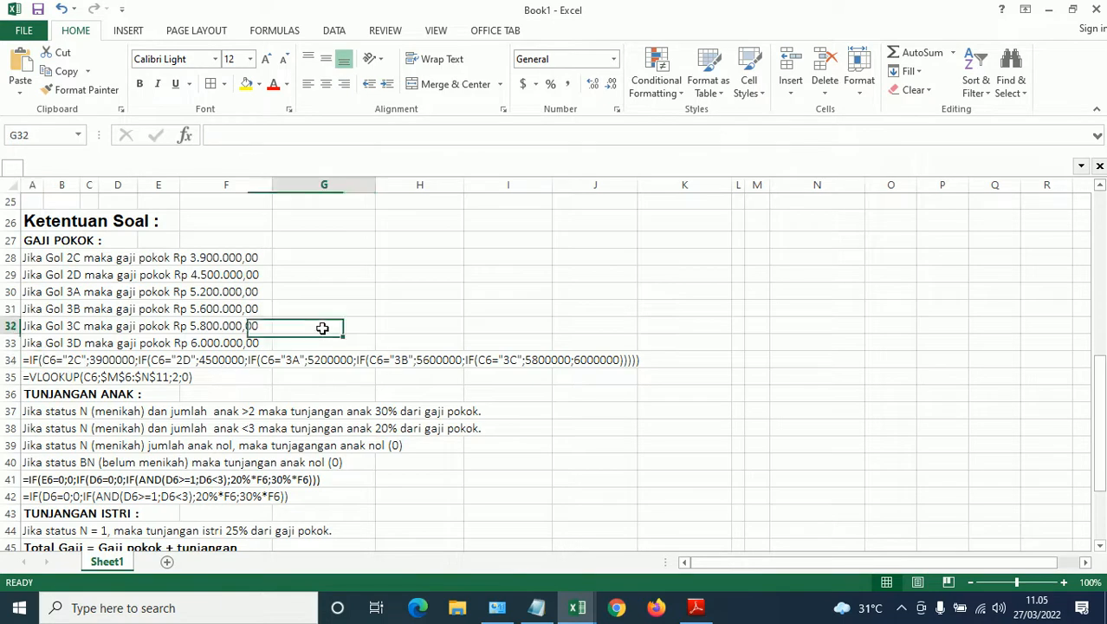
scroll(291, 416, down, 2)
scroll(297, 398, up, 8)
scroll(298, 398, up, 2)
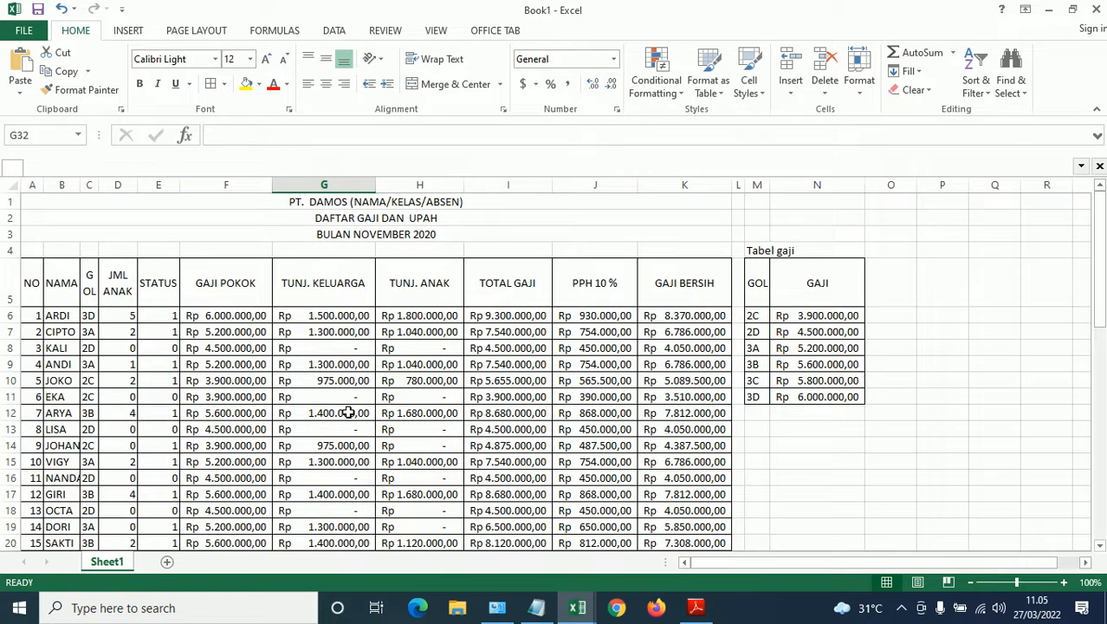
scroll(348, 411, down, 1)
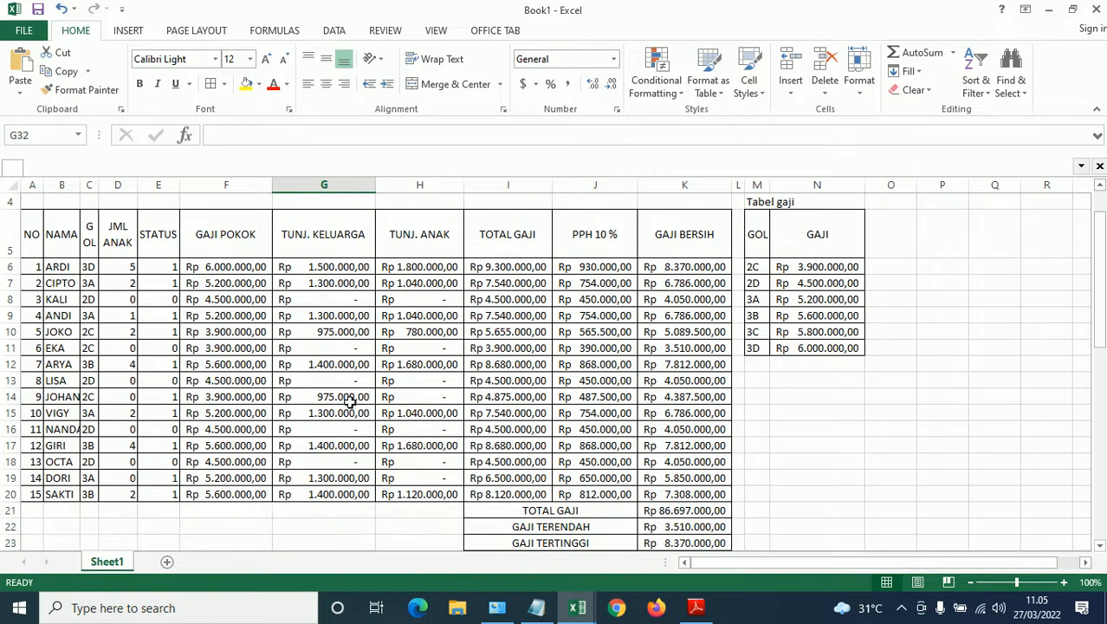
scroll(349, 401, up, 1)
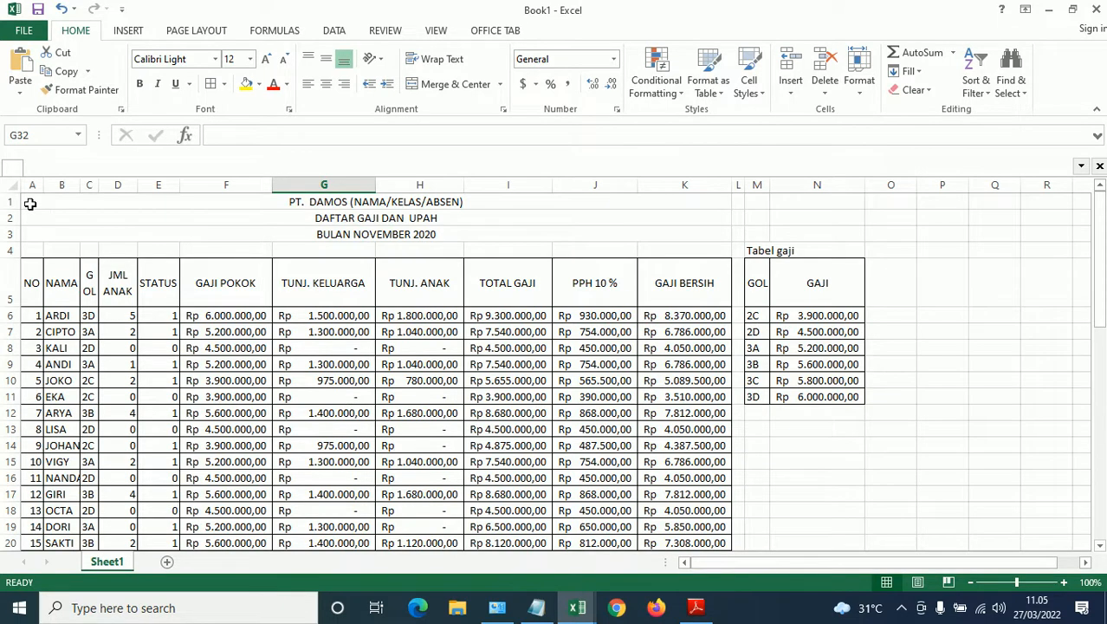
Widen column C slightly so that the GOL header fits on one line
drag(30, 204, 405, 401)
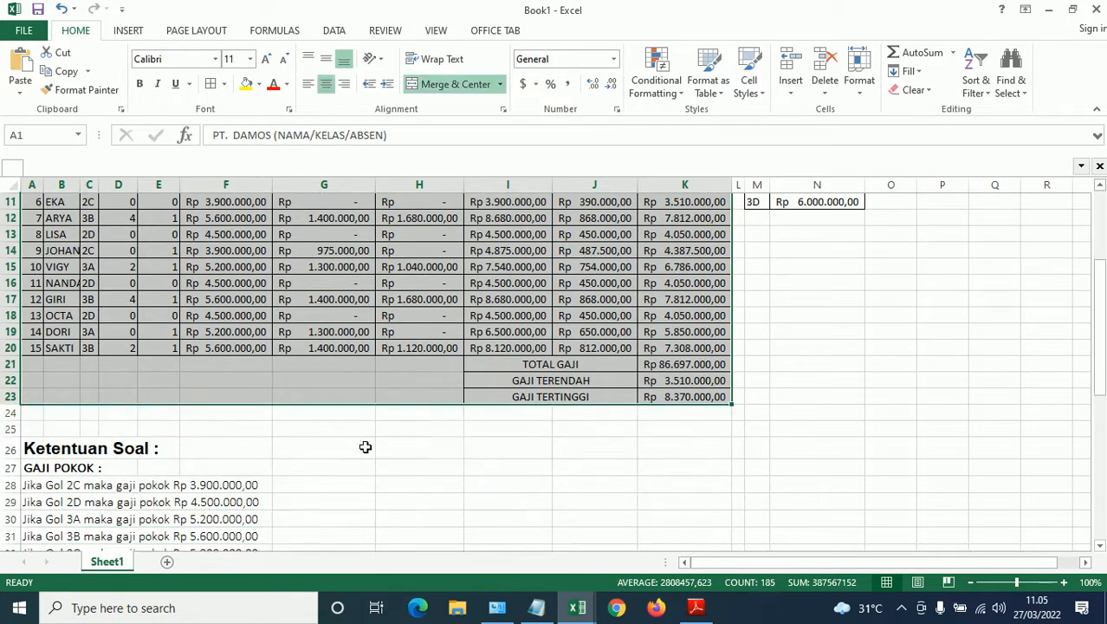
scroll(391, 440, up, 4)
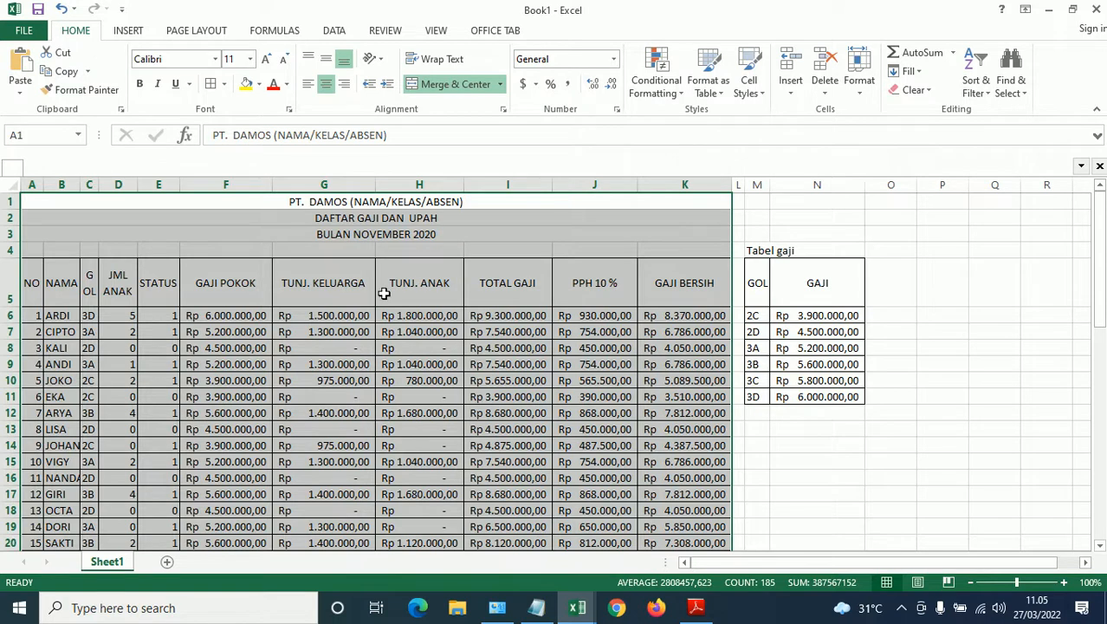
click(186, 289)
drag(98, 183, 103, 183)
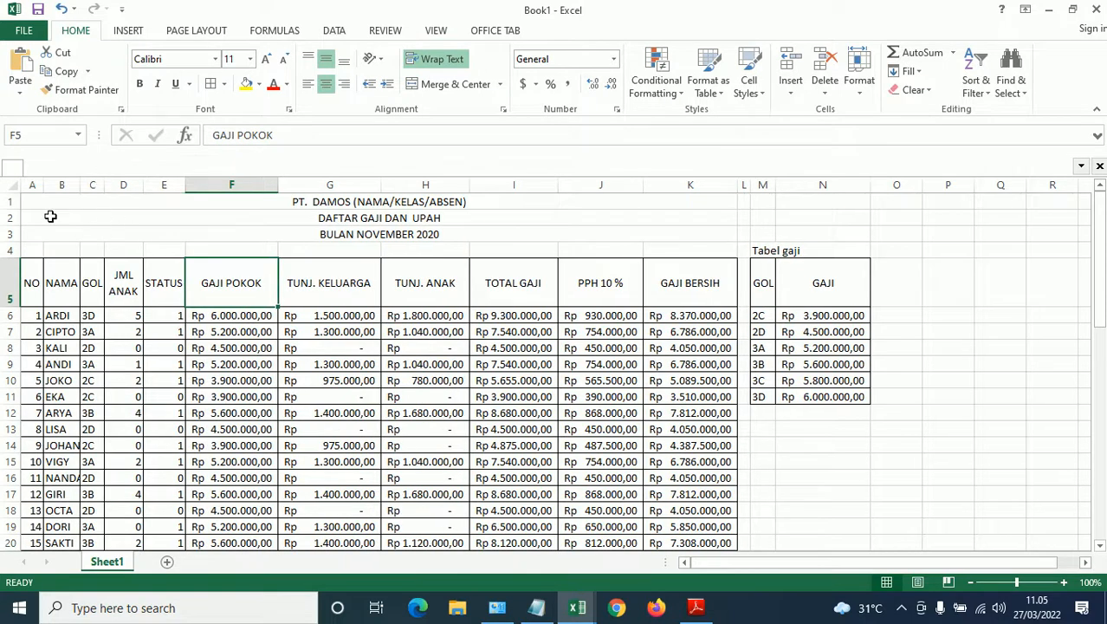
Set the range A1:N23, covering the payroll table and Tabel gaji, as the print area
drag(37, 201, 585, 302)
scroll(571, 373, up, 5)
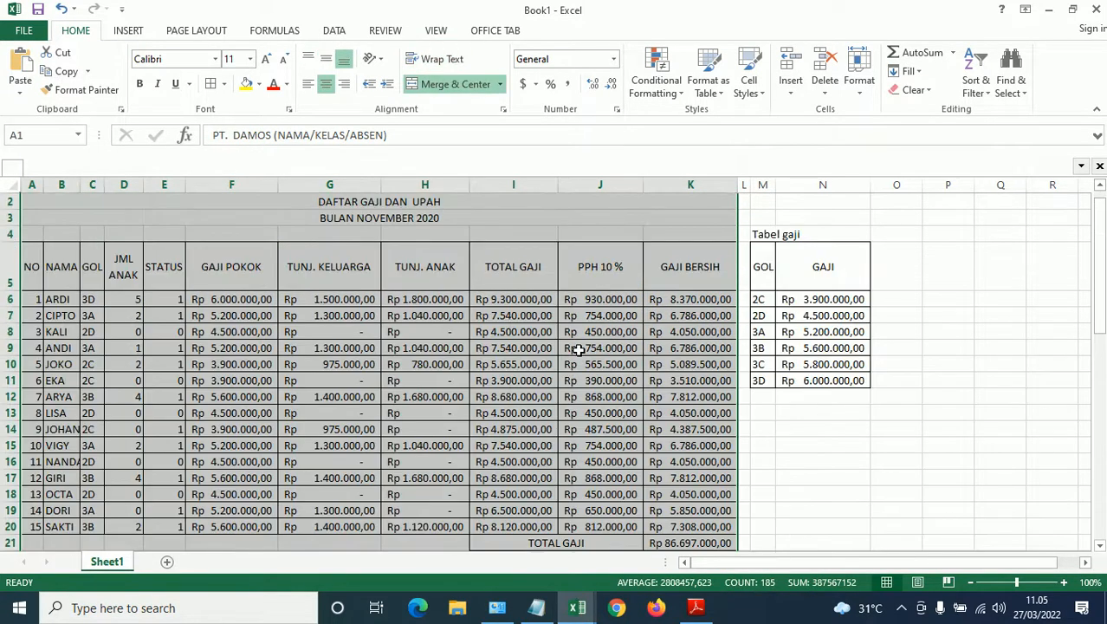
scroll(579, 347, down, 3)
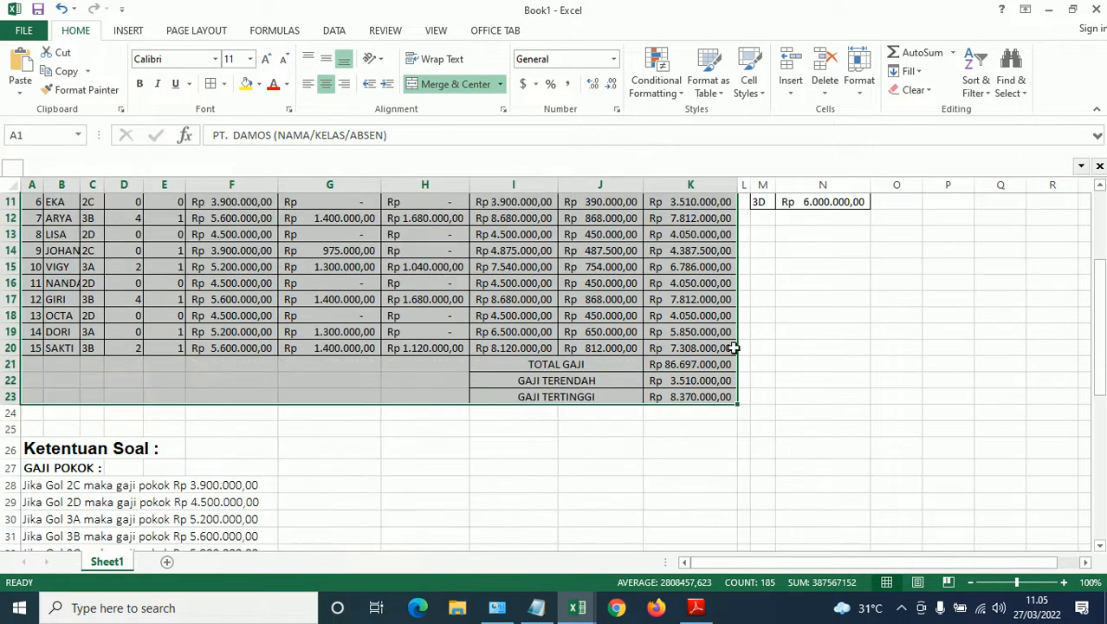
shift+click(860, 392)
scroll(862, 392, up, 2)
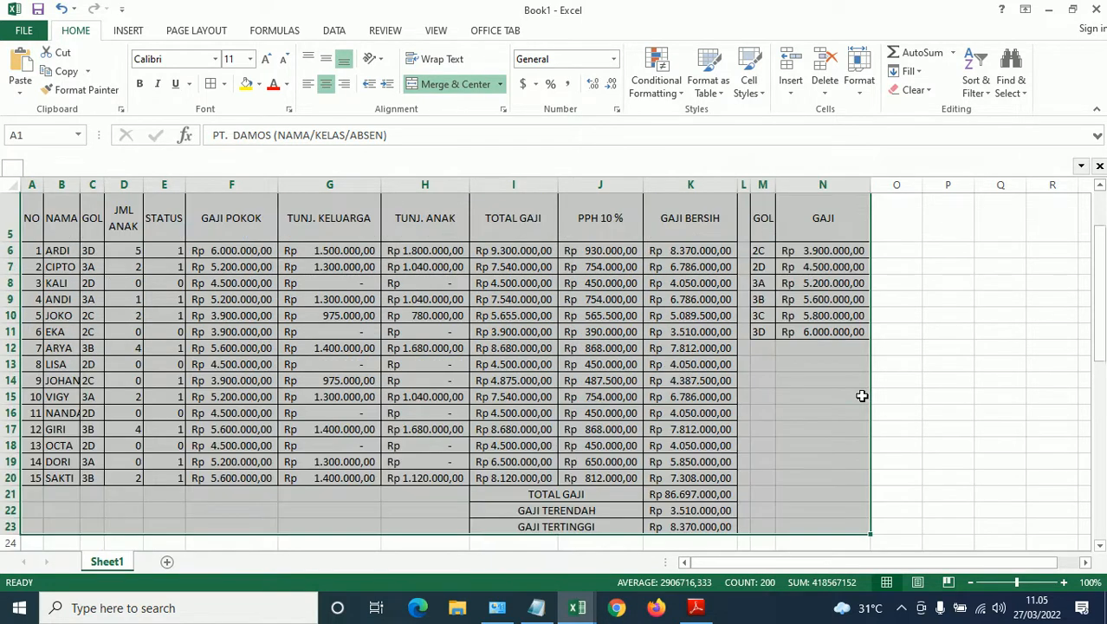
scroll(816, 274, up, 2)
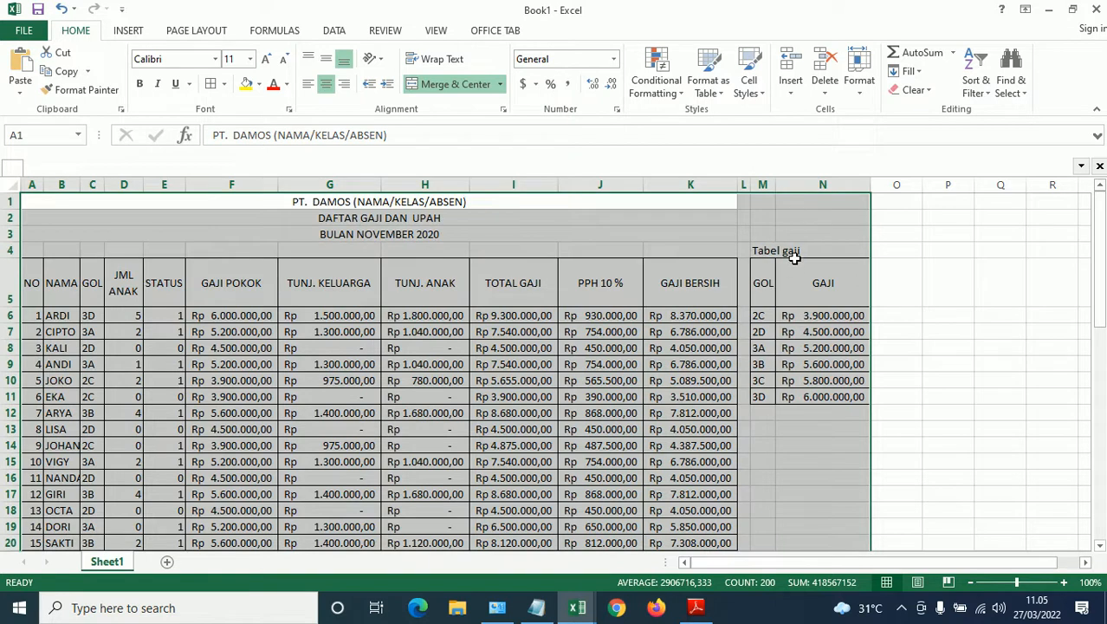
scroll(281, 441, down, 3)
scroll(698, 378, up, 3)
click(209, 32)
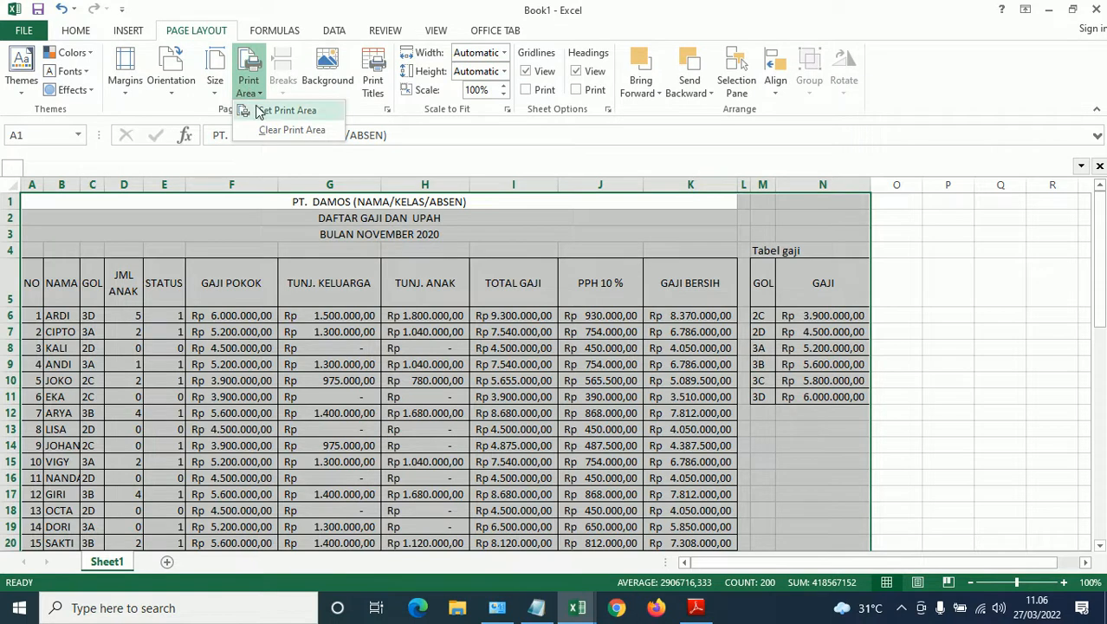
click(263, 110)
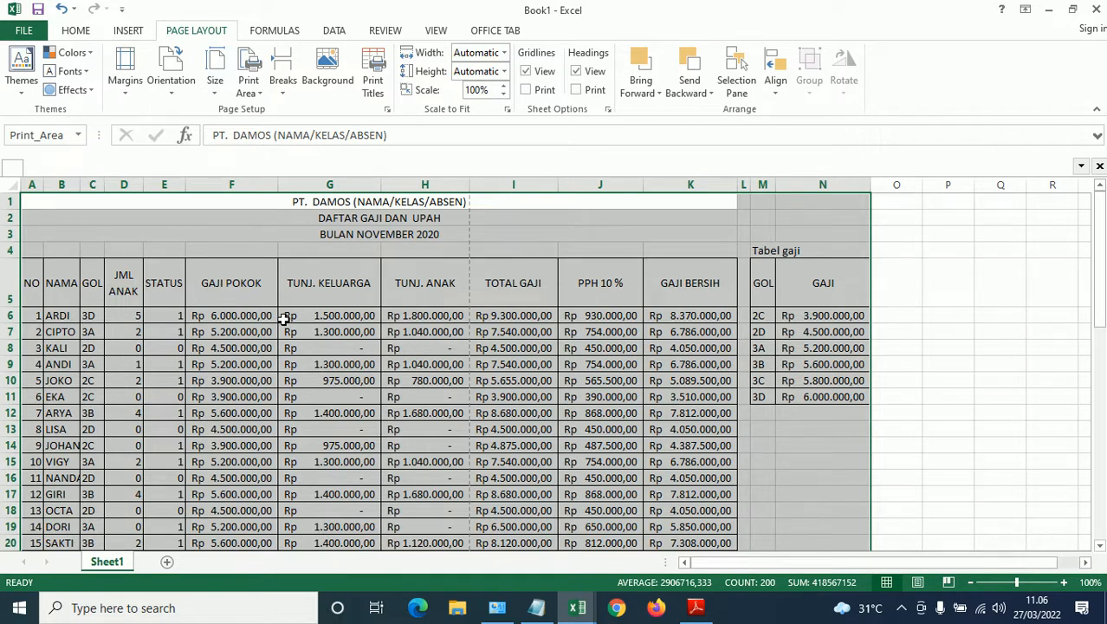
Set the paper size to Legal 8.5"x14" and the page orientation to Landscape
click(216, 99)
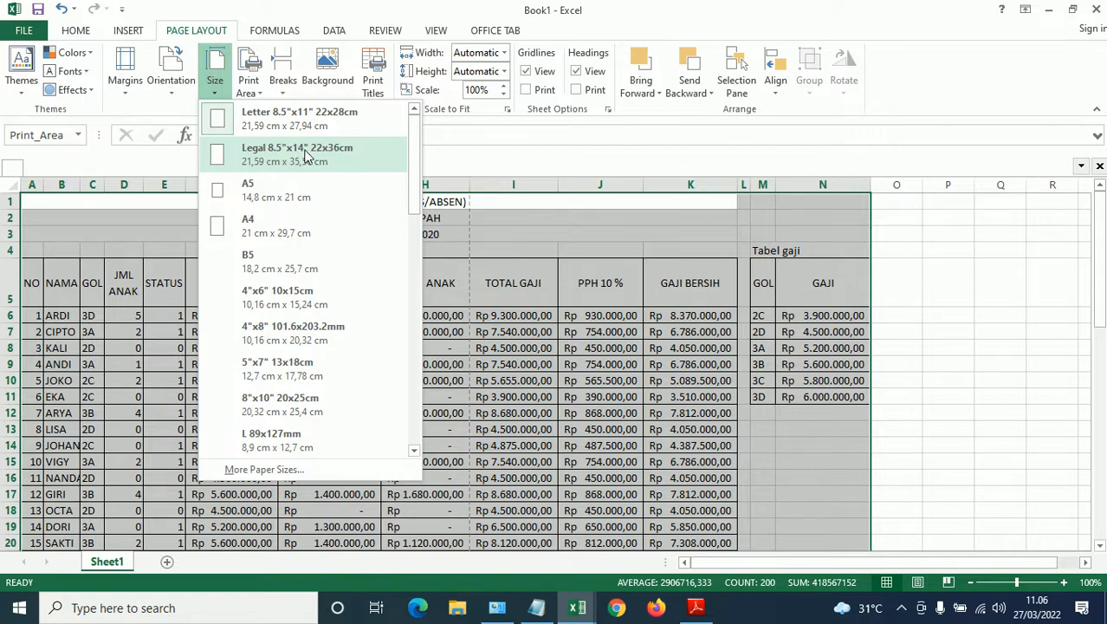
click(304, 154)
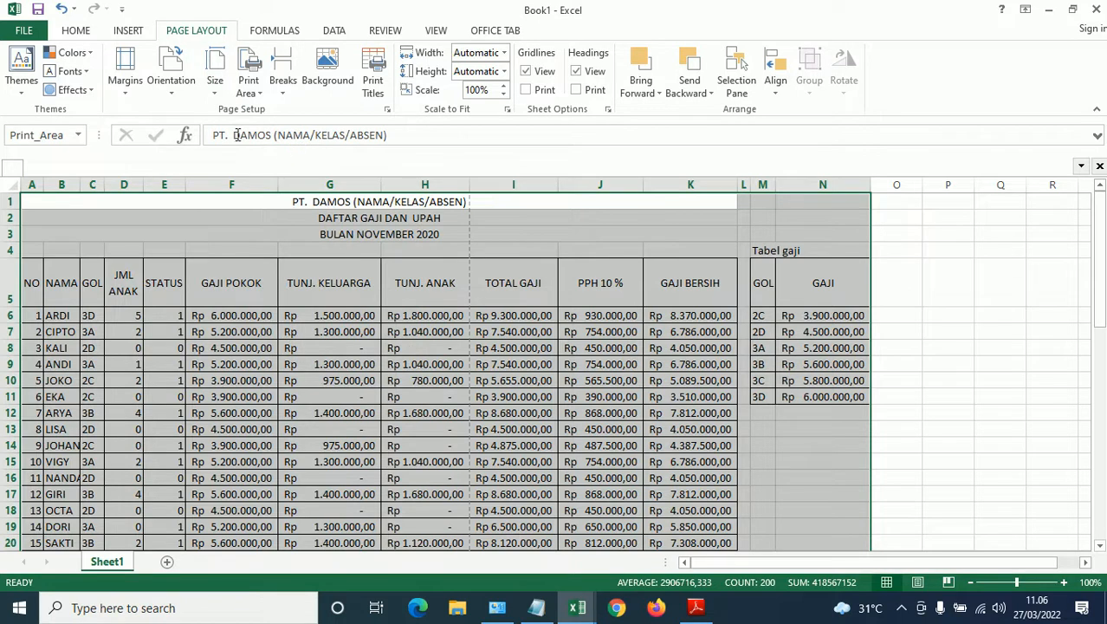
click(184, 99)
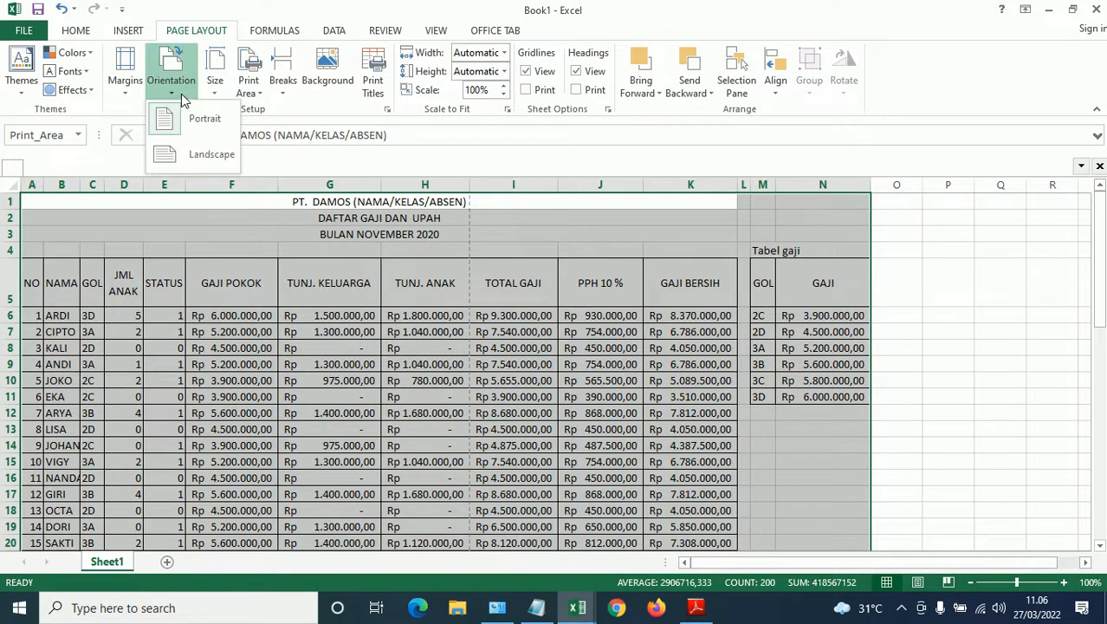
click(197, 156)
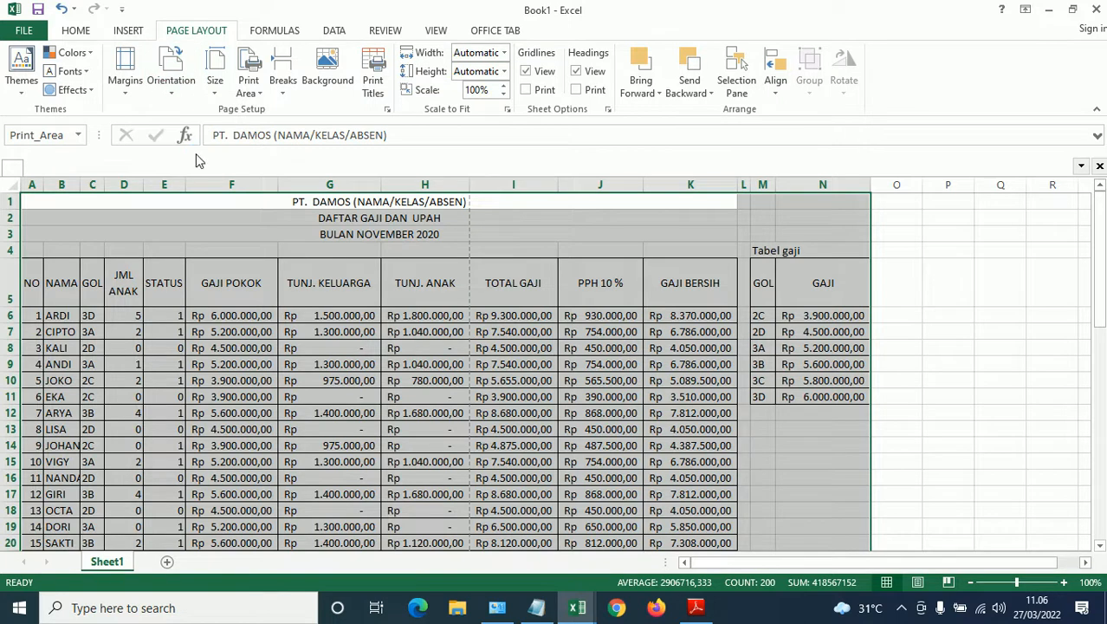
Apply the Narrow margin preset and set a custom right margin of 1,3
click(128, 96)
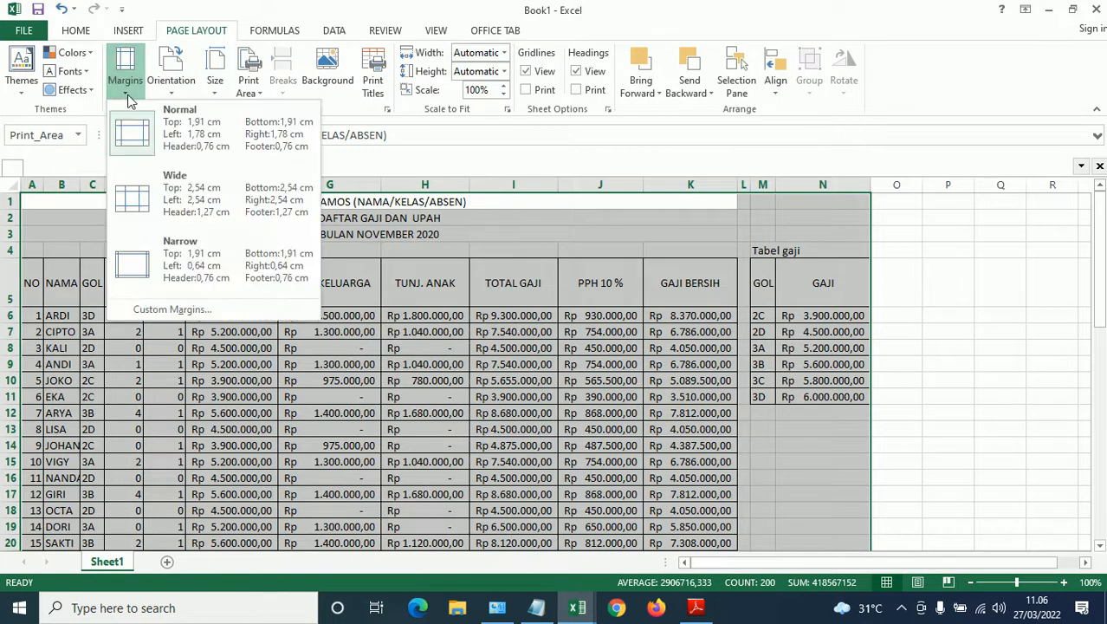
click(188, 251)
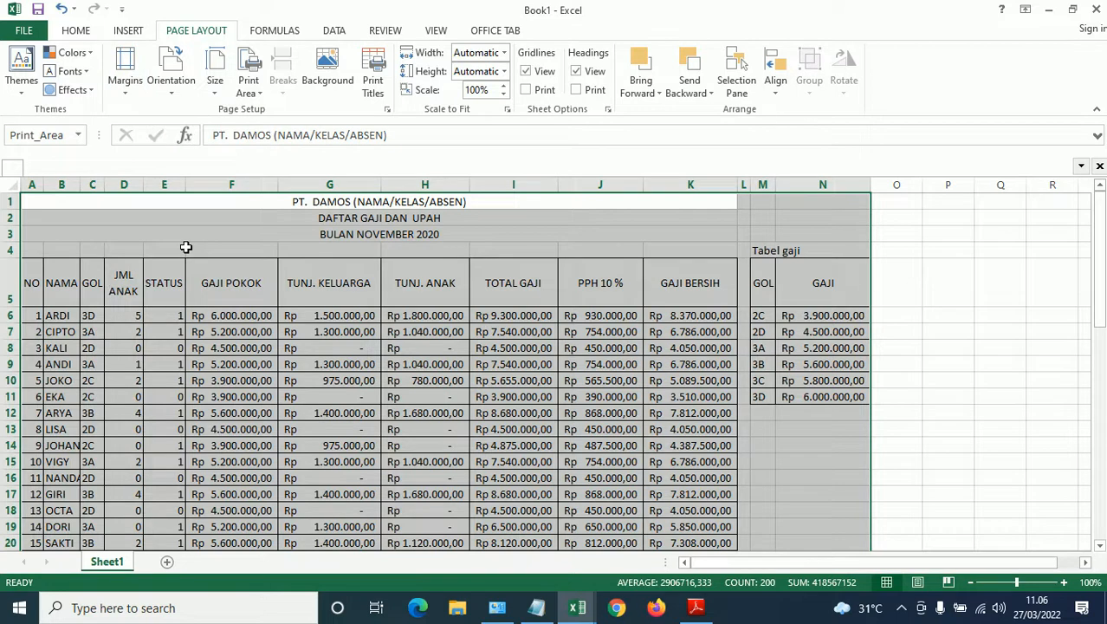
click(129, 93)
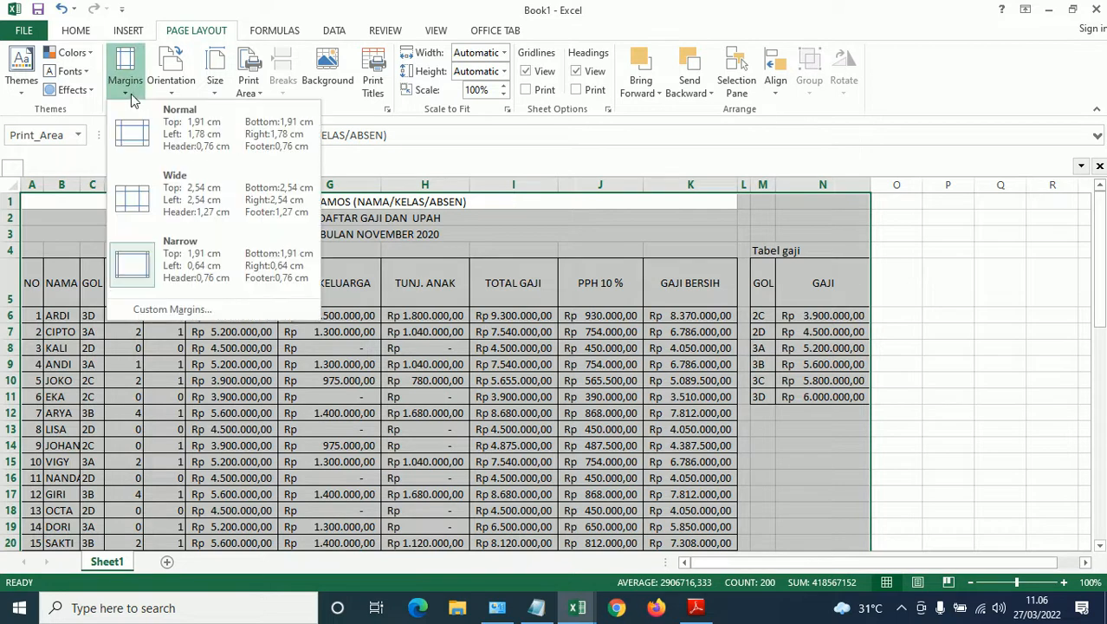
click(182, 310)
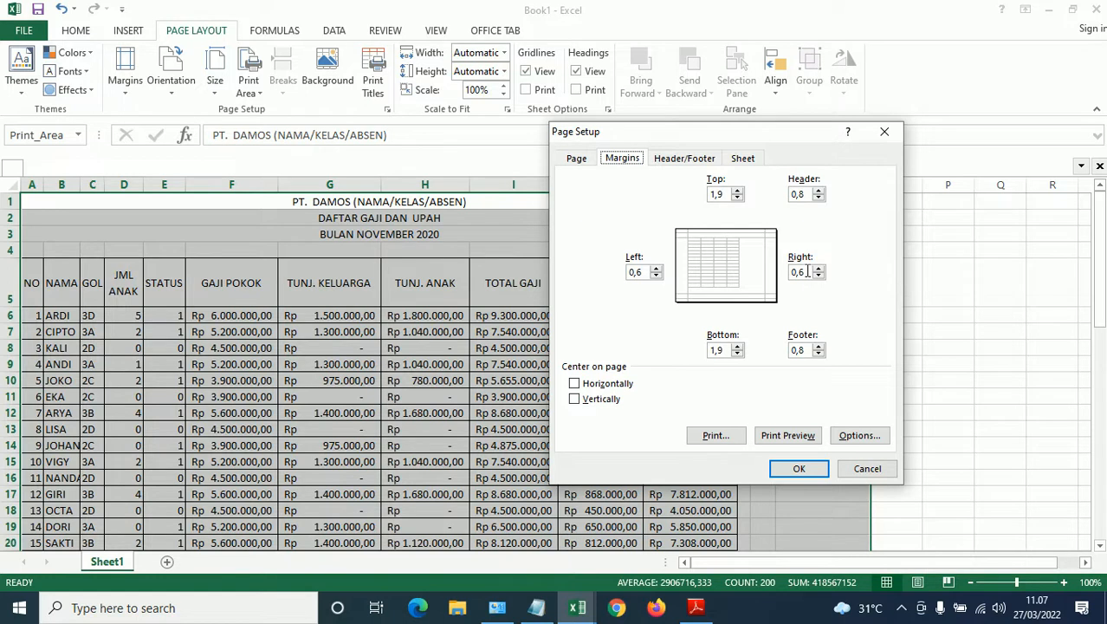
double_click(806, 271)
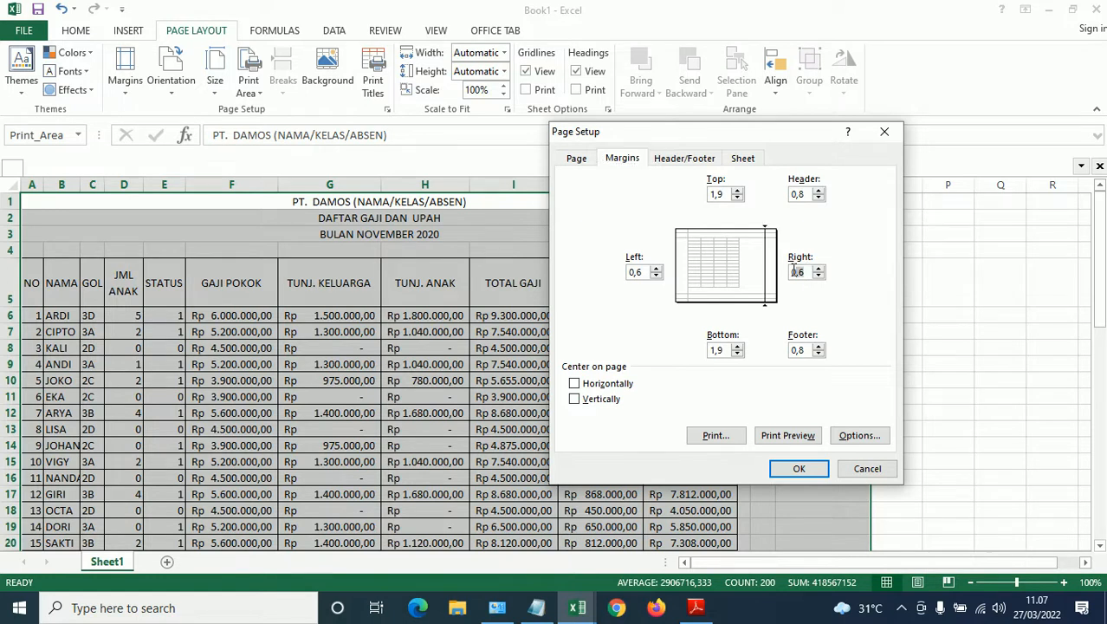
text(1)
Center the printout on the page both horizontally and vertically in the page setup
click(574, 401)
click(572, 401)
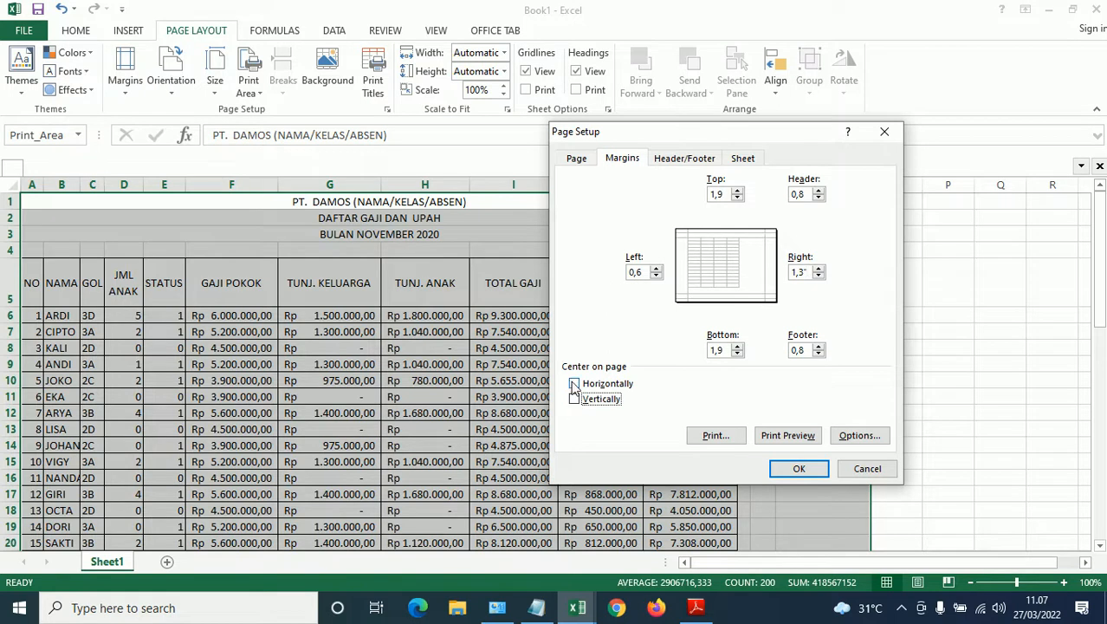
click(573, 384)
click(574, 386)
click(574, 390)
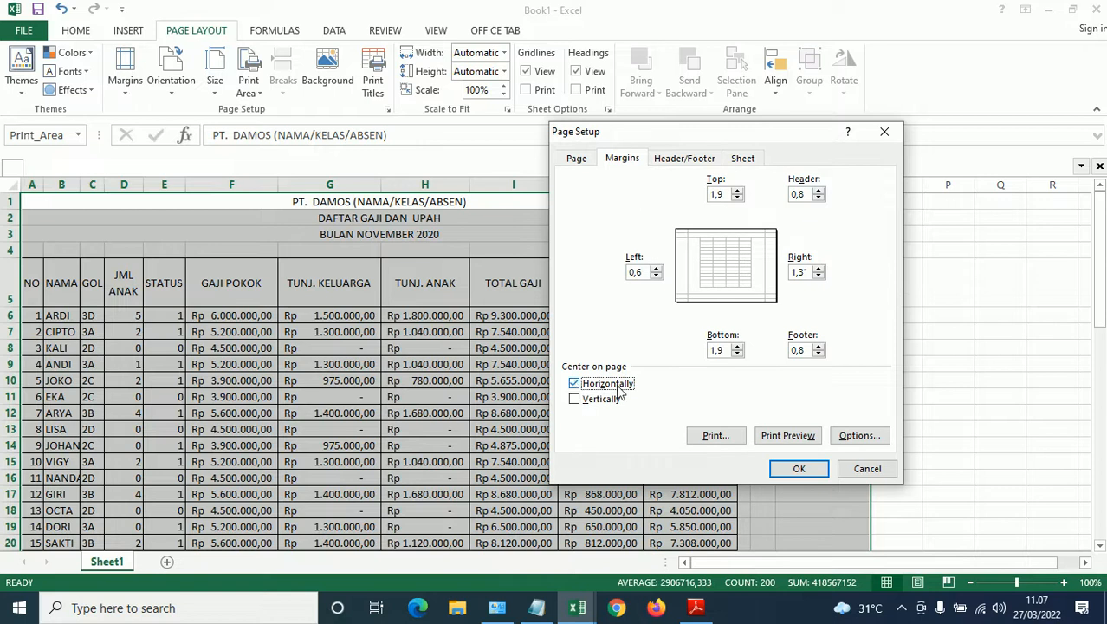
click(575, 400)
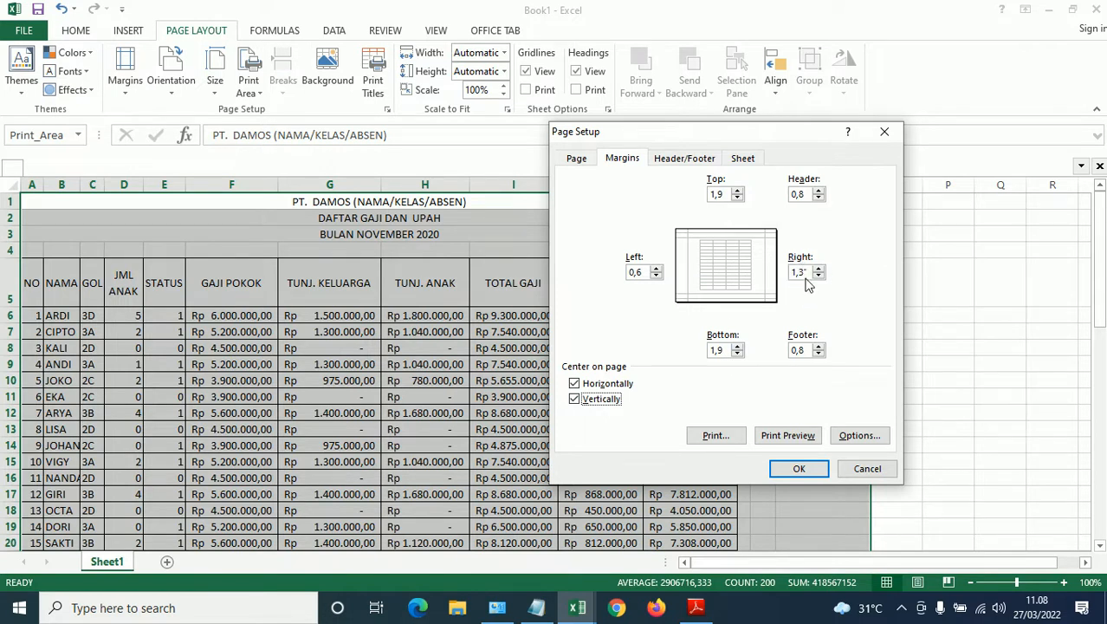
Apply the page setup changes and scale the printout's width to fit 1 page
click(799, 469)
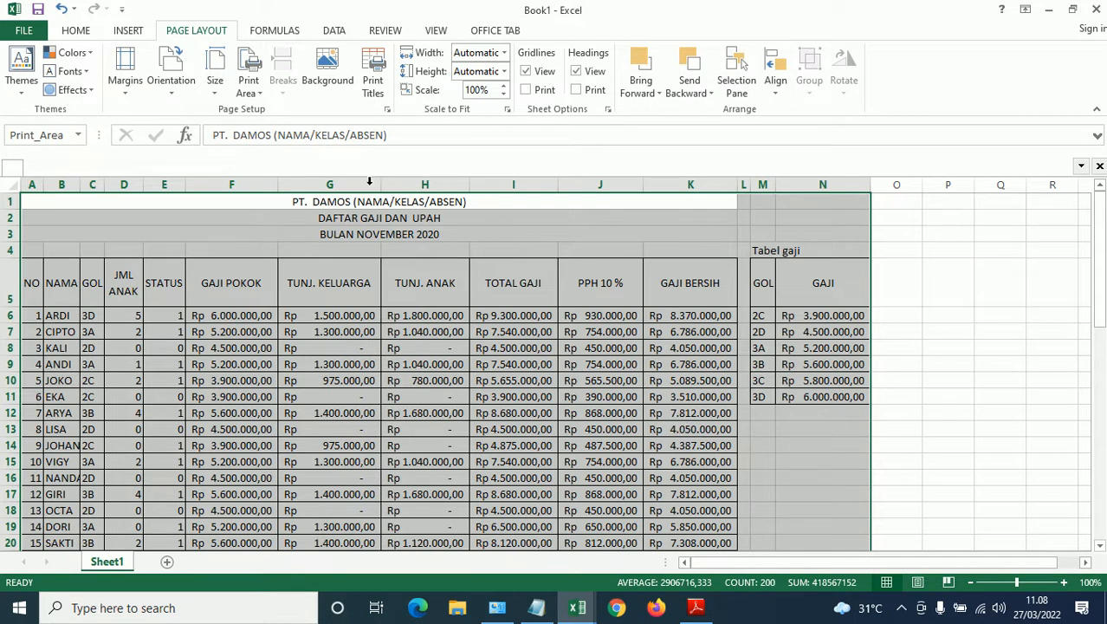
click(499, 52)
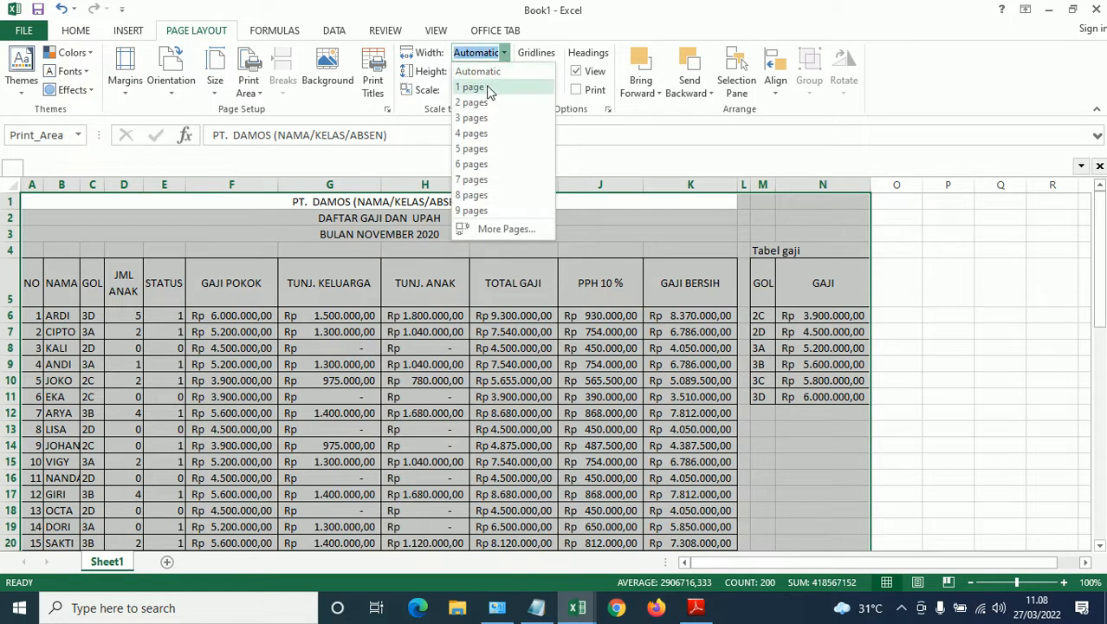
click(488, 87)
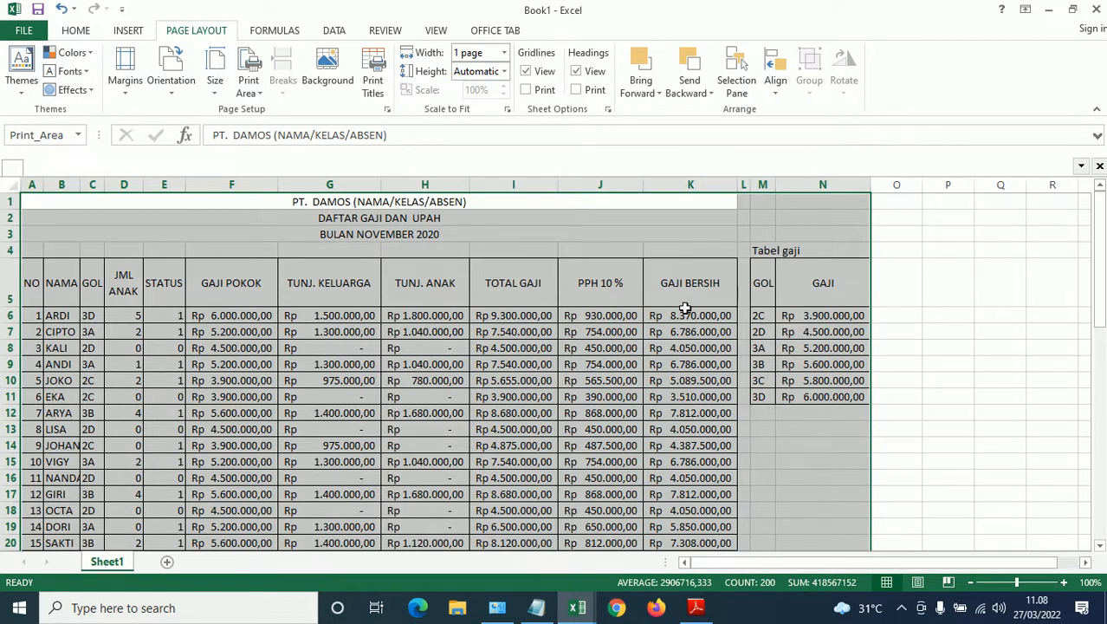
click(177, 91)
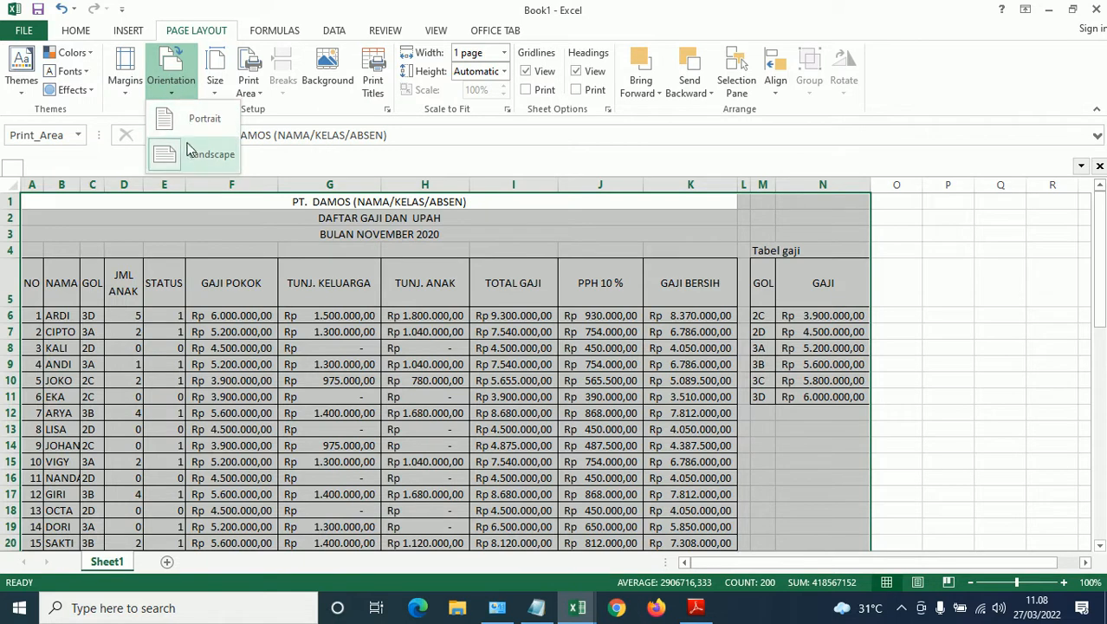
click(341, 306)
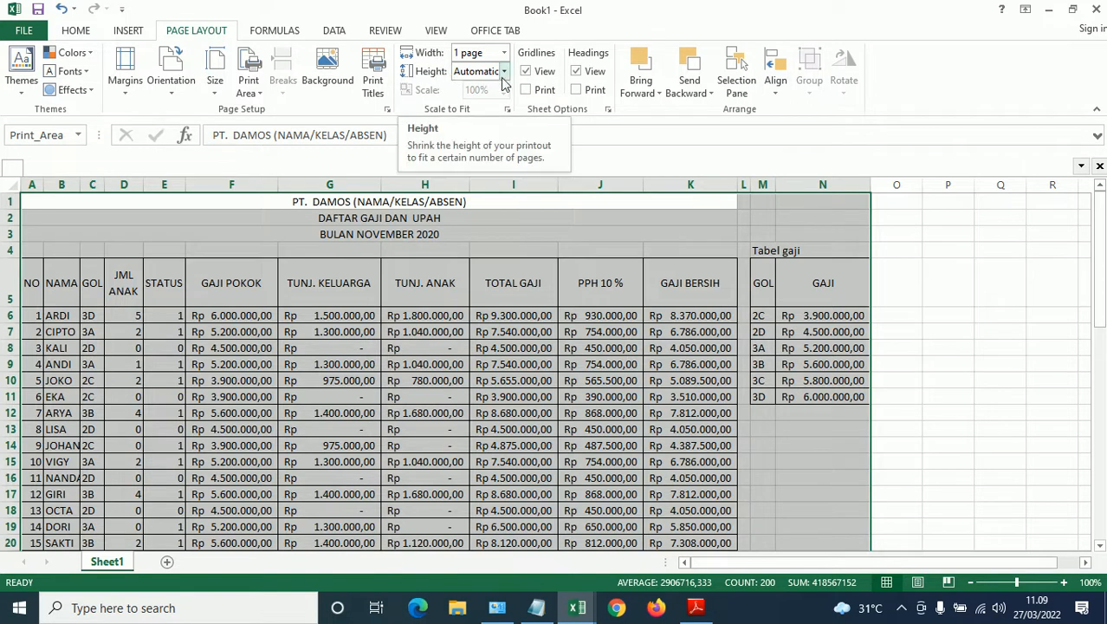
Scale the payroll printout's height to fit 1 page
click(485, 279)
scroll(485, 278, down, 5)
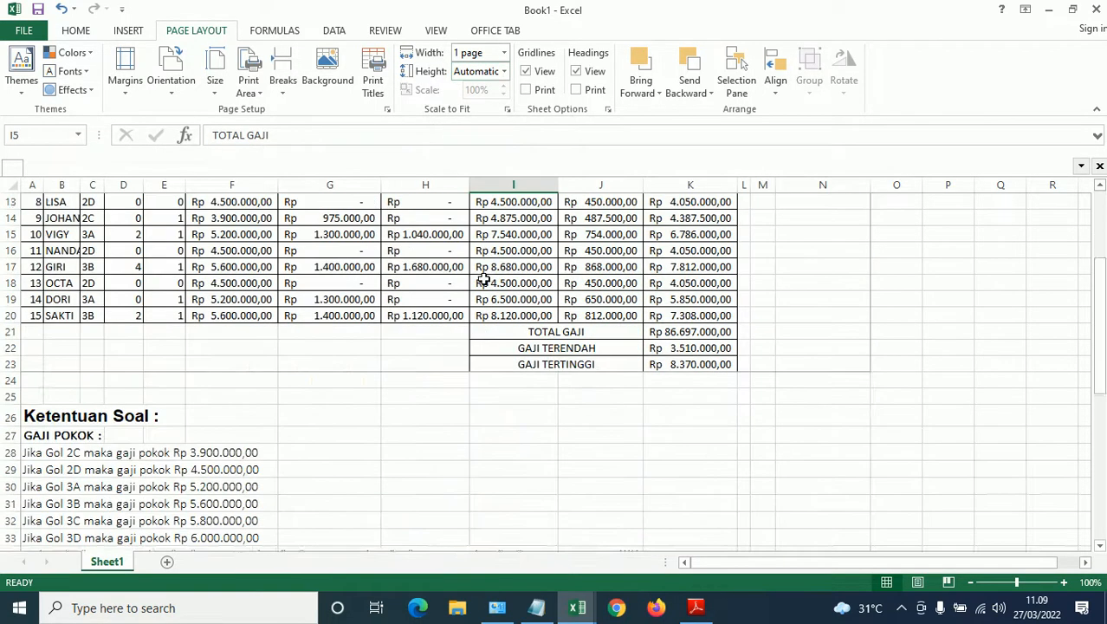
scroll(487, 279, up, 4)
scroll(487, 280, up, 1)
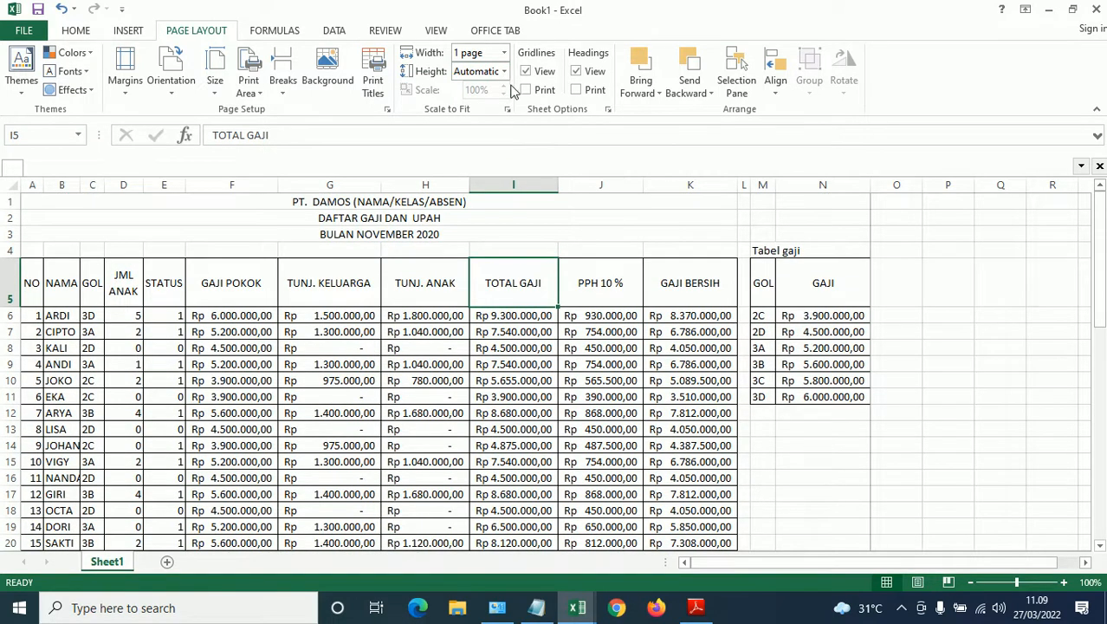
scroll(456, 299, down, 3)
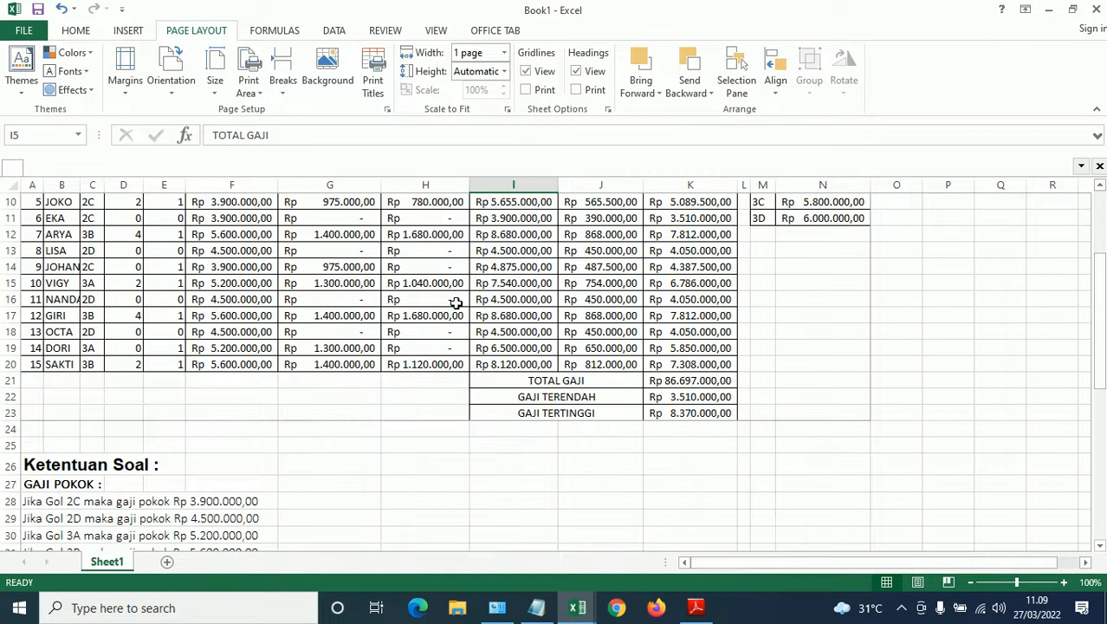
scroll(456, 299, up, 3)
click(506, 73)
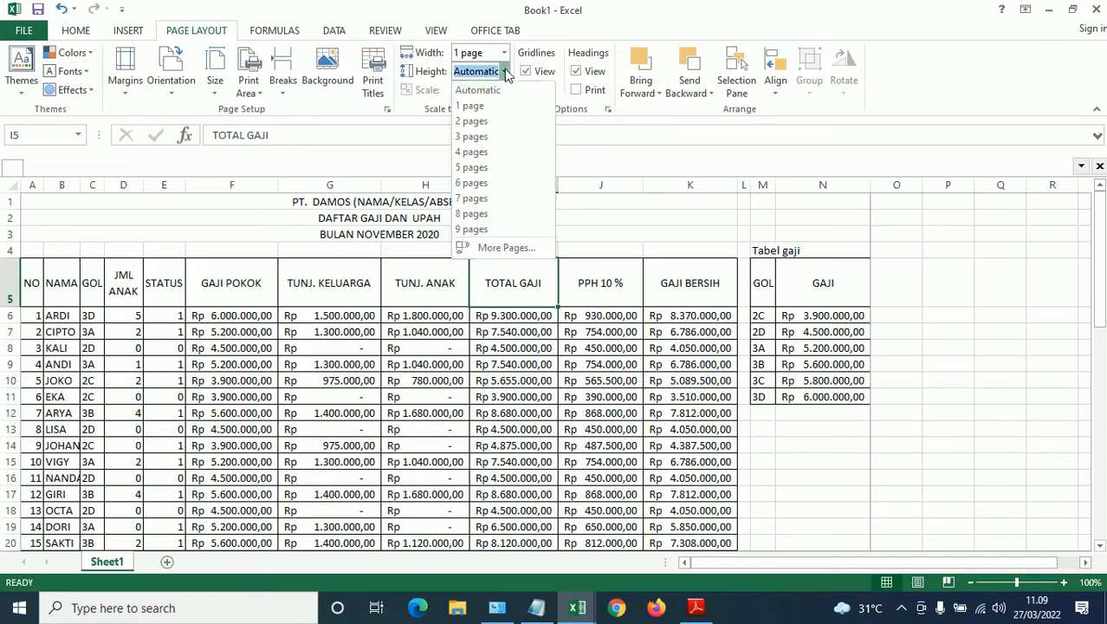
click(498, 104)
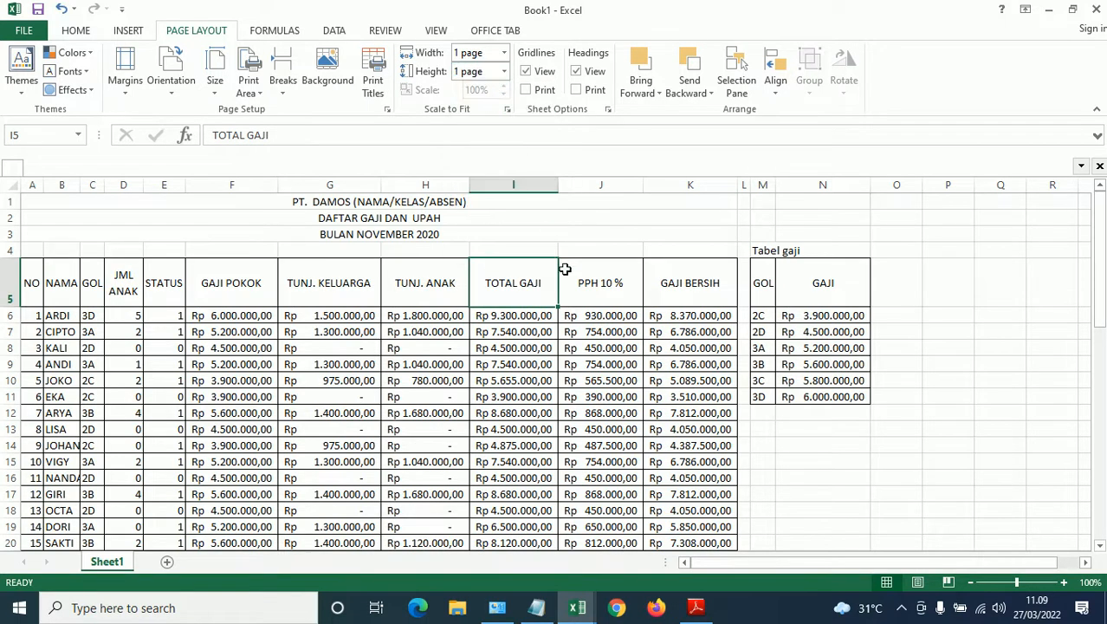
click(577, 332)
scroll(577, 332, down, 4)
scroll(577, 332, up, 4)
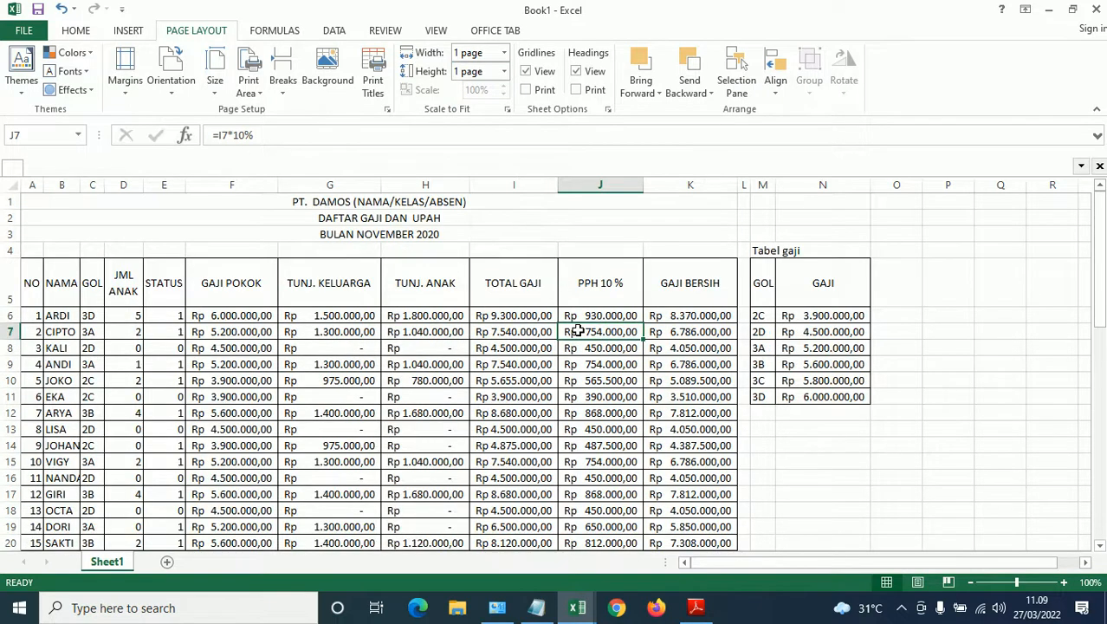
Check the payroll sheet's layout in the print preview and return to the worksheet
key(ctrl+p)
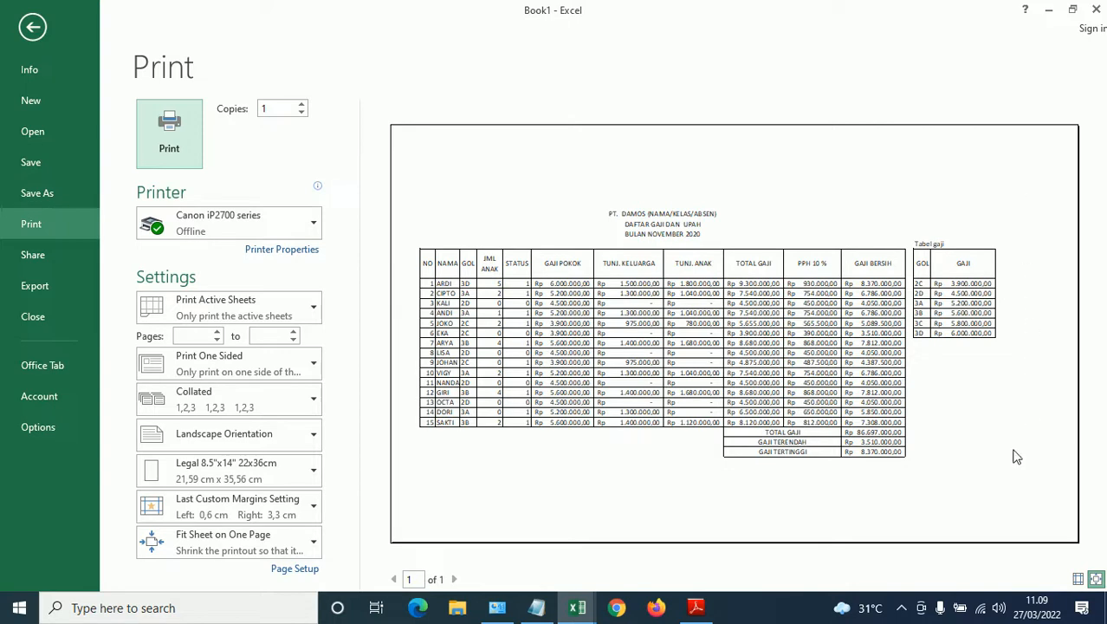
key(Escape)
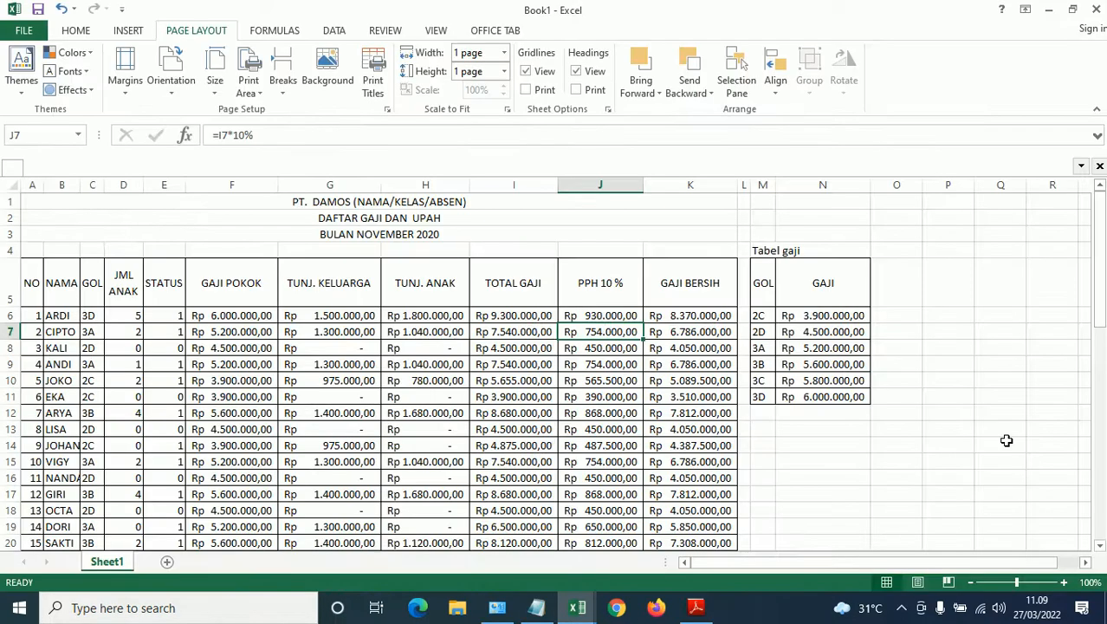
key(ctrl+p)
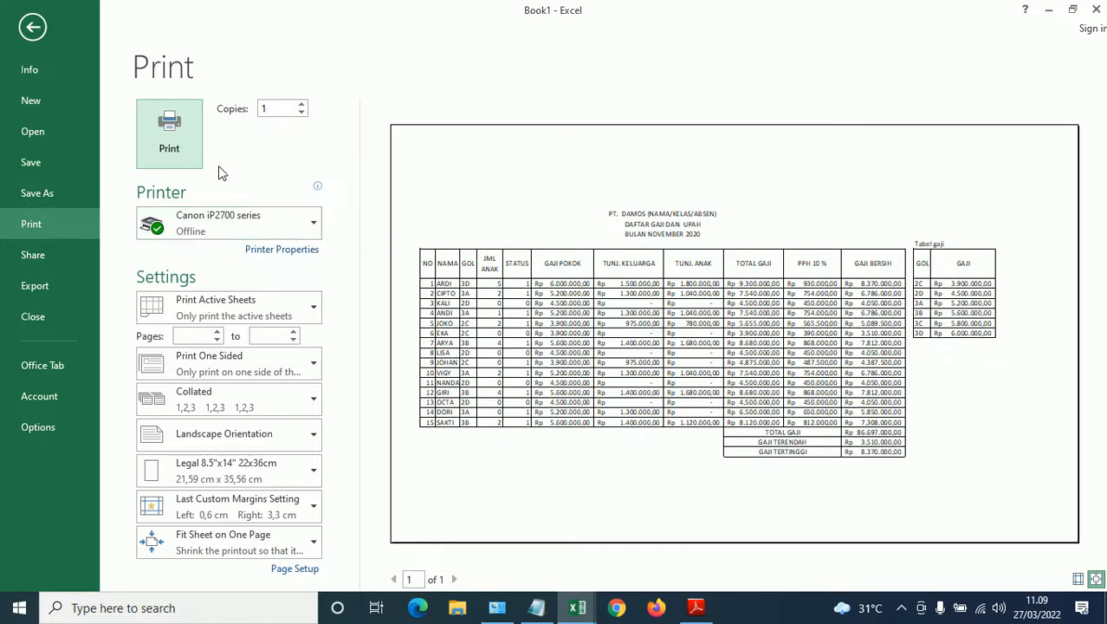
key(Escape)
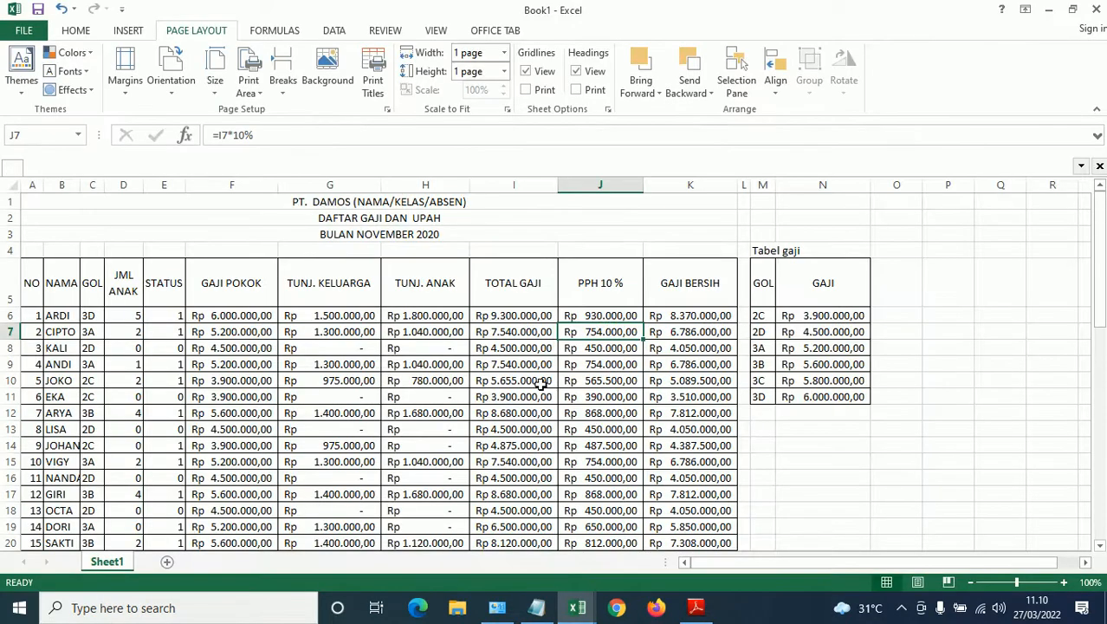
Enter 1 as the first page to print and return to the worksheet without printing
key(ctrl+p)
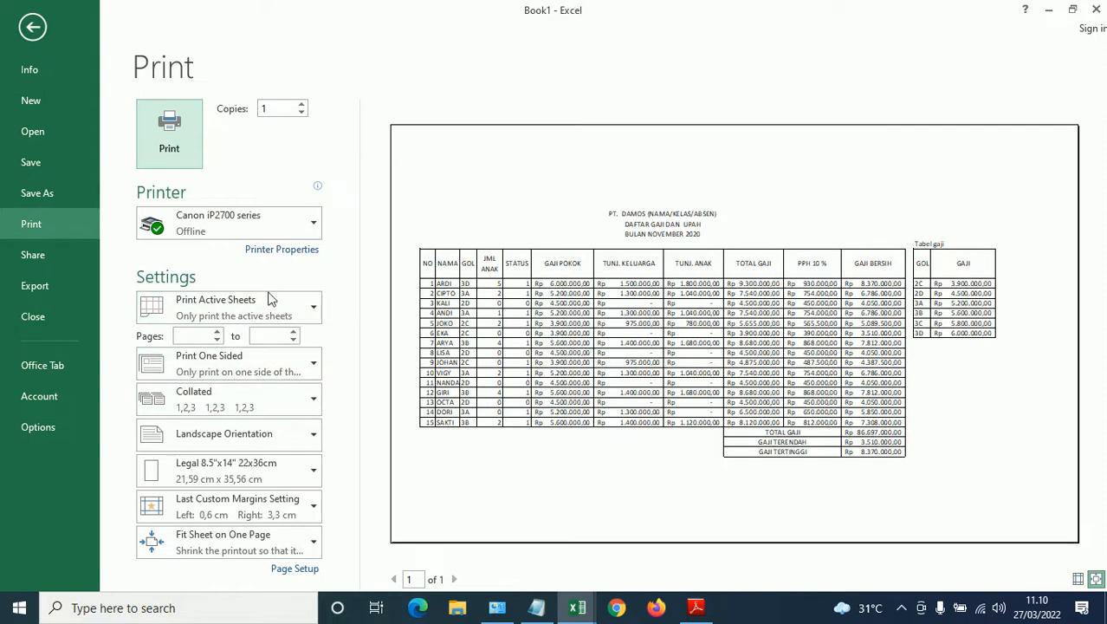
click(198, 335)
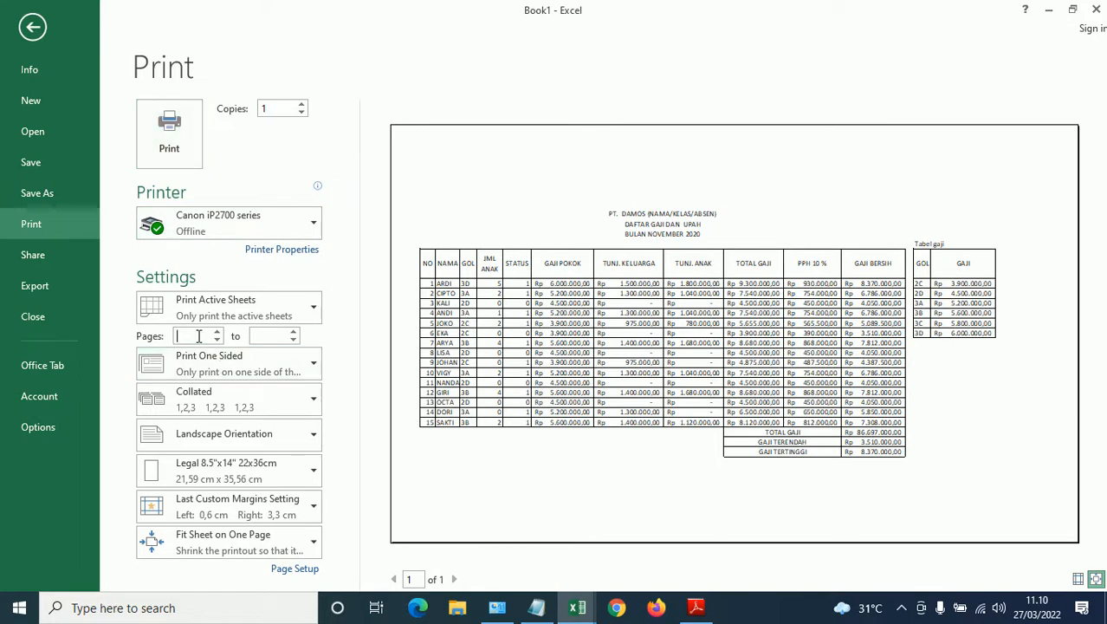
click(263, 335)
text(1)
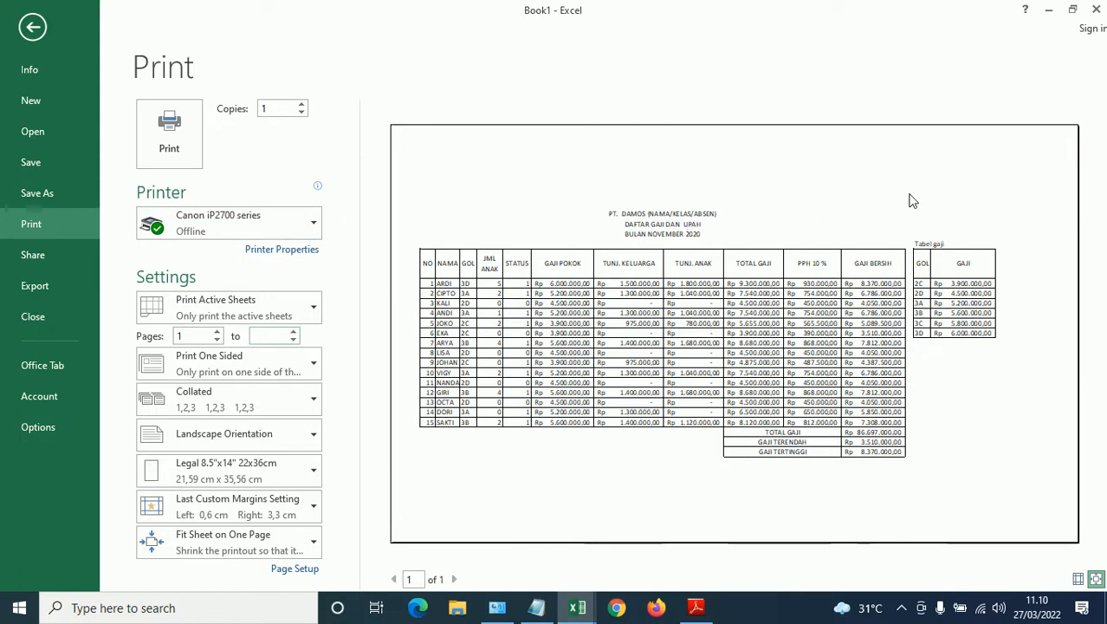
key(Escape)
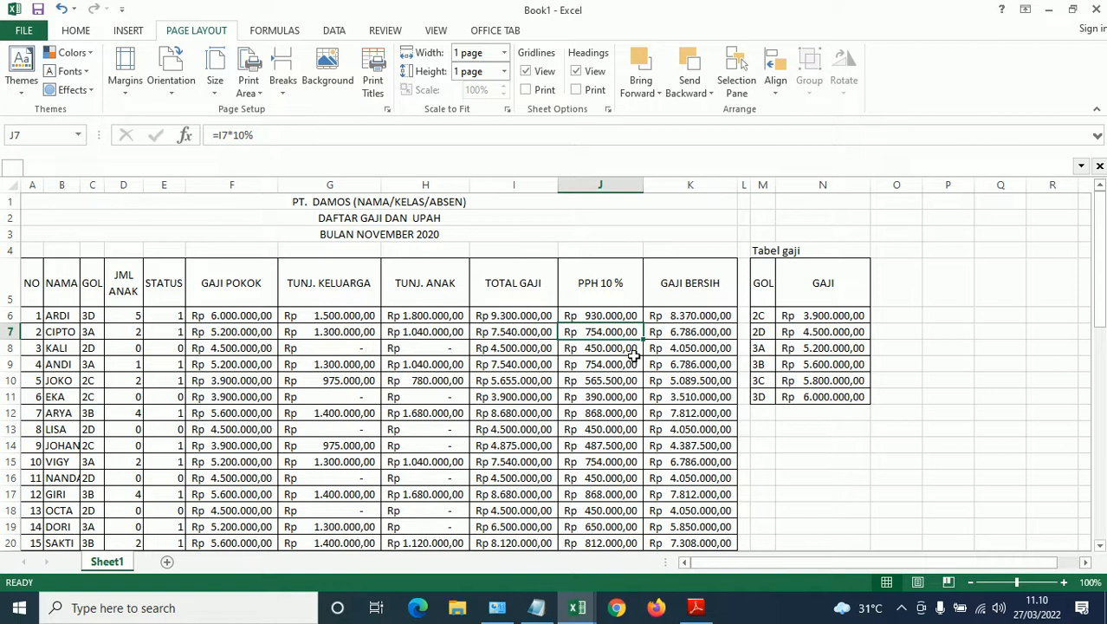
Rename the worksheet Sheet1 as GAJI HASIL
right_click(101, 562)
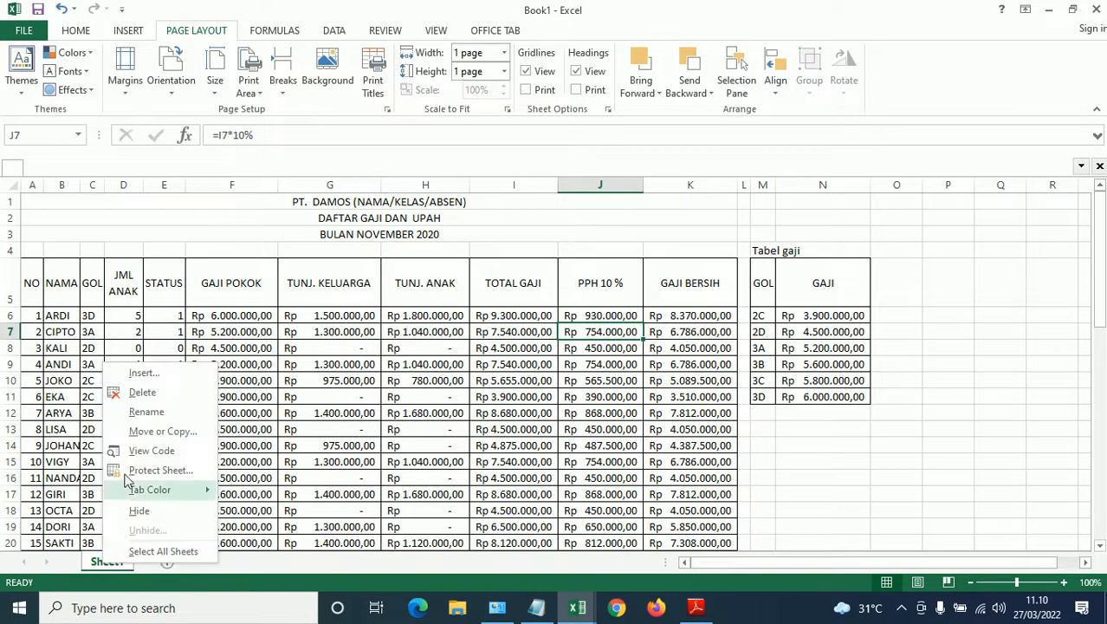
click(147, 412)
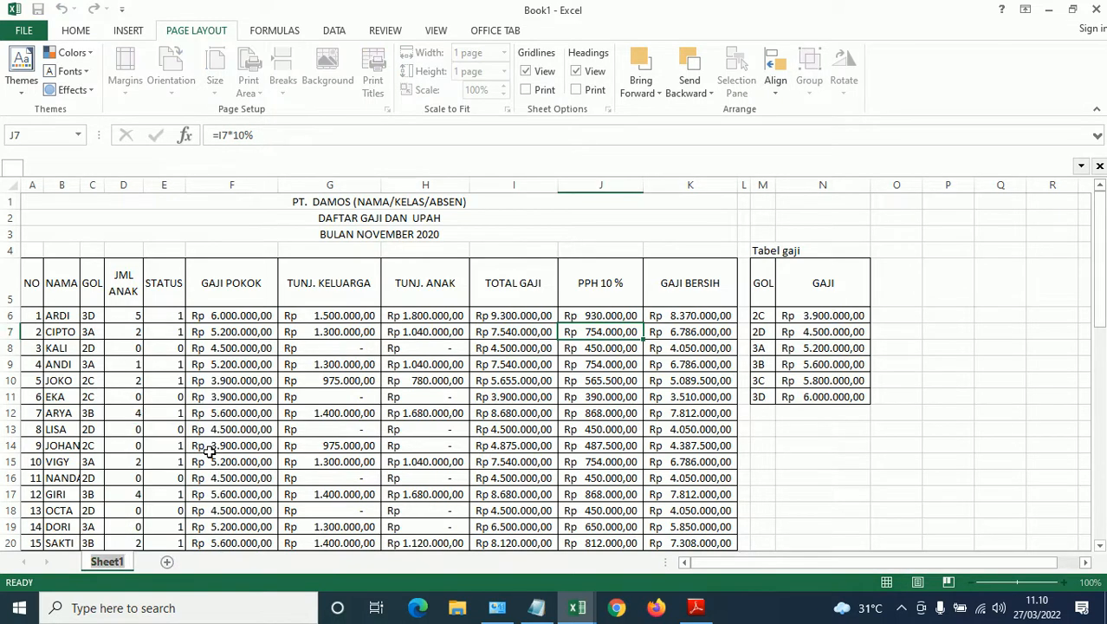
text(GAJI)
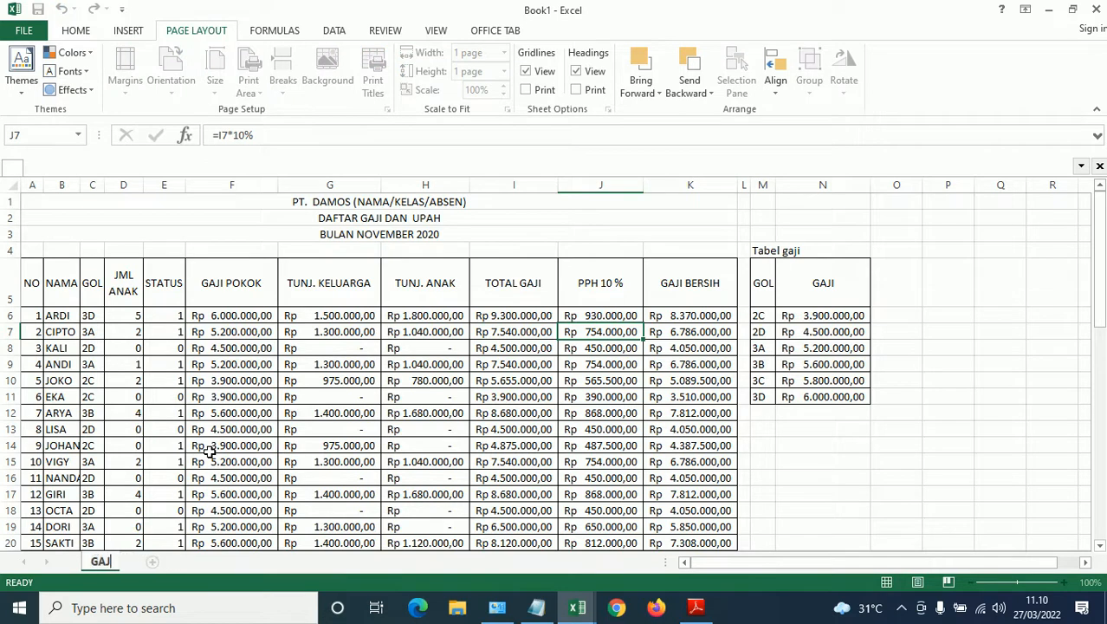
text( HASIL)
key(Return)
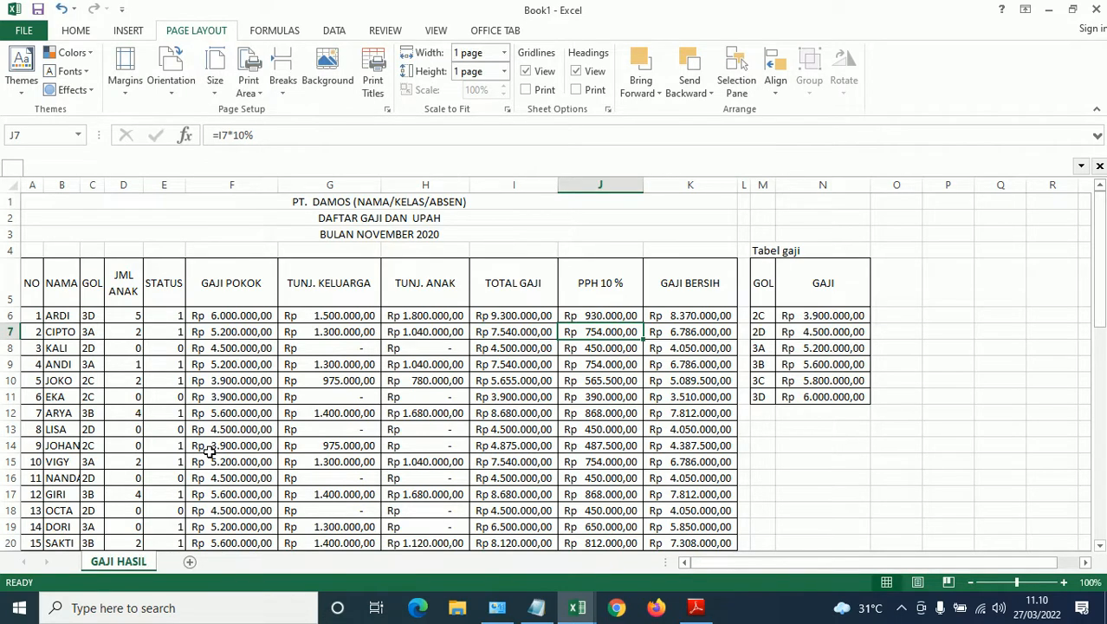
Create a copy of the GAJI HASIL worksheet in the same workbook, placed before the original
right_click(126, 565)
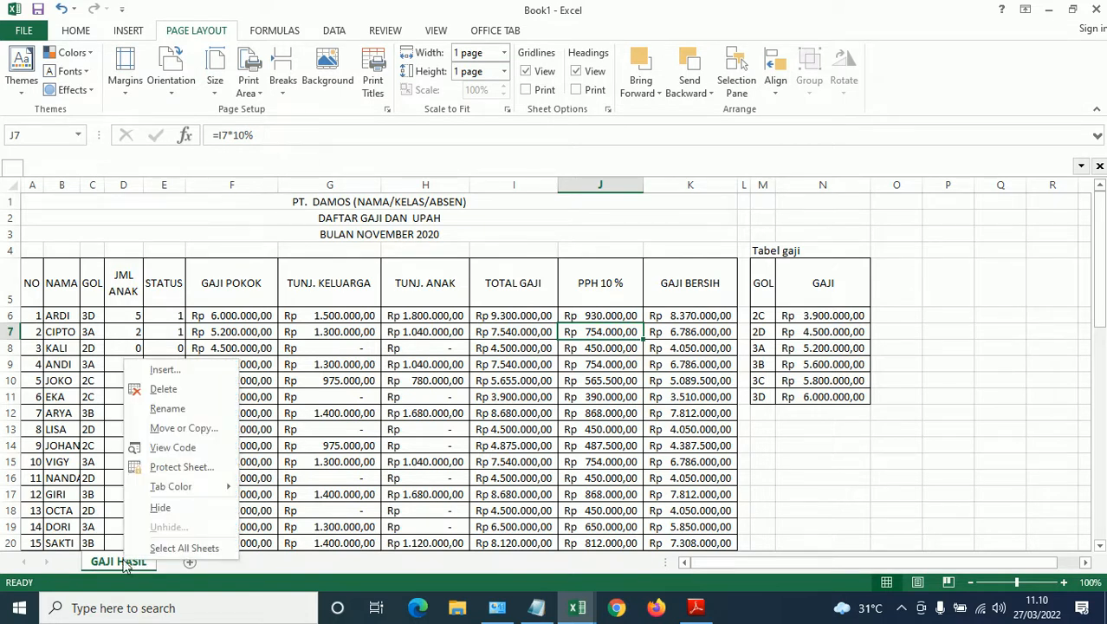
click(183, 430)
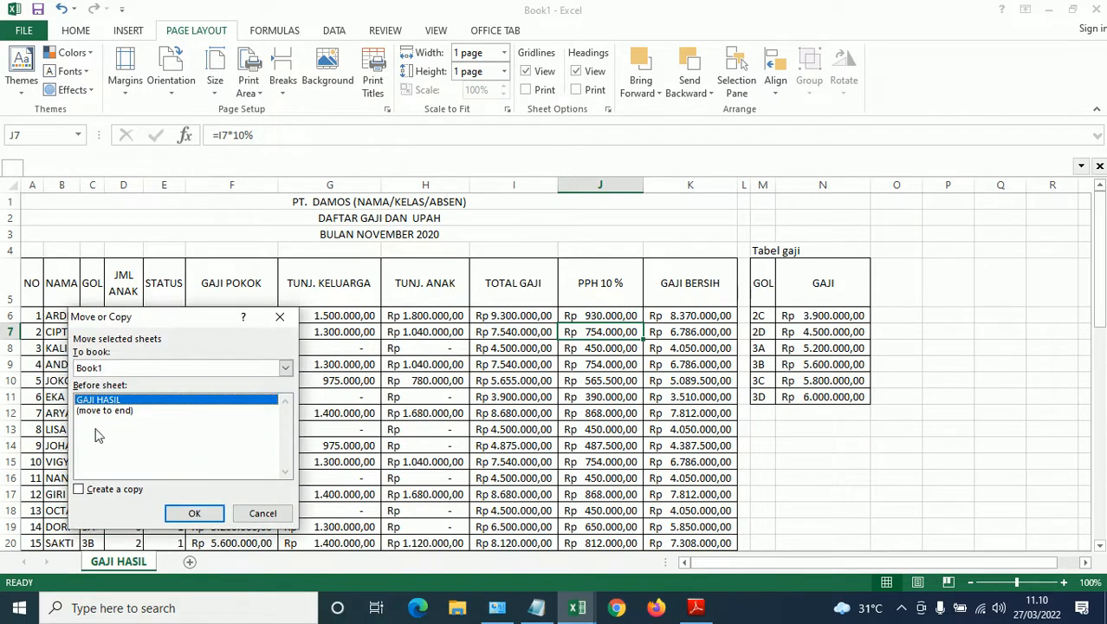
click(92, 490)
click(194, 513)
click(211, 561)
click(153, 561)
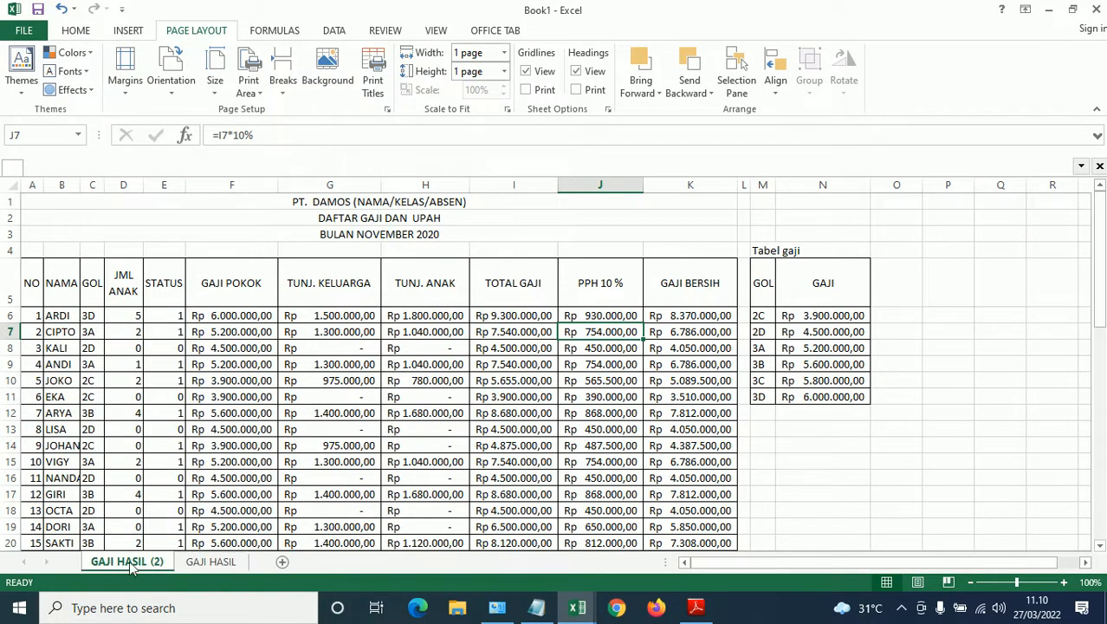
Rename the copied worksheet as GAJI RUMUS
right_click(130, 563)
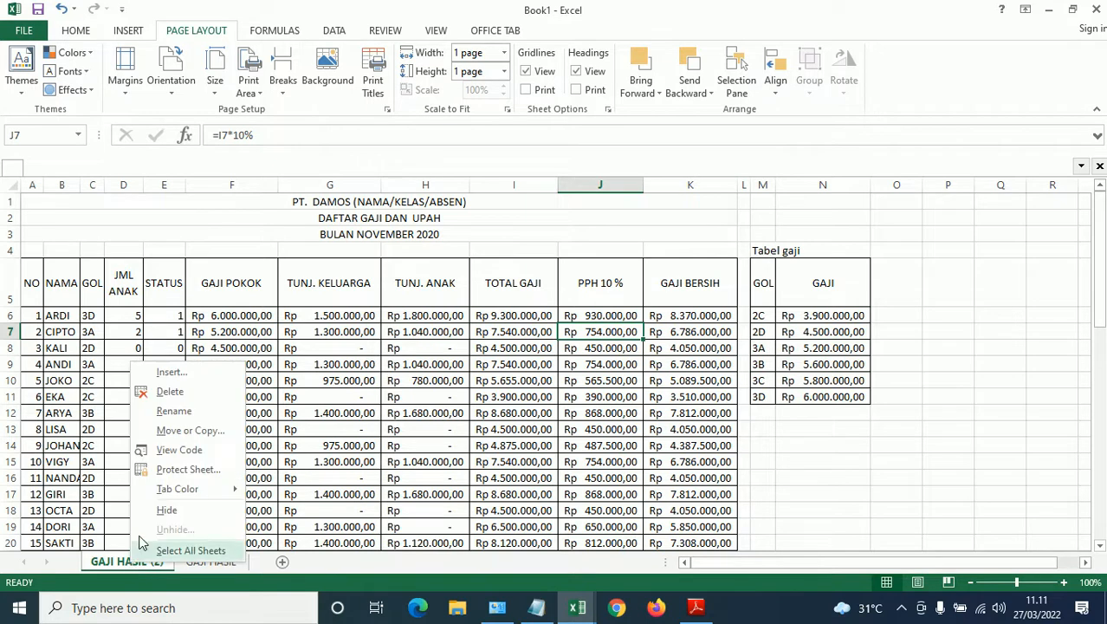
click(144, 409)
drag(119, 561, 167, 565)
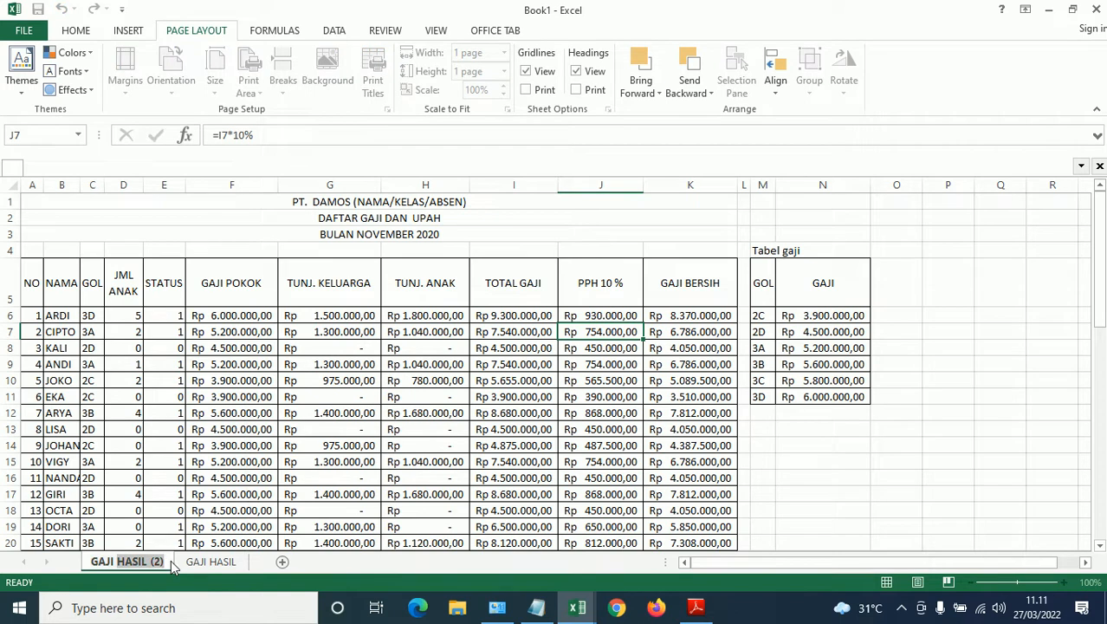
text(RUMUS)
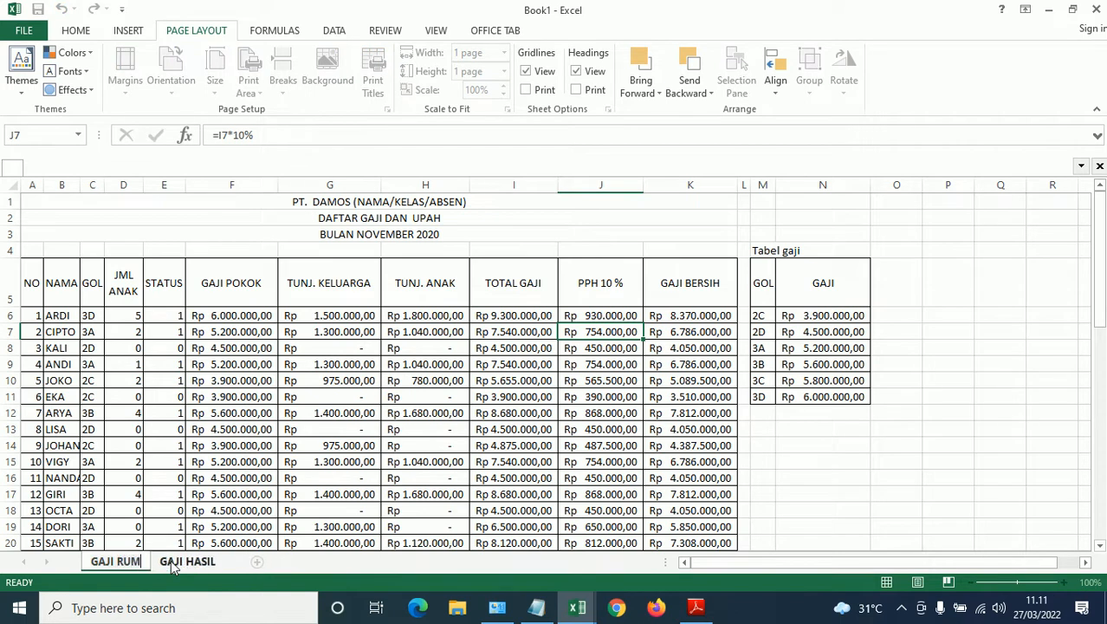
key(Return)
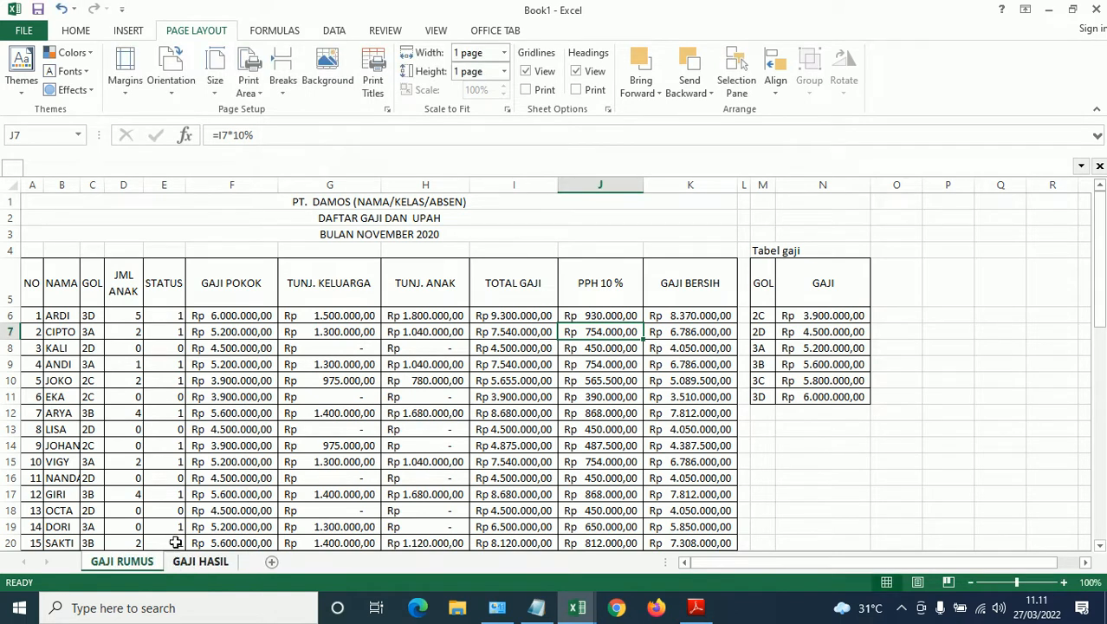
Search Windows for OSK, open the On-Screen Keyboard and move it lower over the payroll table
click(176, 608)
text(OS)
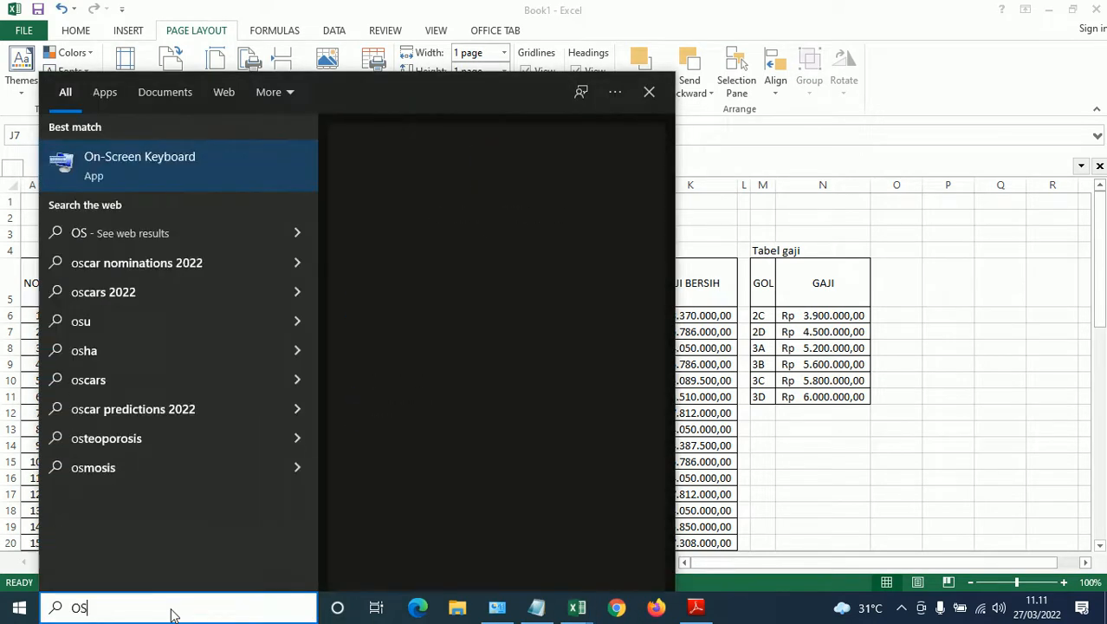
text(K)
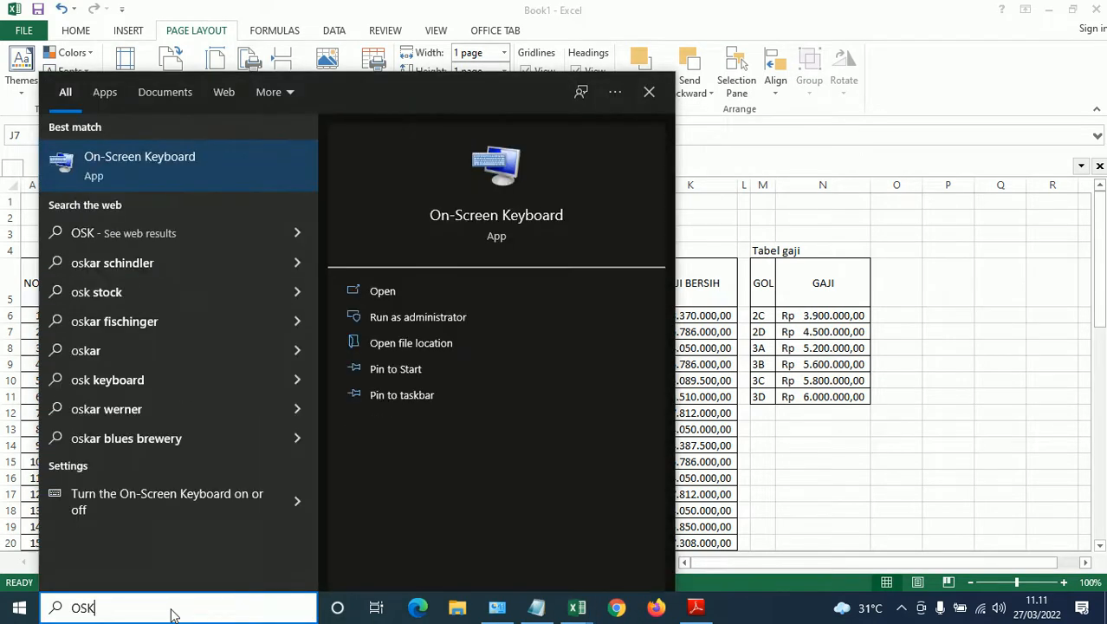
click(467, 217)
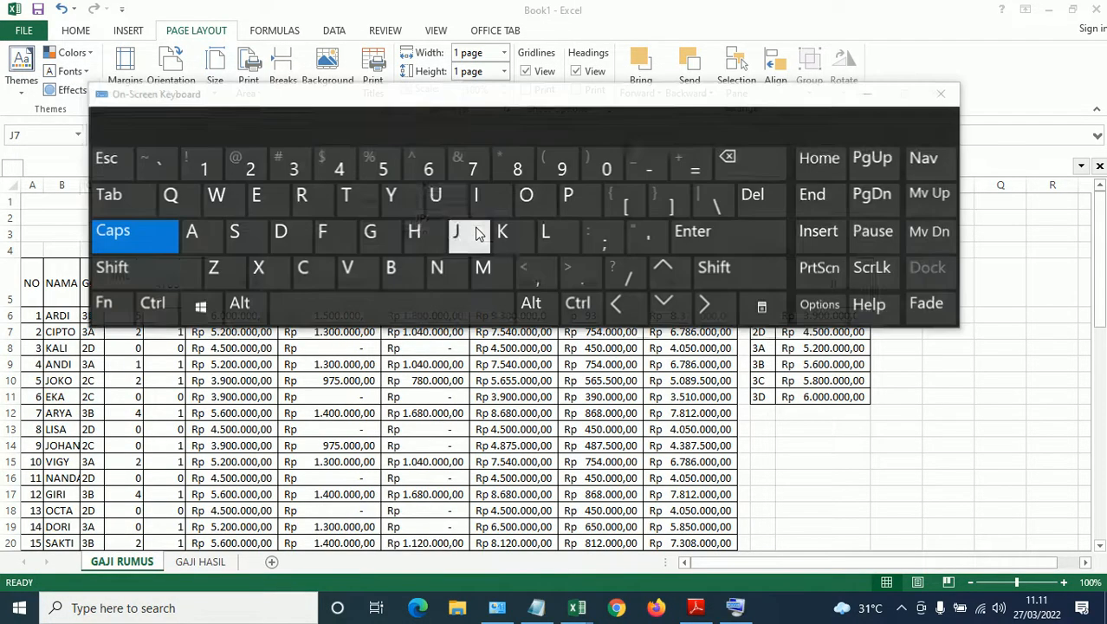
drag(352, 102, 589, 213)
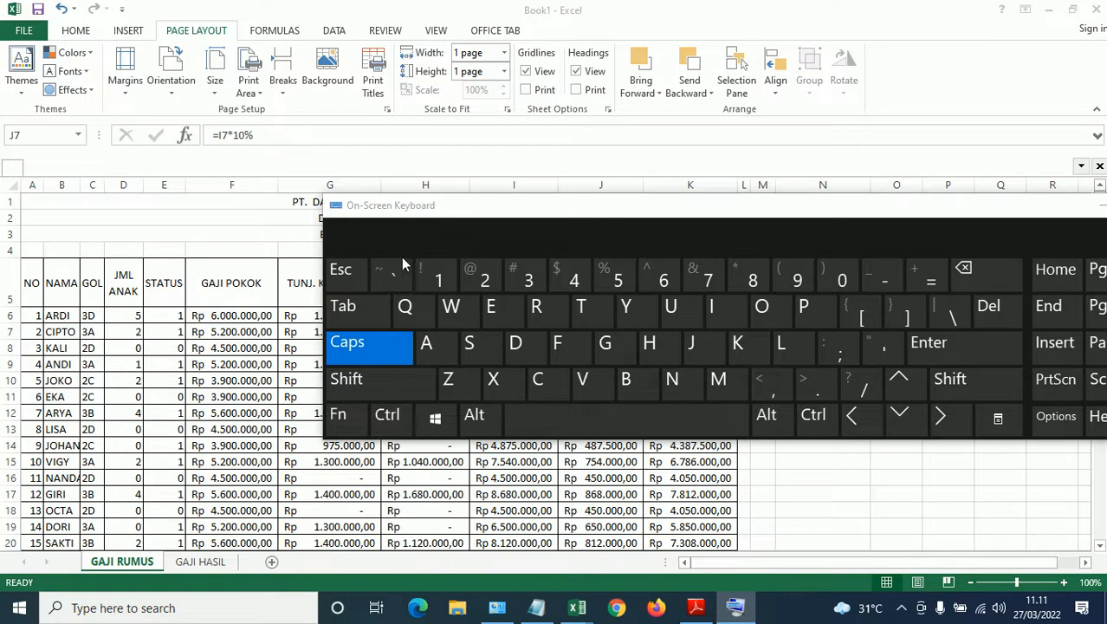
drag(838, 224, 709, 211)
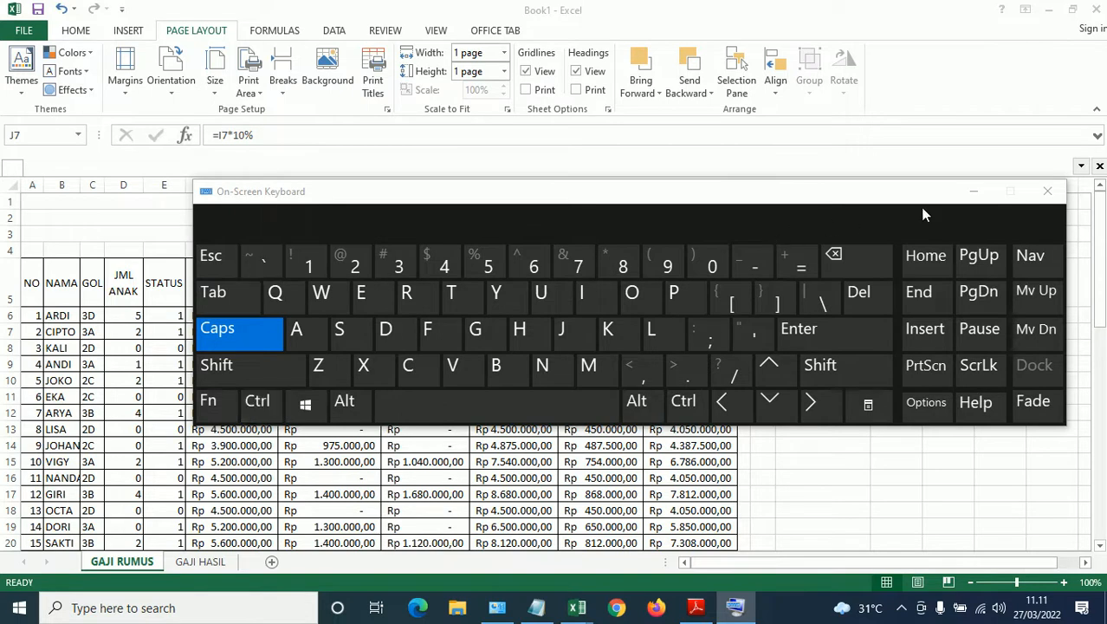
Close the On-Screen Keyboard and show the formulas instead of results on the GAJI RUMUS sheet
click(1047, 190)
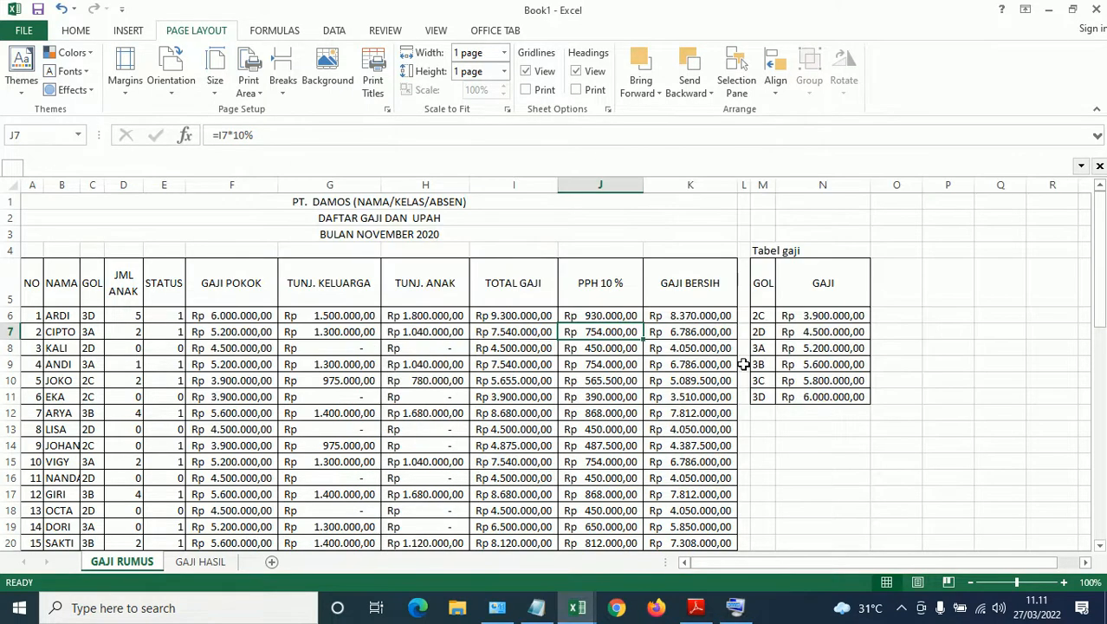
click(728, 362)
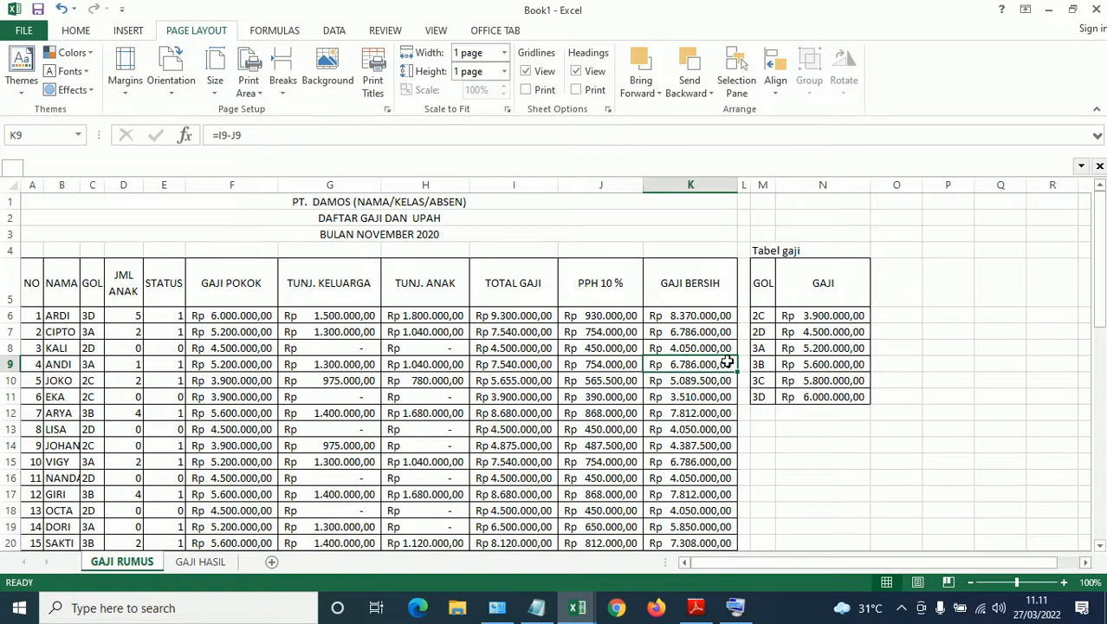
key(ctrl+grave)
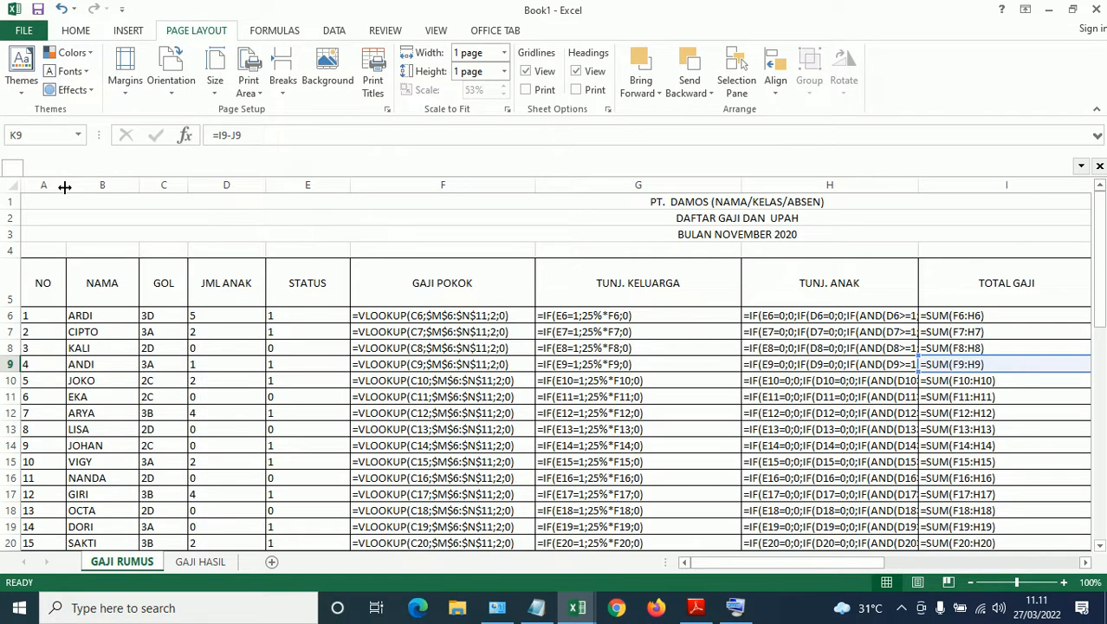
Narrow columns A through F, from NO to GAJI POKOK, to fit their headings and formulas
drag(64, 187, 44, 195)
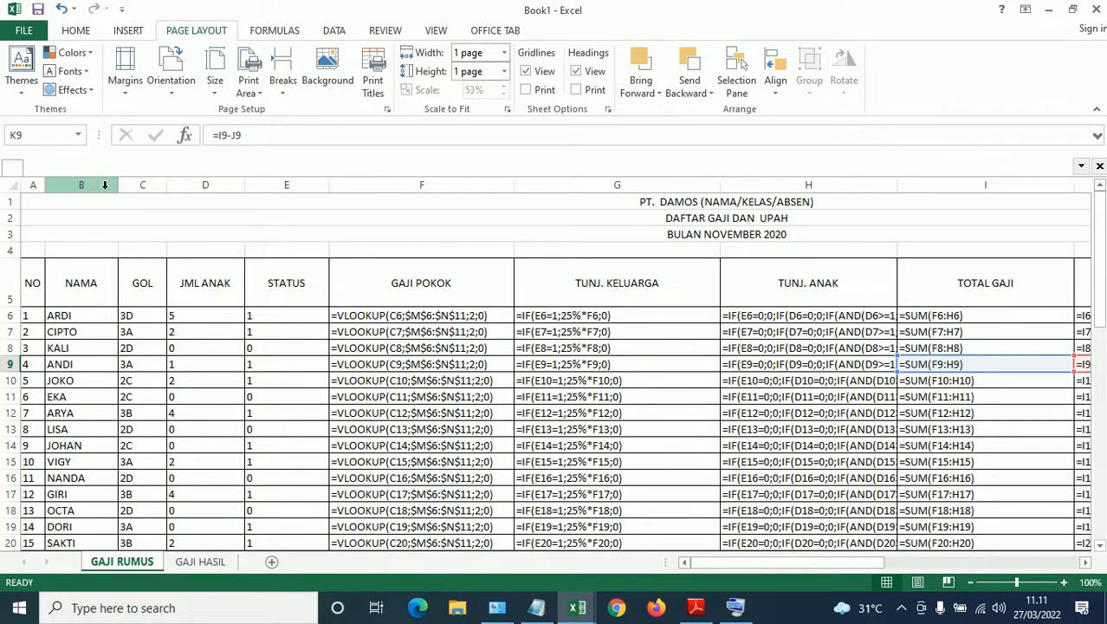
mouse_move(117, 186)
mouse_down()
mouse_move(85, 193)
mouse_move(120, 194)
mouse_up()
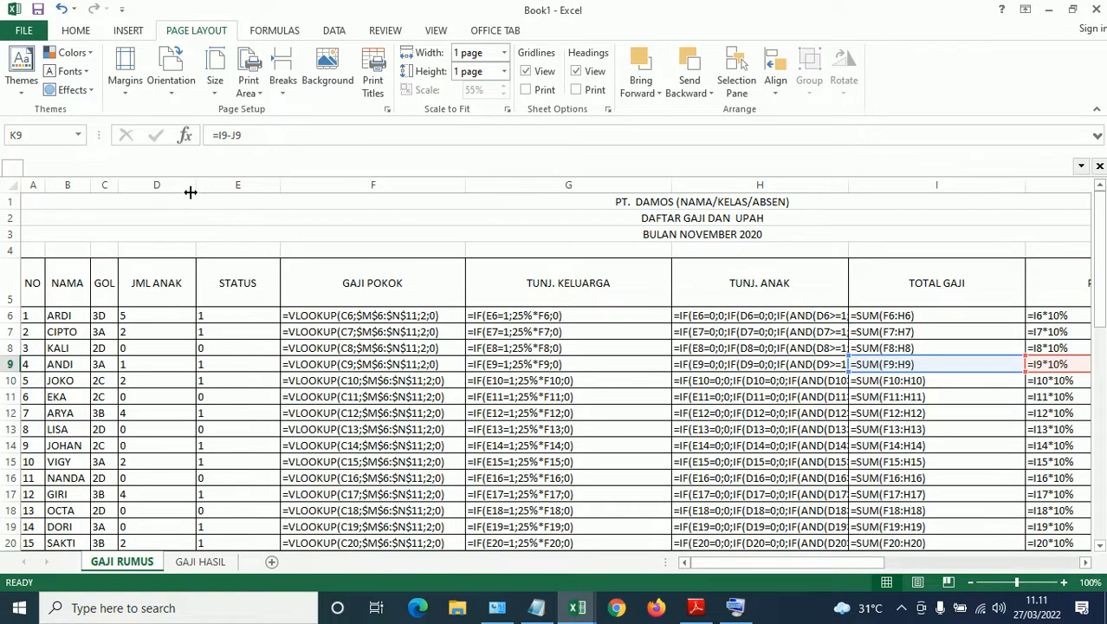
drag(197, 185, 174, 189)
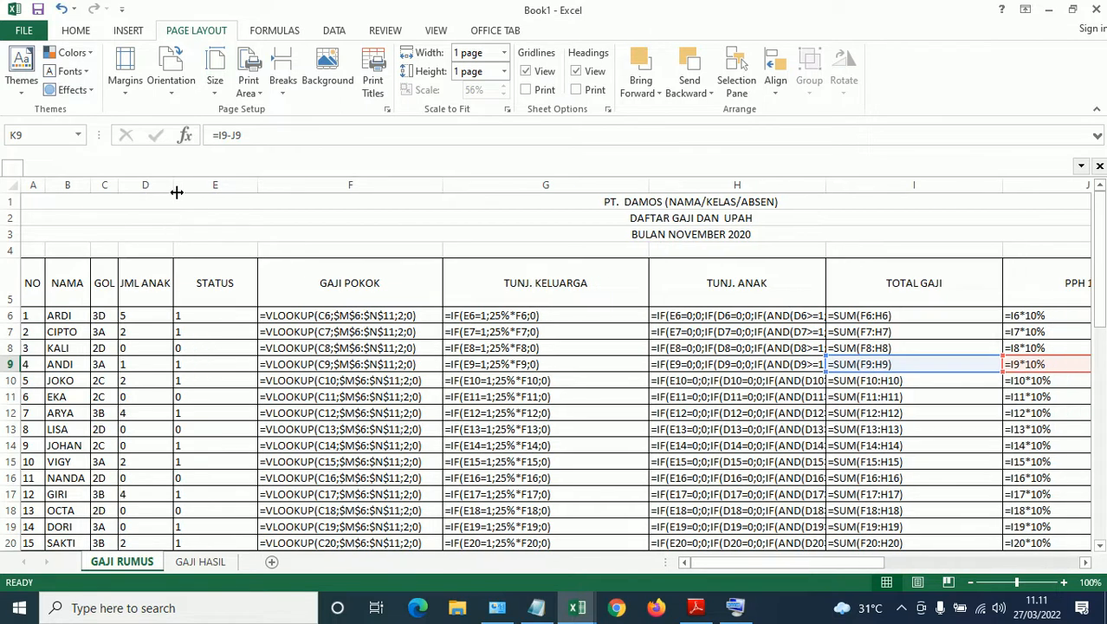
drag(257, 187, 201, 191)
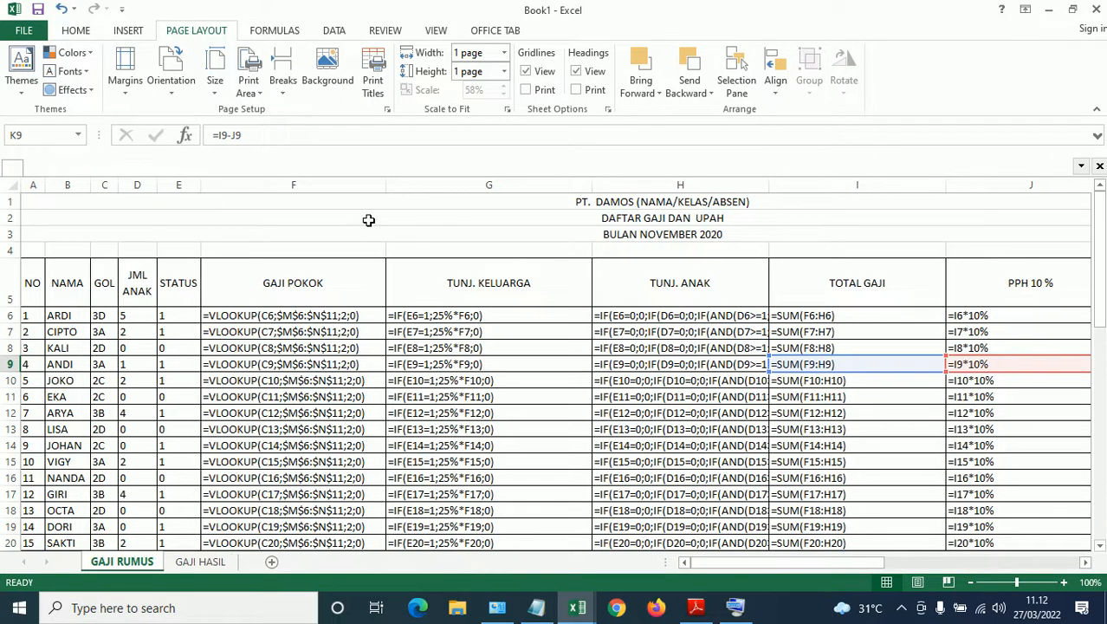
drag(385, 184, 366, 186)
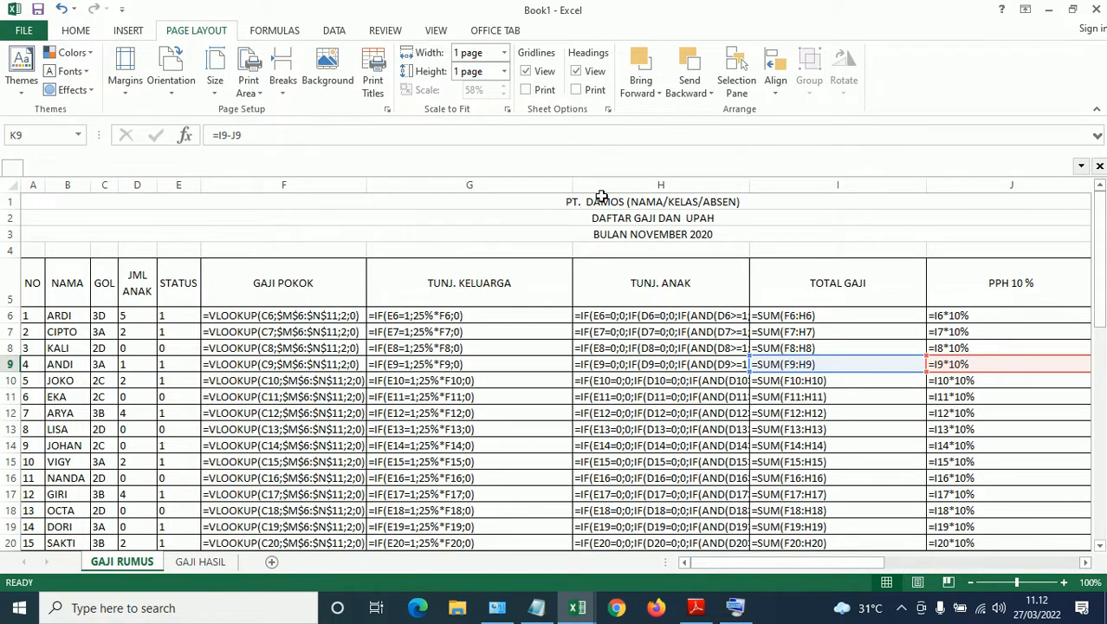
Widen the TUNJ. ANAK column to show its full formulas and narrow TUNJ. KELUARGA, TOTAL GAJI, PPH 10 % and GAJI BERSIH to fit their contents
drag(576, 189, 480, 185)
drag(658, 179, 817, 186)
drag(993, 185, 899, 185)
drag(1066, 187, 952, 203)
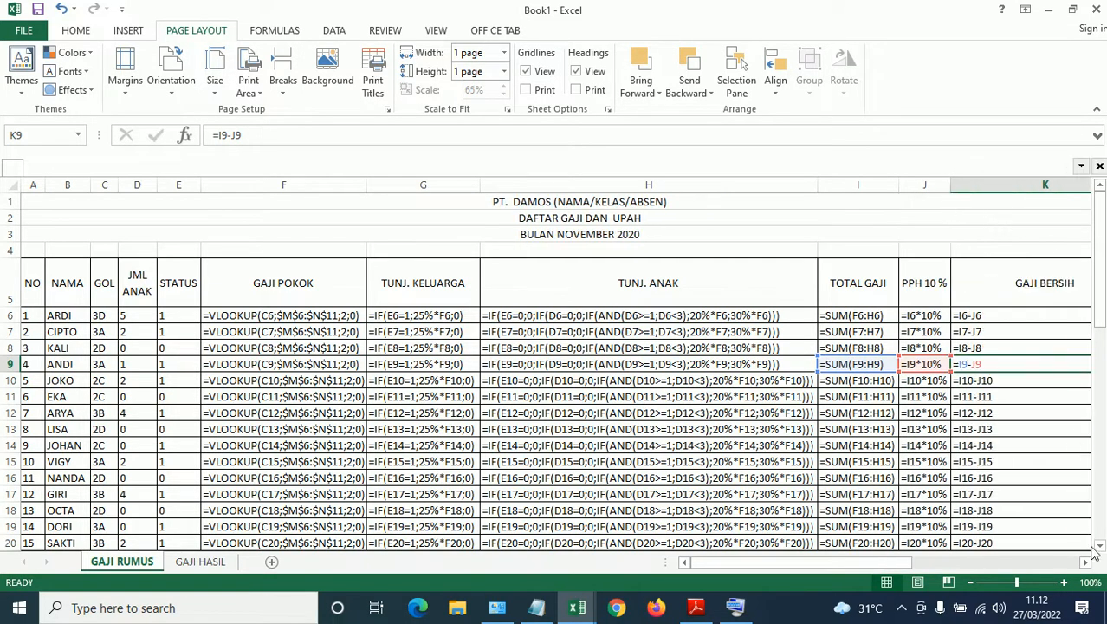
scroll(1047, 441, right, 4)
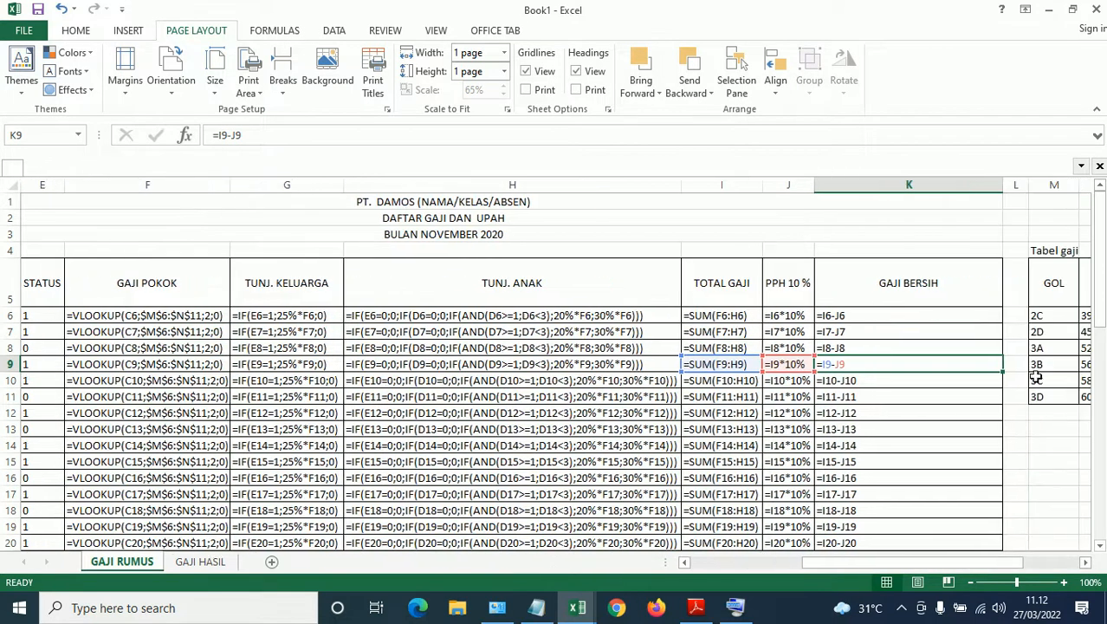
drag(1002, 183, 884, 200)
drag(879, 200, 879, 201)
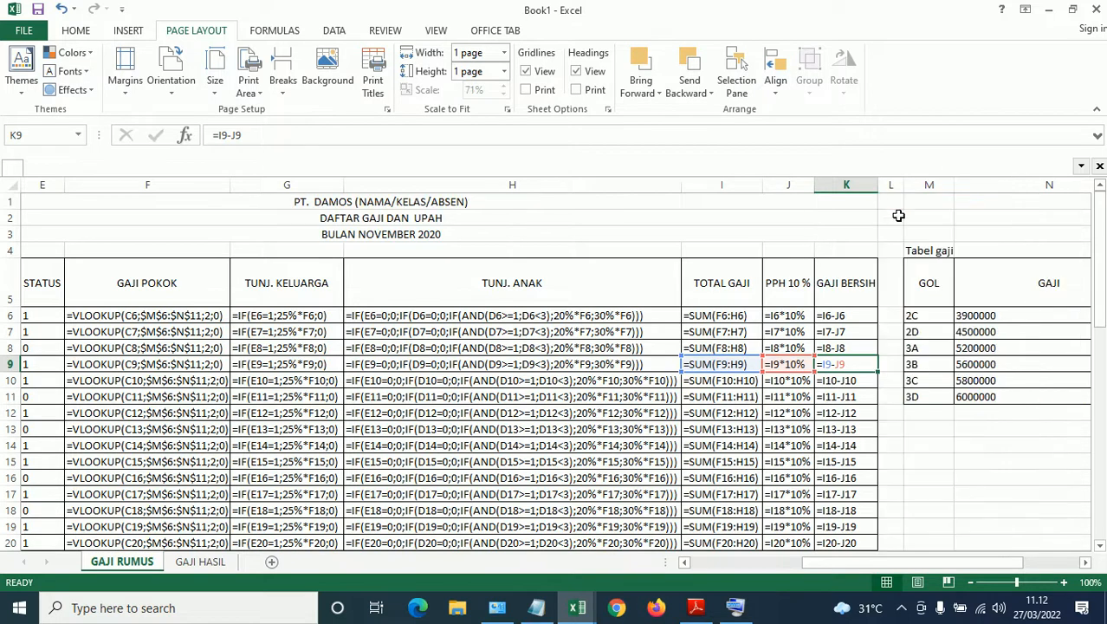
Narrow the GOL and GAJI columns of the Tabel gaji lookup table to fit their contents
click(1087, 564)
click(1087, 564)
drag(746, 184, 727, 185)
drag(911, 185, 782, 188)
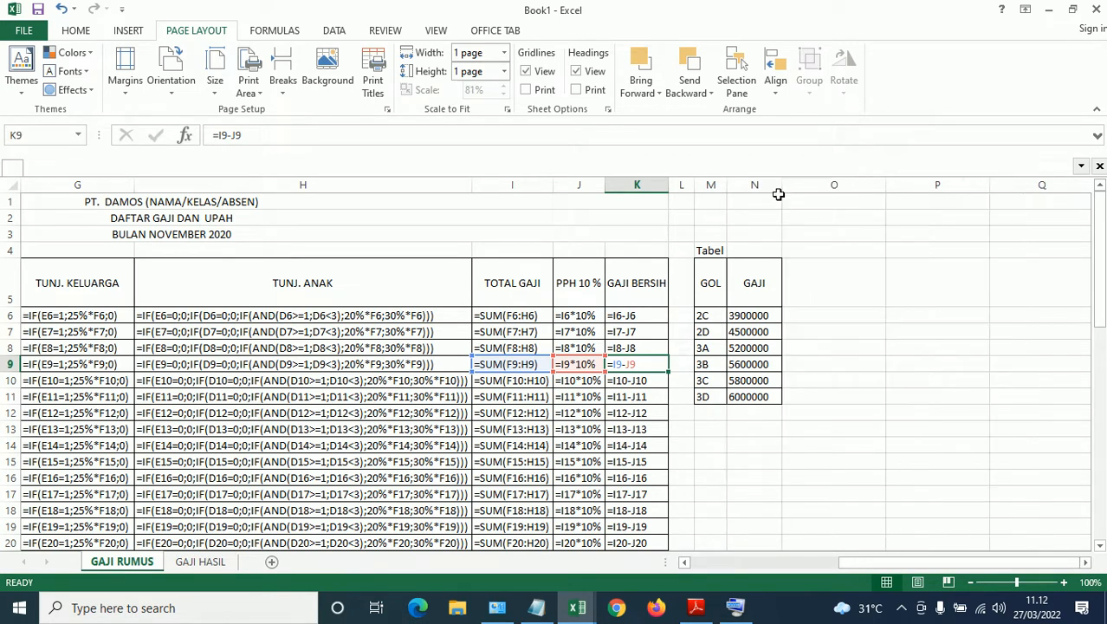
Widen the GAJI BERSIH column slightly to fit the SUM, MIN and MAX formulas in the rows below the payroll table
drag(879, 560, 709, 562)
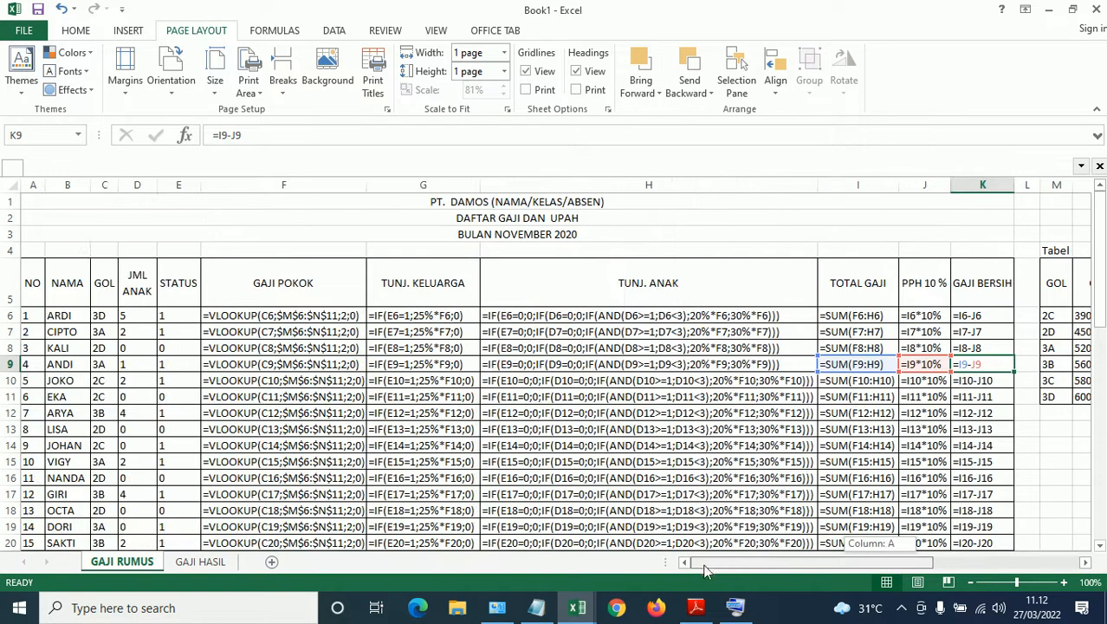
drag(623, 571, 623, 571)
scroll(452, 420, down, 4)
scroll(446, 412, up, 3)
scroll(447, 411, up, 1)
scroll(447, 407, down, 3)
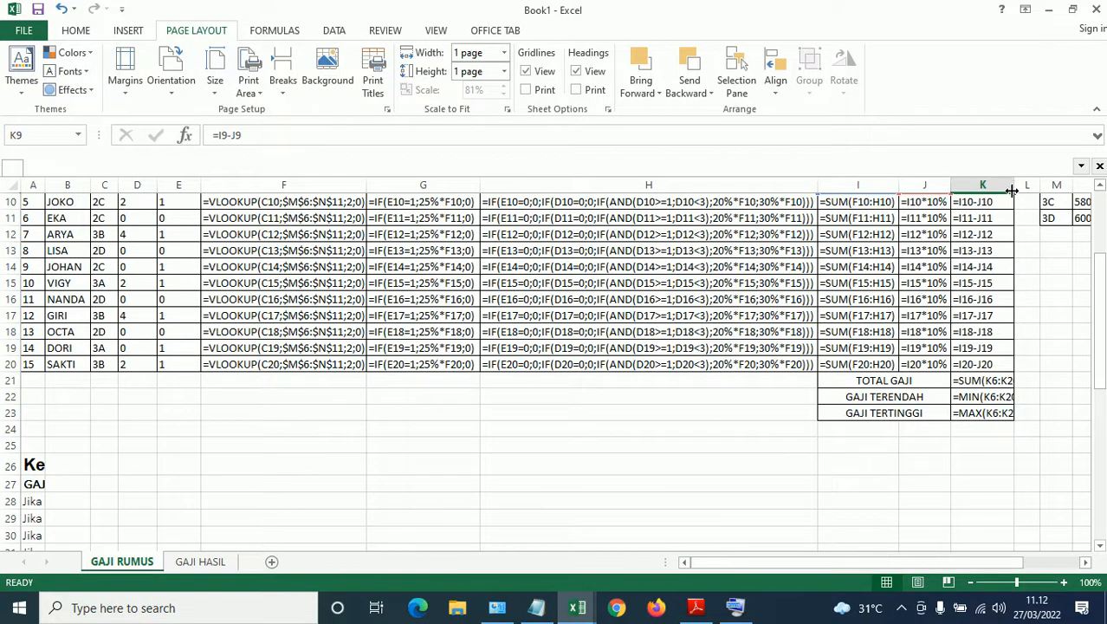
drag(1012, 187, 1025, 186)
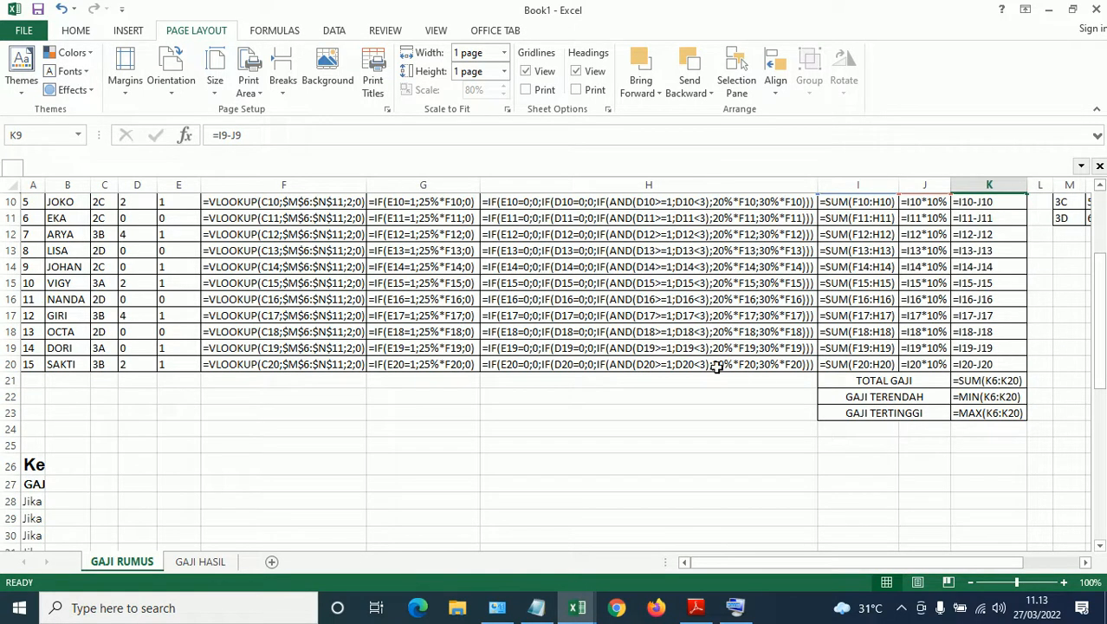
scroll(691, 349, up, 3)
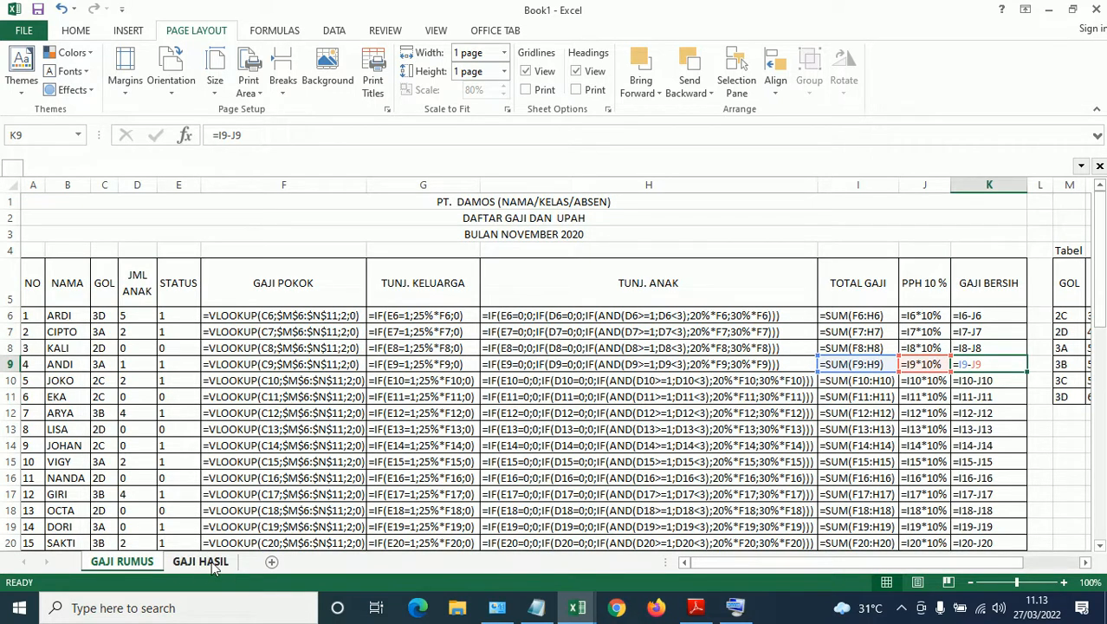
Check the print preview of the GAJI RUMUS sheet and return to the worksheet
click(469, 444)
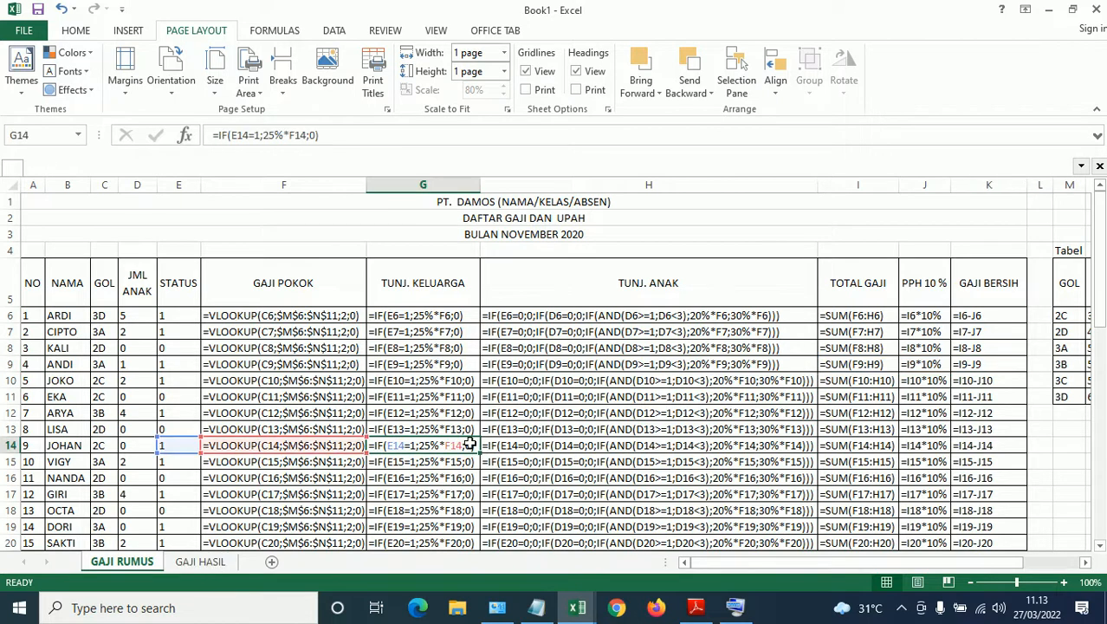
key(ctrl+p)
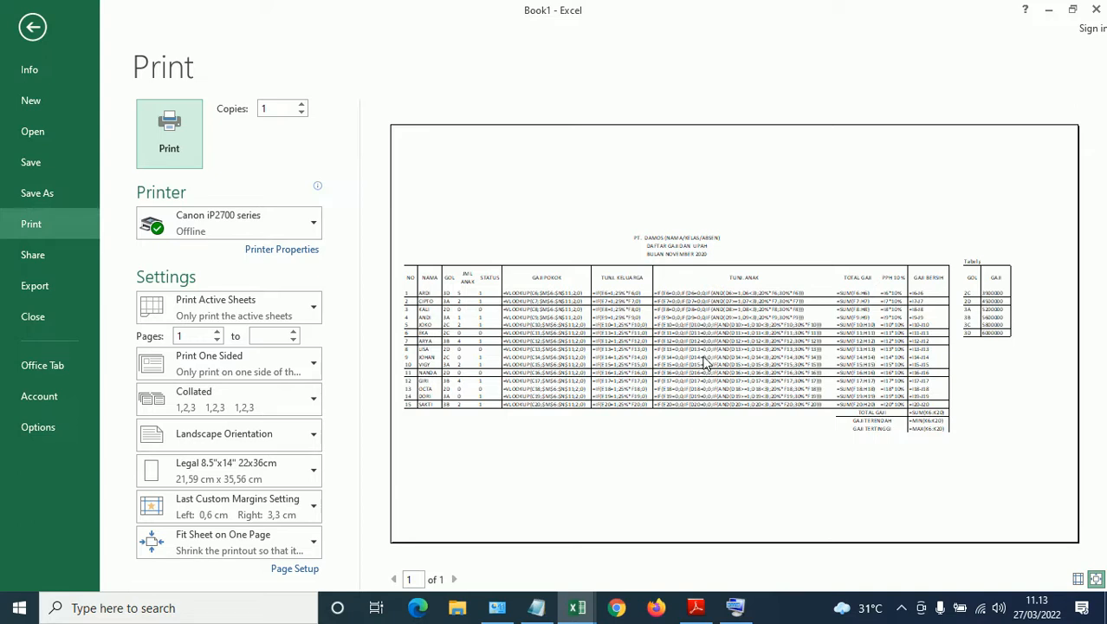
key(Escape)
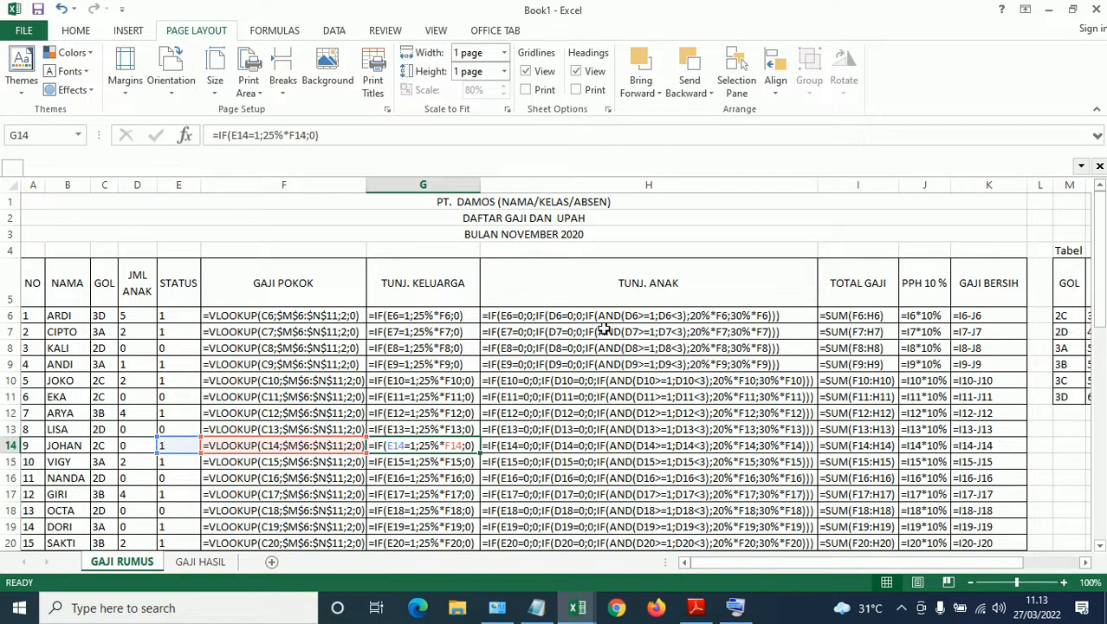
Open the GAJI HASIL sheet, read the chart task in the exam PDF in Adobe Reader, and return to the Book1 workbook
click(214, 564)
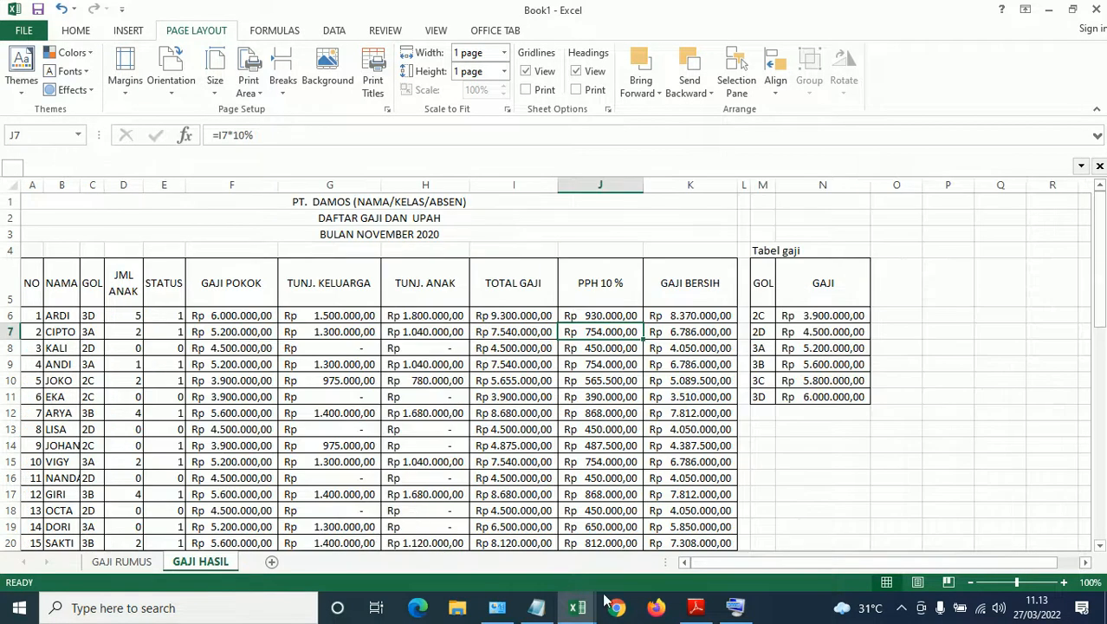
click(693, 610)
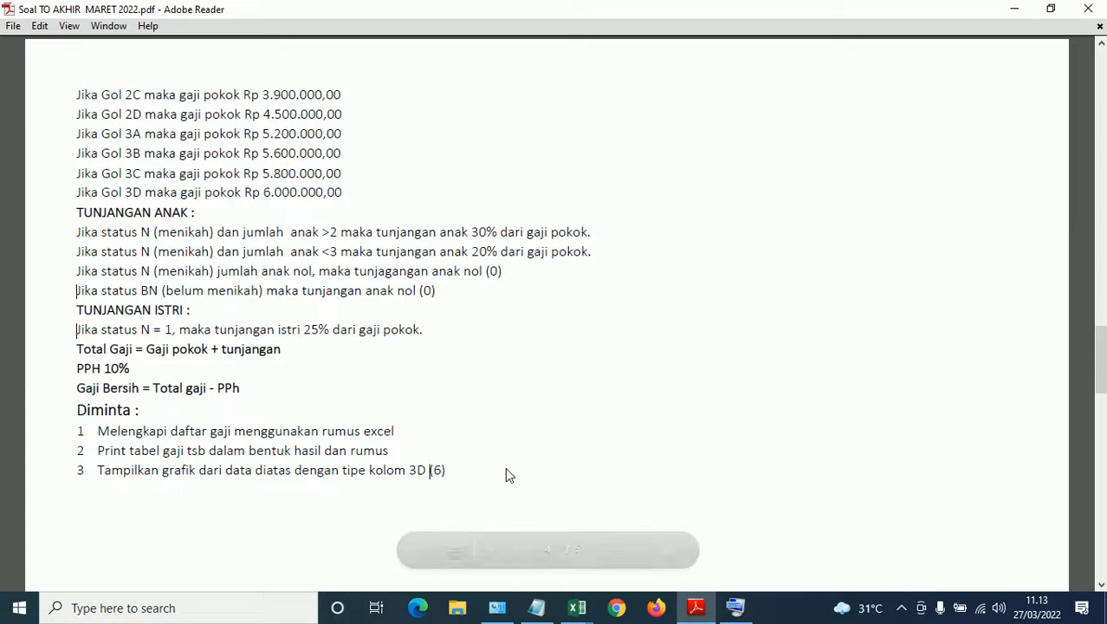
click(584, 612)
click(536, 555)
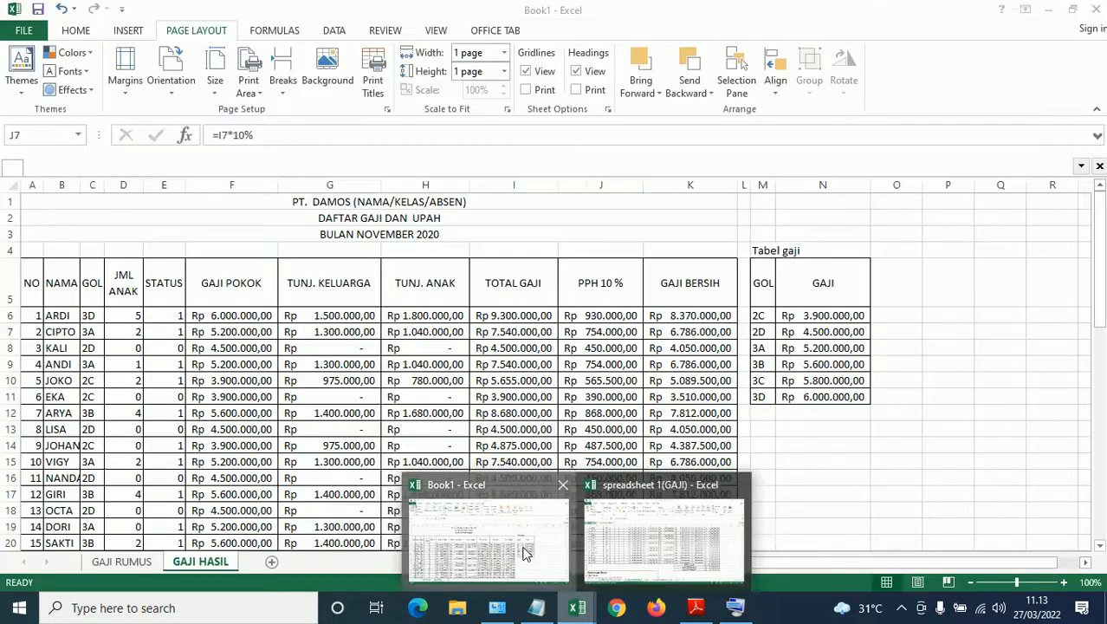
Look through the available column chart types, including the 3-D column options, without inserting a chart
click(126, 31)
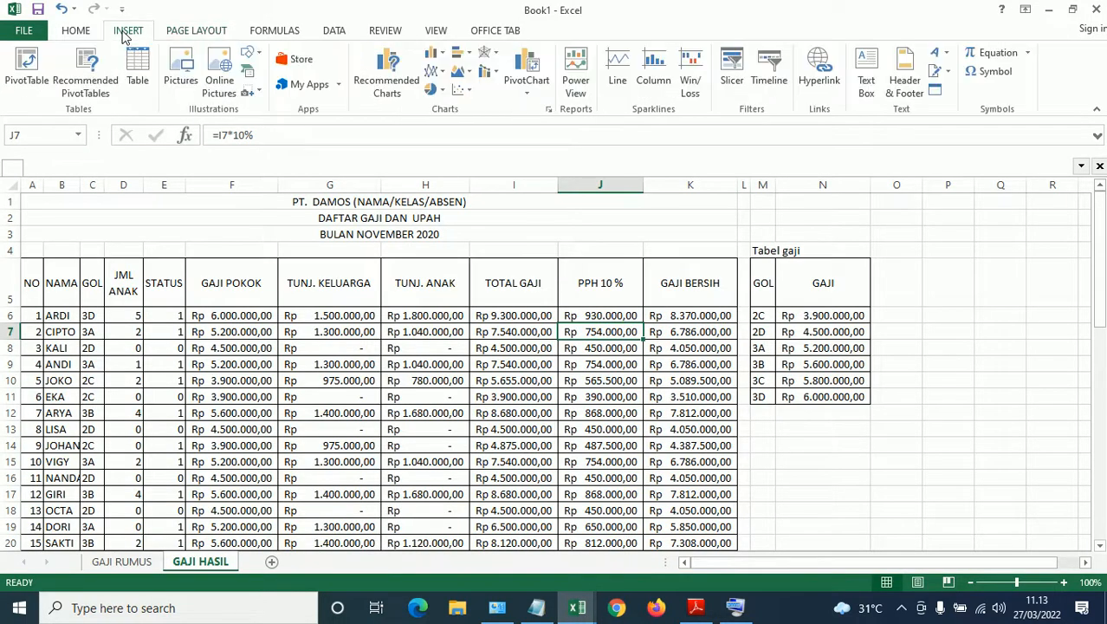
click(442, 54)
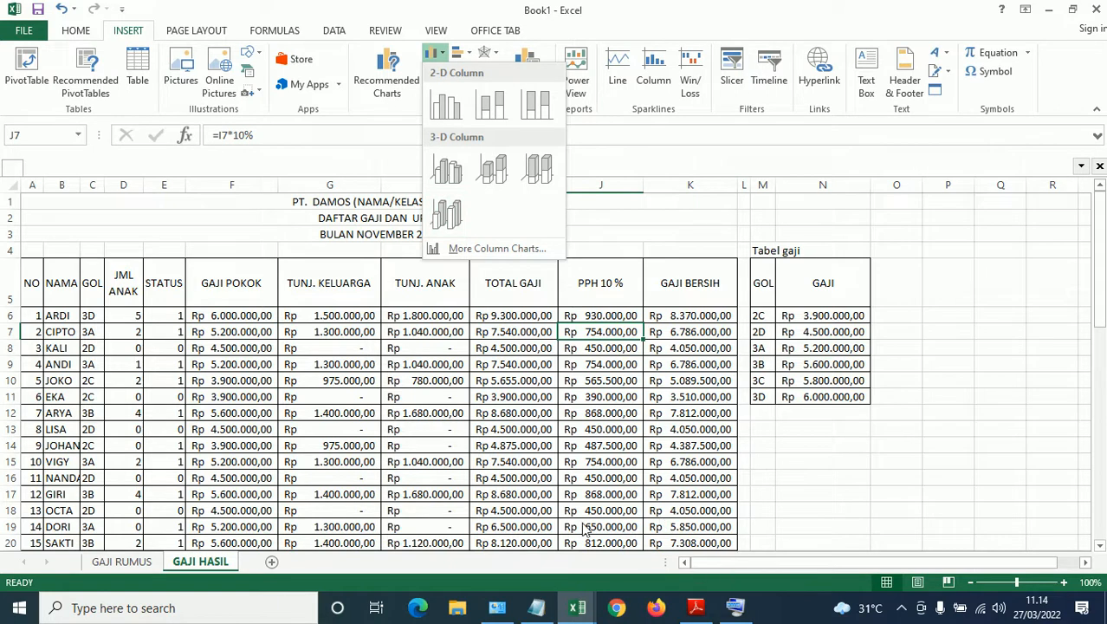
click(436, 413)
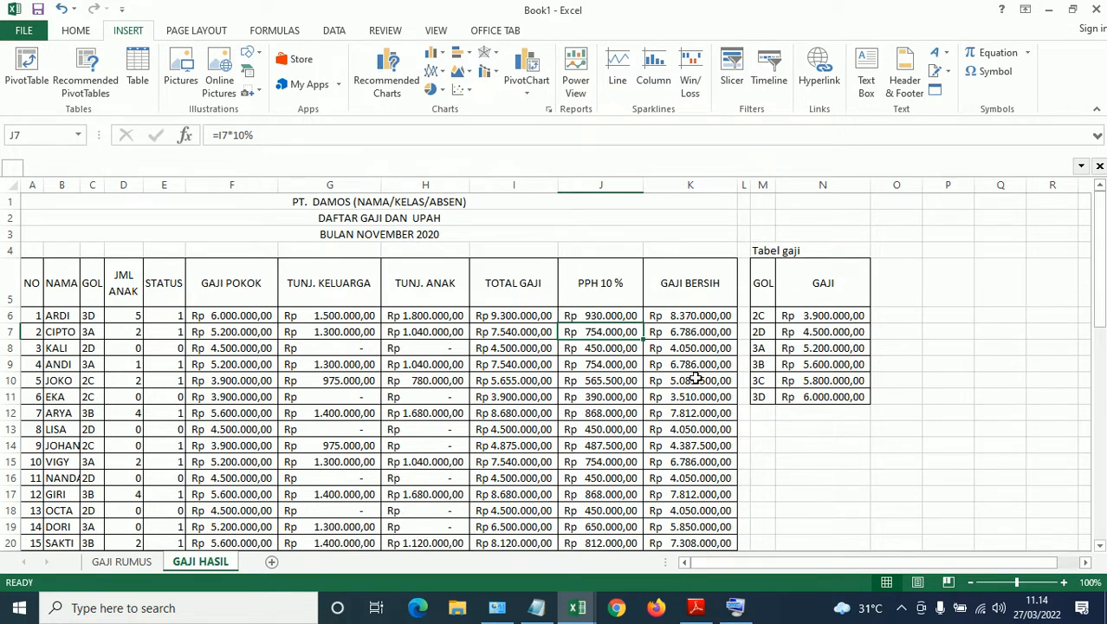
Widen the NAMA column on the GAJI HASIL sheet so the longest names fit
drag(79, 186, 88, 187)
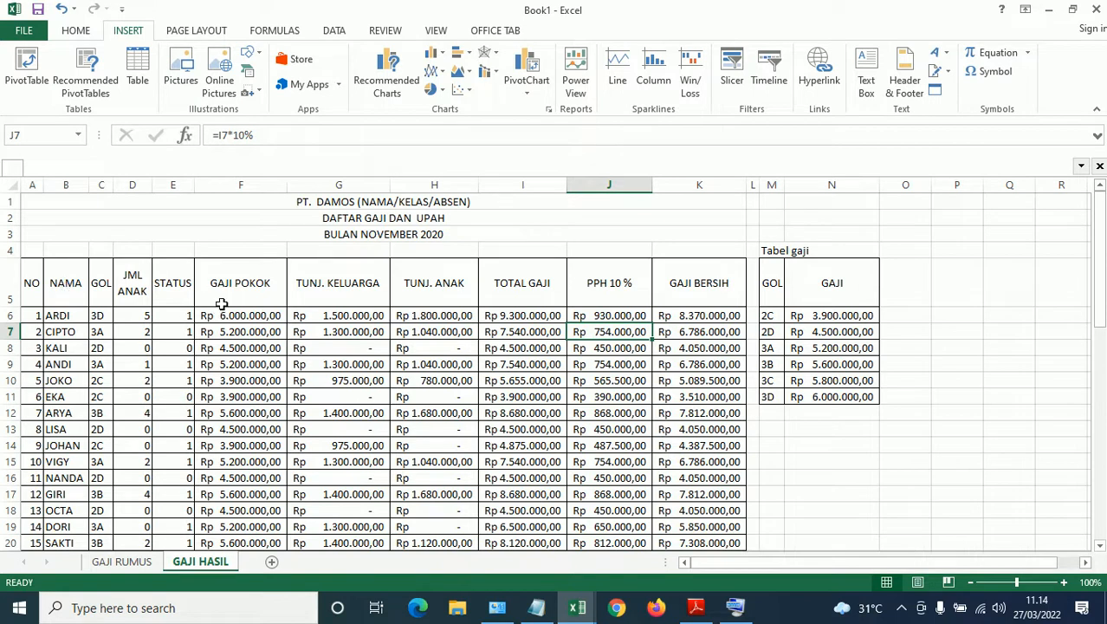
scroll(219, 306, down, 2)
scroll(218, 306, up, 1)
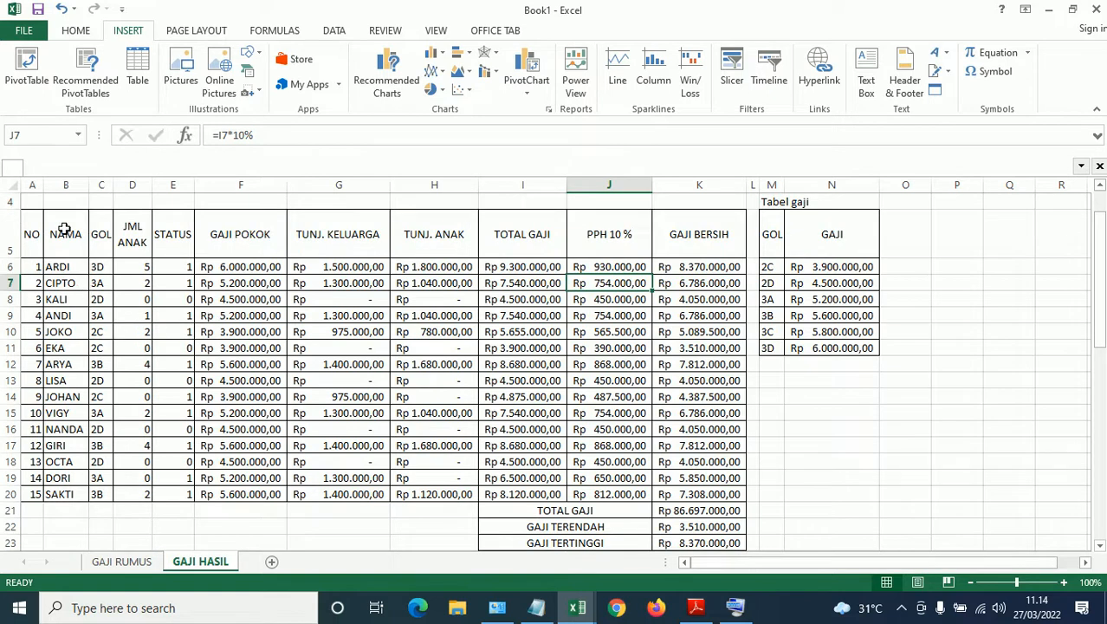
drag(64, 229, 64, 495)
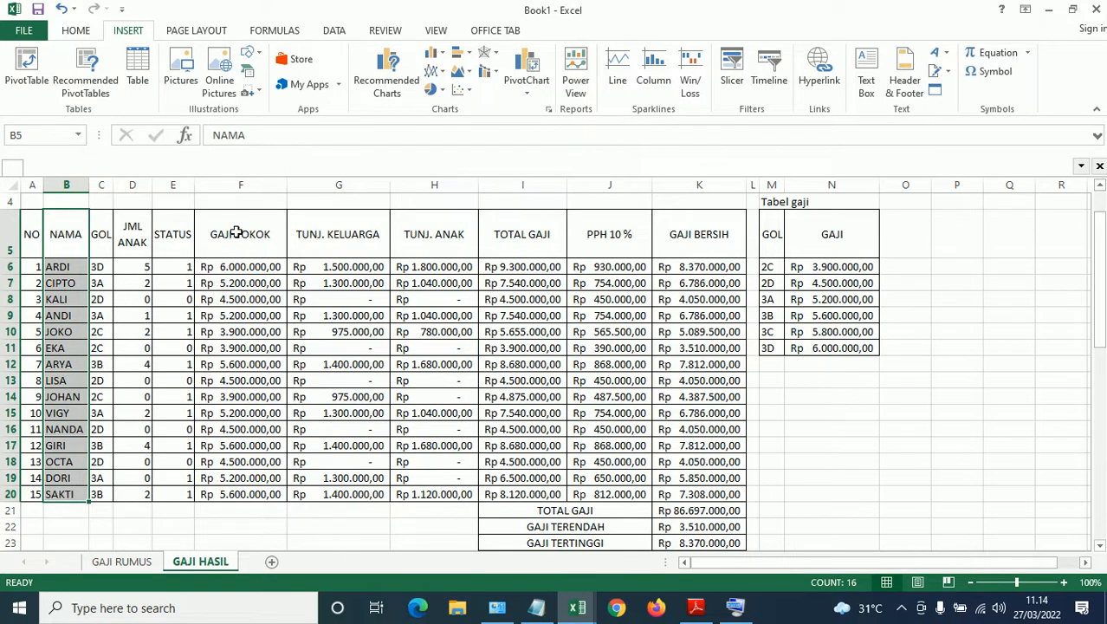
key(ctrl+q)
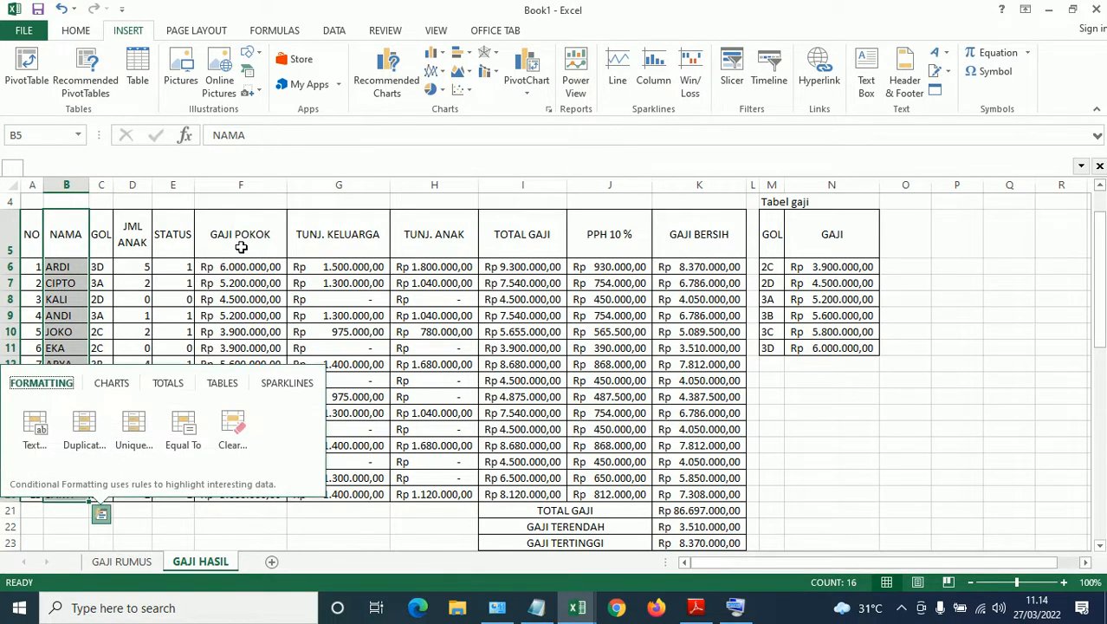
drag(239, 235, 260, 492)
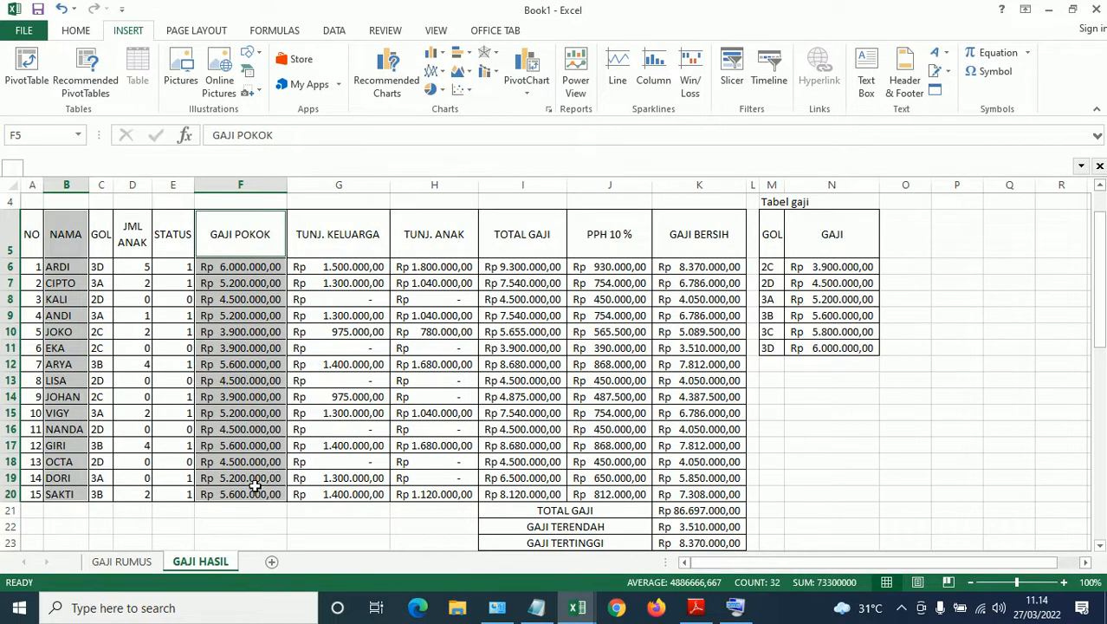
click(510, 447)
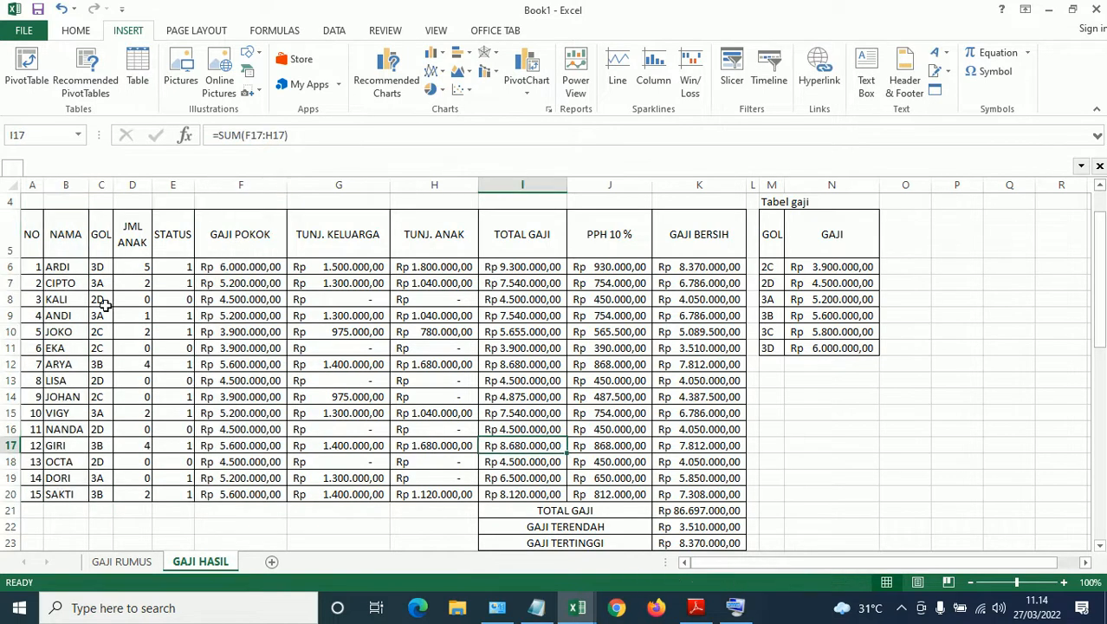
drag(60, 231, 60, 496)
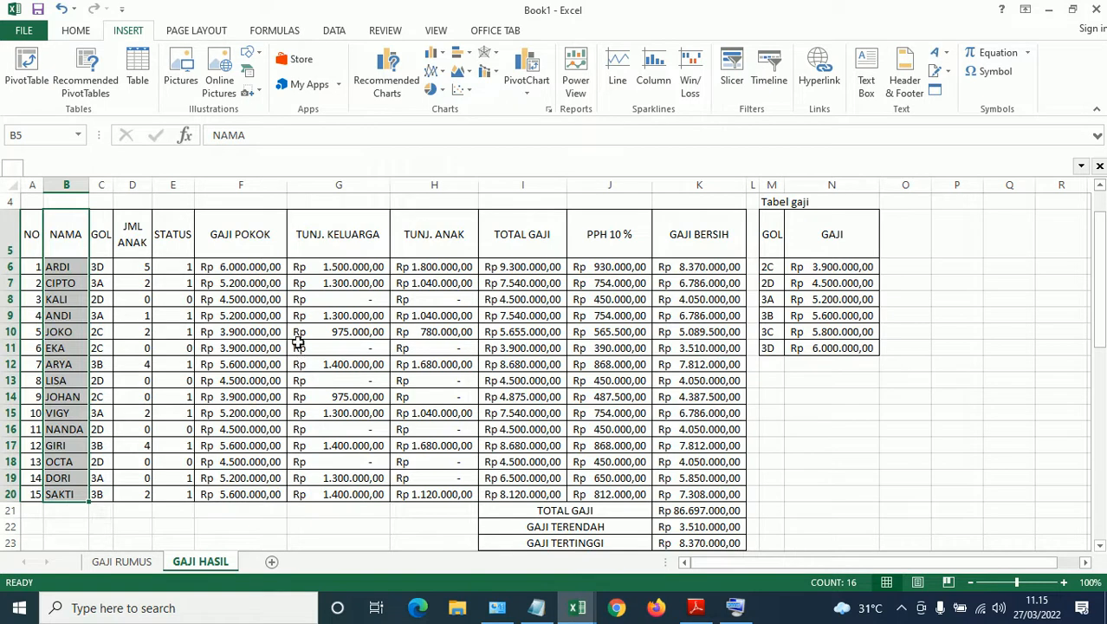
drag(239, 236, 241, 490)
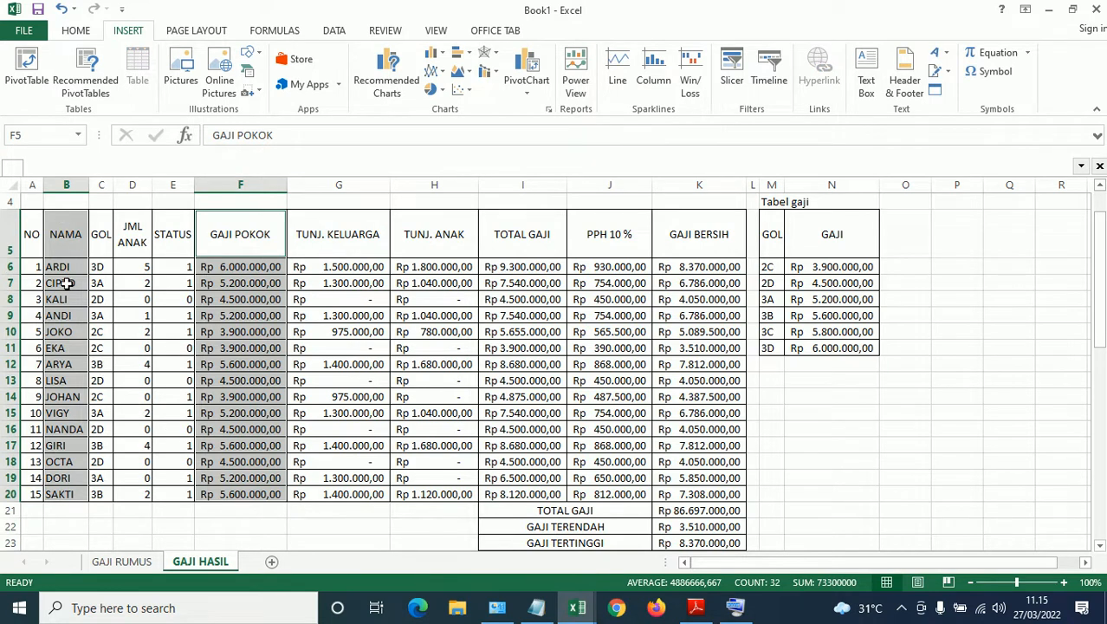
click(855, 468)
Reread the 3-D column chart task in the exam PDF in Adobe Reader, and return to the Book1 workbook
click(696, 608)
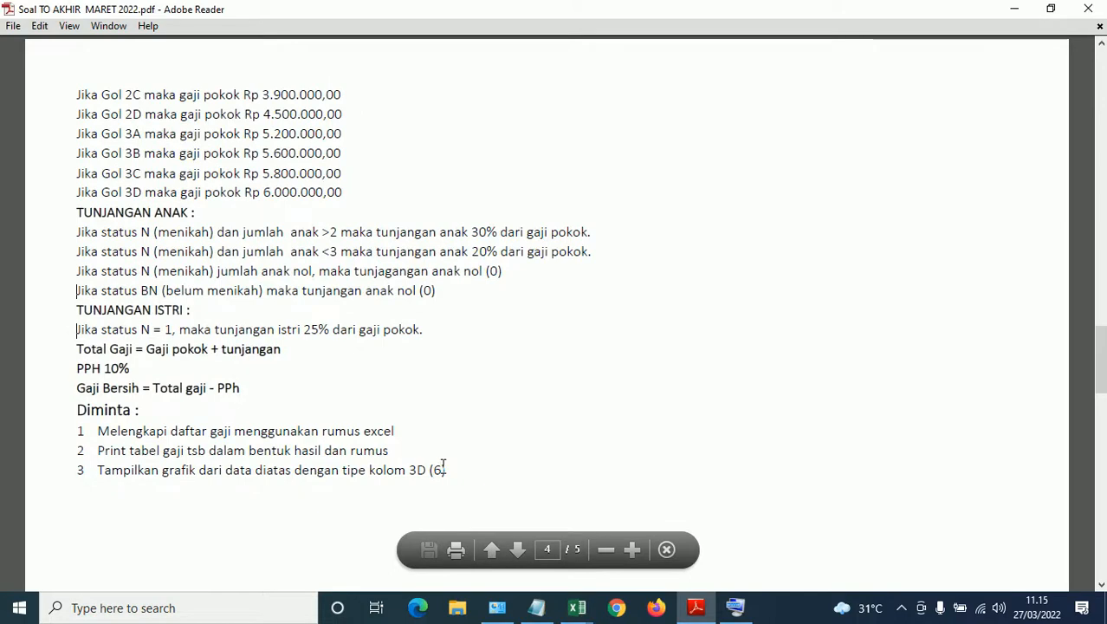
click(572, 606)
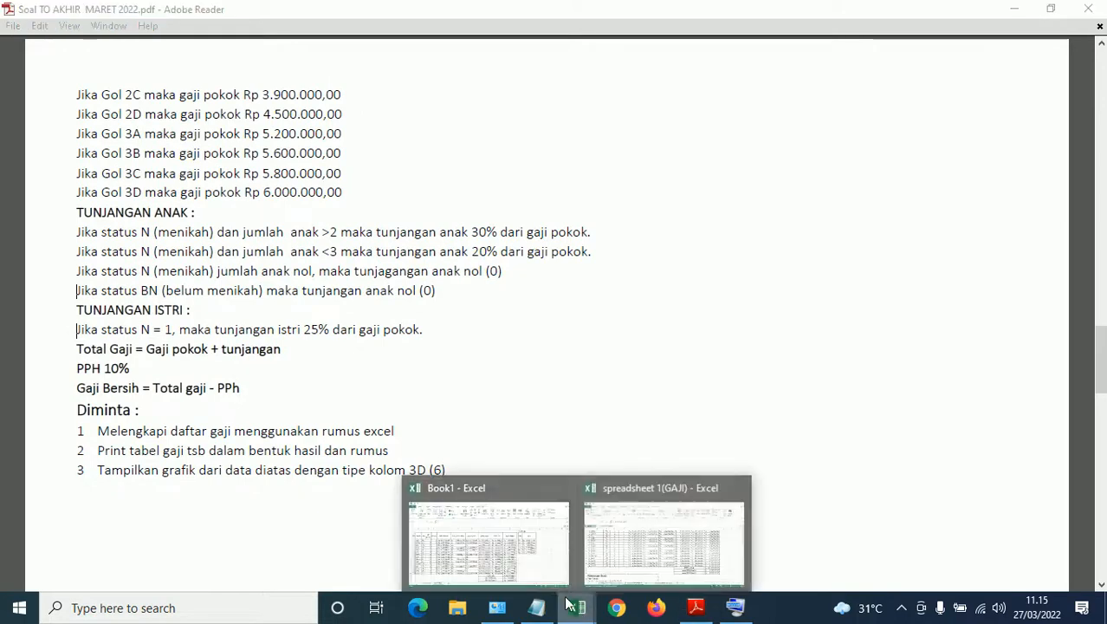
click(505, 559)
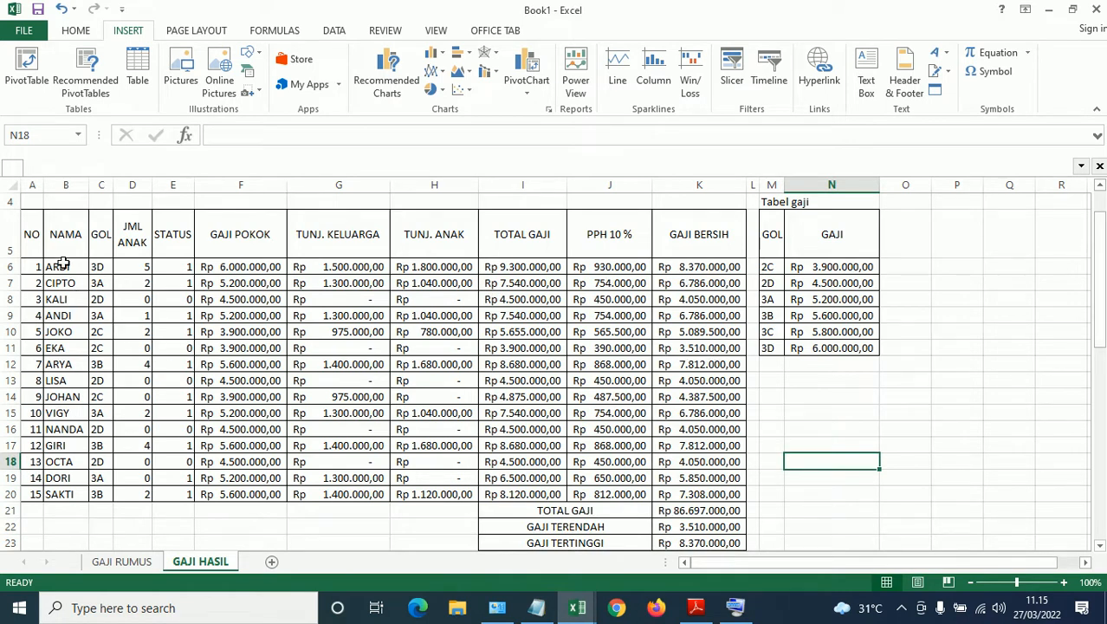
drag(64, 234, 71, 497)
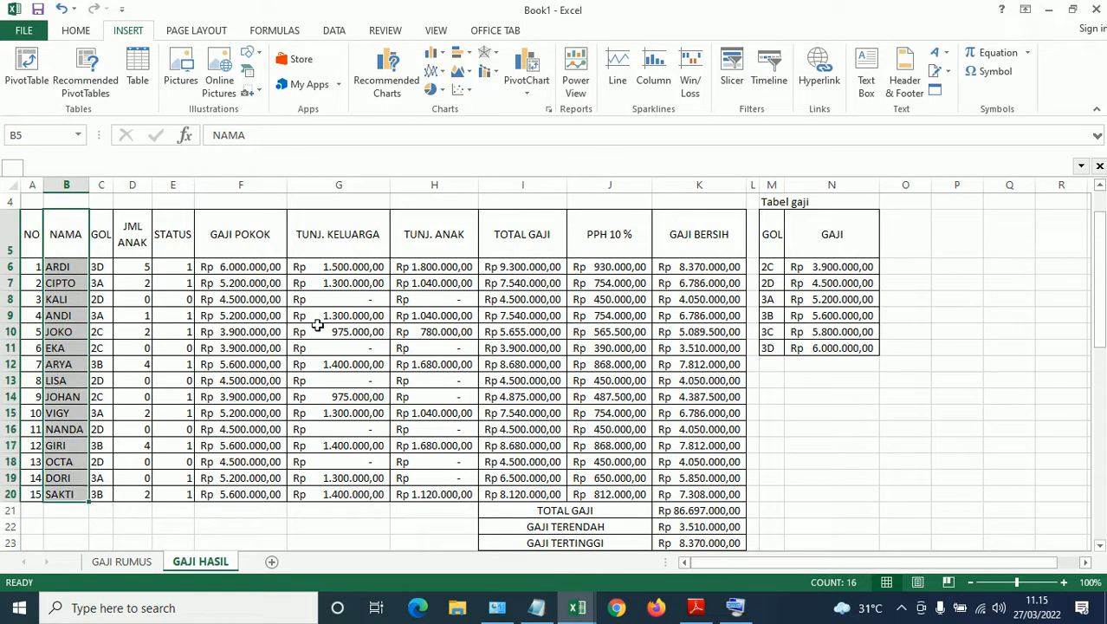
ctrl+drag(244, 227, 694, 493)
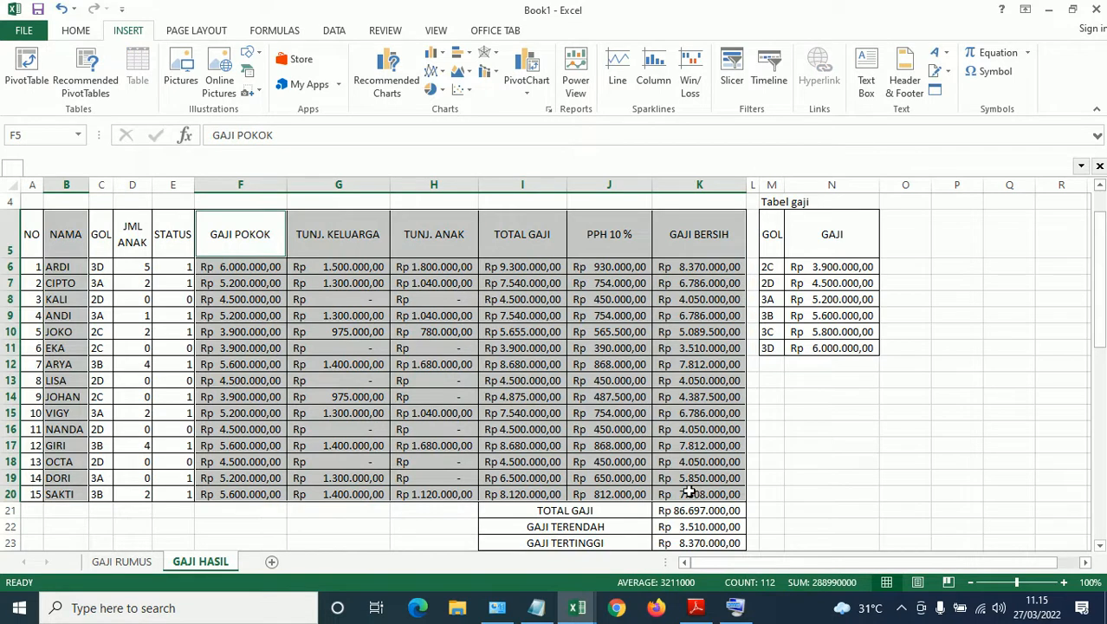
click(503, 394)
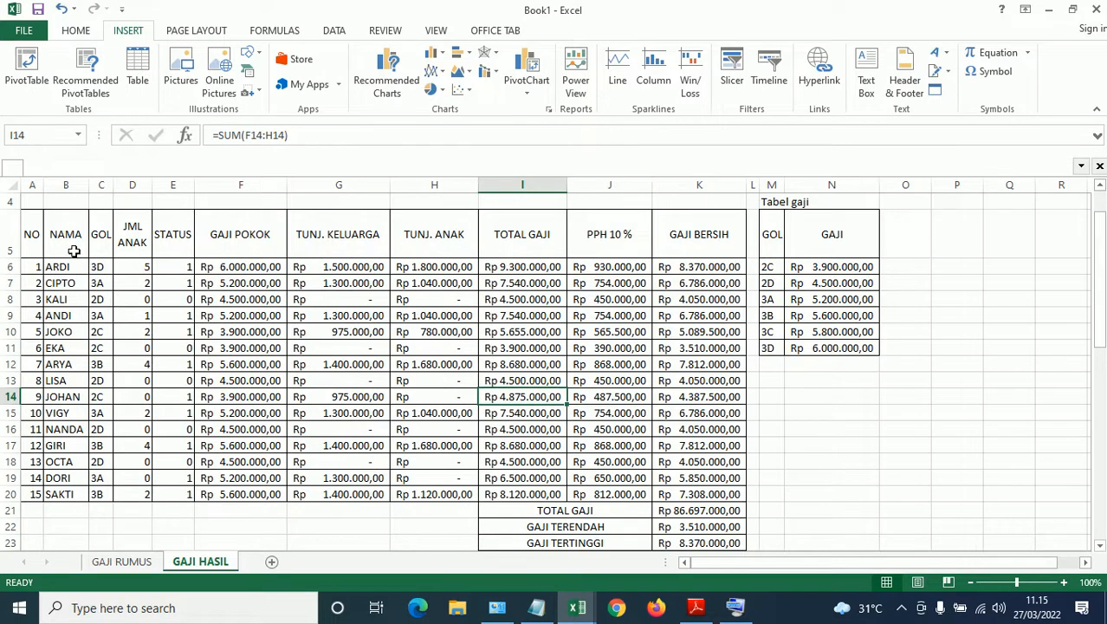
Insert a 3-D Clustered Column chart from the NAMA and GAJI POKOK columns, including headers, down to row 20
drag(63, 233, 57, 490)
drag(236, 234, 235, 492)
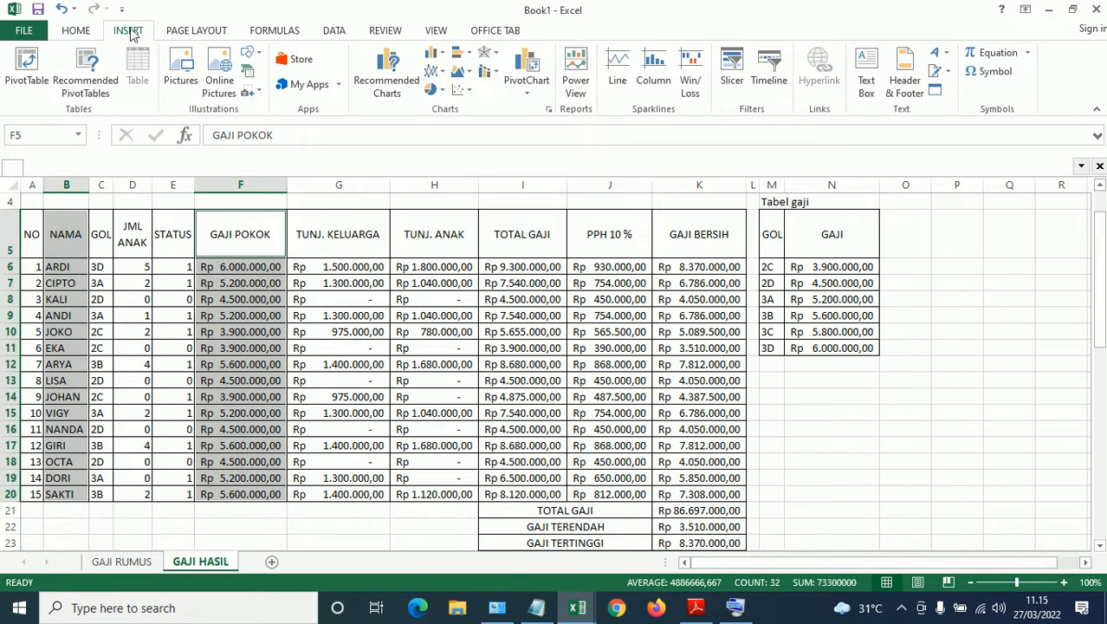
click(443, 54)
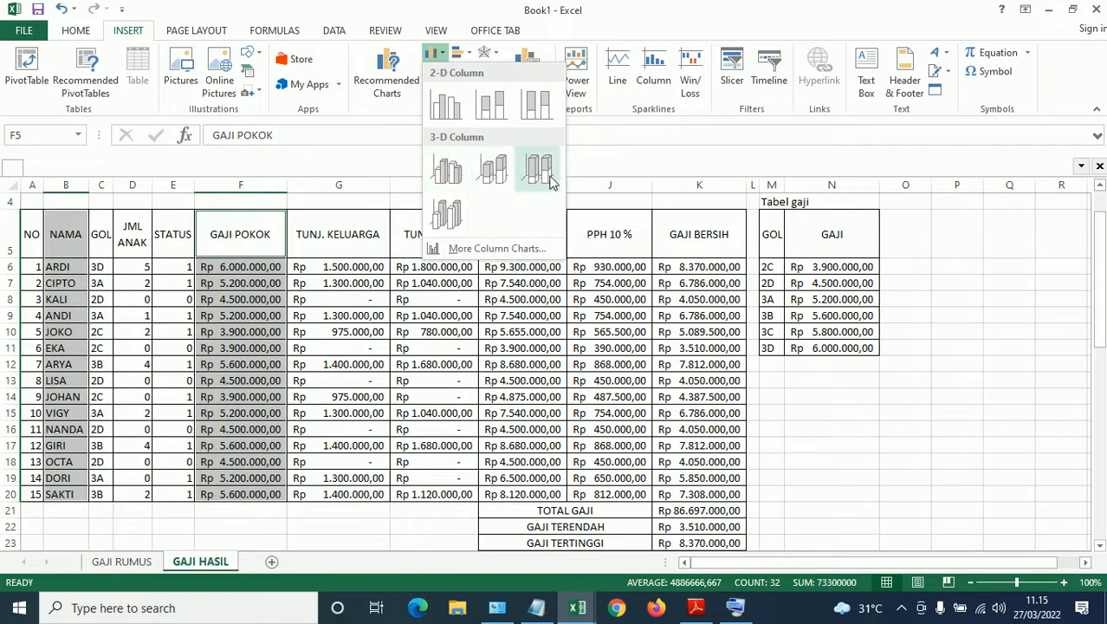
click(455, 173)
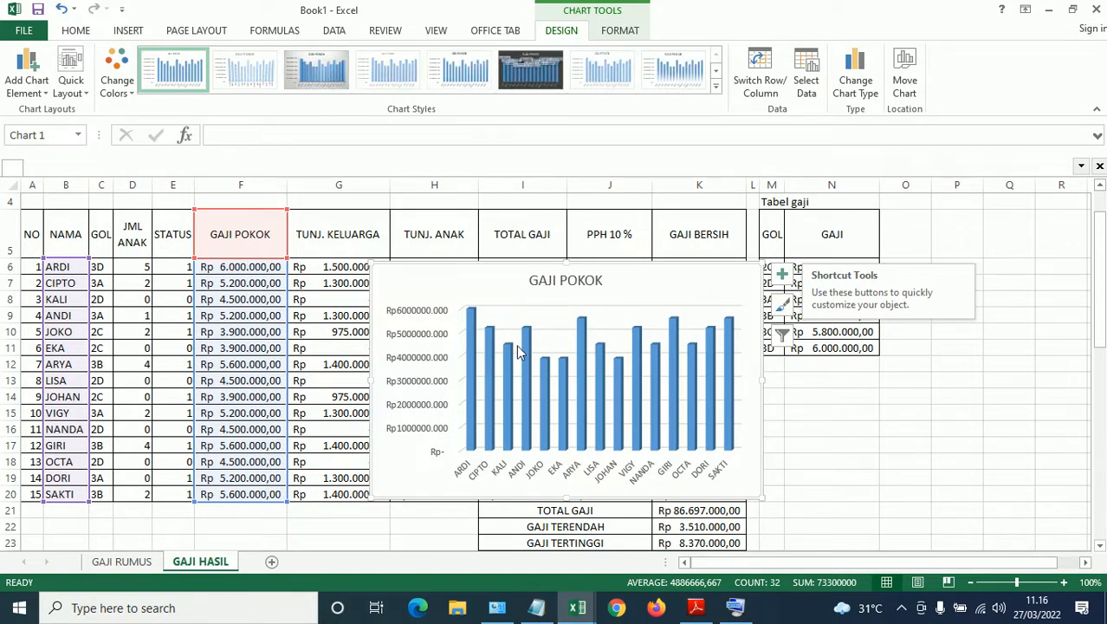
Move the GAJI POKOK chart to a new sheet named Chart1
click(905, 87)
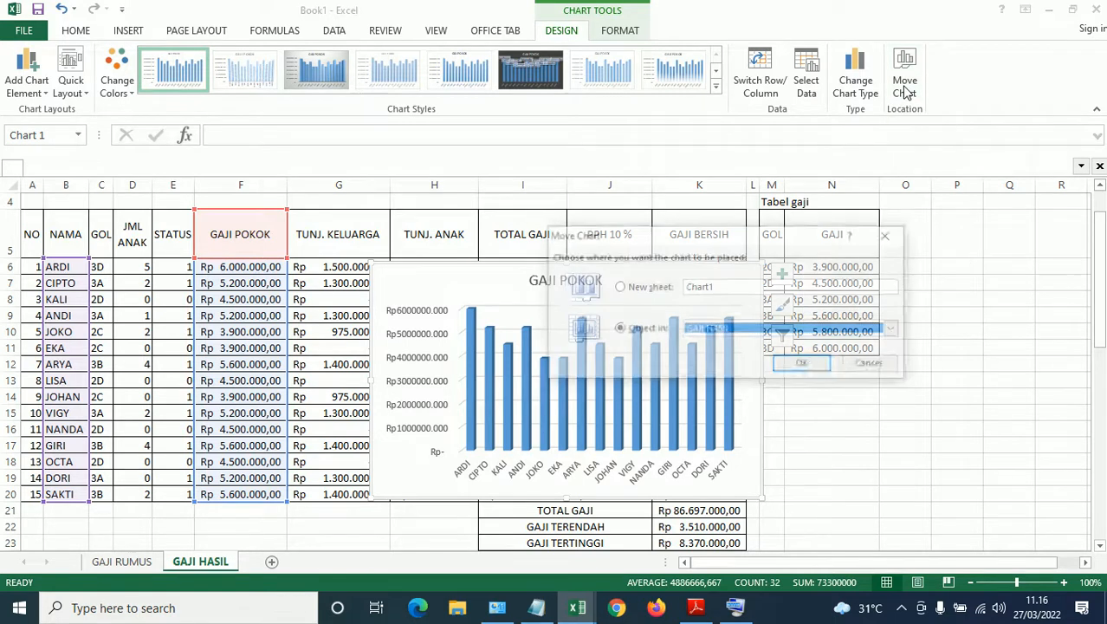
click(625, 288)
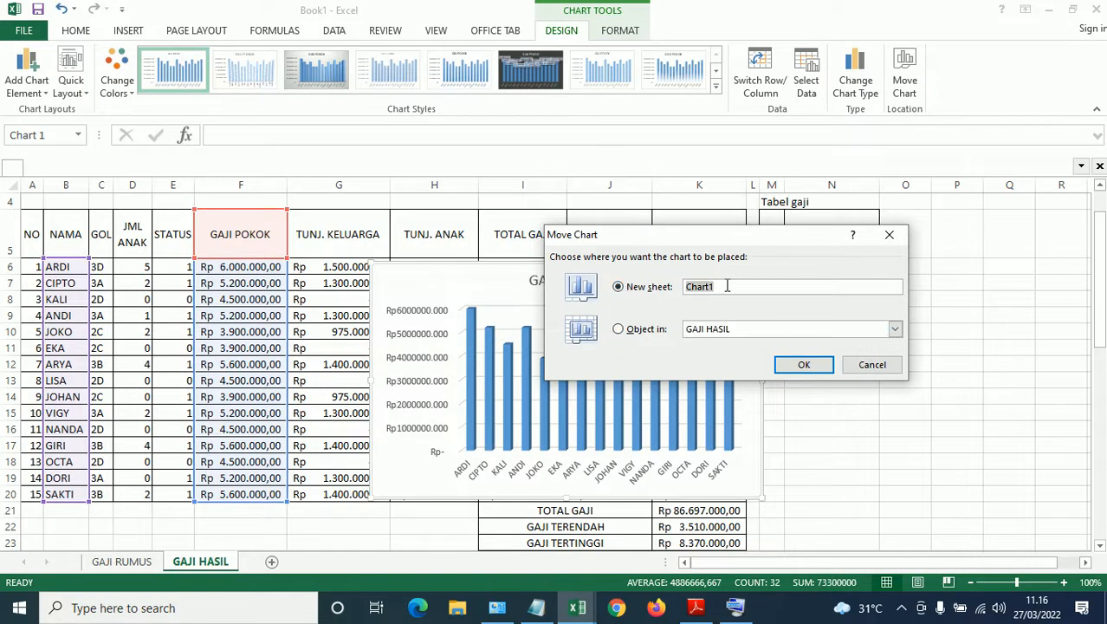
click(798, 366)
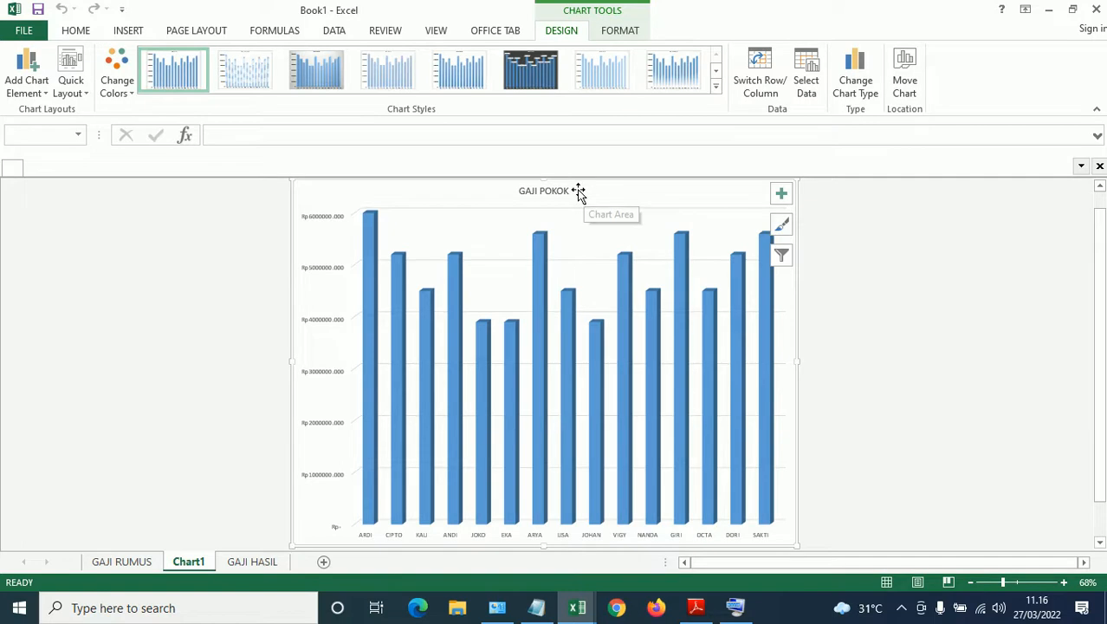
Add axis titles to the chart on the Chart1 sheet while keeping its chart title
click(529, 187)
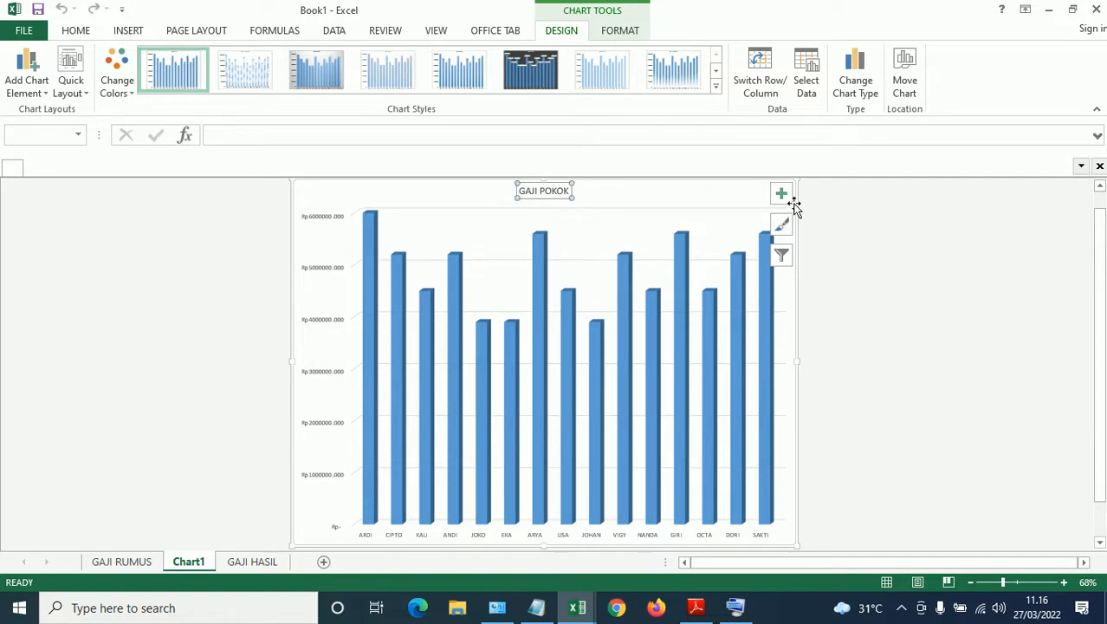
click(781, 193)
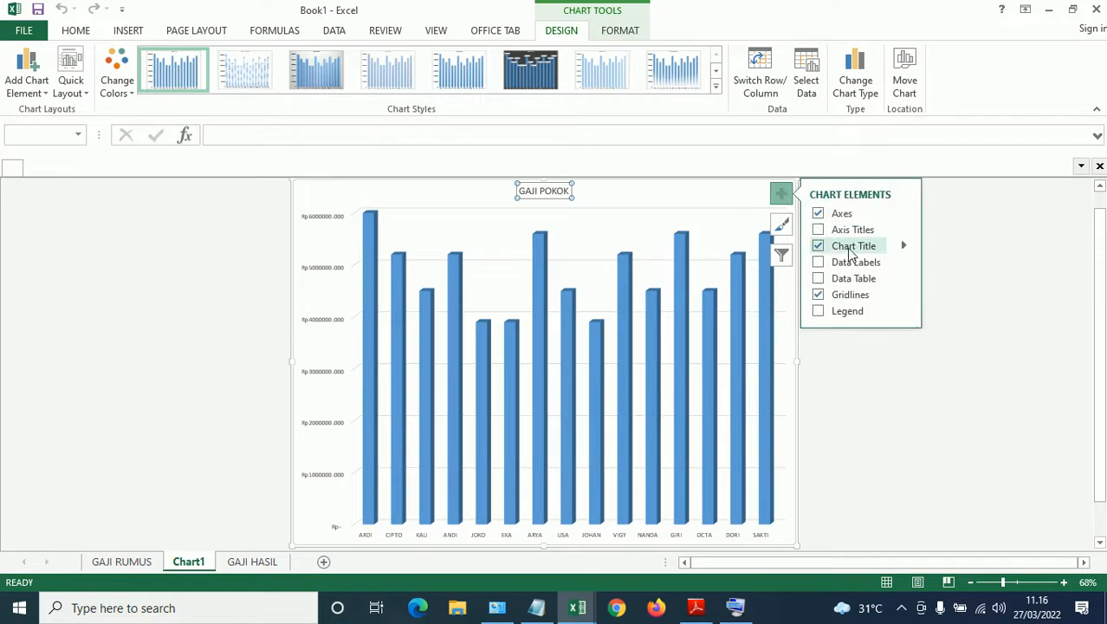
click(818, 247)
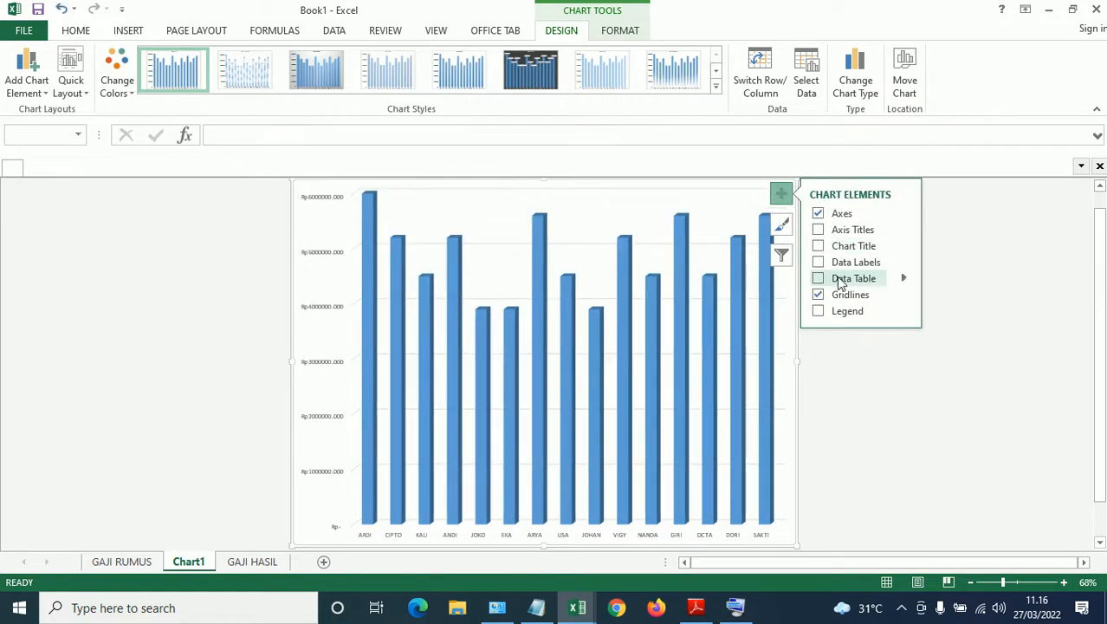
click(819, 247)
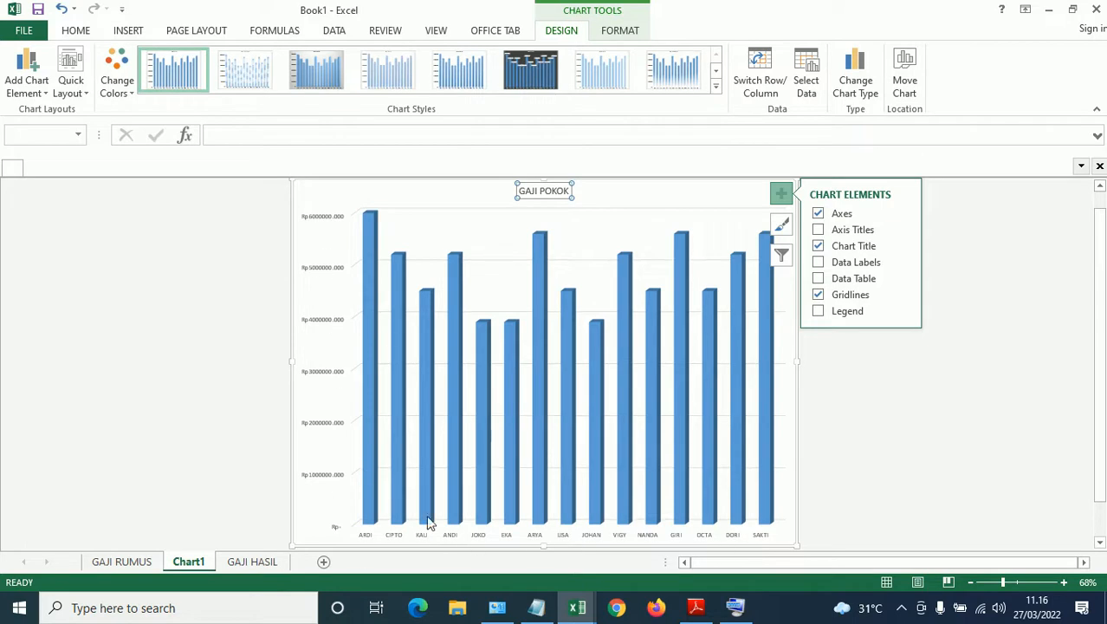
click(819, 231)
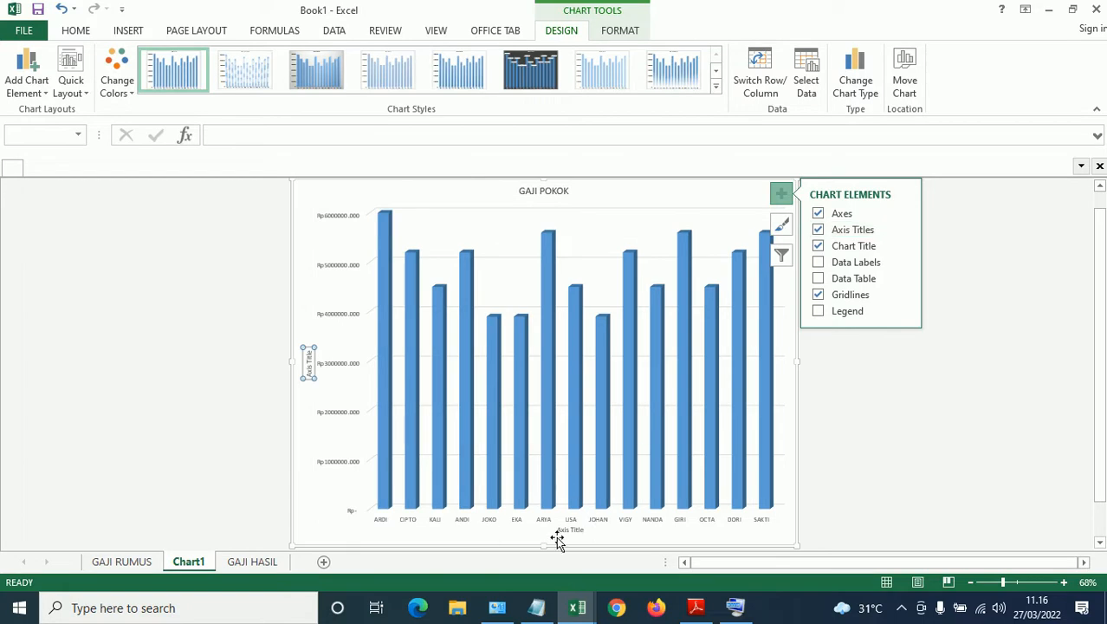
click(870, 468)
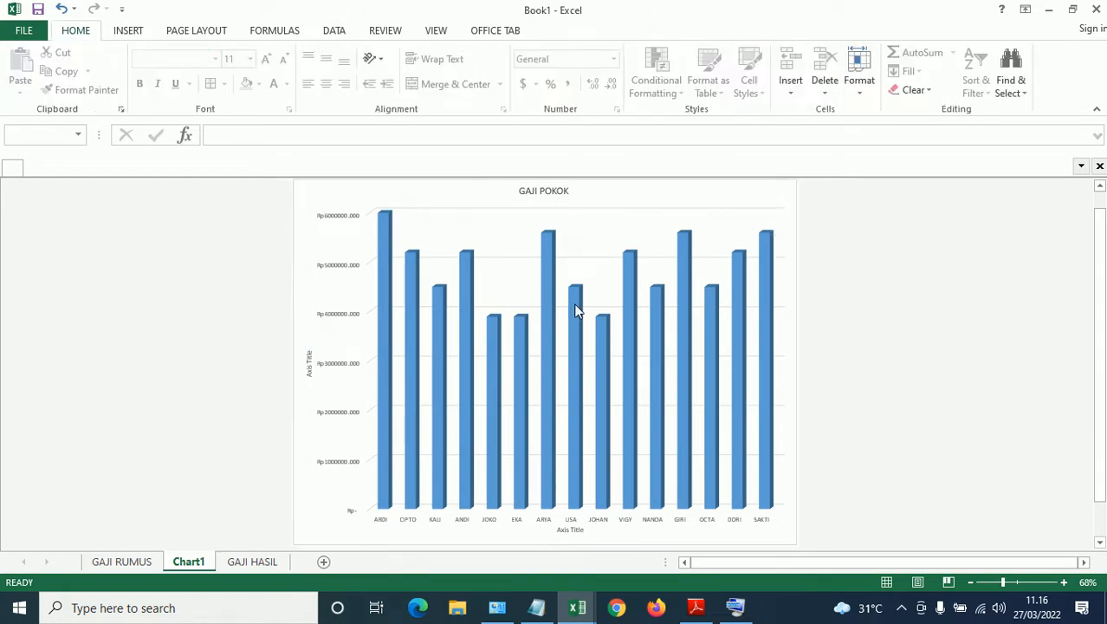
Read the heading lines above the payroll table on the GAJI HASIL sheet for the chart title wording
click(546, 190)
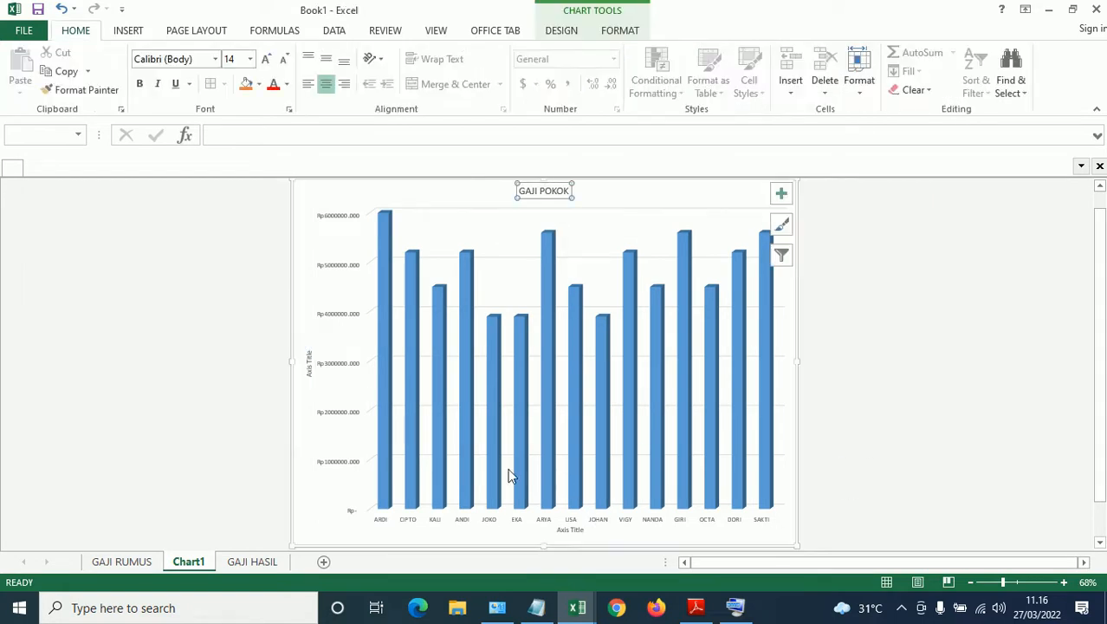
click(253, 561)
scroll(289, 434, up, 2)
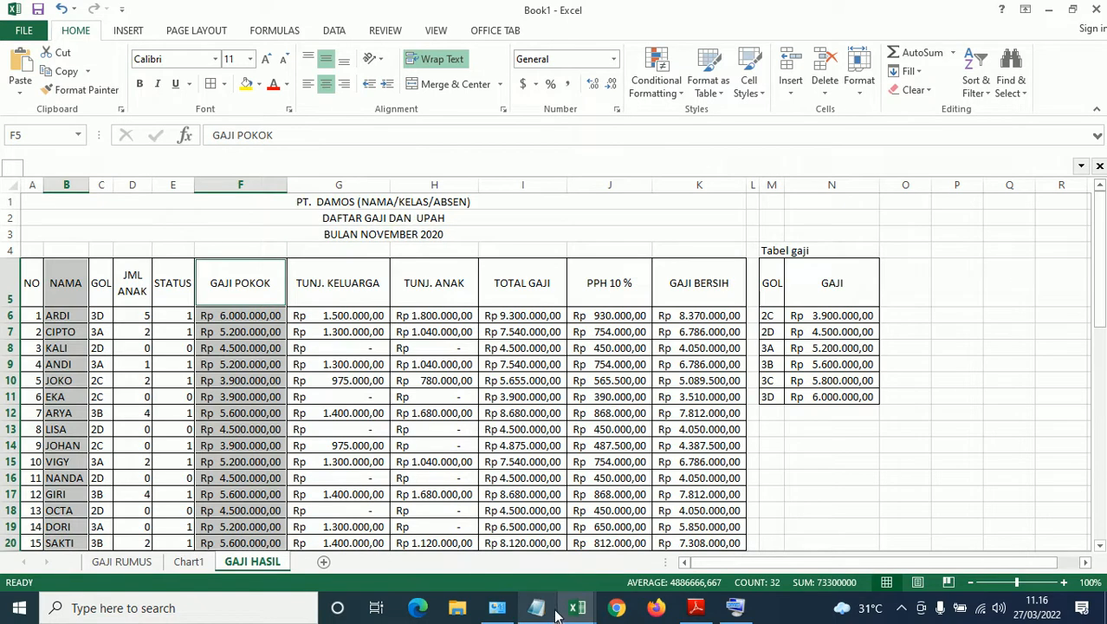
click(700, 612)
click(698, 618)
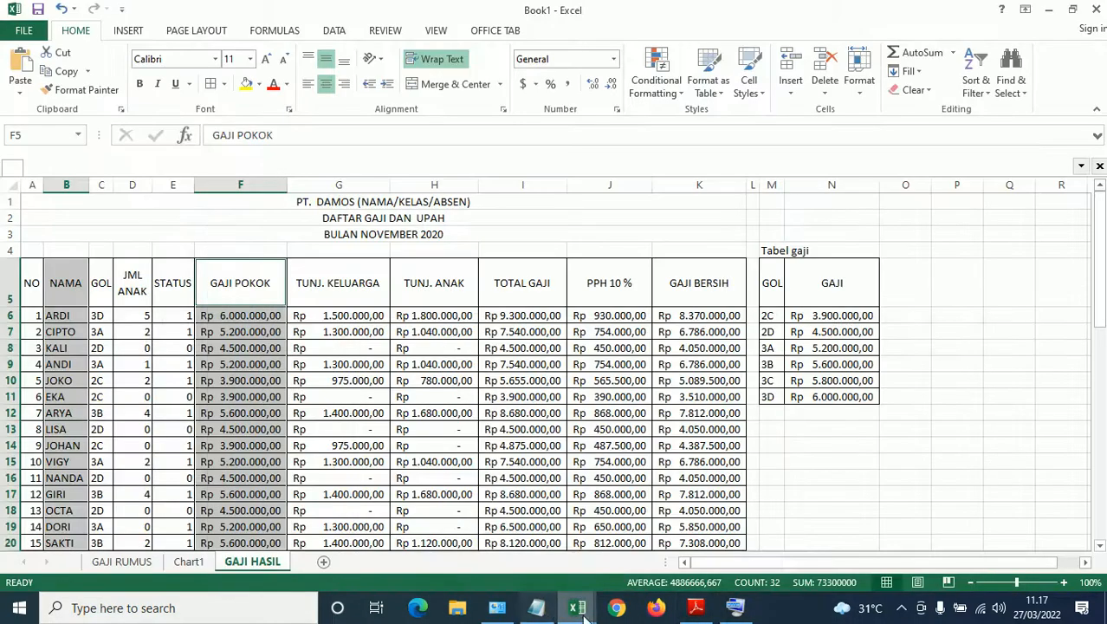
Replace the chart title on the Chart1 sheet with "PT DAMOS - DAFTAR GAJI DAN UPAH"
click(189, 562)
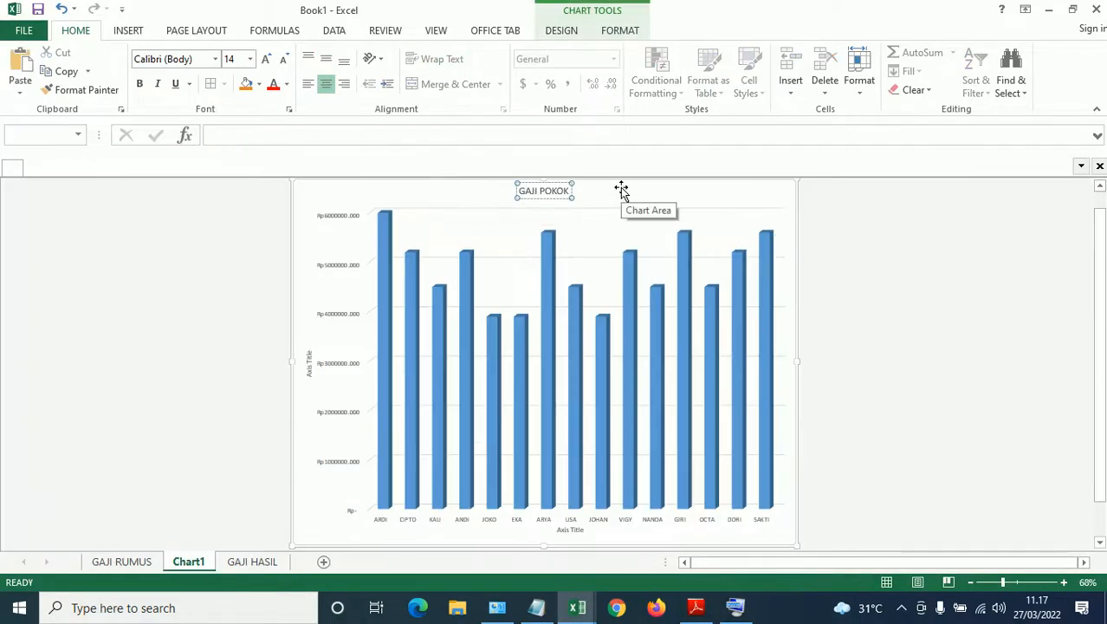
key(ctrl+a)
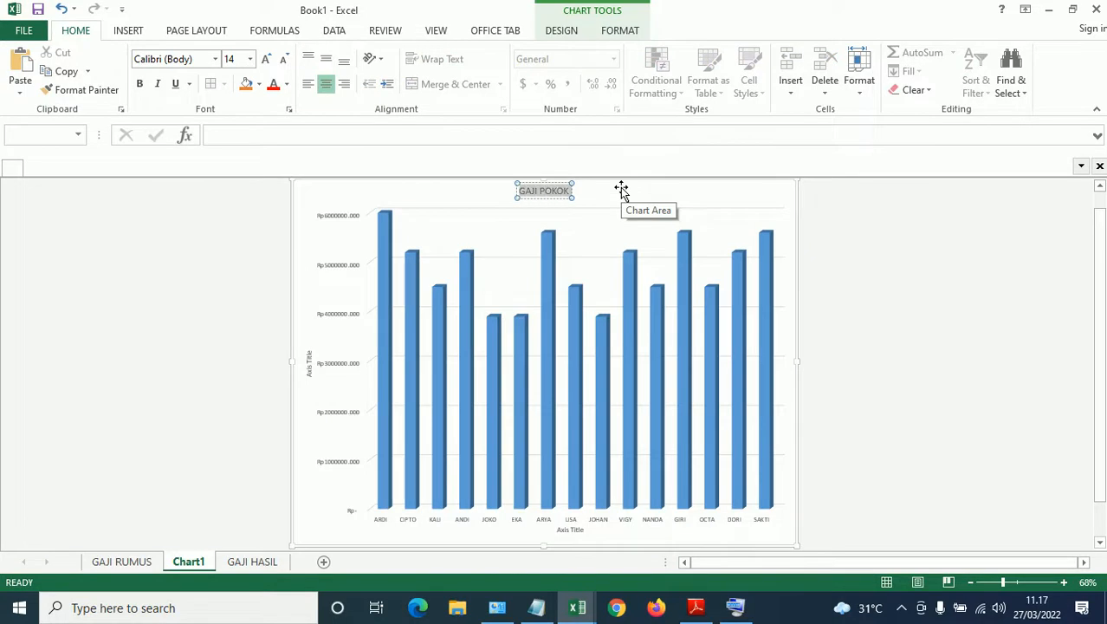
text(P)
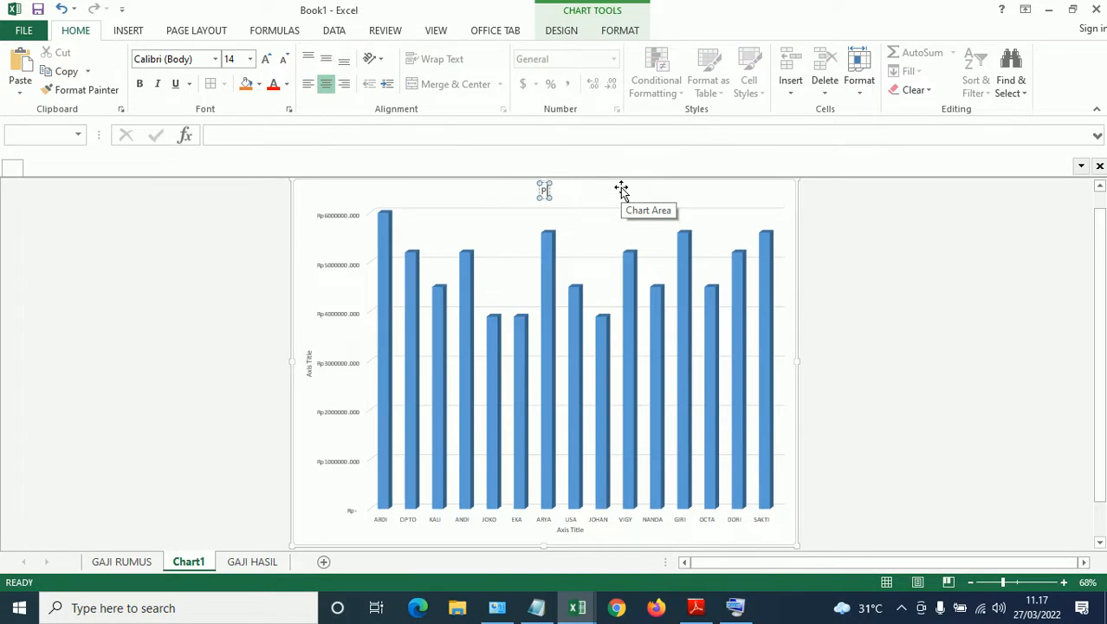
text(T DAMOS - DAFTAR)
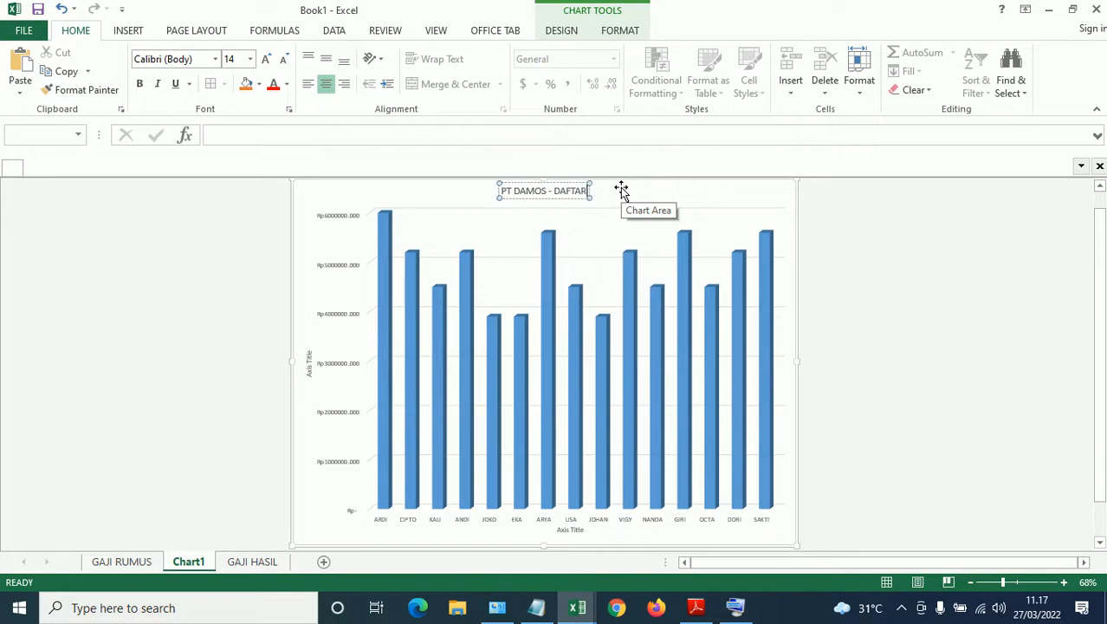
text( GAJI DAN)
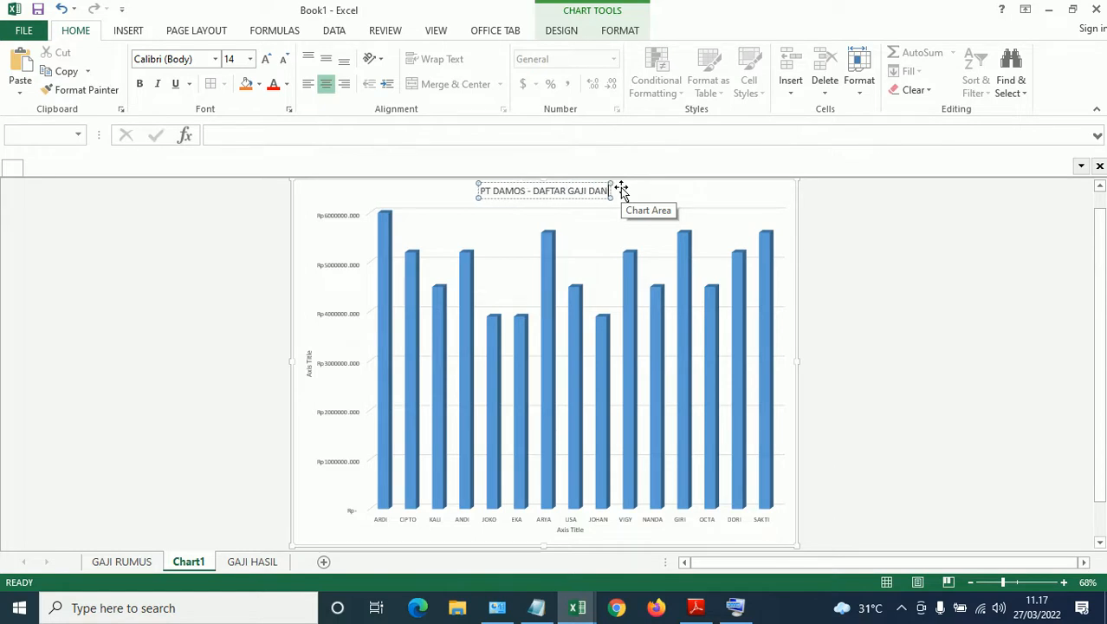
text( UPAH)
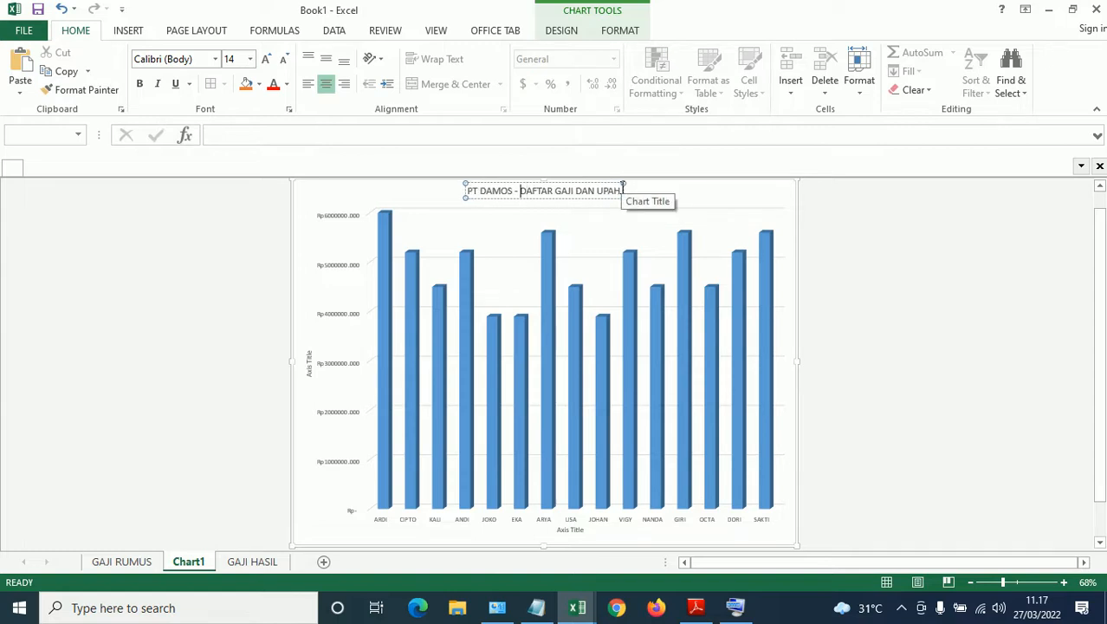
Replace the dash in the chart title with a line break and append "NOV 2020" to the second line
key(BackSpace)
key(BackSpace)
key(BackSpace)
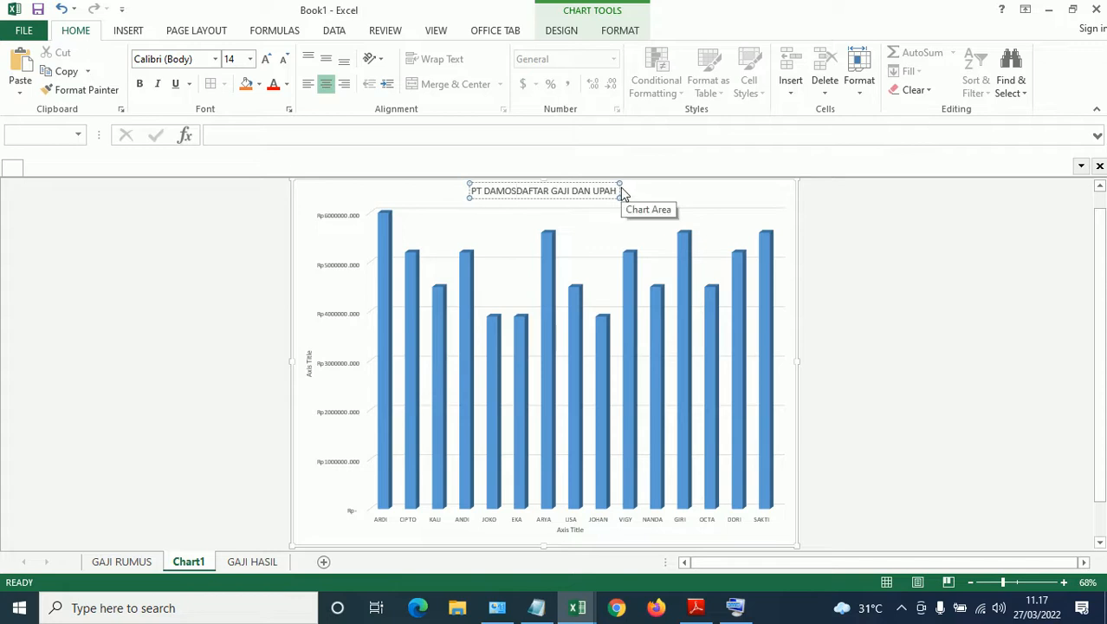
key(Return)
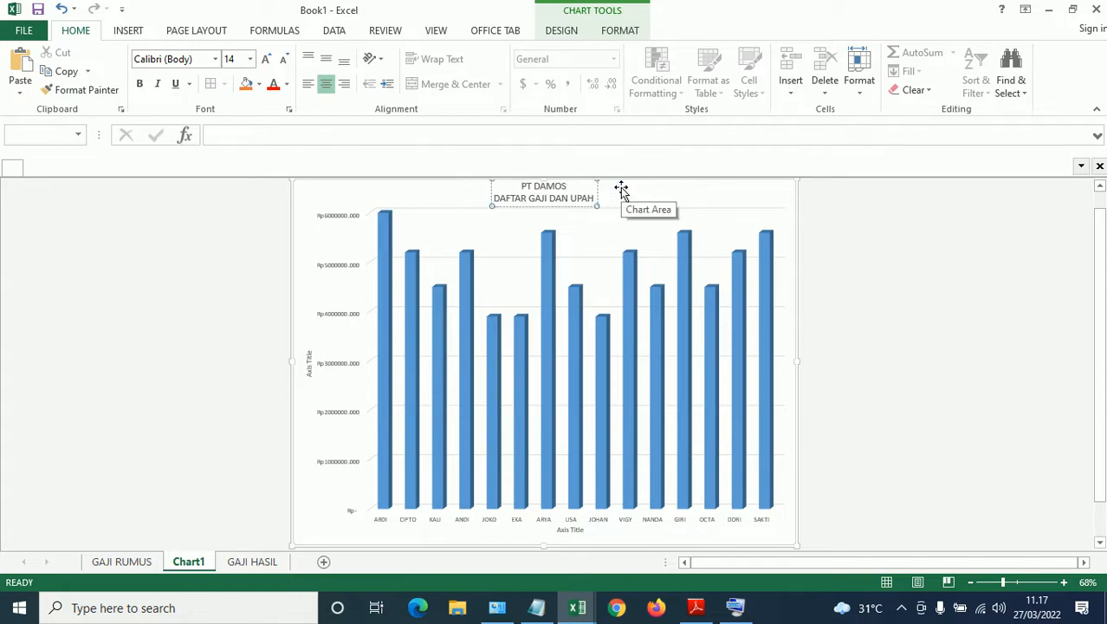
text(N)
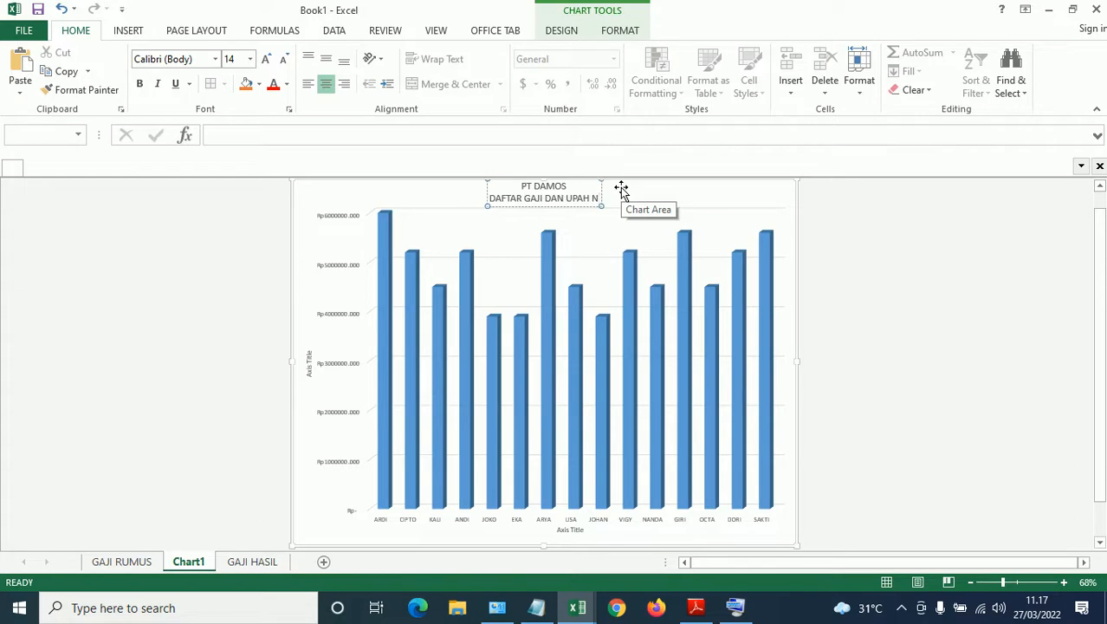
text(OV 2020)
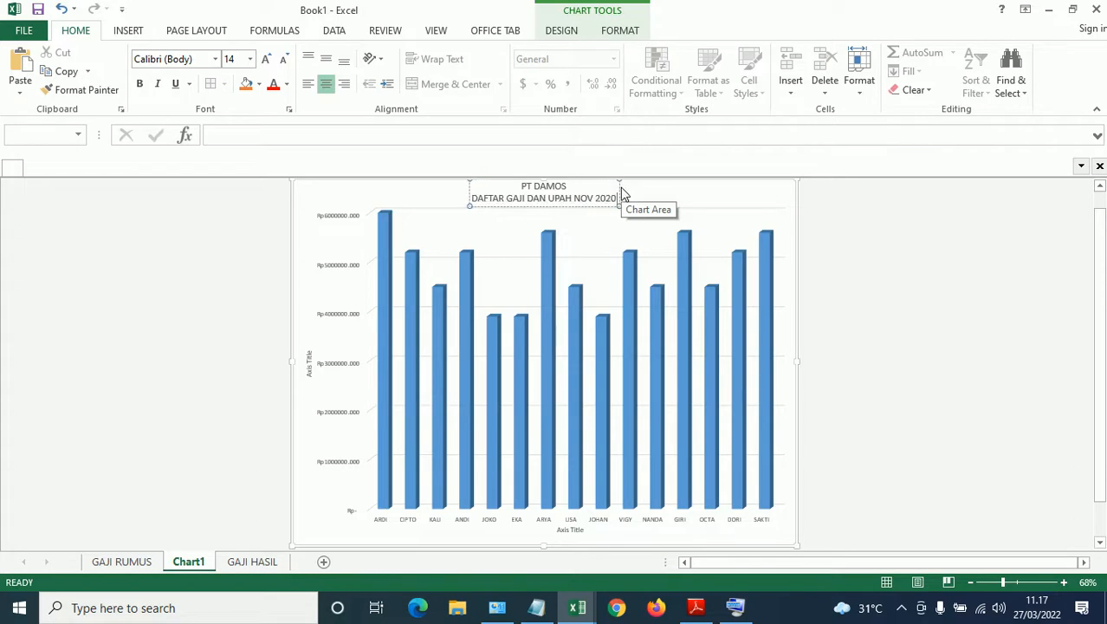
click(880, 350)
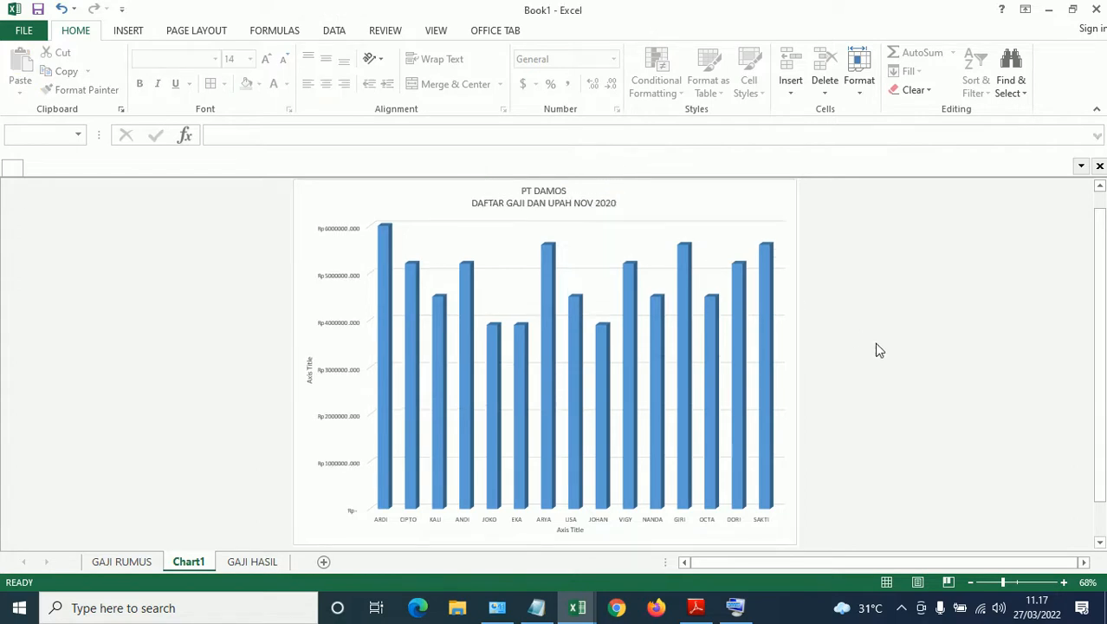
click(561, 192)
click(570, 192)
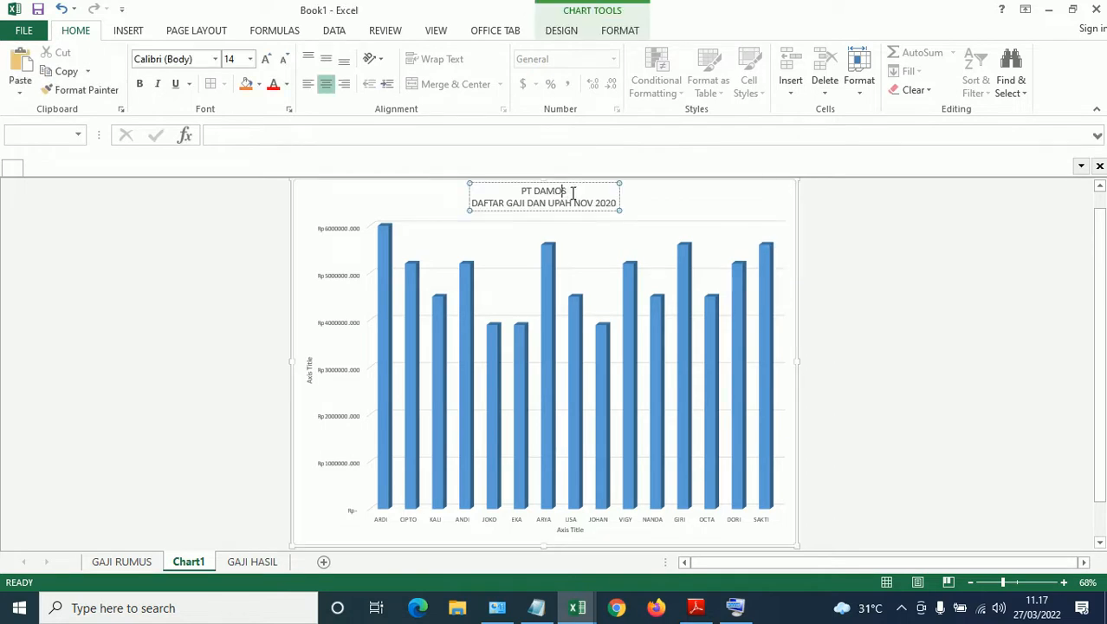
click(924, 377)
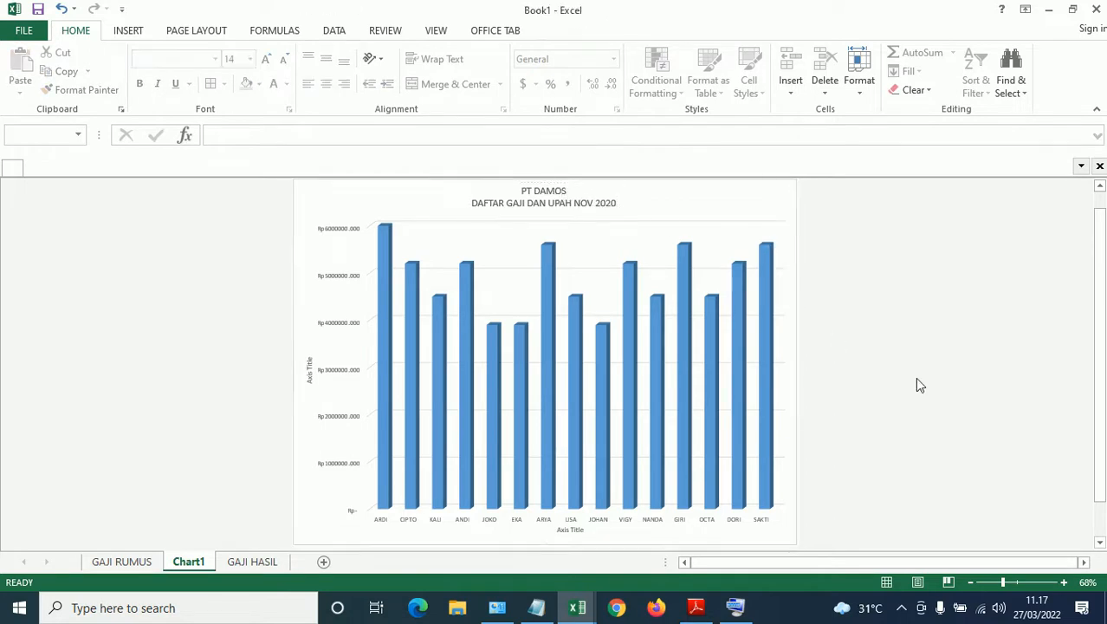
Set the chart's horizontal axis title to "NAMA" and its vertical axis title to "JUMLAH"
click(581, 538)
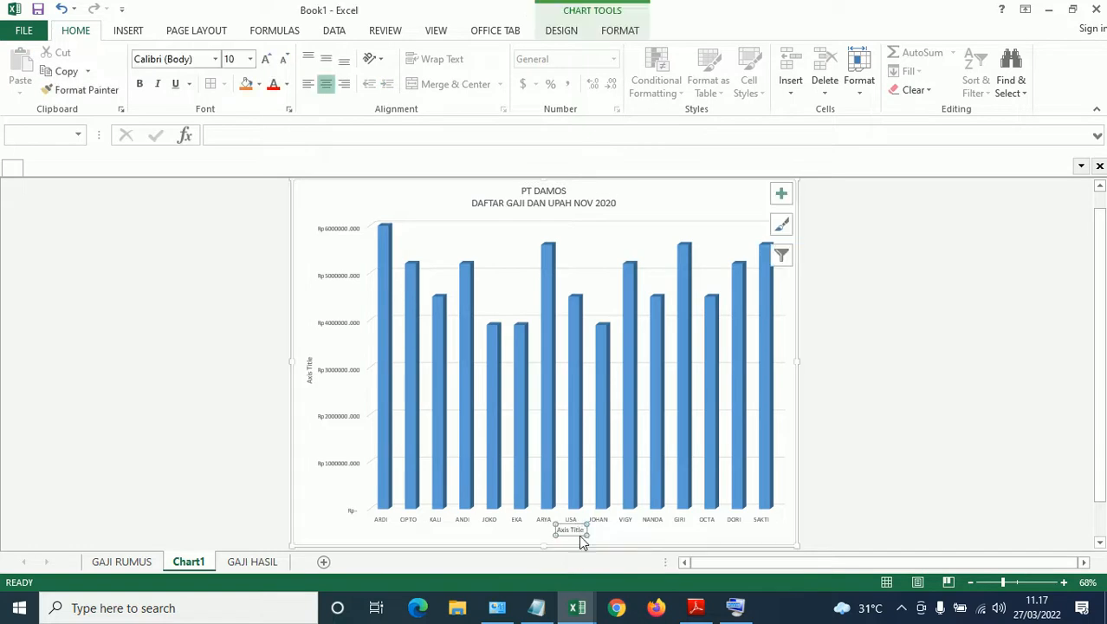
click(575, 531)
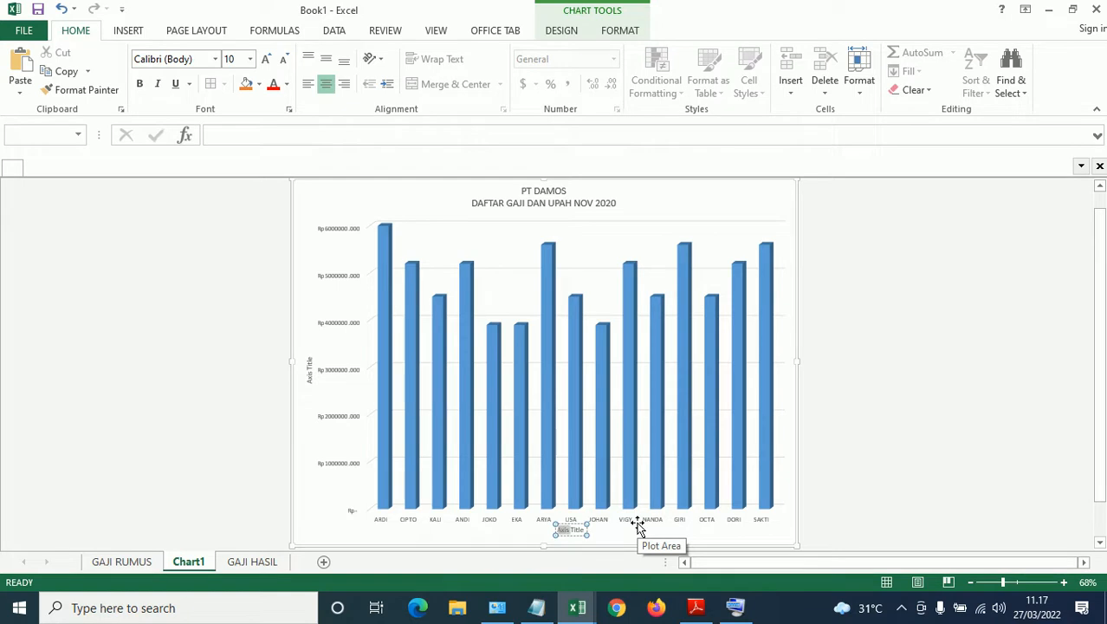
text(NAMA)
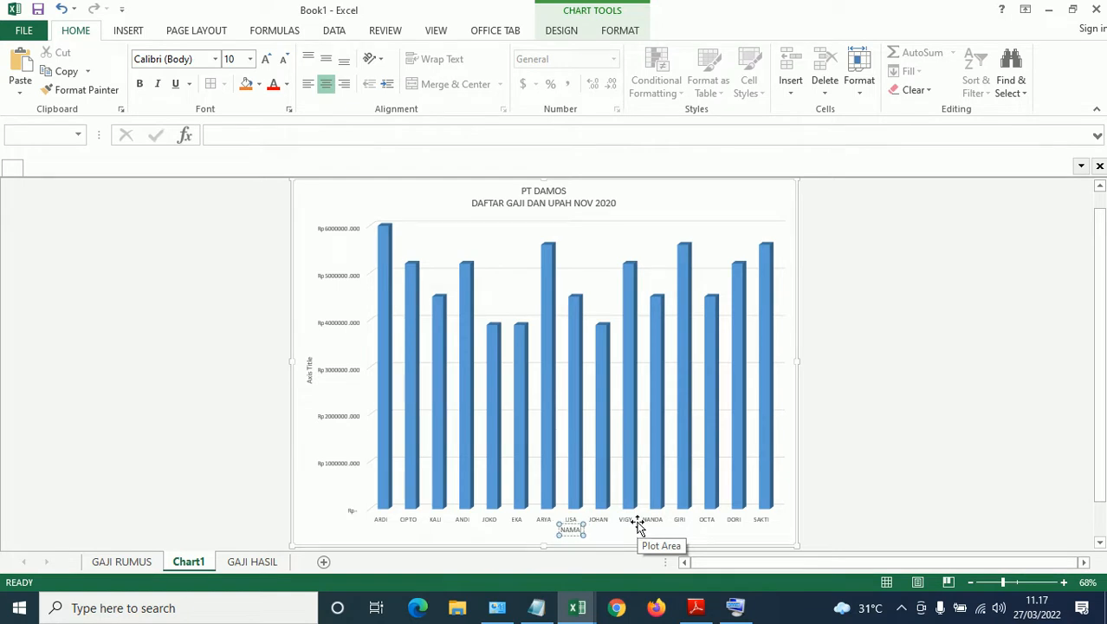
click(310, 371)
click(310, 371)
mouse_move(495, 371)
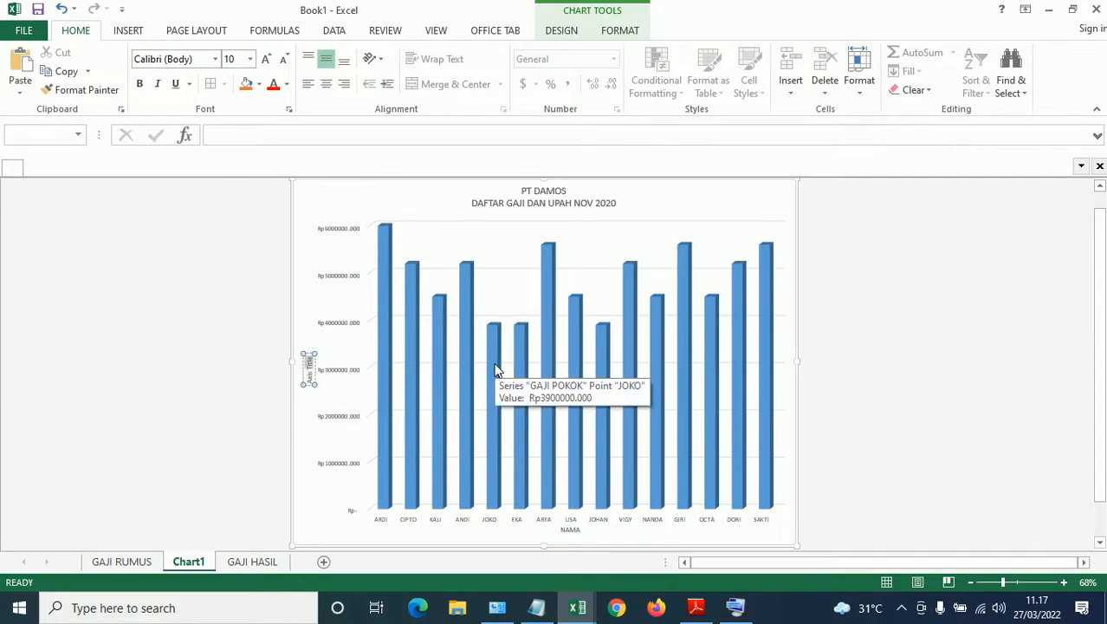
text(JUMLAH)
click(906, 379)
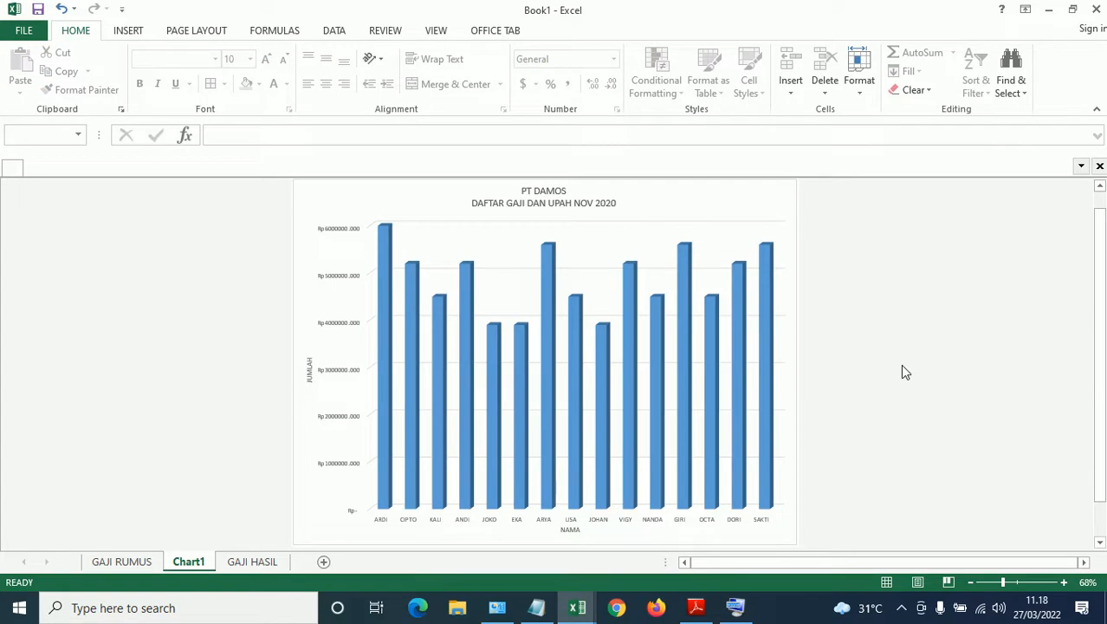
Set the Chart1 sheet's paper size to Legal 8.5"x14" and its margins to Narrow
click(217, 33)
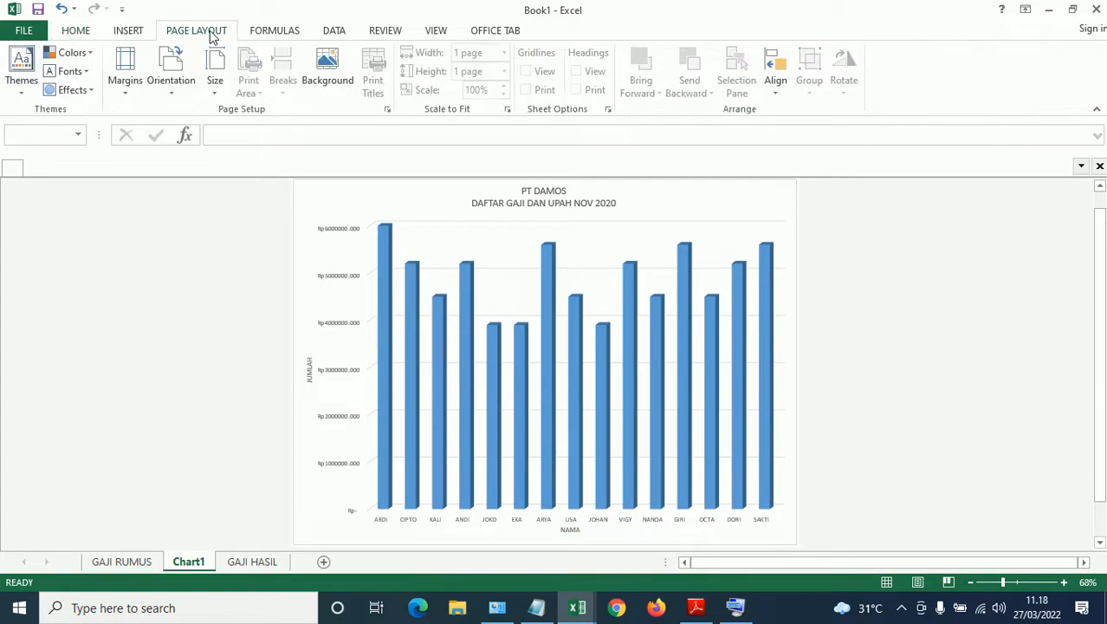
click(215, 87)
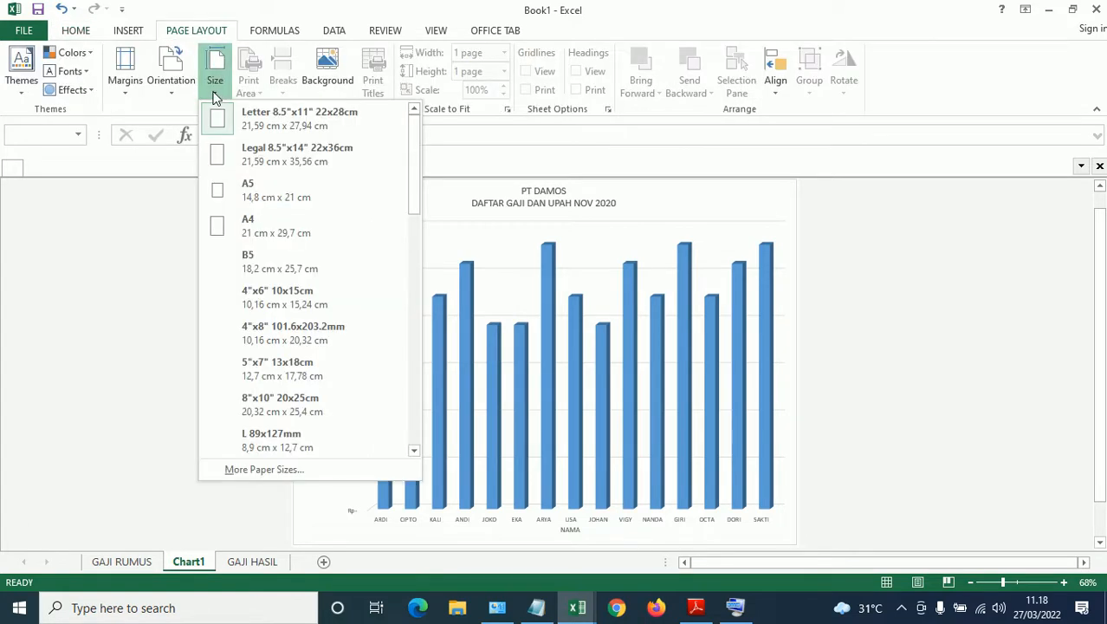
click(247, 152)
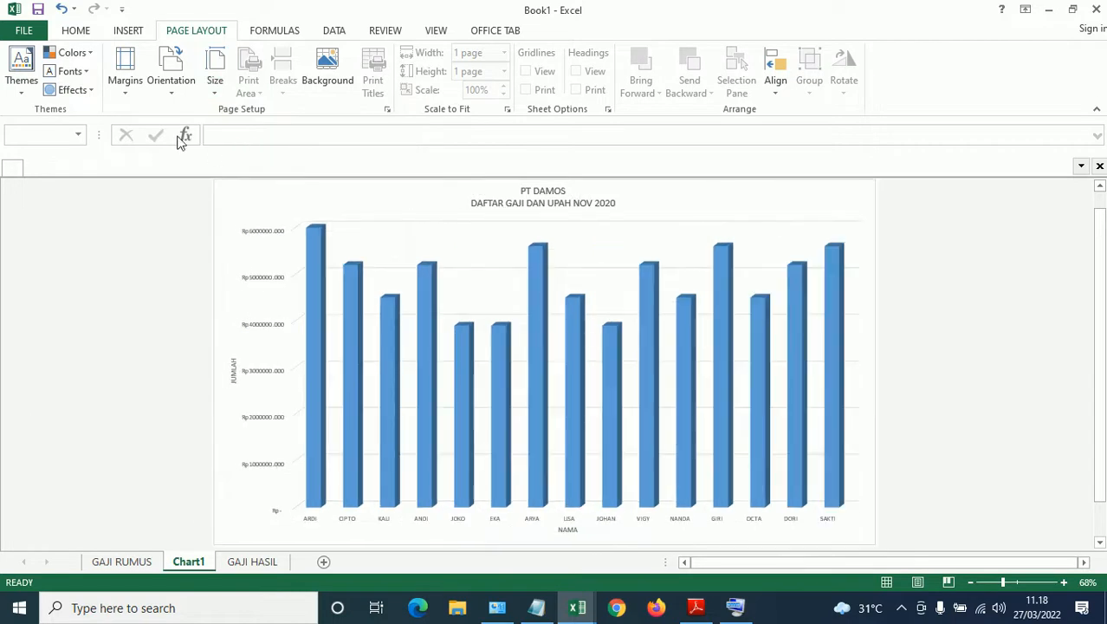
click(129, 94)
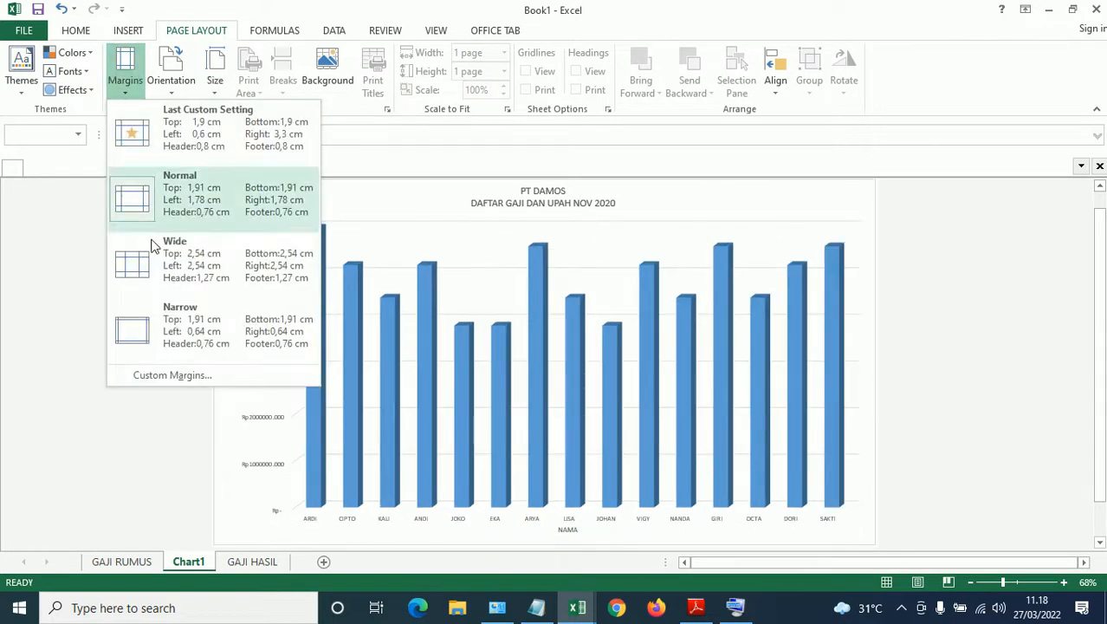
click(171, 323)
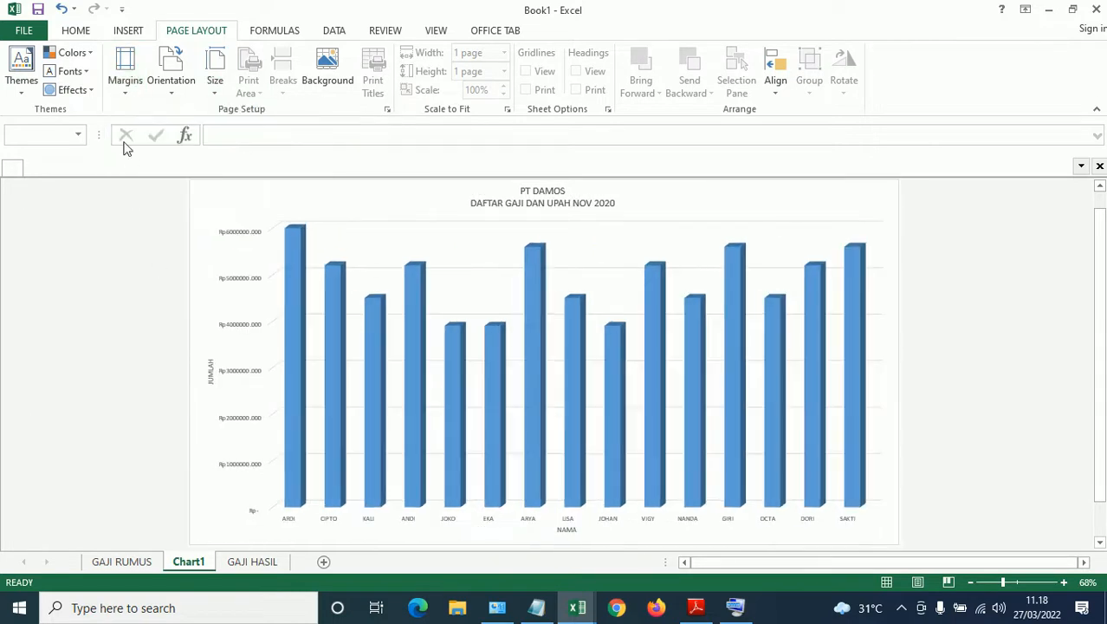
Set a custom right margin of 3,3 cm for the Chart1 page
click(125, 91)
click(171, 376)
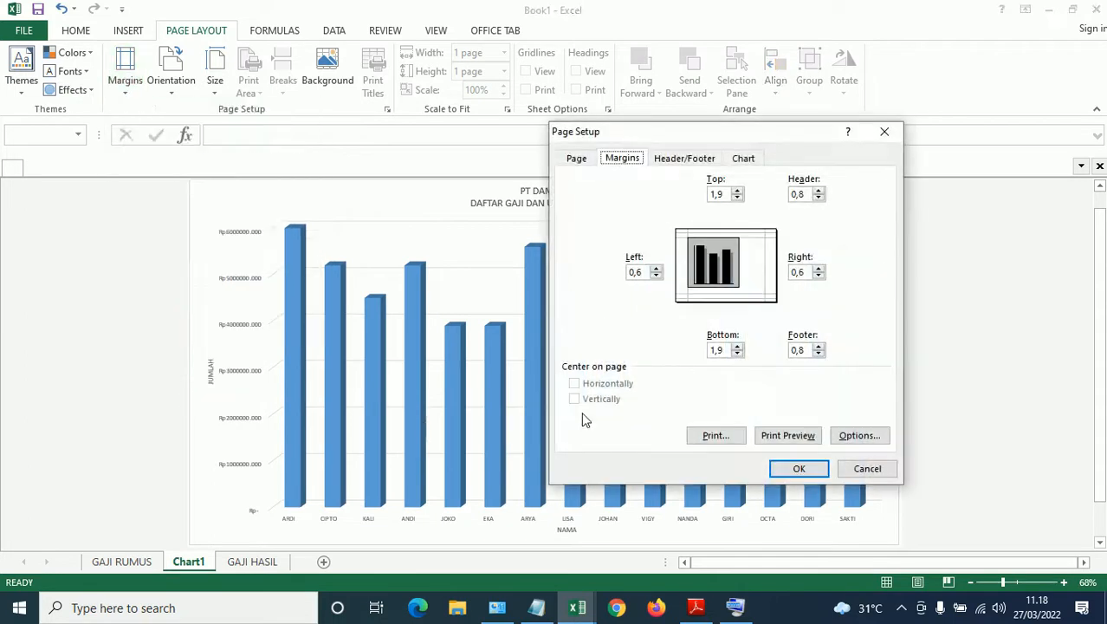
drag(805, 272, 784, 274)
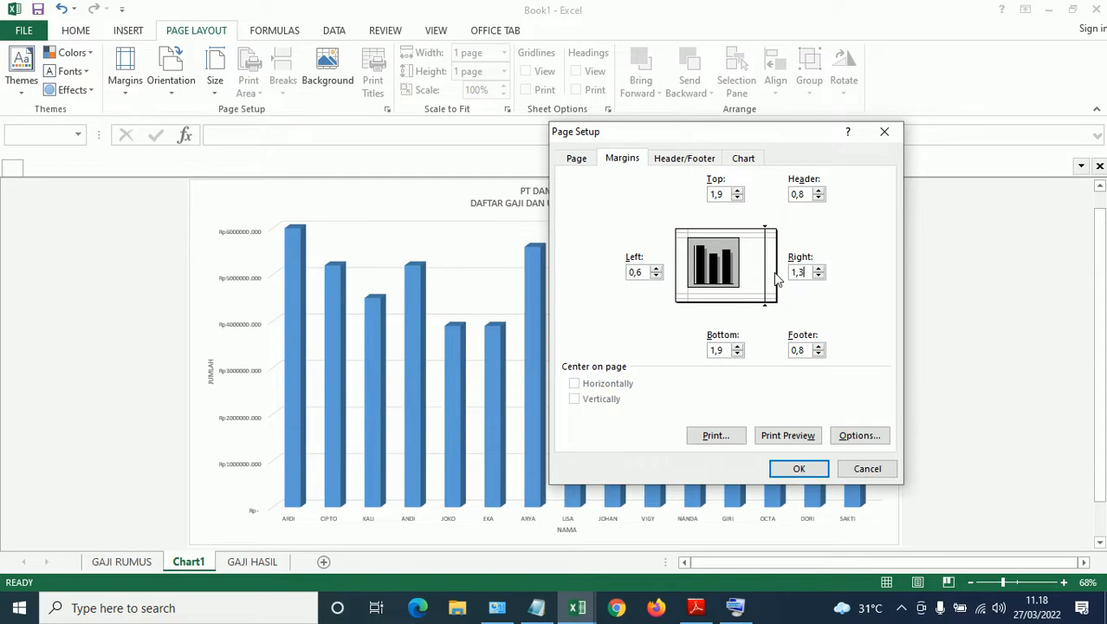
text(1,3)
click(813, 468)
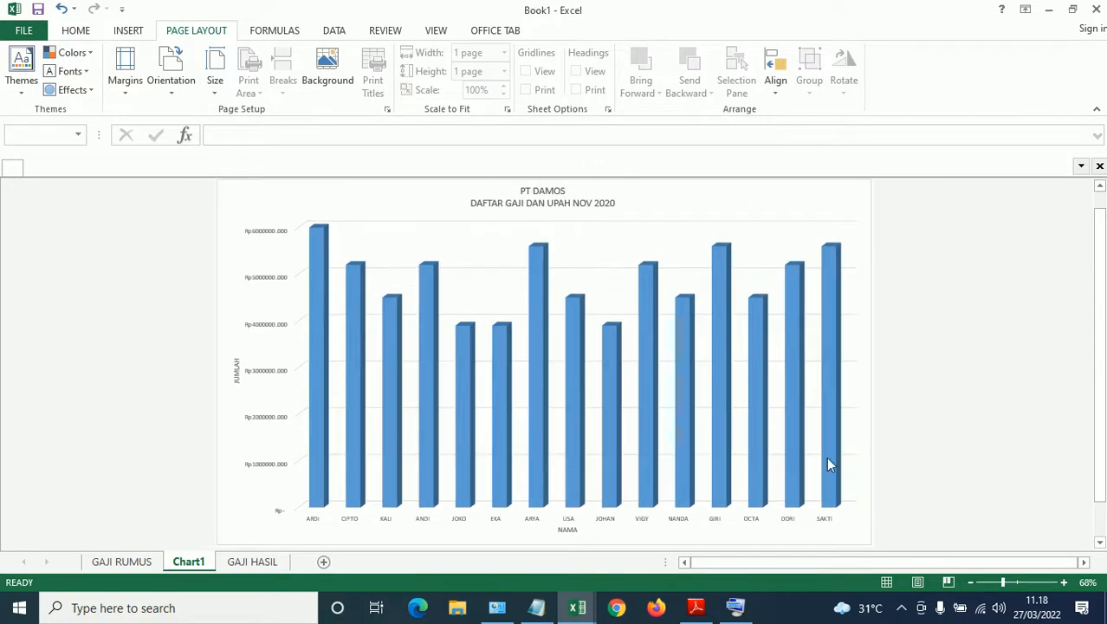
scroll(892, 386, down, 1)
scroll(891, 379, up, 1)
scroll(891, 378, up, 1)
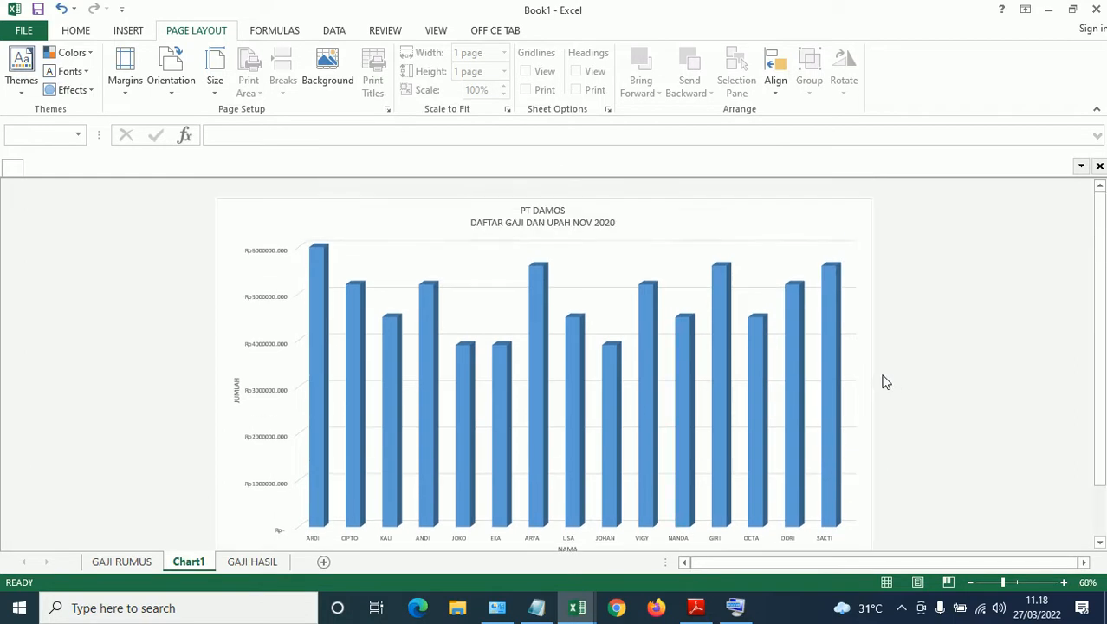
Check the Chart1 sheet's custom margin values and examine the chart in the print preview
click(131, 91)
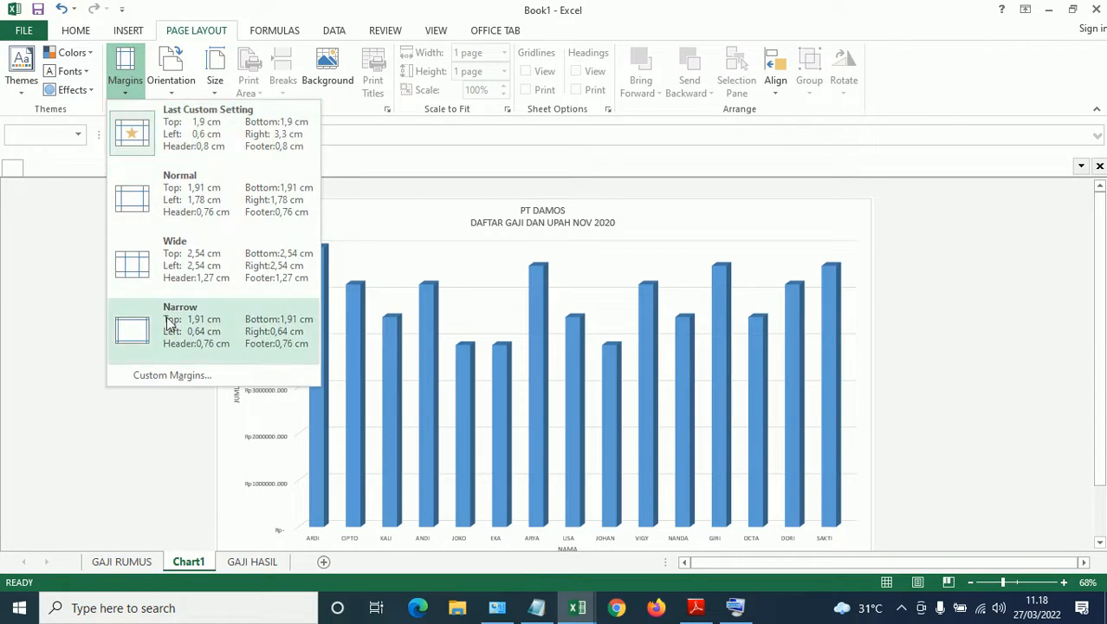
click(126, 447)
click(125, 69)
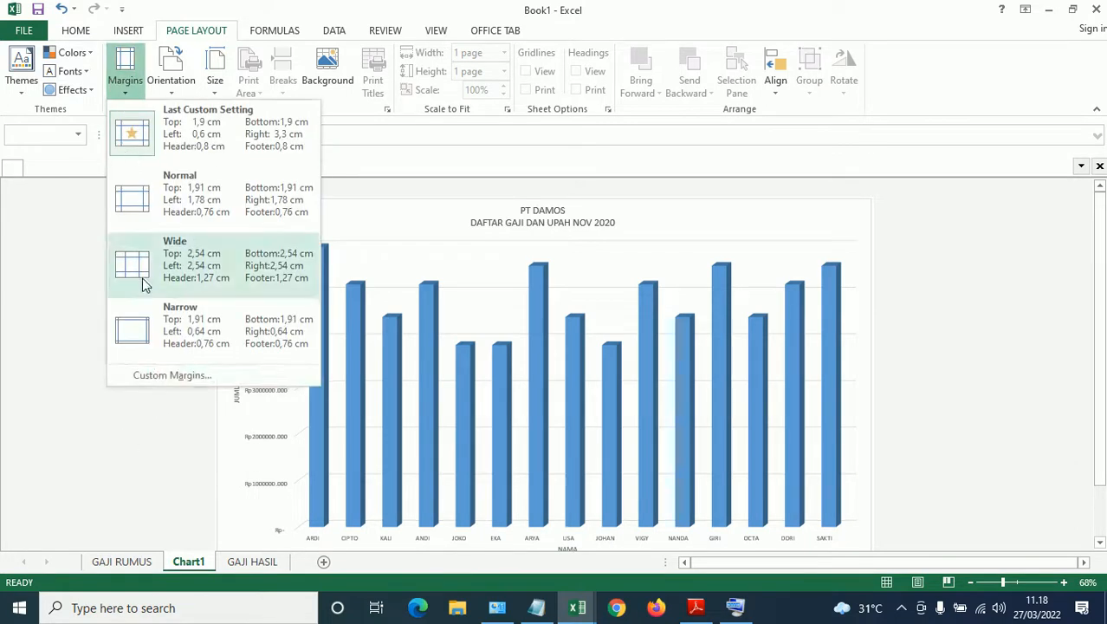
click(156, 375)
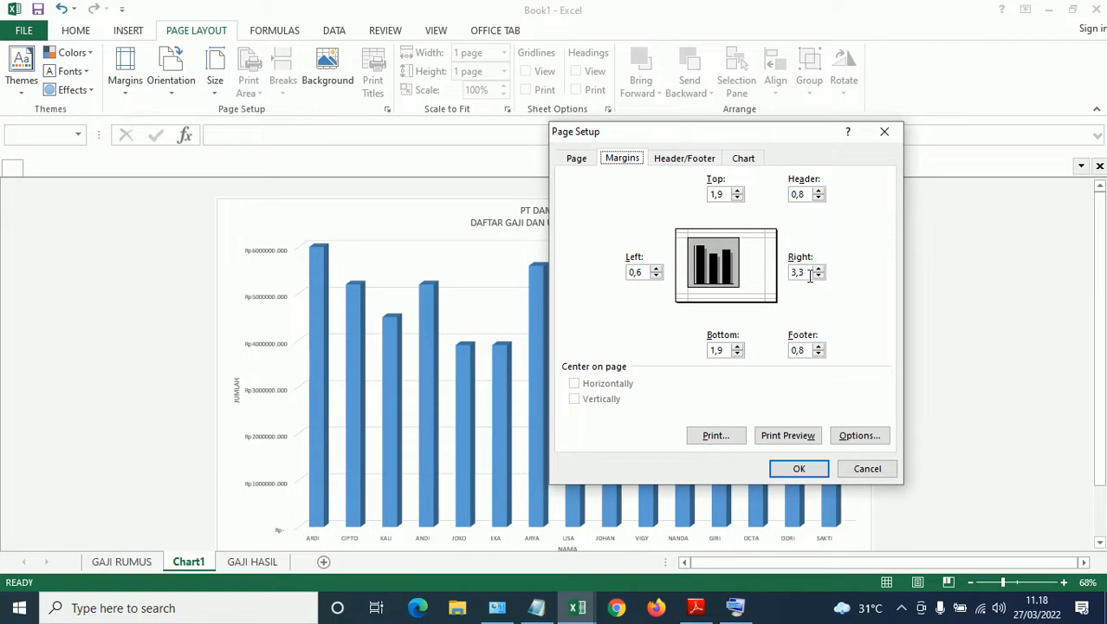
click(867, 469)
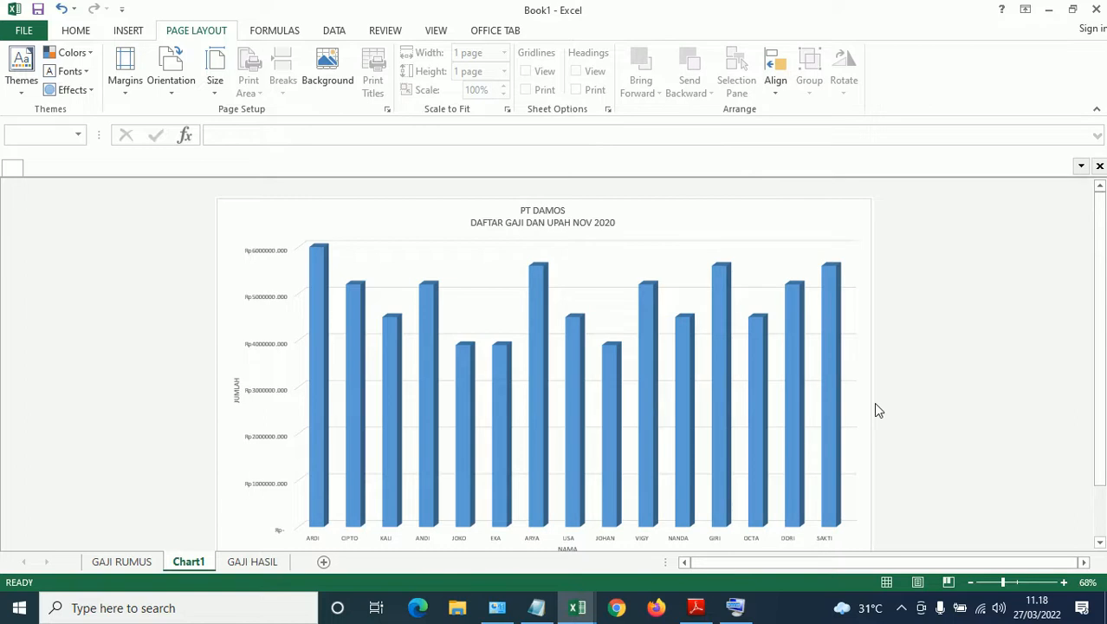
key(ctrl+p)
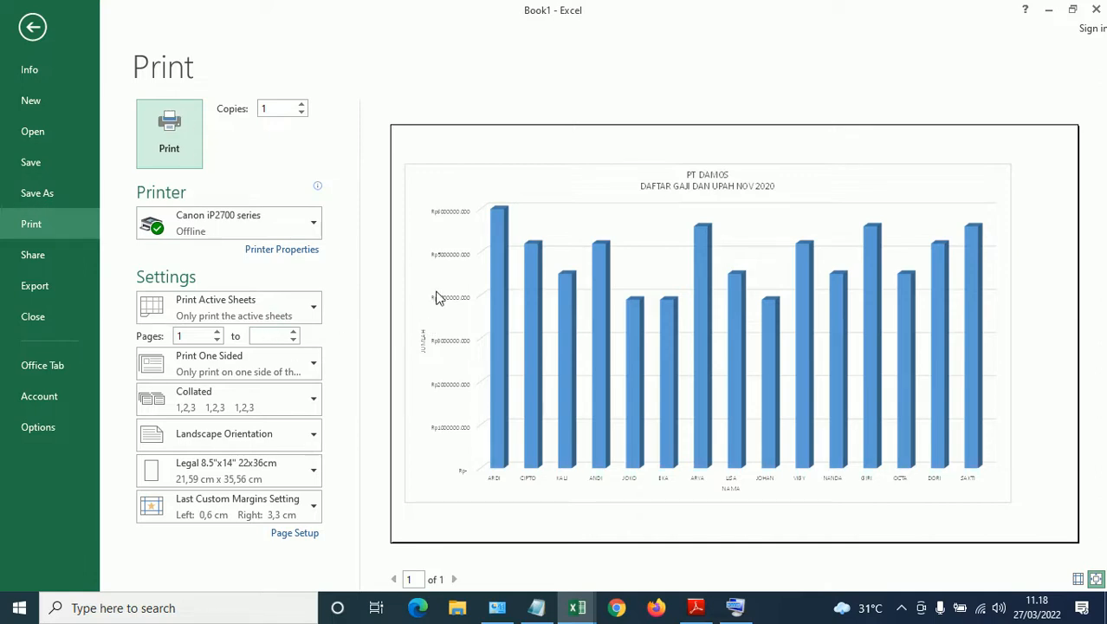
key(Escape)
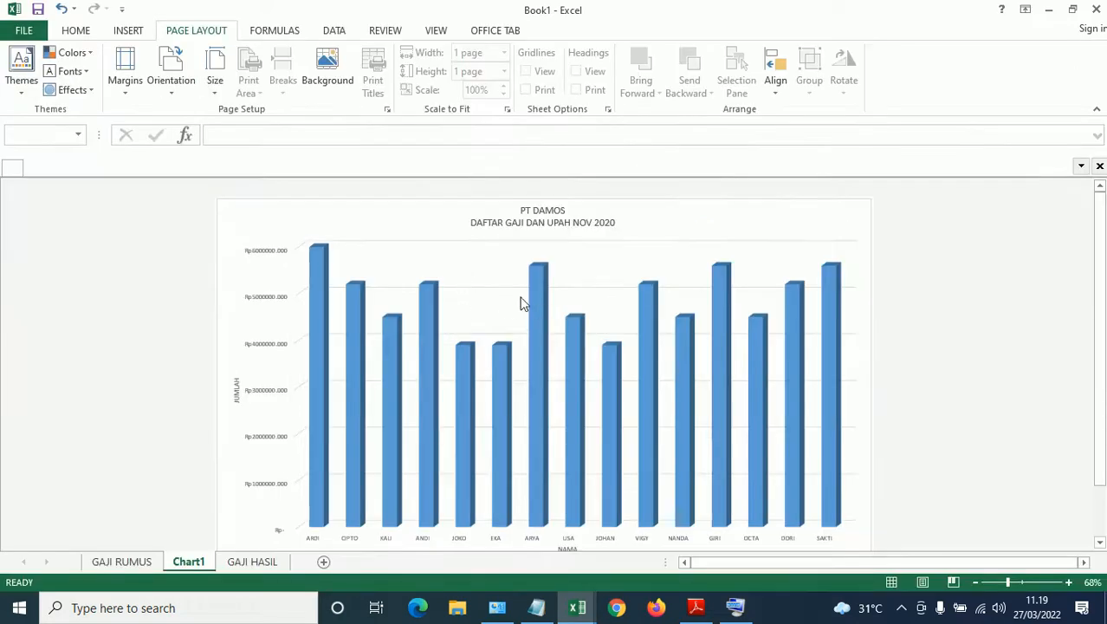
With the GAJI HASIL sheet active, save the workbook in the Documents folder as "GAJI,12AKL7,11," followed by the student's name
click(251, 562)
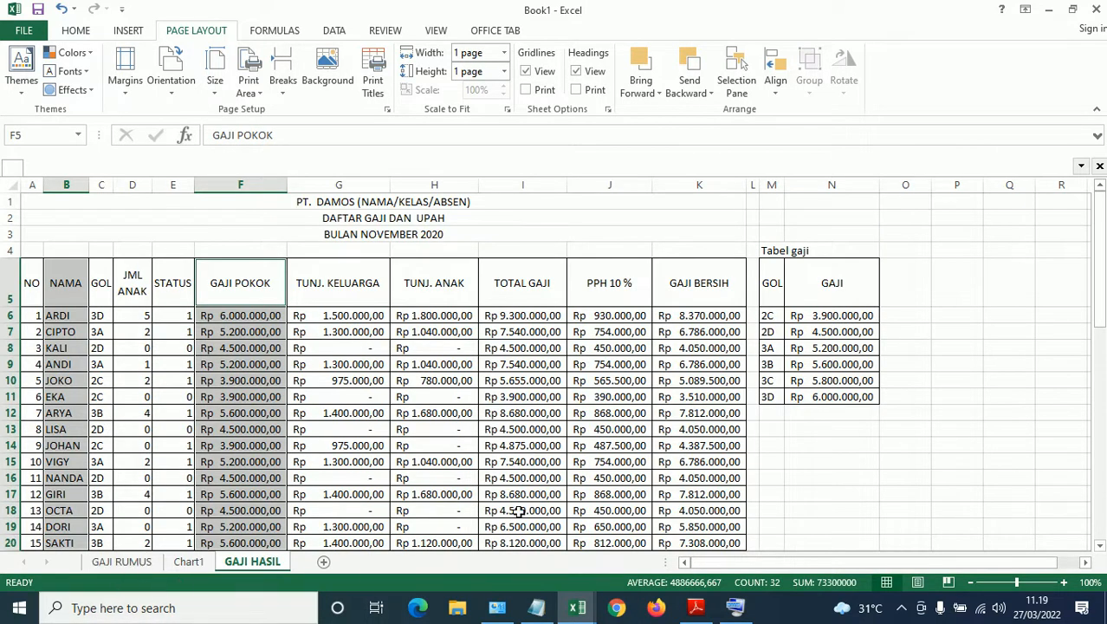
click(853, 465)
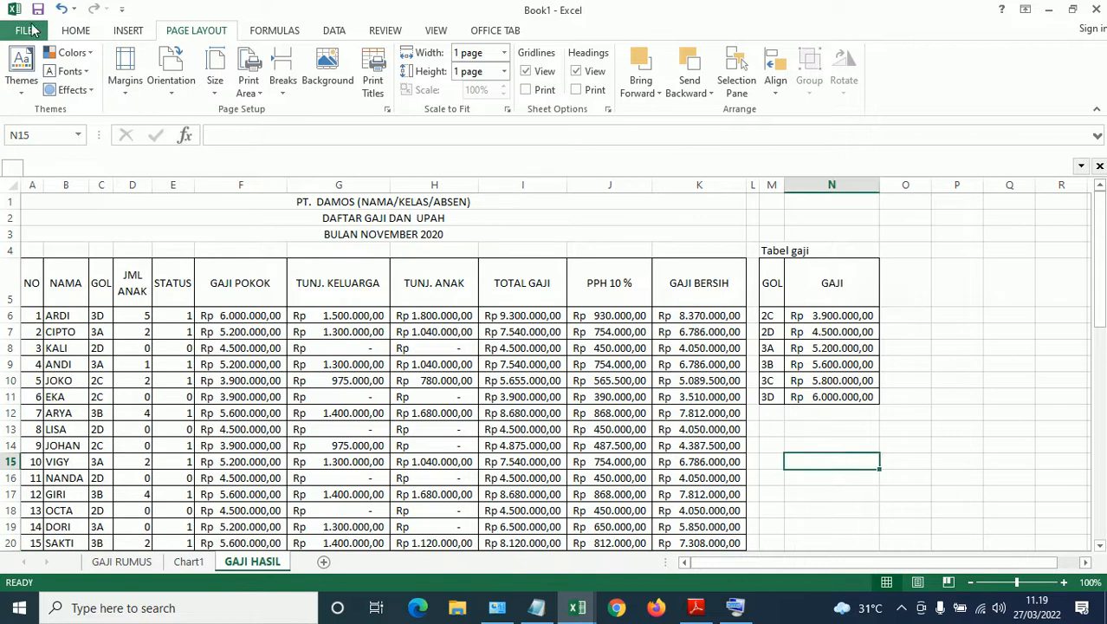
click(29, 30)
click(36, 195)
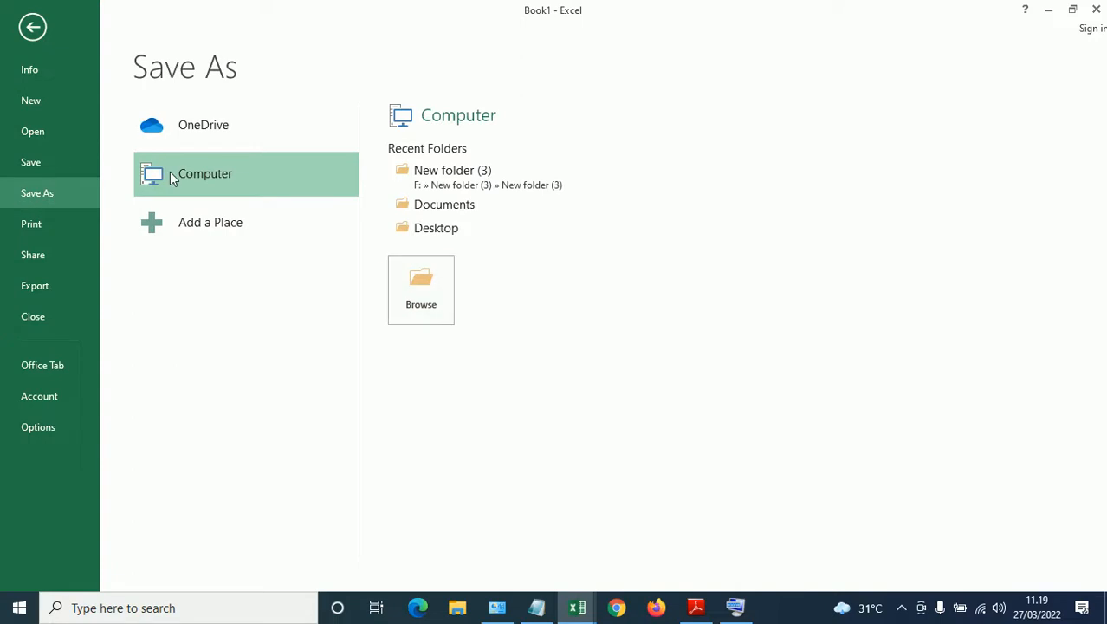
click(424, 297)
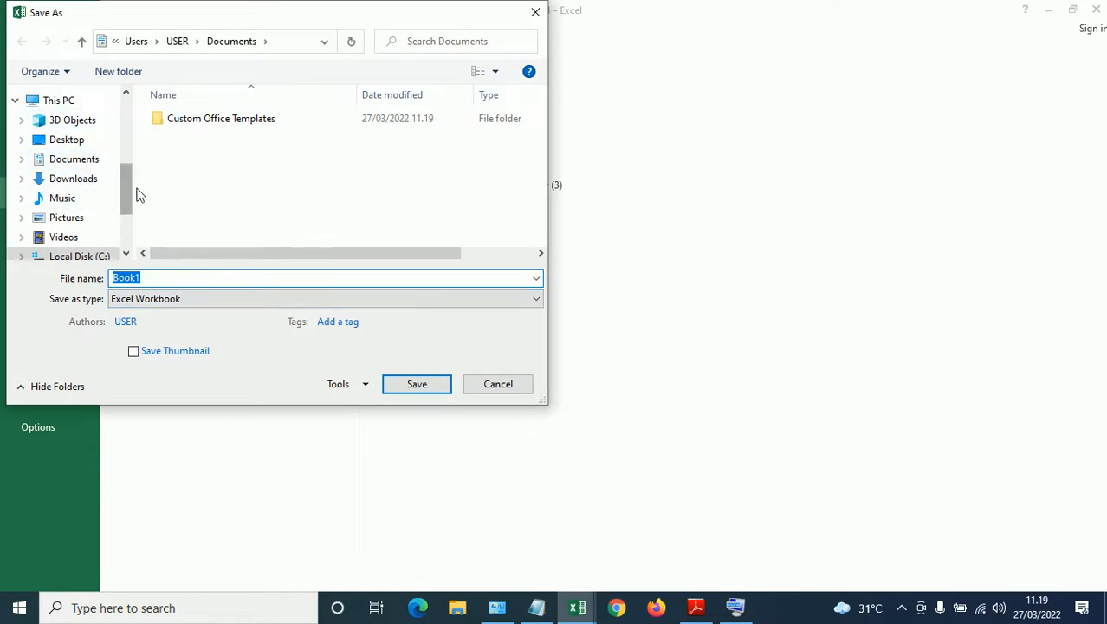
drag(131, 198, 143, 217)
scroll(143, 218, down, 1)
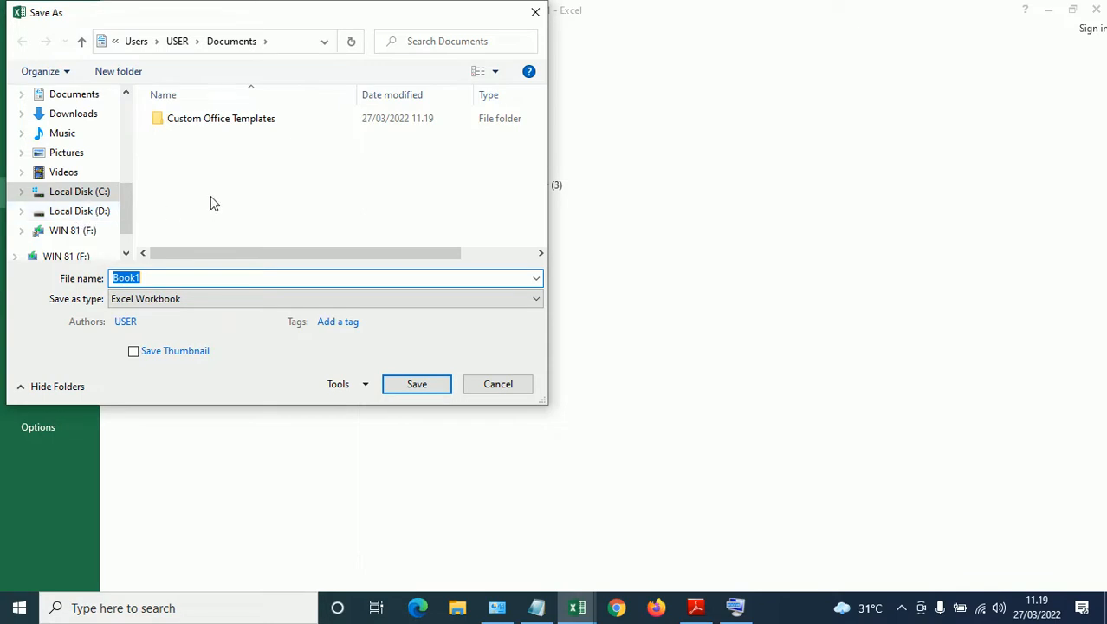
click(167, 277)
drag(154, 279, 97, 279)
text(GAJI,12AKL7,11,)
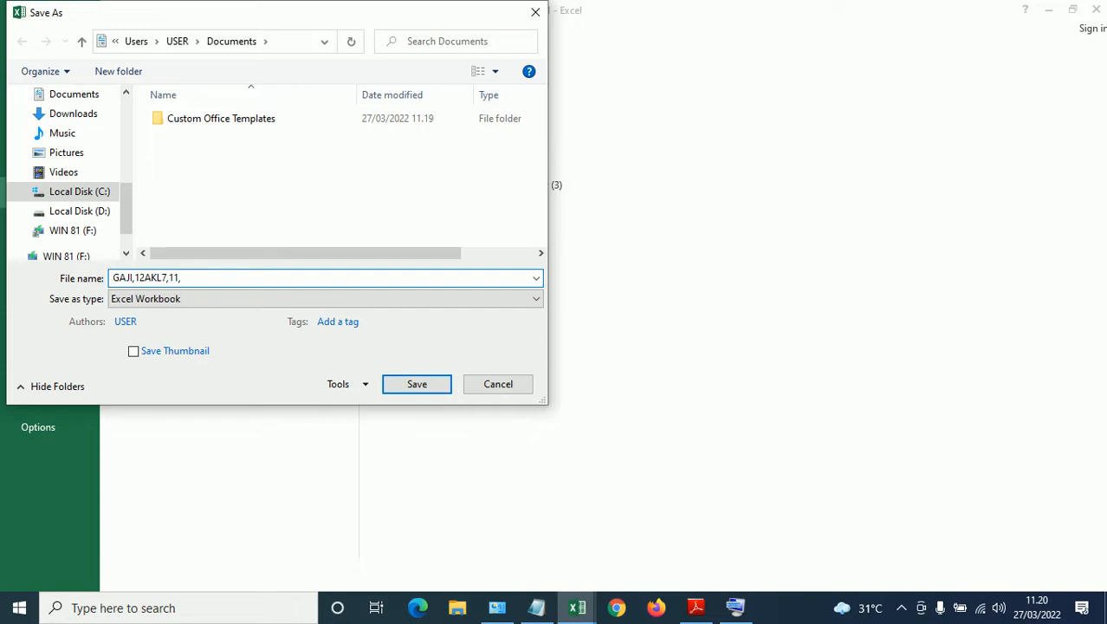
text(IIS)
click(428, 382)
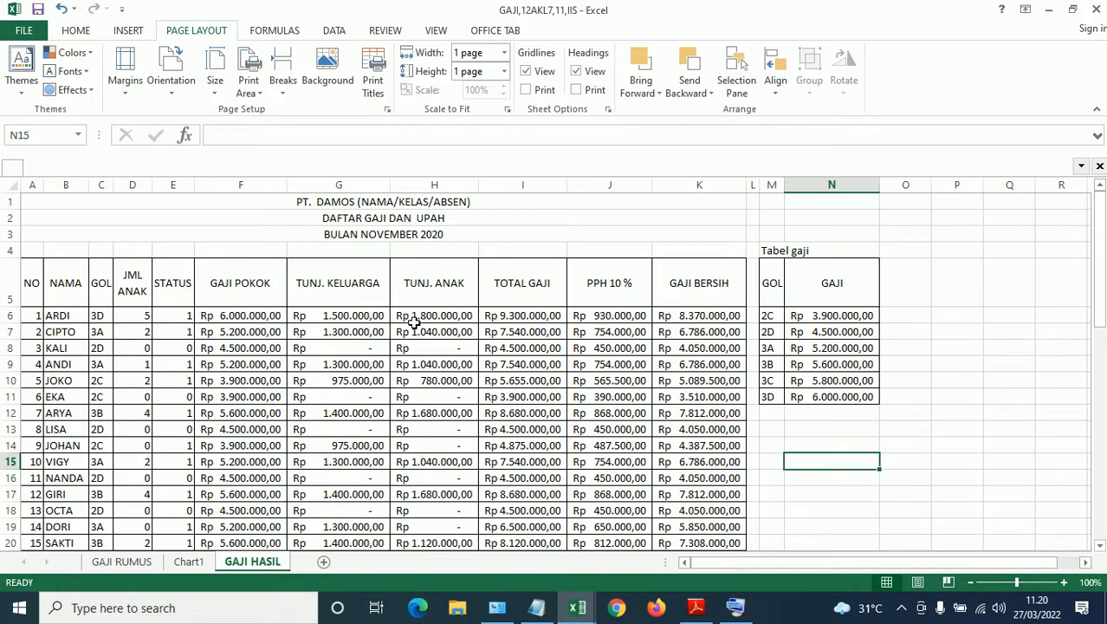
scroll(407, 315, down, 3)
scroll(408, 313, up, 3)
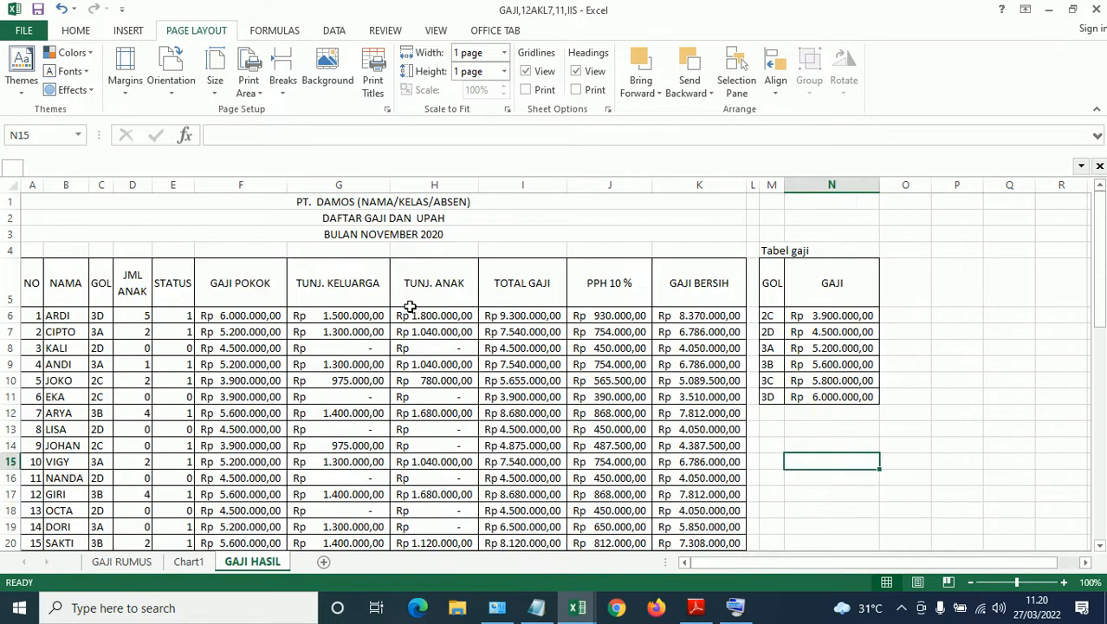